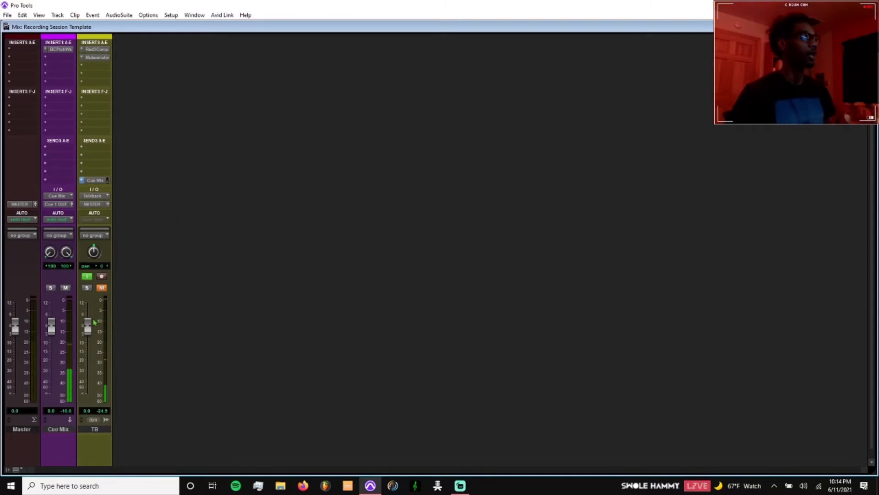
- Delete the four markers 1 HK, 2 VRS, 3 HK and 4 VRS from the timeline in the Edit window
key("ctrl+equal")
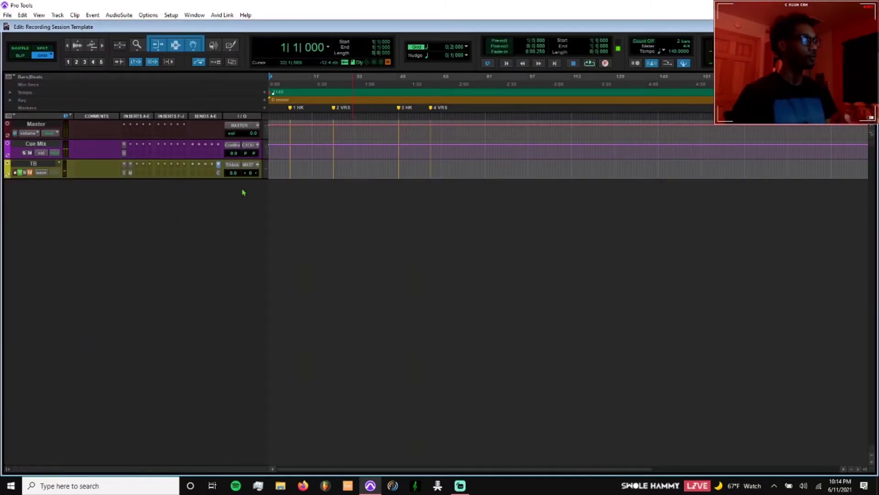
left_click(290, 108, "alt")
left_click(335, 108, "alt")
left_click(399, 108, "alt")
left_click(435, 108, "alt")
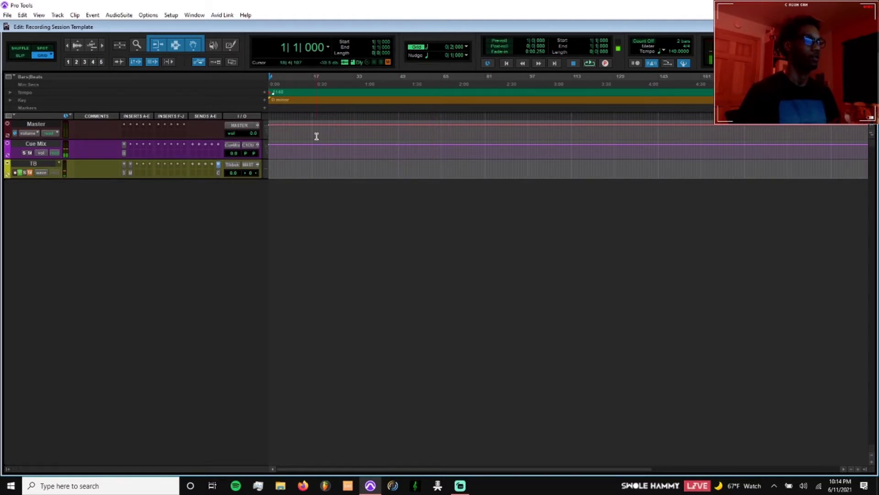
- Return to the Mix window and inspect the Red 3 Compressor and Muteomatic inserts on the TB track
key("ctrl+equal")
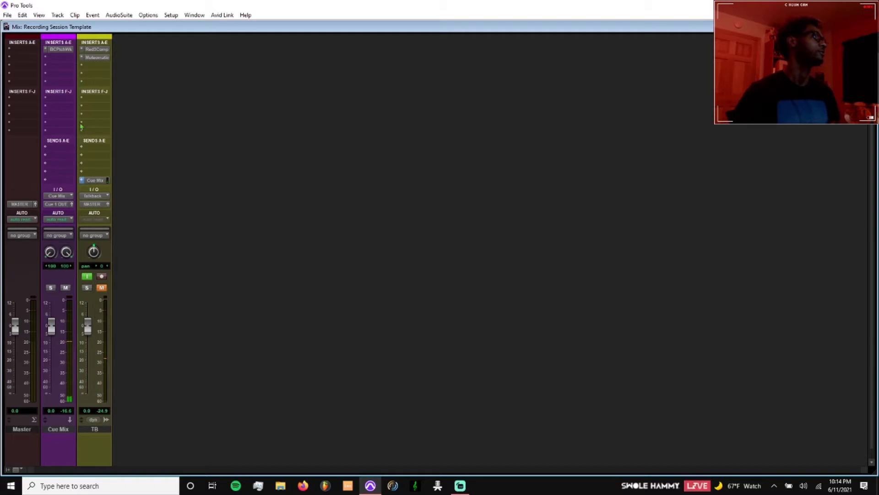
left_click(95, 50)
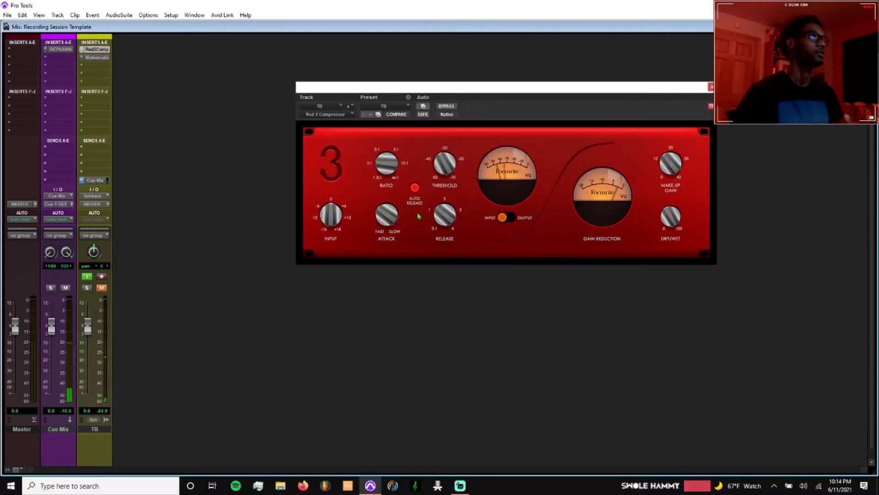
left_click(95, 58)
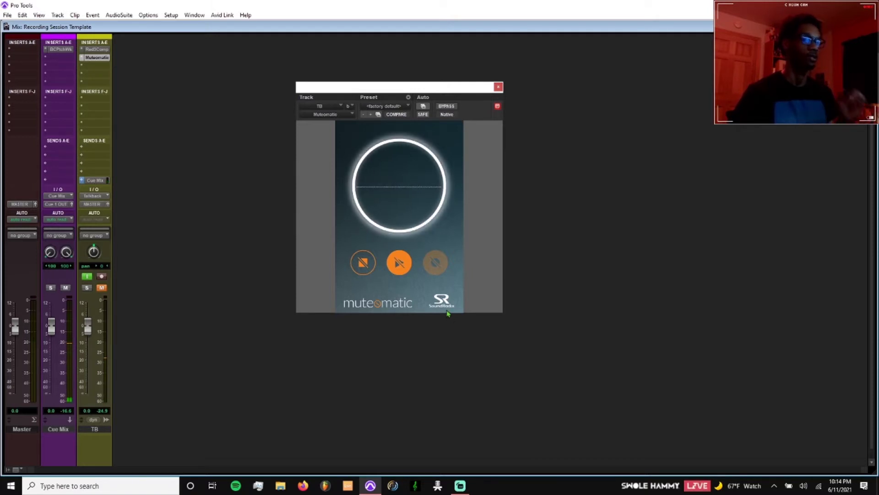
- Inspect the PatchWork insert on the Cue Mix track with its hosted ReaStream settings, and close the plug-in
left_click(67, 54)
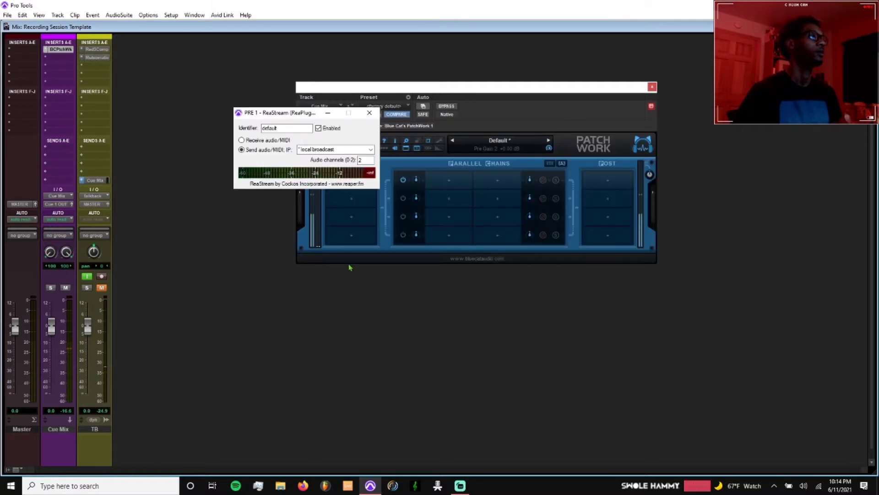
left_click_drag(300, 113, 497, 131)
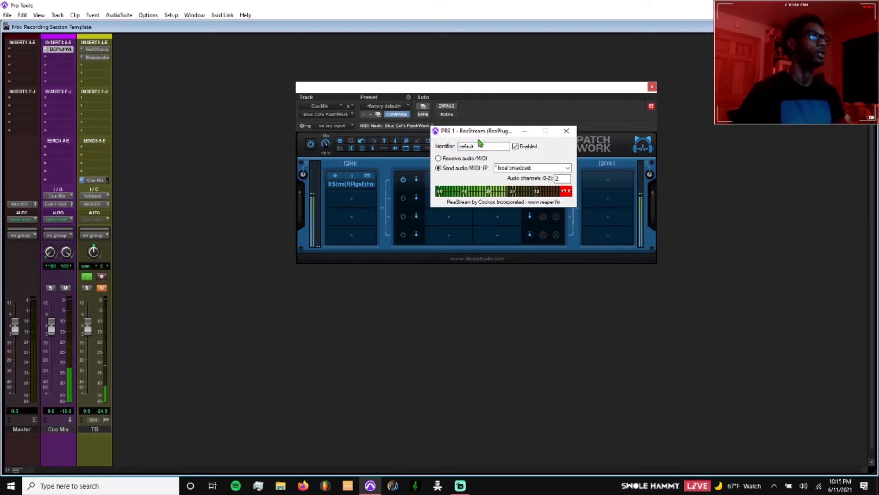
left_click_drag(477, 134, 474, 137)
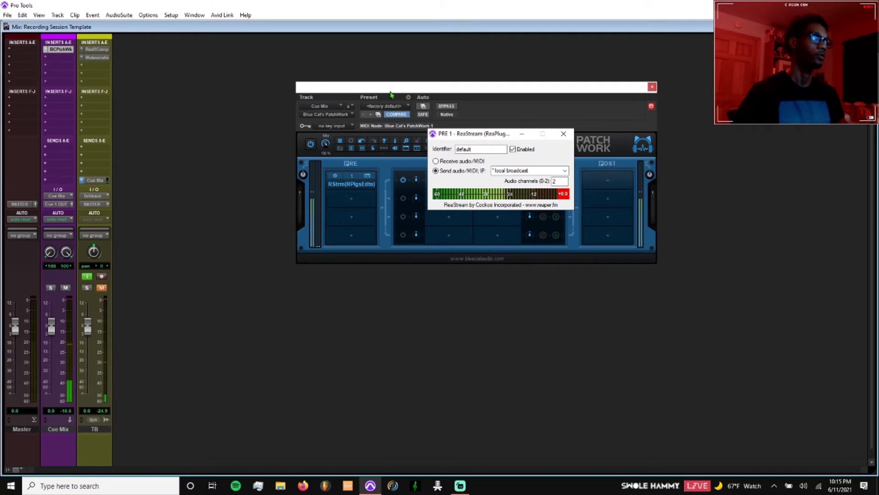
left_click(653, 87)
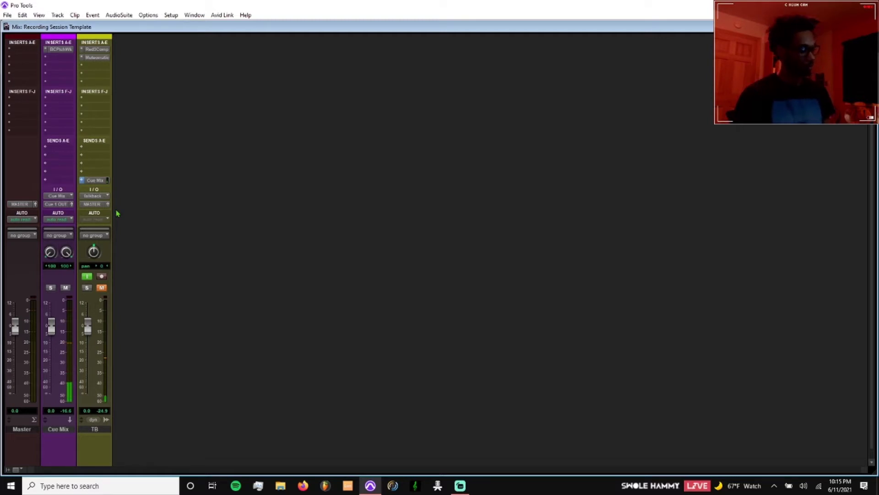
- Begin a batch of new tracks with one stereo Aux Input named Premaster
key("ctrl+shift+n")
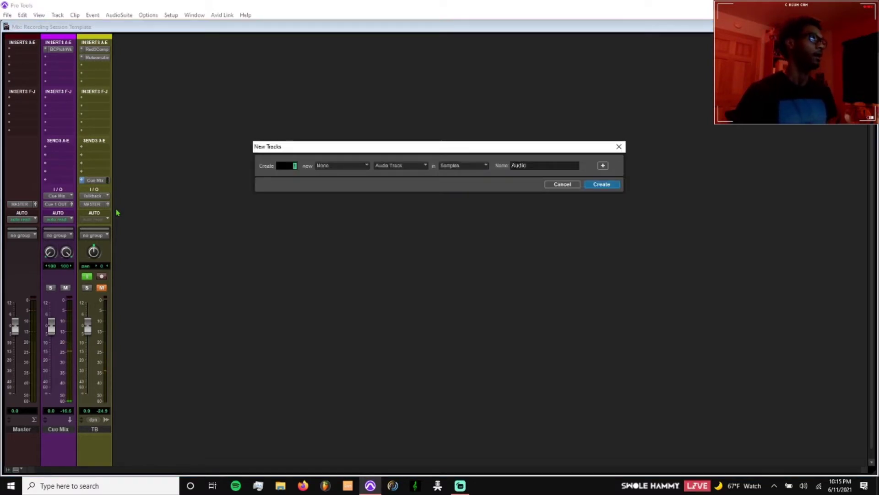
left_click(333, 172)
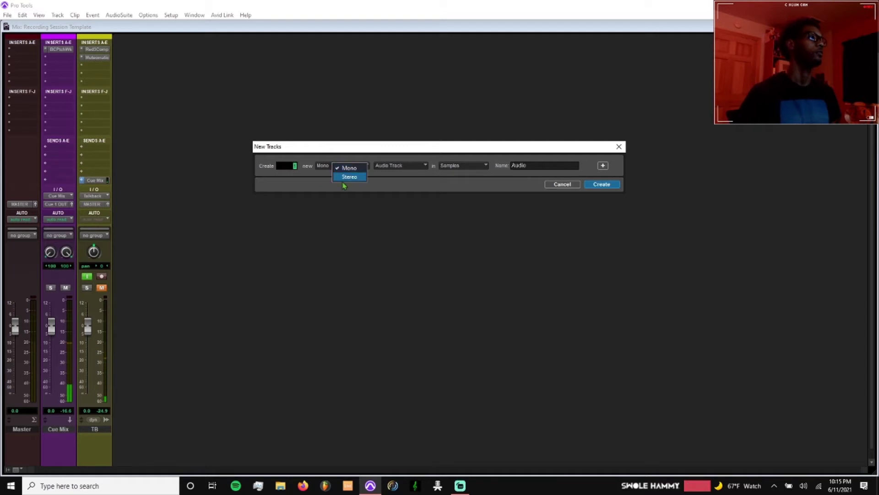
left_click(342, 182)
left_click(394, 172)
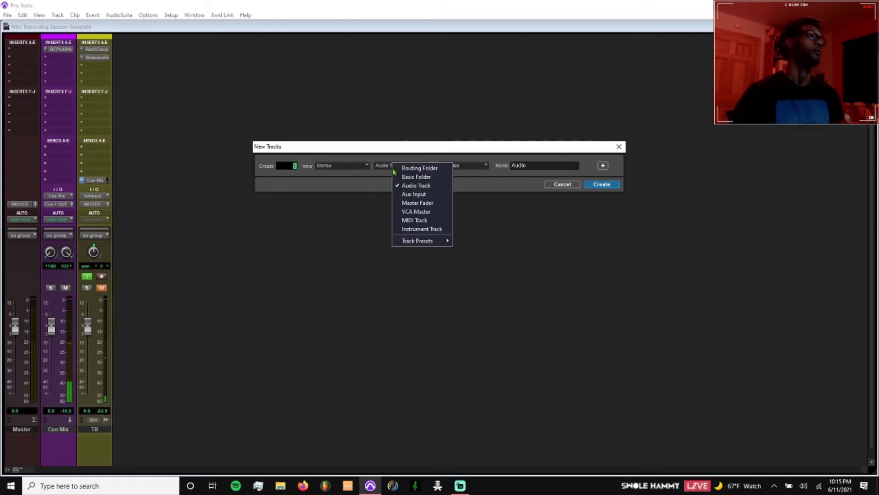
left_click(403, 194)
left_click_drag(529, 165, 404, 172)
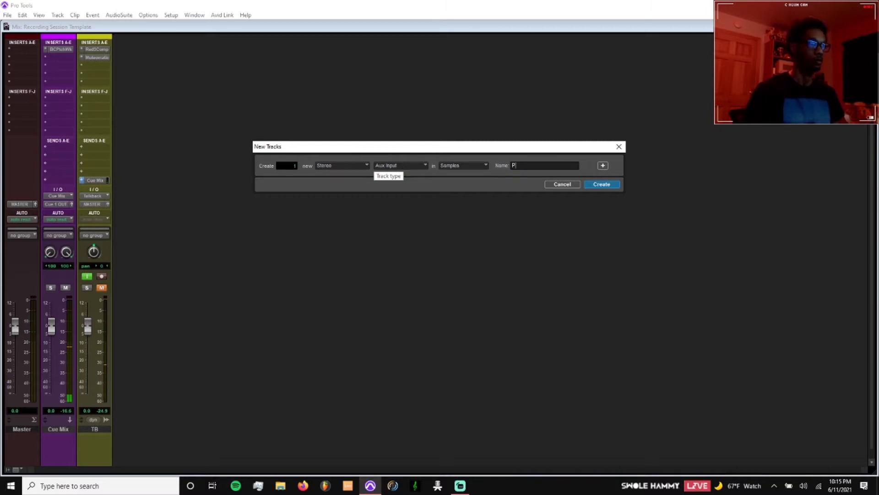
- Add a second stereo Aux Input named Instrumental to the new tracks batch
left_click(603, 165)
left_click(392, 181)
left_click(408, 209)
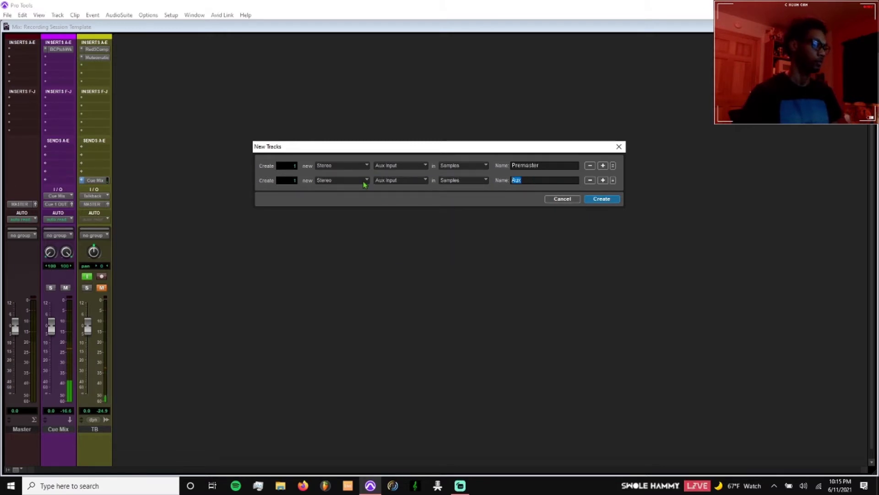
type("Instrumental")
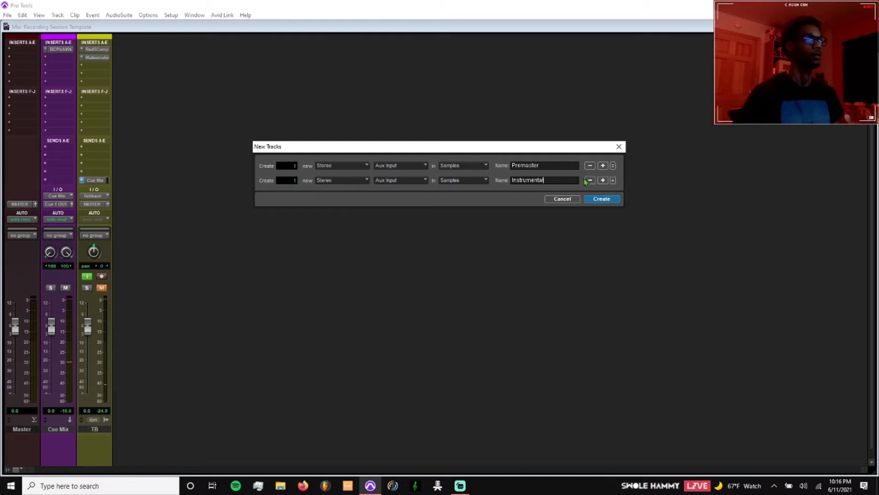
- Add a third stereo Aux Input named >Vocals to the new tracks batch
left_click(603, 180)
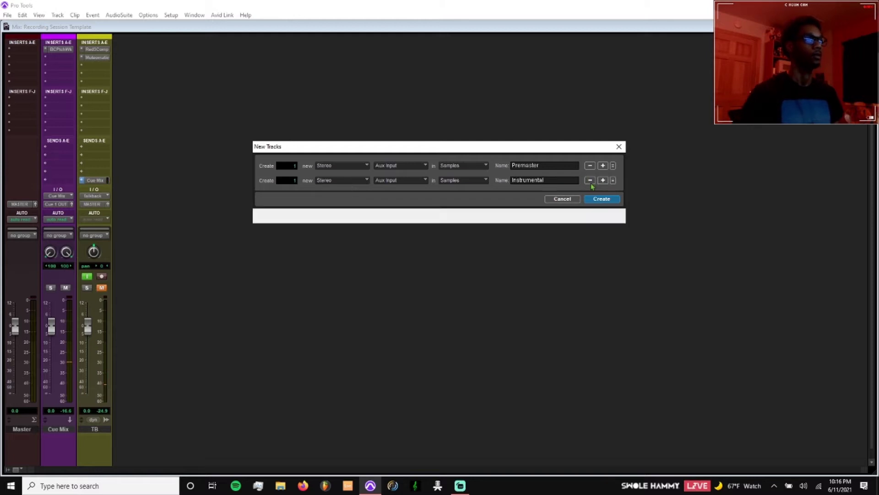
left_click(352, 197)
left_click(362, 207)
left_click(401, 195)
left_click(408, 223)
double_click(526, 193)
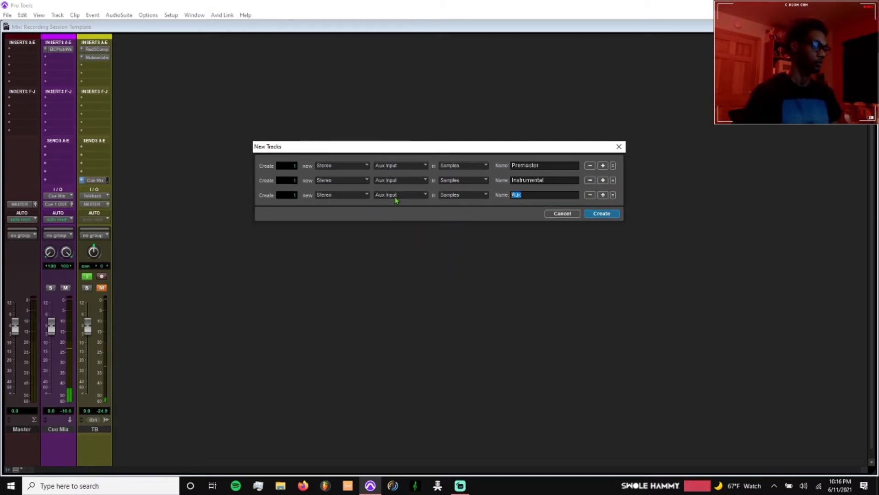
type("V")
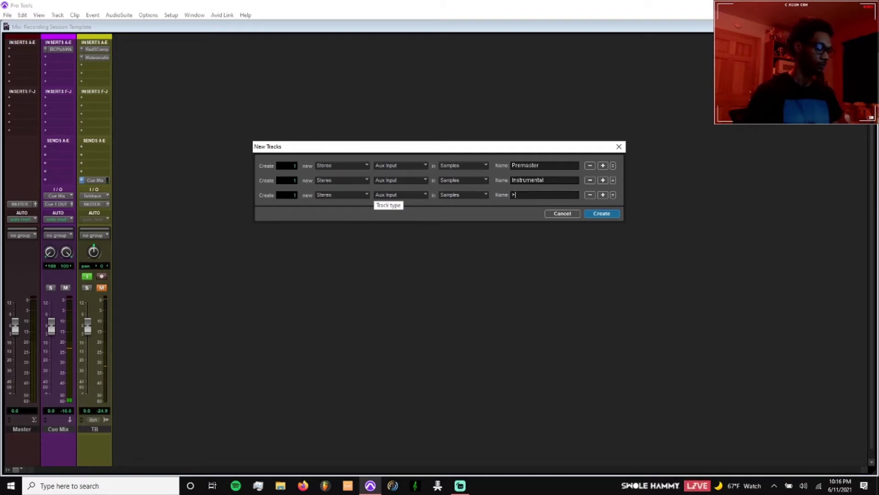
type("ocals")
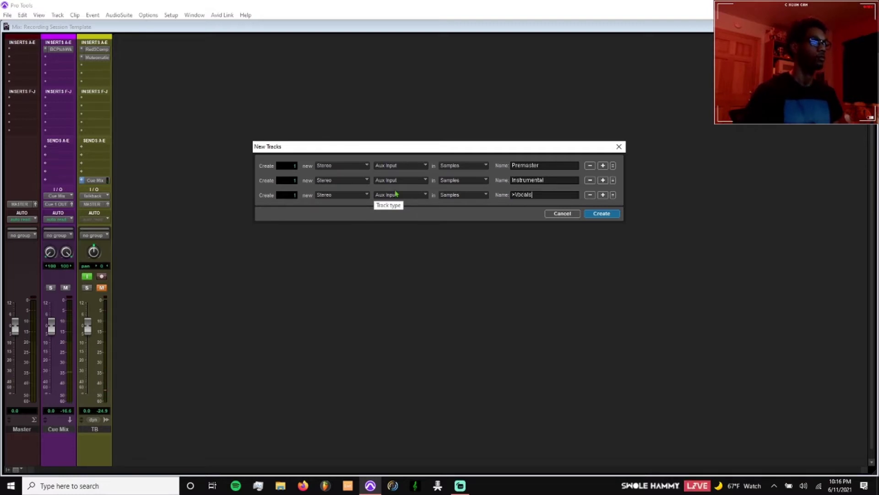
- Add a fourth stereo Aux Input named >LD Vocals to the new tracks batch
left_click(603, 195)
left_click(348, 212)
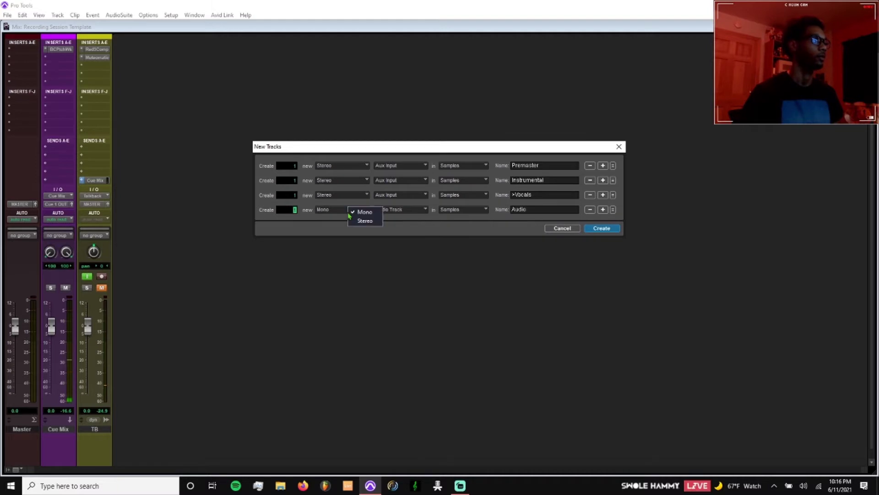
left_click(365, 221)
left_click(401, 209)
left_click(412, 238)
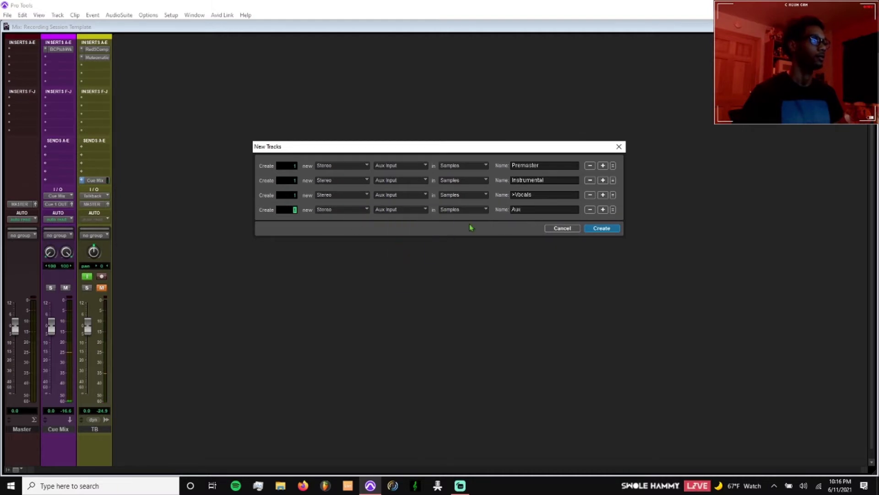
type(">L")
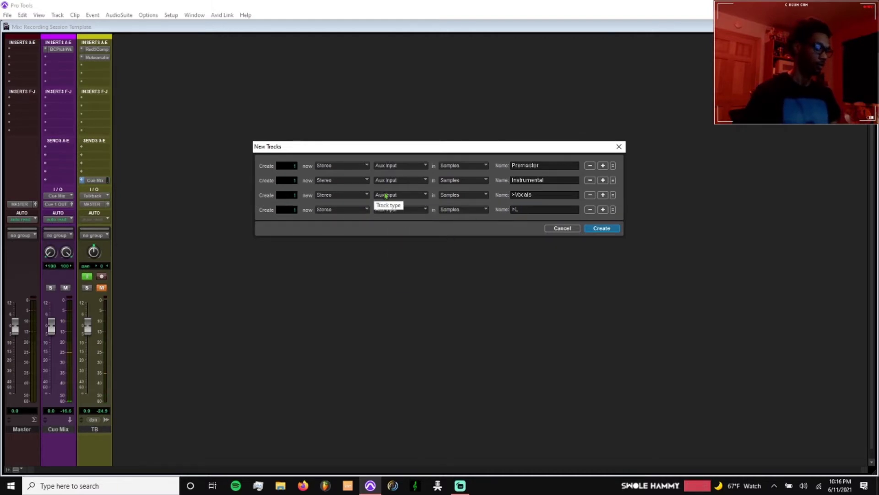
type("D Vocals")
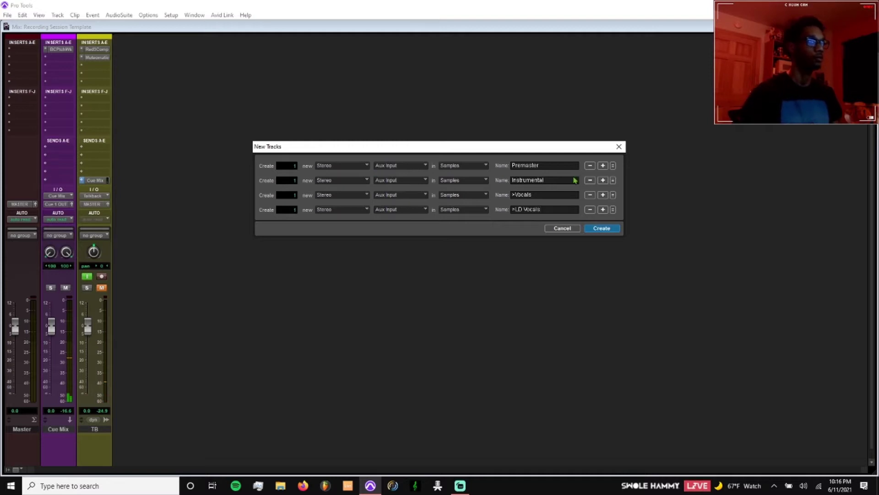
- Add a fifth stereo Aux Input named >B Vocals and create all five tracks
left_click(603, 210)
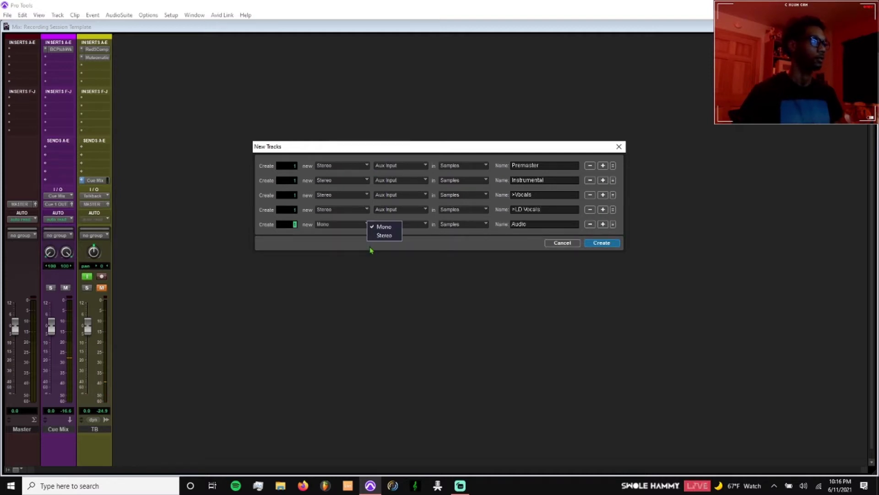
left_click(393, 227)
left_click(413, 253)
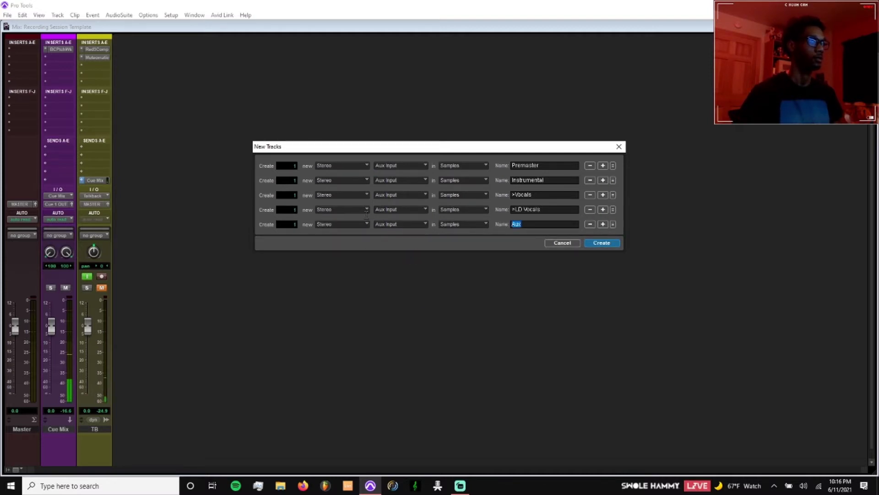
type(">B")
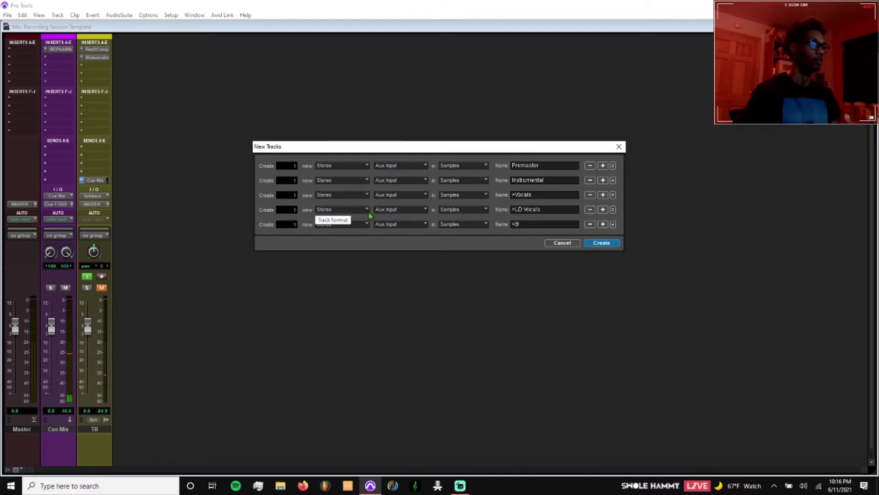
type(" Vocals")
key("Return")
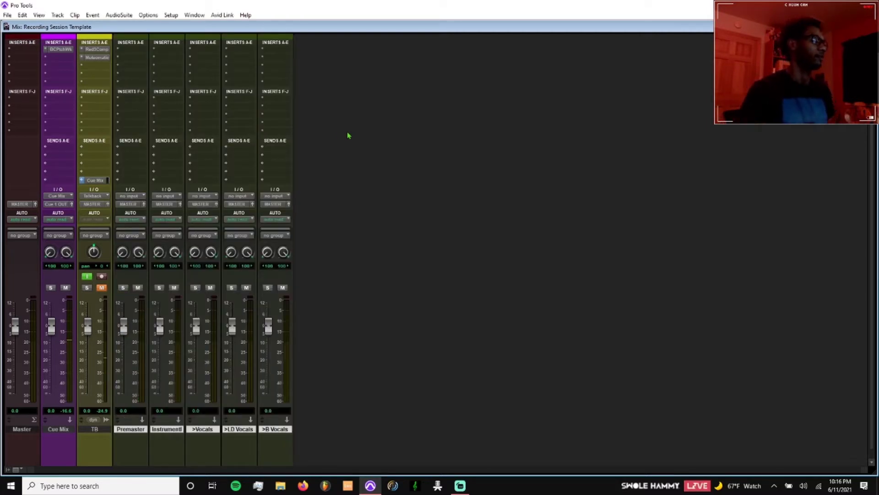
- Create one more stereo Aux Input named >Vocal Fx and make the new aux tracks solo-safe
key("ctrl+shift+n")
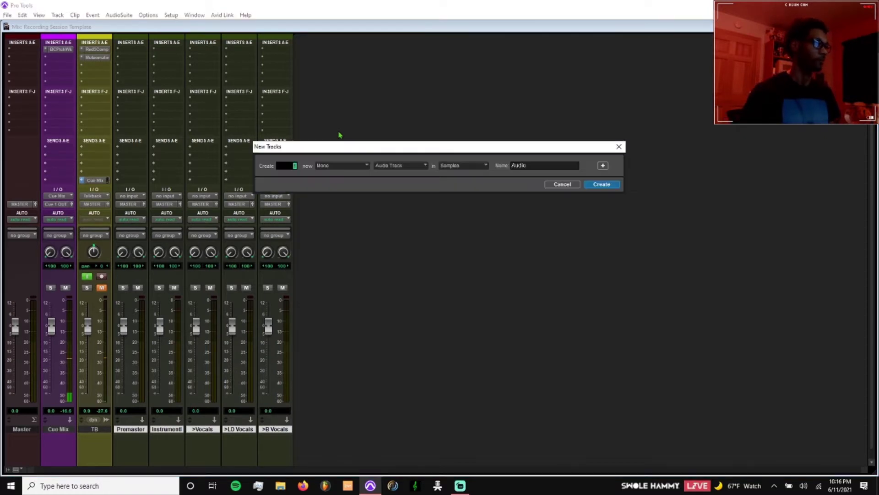
left_click(331, 166)
left_click(337, 178)
left_click(400, 166)
left_click(405, 194)
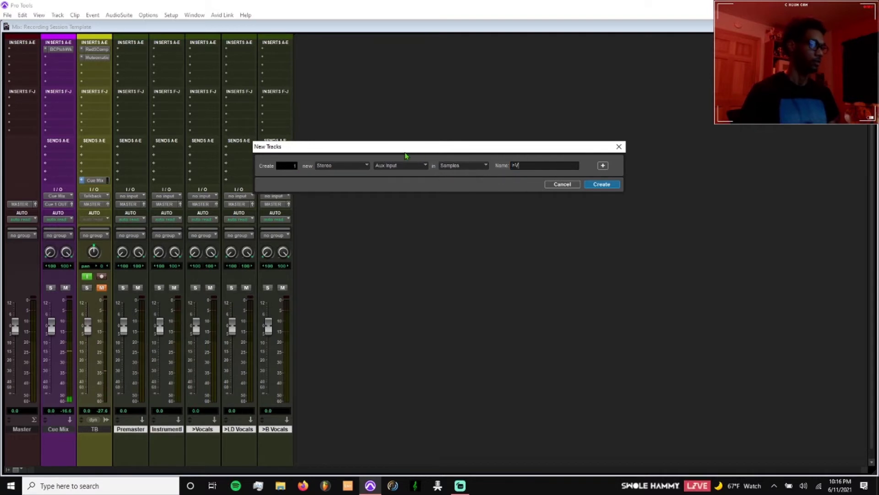
type(">Vocal Fx")
key("Return")
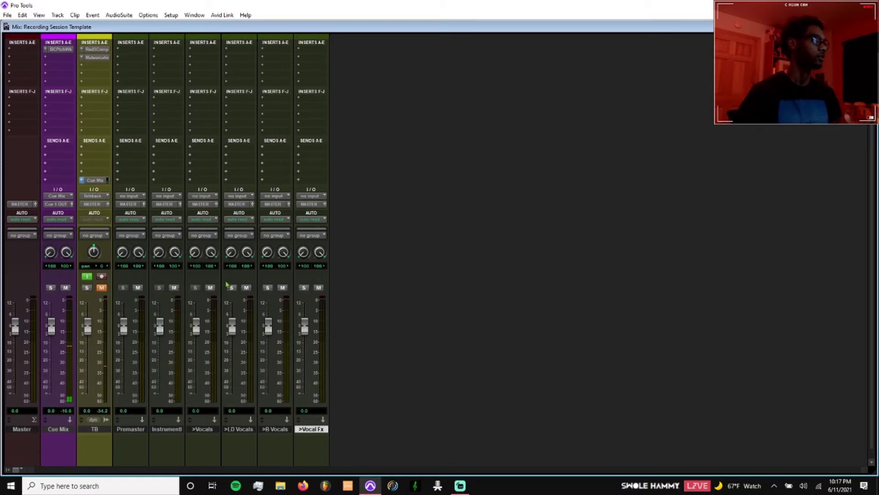
left_click(304, 288, "ctrl")
- Open the color palette for the Premaster track and color the track bright crimson pink
scroll(270, 326, "down", 1)
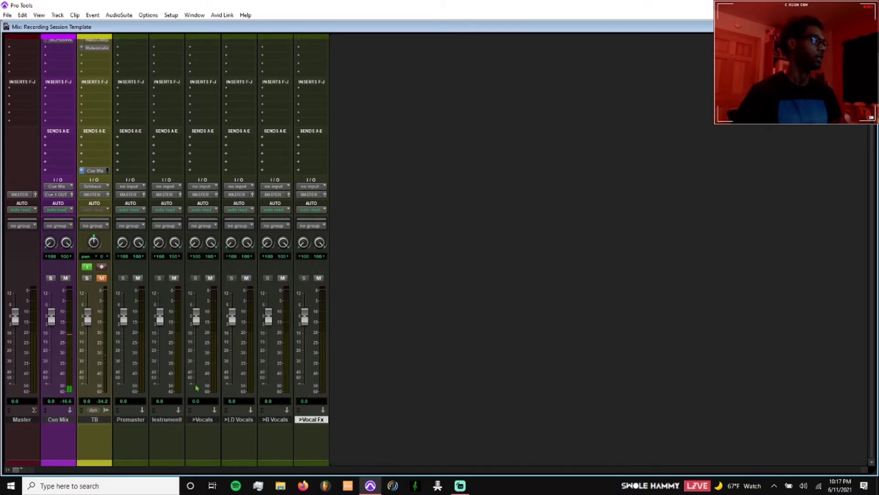
left_click(134, 464)
double_click(134, 465)
left_click(272, 233)
left_click(304, 234)
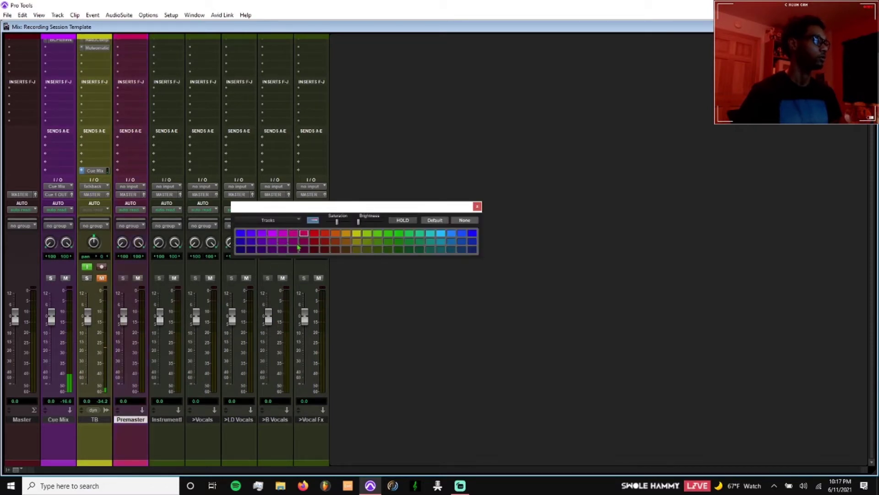
- Color the Instrumental track bright blue
left_click(168, 419)
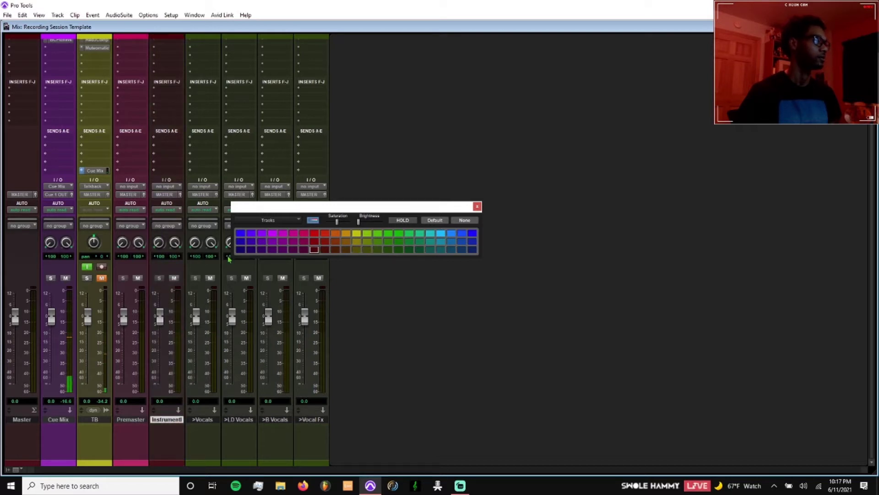
left_click(241, 242)
left_click(240, 233)
left_click(240, 241)
left_click(240, 233)
- Color the >Vocals track dark purple
left_click(213, 419)
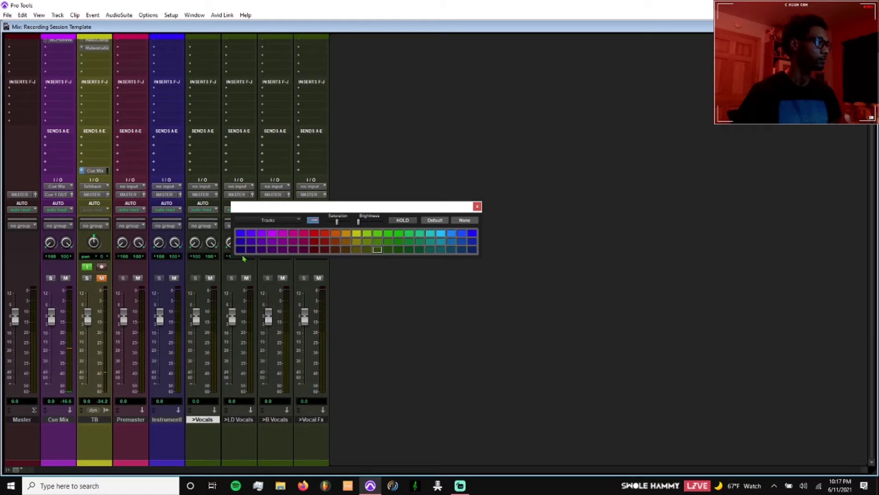
left_click(241, 249)
left_click(264, 251)
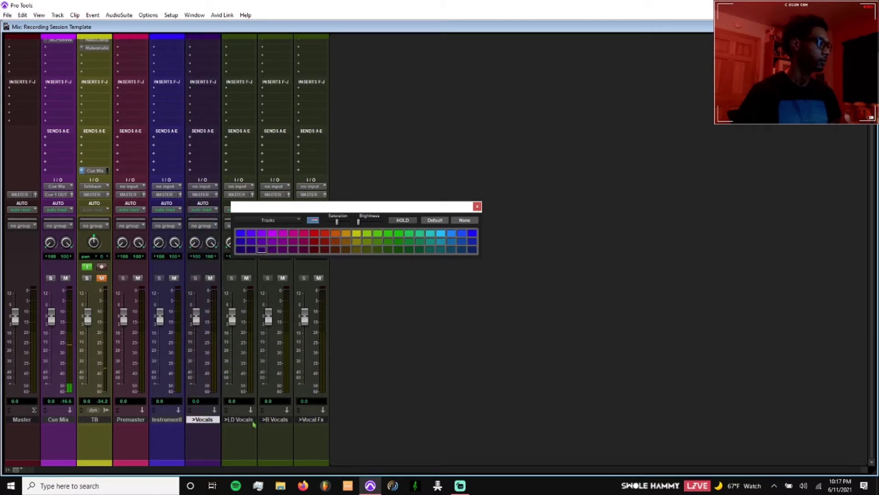
- Color the >B Vocals track bright magenta-purple and the >LD Vocals track dark purple
left_click(275, 419)
left_click(273, 234)
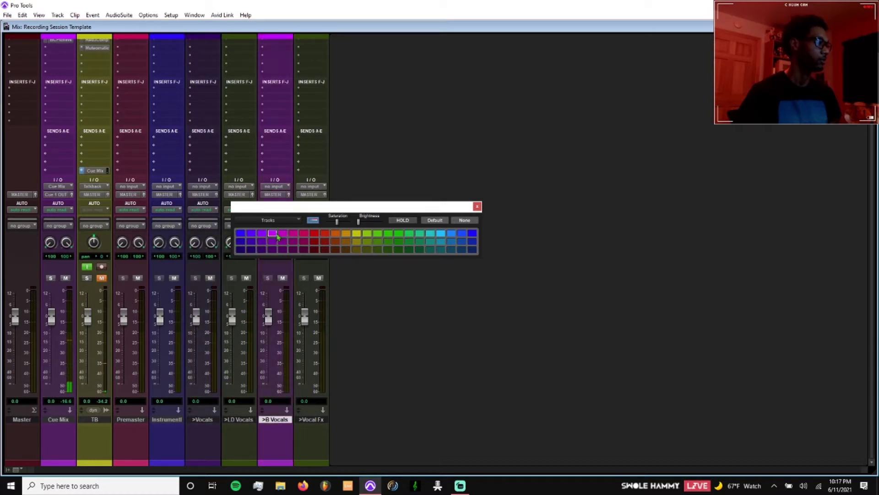
left_click(239, 419)
left_click(273, 250)
left_click(275, 242)
left_click(275, 251)
- Color the >Vocal Fx track dark teal and close the color palette
left_click(308, 419)
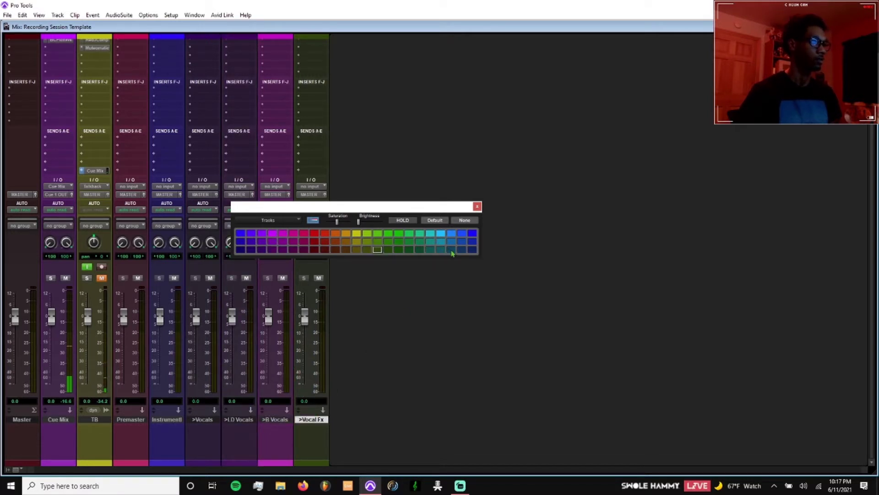
left_click(477, 207)
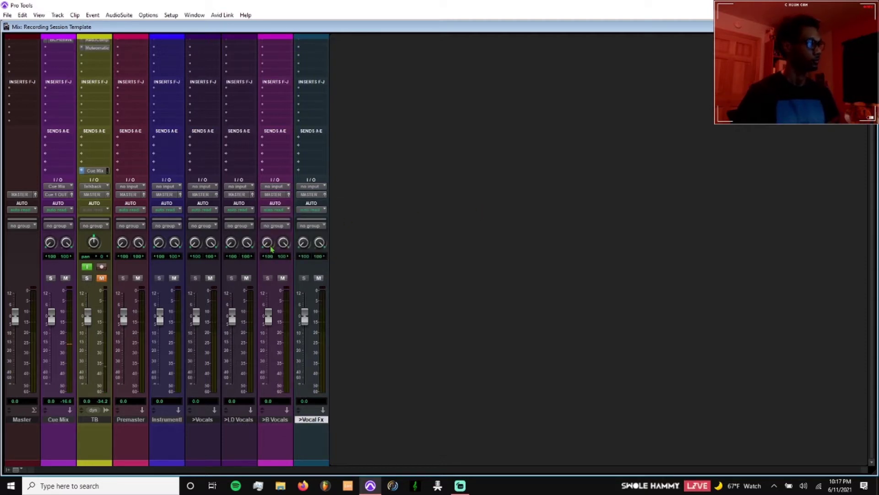
scroll(251, 272, "up", 1)
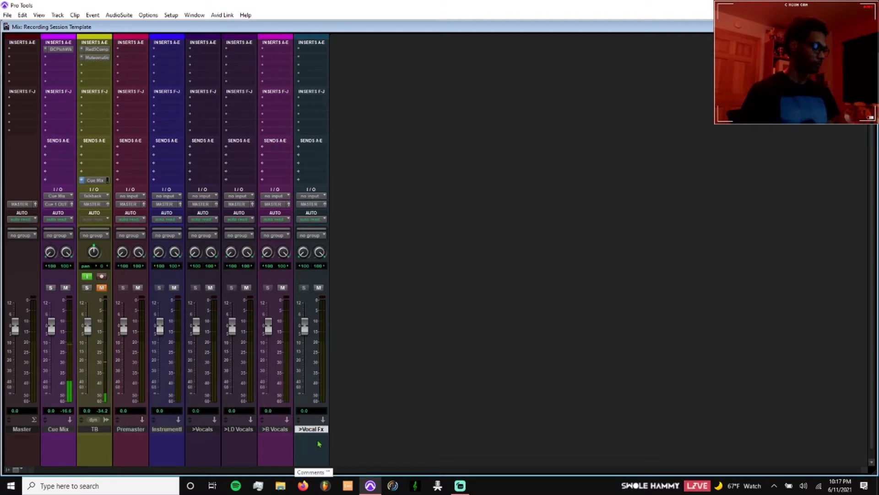
- Start a batch of new tracks with a stereo audio track named BEAT and a mono audio track named REC
key("ctrl+shift+n")
left_click(347, 166)
left_click(362, 178)
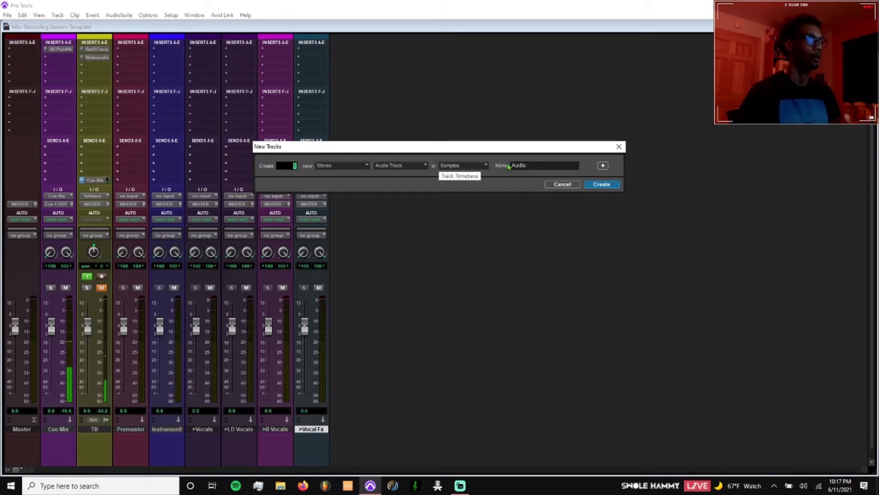
left_click(538, 164)
type("BEAT")
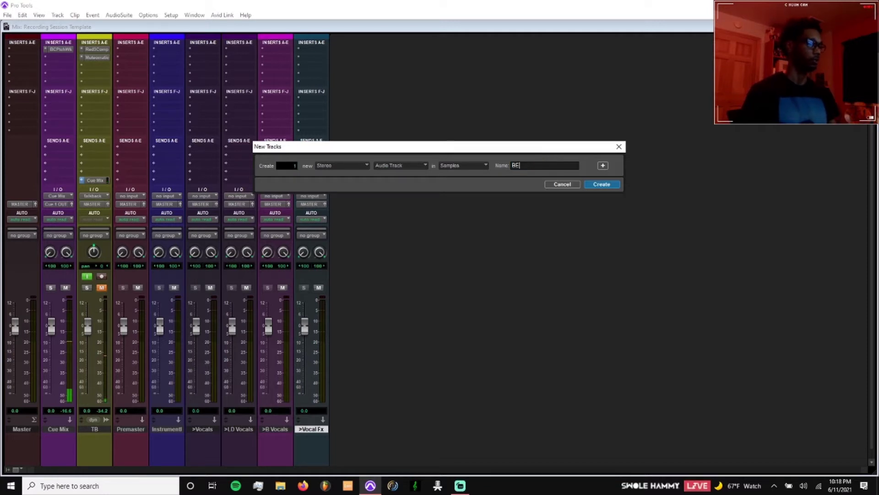
left_click(603, 166)
key("Tab")
type("REC")
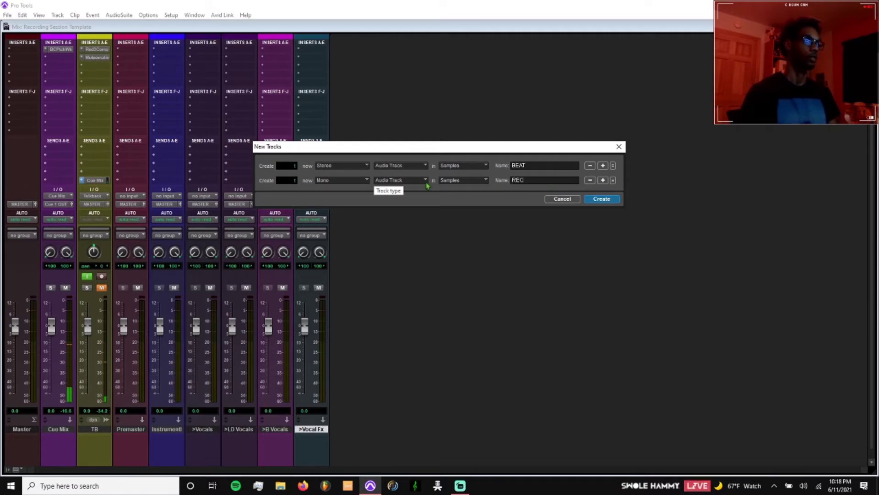
- Add two mono audio tracks named hk ld and two named vrs ld to the new-track batch
left_click(603, 180)
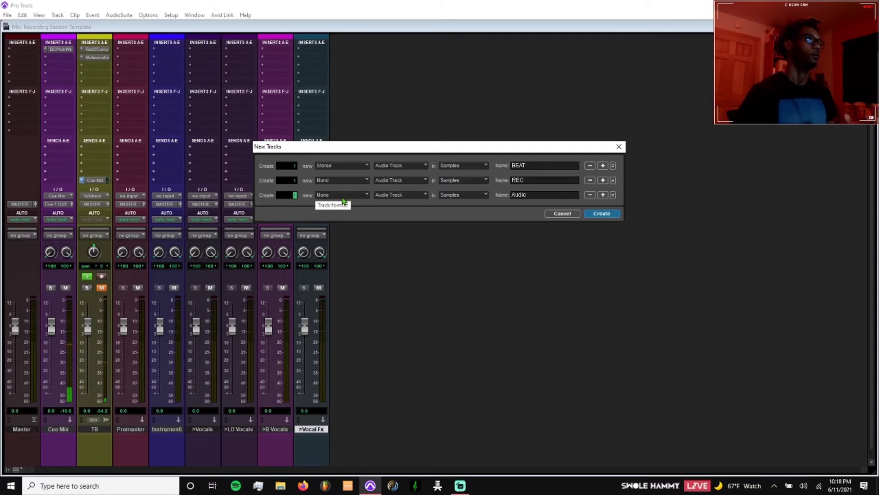
double_click(519, 195)
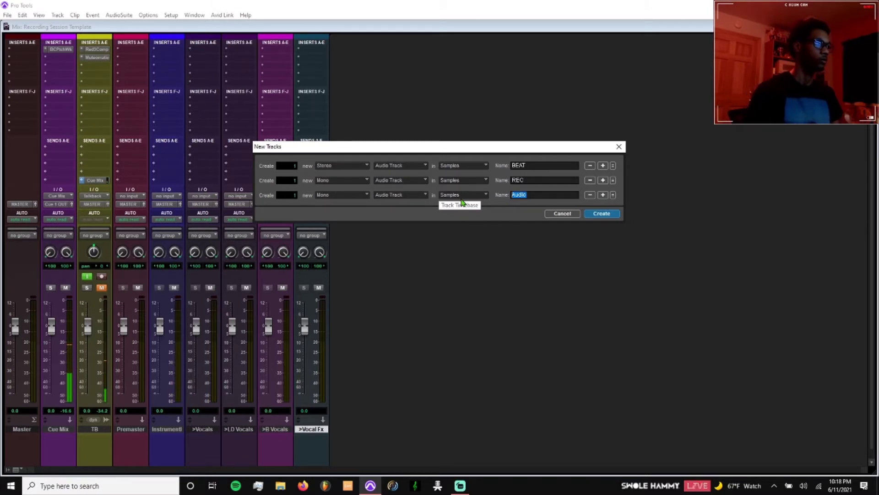
key("Tab")
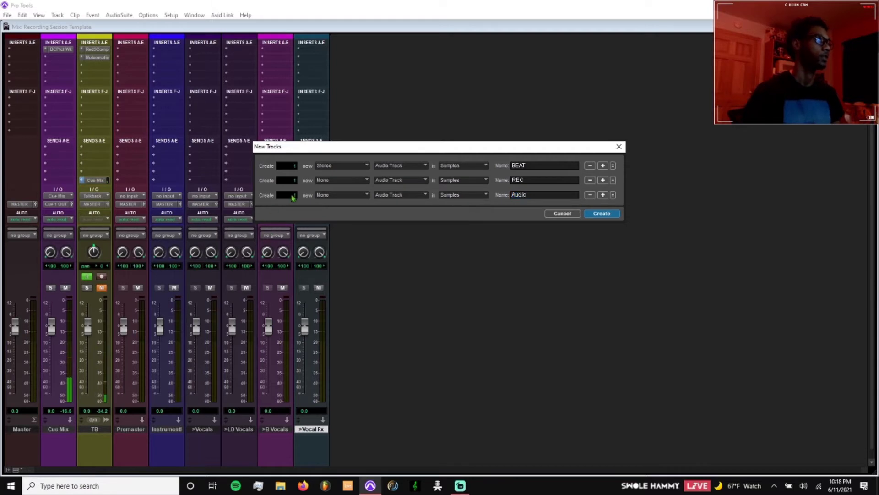
key("Tab")
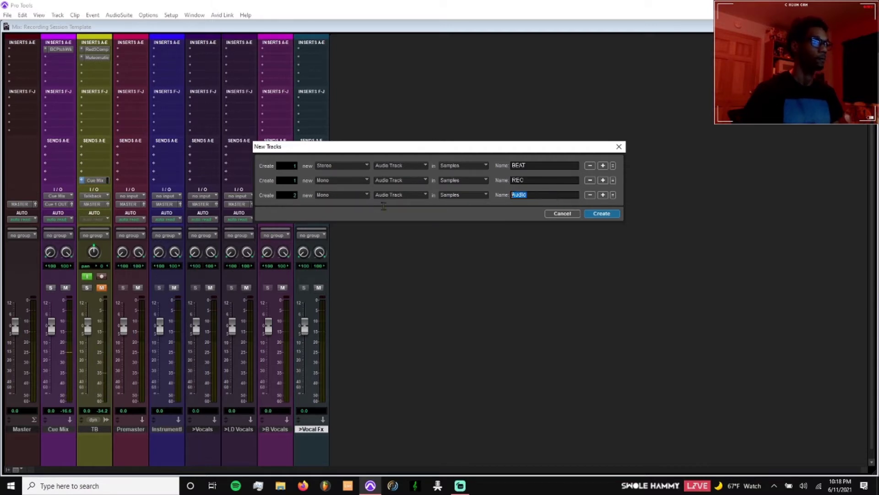
type("hk ld")
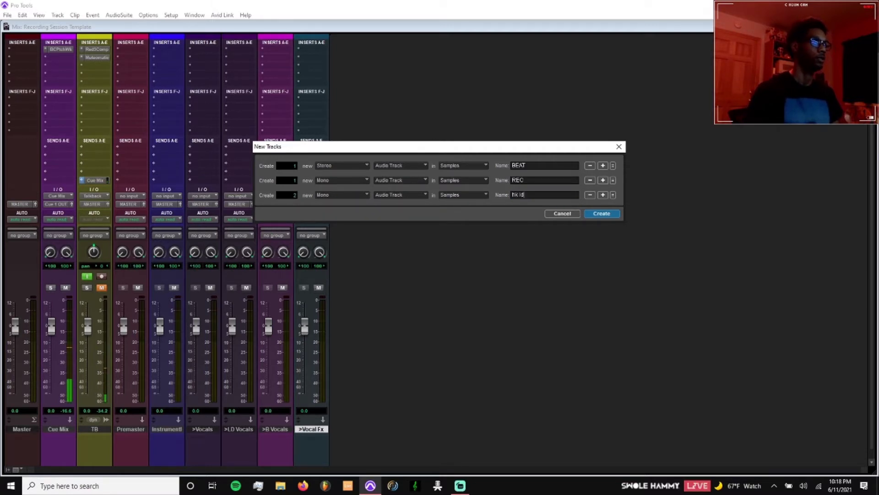
left_click(604, 196)
type("2")
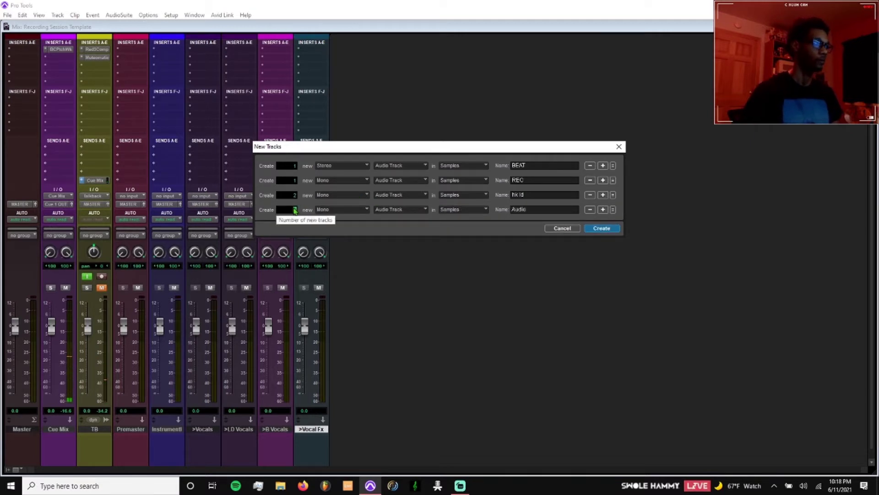
key("Tab")
type("vrs ld")
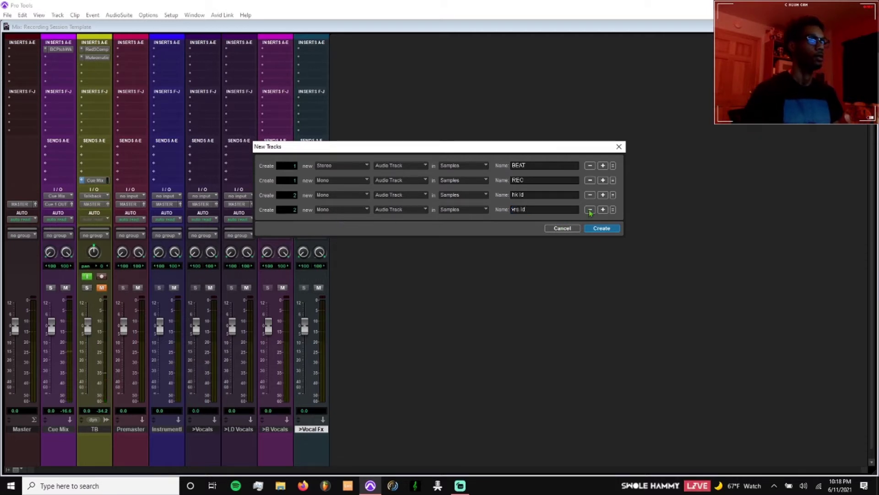
- Add one stereo Aux Input named Leads to the new-track batch
left_click(602, 209)
left_click(343, 224)
left_click(352, 233)
left_click(399, 224)
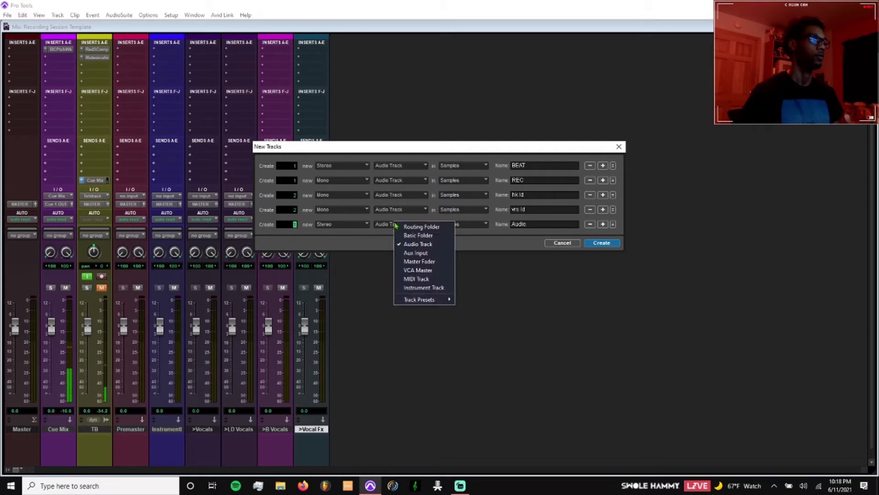
left_click(417, 253)
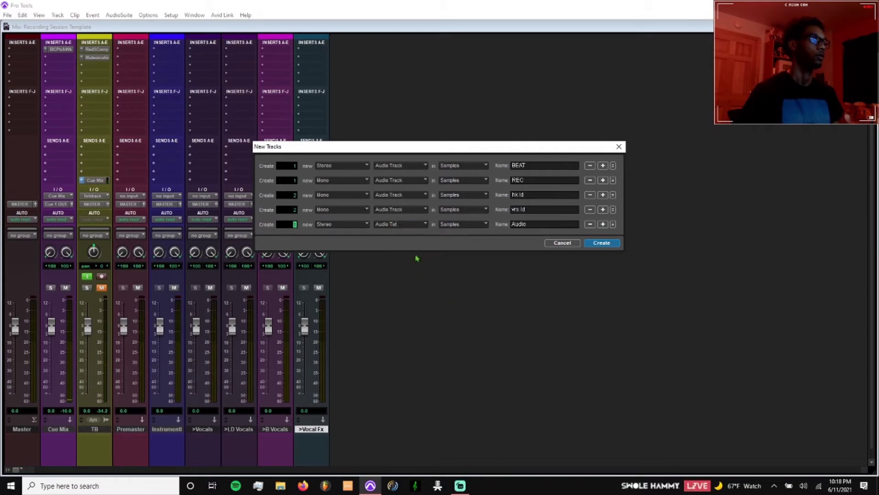
left_click(532, 224)
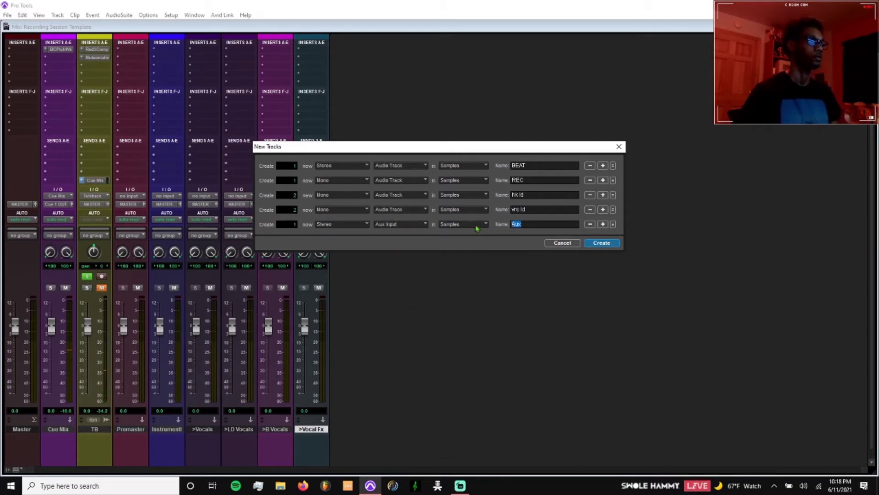
type("Leads")
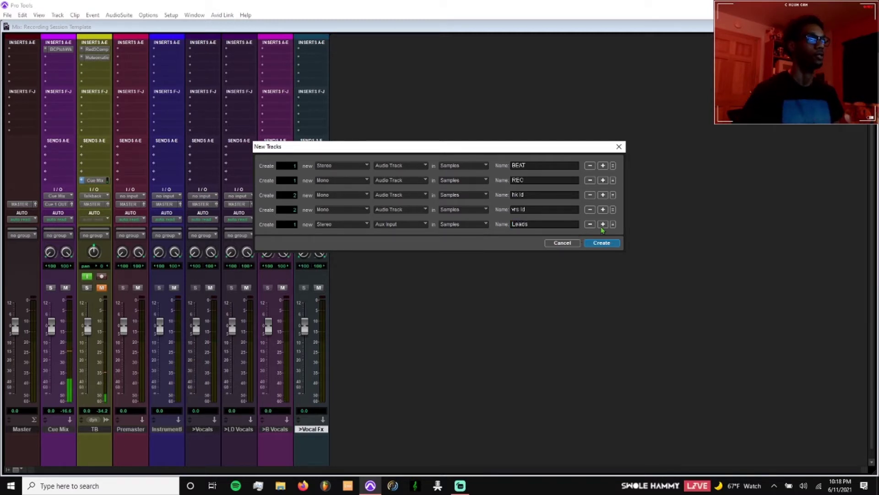
- Add three mono audio tracks named hk ads and three named vrs ads to the batch
left_click(602, 224)
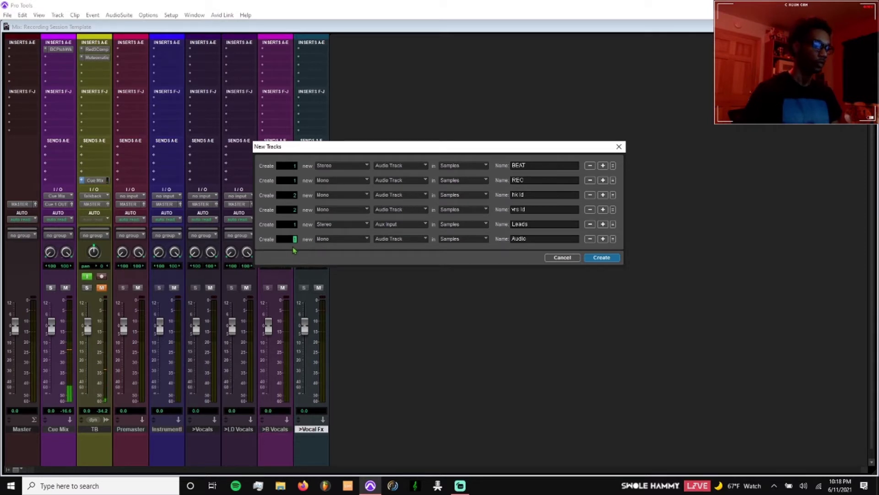
type("3")
key("Tab")
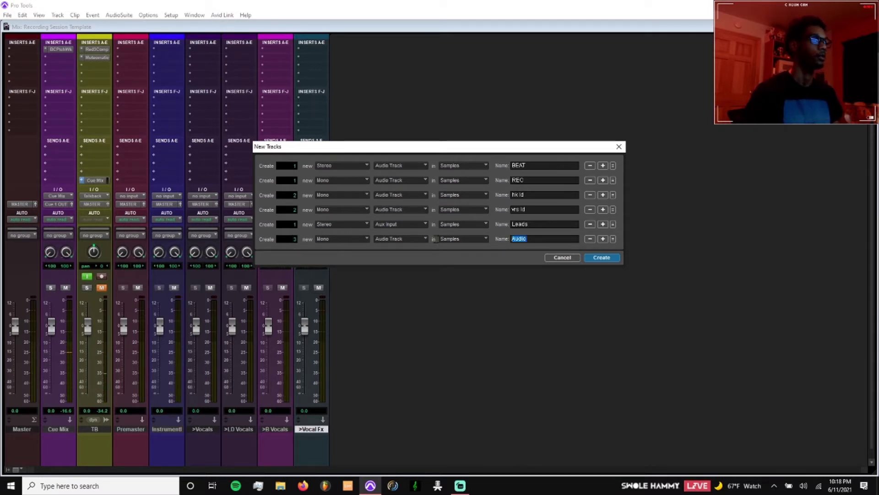
type("ads")
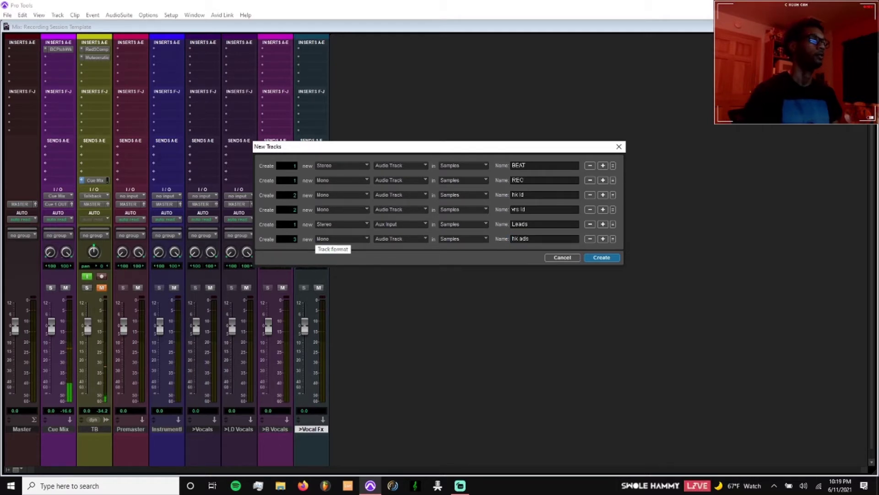
left_click(603, 239)
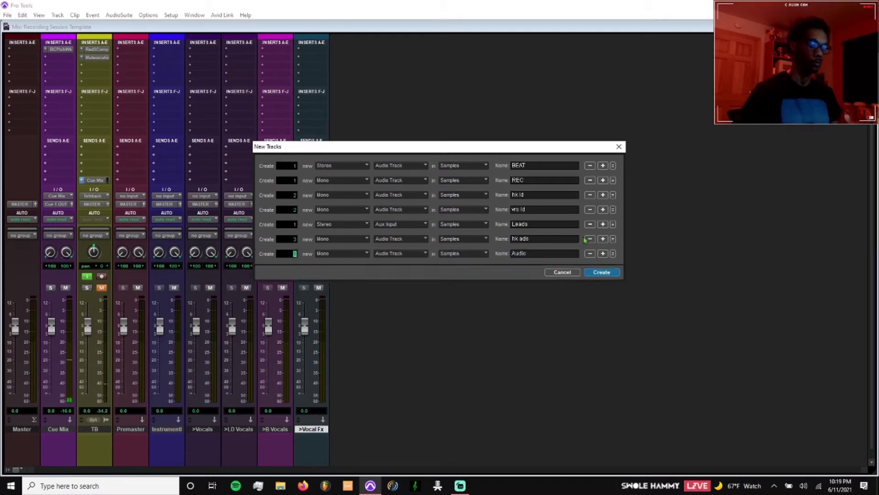
type("3")
key("Tab")
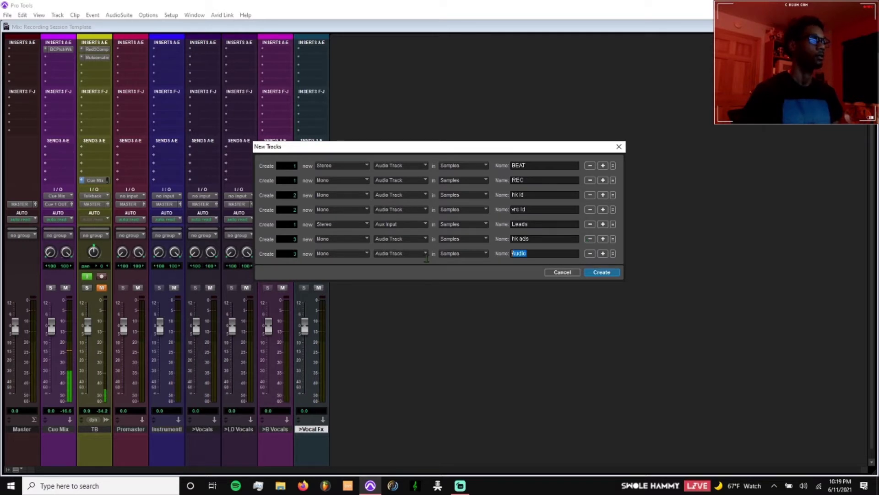
type("vrs ads")
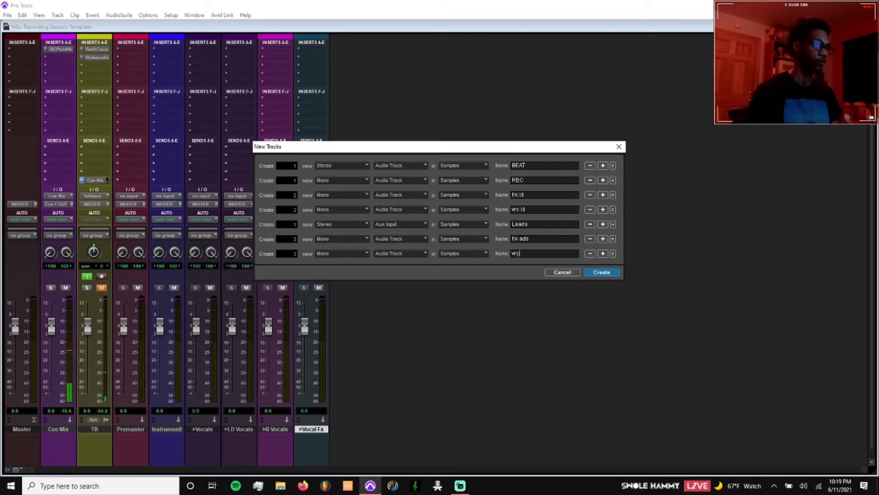
- Add one stereo Aux Input named Adlibs to the new-track batch
left_click(603, 253)
left_click(350, 270)
left_click(355, 277)
left_click(397, 268)
left_click(402, 297)
type("Adlibs")
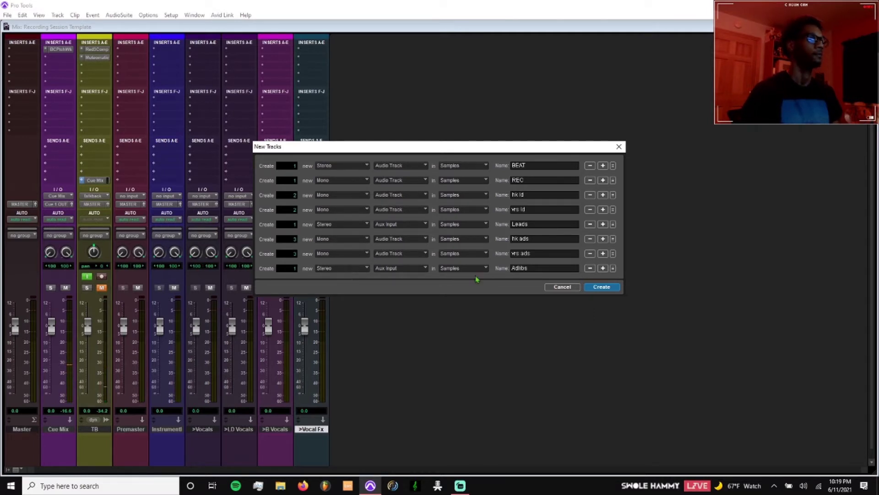
- Add four mono audio tracks named hk bgs and four named vrs bgs to the batch
left_click(603, 268)
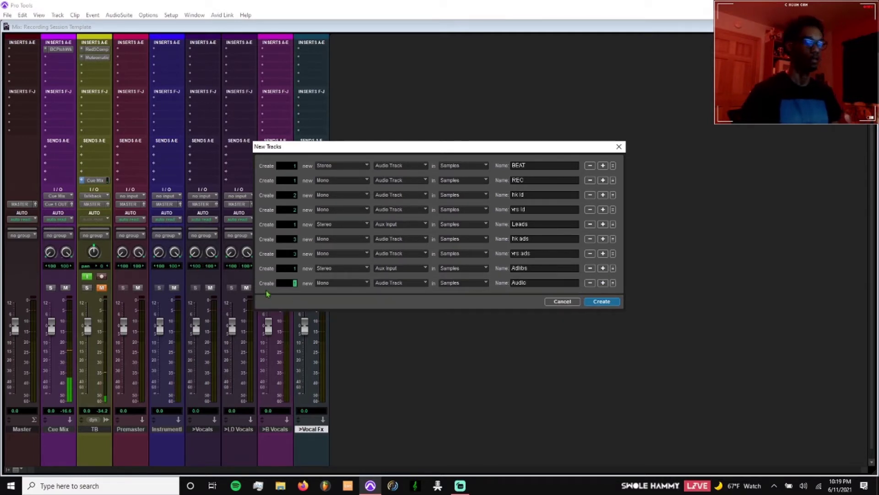
type("4")
key("Tab")
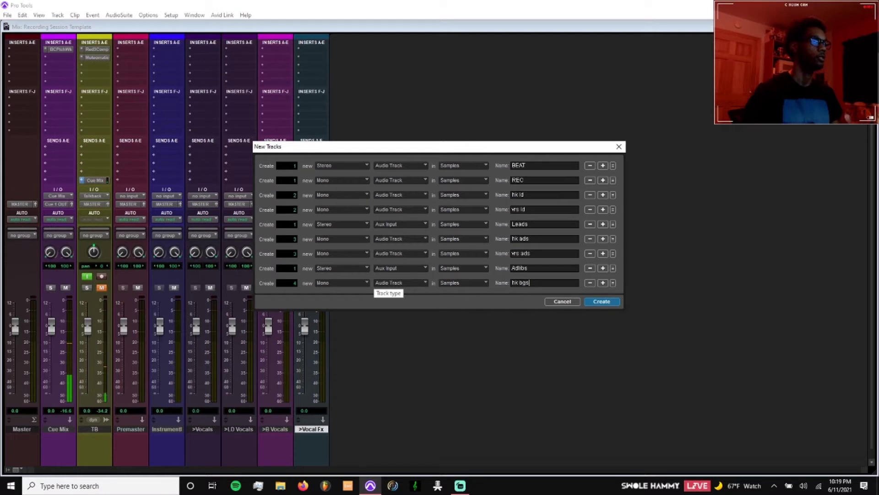
type("hk bgs")
left_click(604, 283)
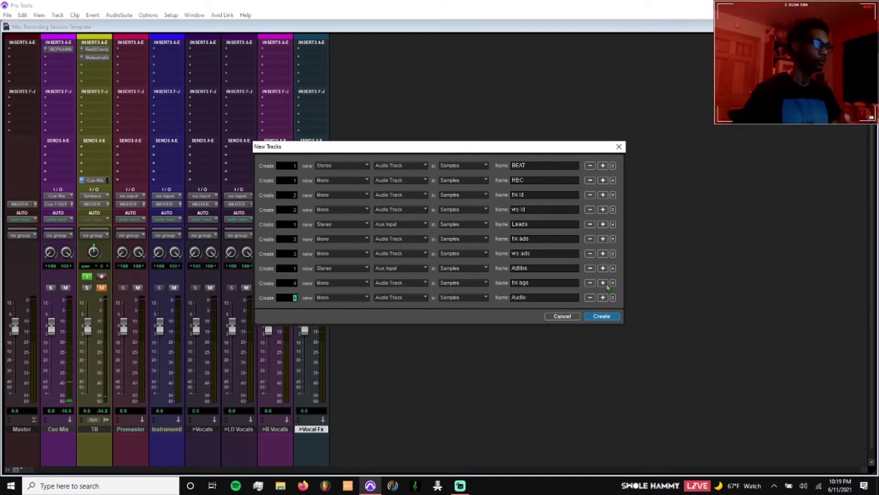
type("4")
key("Tab")
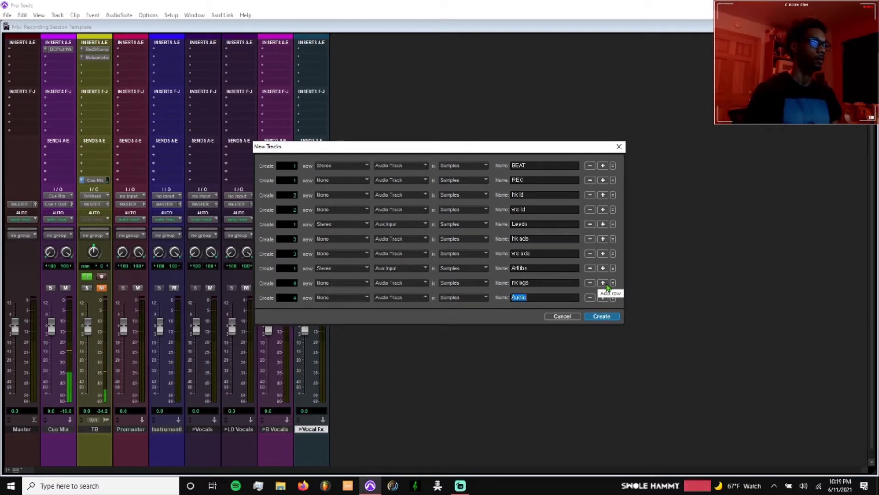
type("vrs bgs")
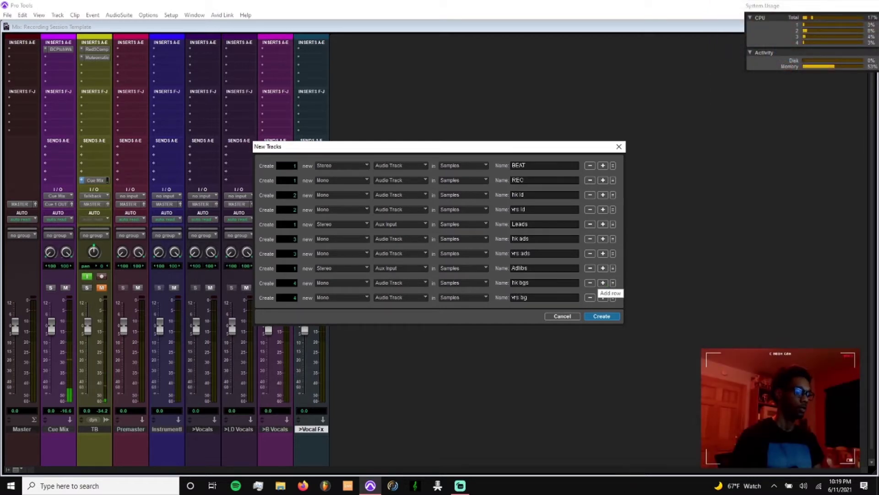
- Add one stereo Aux Input named BG Vocals and create all the tracks in the batch
left_click(603, 297)
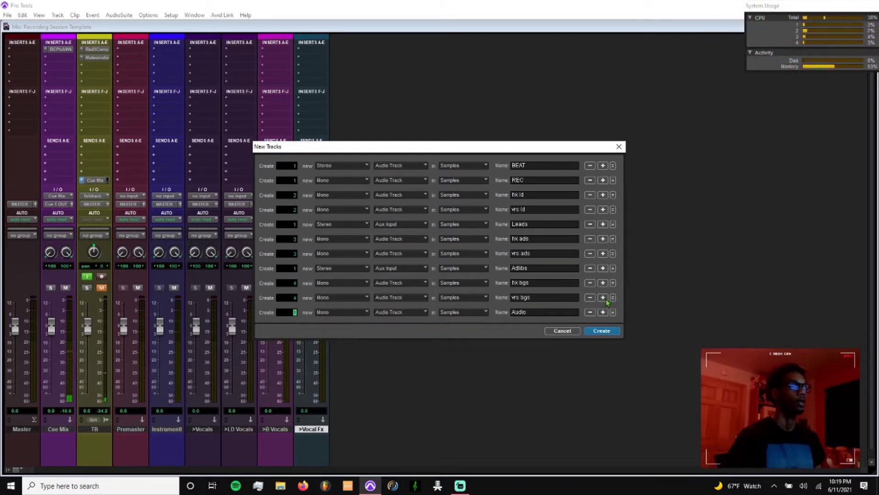
left_click(324, 312)
left_click(331, 326)
left_click(398, 312)
left_click(403, 341)
key("Tab")
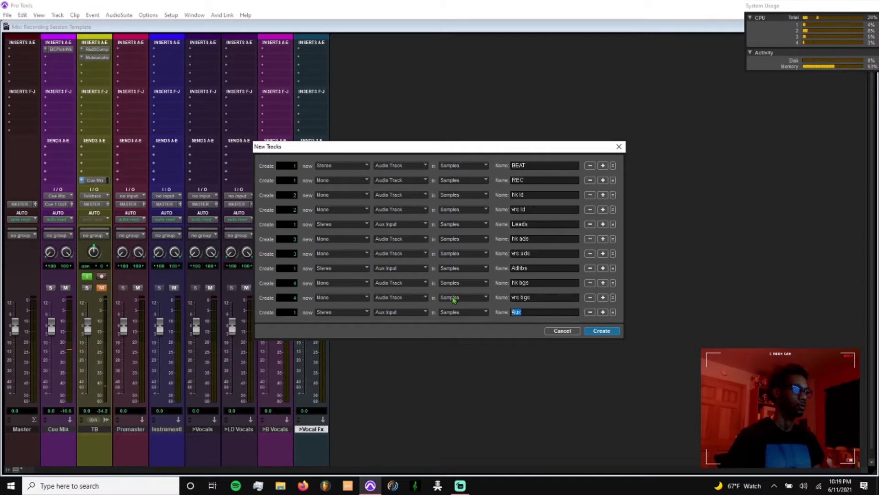
type("B")
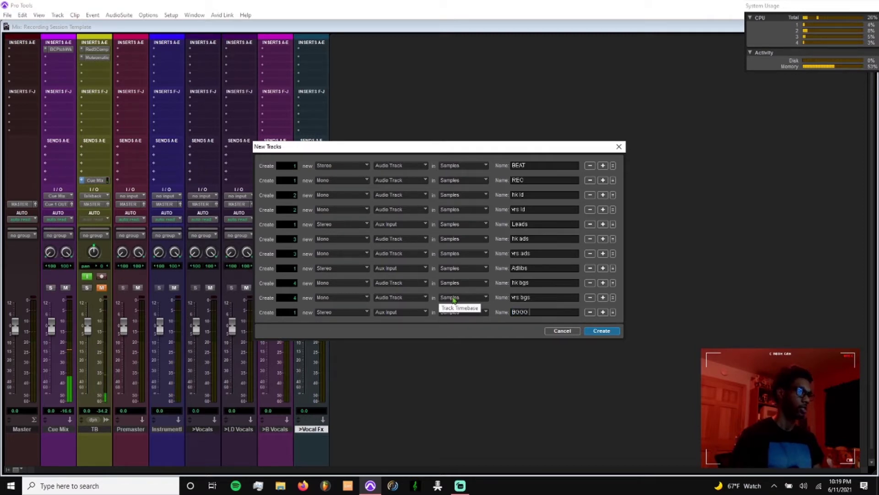
type("G Vocals")
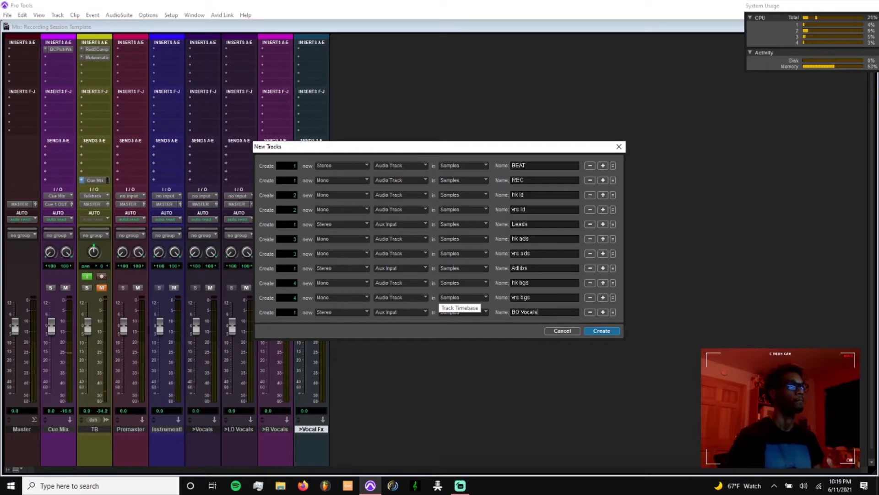
key("Return")
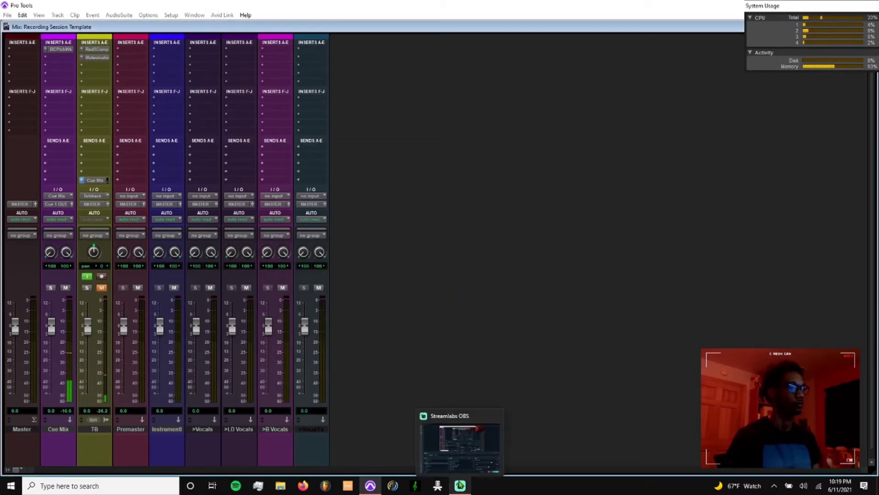
- Switch to Streamlabs OBS, activate the PT - Me scene, and return to Pro Tools
left_click(460, 486)
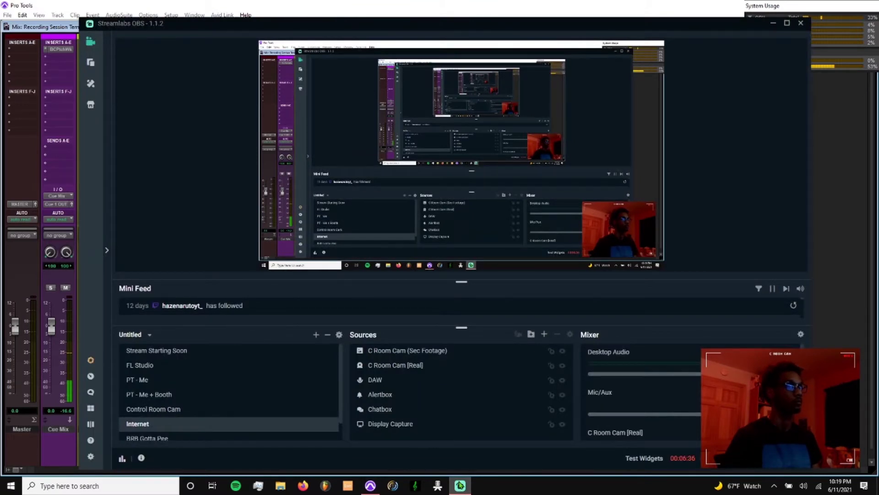
key("F3")
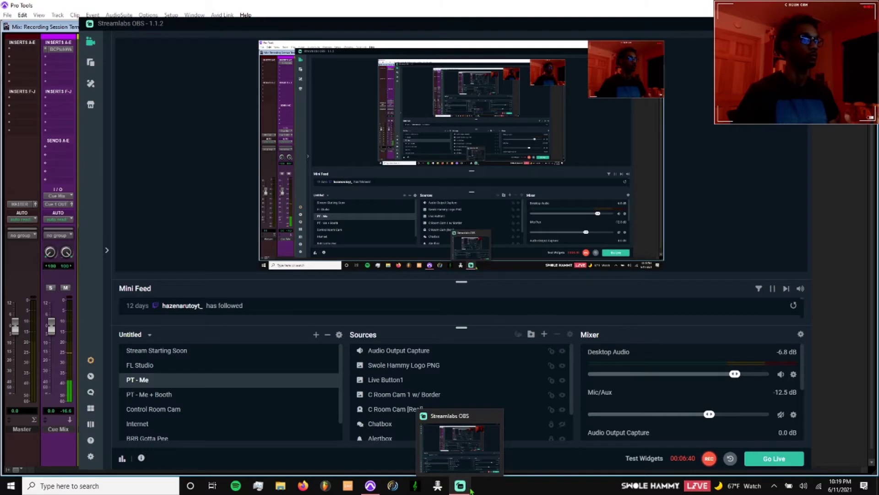
left_click(469, 489)
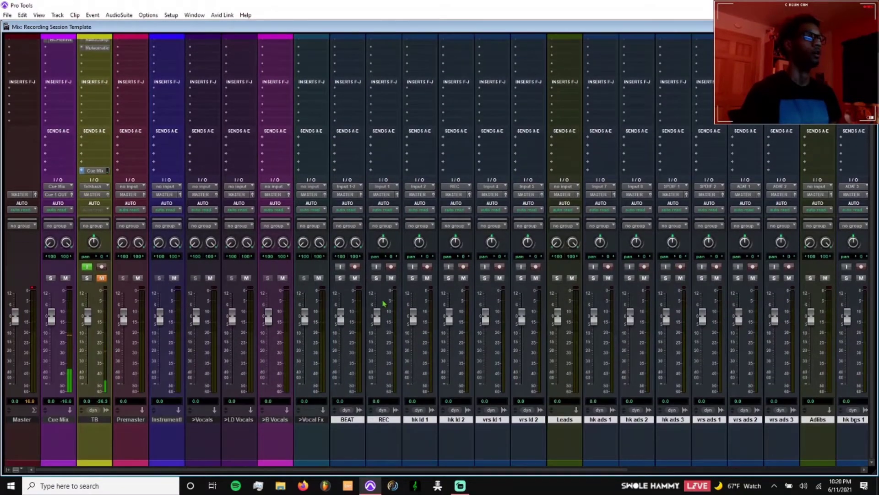
- Set the audio input of BEAT, REC and all the other new tracks to no input
scroll(384, 302, "right", 5)
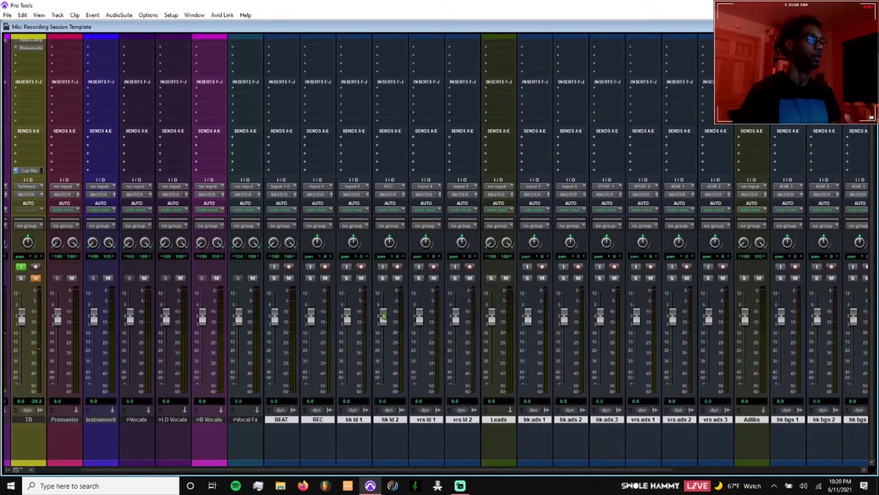
scroll(420, 324, "left", 5)
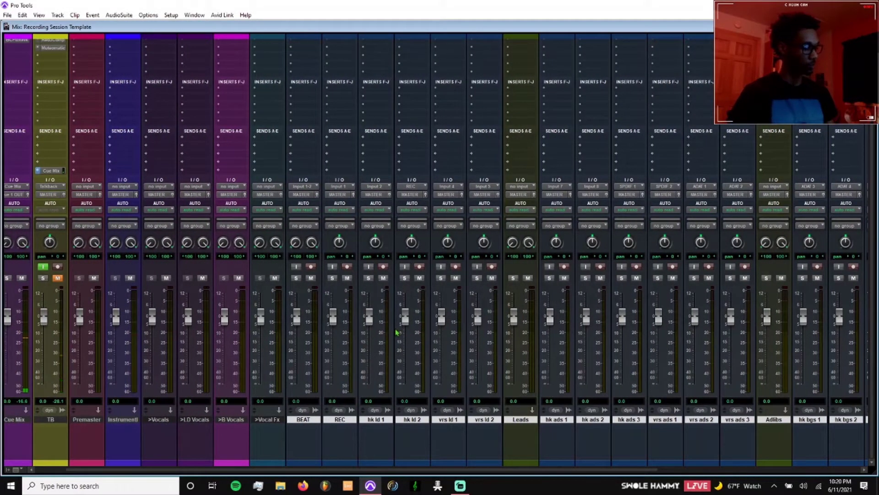
left_click(332, 186)
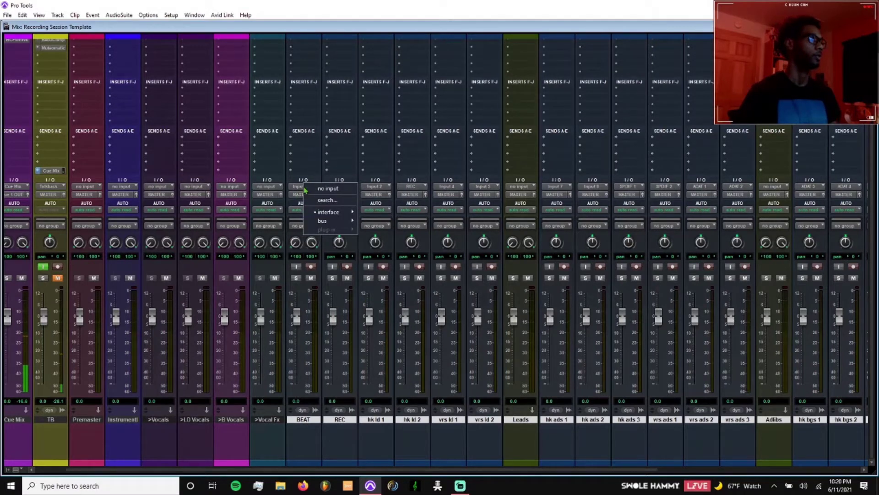
left_click(329, 189)
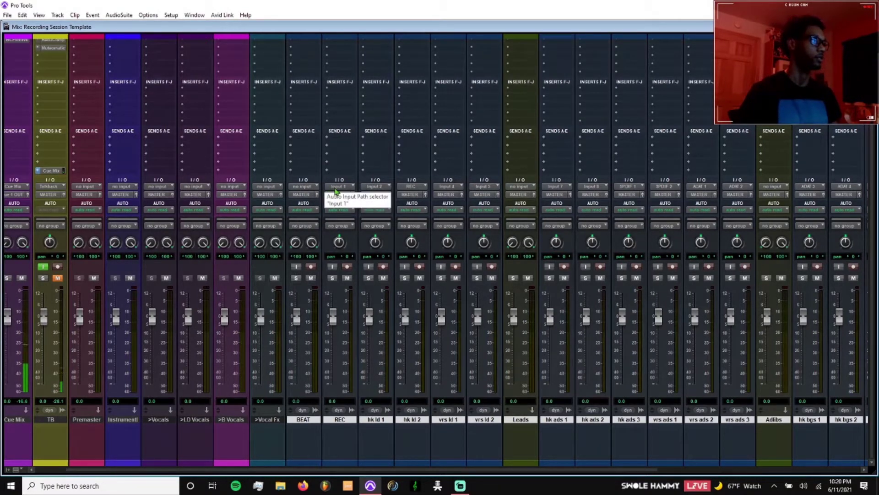
left_click(340, 188)
left_click(358, 195)
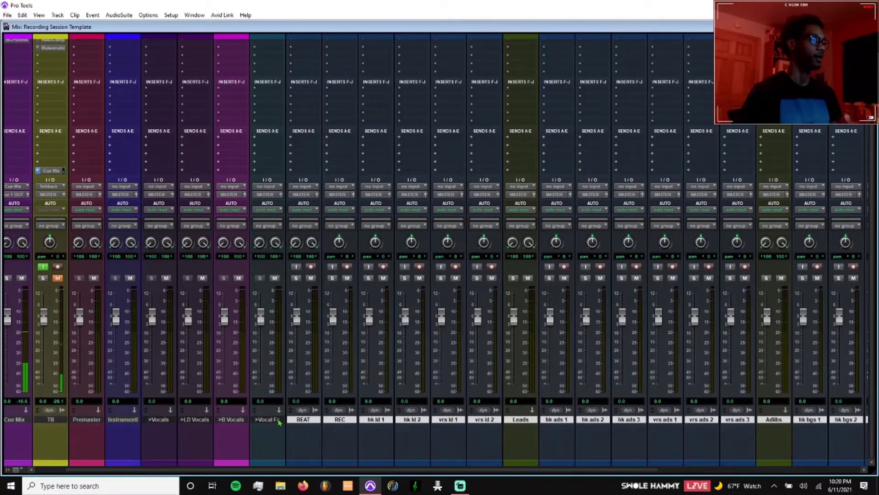
- Select the consecutive tracks from >Vocal Fx through vrs ads 1 in the mixer
left_click(278, 420)
left_click(303, 420, "ctrl")
left_click(340, 419, "ctrl")
left_click(407, 419, "shift")
left_click(470, 419, "shift")
left_click(526, 421, "shift")
left_click(597, 421, "shift")
left_click(634, 421, "shift")
left_click(669, 421, "shift")
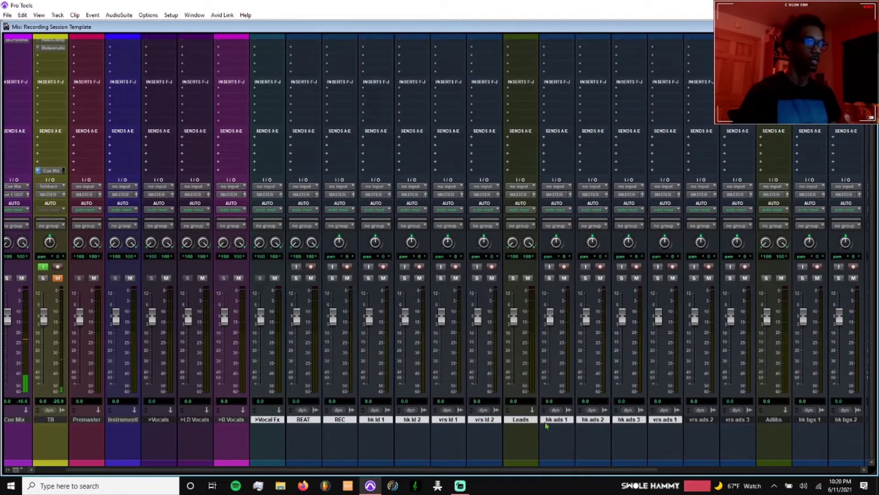
- Select the range from >B Vocals through Leads, then deselect Leads, hk ld 2, REC, BEAT and vrs ld 1 individually
left_click(230, 420)
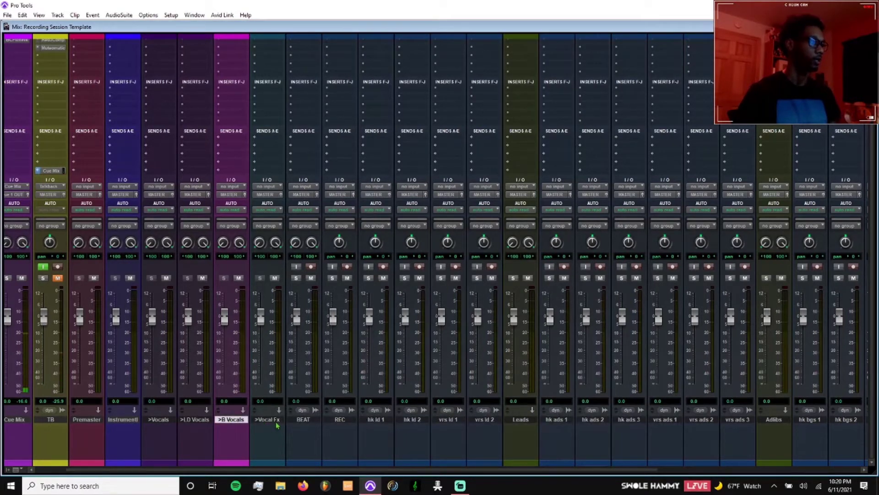
left_click(533, 421, "shift")
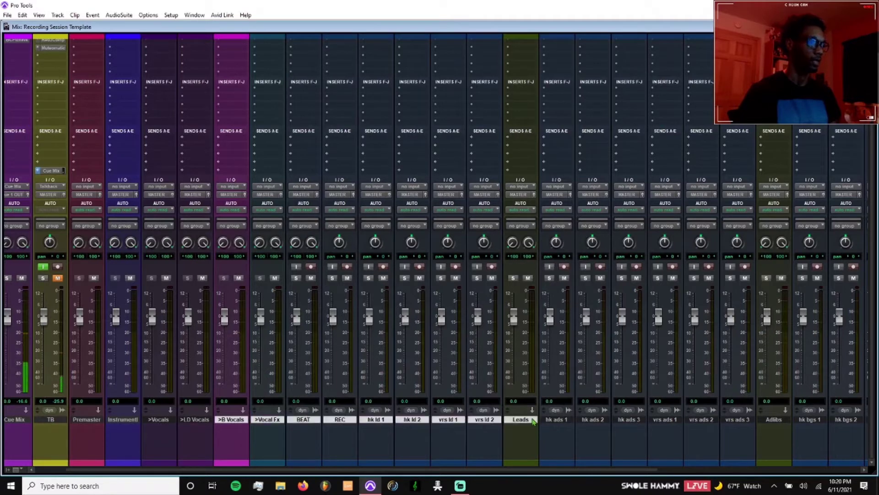
left_click(526, 420, "ctrl")
left_click(411, 420, "ctrl")
left_click(343, 421, "ctrl")
left_click(305, 420, "ctrl")
left_click(457, 421, "ctrl")
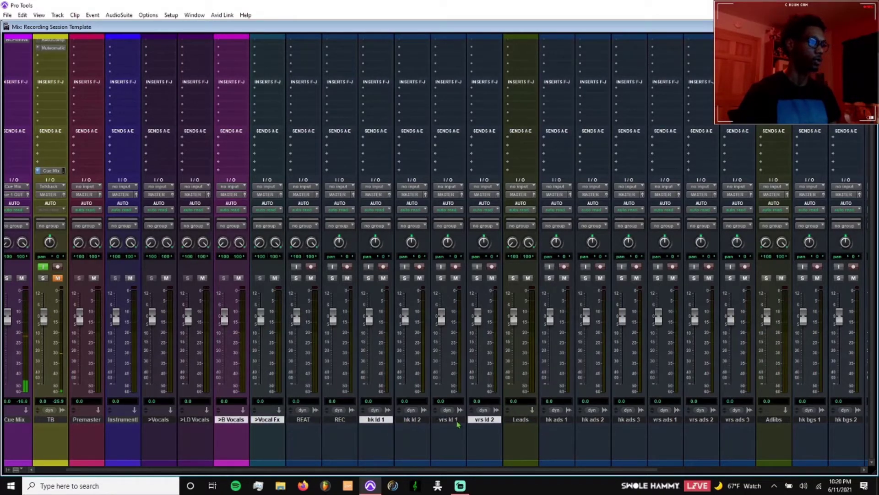
- Add vrs ld 1, hk ld 2, REC, BEAT, Leads and hk ads 1 individually to the track selection
left_click(453, 421, "ctrl")
left_click(410, 421, "ctrl")
left_click(344, 421, "ctrl")
left_click(308, 423, "ctrl")
left_click(521, 421, "ctrl")
left_click(551, 420, "ctrl")
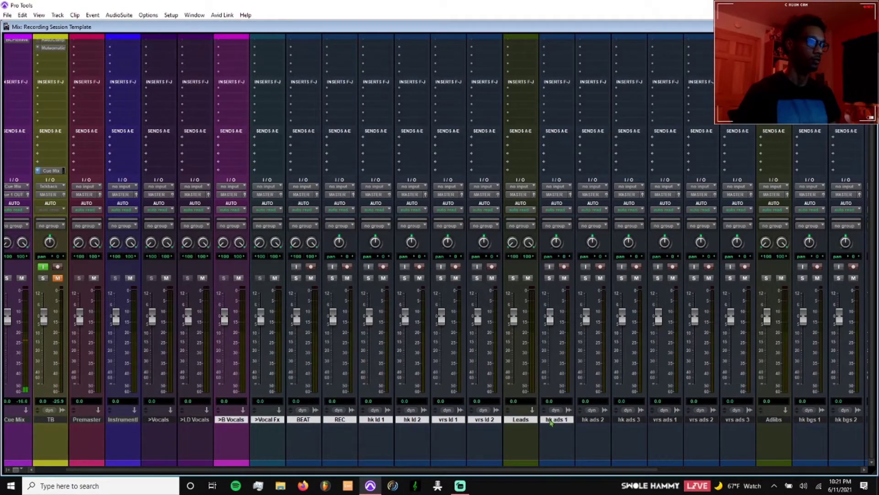
- Extend the track selection to span Premaster through hk bgs 2, then reduce it to >Vocal Fx only
left_click(743, 421, "shift")
left_click(775, 421, "shift")
left_click(845, 421, "shift")
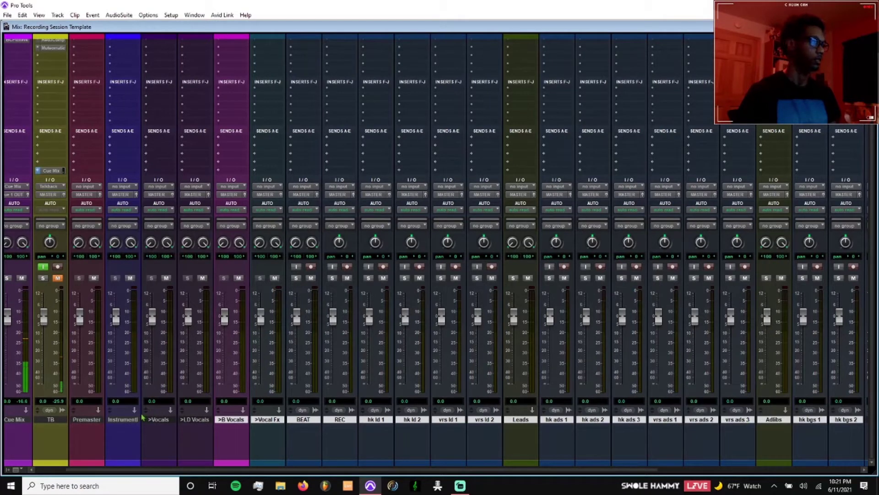
left_click(160, 420, "shift")
left_click(116, 421, "shift")
left_click(87, 420, "shift")
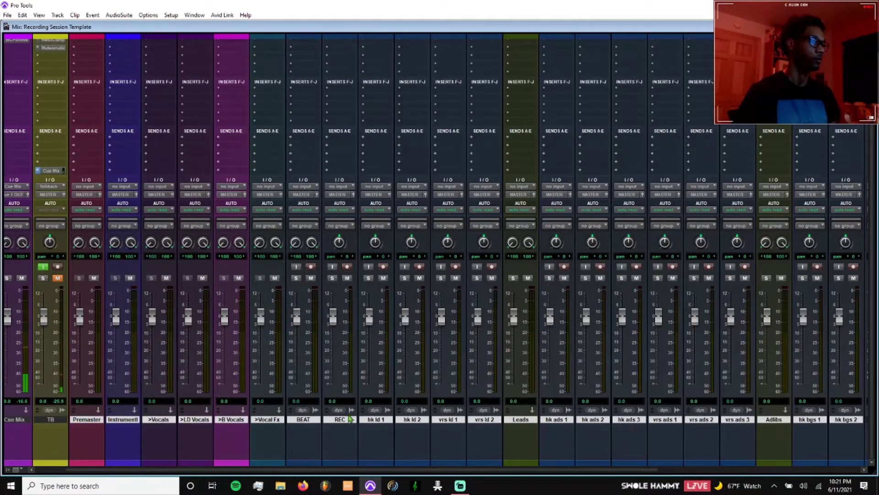
left_click(269, 420)
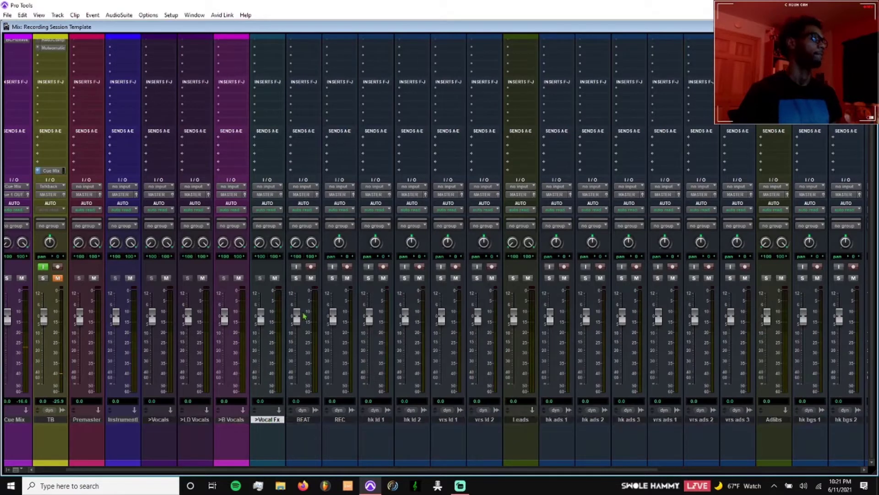
- Color the BEAT track dark red and the REC track bright crimson pink
left_click(302, 421)
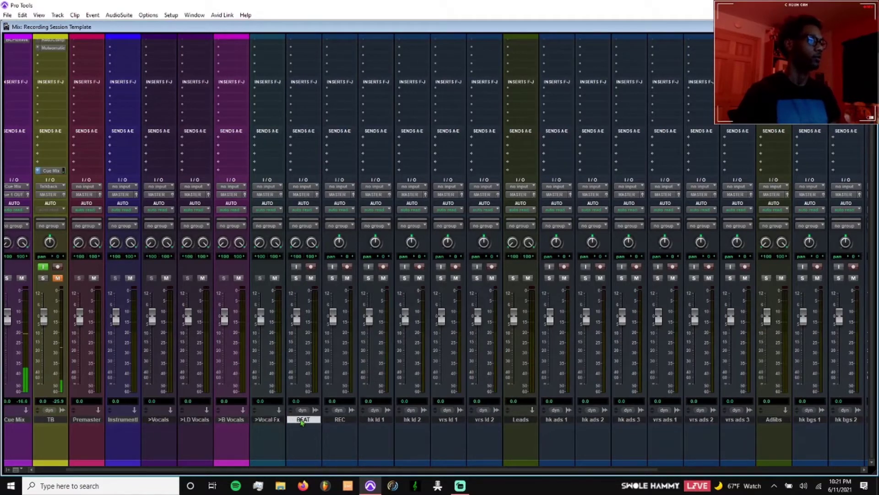
double_click(308, 462)
left_click(318, 252)
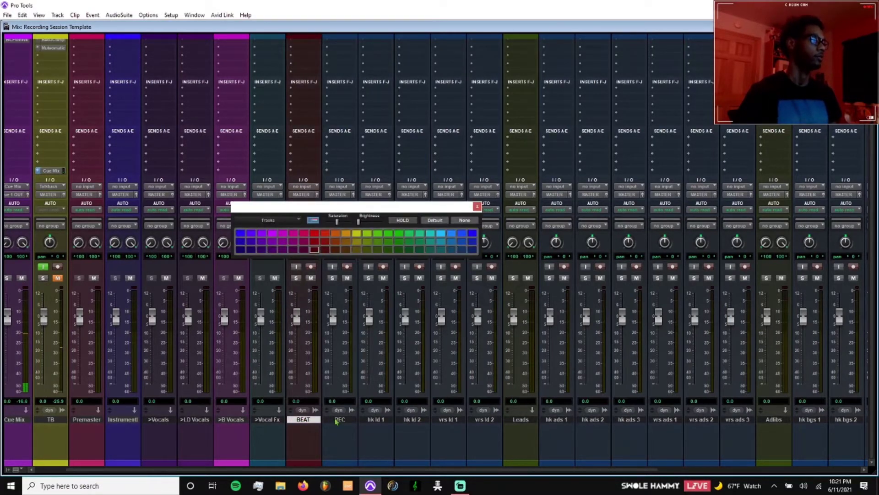
left_click(338, 421)
left_click(293, 234)
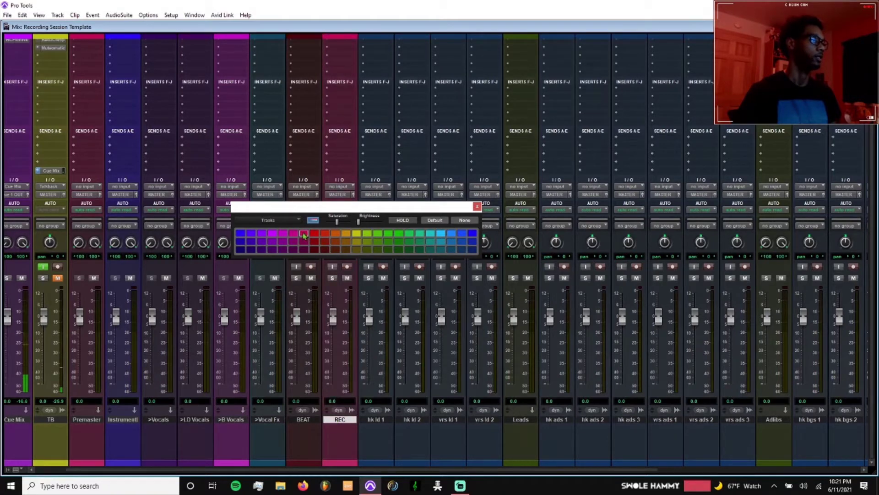
left_click(304, 234)
left_click(478, 207)
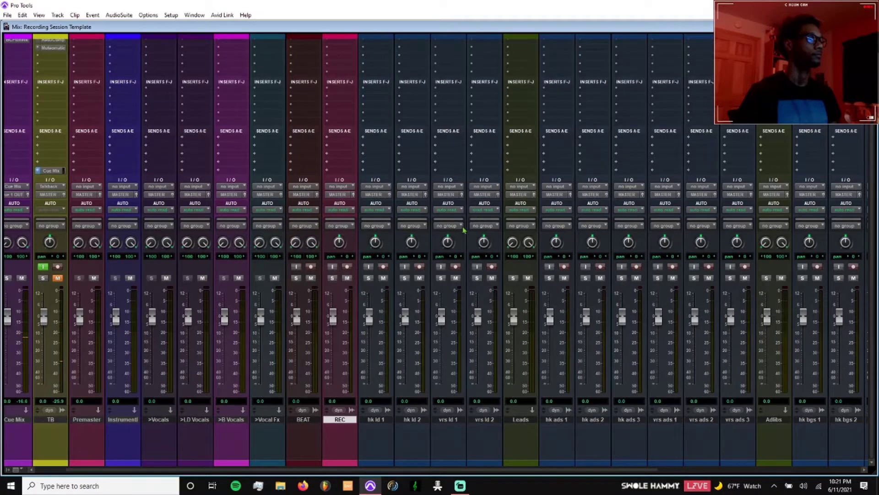
- Color the four lead tracks, hk ld 1 through vrs ld 2, dark purple
left_click(373, 419)
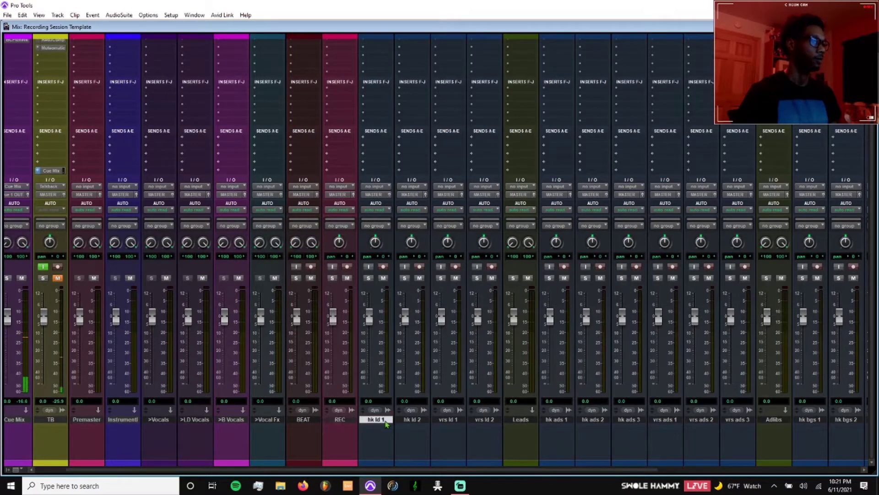
left_click(485, 422, "shift")
double_click(481, 463)
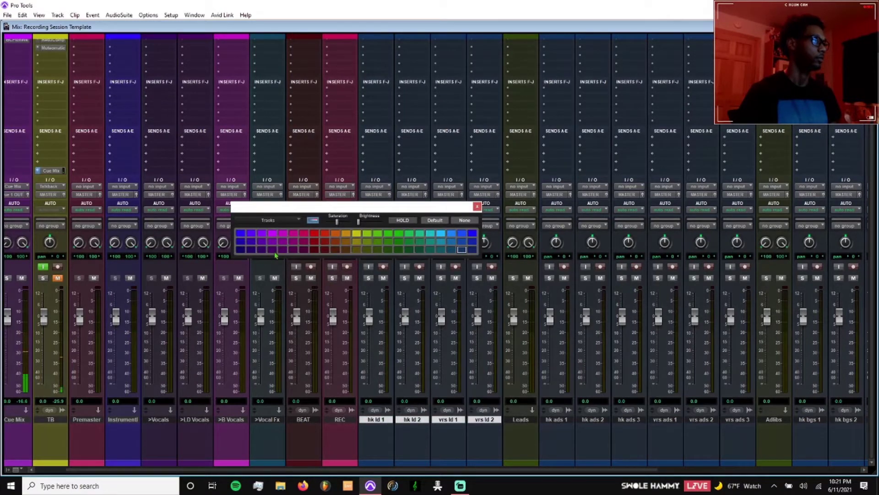
left_click(263, 251)
- Color the six ad-lib tracks, hk ads 1 through vrs ads 3, bright magenta
left_click(556, 419)
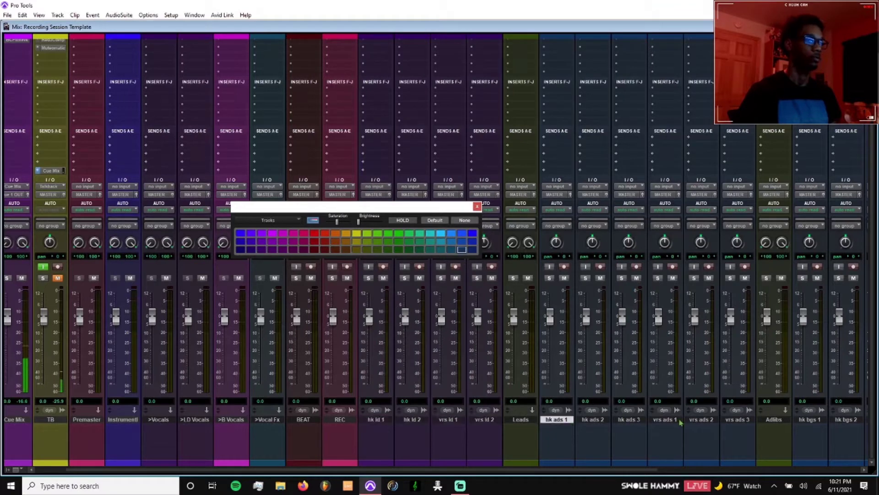
left_click(735, 420, "shift")
left_click(304, 233)
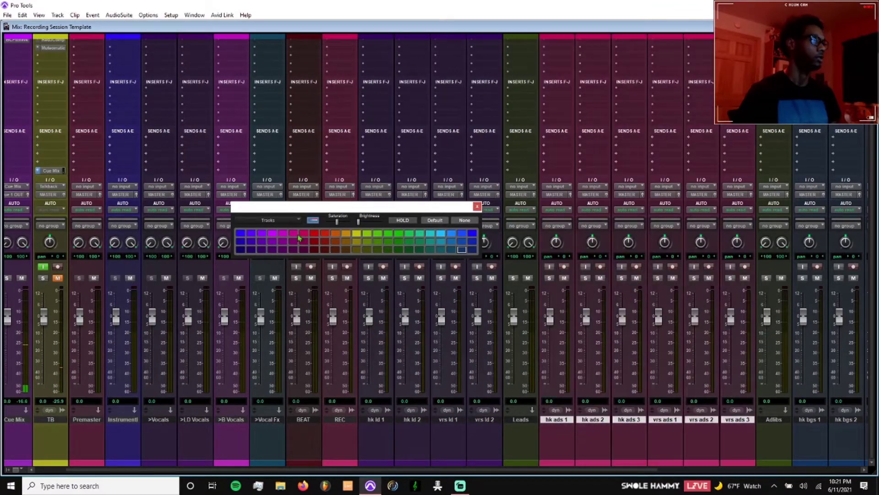
scroll(506, 372, "right", 3)
left_click(282, 234)
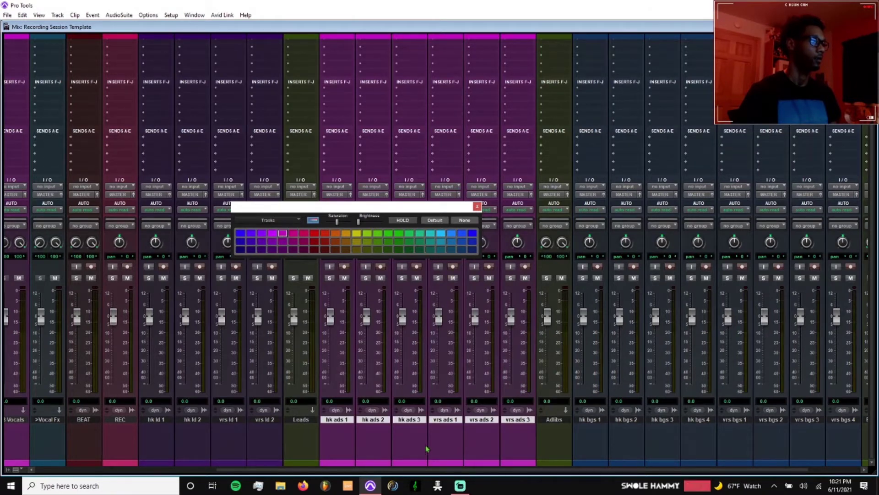
- Color the eight background tracks, hk bgs 1 through vrs bgs 4, dark plum
scroll(426, 449, "right", 1)
left_click(526, 420)
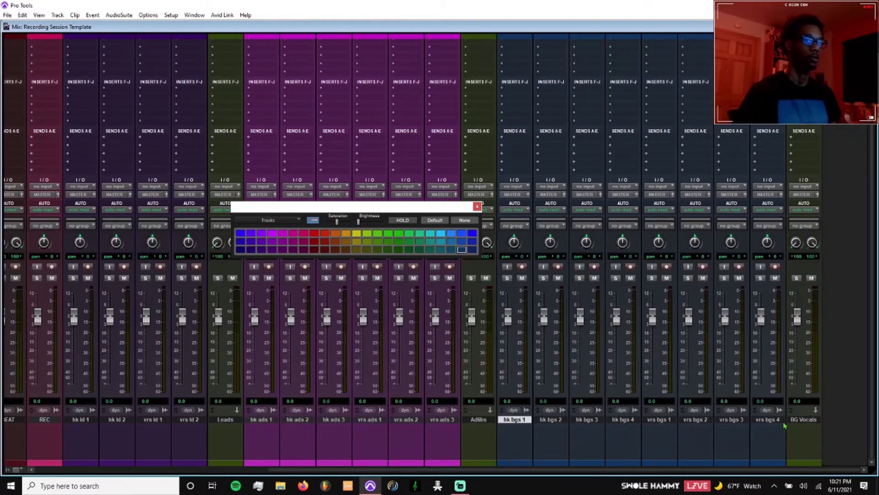
left_click(778, 420, "shift")
left_click(295, 250)
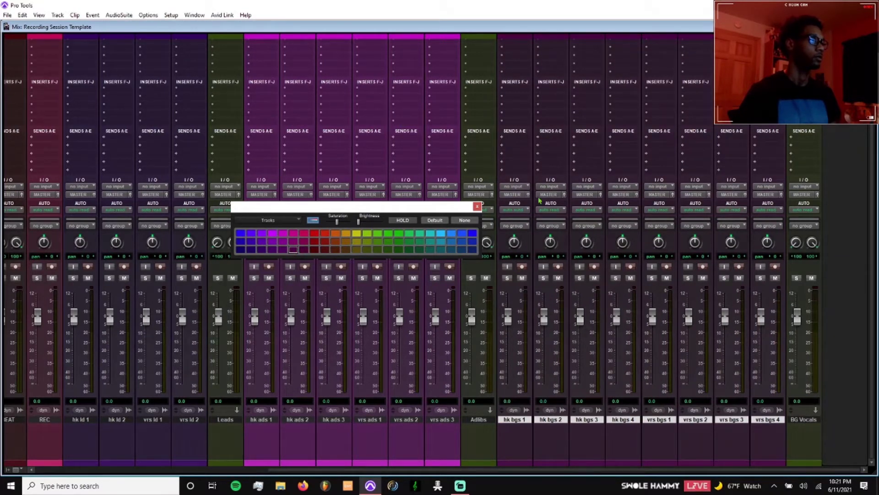
left_click(478, 206)
- Color the Leads, Adlibs and BG Vocals aux tracks bright blue after comparing it with the neighbouring lighter cyan shades
left_click(815, 420)
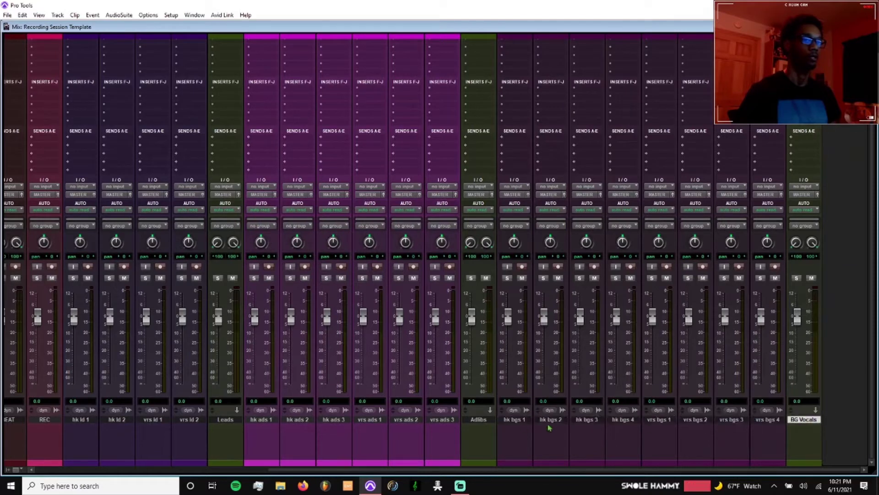
left_click(464, 419, "ctrl")
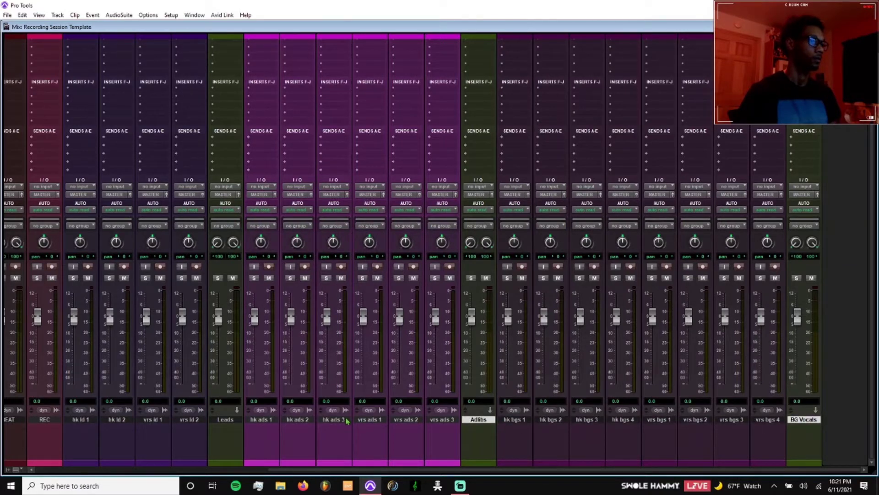
left_click(239, 420, "ctrl")
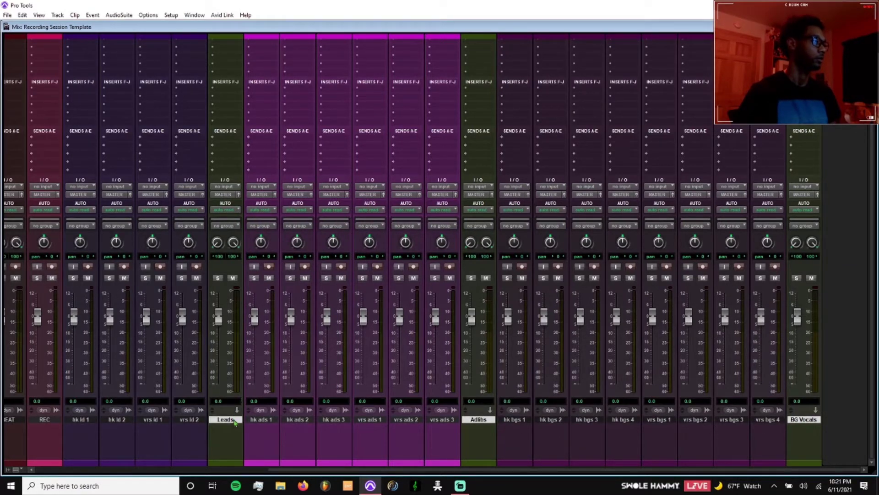
double_click(233, 464)
left_click(451, 233)
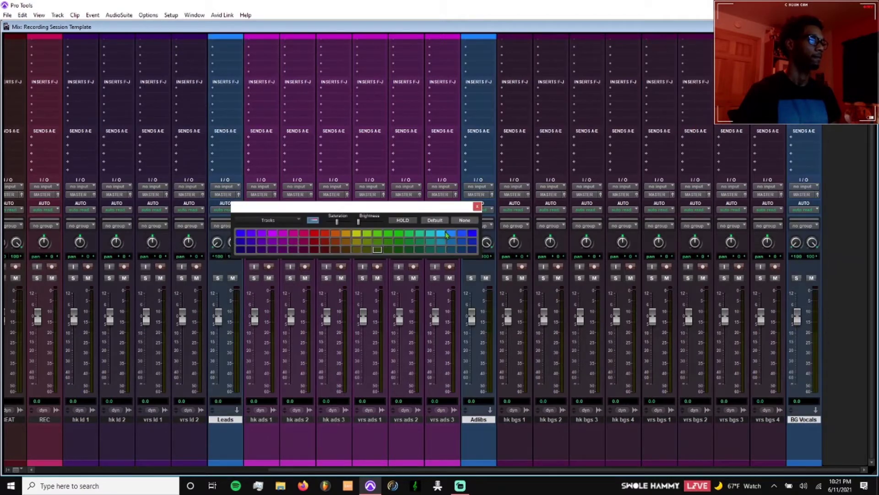
left_click(443, 233)
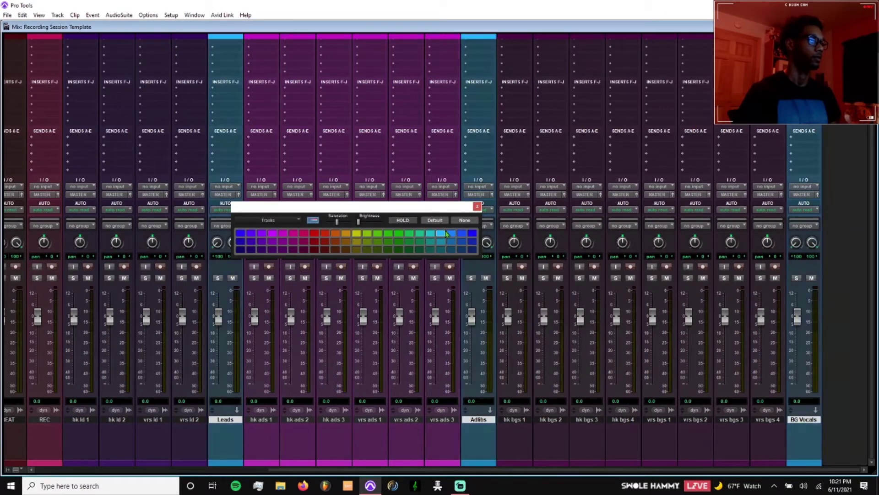
left_click(431, 234)
left_click(451, 234)
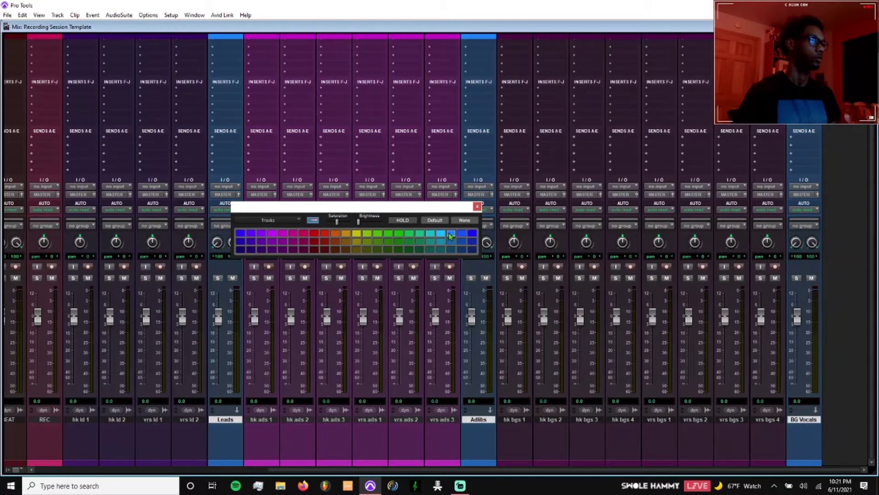
left_click(441, 236)
left_click(451, 234)
left_click(442, 234)
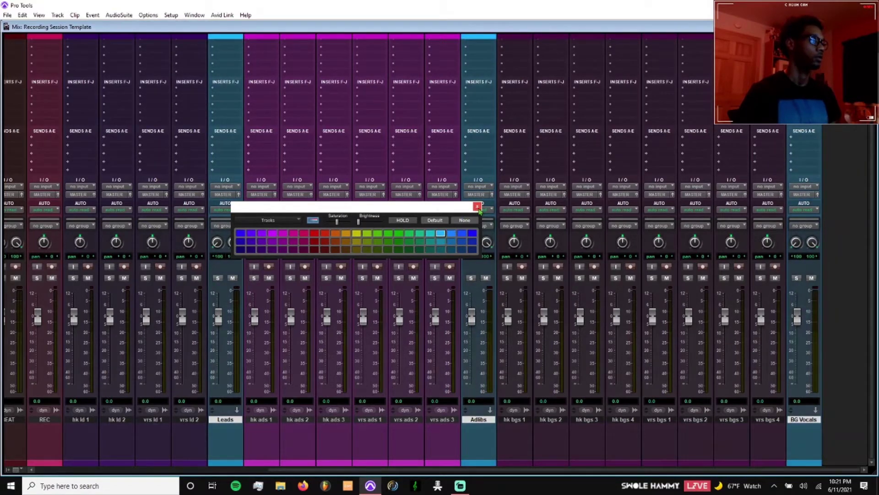
left_click(453, 237)
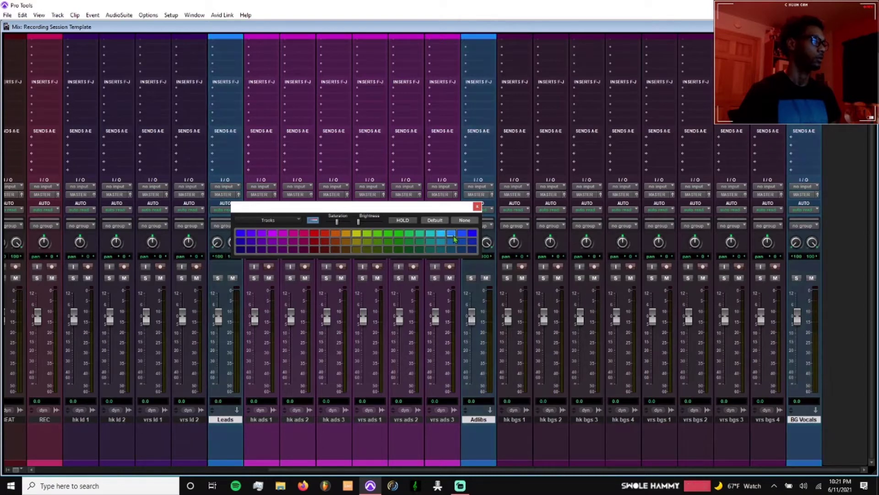
- Recolor the Leads, Adlibs and BG Vocals aux tracks light sky blue after comparing it with the neighbouring cyan shade
left_click(477, 206)
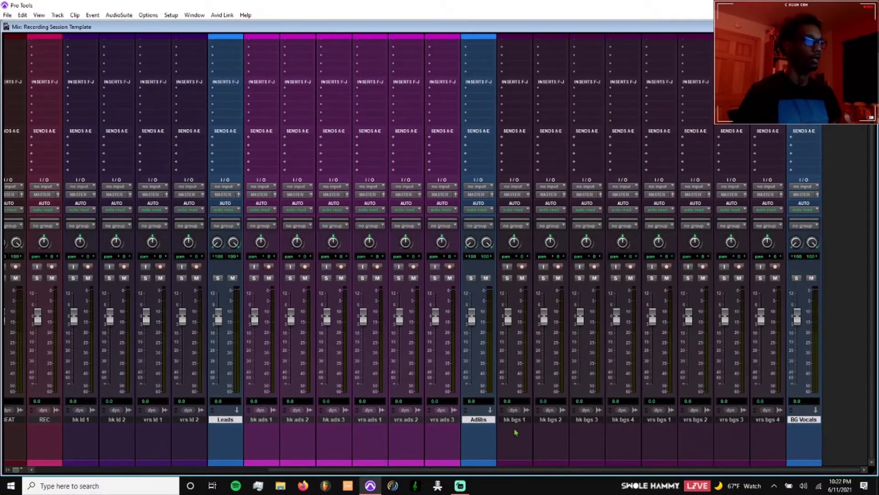
double_click(481, 463)
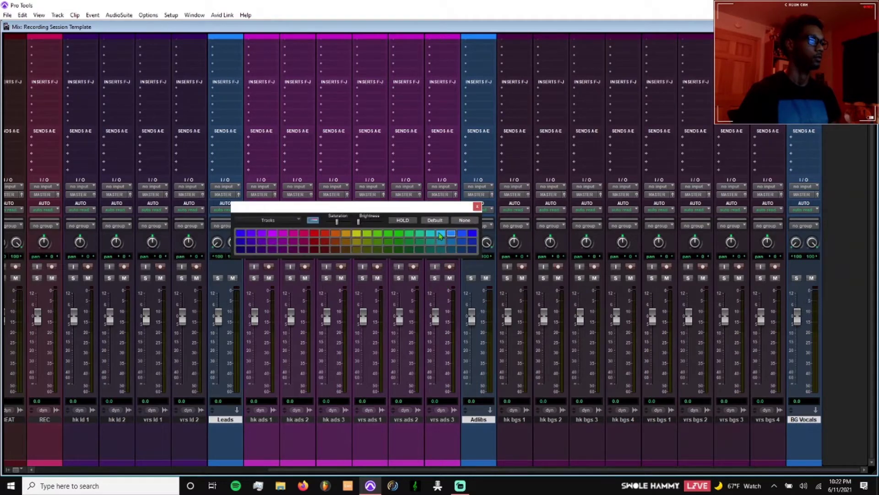
left_click(439, 234)
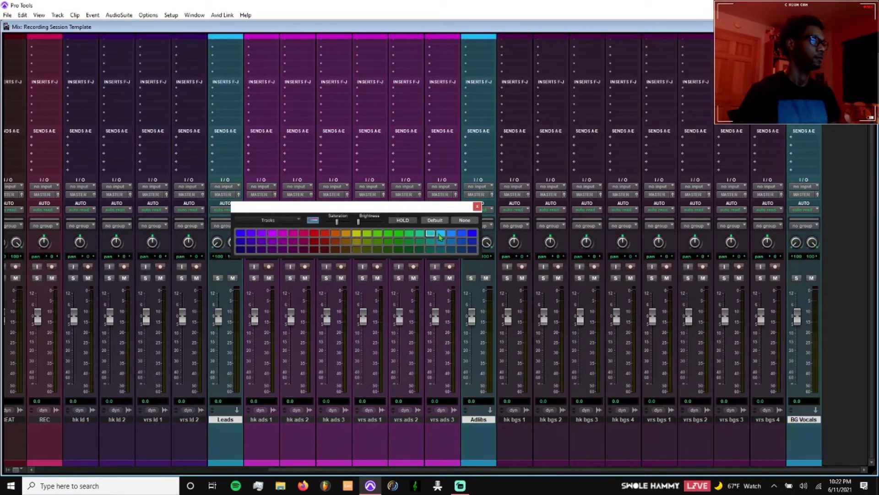
left_click(431, 235)
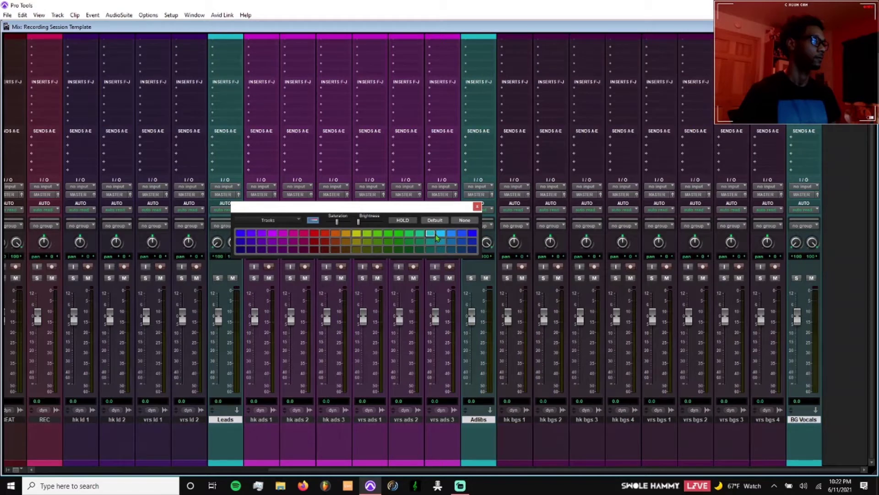
left_click(442, 236)
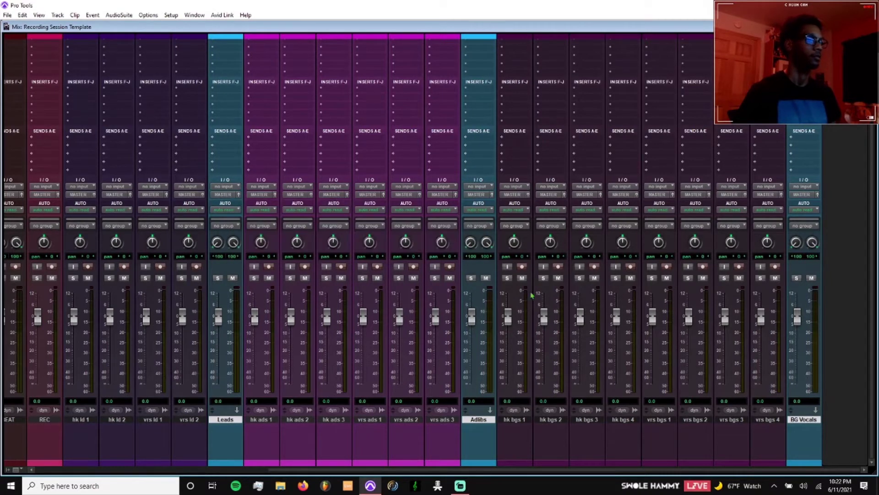
left_click(477, 206)
- Set the Leads, Adlibs and BG Vocals aux tracks to solo safe
left_click(804, 423)
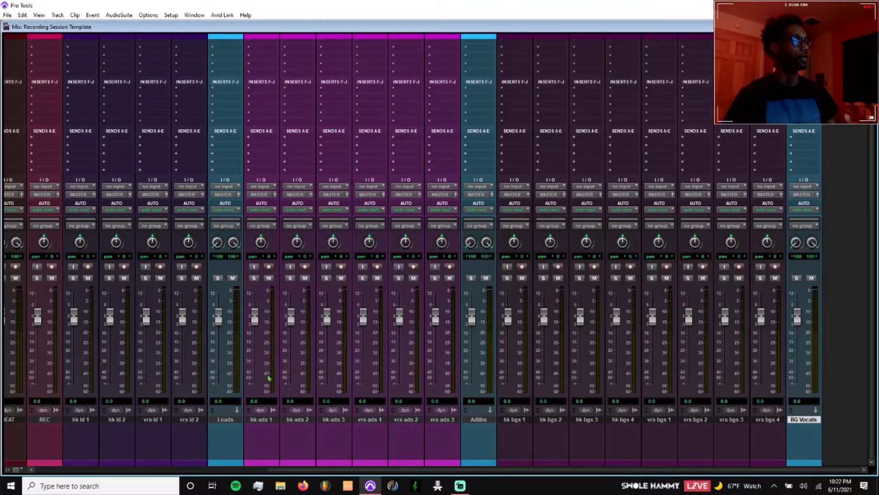
left_click(220, 280, "ctrl")
left_click(471, 279, "ctrl")
left_click(797, 278, "ctrl")
- Test the aux tracks' solo safe setting by soloing the vrs ld 1 track, and clear the solo
scroll(393, 304, "left", 9)
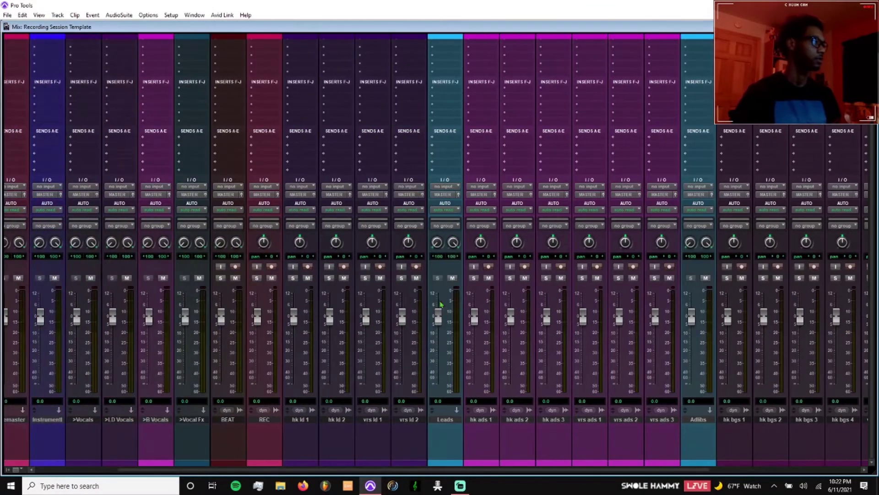
scroll(393, 304, "right", 3)
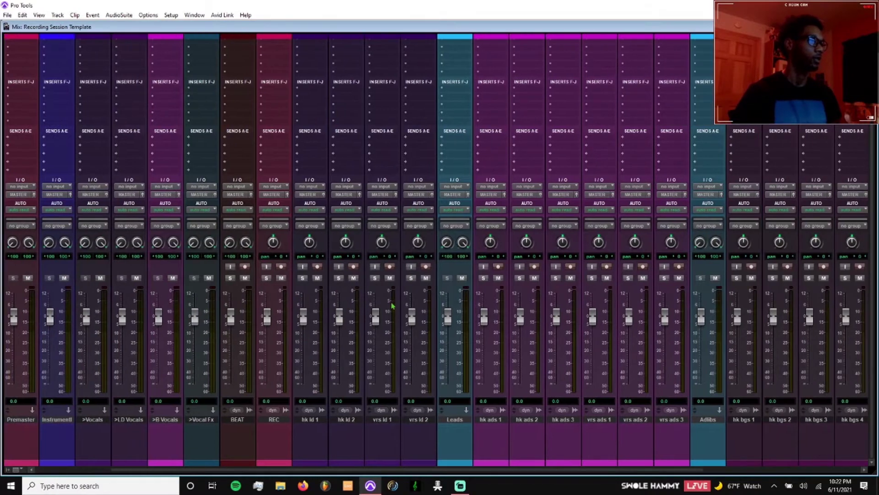
left_click(374, 278)
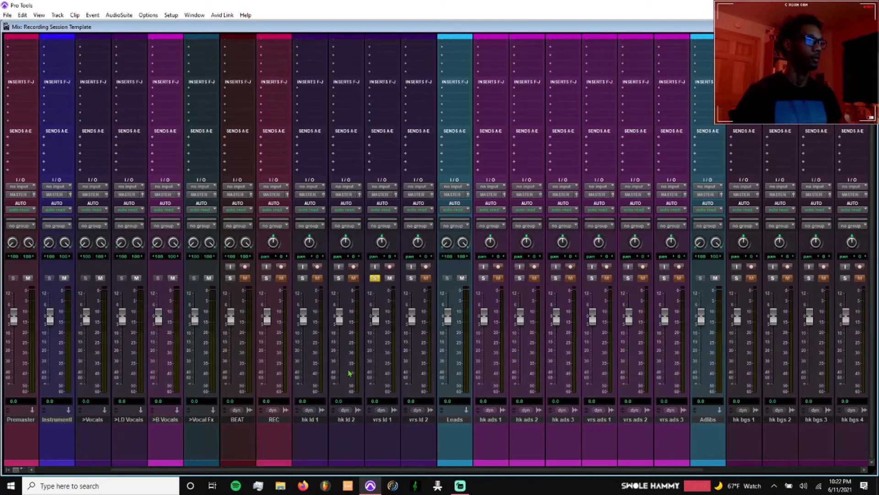
scroll(351, 353, "left", 3)
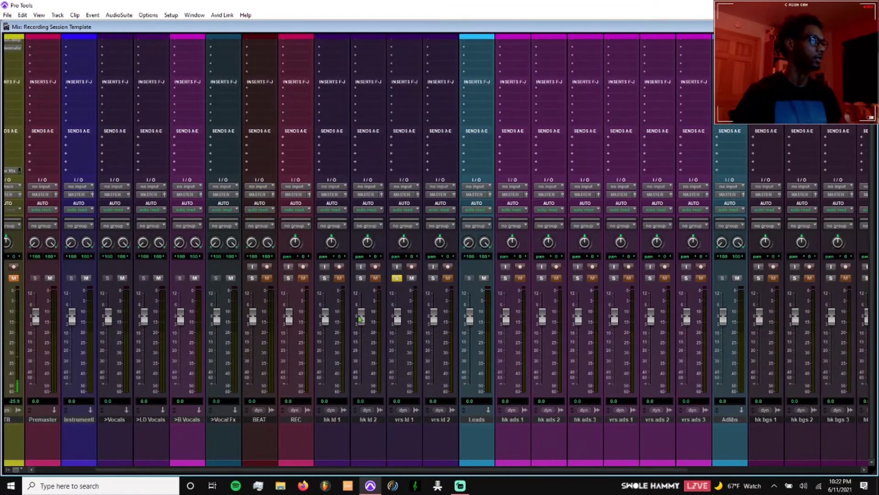
left_click(397, 279)
left_click(397, 279)
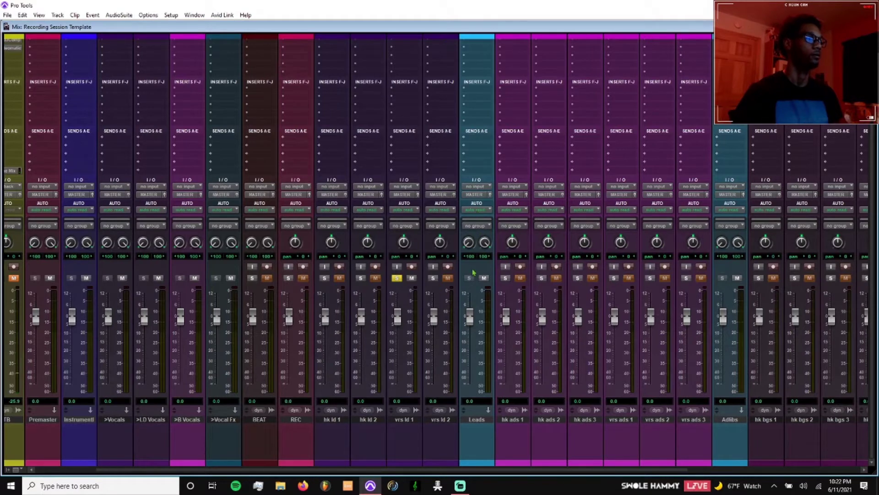
left_click(397, 278)
- Set up one new stereo aux input track named Dblr
scroll(372, 302, "right", 3)
scroll(372, 303, "right", 5)
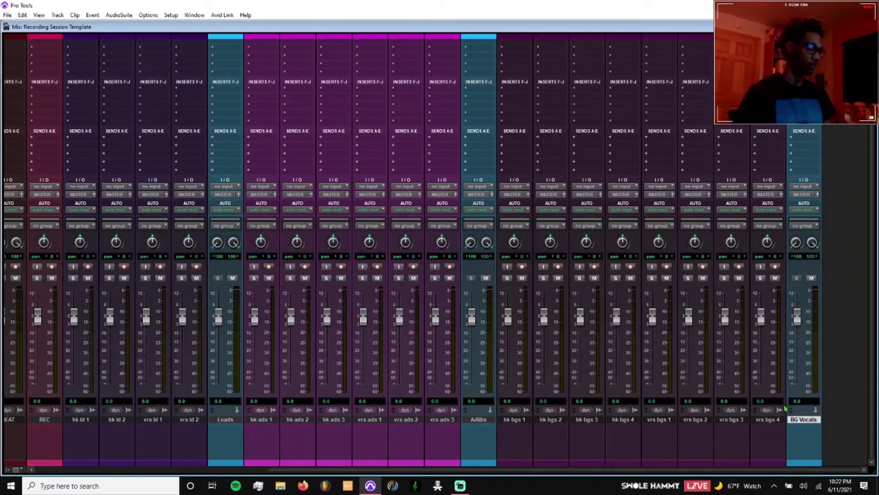
key("ctrl+shift+n")
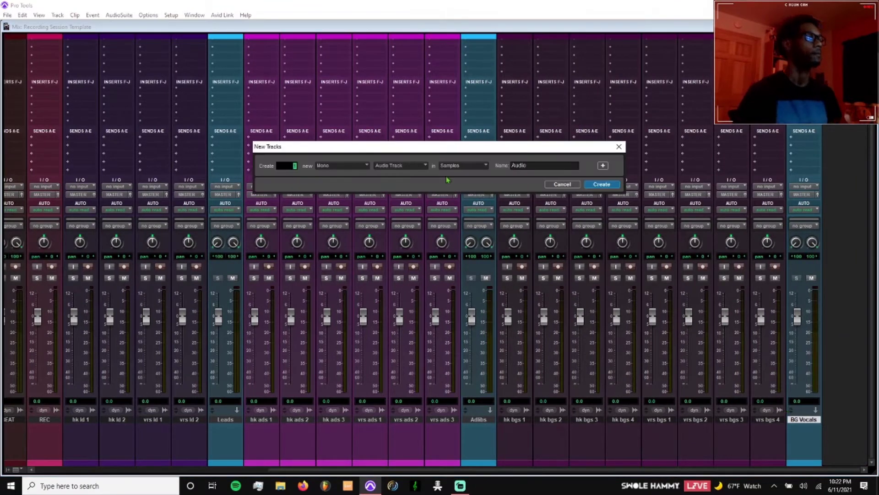
left_click(362, 165)
left_click(375, 177)
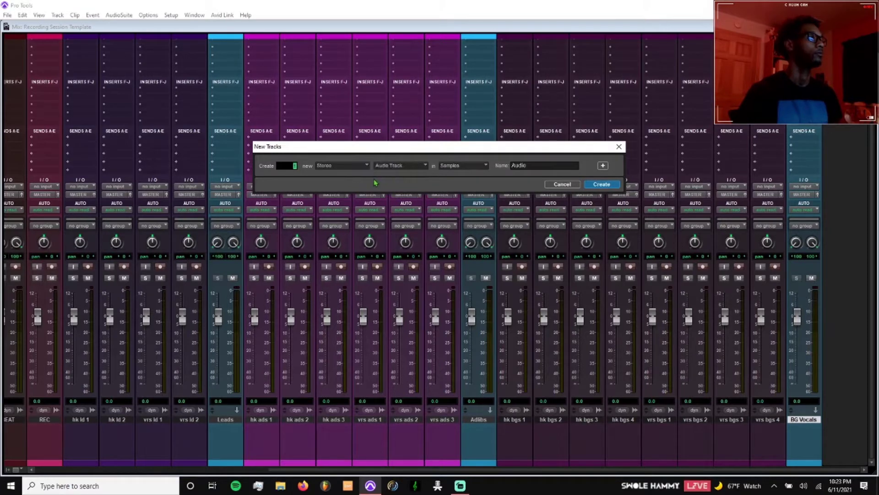
left_click(409, 165)
left_click(412, 194)
key("Tab")
type("D")
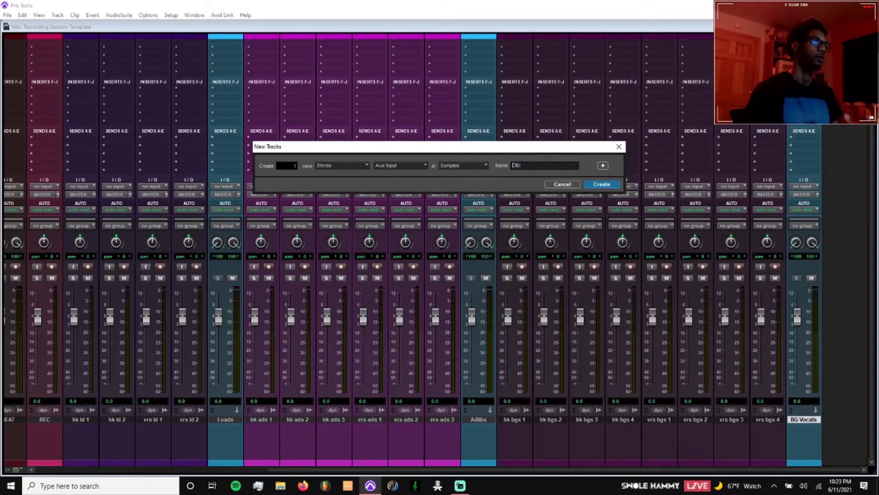
- Add three stereo aux input tracks named Dly to the new track list
left_click(603, 165)
left_click(351, 181)
left_click(352, 195)
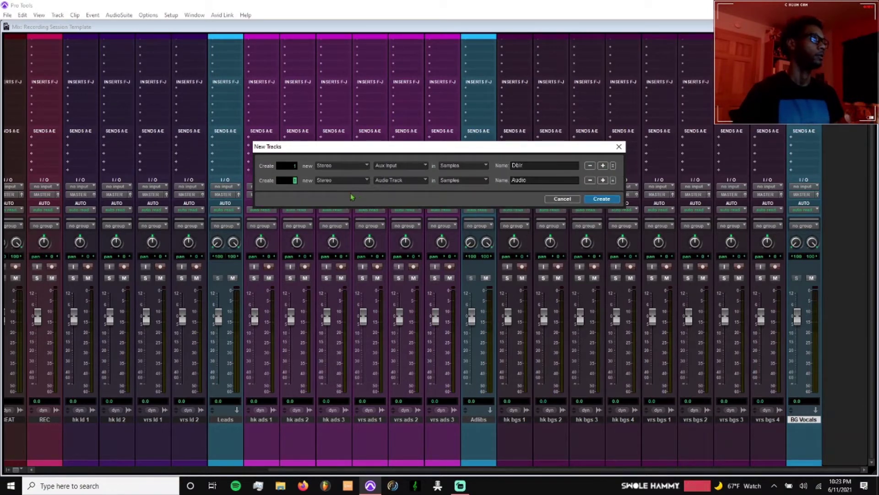
type("3")
key("Tab")
type("D")
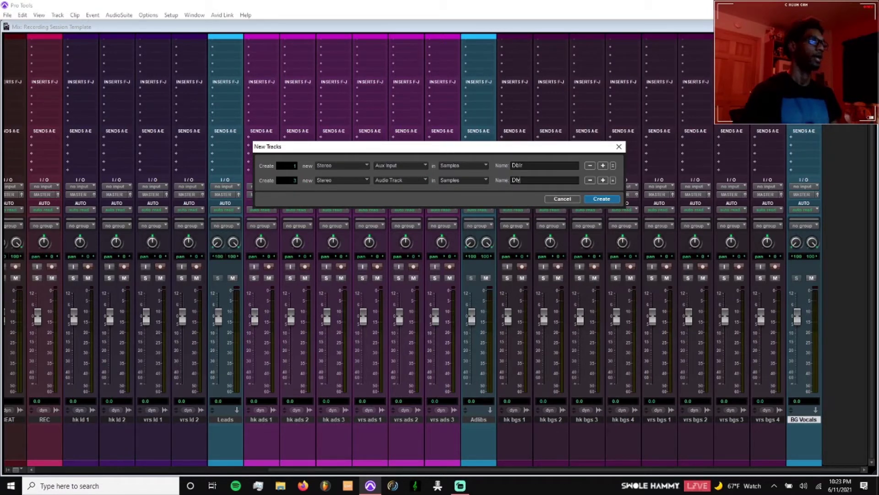
left_click(402, 181)
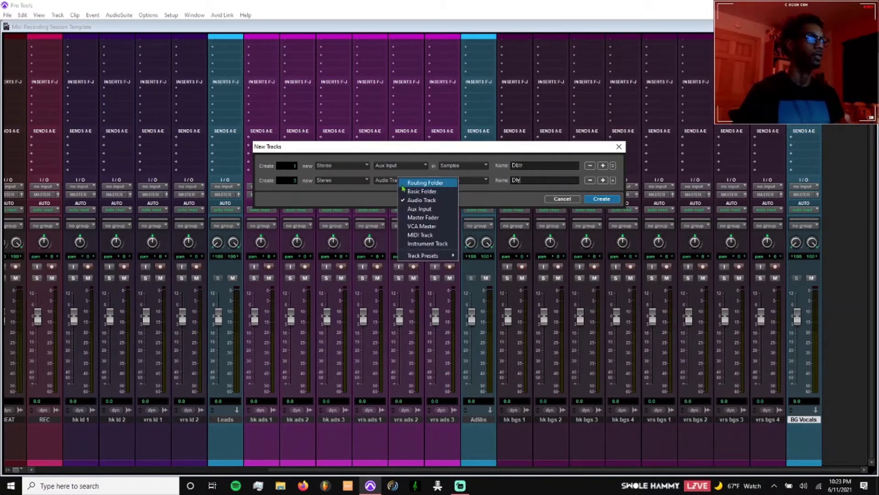
left_click(413, 210)
double_click(532, 182)
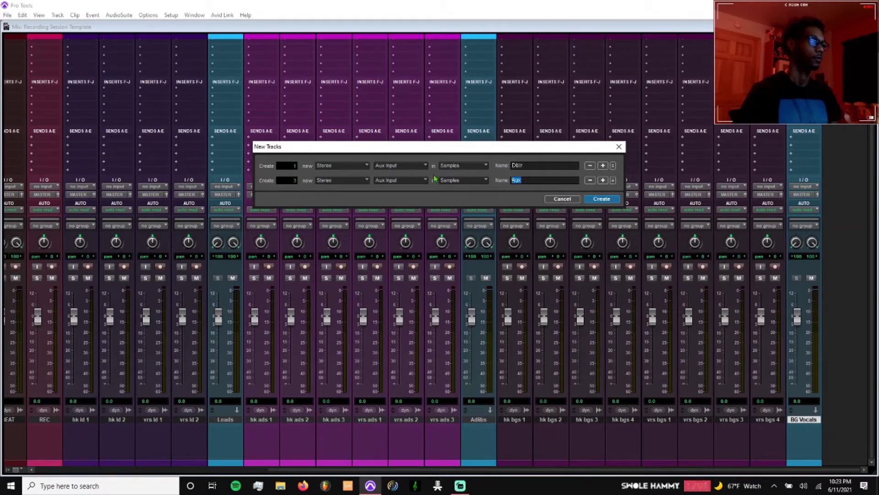
- Add three stereo aux input tracks named Rvb to the list and create all the new tracks
left_click(603, 181)
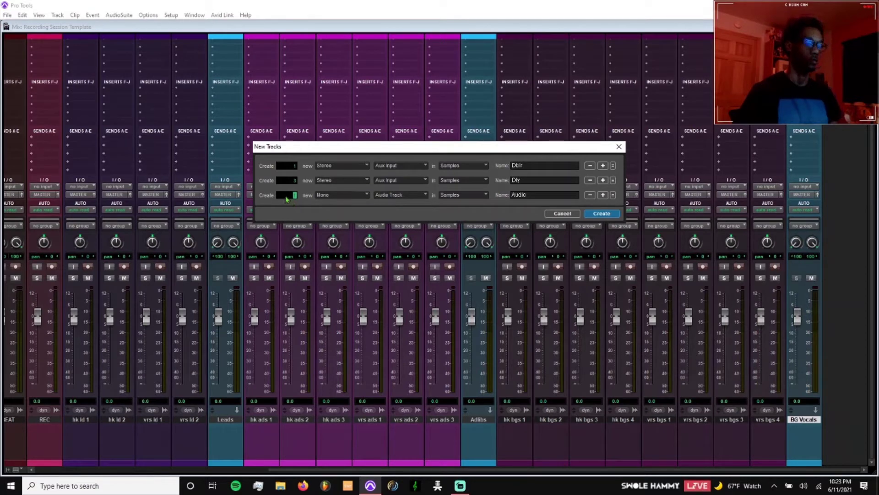
left_click(319, 195)
left_click(339, 208)
left_click(396, 196)
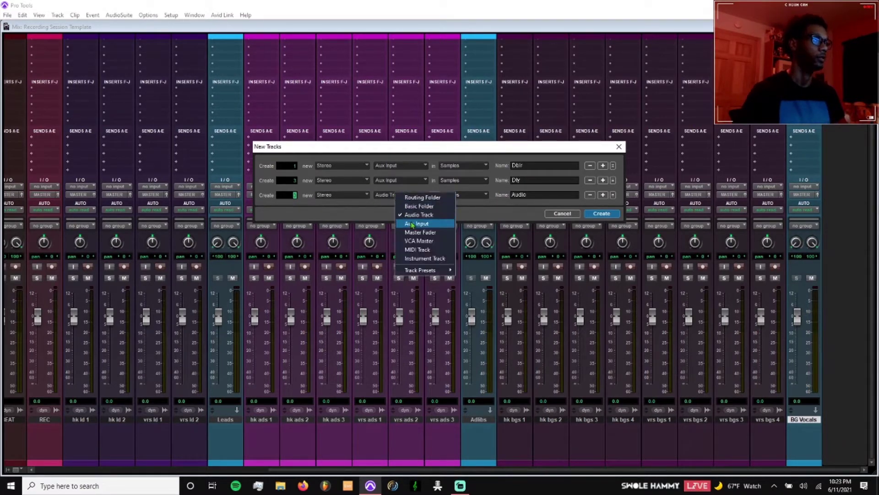
left_click(398, 224)
key("Tab")
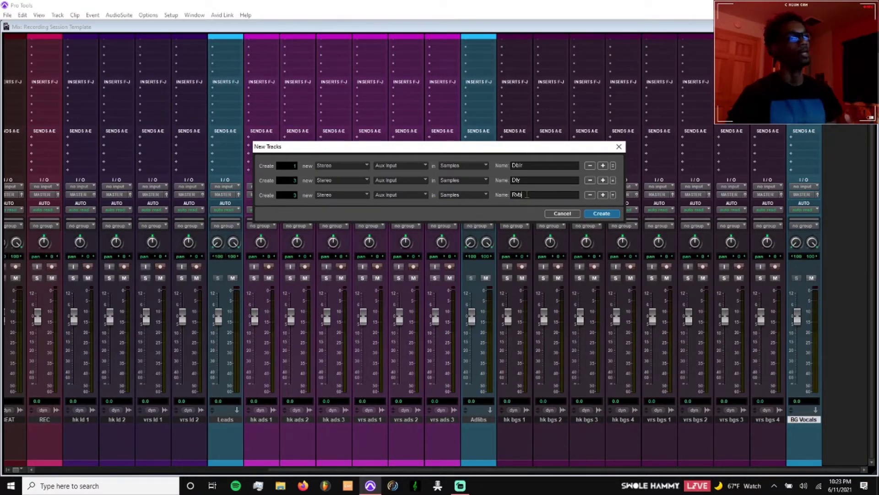
left_click(609, 215)
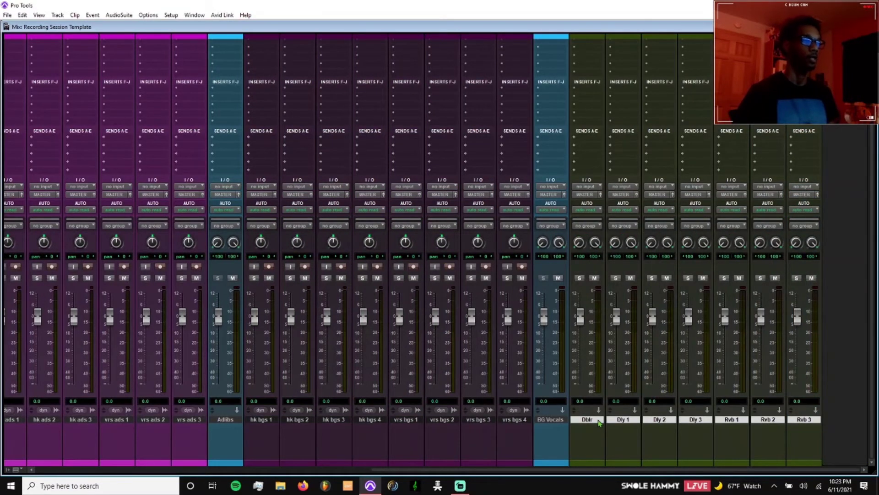
- Place Dblr, Dly 1, Dly 2, Rvb 1 and Rvb 2 right after Leads, and Dly 3 and Rvb 3 right after Adlibs
left_click_drag(599, 422, 170, 406)
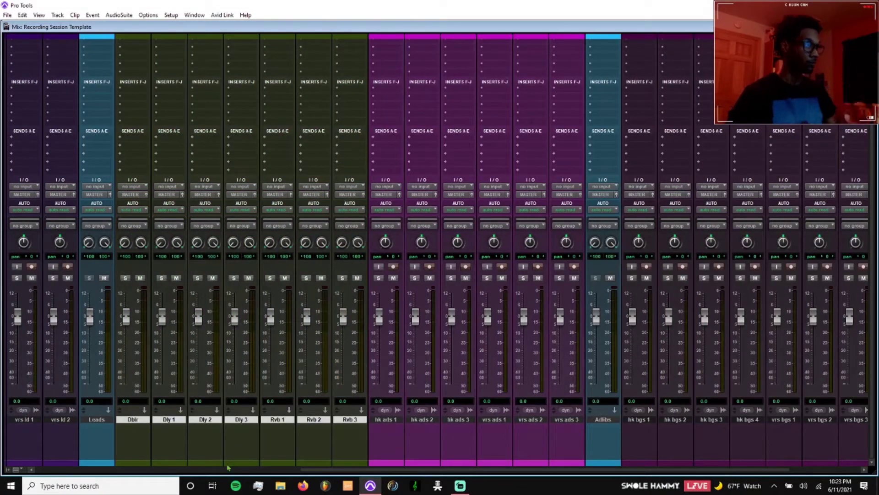
left_click(277, 419)
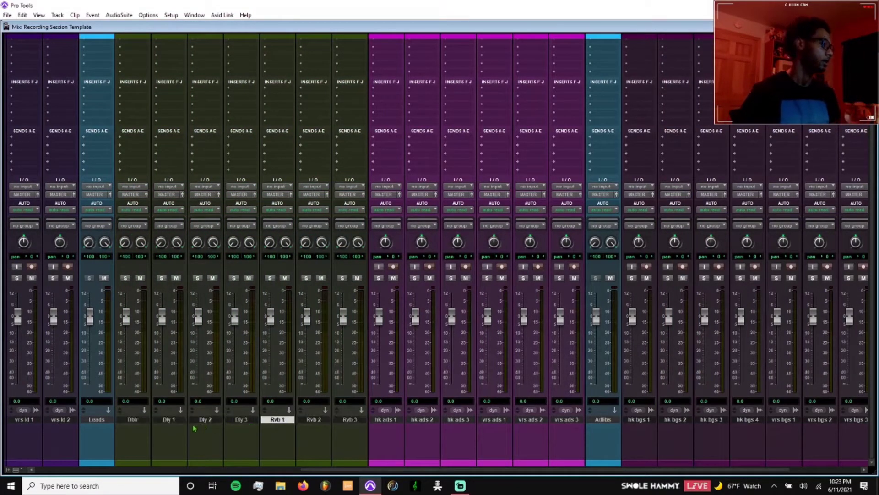
left_click(240, 419)
left_click(349, 419, "ctrl")
left_click_drag(234, 421, 699, 416)
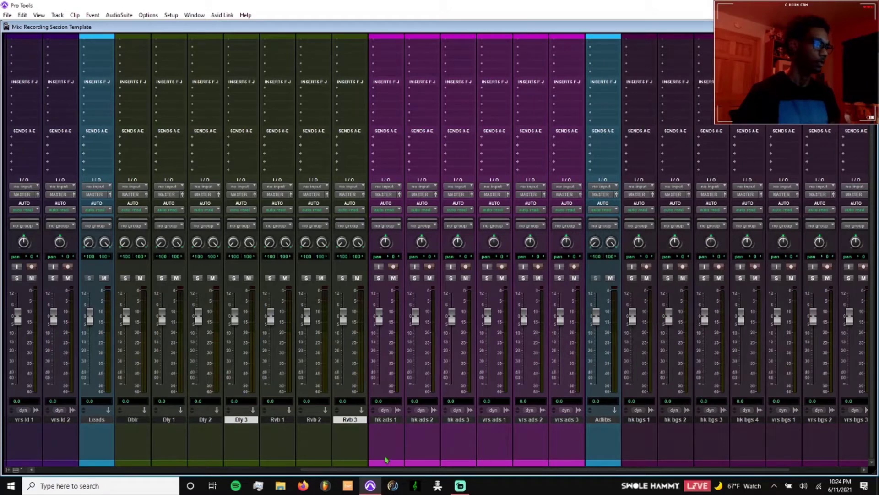
left_click_drag(386, 460, 615, 411)
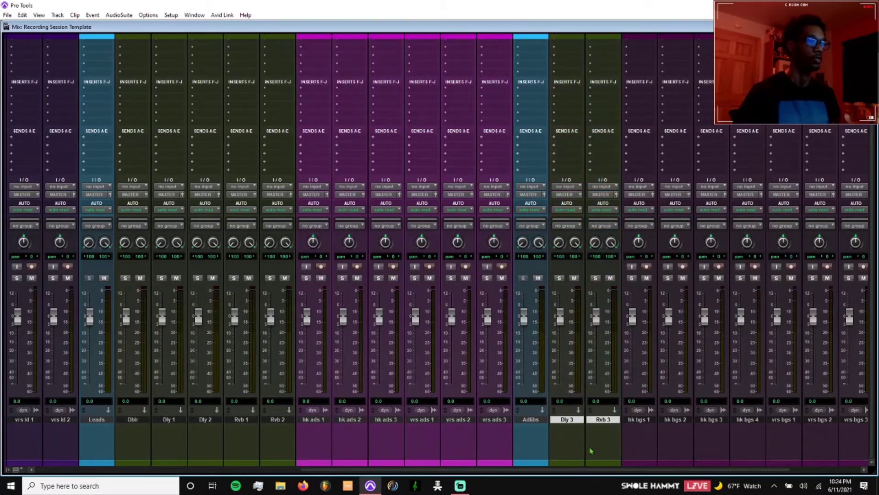
- Color the seven effects aux tracks, Dblr, Dly 1 through 3 and Rvb 1 through 3, dark blue after comparing neighbouring shades
scroll(598, 424, "right", 5)
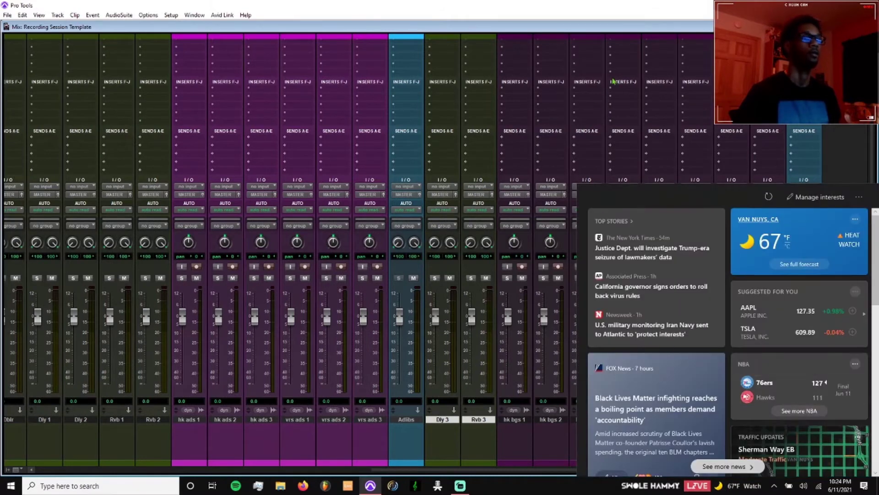
scroll(300, 386, "left", 10)
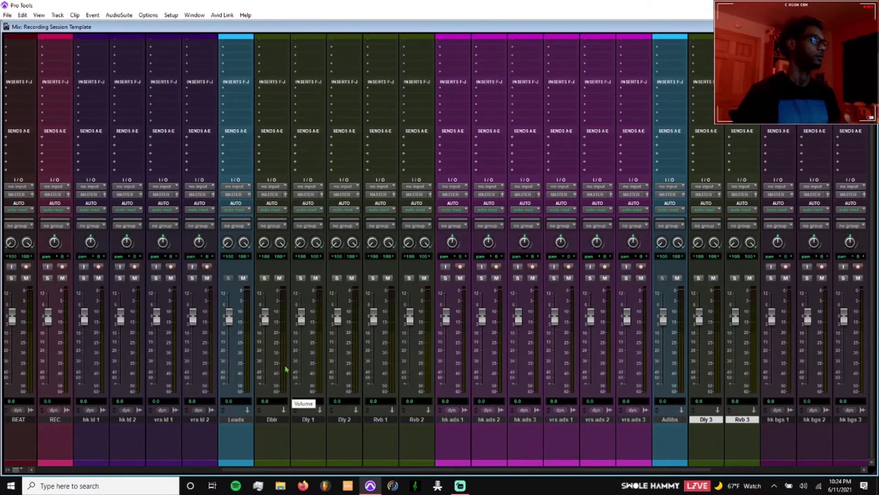
scroll(293, 389, "left", 4)
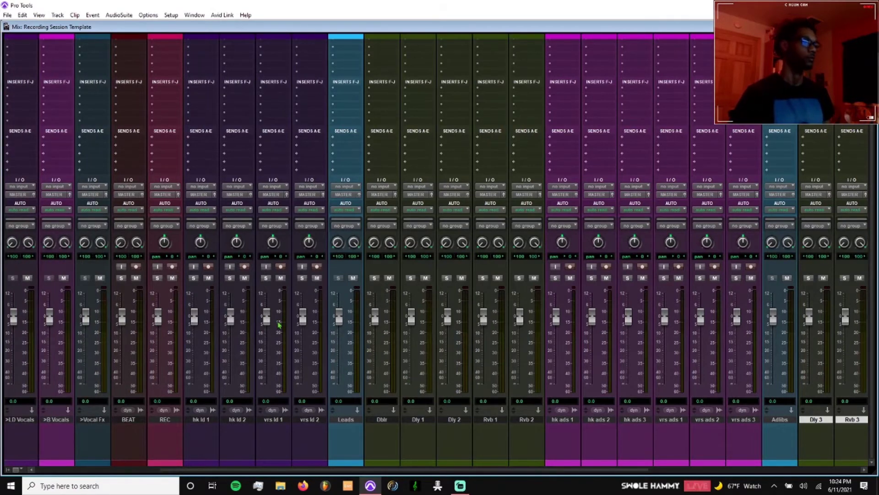
scroll(294, 402, "right", 4)
left_click(272, 420)
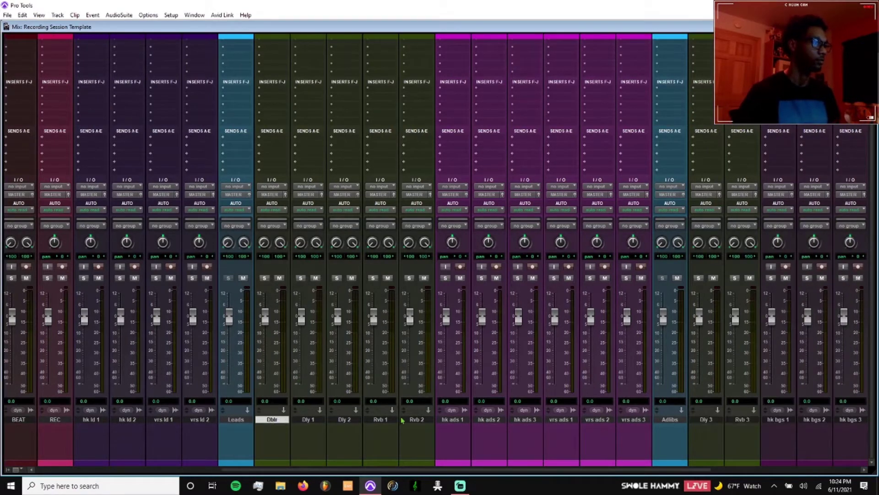
left_click(414, 420, "shift")
left_click(701, 420, "ctrl")
left_click(742, 419, "ctrl")
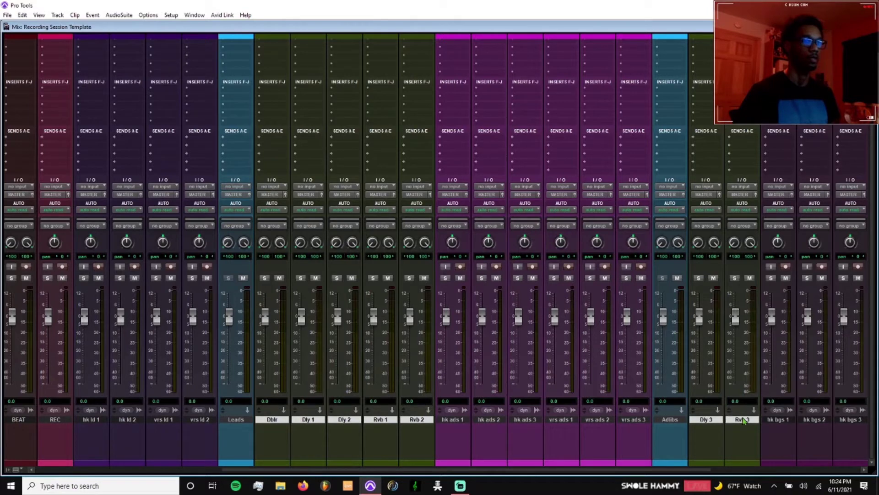
double_click(721, 464)
left_click(449, 251)
left_click(459, 251)
left_click(449, 252)
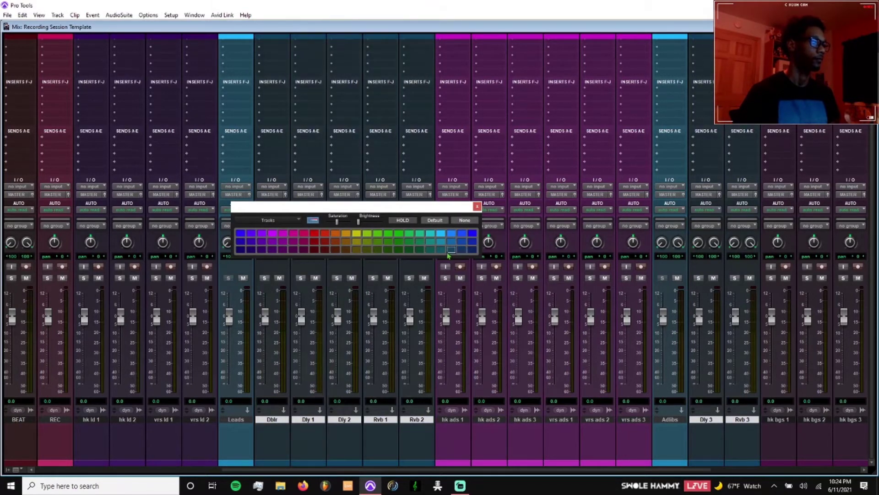
left_click(441, 250)
left_click(450, 251)
left_click(477, 206)
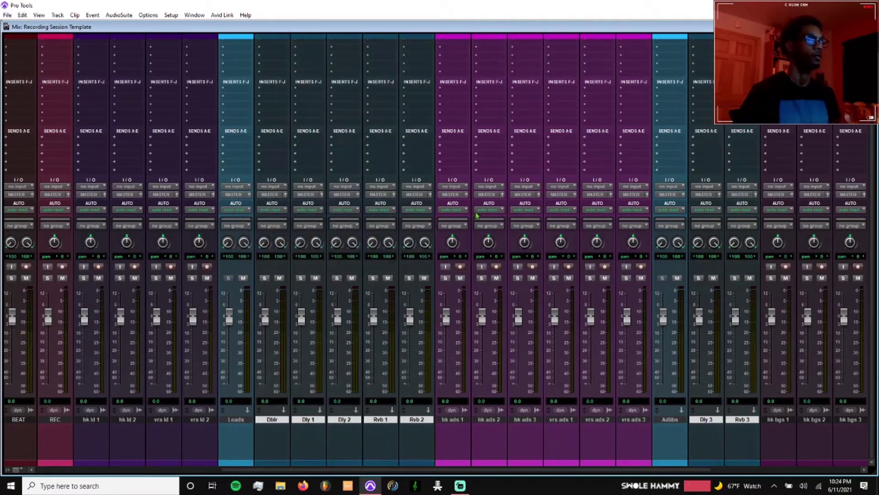
scroll(506, 271, "right", 5)
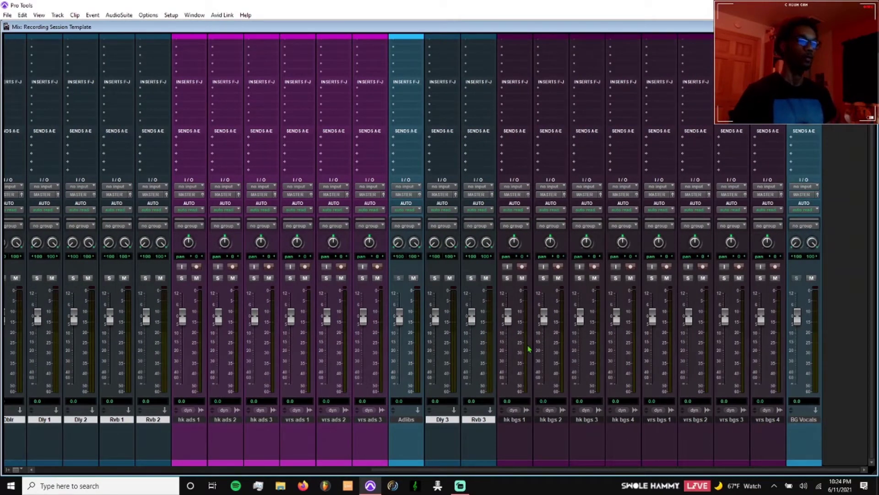
- Set the Premaster aux input to the PreMaster stereo bus and the Instrumental aux input to the Instrumental stereo bus
scroll(528, 349, "left", 10)
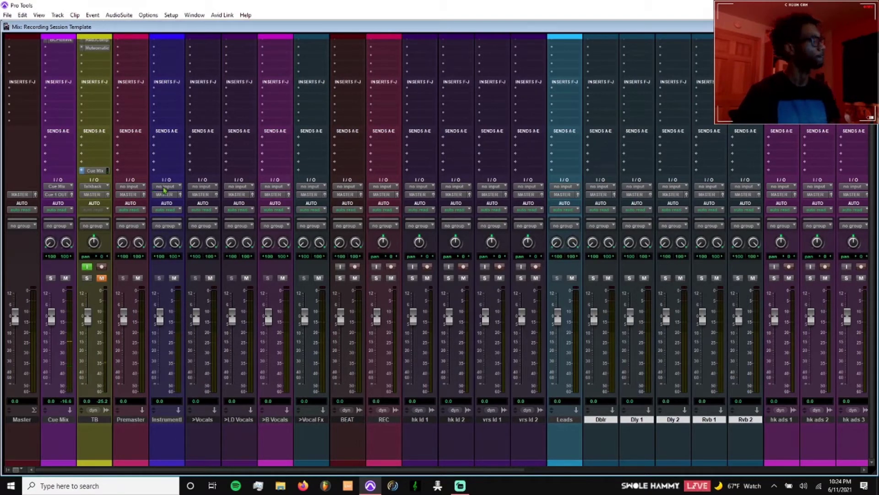
left_click(133, 188)
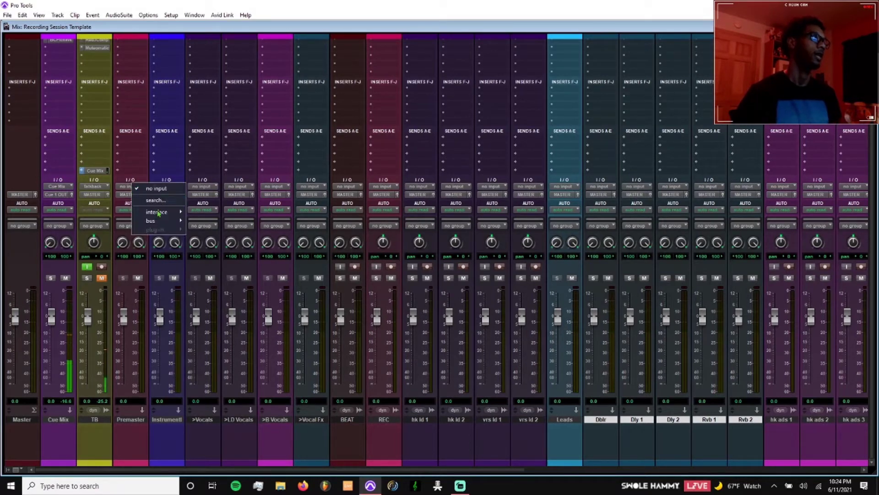
mouse_move(156, 220)
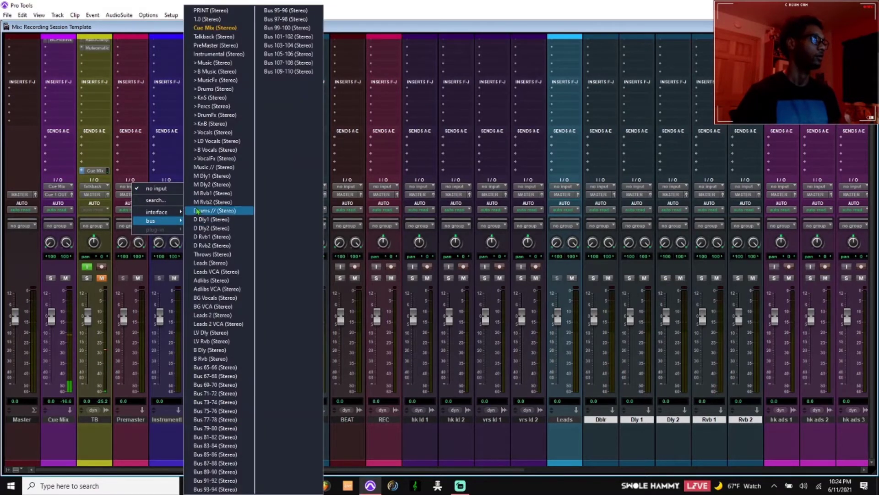
left_click(212, 47)
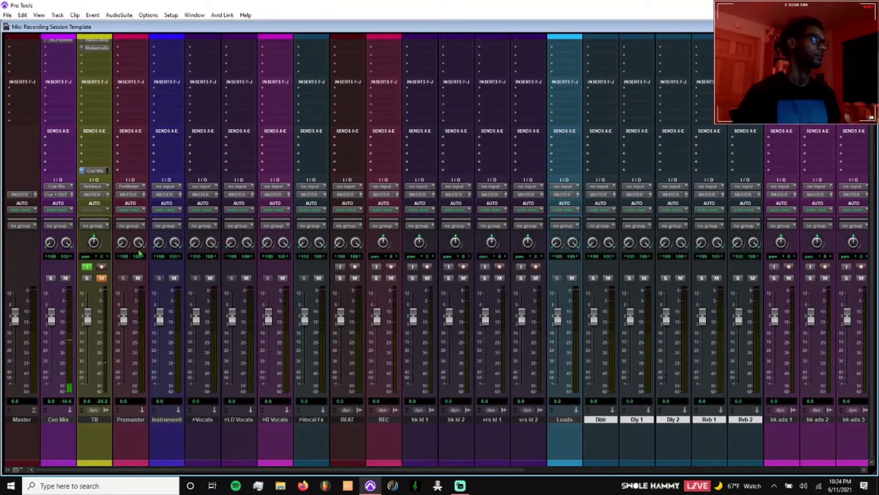
left_click(169, 188)
mouse_move(195, 220)
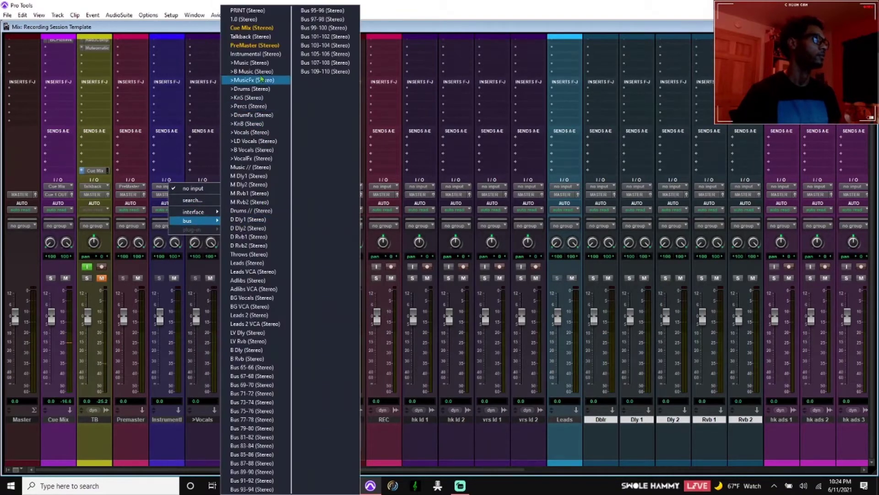
left_click(262, 55)
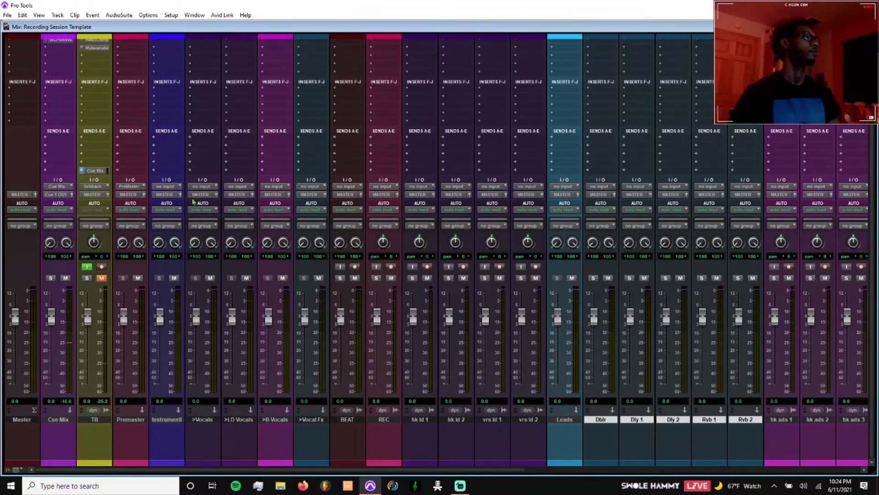
- Assign Bus 65-66 as the >Vocals aux input and try renaming that bus to >Vocals
left_click(201, 186)
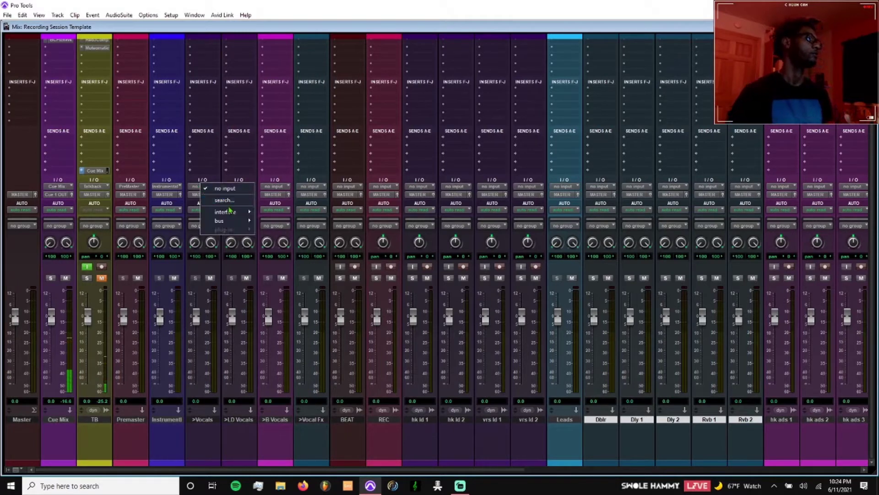
mouse_move(238, 222)
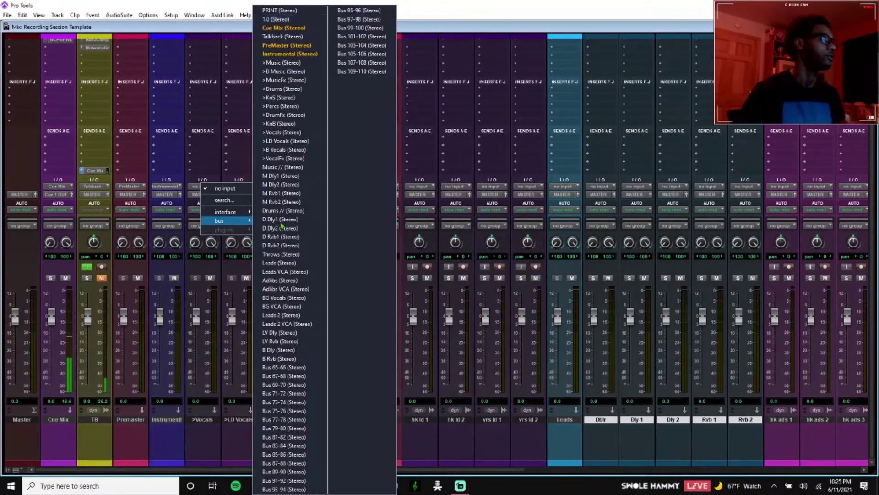
left_click(232, 282)
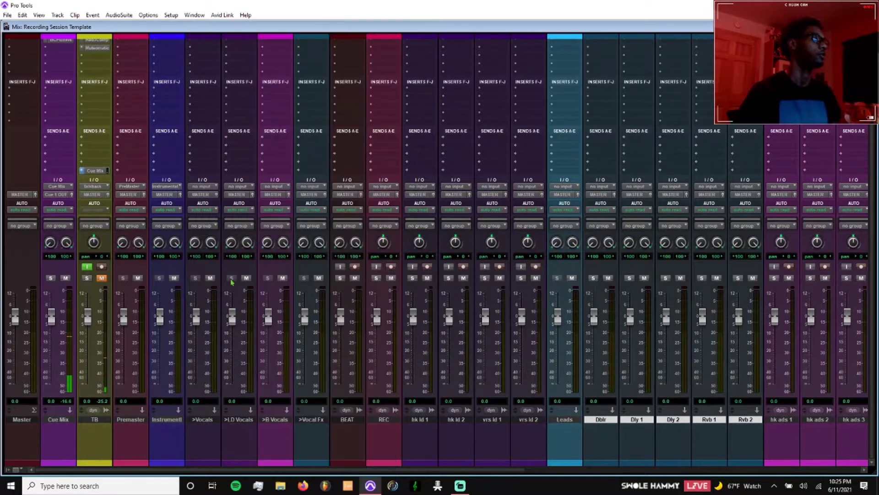
right_click(205, 187)
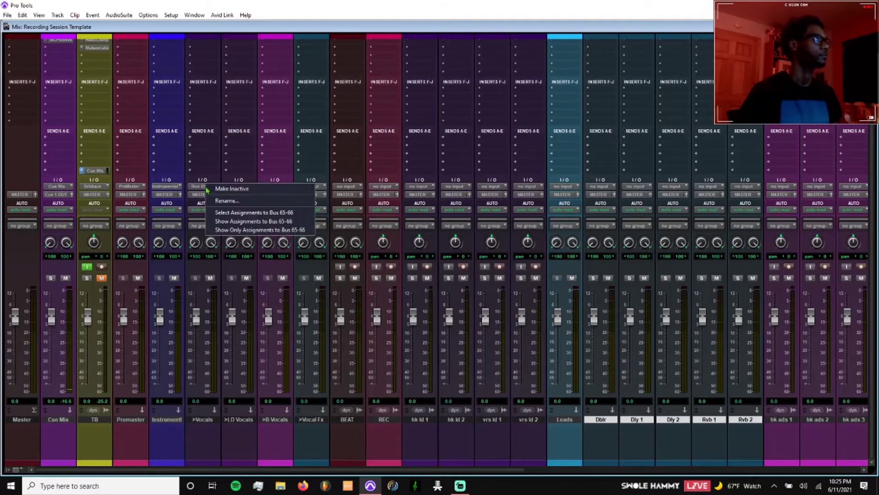
left_click(228, 202)
type(">Vocals")
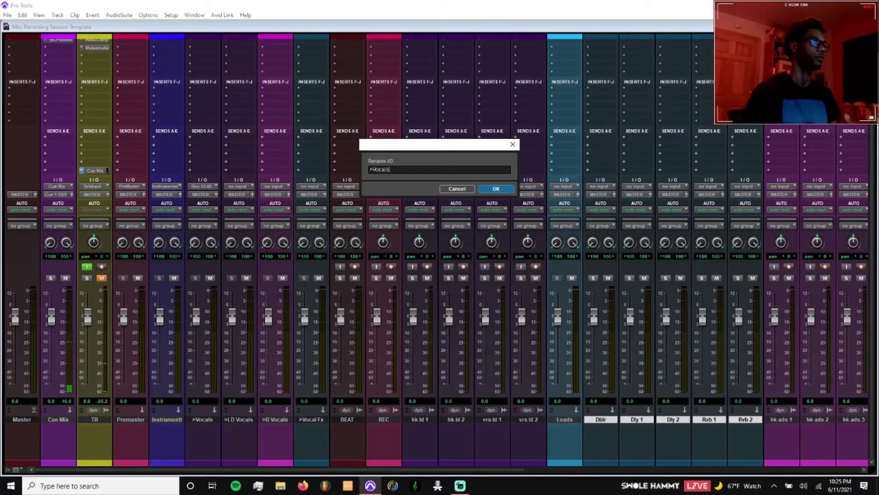
left_click(463, 191)
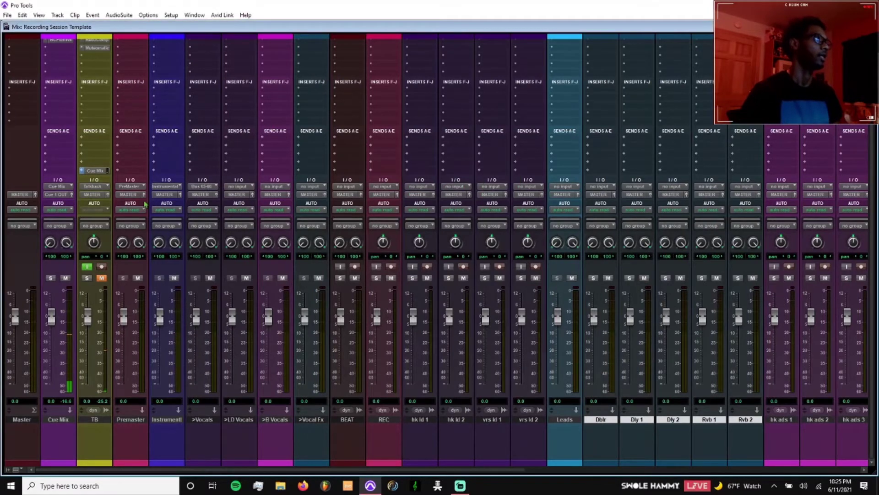
- Set the >Vocals aux input to the >Vocals stereo bus and the >LD Vocals aux input to the >LD Vocals bus
left_click(205, 187)
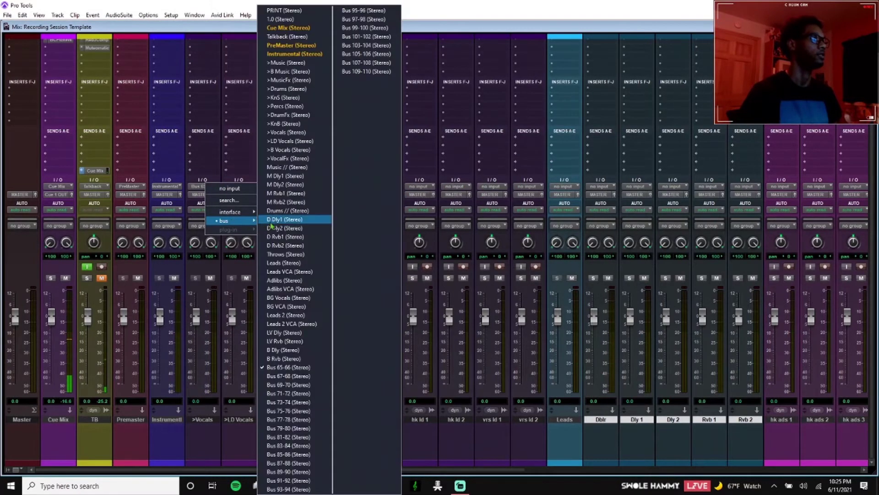
left_click(299, 136)
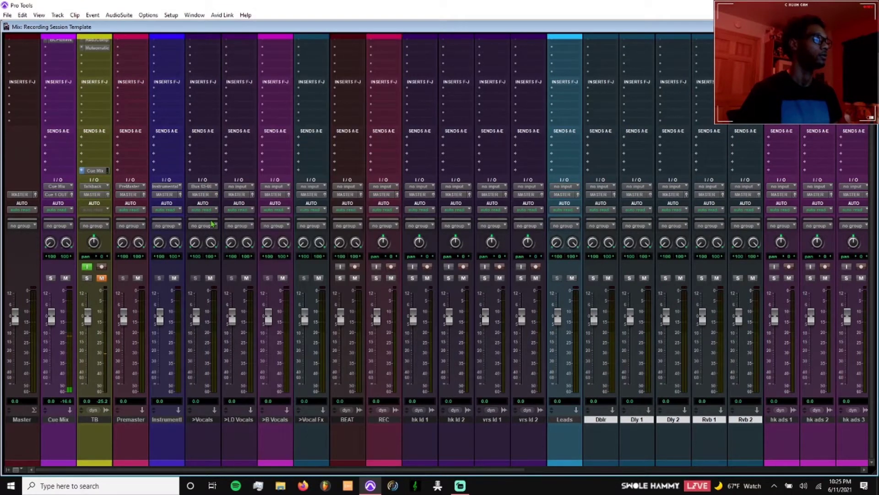
left_click(235, 187)
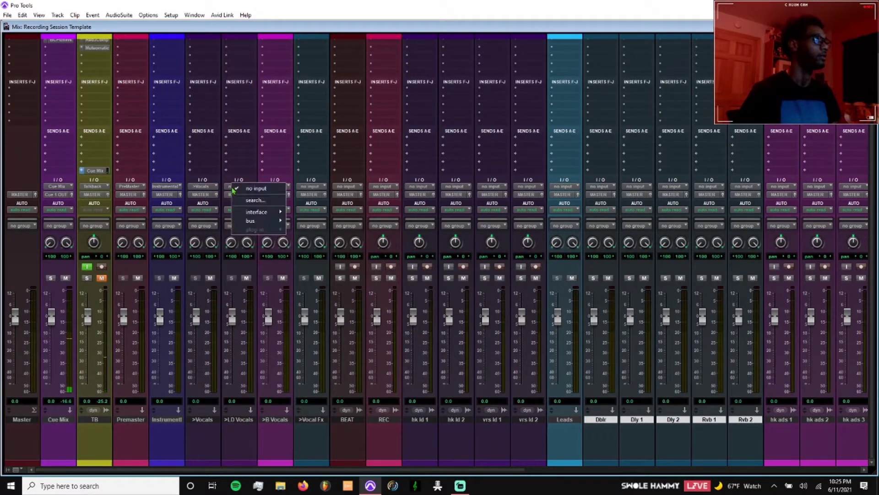
mouse_move(250, 220)
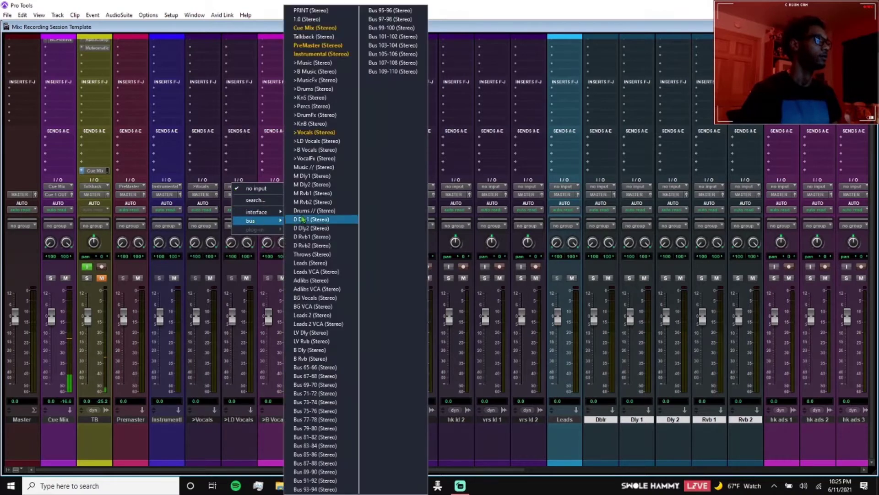
left_click(317, 143)
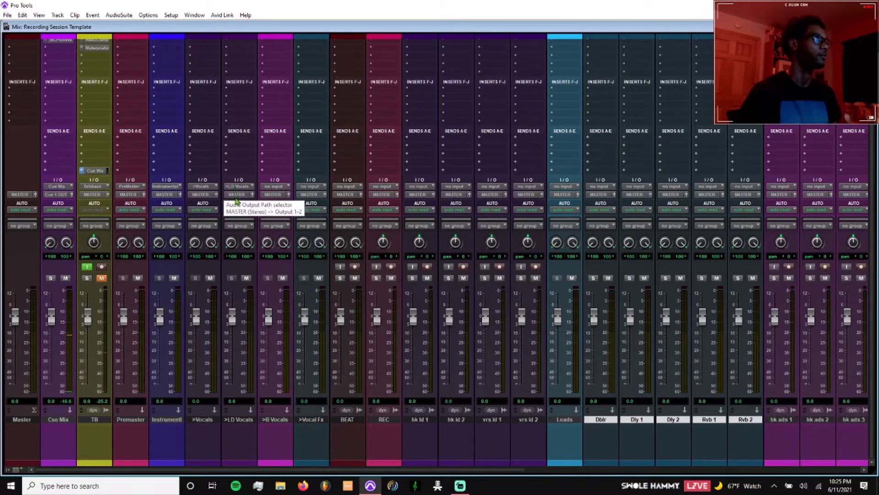
- Set the >B Vocals aux input to the >B Vocals stereo bus and the >Vocal Fx aux input to the >VocalFx bus
left_click(273, 187)
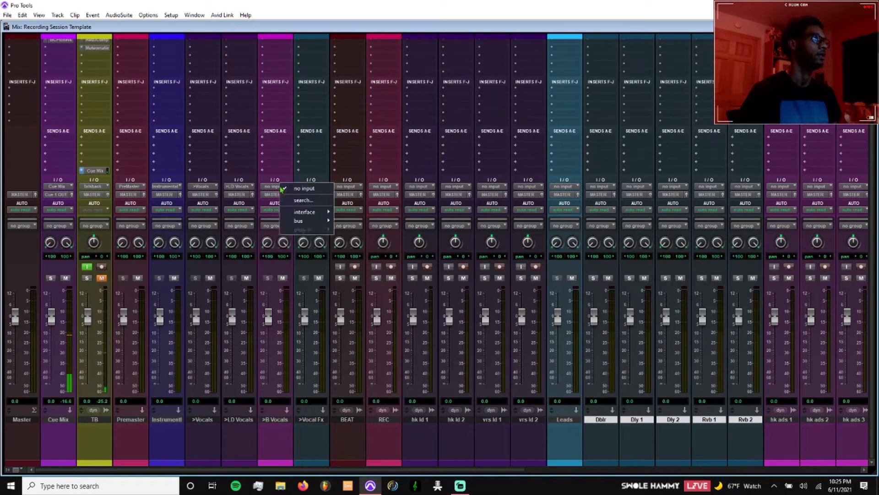
mouse_move(307, 221)
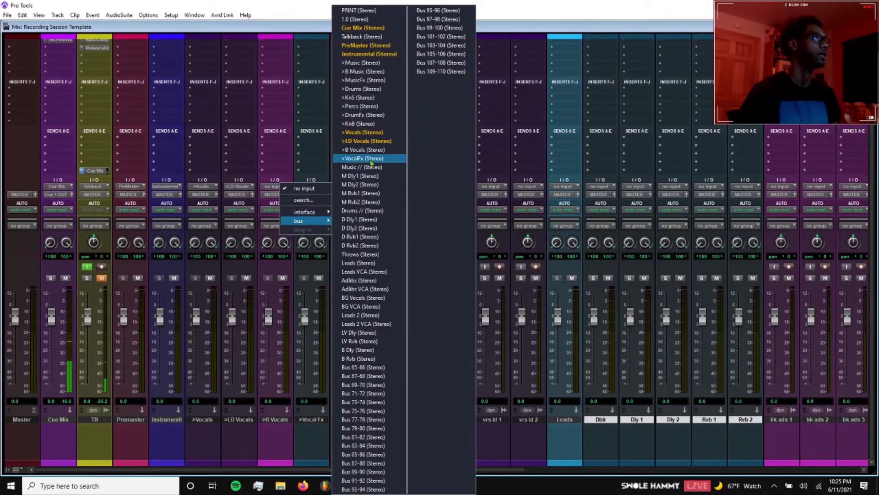
left_click(367, 150)
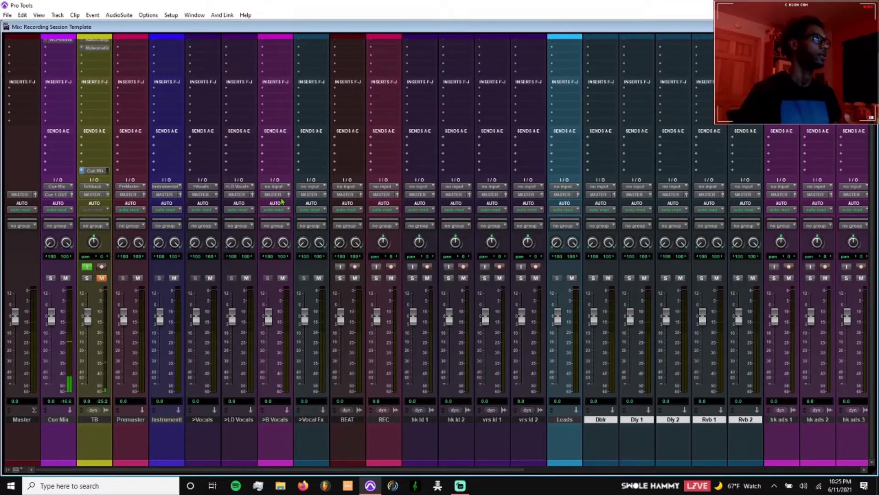
left_click(309, 188)
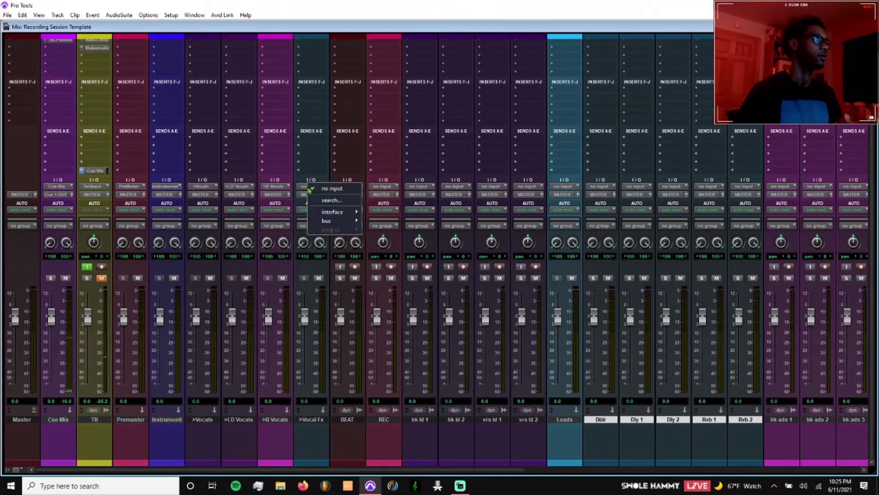
mouse_move(335, 223)
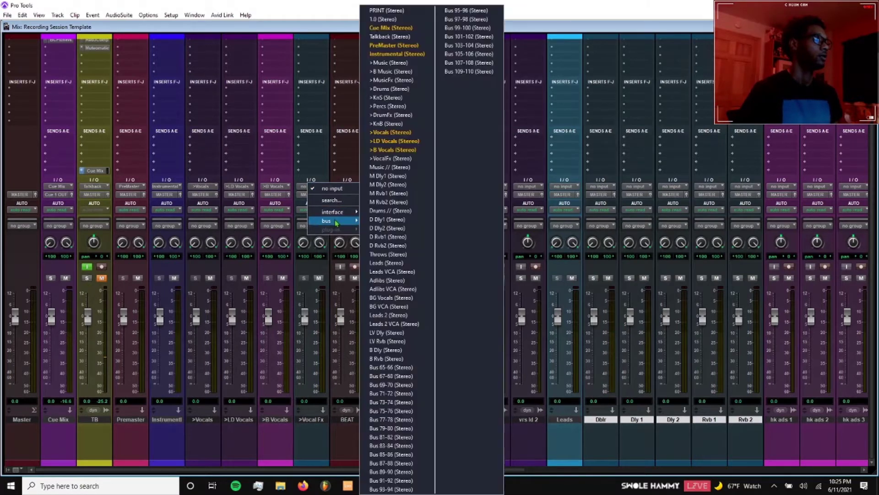
left_click(395, 167)
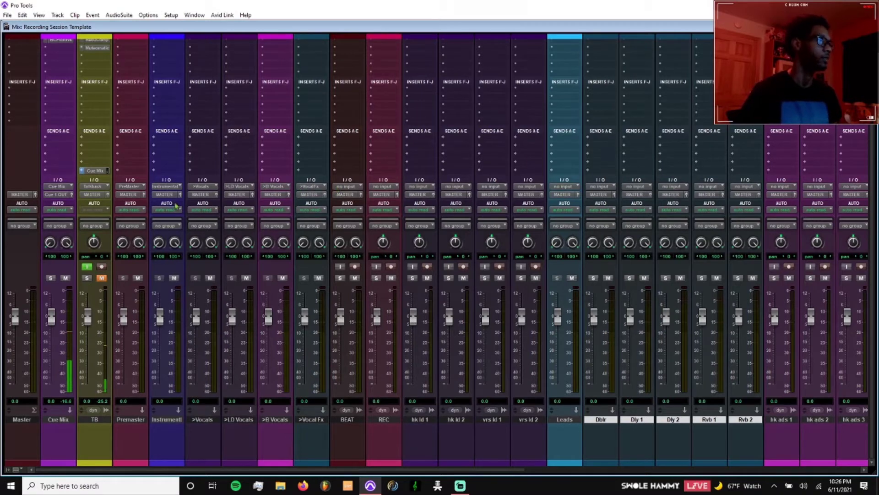
left_click(302, 187)
mouse_move(328, 220)
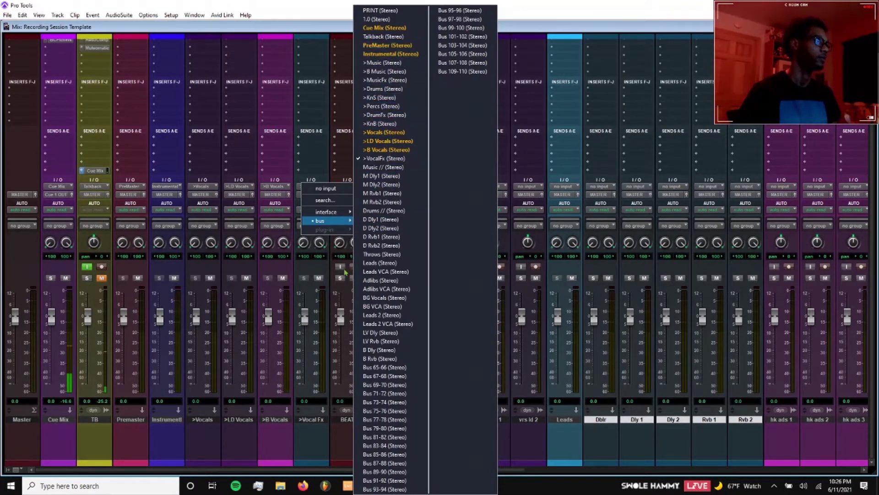
left_click(319, 295)
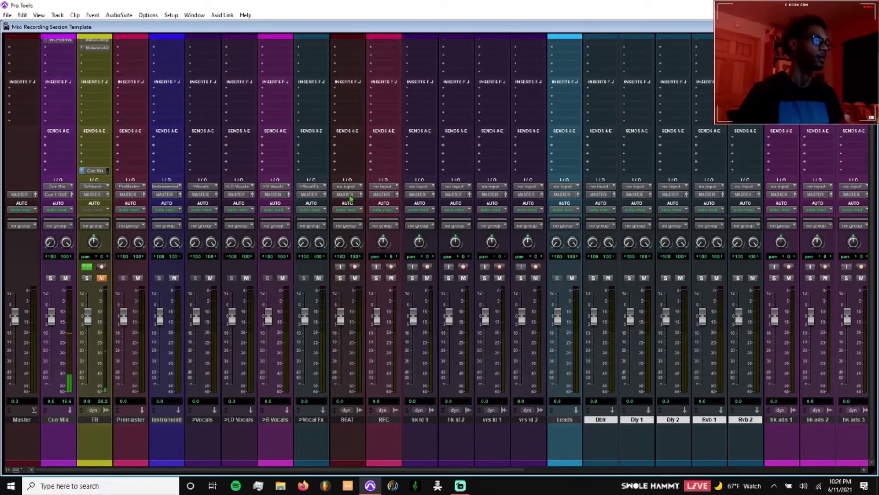
- Set the REC track's input to the interface's REC (Mono) input
left_click(389, 188)
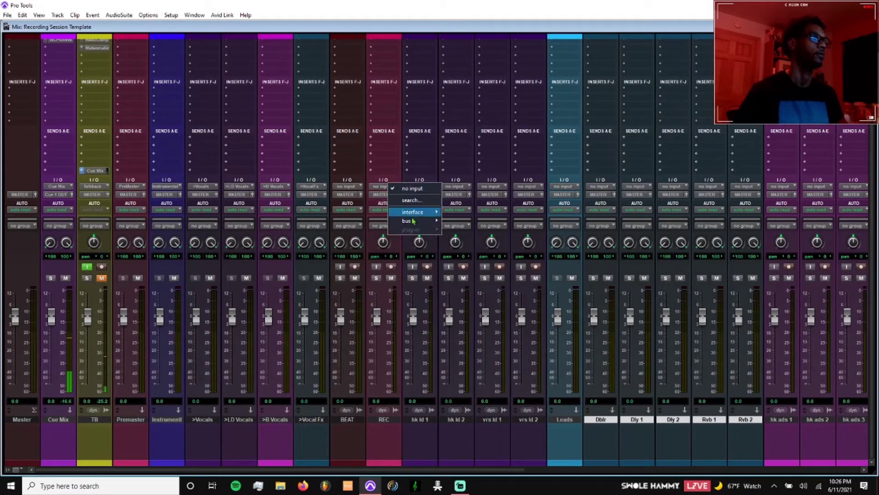
mouse_move(414, 213)
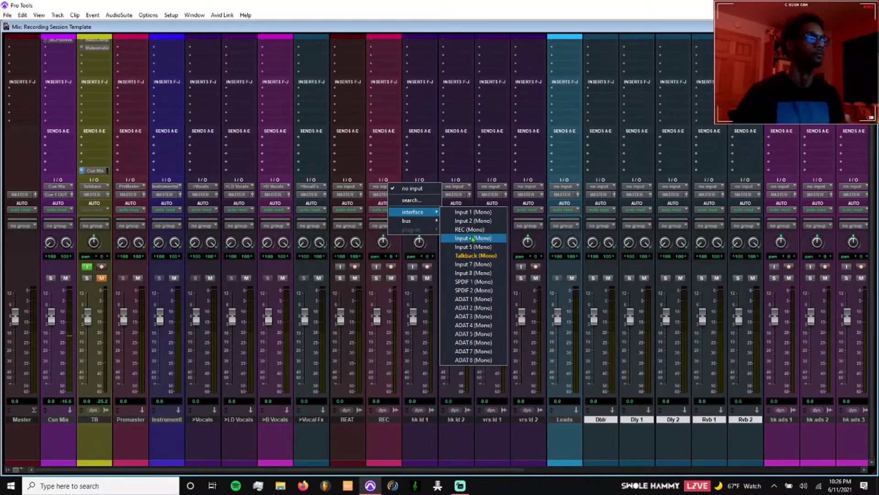
left_click(385, 203)
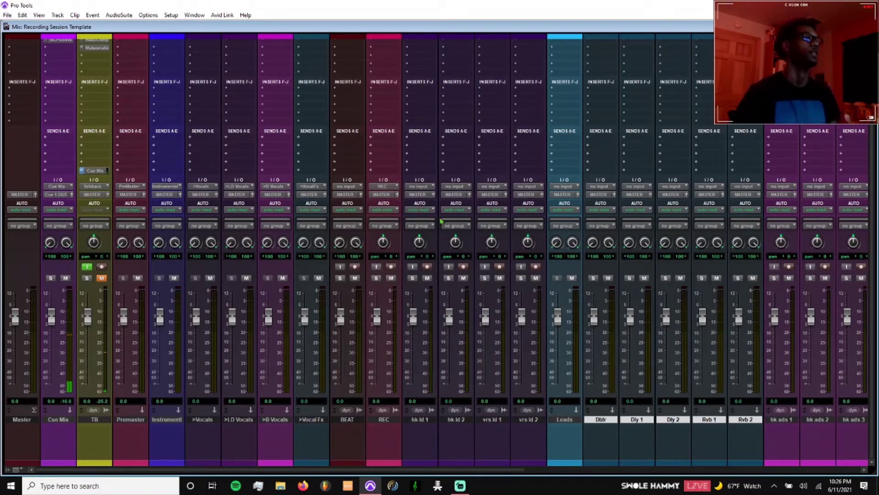
- Set the Leads aux input to the Leads stereo bus and the Adlibs aux input to the Adlibs stereo bus
left_click(568, 186)
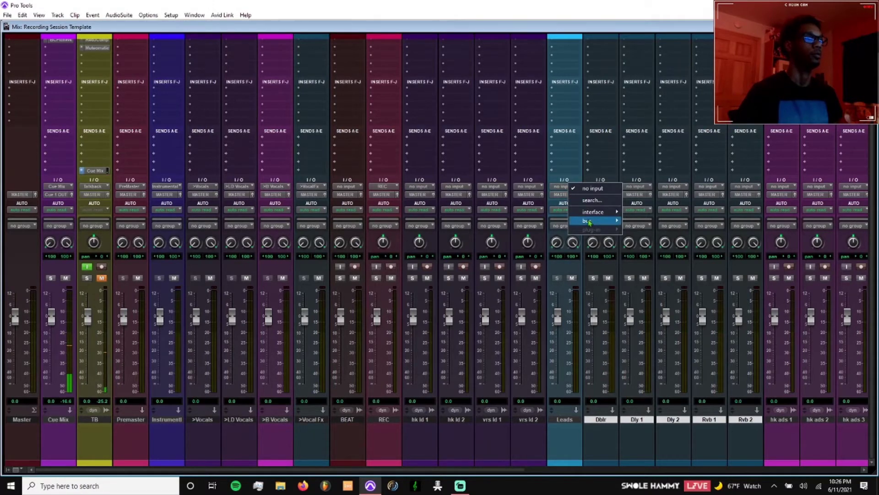
mouse_move(591, 220)
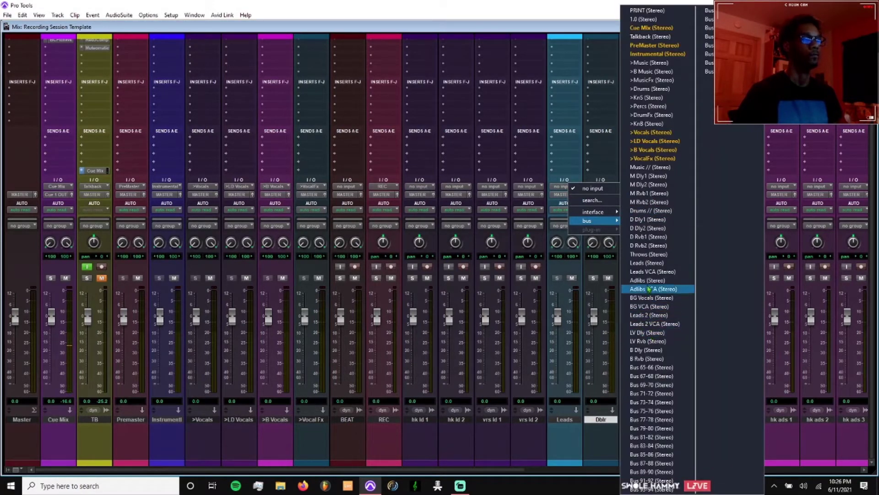
left_click(649, 265)
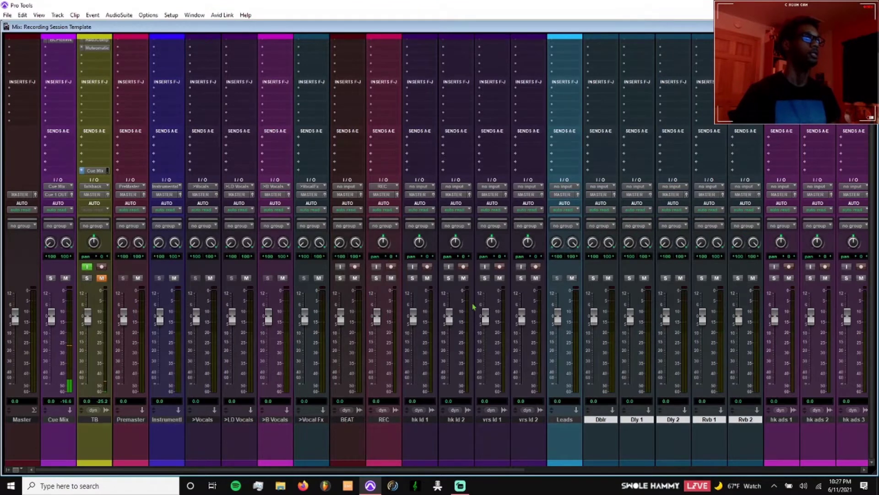
scroll(512, 271, "right", 5)
scroll(512, 274, "right", 1)
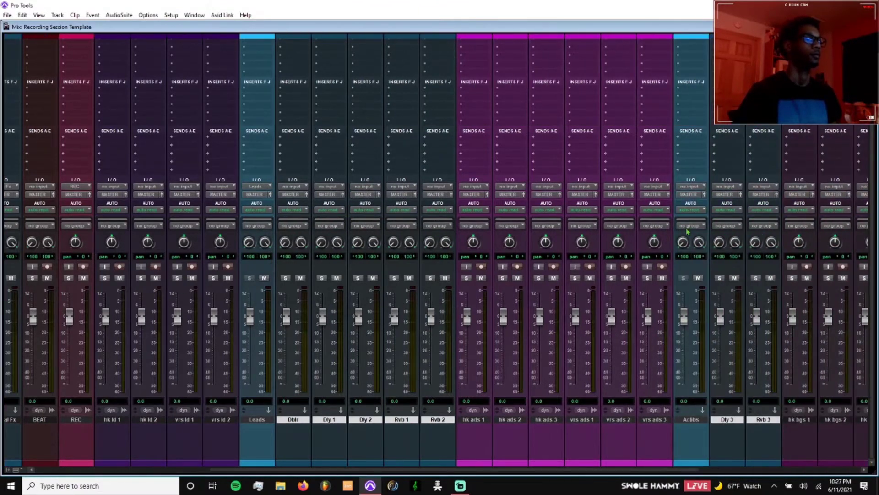
scroll(691, 194, "right", 4)
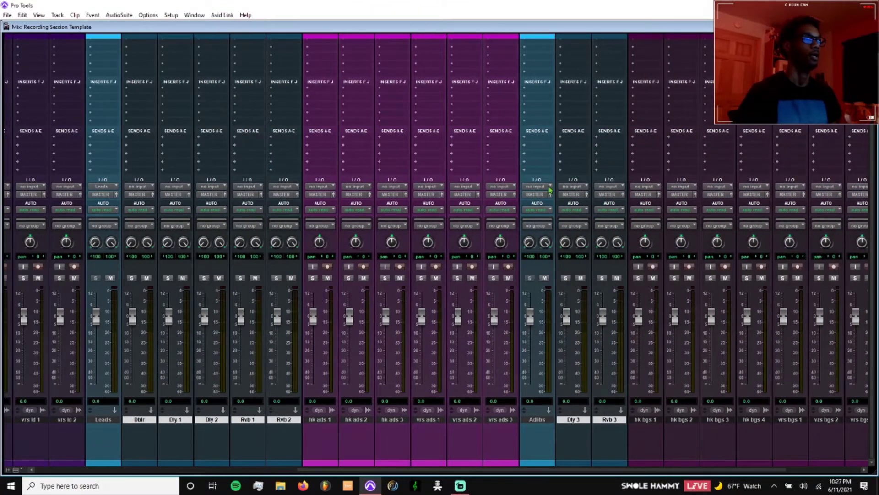
left_click(549, 187)
mouse_move(568, 221)
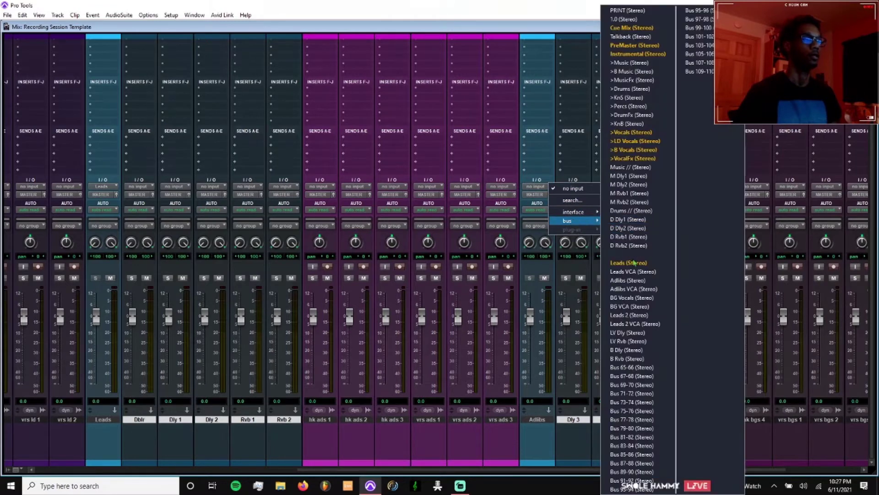
left_click(635, 280)
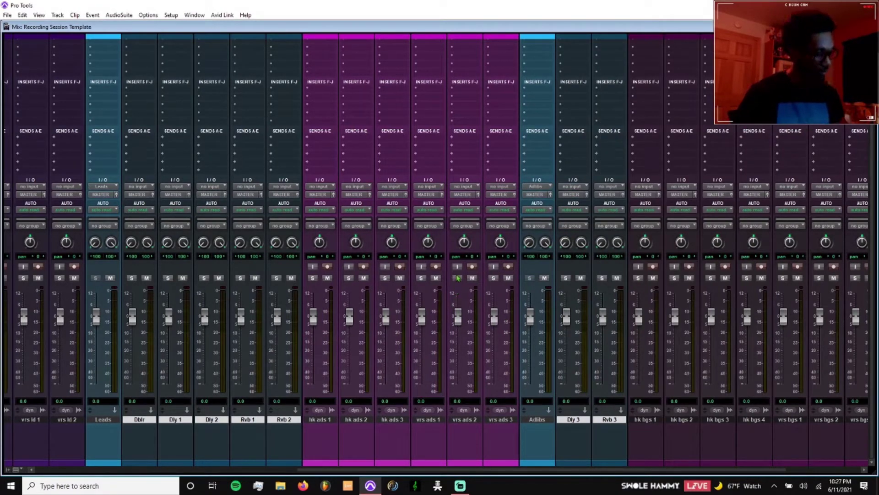
- Set the BG Vocals aux input to the BG Vocals stereo bus
scroll(456, 286, "left", 10)
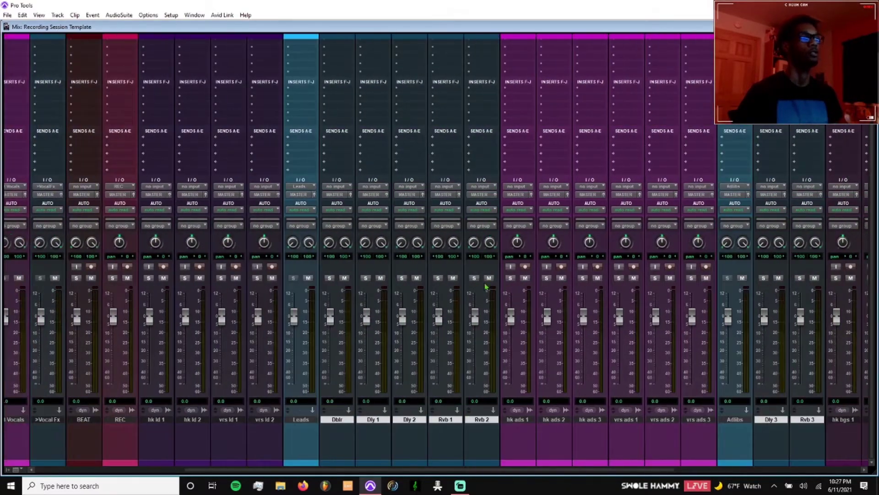
scroll(513, 289, "right", 5)
scroll(539, 297, "left", 5)
key("ctrl+equal")
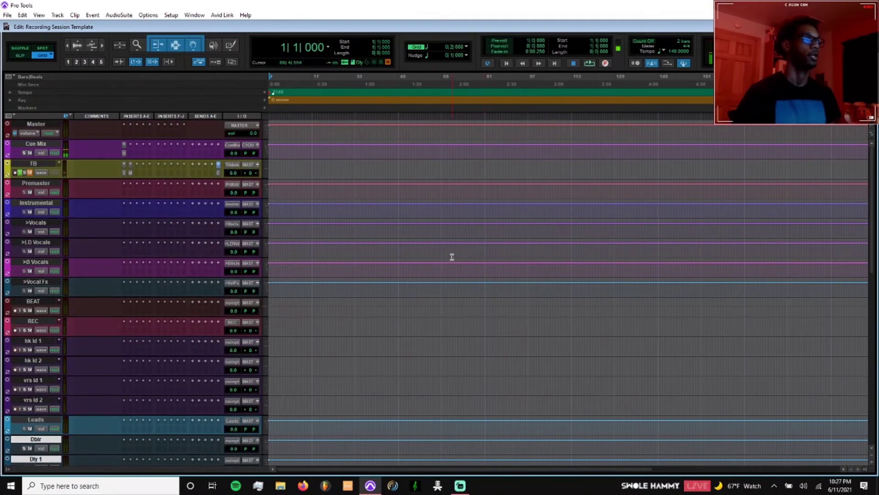
key("ctrl+equal")
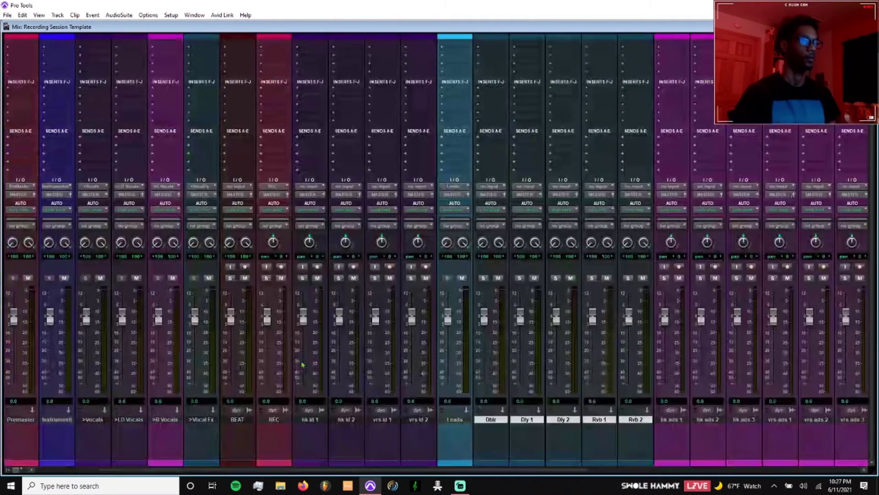
scroll(466, 318, "right", 5)
scroll(466, 312, "right", 1)
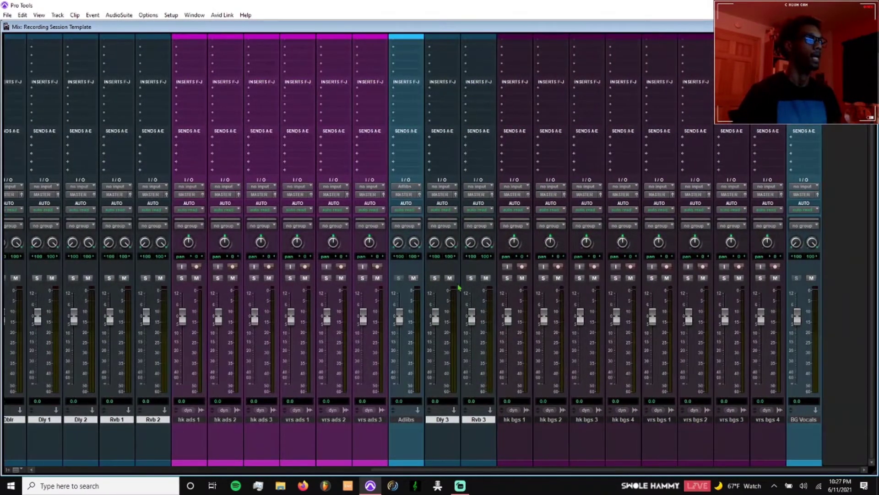
left_click(817, 189)
mouse_move(833, 222)
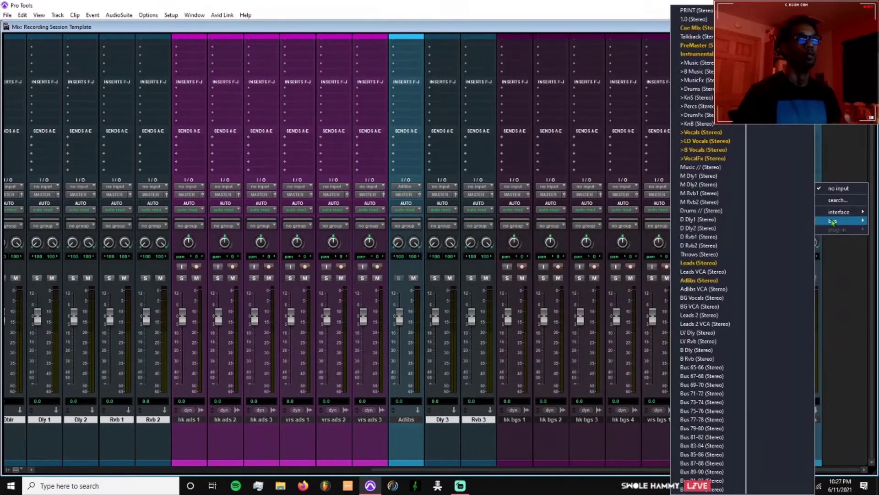
left_click(703, 298)
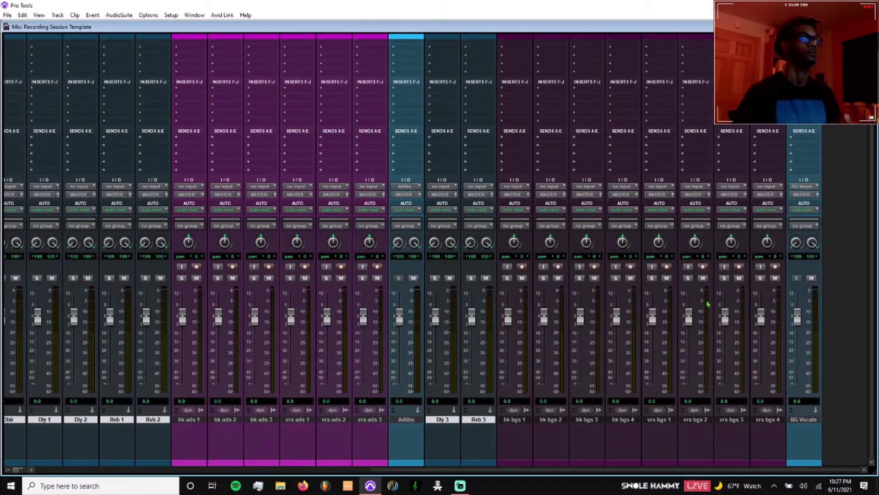
- Route the outputs of the Instrumental and >Vocals aux tracks to the PreMaster stereo bus
scroll(425, 329, "left", 10)
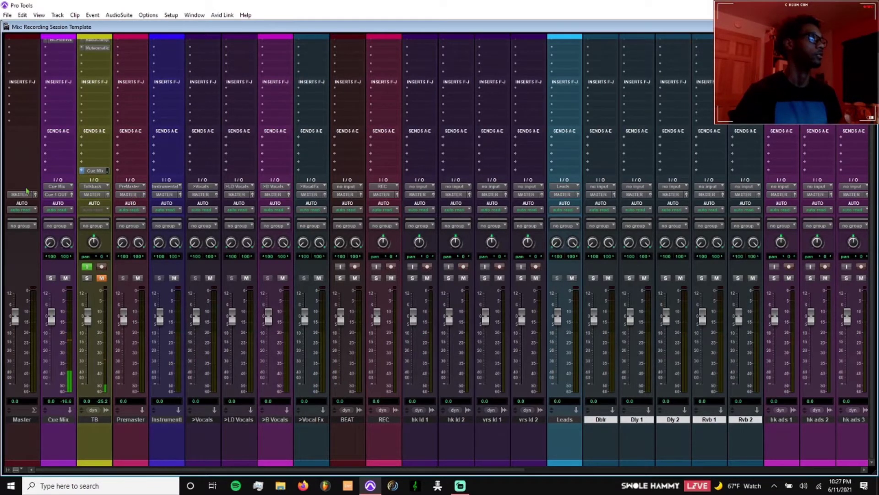
left_click(177, 196)
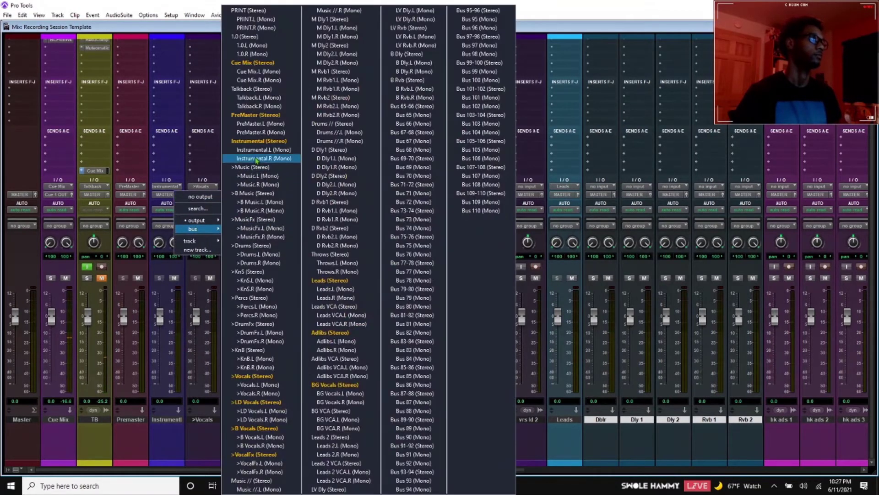
left_click(254, 115)
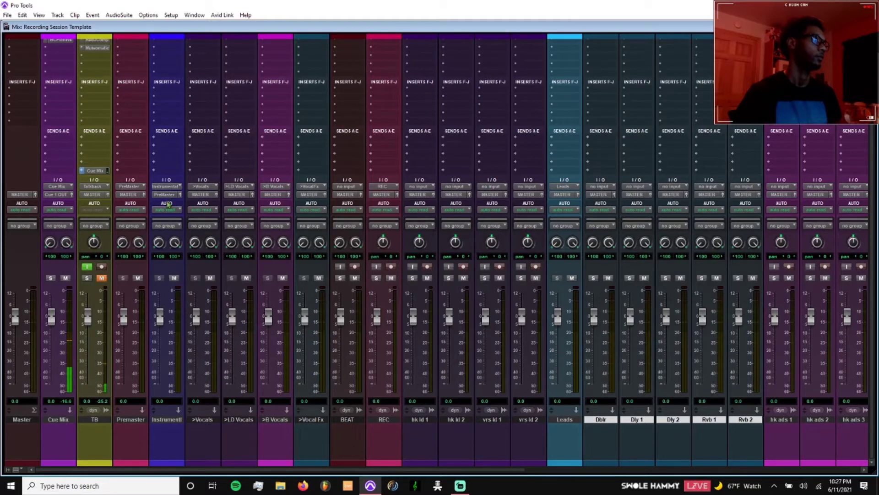
left_click(208, 197)
mouse_move(227, 229)
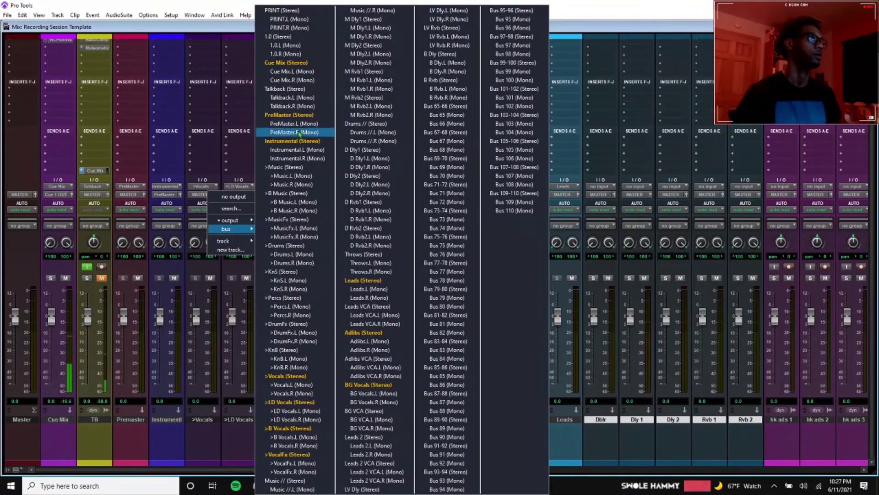
left_click(298, 116)
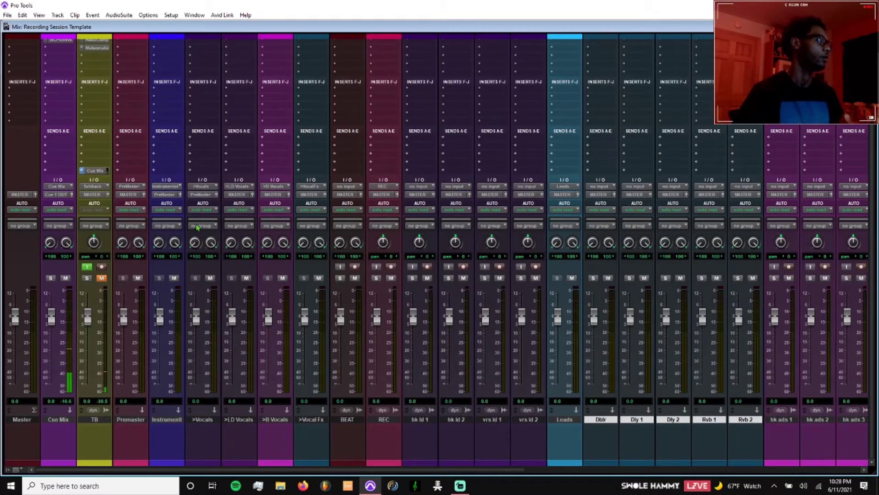
- Route the >LD Vocals aux output to the >Vocals stereo bus
left_click(237, 194)
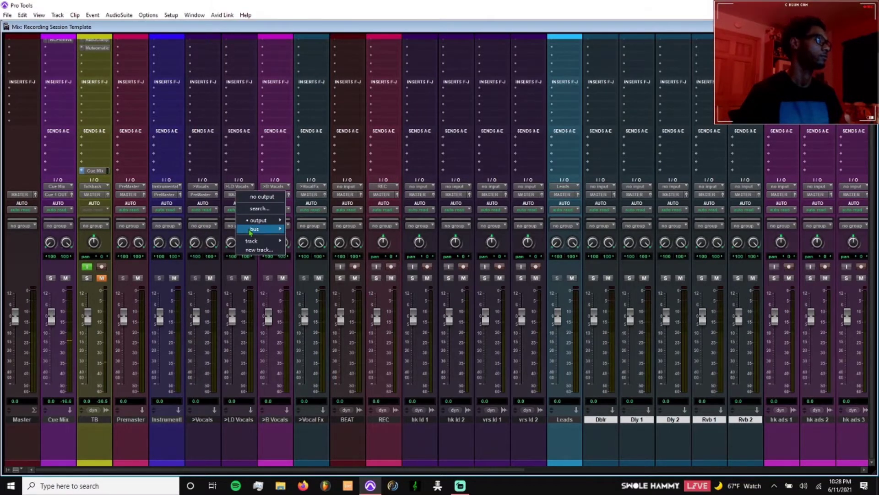
mouse_move(254, 229)
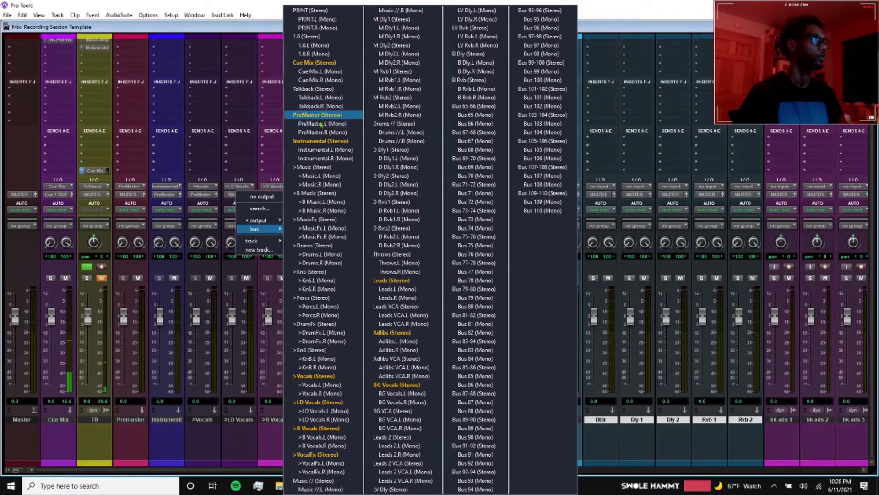
left_click(332, 376)
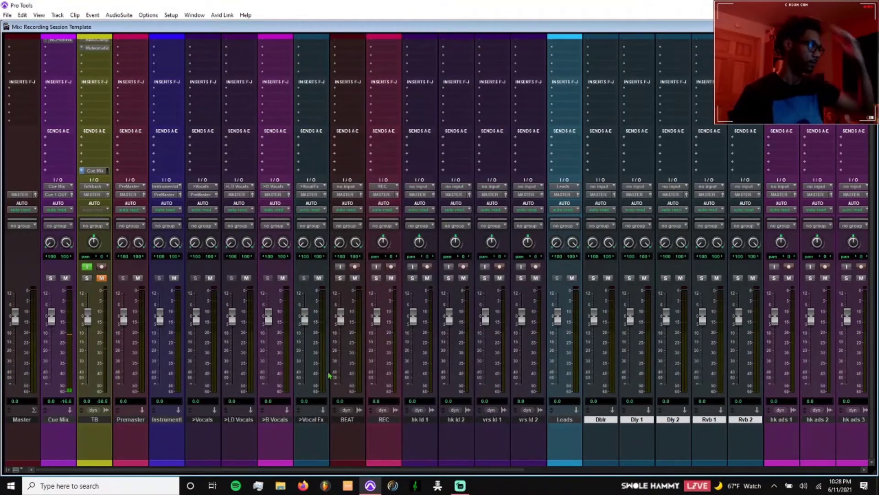
- Select the >B Vocals and >Vocal Fx aux tracks together and route their outputs to the >Vocals stereo bus
left_click(268, 194)
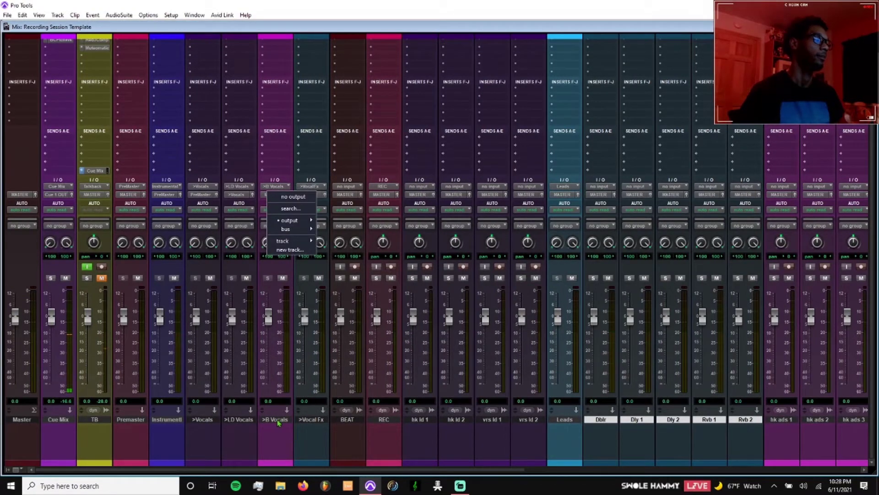
left_click(314, 421)
left_click(313, 422)
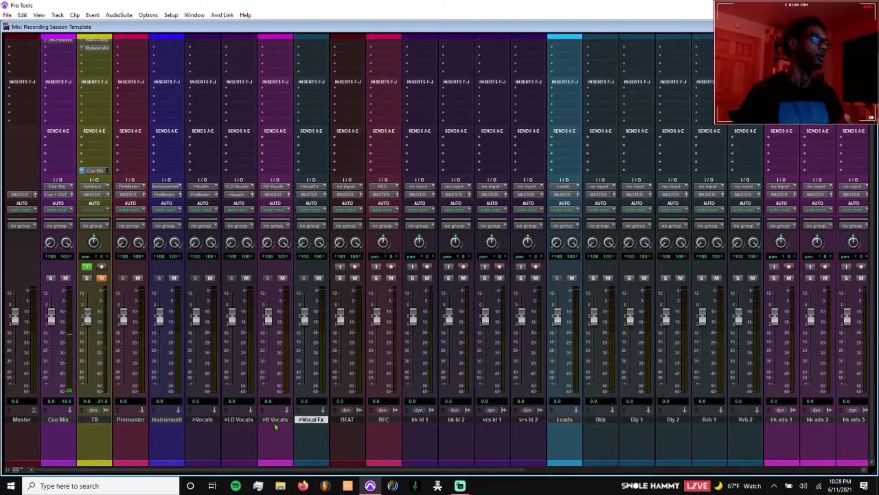
left_click(265, 419, "shift")
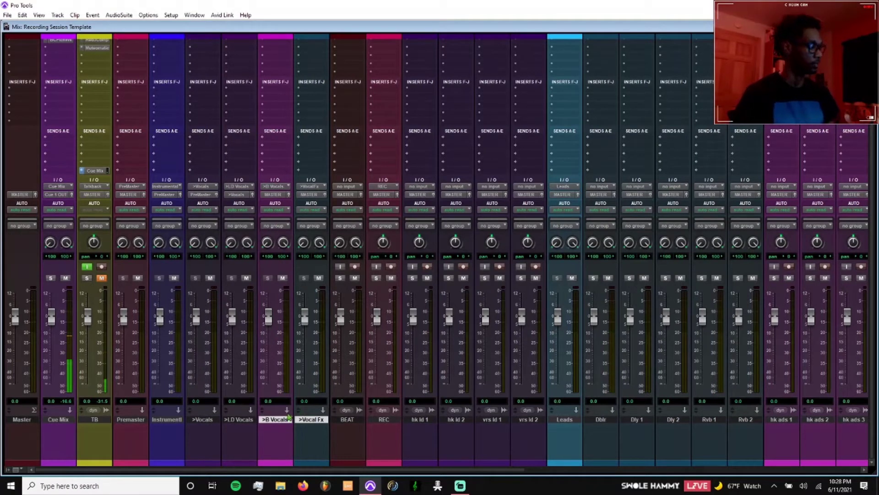
left_click(275, 195)
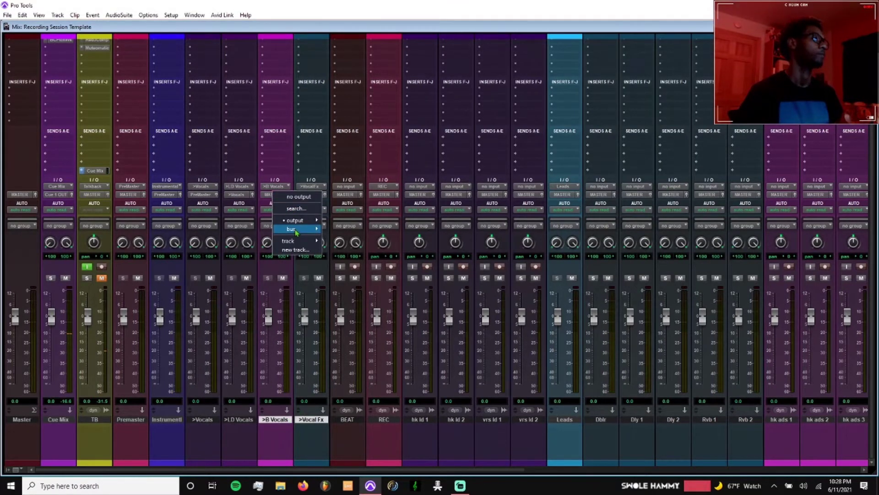
mouse_move(293, 229)
left_click(364, 376)
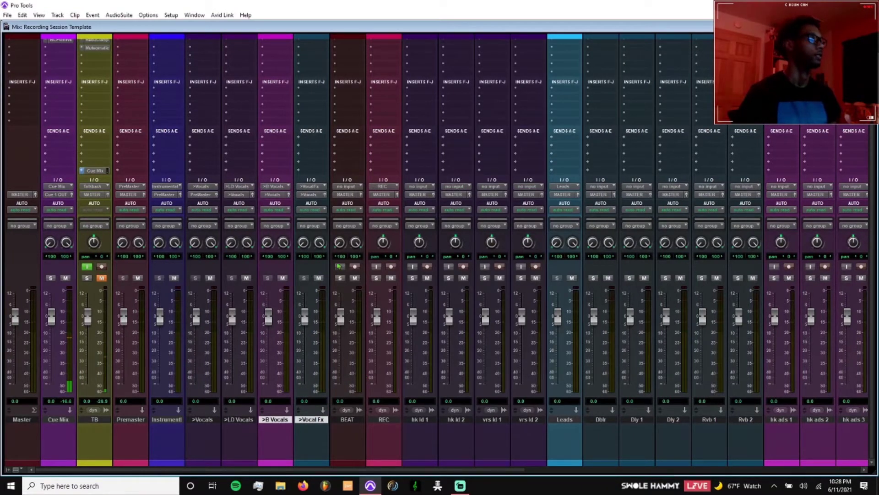
- Route the BEAT track's output to the Instrumental stereo bus and the REC track's output to the PreMaster stereo bus
left_click(350, 196)
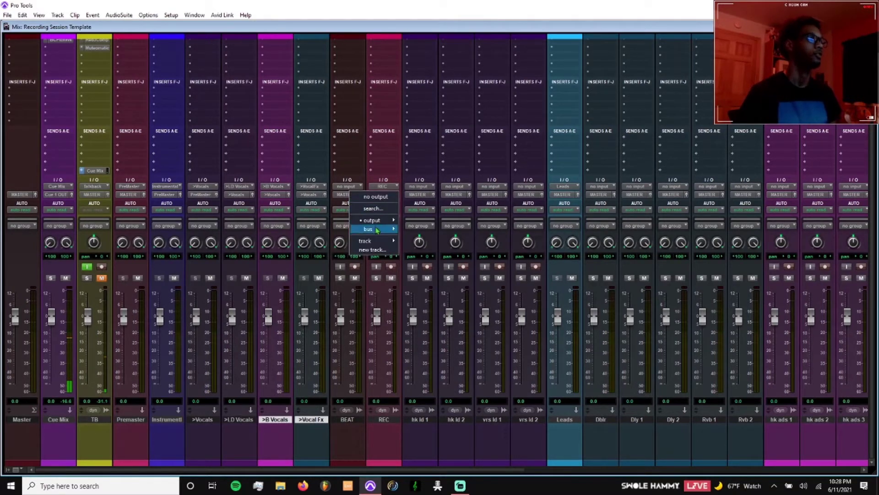
mouse_move(377, 229)
left_click(440, 148)
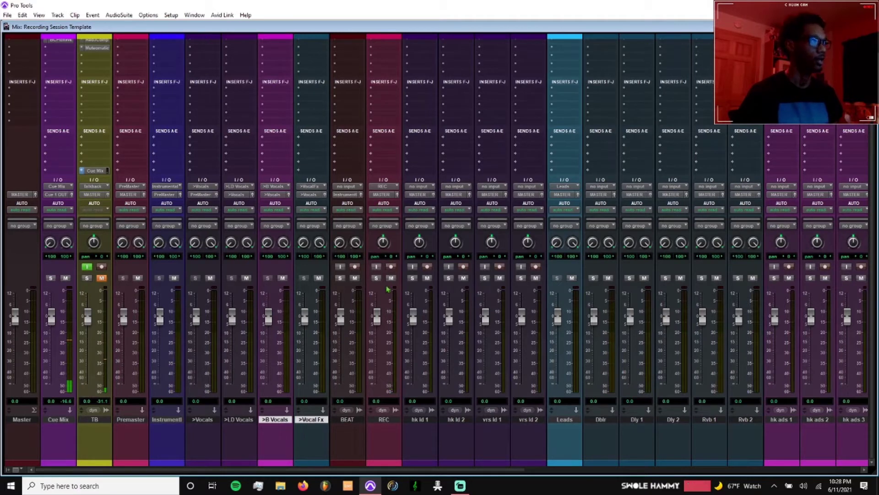
left_click(382, 195)
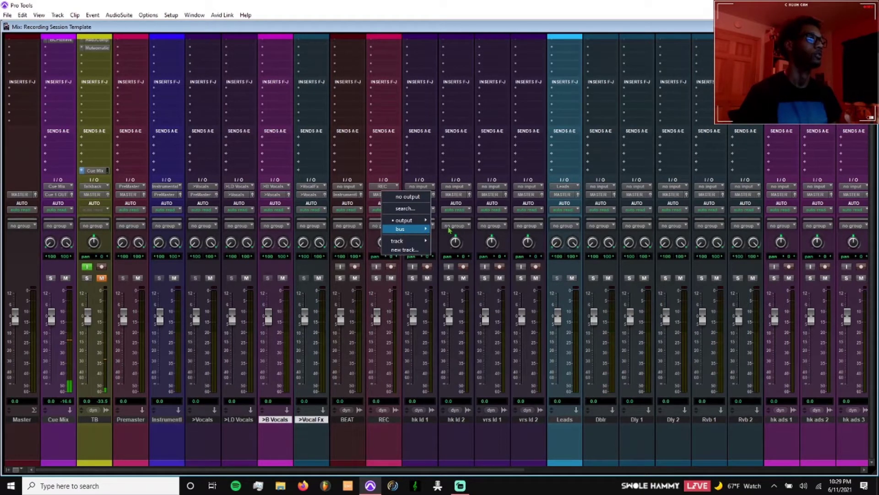
mouse_move(451, 231)
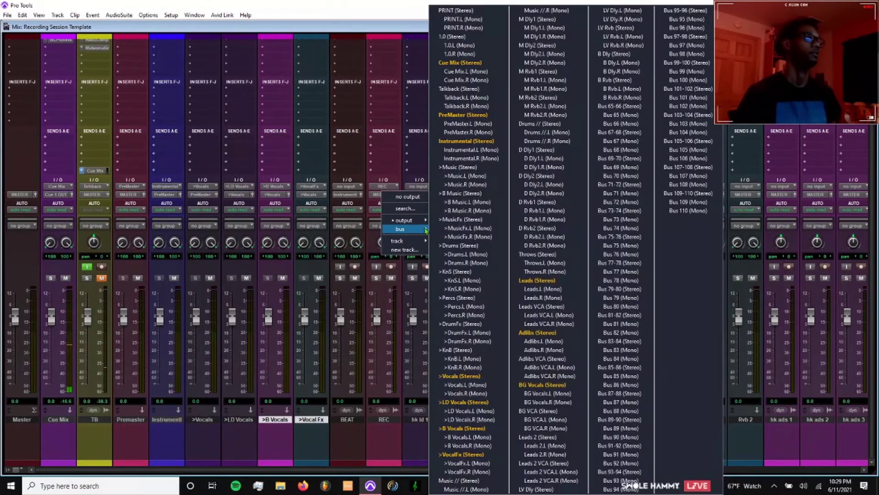
left_click(459, 120)
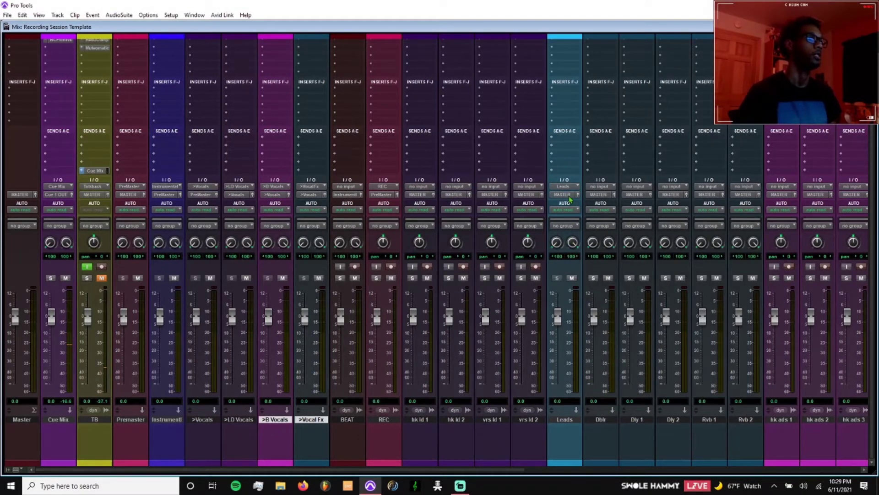
- Route the Leads aux output to the >LD Vocals stereo bus
left_click(569, 197)
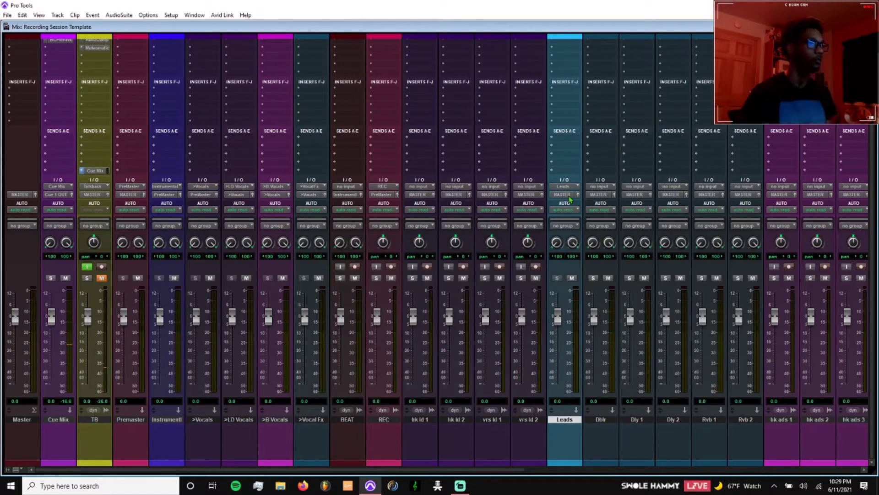
left_click(569, 197)
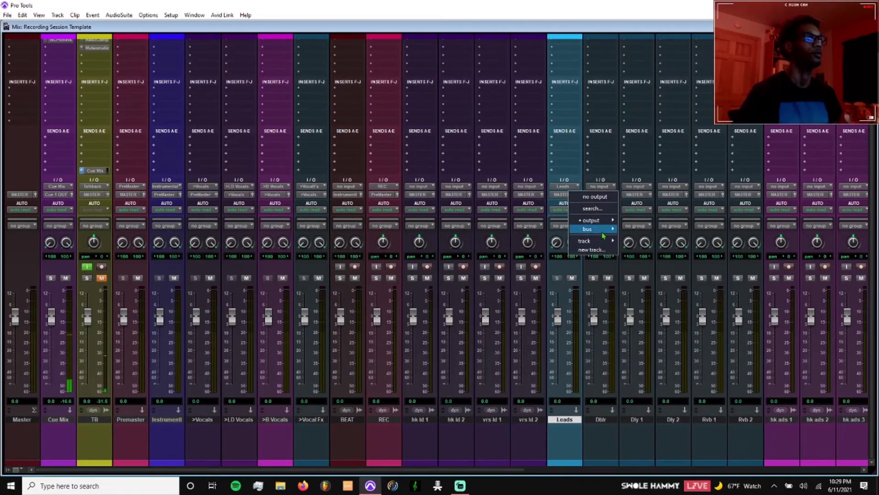
mouse_move(604, 236)
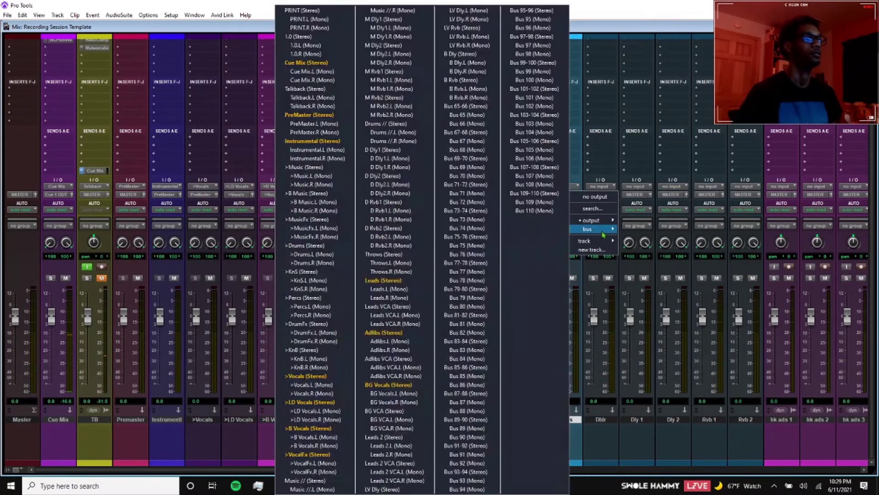
left_click(320, 405)
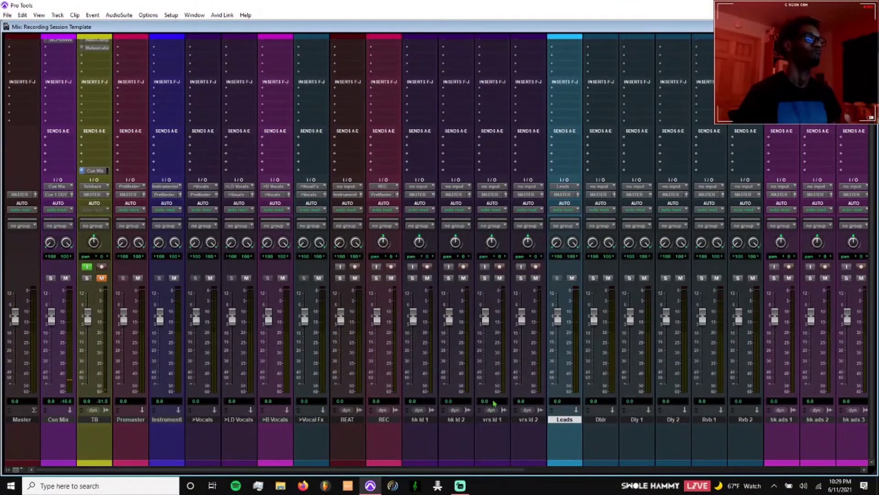
- Select the Dblr, Dly 1–3 and Rvb 1–3 effects tracks together and route their outputs to the >VocalFx stereo bus
scroll(493, 391, "right", 5)
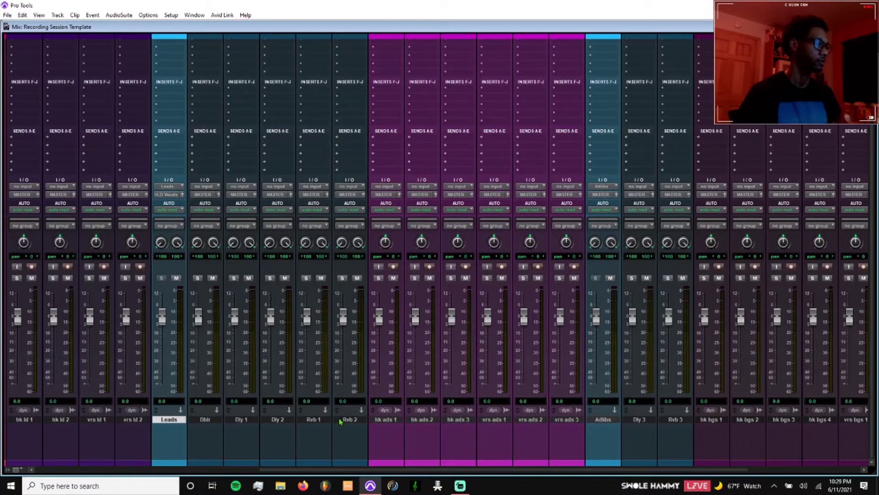
left_click(644, 421, "ctrl")
left_click(677, 421, "ctrl")
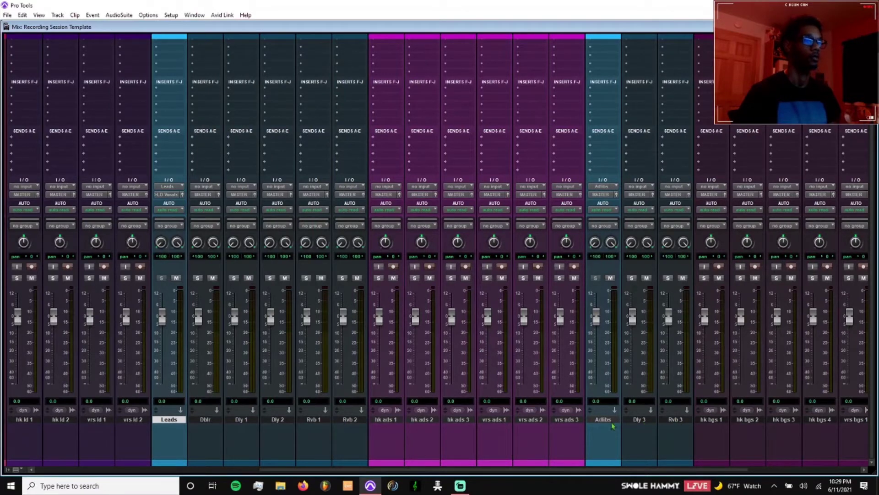
left_click(674, 197)
mouse_move(692, 229)
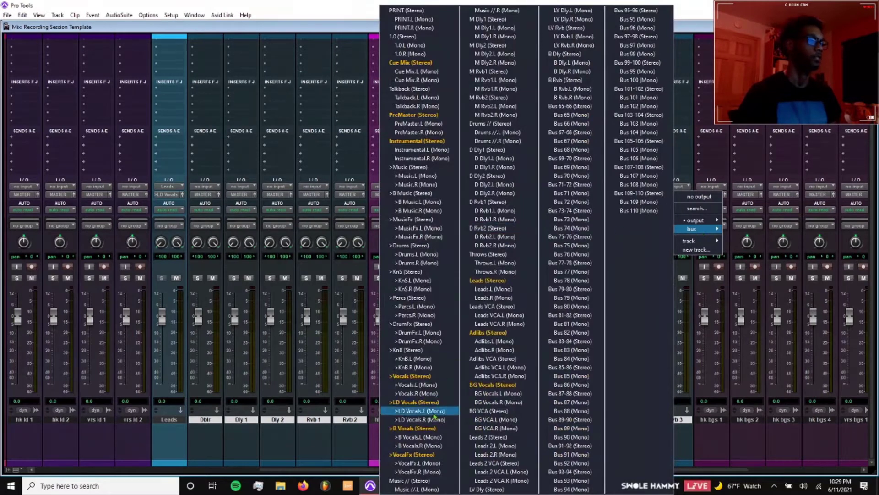
left_click(423, 455)
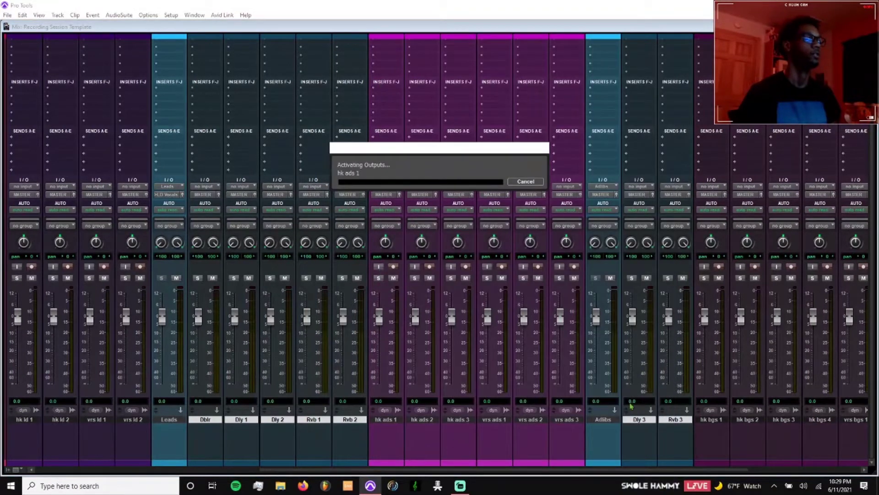
- Select the Adlibs and BG Vocals aux tracks together and route their outputs to the >B Vocals stereo bus
left_click(603, 420)
scroll(818, 427, "right", 5)
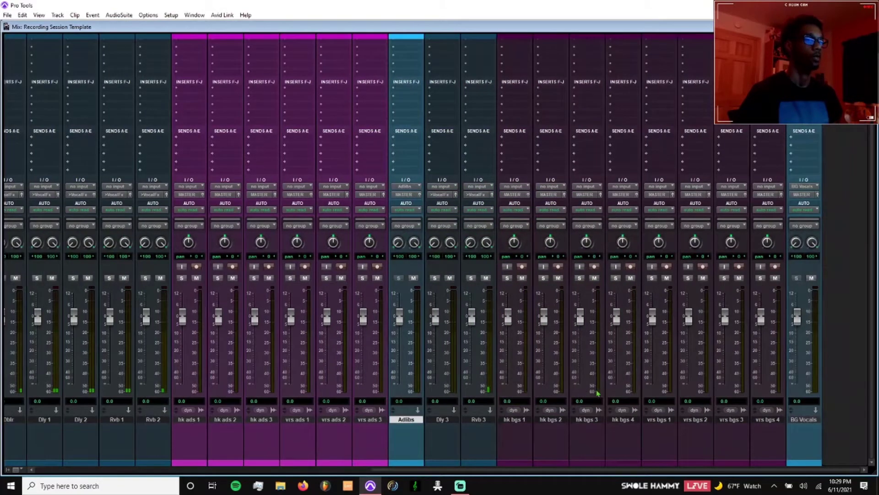
left_click(814, 420, "ctrl")
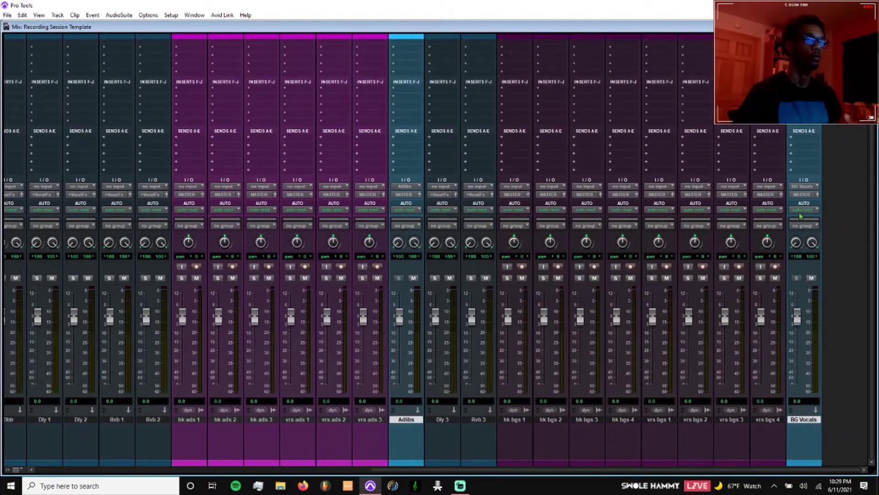
left_click(803, 196)
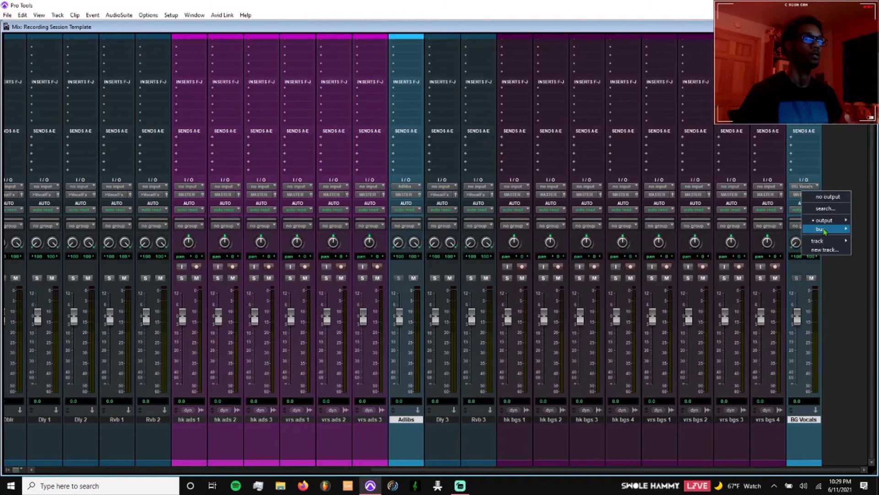
mouse_move(823, 230)
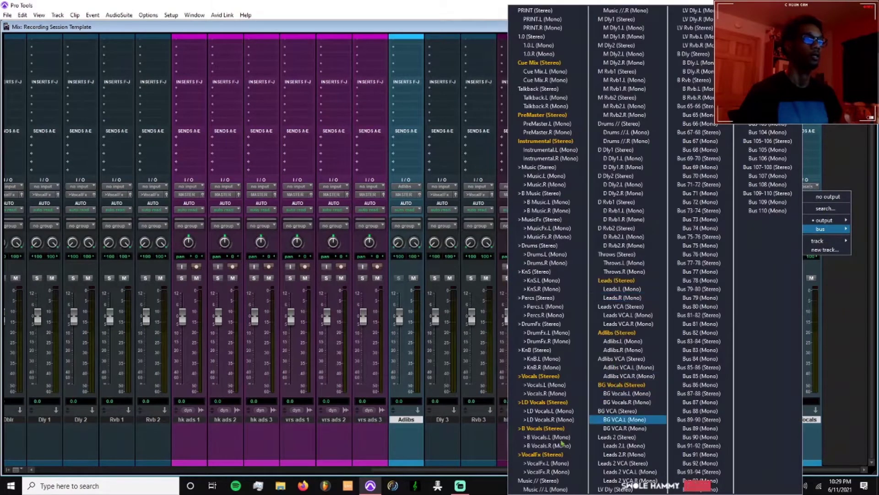
left_click(549, 430)
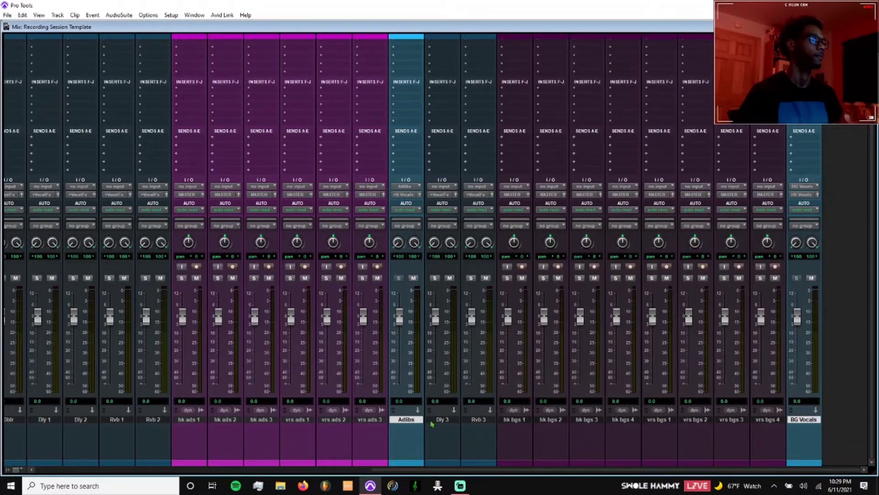
- Select the hk bgs 1–4 and vrs bgs 1–4 tracks together and route their outputs to the BG Vocals stereo bus
left_click(511, 419)
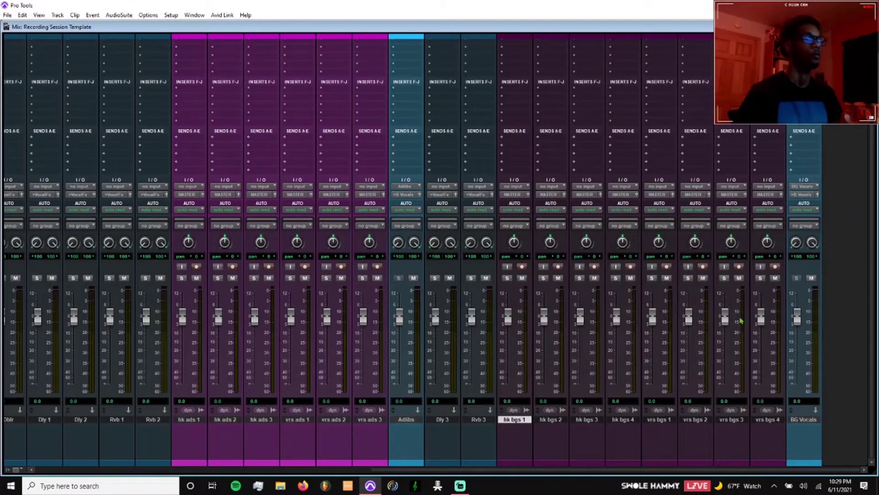
left_click(768, 420, "shift")
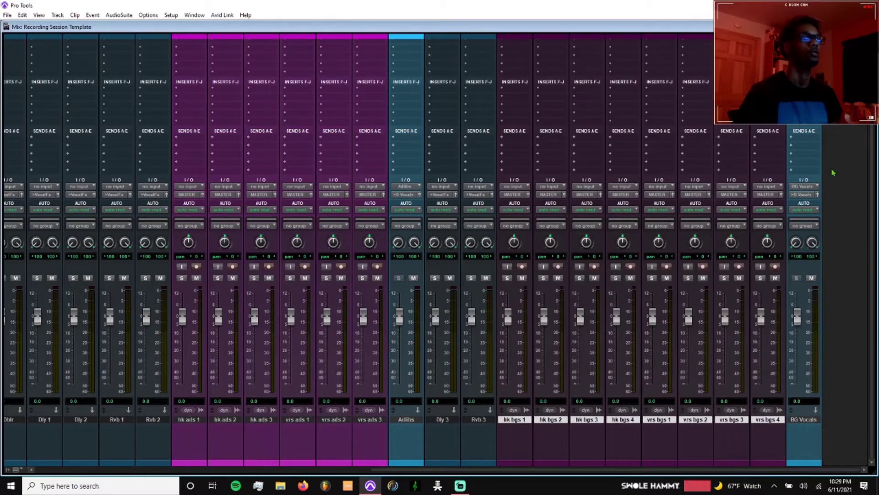
left_click(771, 195)
mouse_move(787, 230)
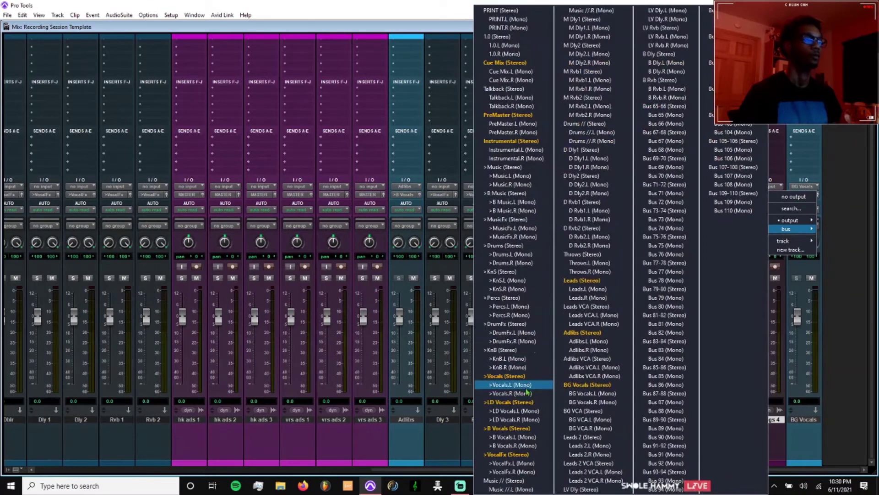
left_click(578, 386)
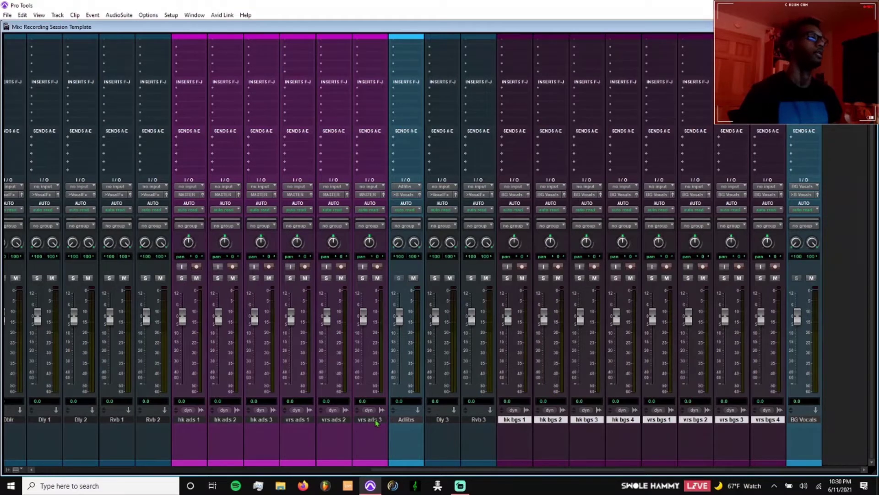
- Select the hk ads 1–3 and vrs ads 1–3 tracks together and route their outputs to the Adlibs stereo bus
left_click(192, 424, "shift")
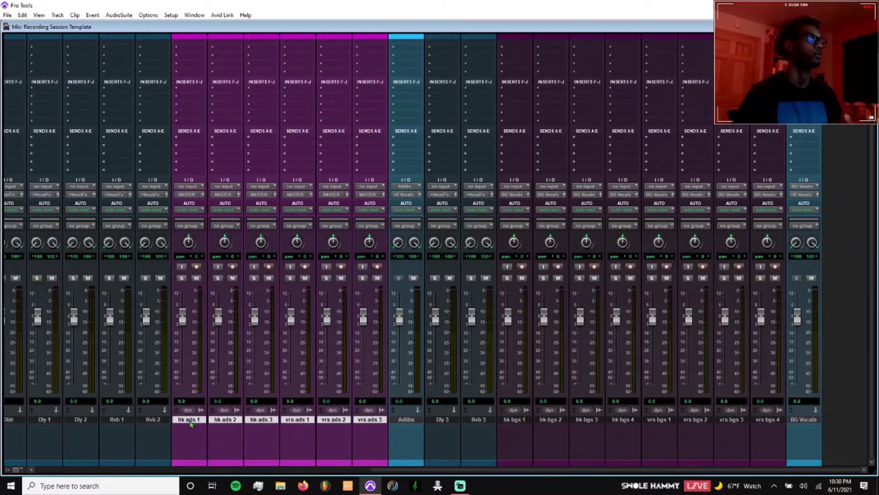
left_click(190, 195)
mouse_move(213, 228)
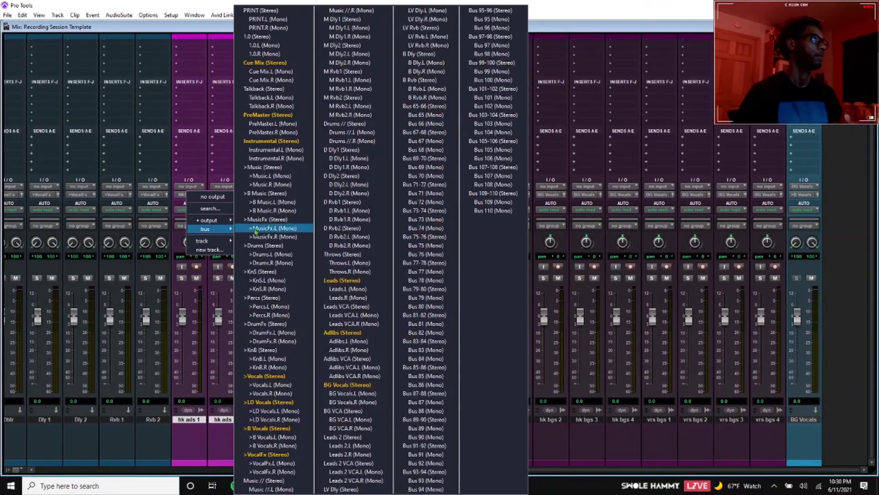
left_click(337, 333)
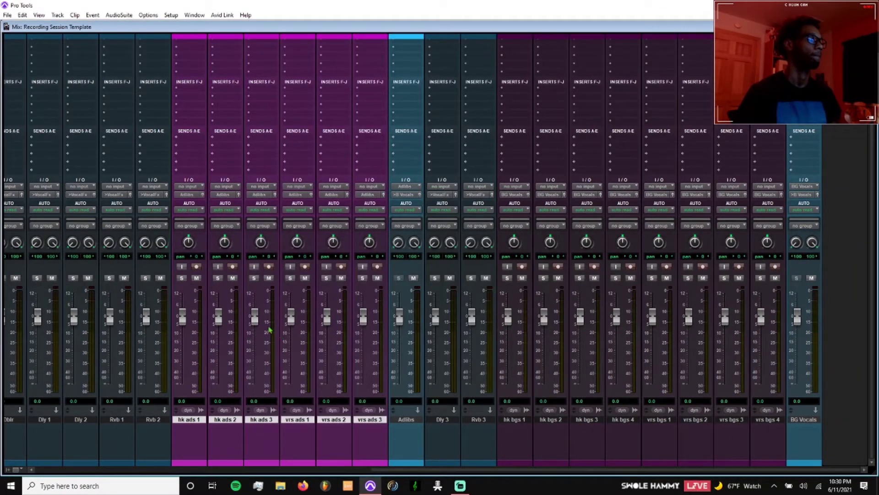
- Select the hk ld 1–2 and vrs ld 1–2 tracks together and route their outputs to the Leads stereo bus
scroll(268, 325, "left", 10)
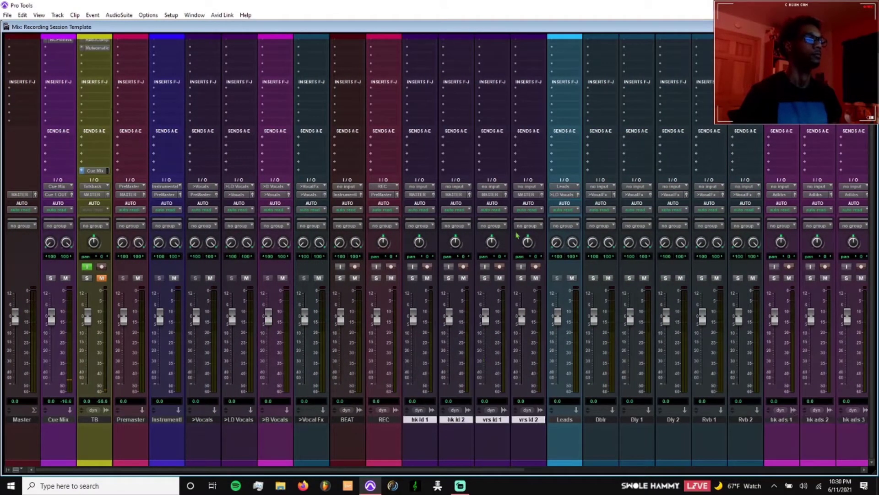
left_click(527, 194)
mouse_move(551, 230)
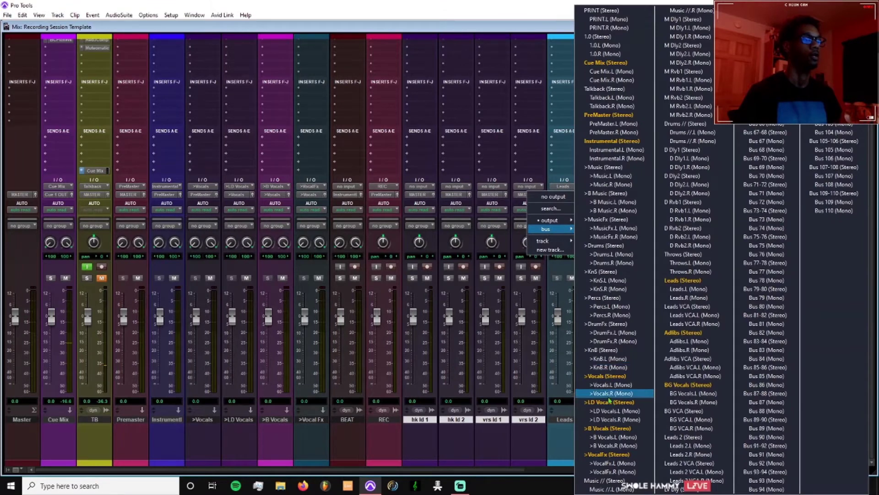
left_click(668, 287)
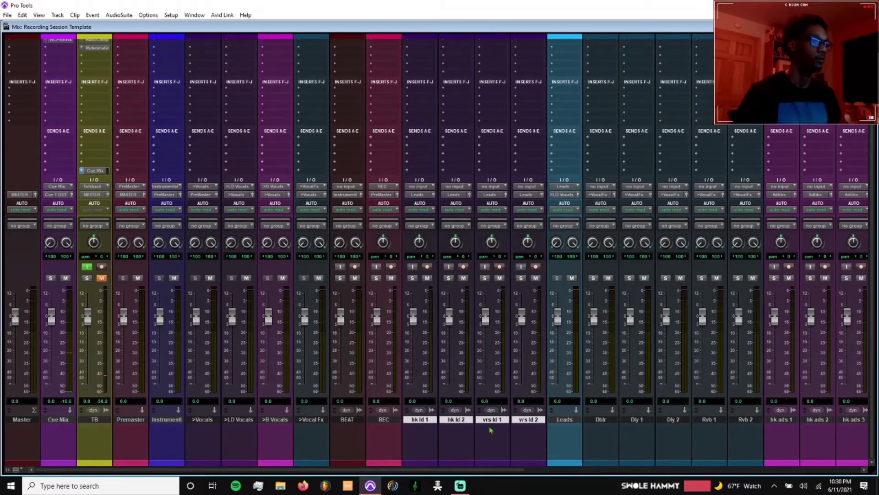
- Review the input and output assignments of every track in the mixer, from Master across to the BG Vocals aux
scroll(508, 380, "right", 1)
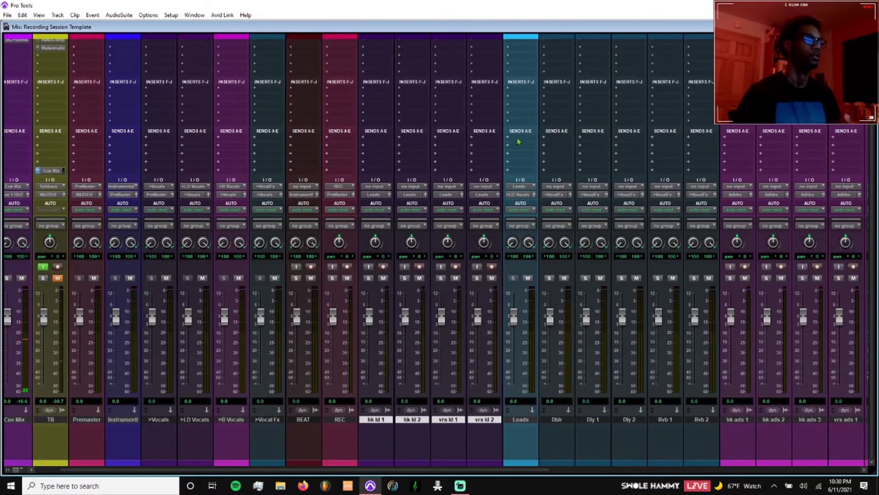
scroll(521, 56, "up", 1)
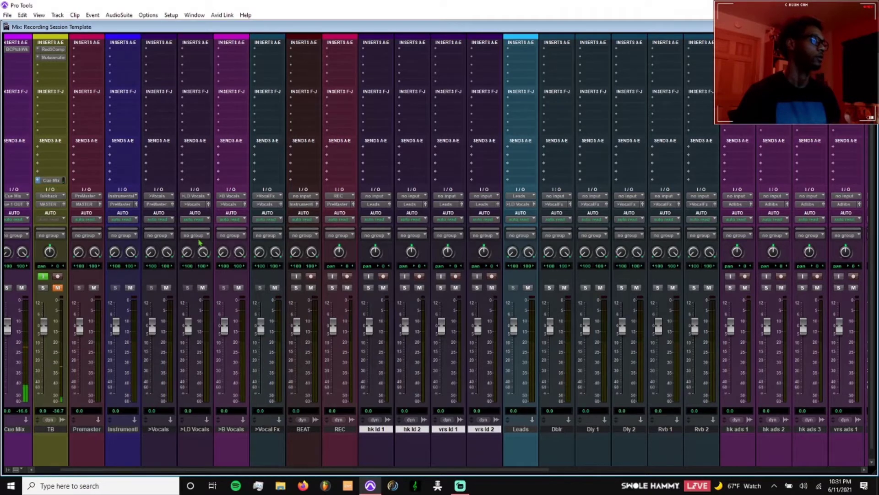
scroll(199, 242, "left", 1)
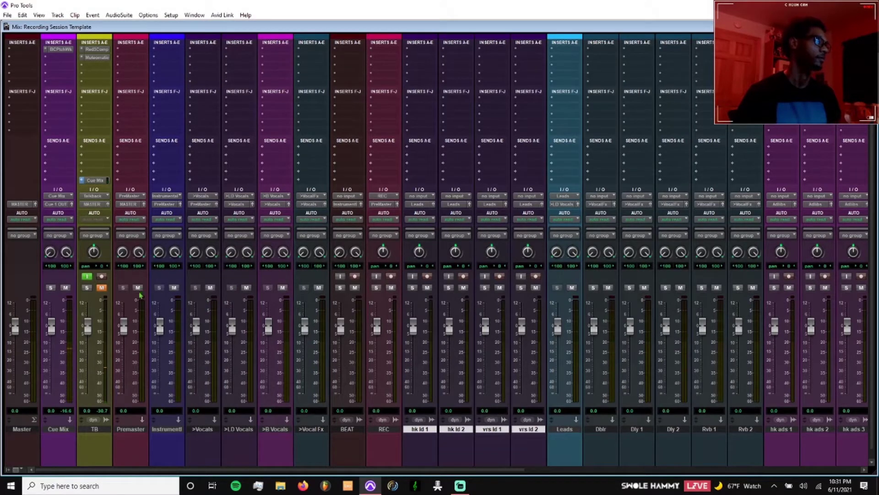
left_click_drag(260, 469, 347, 482)
scroll(617, 420, "right", 3)
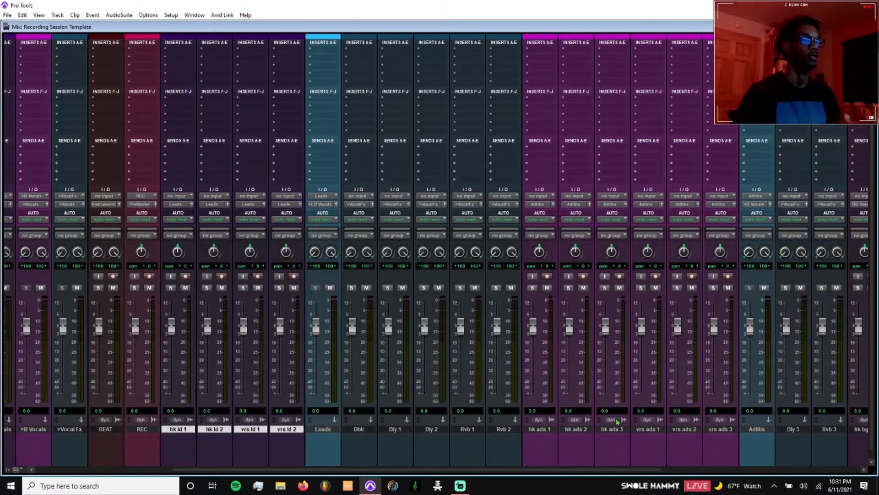
scroll(682, 412, "right", 3)
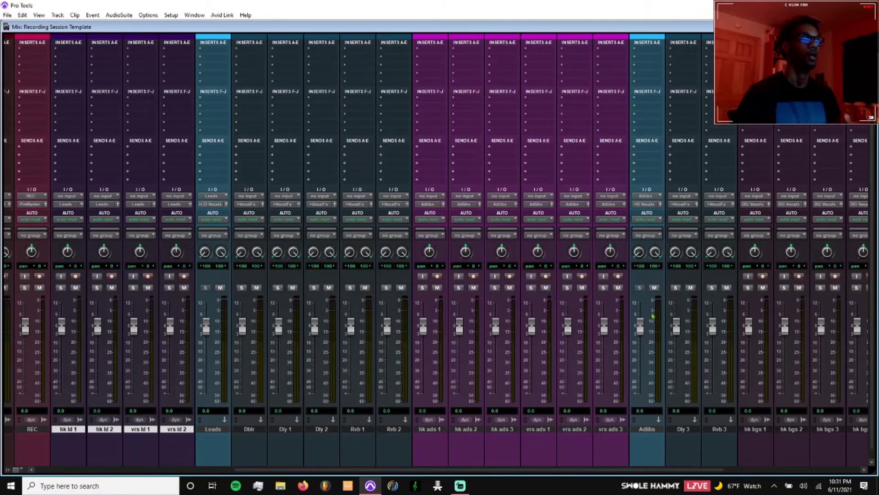
scroll(637, 395, "right", 6)
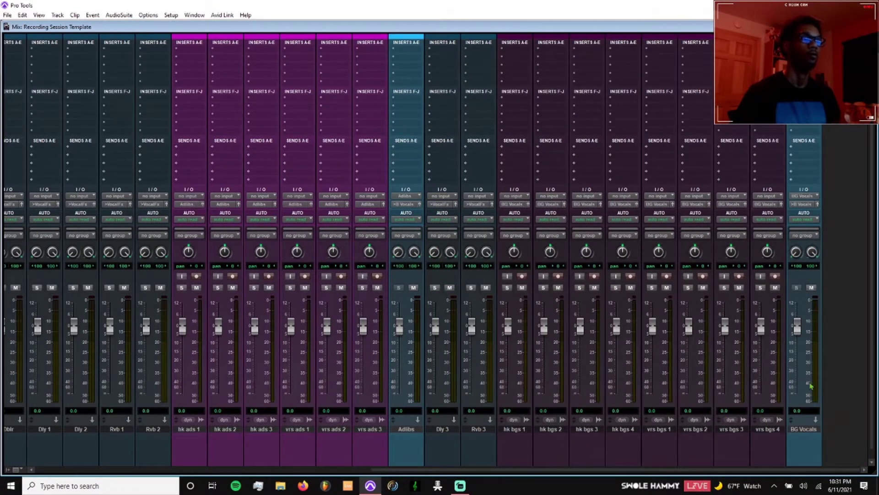
scroll(486, 371, "left", 9)
scroll(485, 371, "left", 5)
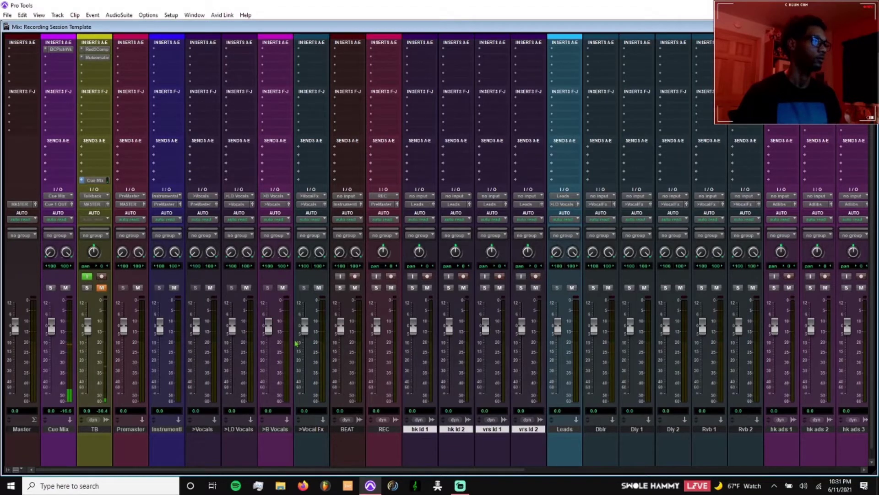
scroll(200, 291, "right", 3)
scroll(263, 398, "left", 3)
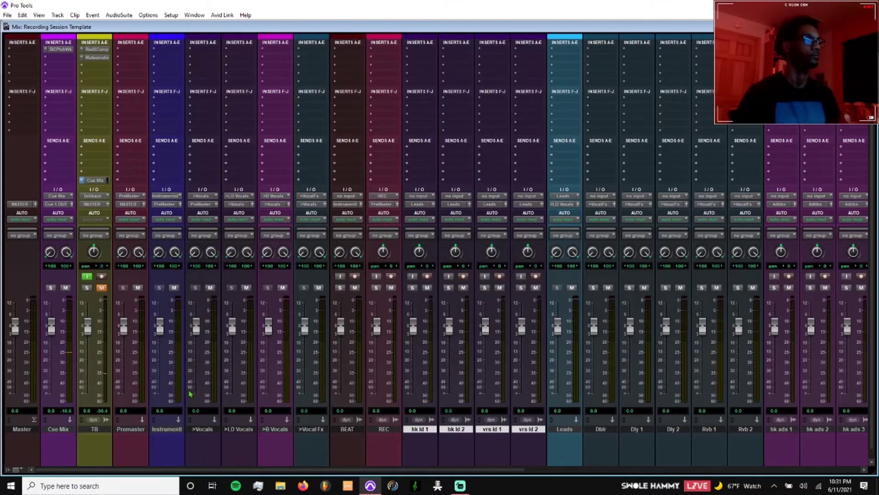
scroll(189, 372, "right", 3)
scroll(188, 372, "right", 3)
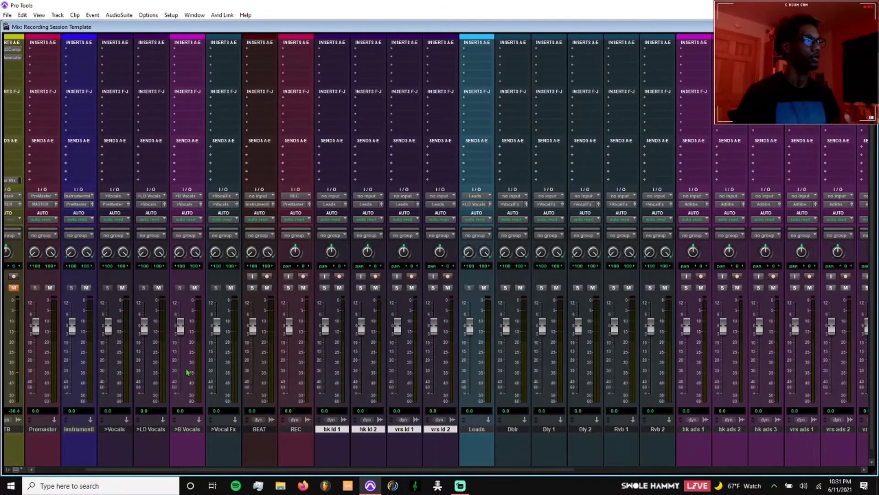
scroll(188, 373, "right", 5)
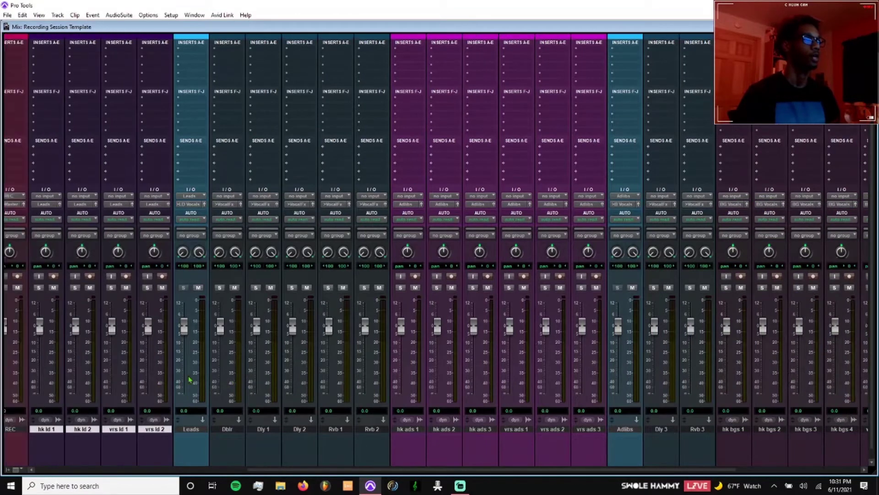
scroll(522, 211, "right", 3)
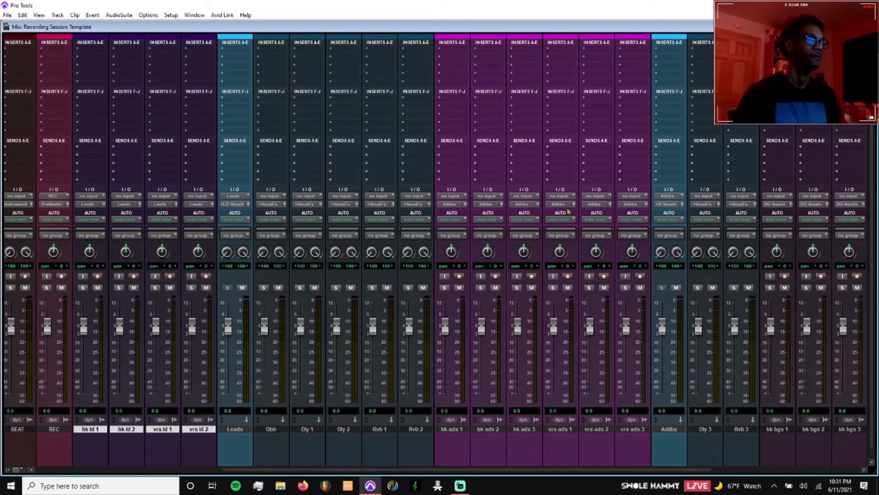
scroll(583, 228, "right", 2)
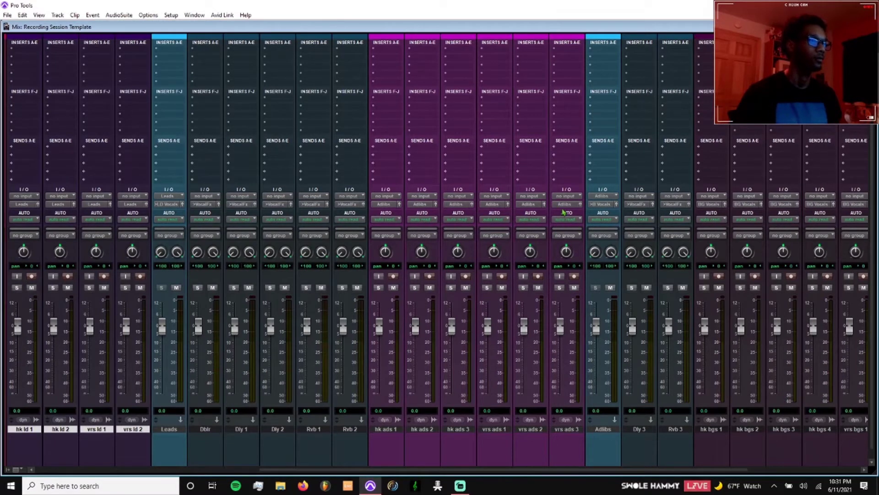
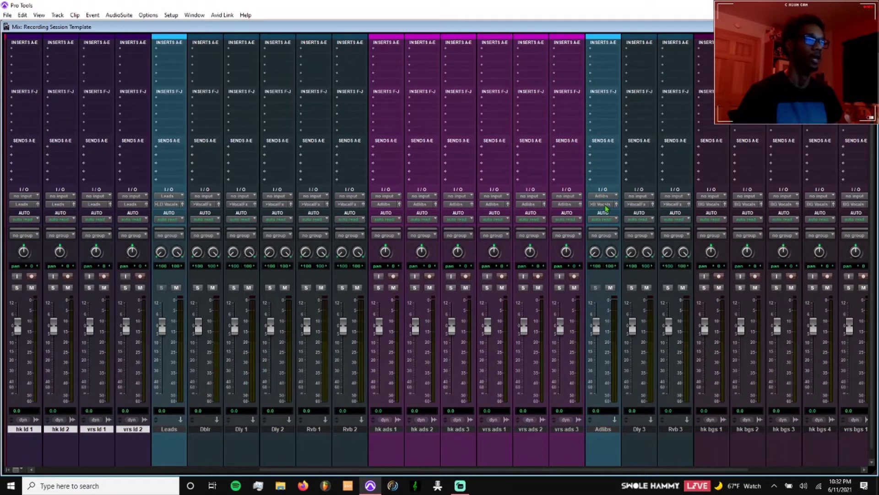
scroll(605, 208, "left", 10)
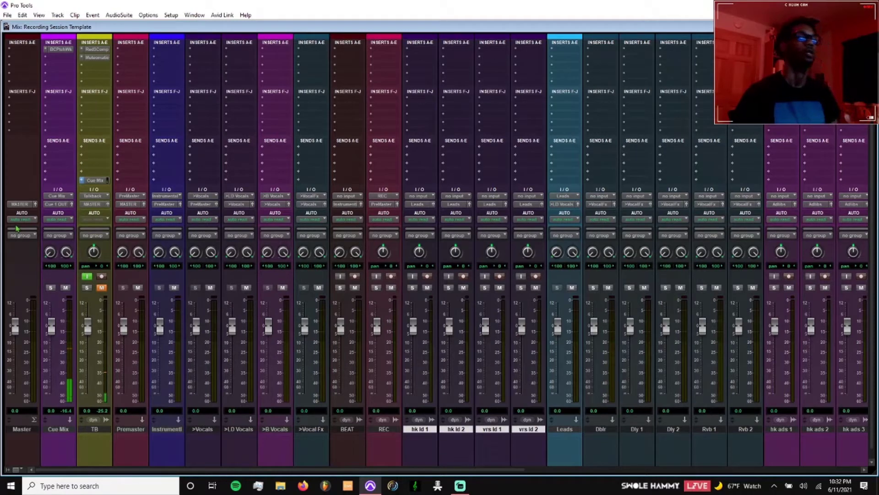
scroll(16, 228, "right", 10)
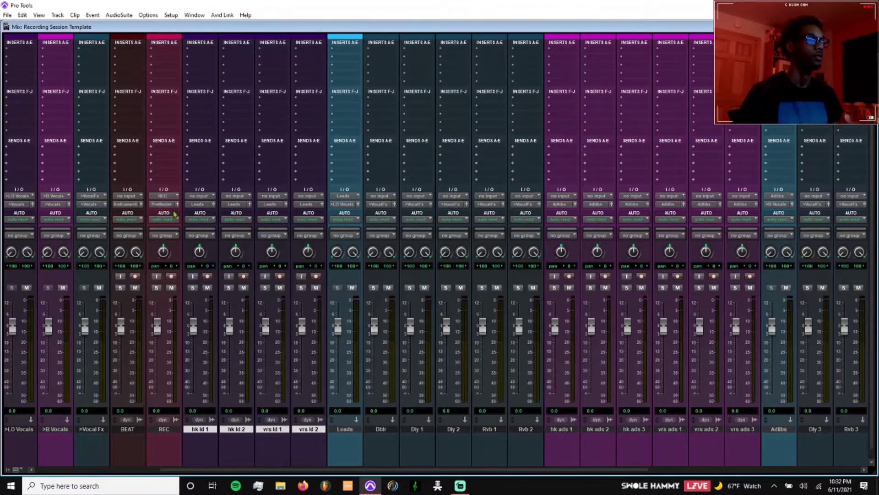
scroll(294, 265, "left", 5)
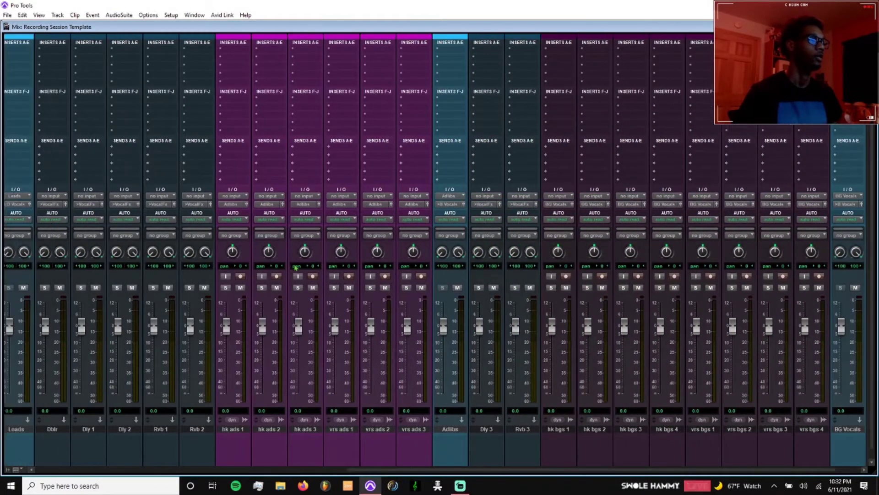
scroll(355, 270, "right", 5)
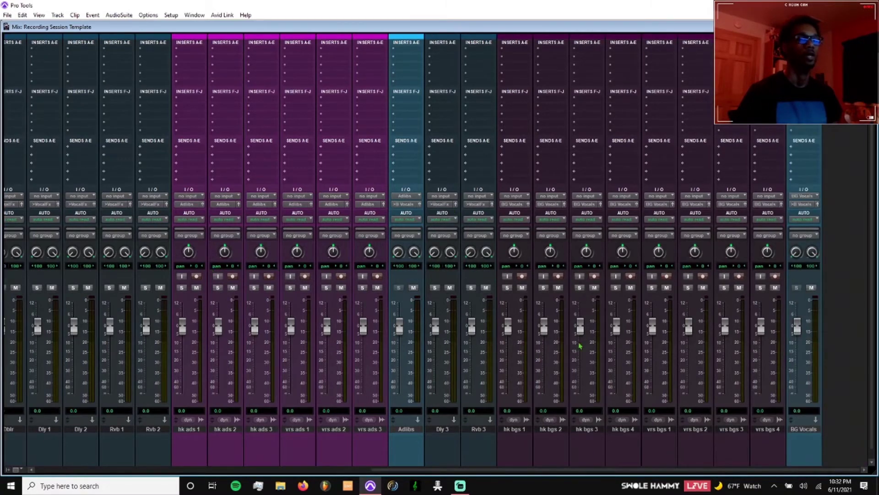
- Switch the TB track's input monitoring off and back on
scroll(474, 335, "left", 10)
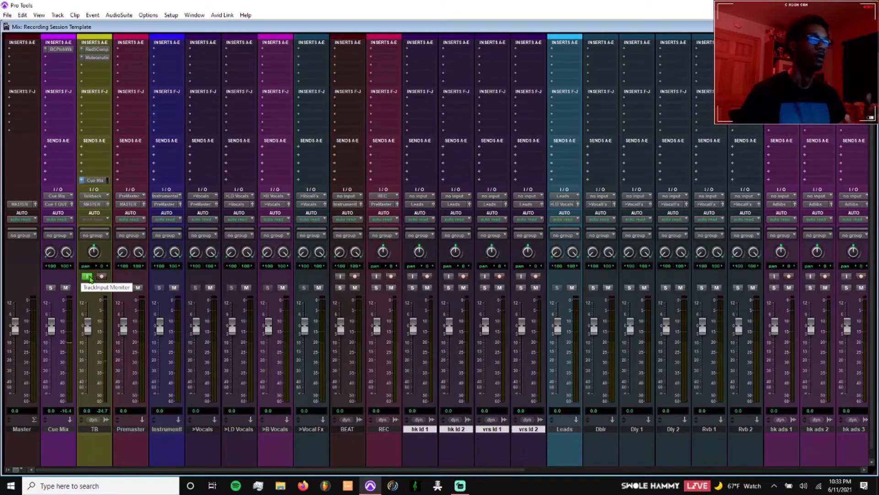
left_click(88, 277)
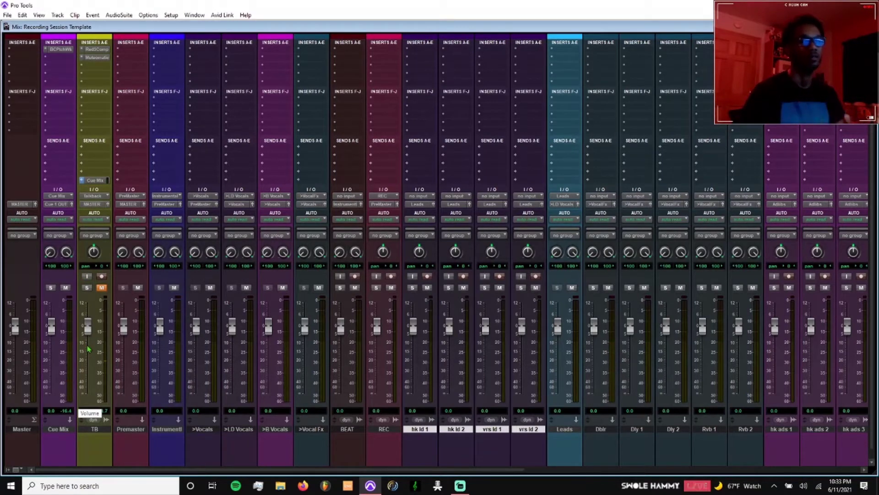
left_click(87, 276)
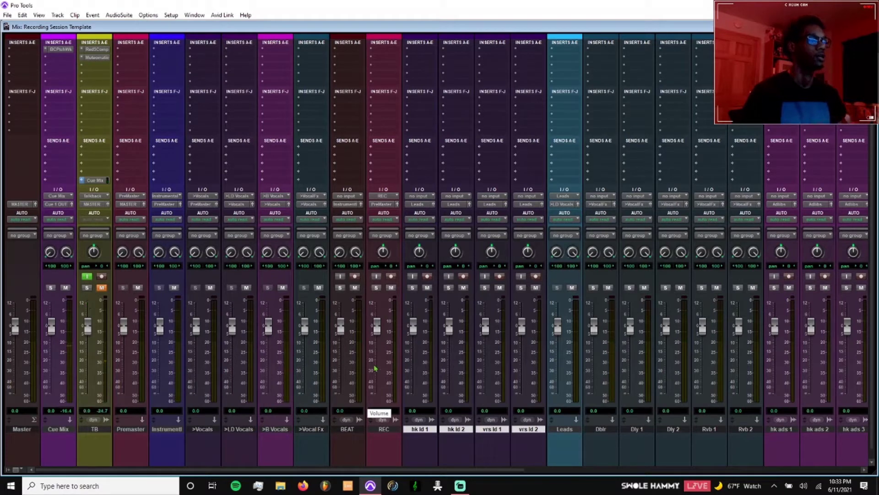
- Turn on input monitoring for the REC track in the mixer
left_click(376, 276)
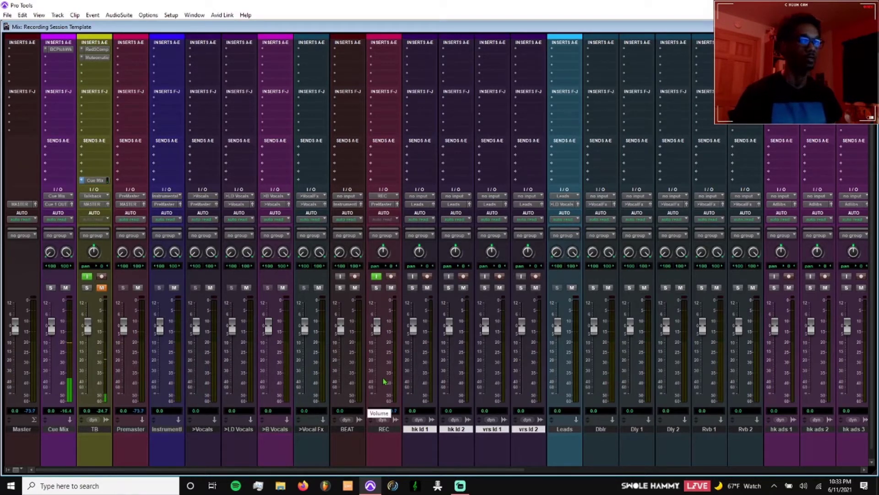
- In the Edit window, enlarge the BEAT track by one height size and return the playhead to the session start
key("ctrl+equal")
scroll(284, 256, "down", 4)
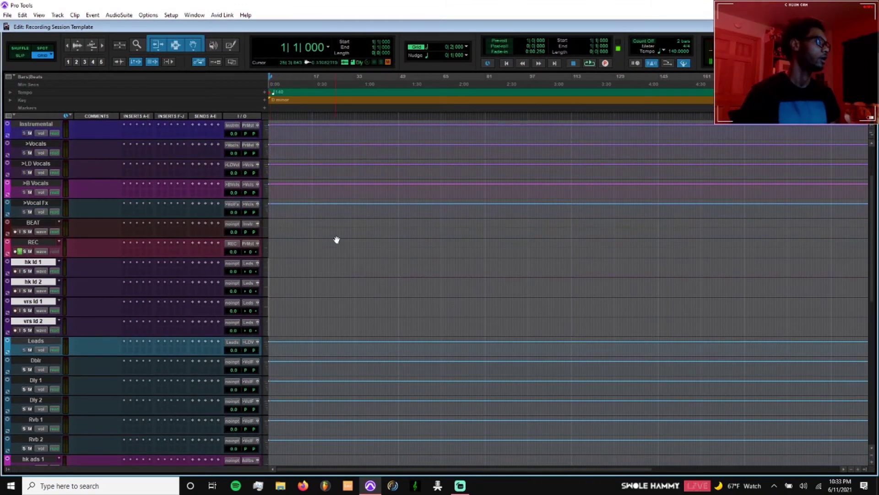
left_click(300, 223)
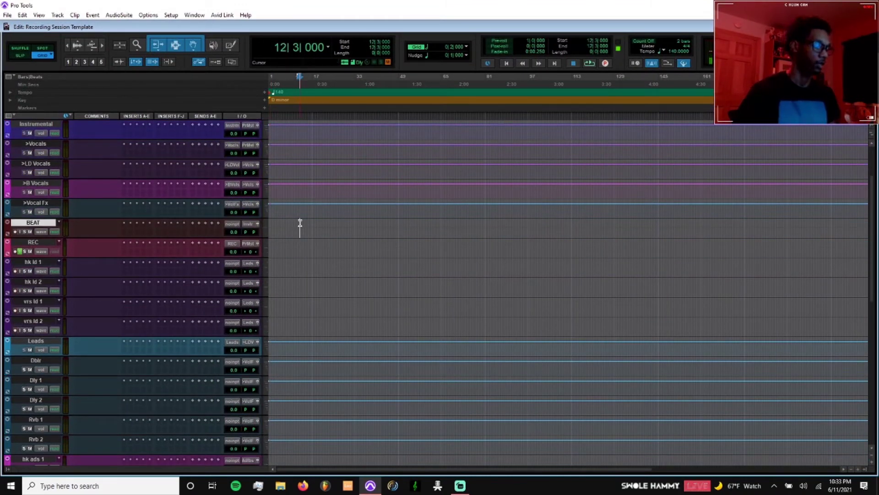
key("super+Up")
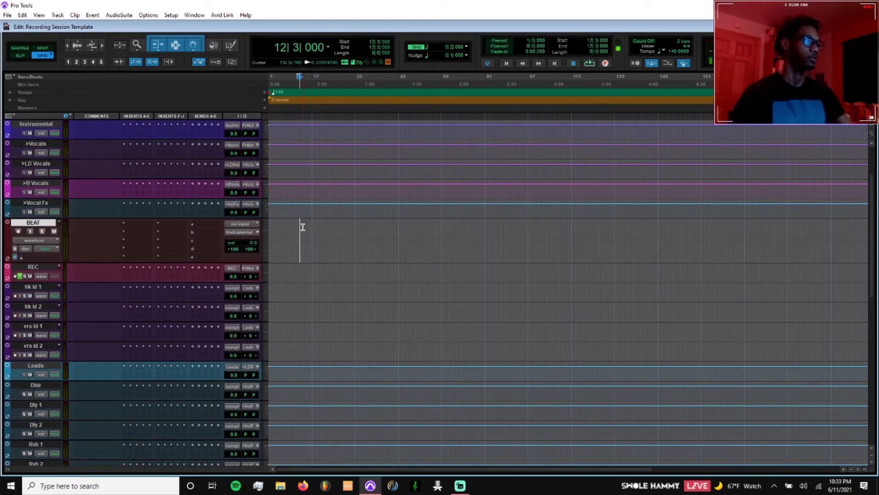
scroll(301, 230, "up", 1)
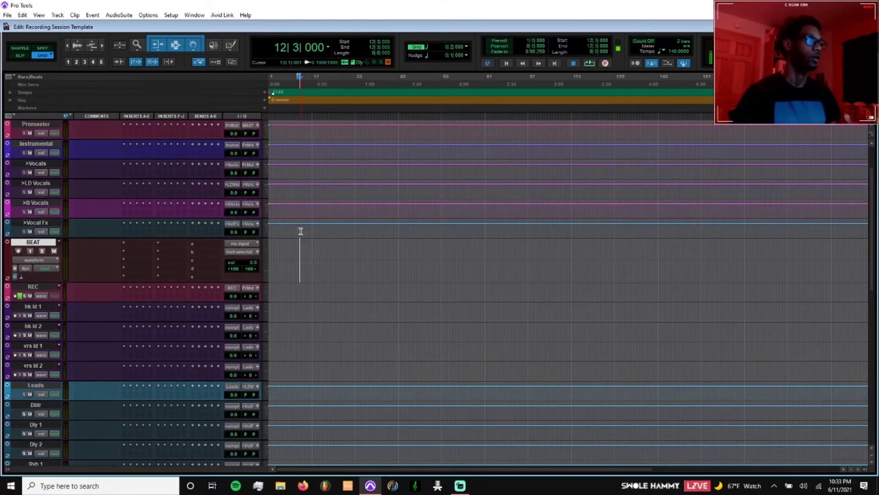
scroll(301, 232, "down", 6)
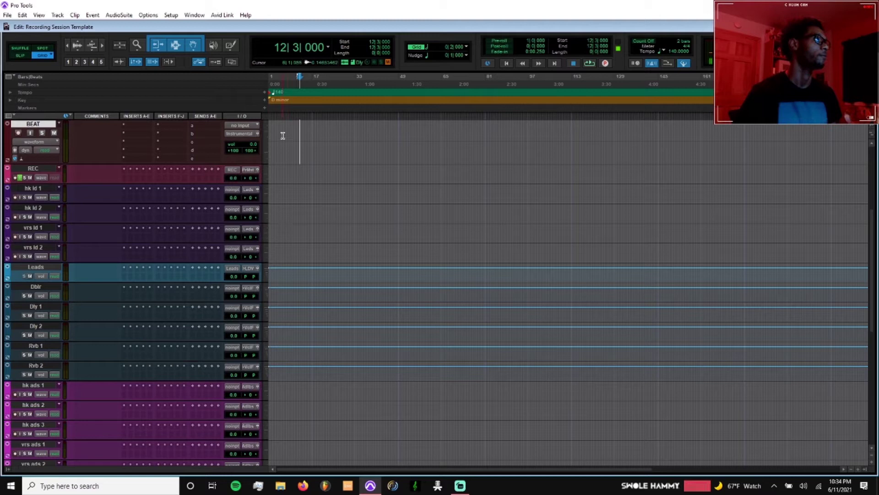
key("Return")
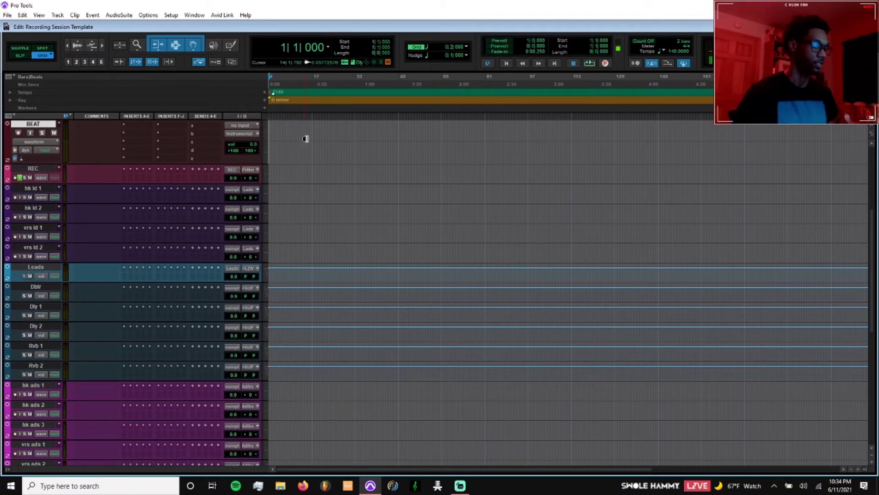
- Cycle the BEAT track through larger and smaller track heights and bring it back to its starting size
key("super+Up")
key("super+Down")
key("super+Down")
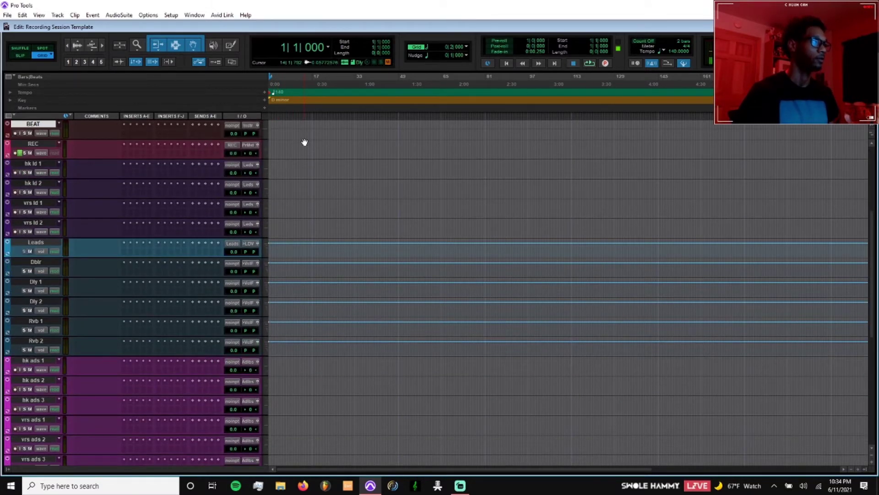
key("super+Down")
key("super+Down")
key("super+Up")
key("super+Up")
key("super+Up")
key("super+Up")
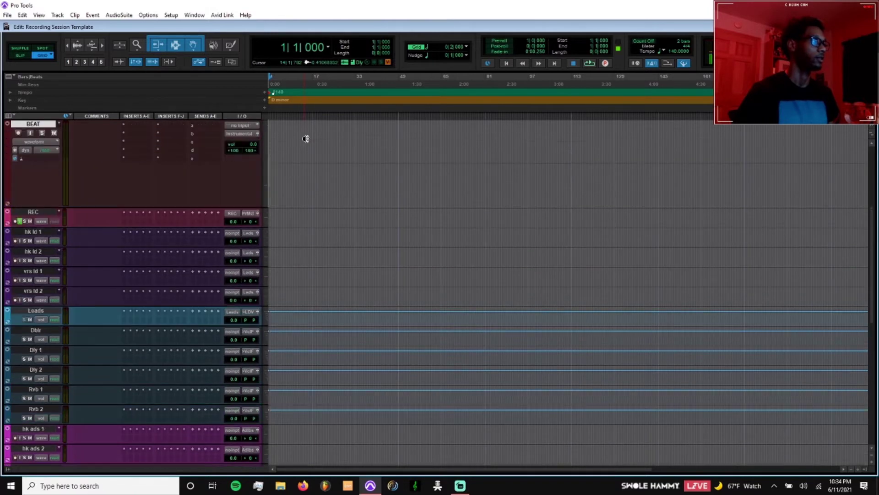
key("super+Down")
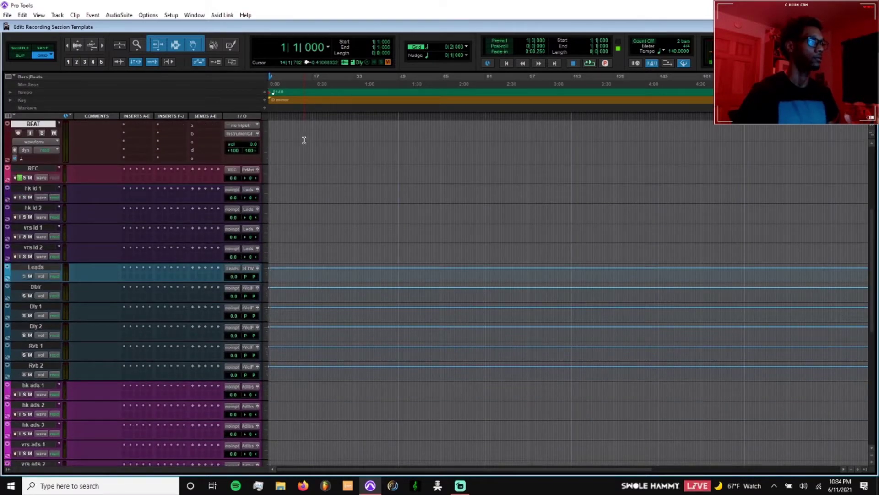
key("super+Down")
key("super+Up")
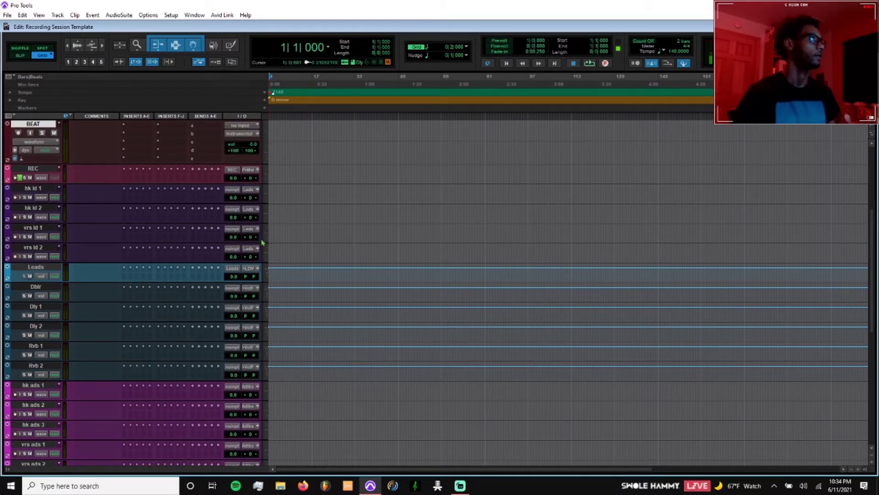
- Record-enable the REC track and view the available record modes, keeping QuickPunch selected
left_click(287, 170)
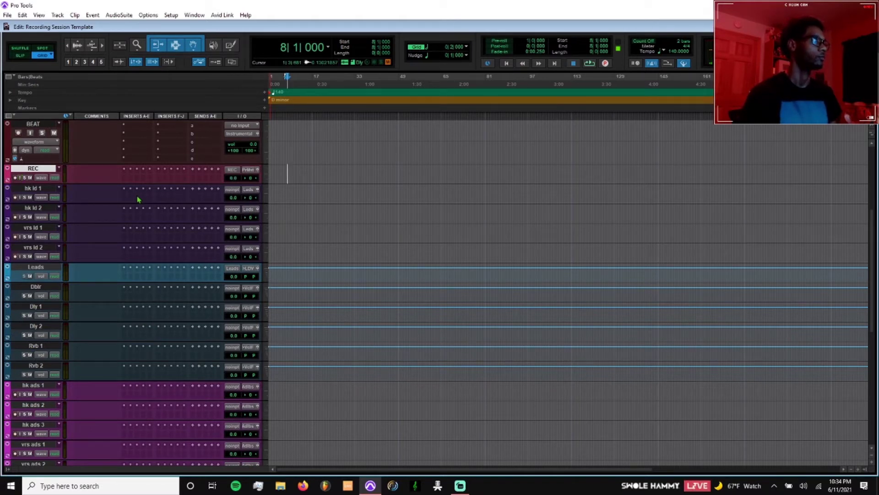
key("ctrl+space")
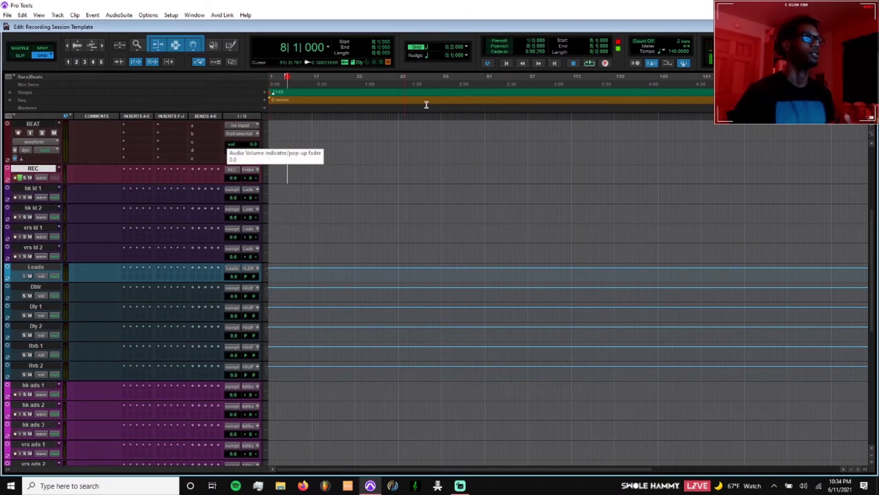
right_click(606, 67)
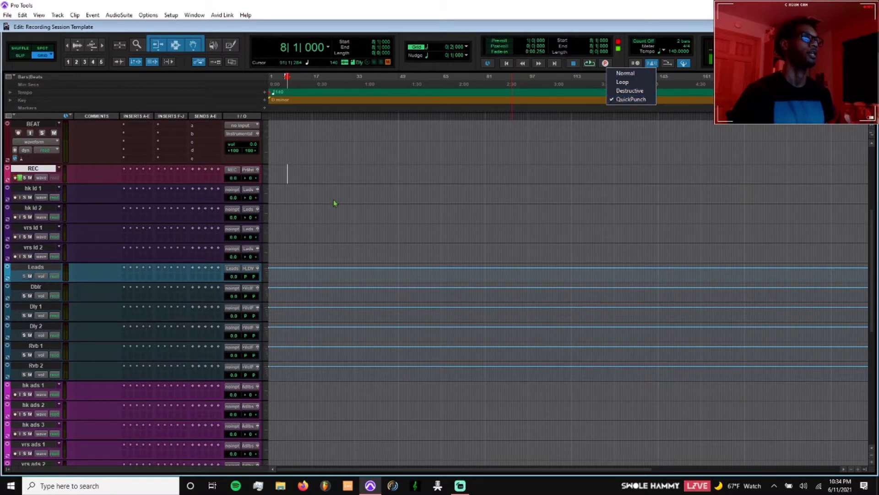
left_click(285, 175)
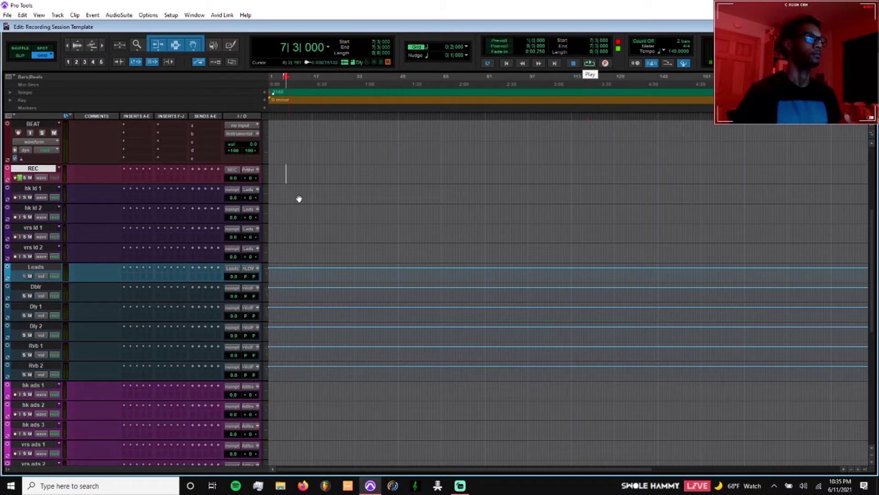
scroll(295, 202, "down", 3)
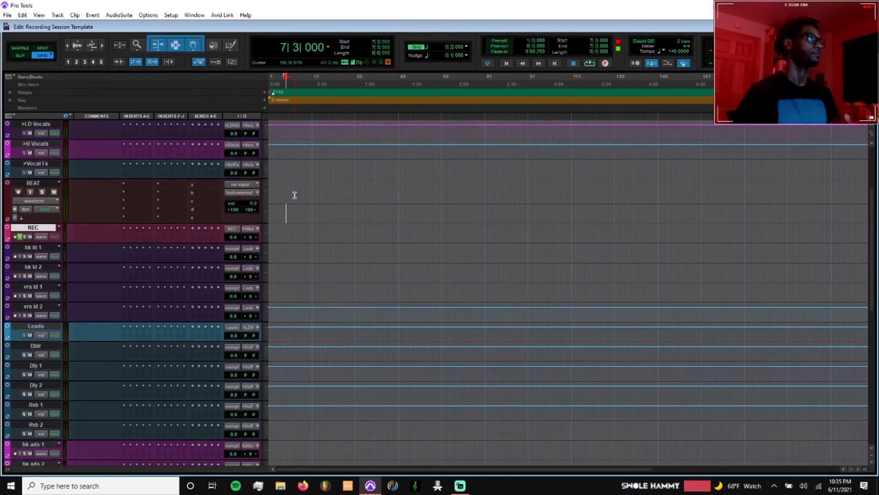
scroll(294, 194, "up", 2)
scroll(294, 196, "down", 2)
scroll(295, 196, "up", 2)
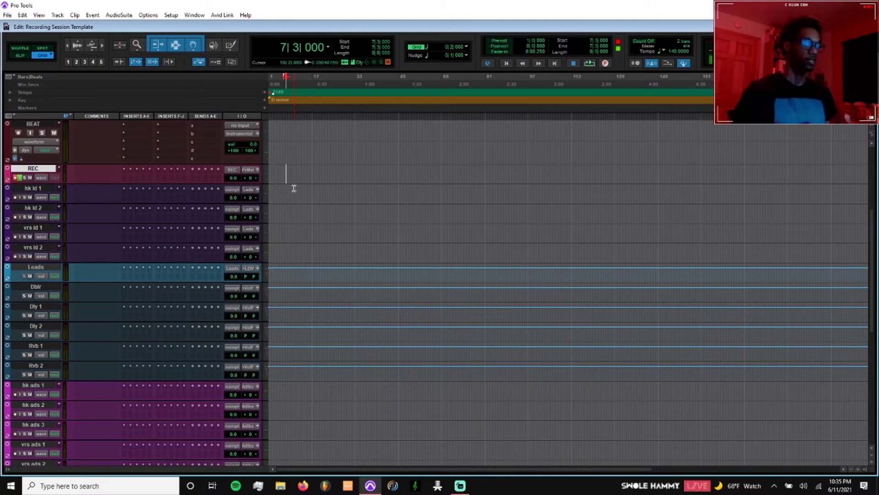
- Check the Cue Mix track's hardware output assignment in the mixer without changing it
key("ctrl+equal")
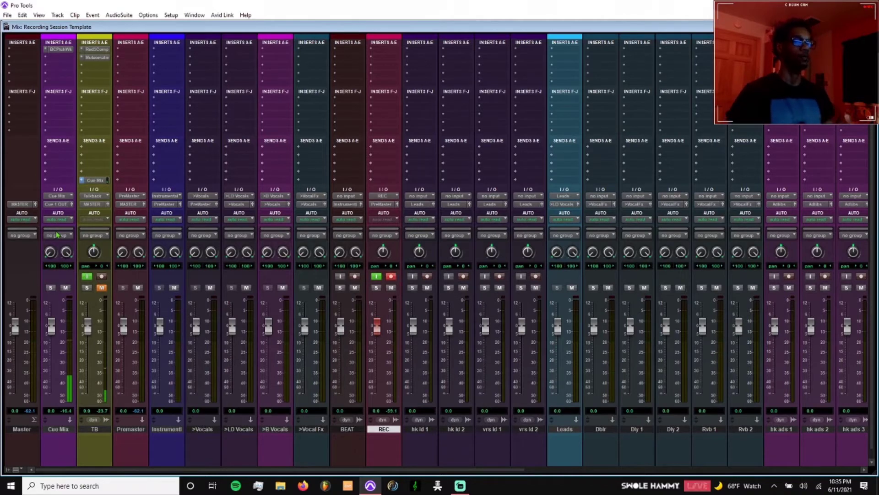
left_click(63, 204)
mouse_move(85, 234)
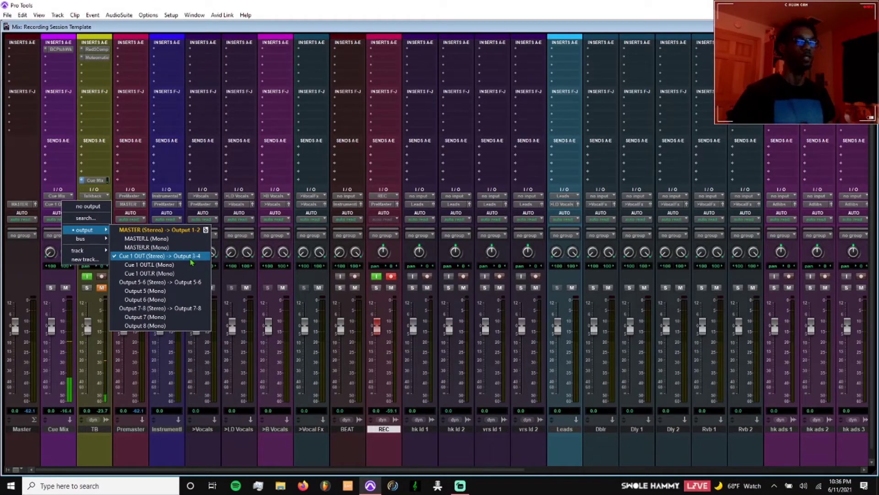
left_click(120, 356)
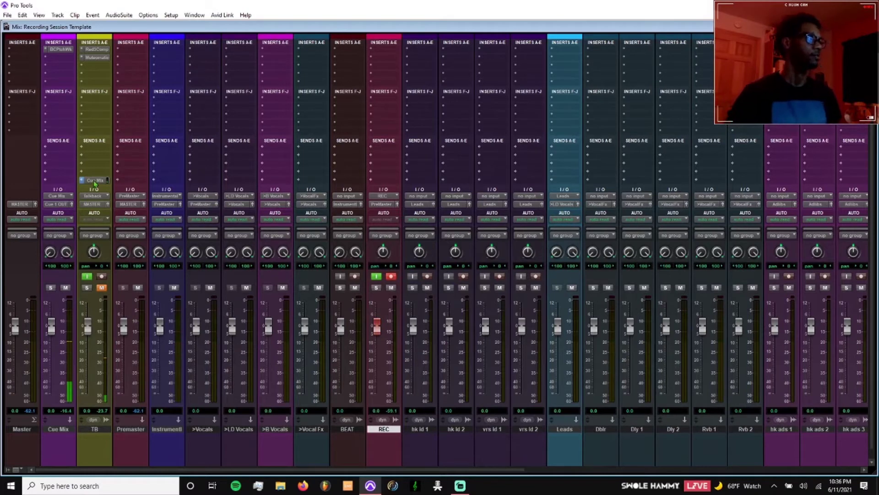
- Copy the TB track's Cue Mix send to the Instrumental, >Vocals and REC tracks
left_click_drag(95, 183, 169, 183)
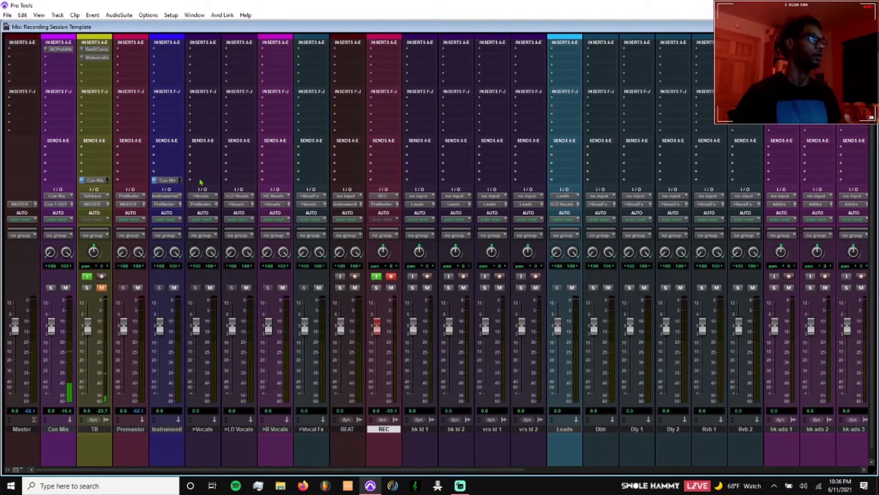
left_click_drag(167, 180, 200, 189)
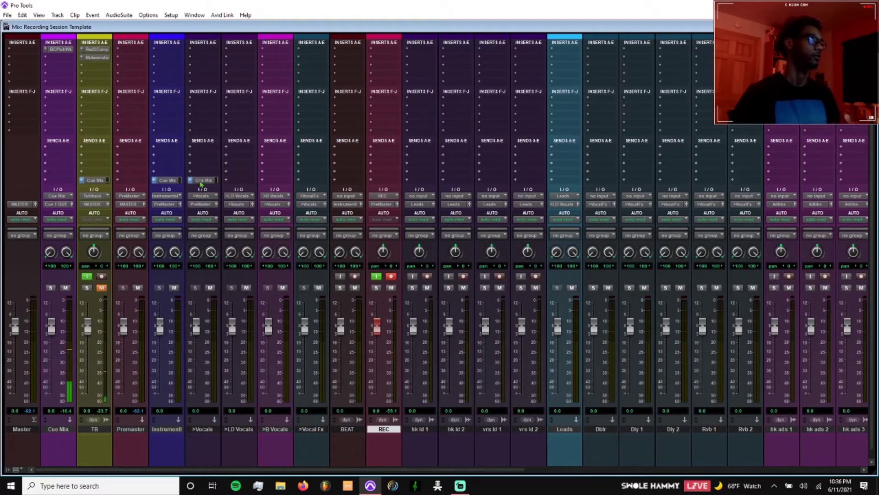
left_click_drag(203, 180, 384, 180)
key("shift+r")
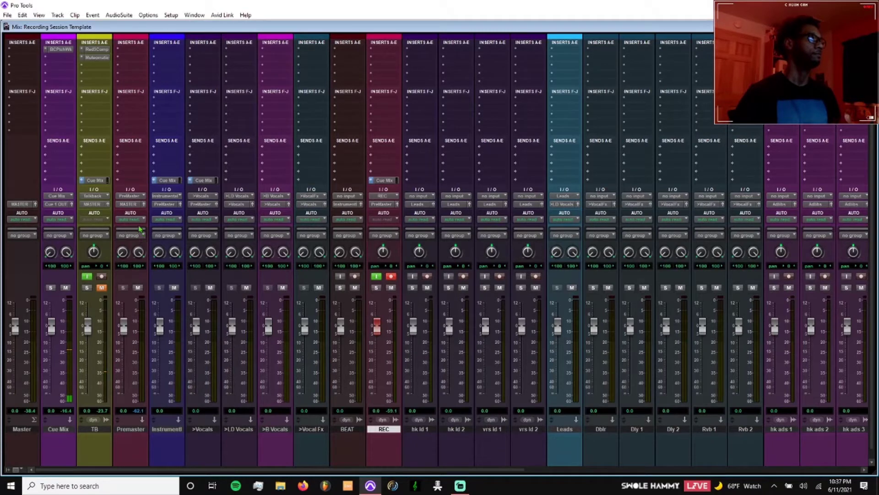
- Center the pan of the REC track's Cue Mix send and move its send window clear of the other sends
left_click(385, 180)
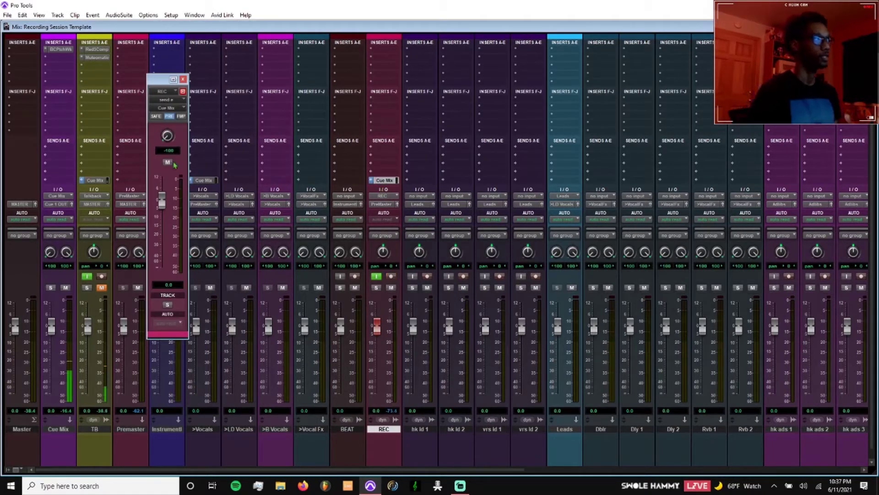
left_click(168, 136, "alt")
left_click_drag(163, 83, 306, 80)
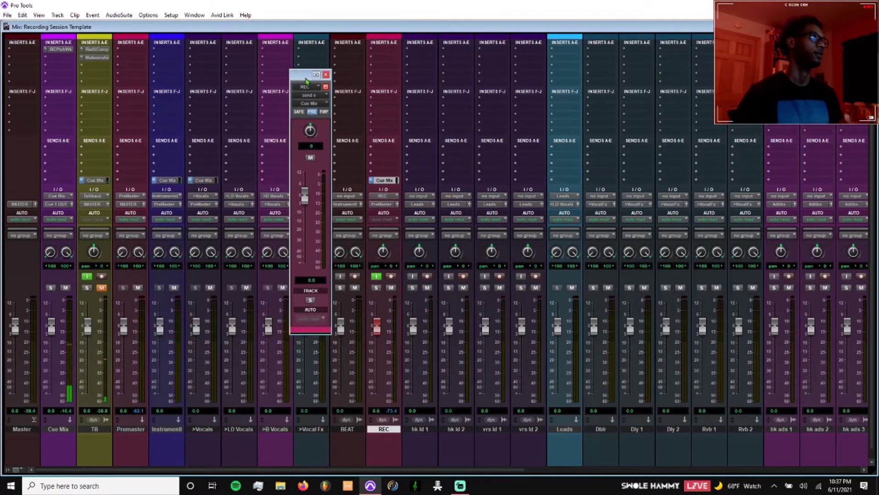
- Inspect the Cue Mix send settings of the >Vocals, Instrumental and TB tracks, and return to the REC track's send
left_click(206, 180)
left_click(168, 181)
left_click(94, 180)
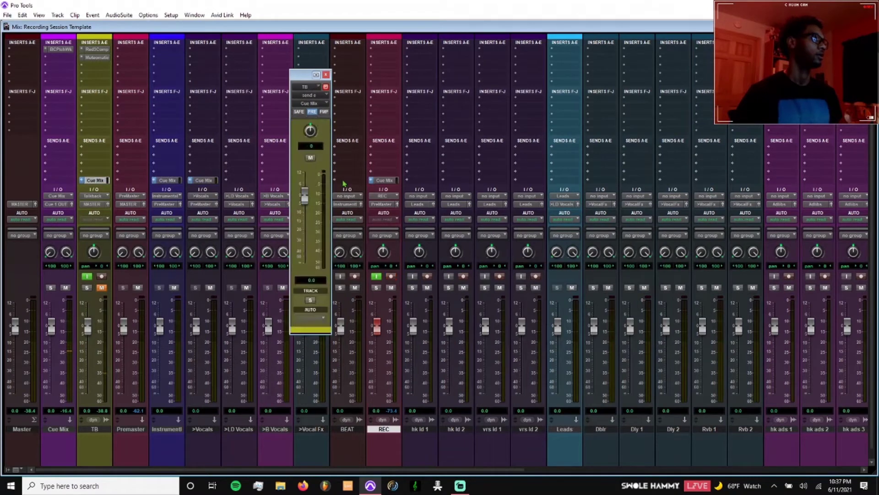
left_click(387, 181)
left_click_drag(301, 78, 301, 93)
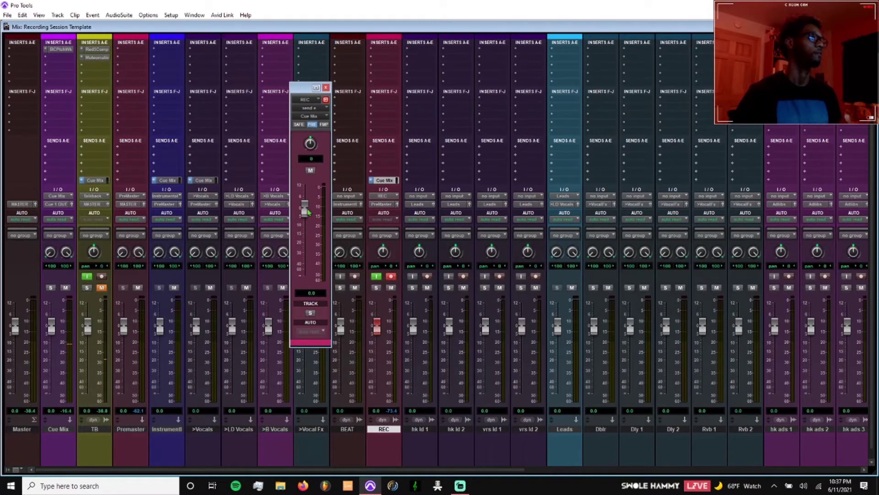
- Try lower levels down to about -8.9 dB on the REC track's Cue Mix send and reset it to 0.0 dB
left_click_drag(304, 211, 305, 227)
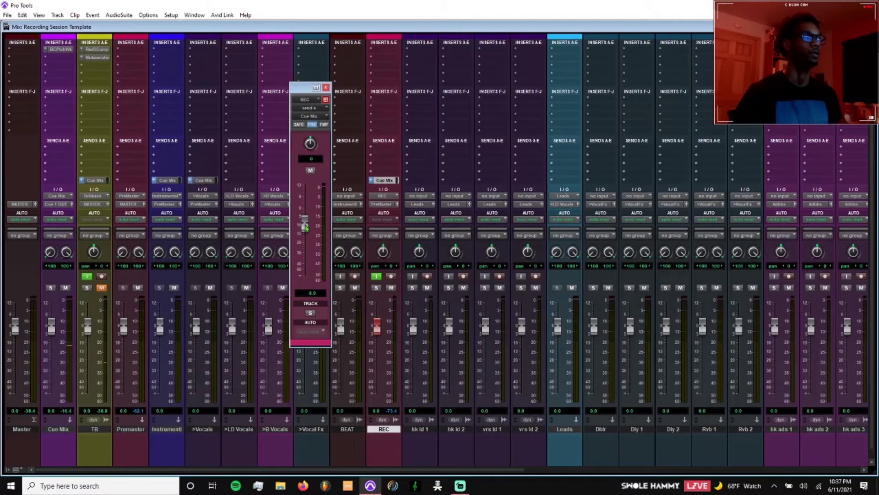
left_click_drag(306, 227, 306, 219)
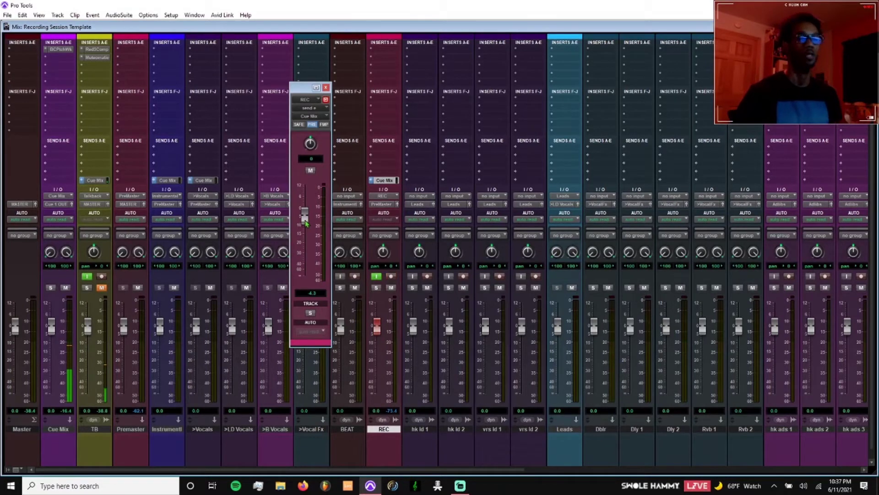
left_click_drag(306, 223, 306, 230)
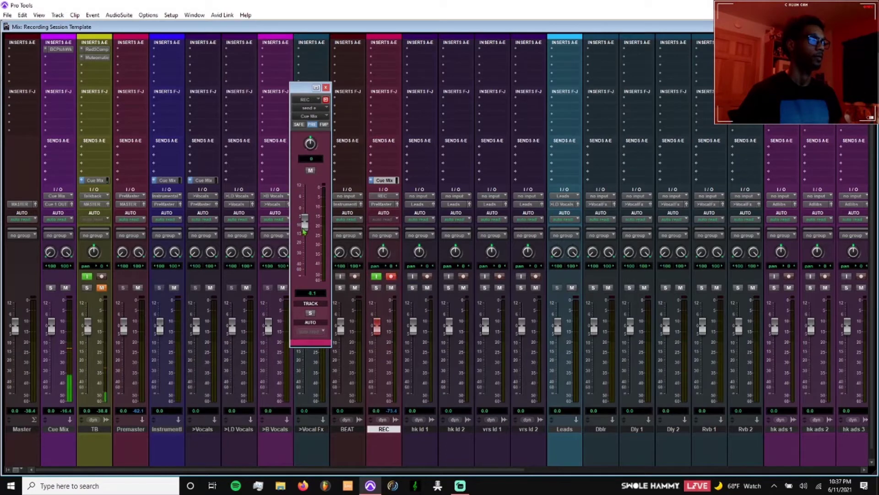
left_click_drag(304, 226, 305, 224)
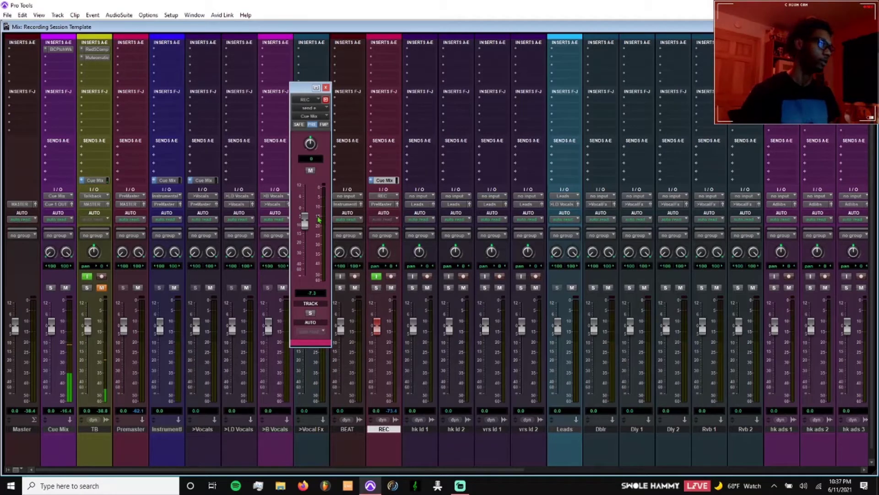
left_click_drag(305, 221, 305, 217)
left_click(304, 217, "alt")
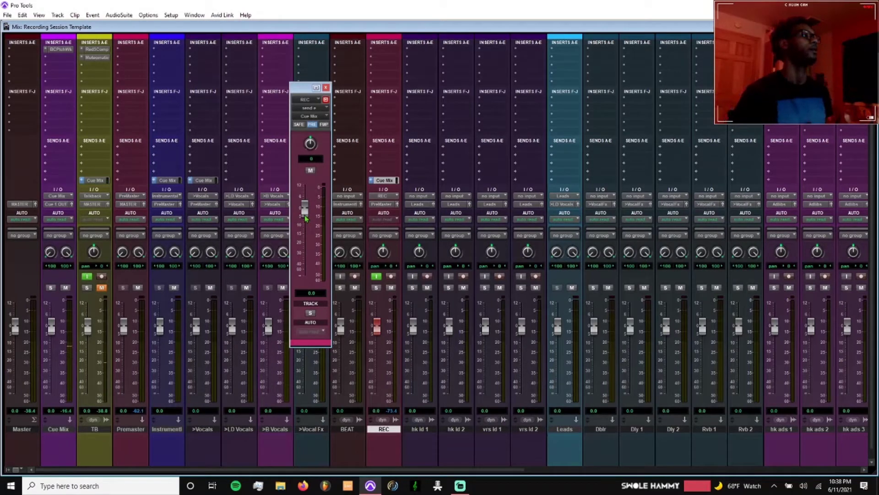
- Raise the REC track's Cue Mix send to +12.0 dB, reset it to 0.0 dB, and mute and unmute the send
left_click_drag(306, 219, 305, 190)
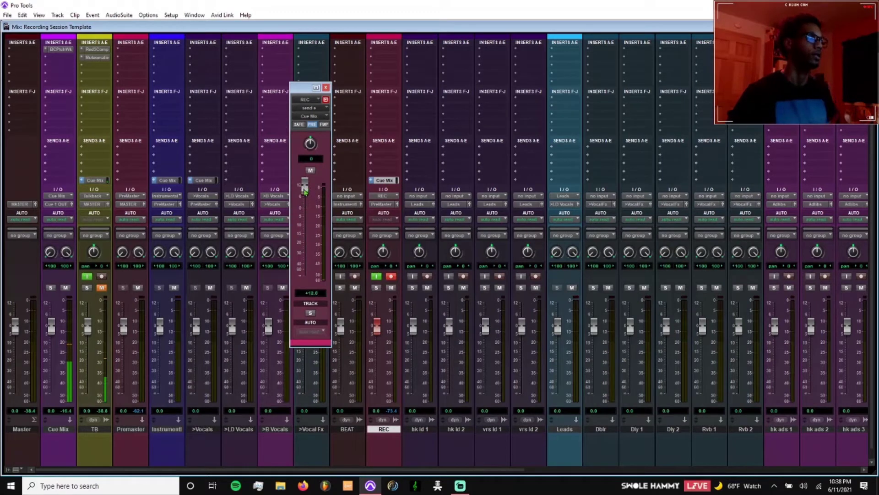
left_click(305, 189, "alt")
left_click(310, 171)
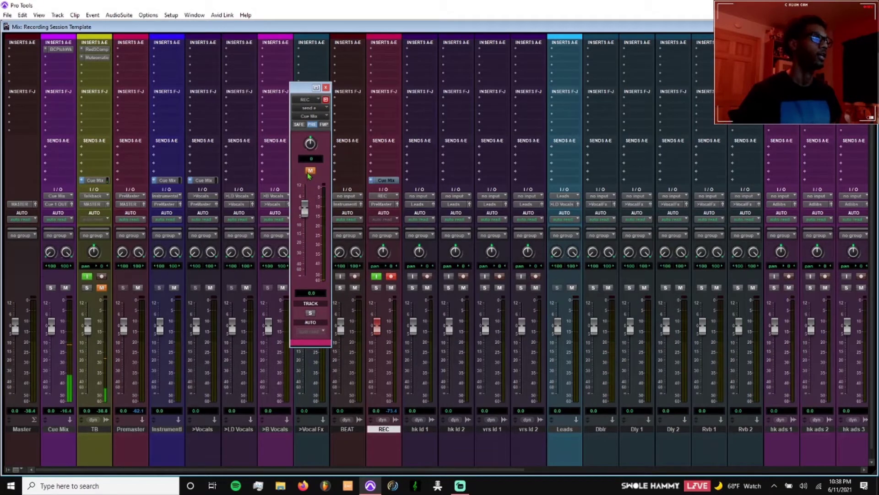
left_click(310, 170)
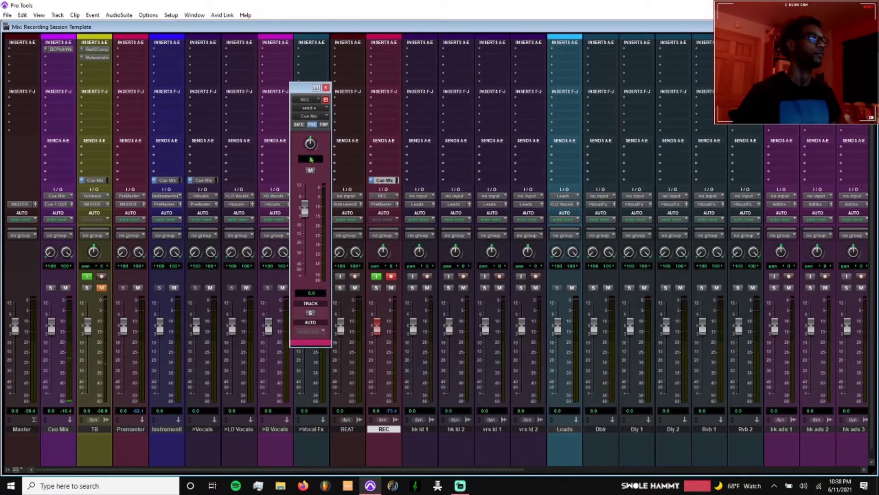
- Try panning the REC track's Cue Mix send and lowering it to about -5.0 dB, reset both, and close the send window
left_click_drag(314, 208, 305, 160)
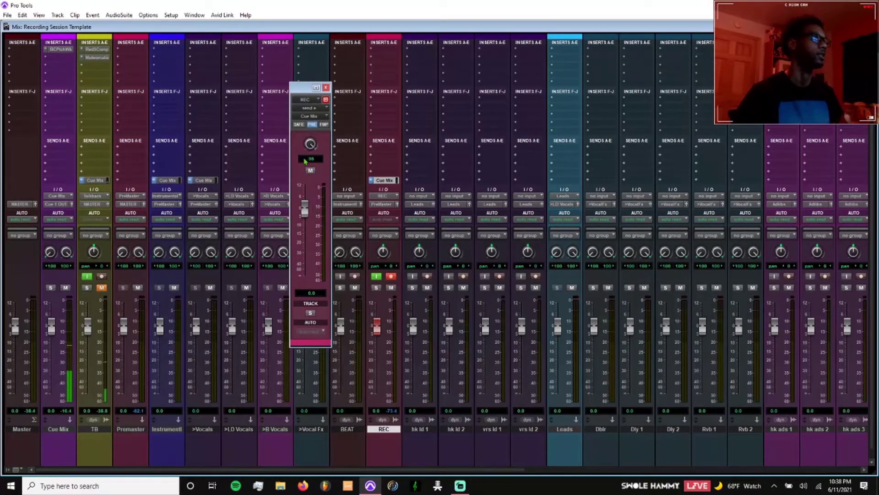
left_click(313, 145, "alt")
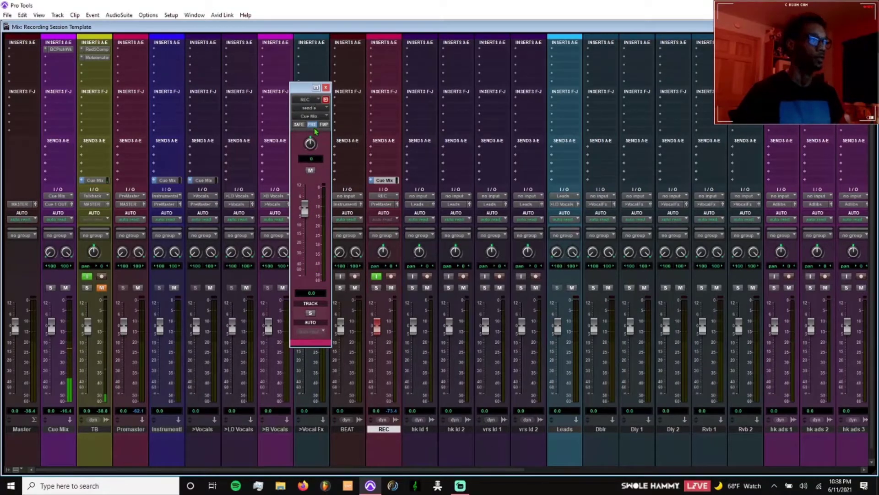
left_click_drag(305, 208, 310, 219)
left_click(306, 216, "alt")
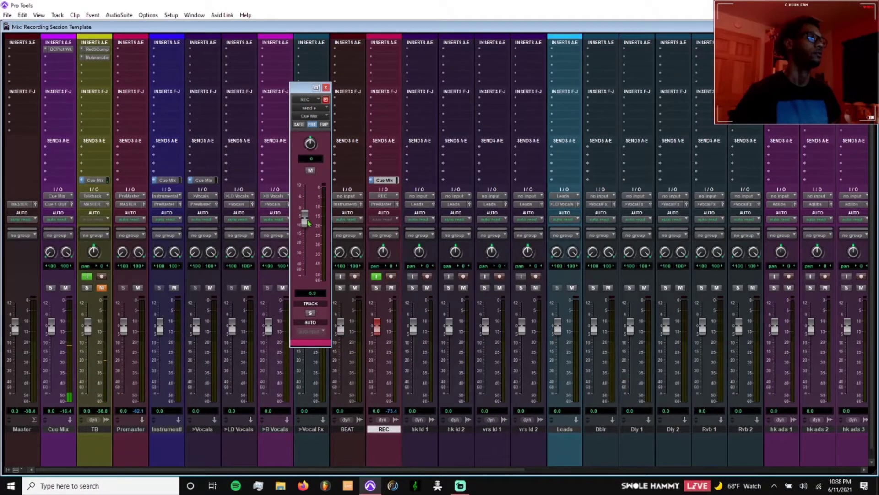
left_click(325, 88)
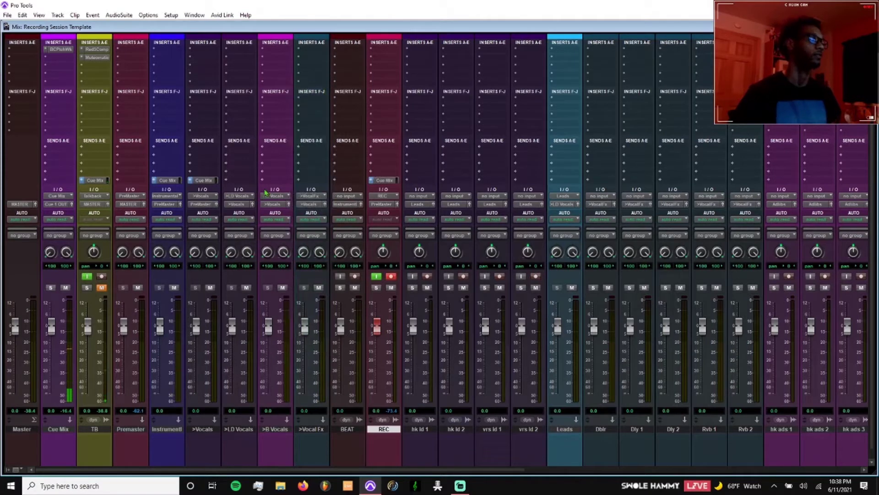
- Try lower levels on the Instrumental and >Vocals Cue Mix sends, reset each to 0.0 dB, and close the send window
left_click(168, 180)
mouse_move(304, 222)
left_mouse_down()
mouse_move(305, 209)
mouse_move(304, 235)
left_mouse_up()
left_click(304, 235, "alt")
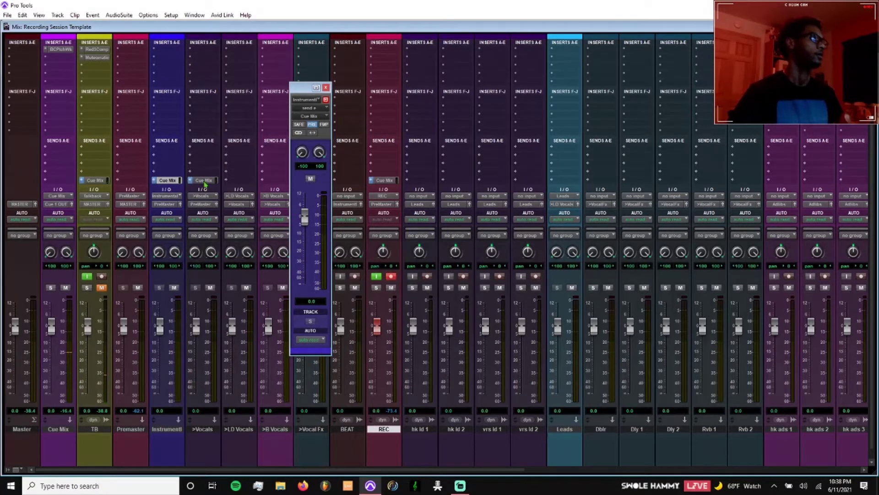
left_click(205, 183)
left_click_drag(305, 216, 309, 233)
left_click(308, 232, "alt")
left_click(325, 88)
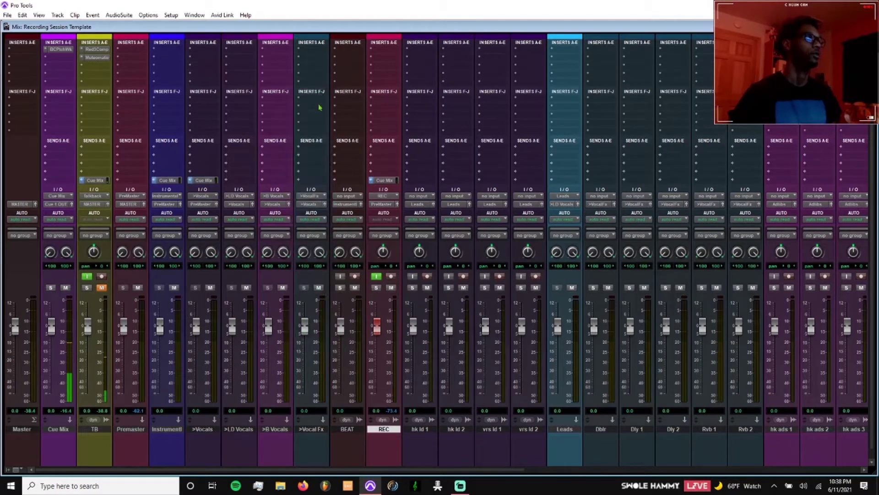
- Mute the >Vocals track's Cue Mix send and copy it to the >B Vocals and >LD Vocals tracks
left_click(205, 181)
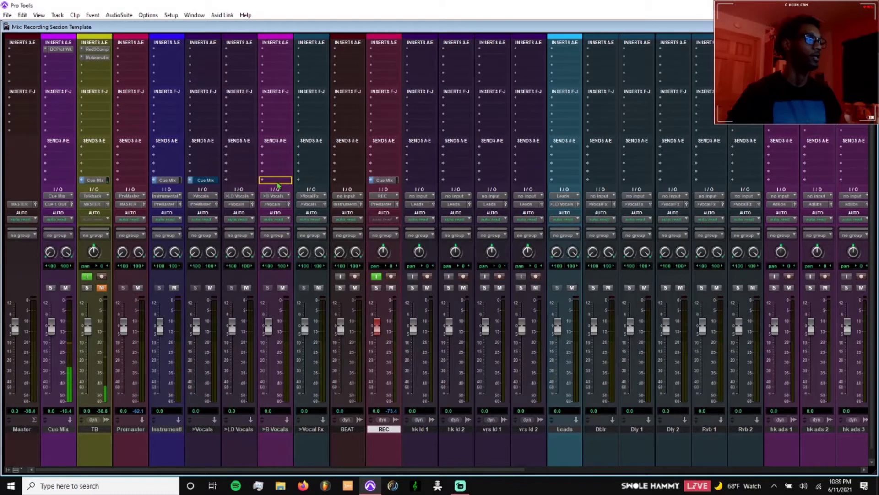
left_click_drag(275, 181, 274, 182)
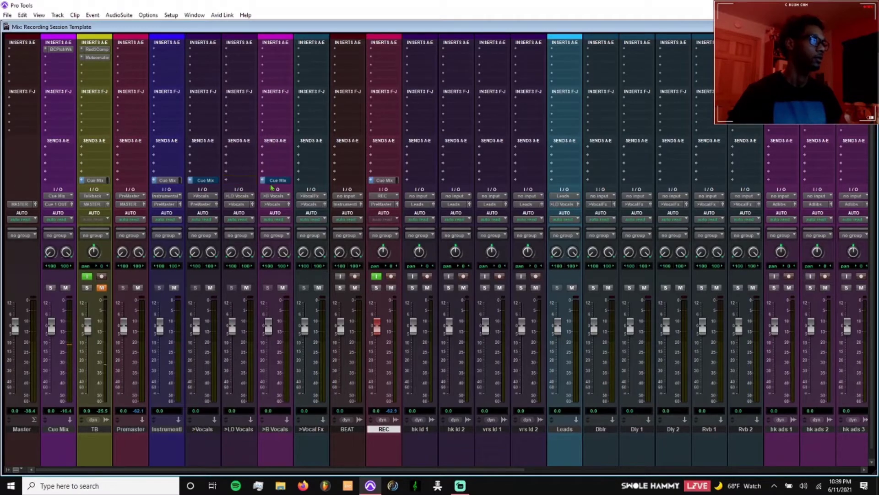
left_click_drag(271, 188, 243, 182)
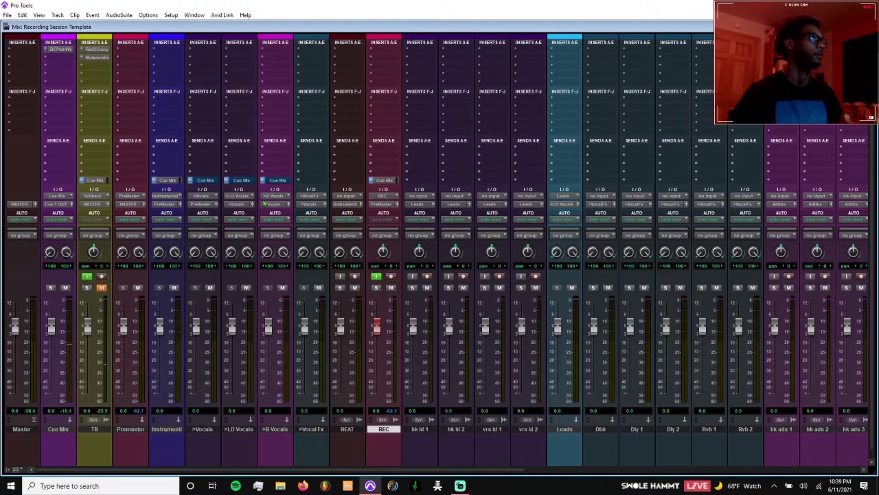
- Lower the >B Vocals track's Cue Mix send to about -7.8 dB and copy the send to the >Vocal Fx track
left_click(286, 182)
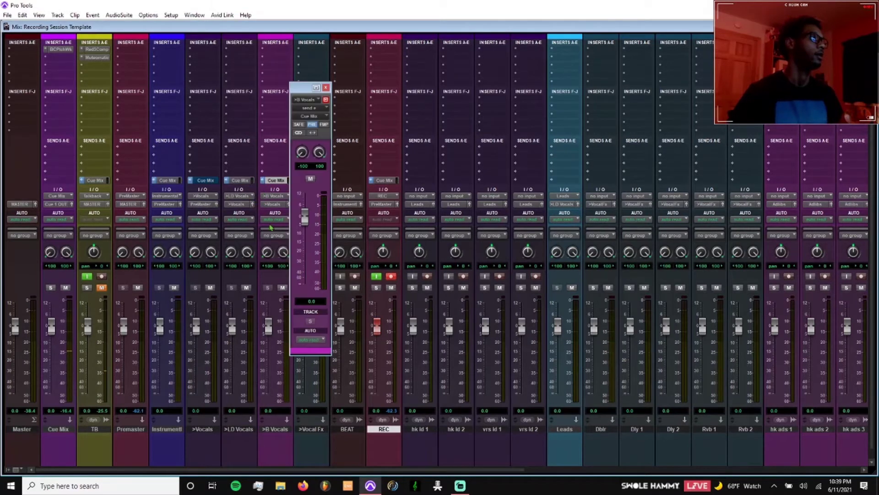
left_click_drag(305, 214, 306, 239)
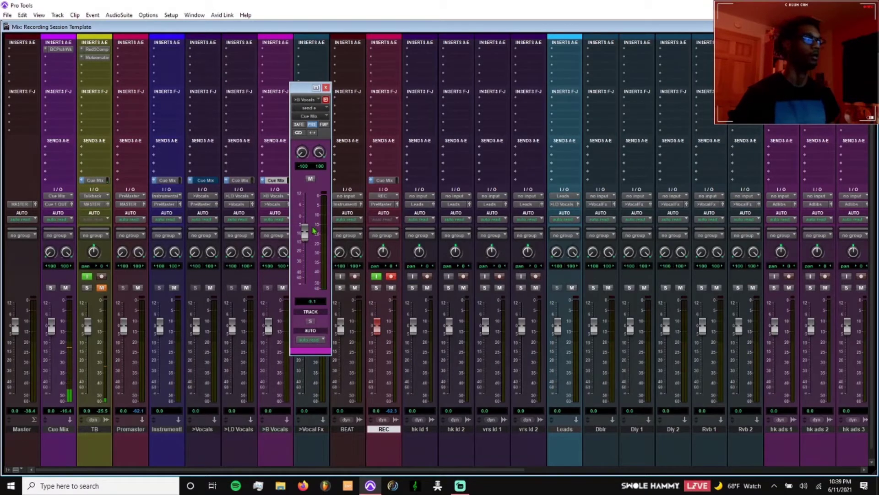
left_click_drag(305, 234, 306, 231)
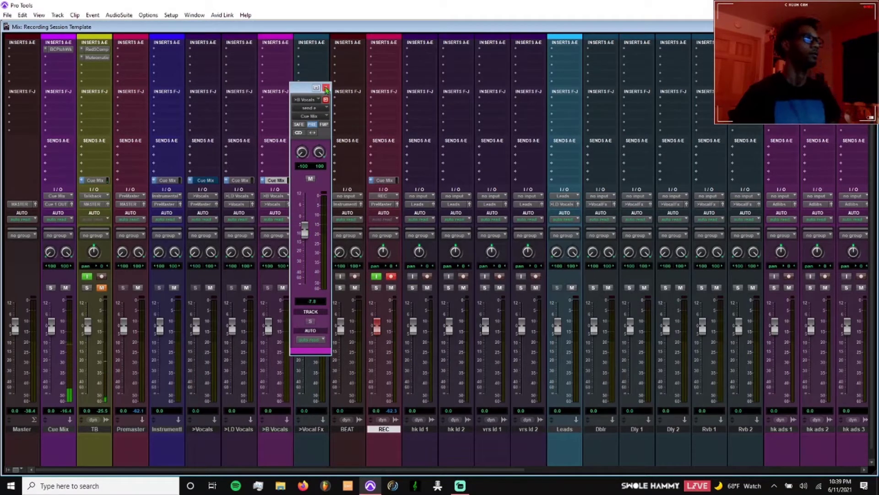
left_click(275, 181)
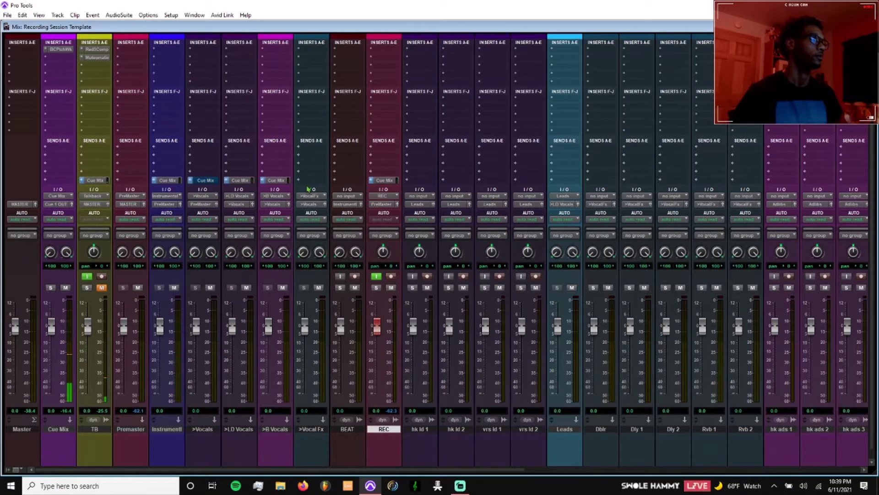
left_click_drag(305, 184, 306, 183)
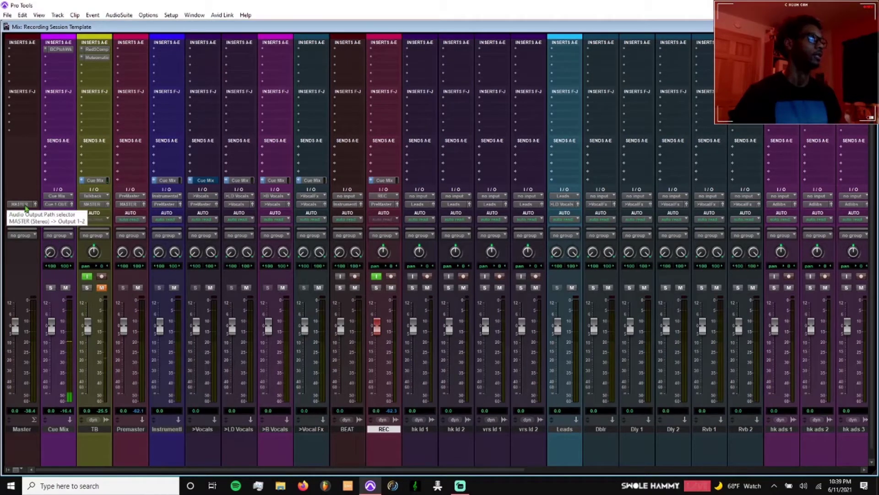
- Check the output path assigned to the Cue Mix track
left_click(56, 204)
mouse_move(106, 234)
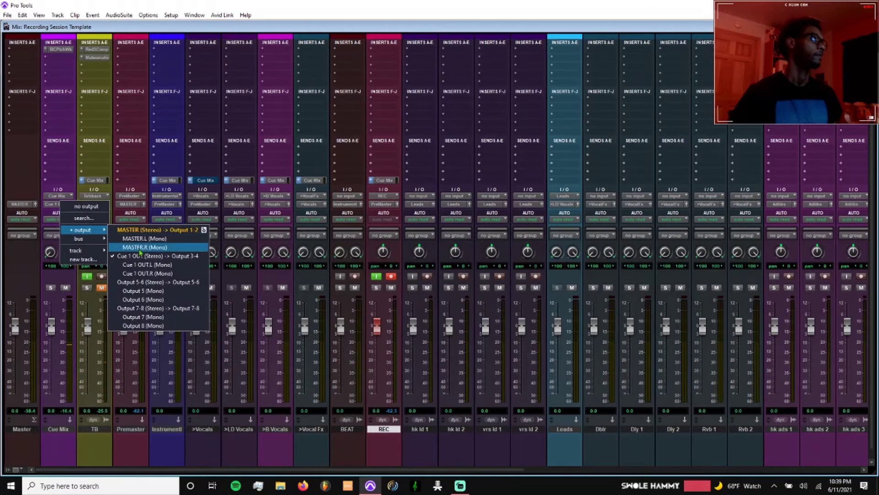
left_click(200, 261)
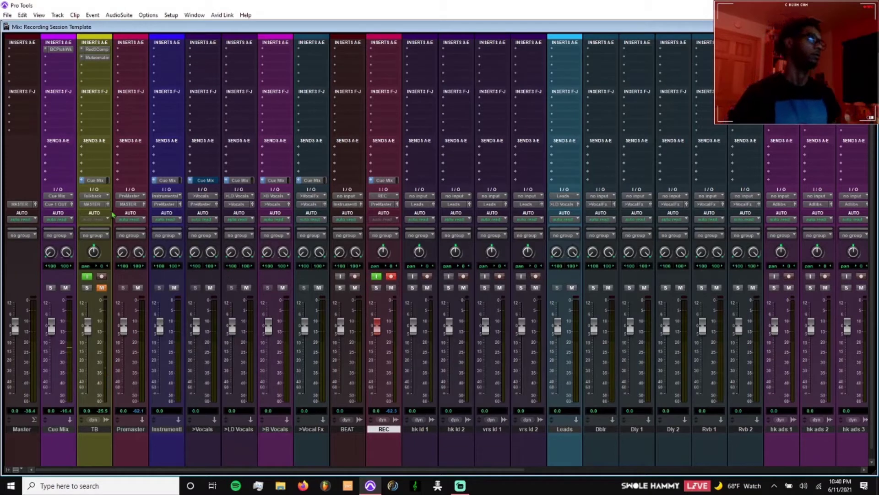
- Mute the Cue Mix sends on >LD Vocals, >B Vocals and >Vocal Fx, and unmute the one on >Vocals
left_click(232, 181, "ctrl")
left_click(284, 182, "ctrl")
left_click(311, 181, "ctrl")
left_click(203, 180, "ctrl")
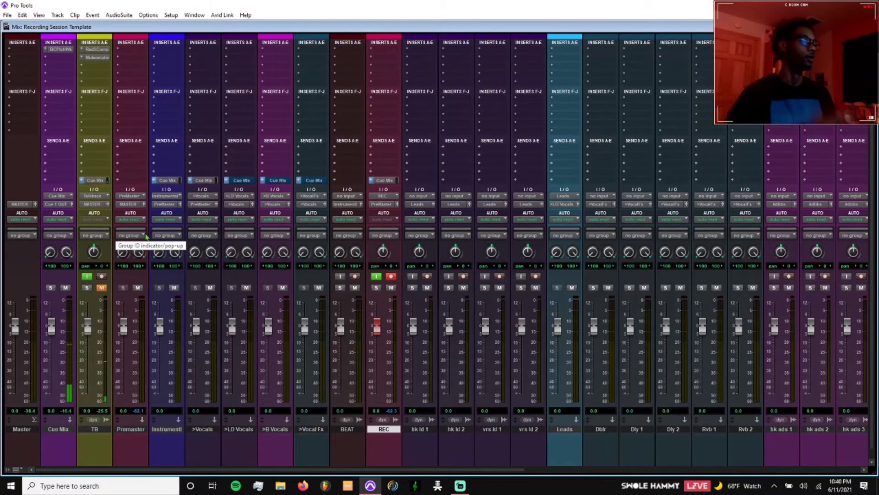
- Insert the mono Virtual Mix Rack dynamics plug-in in the REC track's first insert slot
scroll(316, 169, "right", 2)
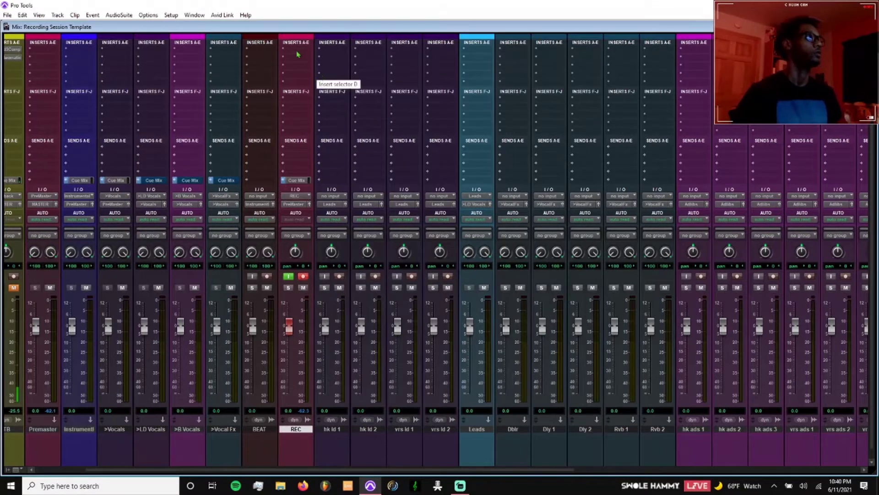
left_click(323, 51)
mouse_move(339, 76)
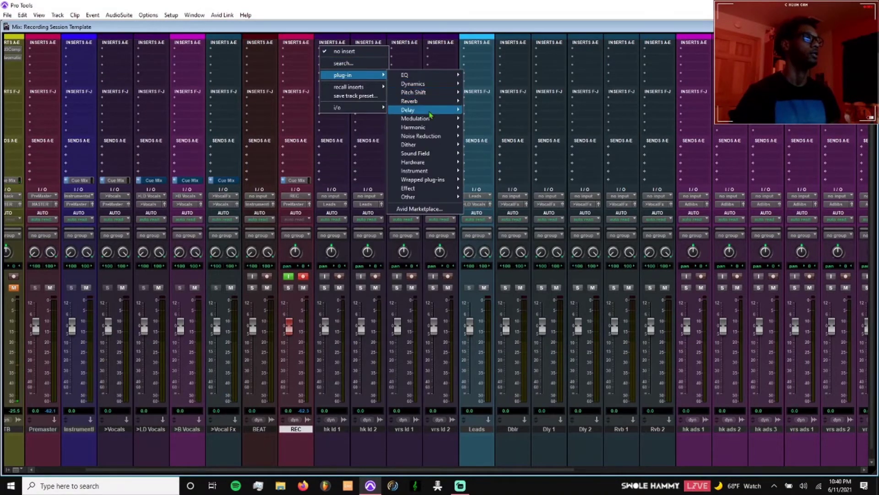
mouse_move(410, 84)
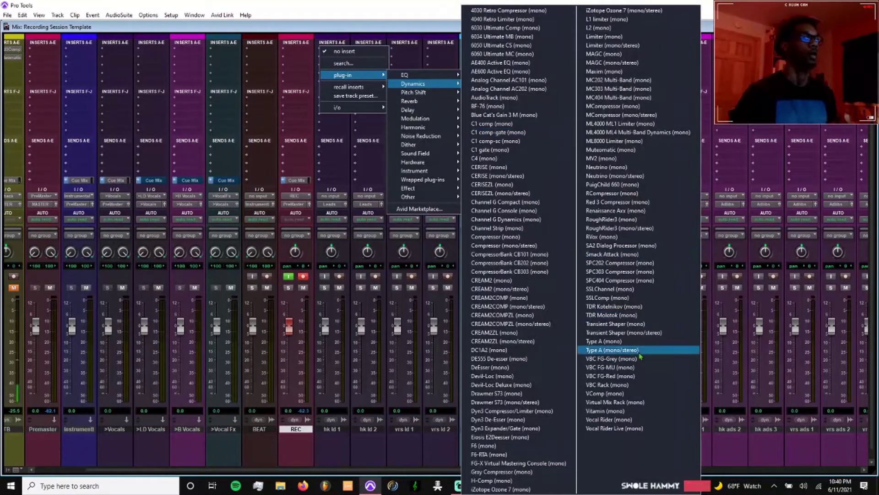
left_click(634, 402)
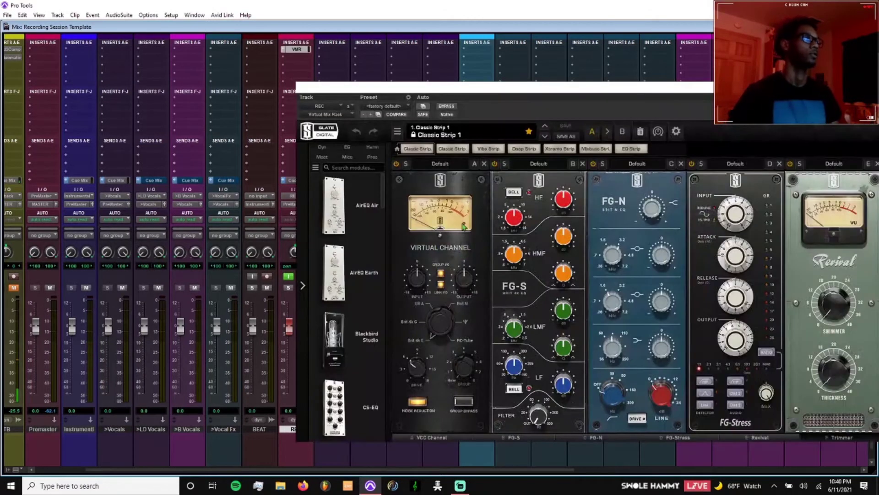
- Reposition the Virtual Mix Rack window and load its Mic Locker 1 preset
left_click_drag(439, 90, 333, 85)
left_click(315, 90)
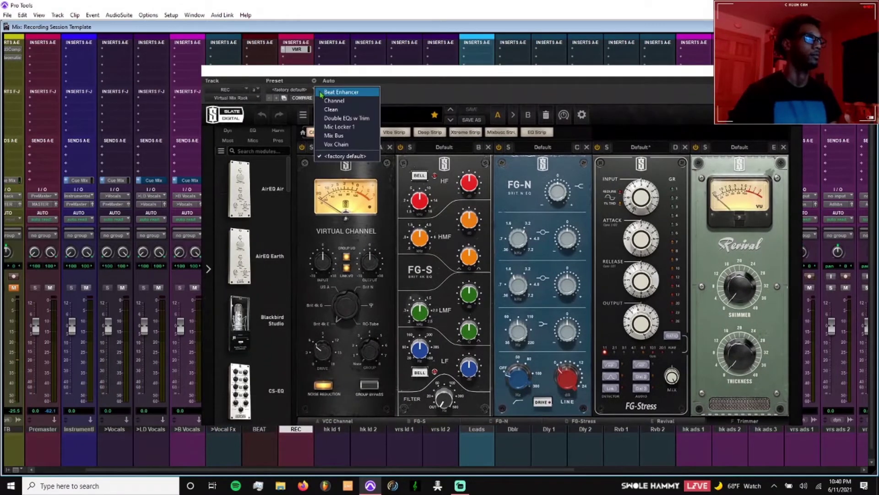
left_click(337, 127)
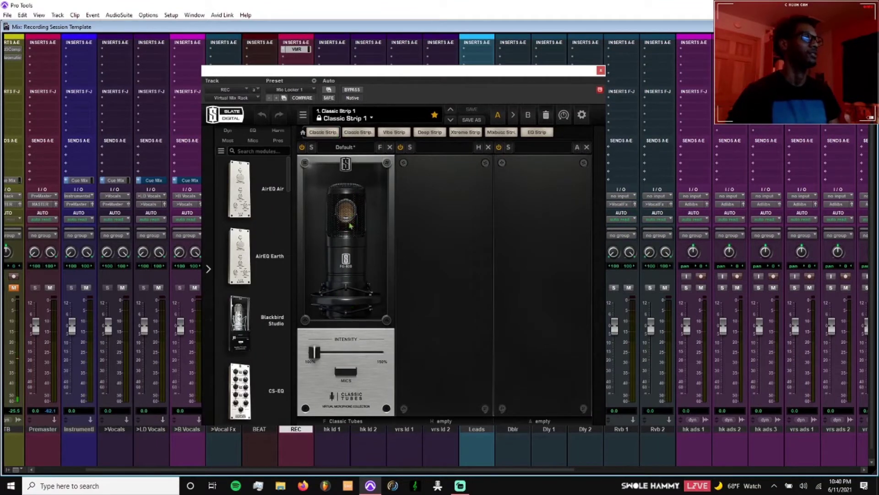
- Examine the microphone models in the Classic Tubes module and the Virtual Mix Rack preset list, and close the plug-in window
left_click(356, 377)
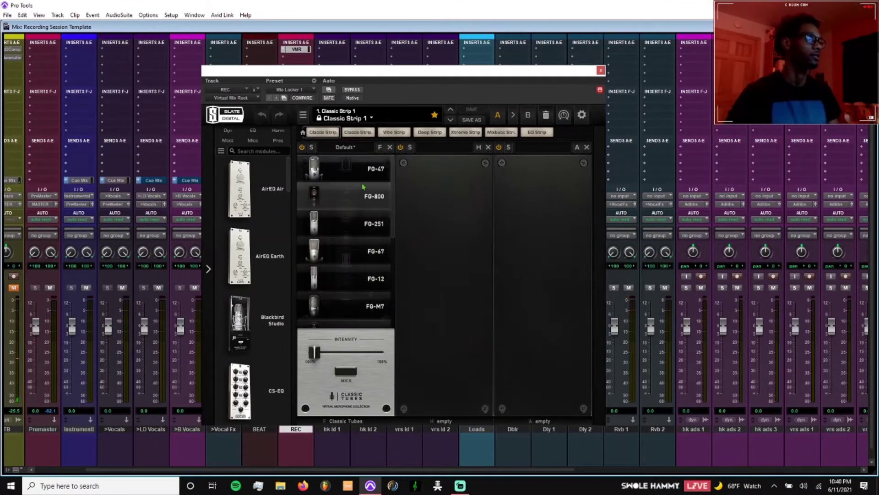
scroll(397, 298, "down", 3)
left_click_drag(396, 298, 394, 173)
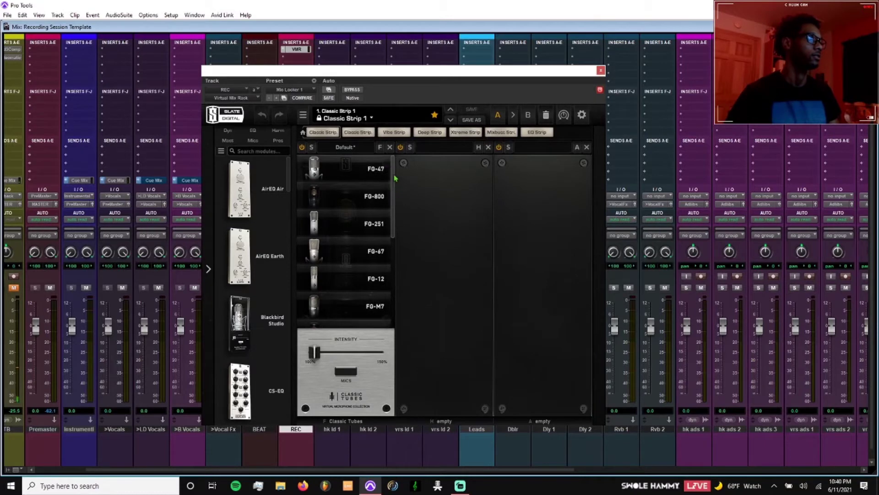
left_click(349, 373)
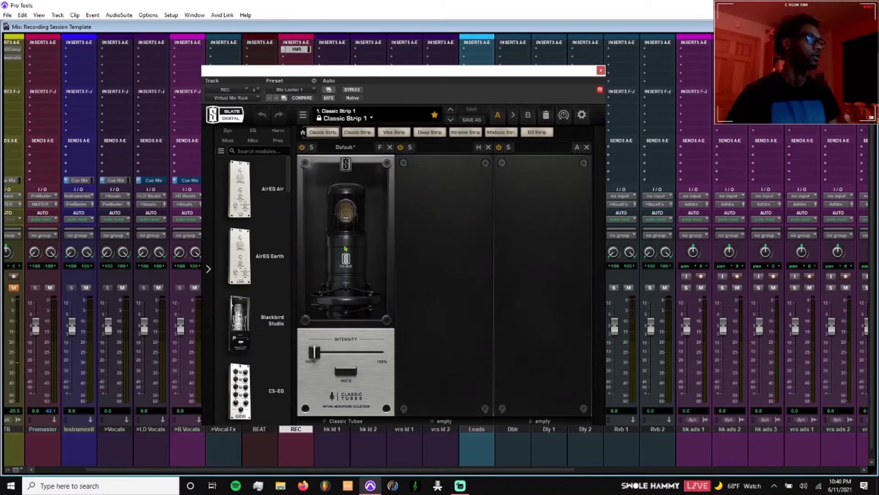
left_click(347, 373)
left_click(347, 373)
left_click(346, 370)
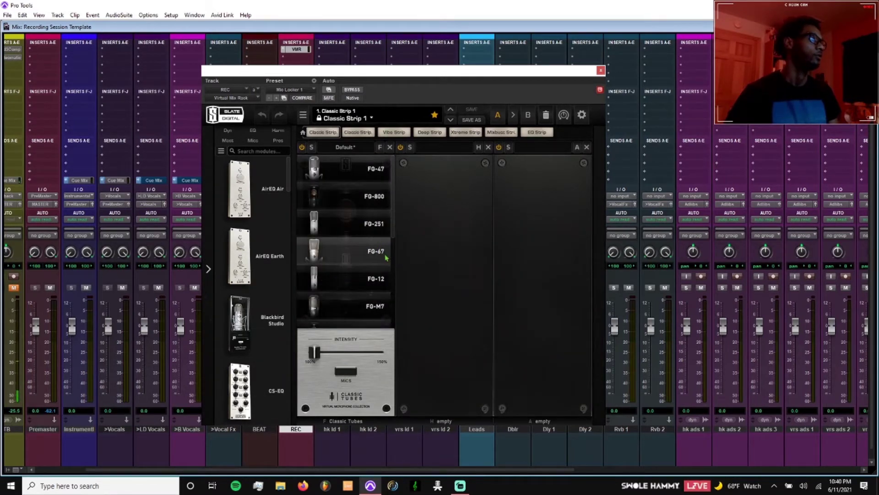
scroll(393, 231, "down", 1)
left_click_drag(394, 233, 387, 152)
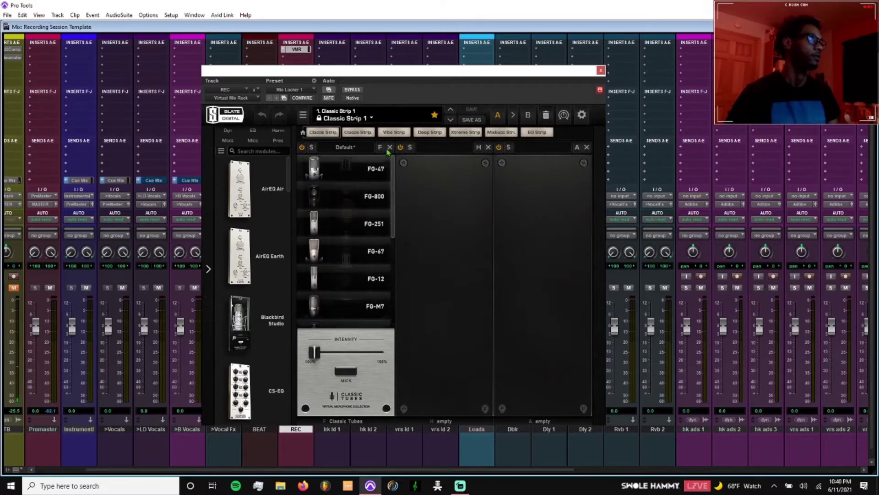
left_click(349, 364)
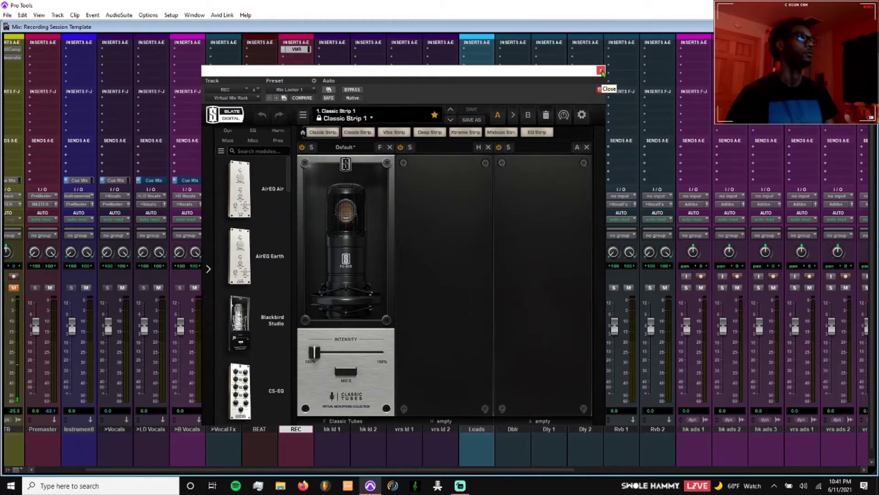
left_click(315, 81)
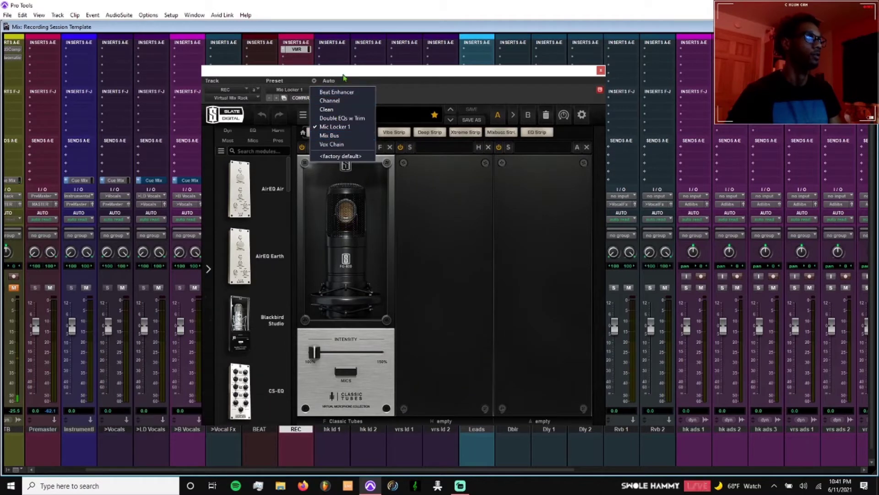
left_click(326, 81)
left_click(600, 70)
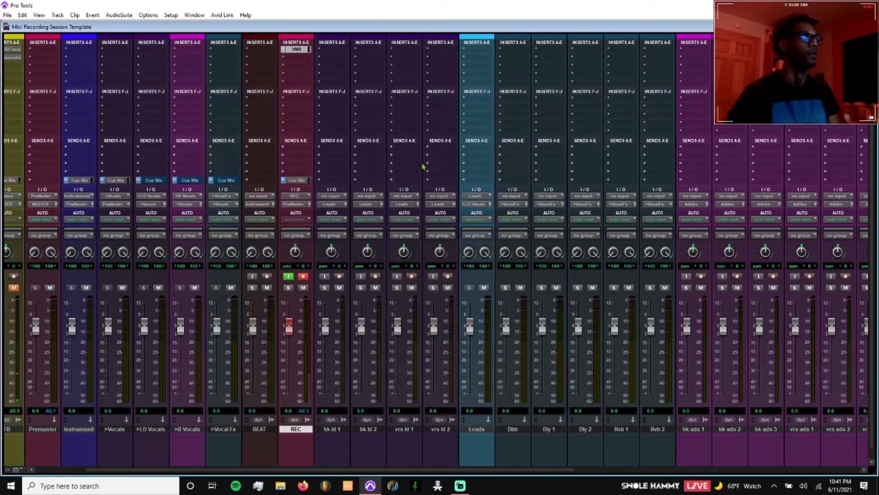
- Insert the Auto-Tune 8.1 pitch plug-in in the REC track's second insert slot
left_click(302, 56)
mouse_move(348, 83)
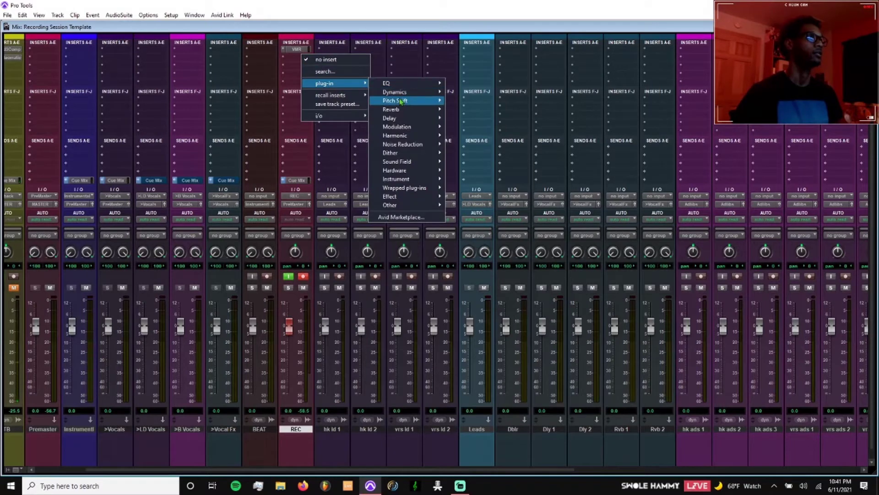
mouse_move(404, 128)
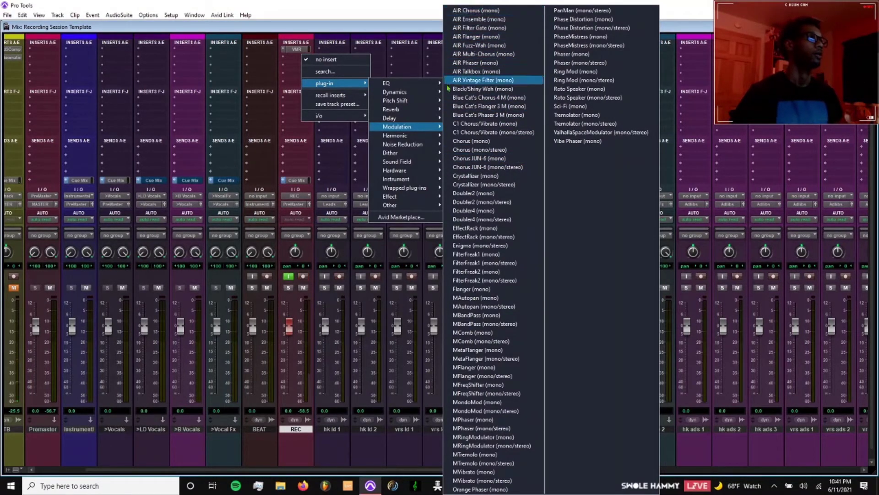
mouse_move(403, 100)
left_click(468, 110)
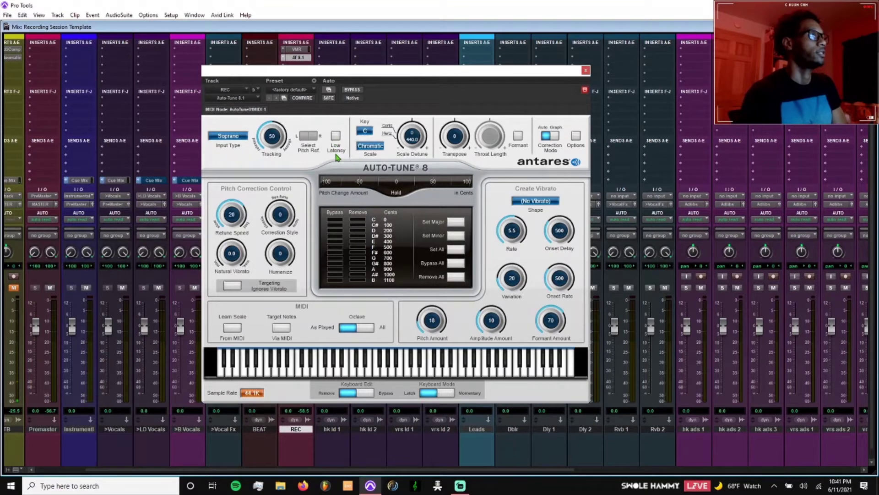
- Enable Low Latency in the REC track's Auto-Tune and set its input type to Low Male
left_click(336, 135)
left_click(228, 135)
left_click(237, 159)
left_click(231, 136)
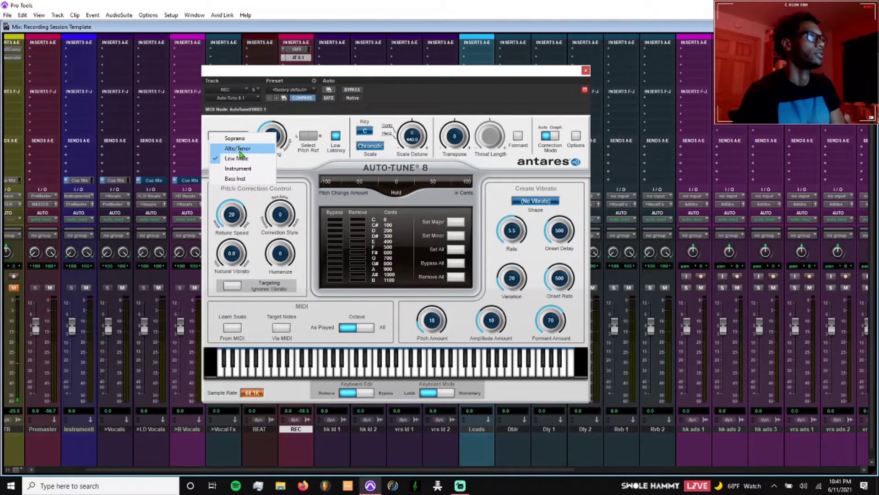
left_click(295, 128)
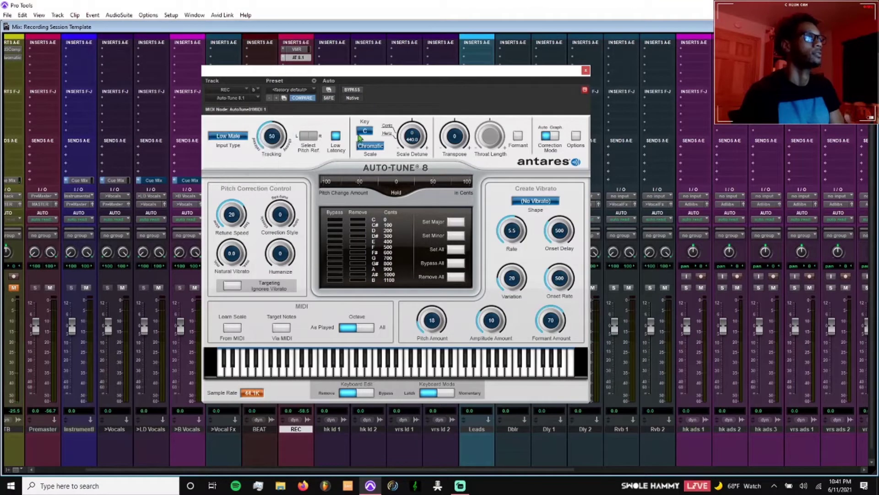
- Set the Auto-Tune scale to Major and enable Formant with a throat length of 100
left_click(369, 145)
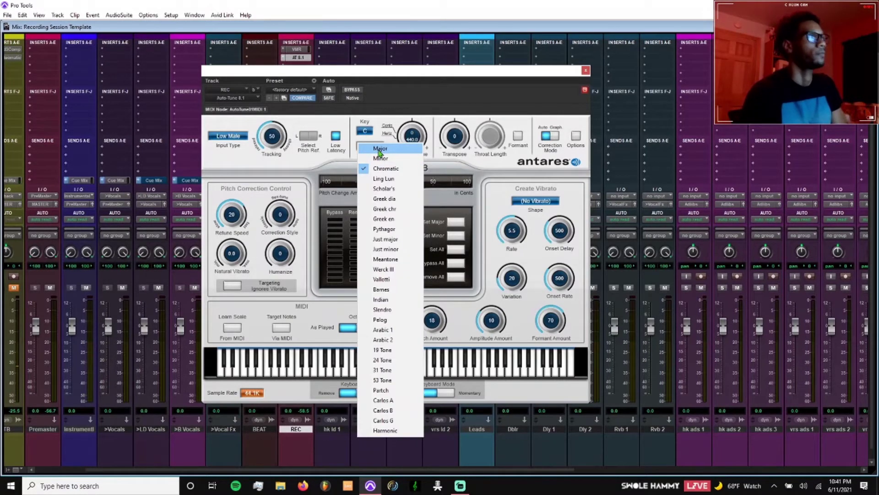
left_click(365, 163)
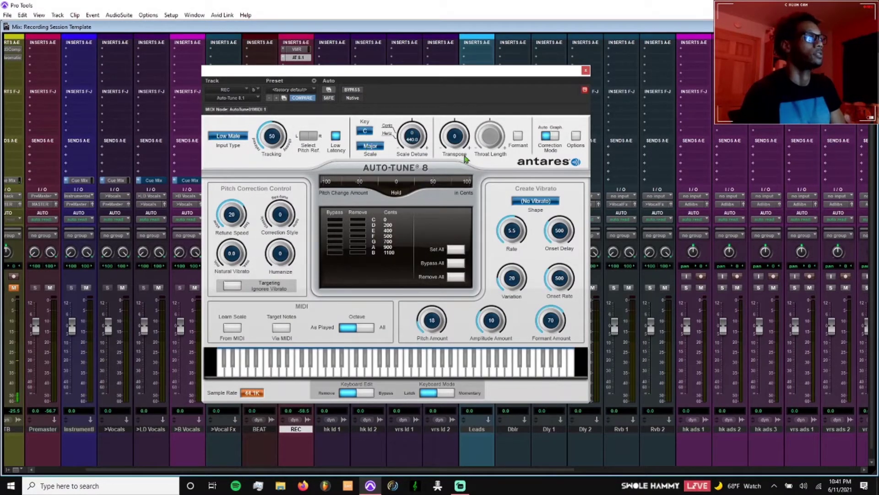
left_click(518, 136)
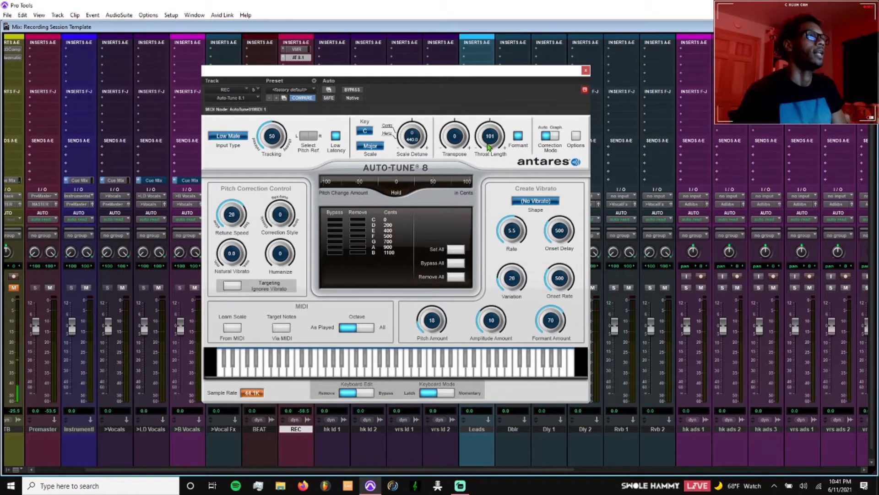
scroll(489, 147, "down", 2)
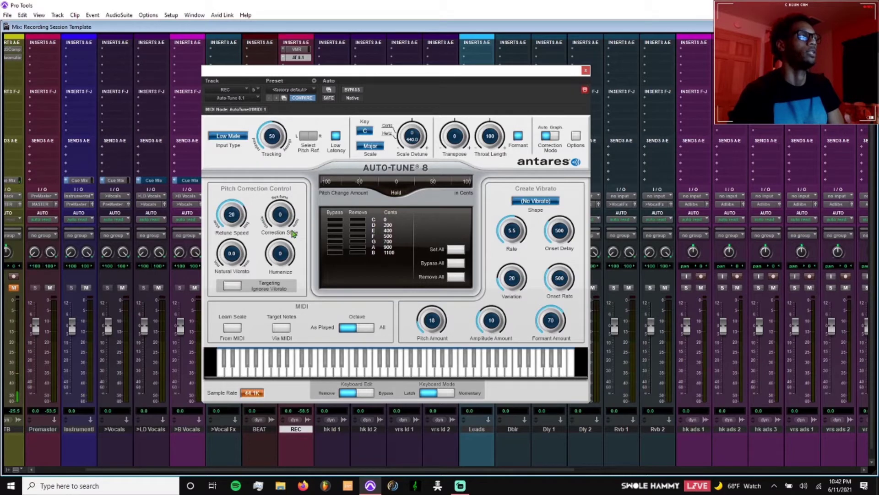
- Close the Auto-Tune window and toggle the REC track's Auto-Tune insert, leaving it bypassed
left_click(586, 70)
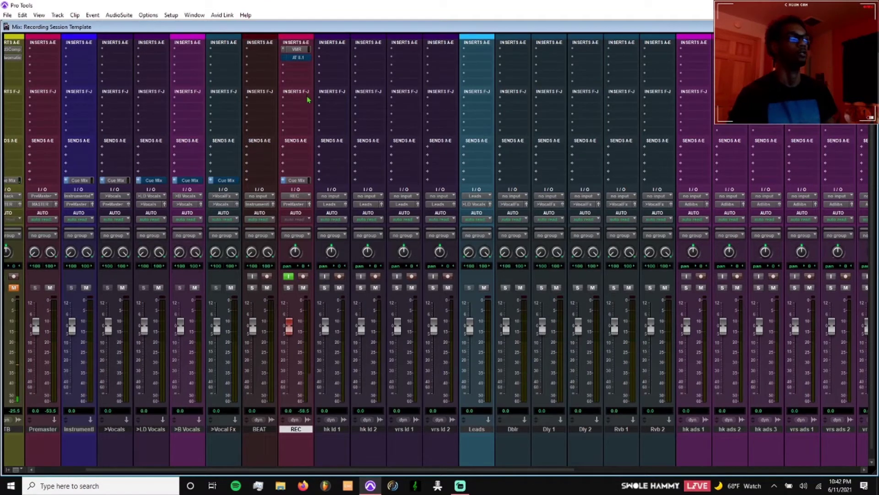
left_click(299, 59, "ctrl")
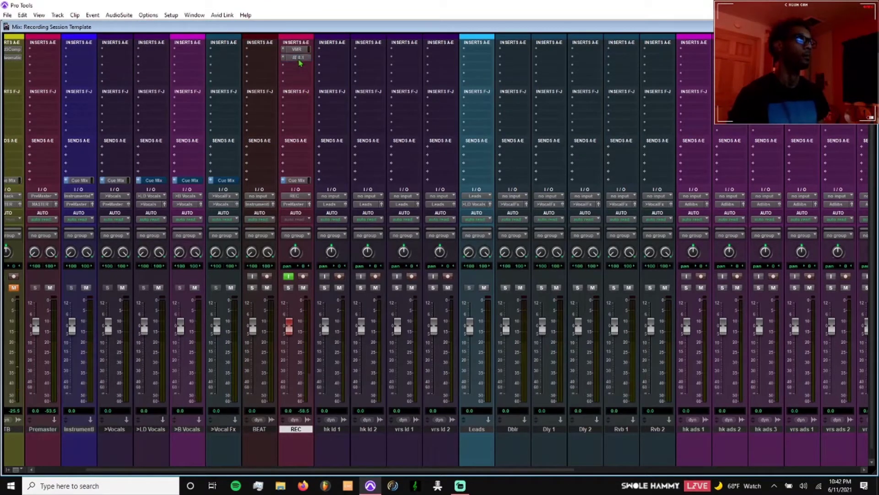
left_click(299, 58, "ctrl")
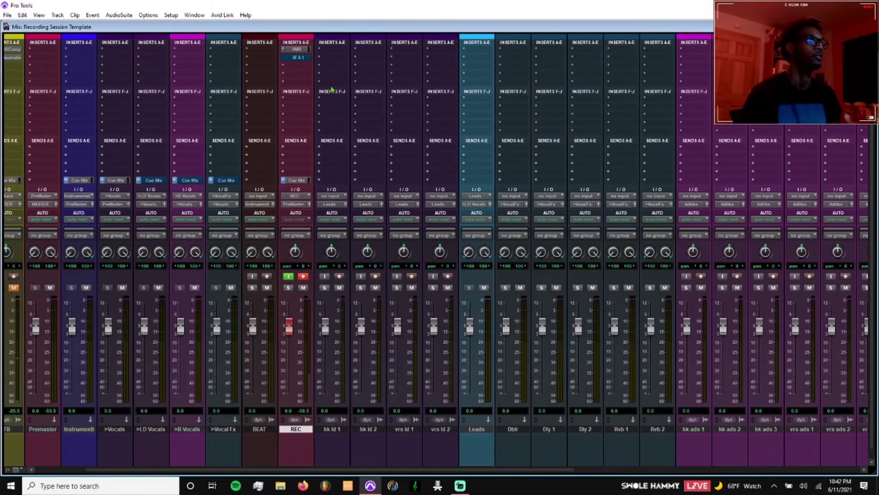
- Insert Auto-Tune 8.1 in the first insert slot of all four tracks hk ld 1 through vrs ld 2 and close its window
scroll(307, 455, "right", 2)
left_click(270, 430)
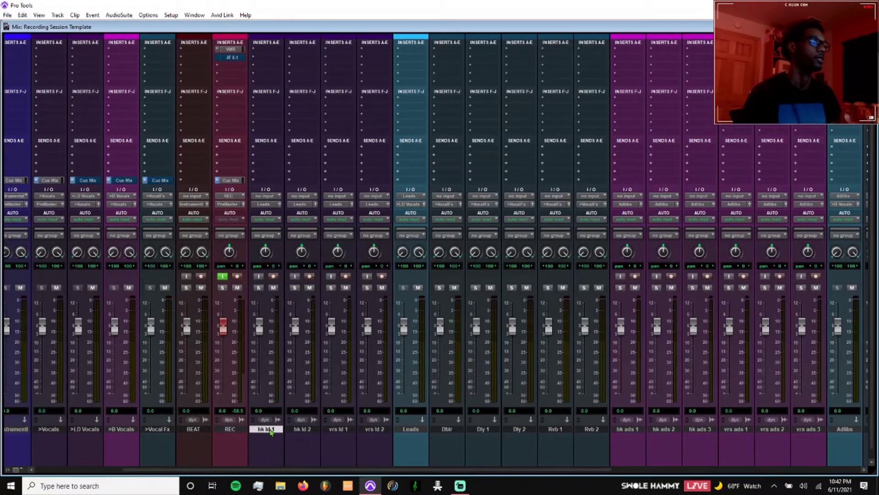
left_click(366, 429, "shift")
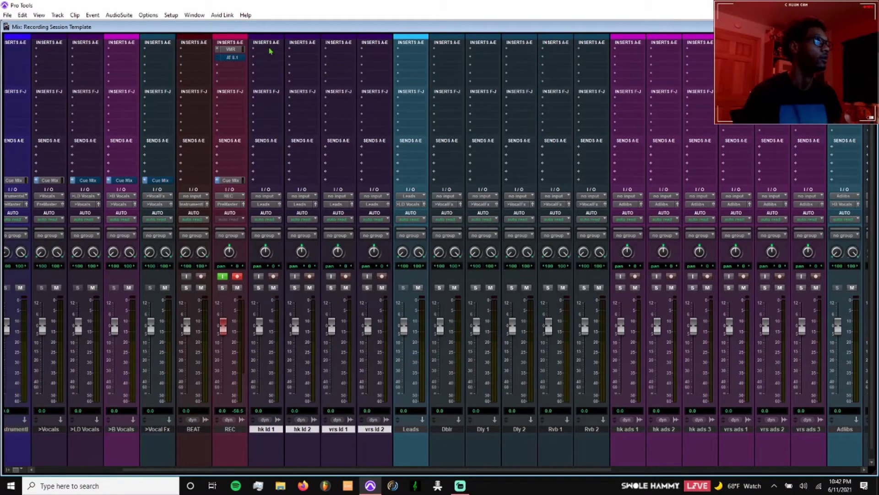
left_click(303, 51)
mouse_move(339, 74)
mouse_move(399, 93)
left_click(489, 101)
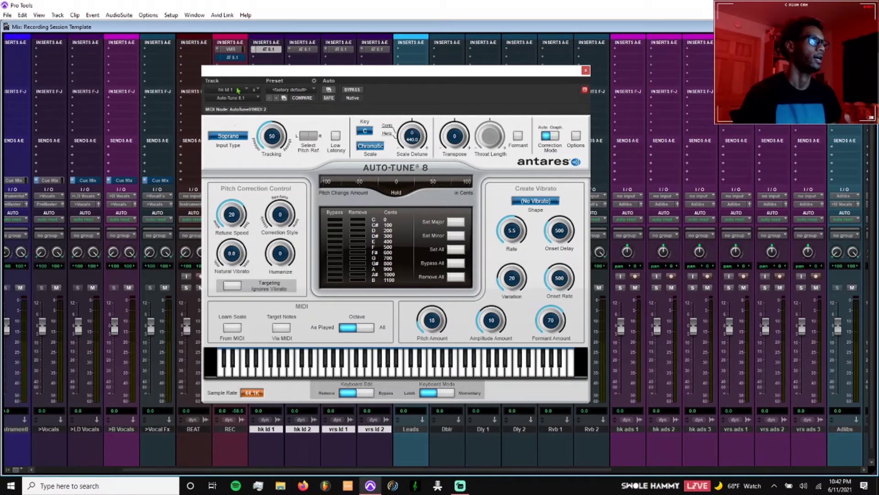
left_click(585, 70)
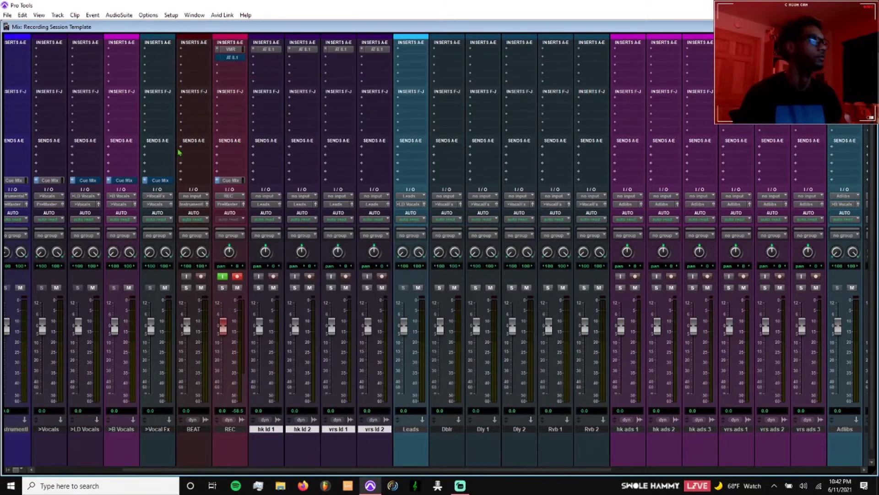
- Bypass the Auto-Tune inserts on the hk ld and vrs ld tracks
left_click(315, 52, "ctrl")
left_click(334, 52, "ctrl")
left_click(381, 51, "ctrl")
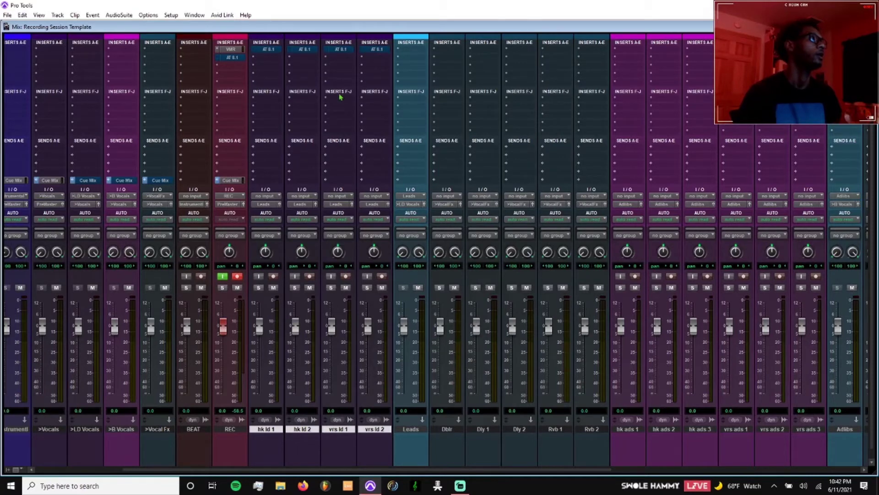
- Insert Virtual Mix Rack in the BEAT track's first insert slot and load its Beat Enhancer preset
scroll(204, 165, "left", 2)
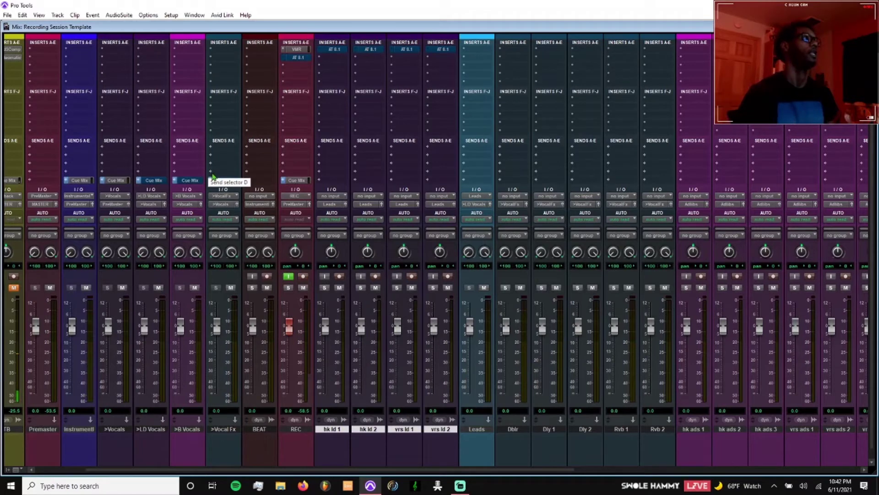
left_click(266, 52)
mouse_move(311, 75)
mouse_move(366, 75)
left_click(560, 108)
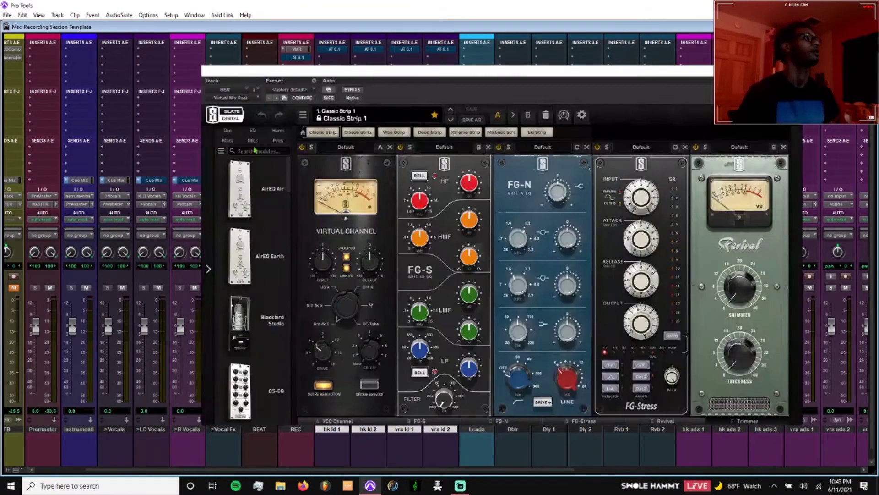
left_click(297, 89)
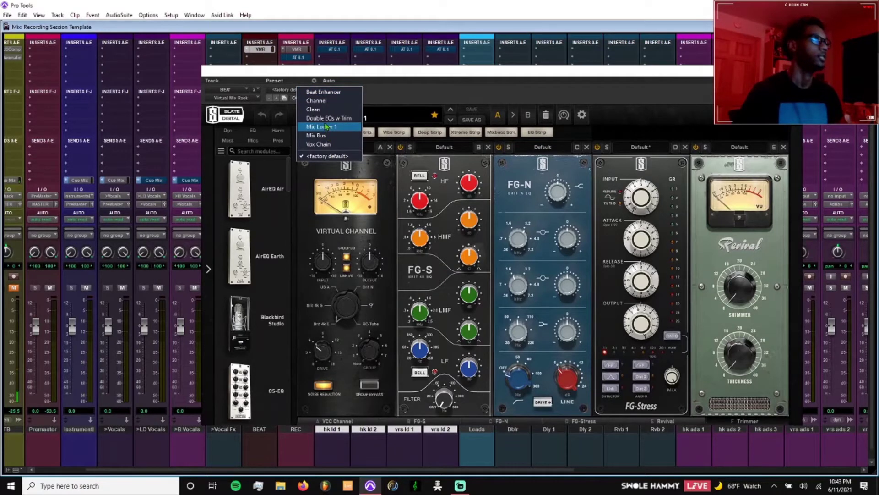
left_click(331, 93)
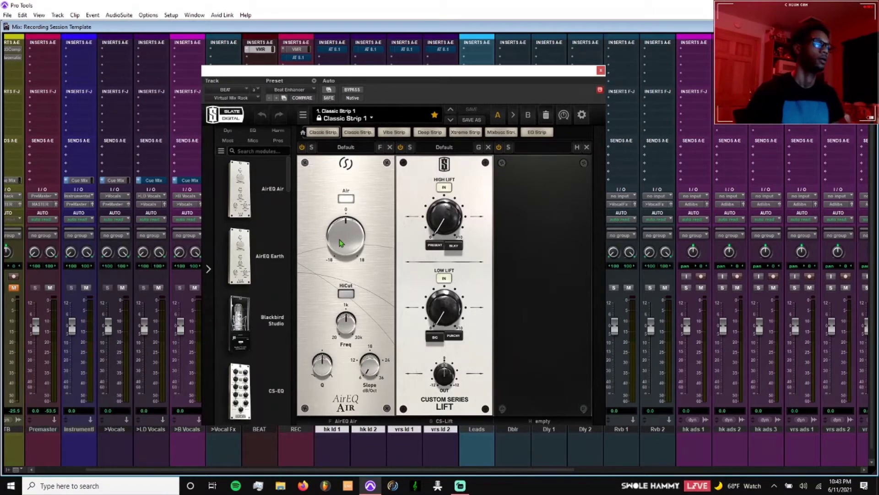
left_click(460, 485)
left_click(460, 486)
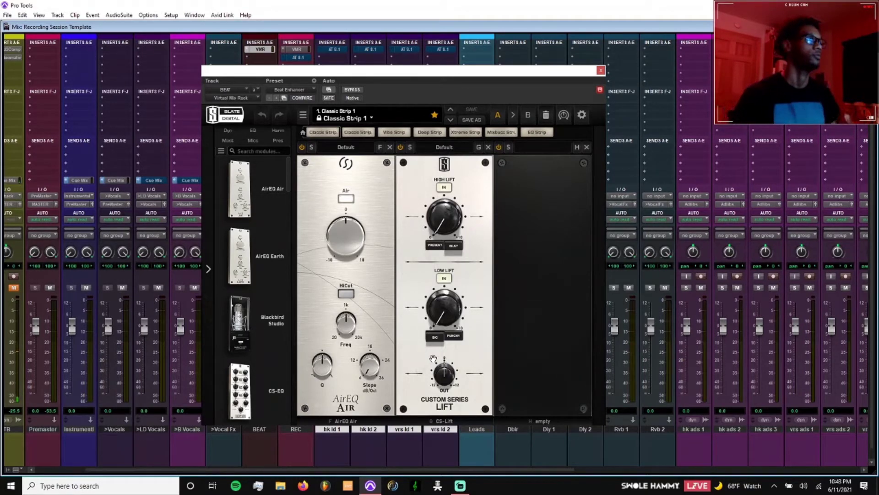
- Raise the AirEQ Air module's Air gain to about 4.2 dB, raise its HiCut frequency and try its Q control
left_click_drag(336, 239, 346, 236)
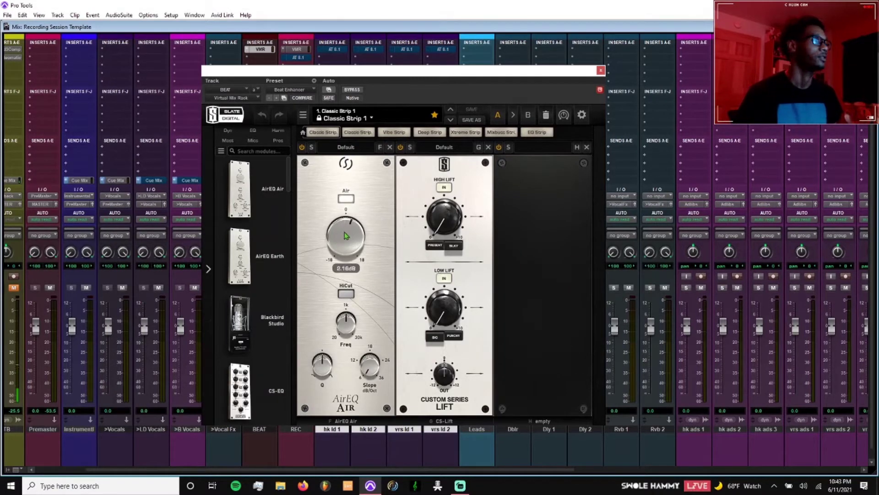
left_click_drag(345, 325, 345, 287)
left_click_drag(343, 251, 343, 248)
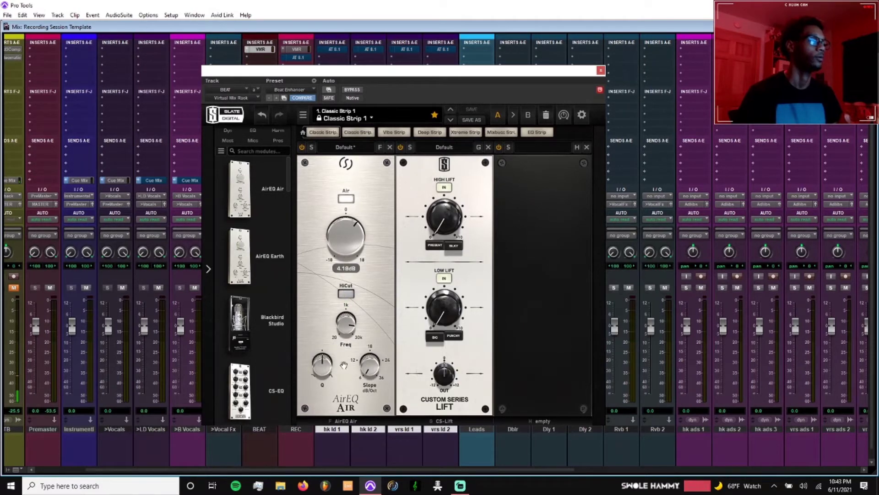
left_click_drag(370, 365, 323, 360)
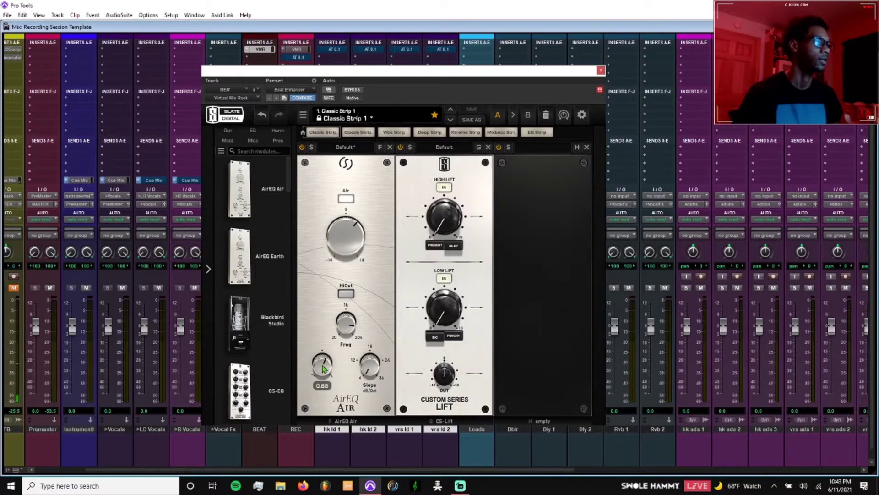
- Set the Custom Series Lift module's High Lift to about 0.8 and compare its Present and Silky modes
left_click_drag(443, 215, 441, 221)
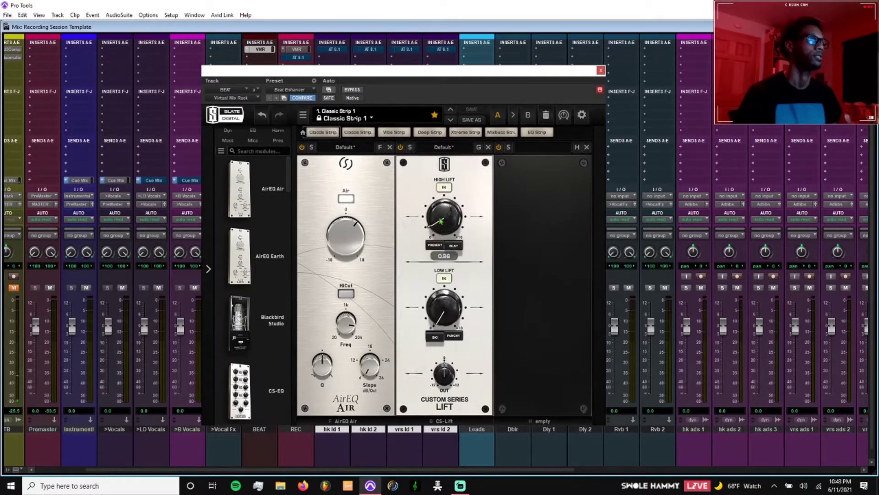
left_click(438, 248)
left_click(447, 250)
left_click(442, 250)
left_click(447, 251)
left_click(447, 250)
left_click(447, 250)
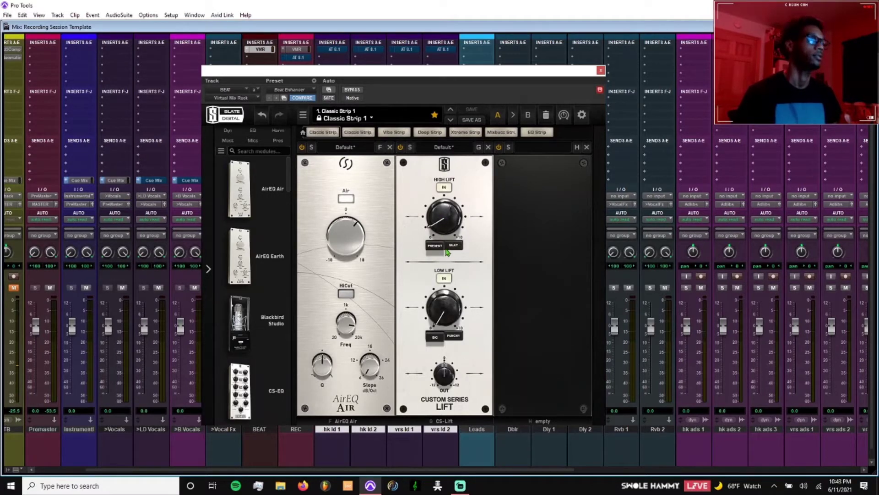
left_click(439, 249)
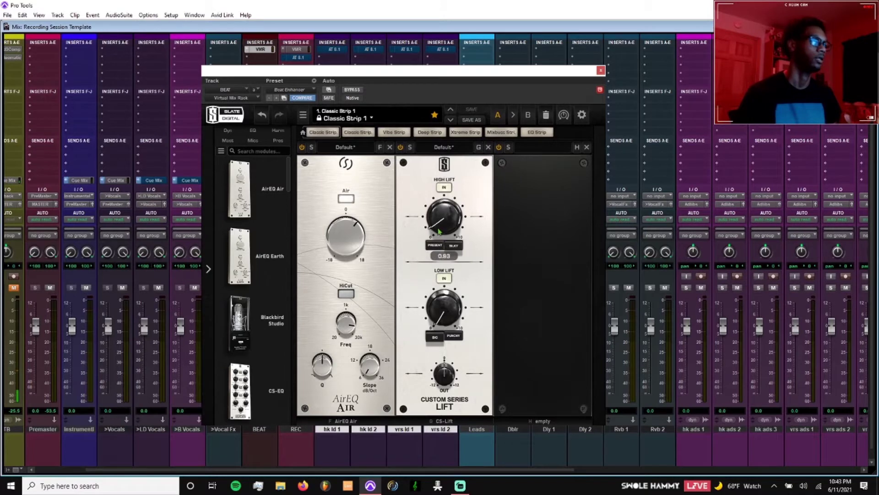
left_click_drag(441, 225, 441, 227)
mouse_move(358, 249)
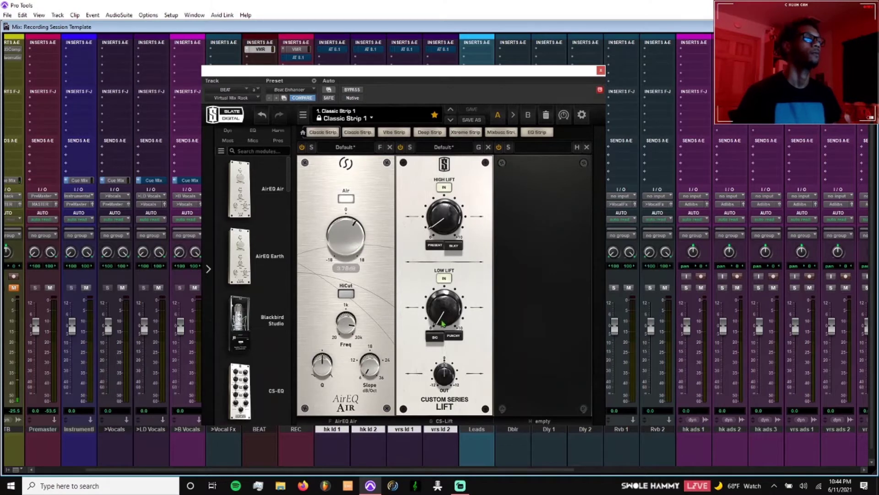
- Try turning down the Low Lift amount in the Custom Series Lift module and switching it to Punchy
mouse_move(445, 315)
left_click_drag(446, 315, 434, 332)
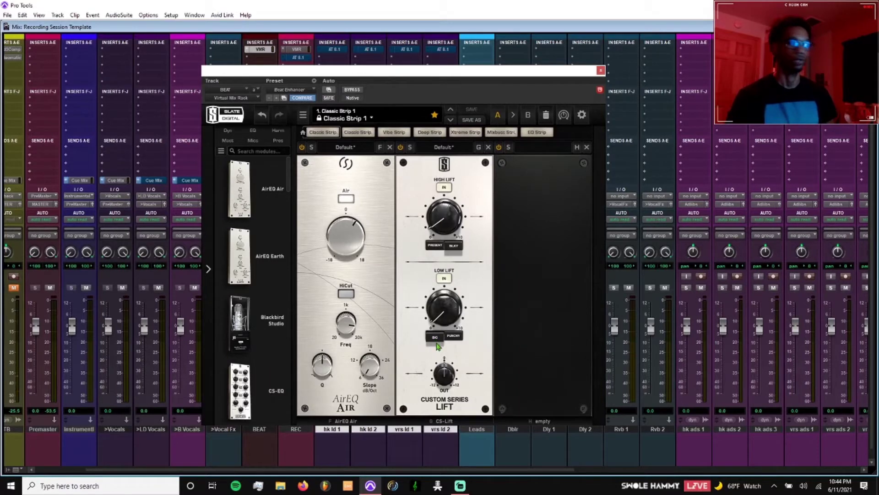
left_click_drag(442, 297, 439, 325)
left_click(449, 337)
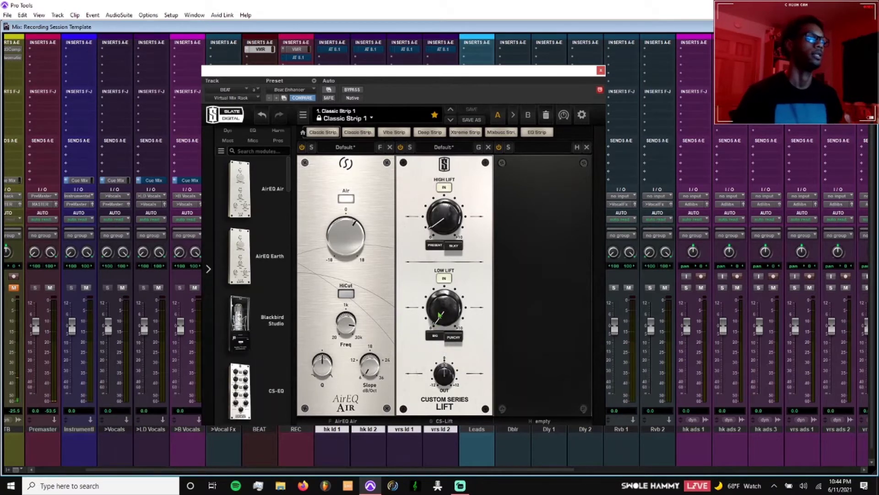
- Restore the saved Beat Enhancer settings and close the BEAT track's Virtual Mix Rack window
left_click(312, 90)
left_click(326, 92)
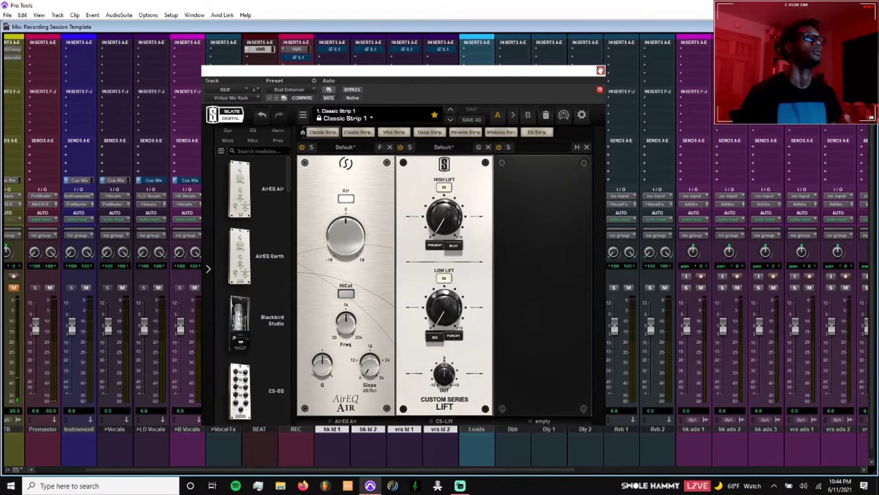
left_click(600, 70)
- Insert the stereo FabFilter Pro-Q 3 equalizer in the BEAT track's second insert slot
left_click(266, 62)
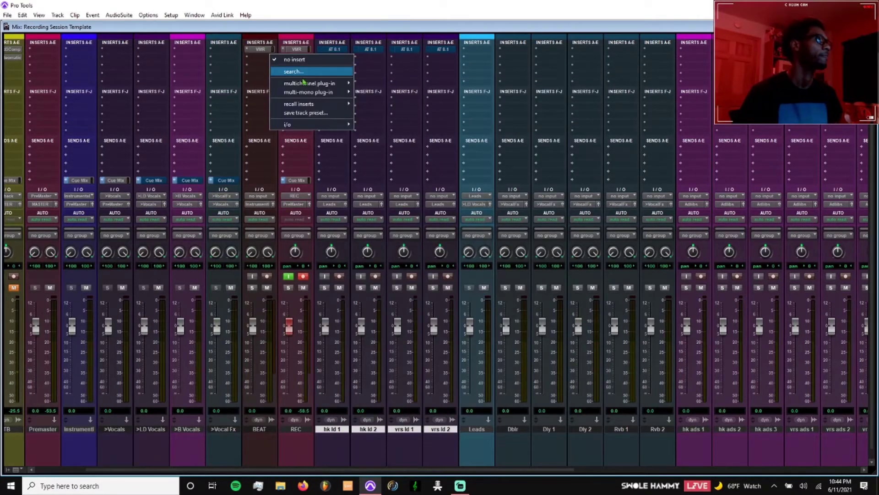
mouse_move(321, 83)
mouse_move(373, 84)
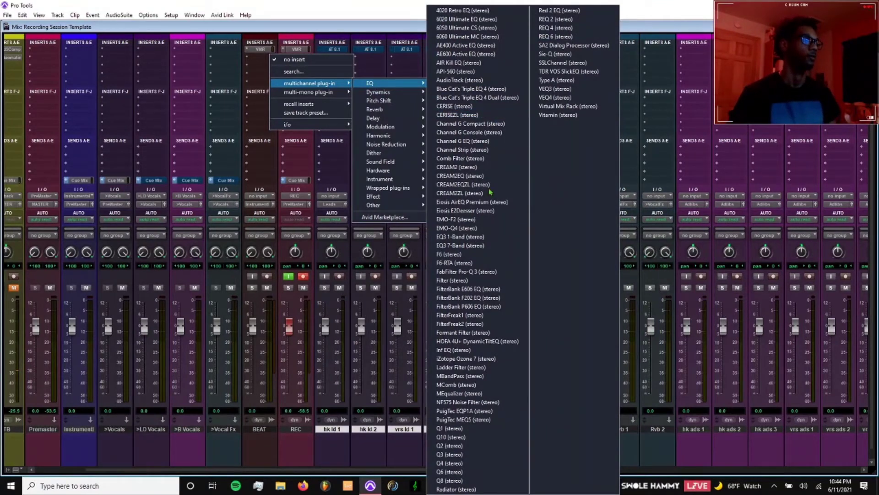
left_click(476, 272)
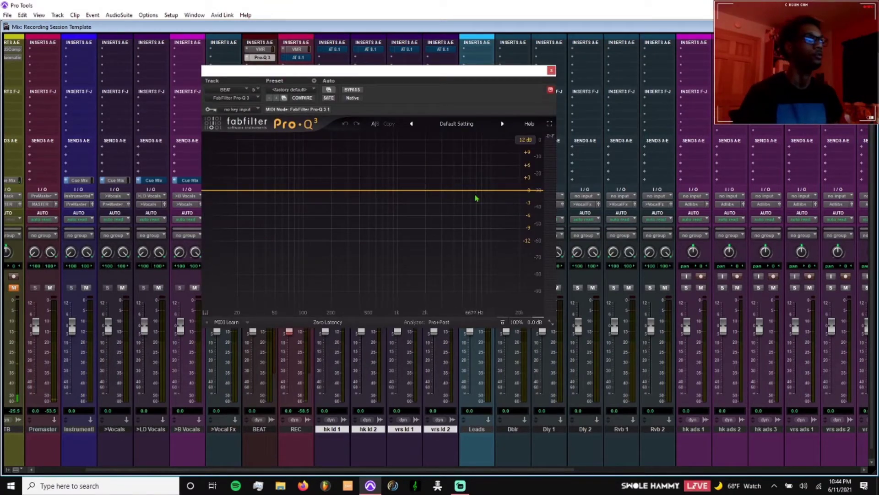
- Try a small bell boost at about 32 Hz in Pro-Q 3, remove the band and close the equalizer
left_click_drag(472, 189, 257, 188)
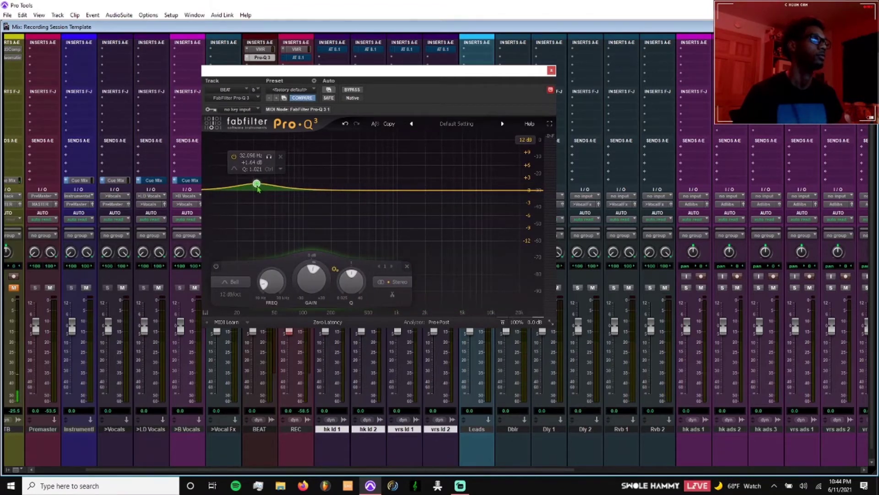
left_click(280, 156)
left_click(552, 71)
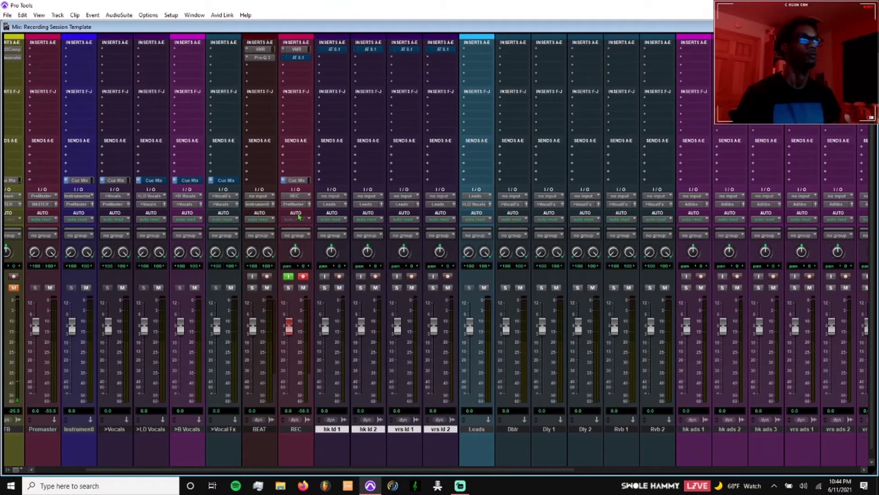
scroll(298, 216, "right", 5)
scroll(299, 214, "left", 4)
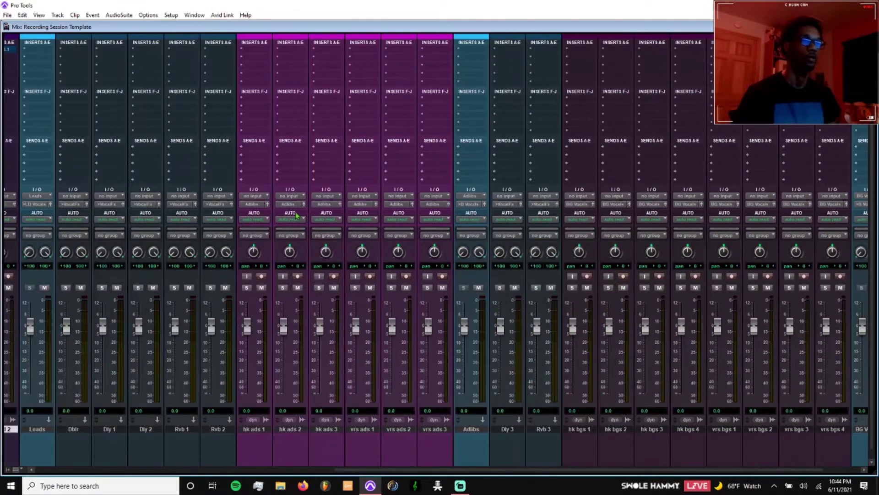
scroll(293, 212, "left", 4)
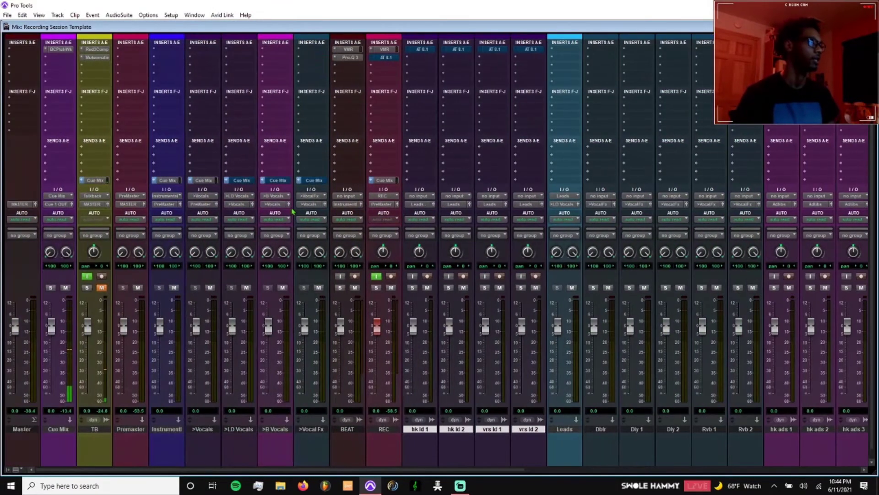
scroll(292, 208, "right", 1)
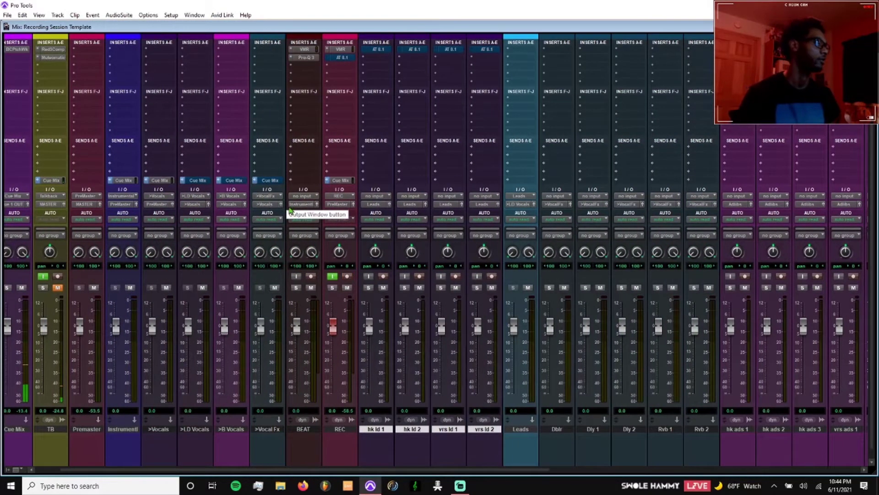
scroll(290, 211, "right", 3)
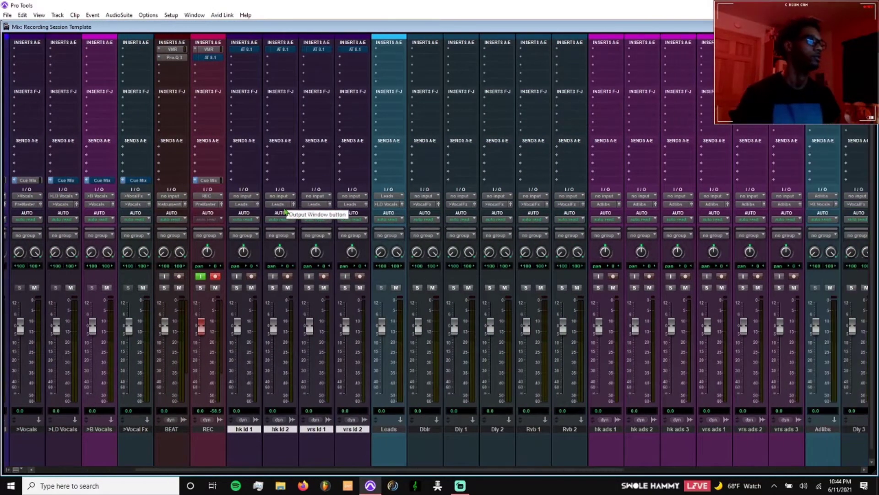
left_click(391, 52)
mouse_move(430, 74)
mouse_move(504, 76)
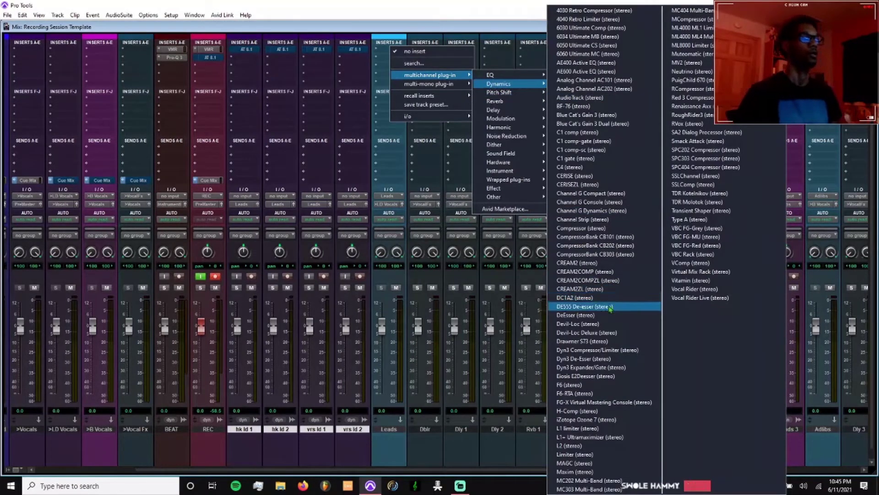
left_click(511, 317)
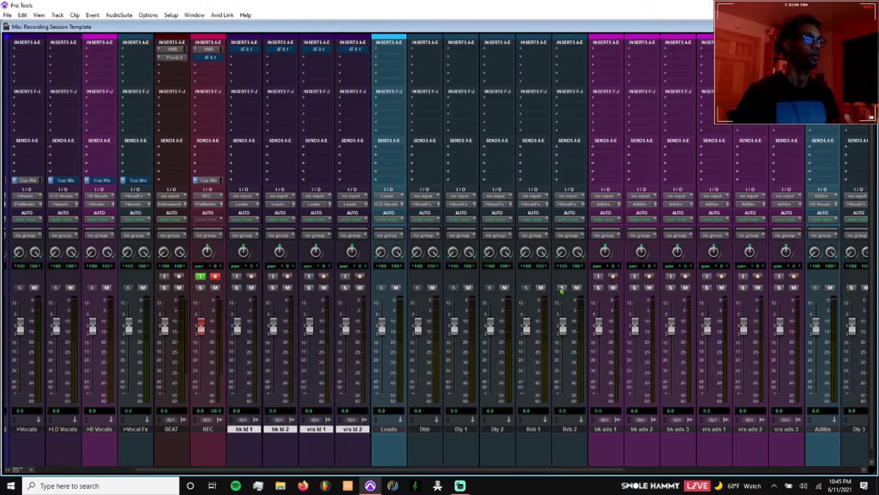
scroll(541, 313, "right", 3)
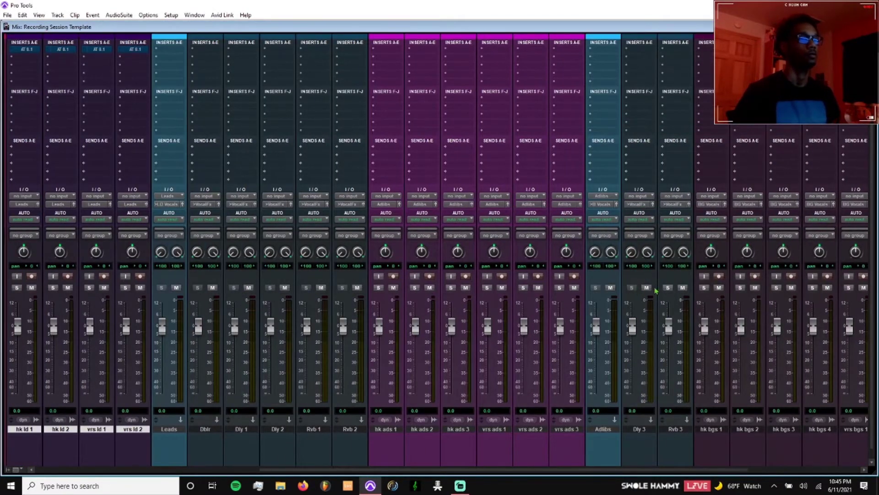
scroll(668, 291, "left", 5)
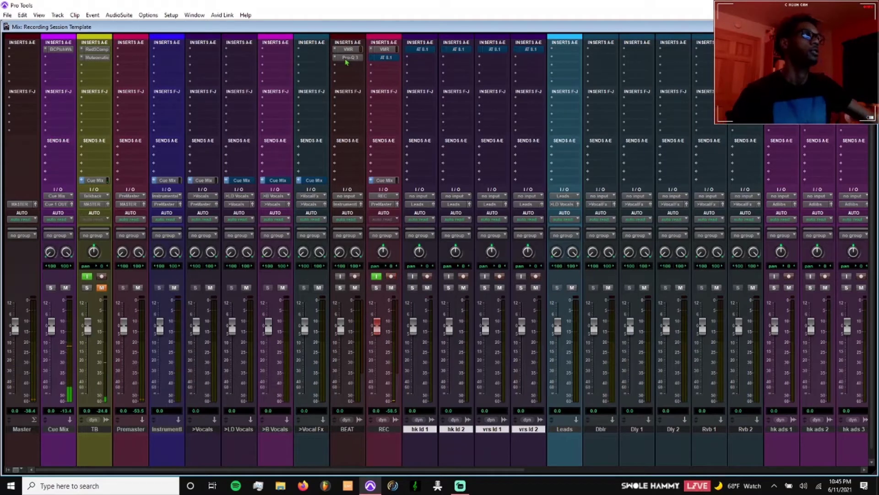
left_click(356, 80)
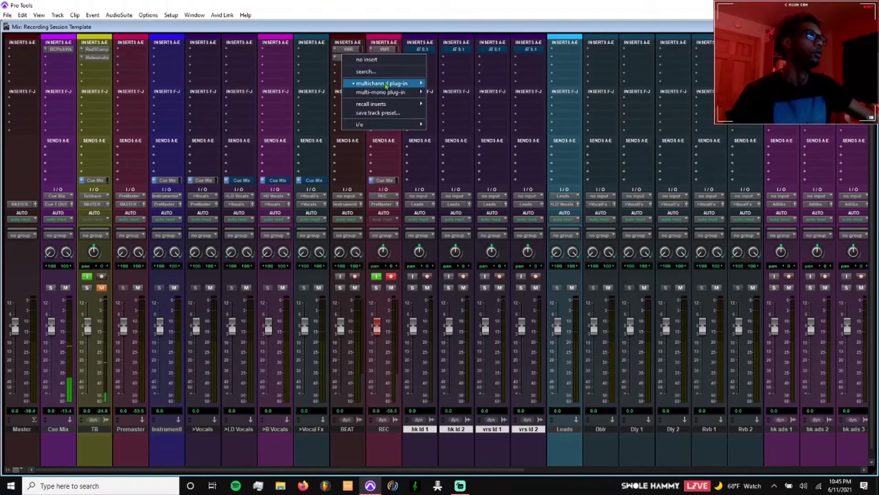
mouse_move(387, 83)
mouse_move(464, 84)
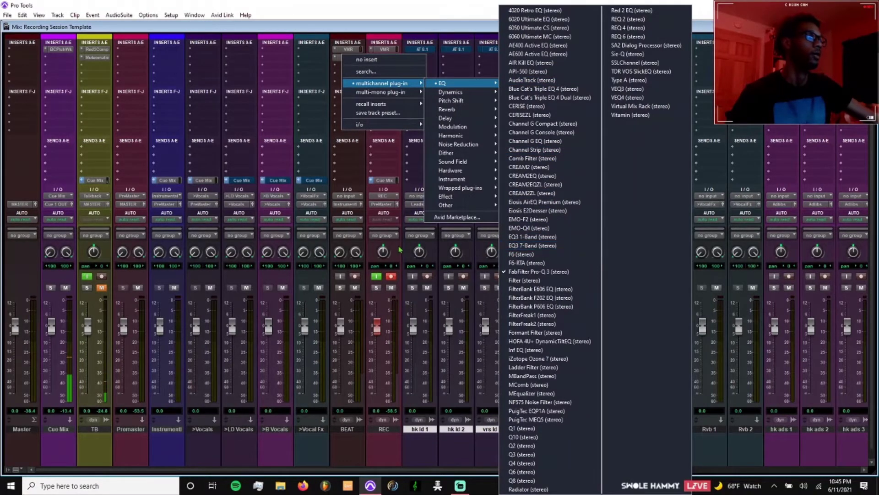
left_click(536, 271)
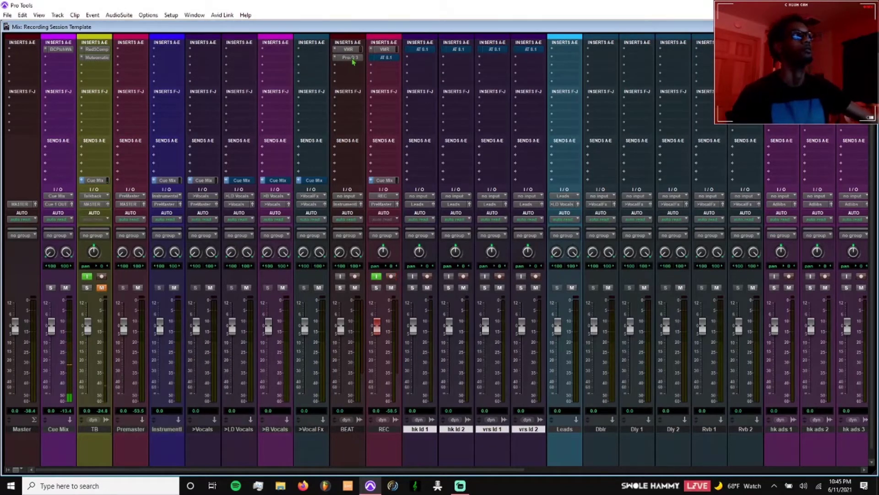
- Insert the stereo DeEsser plug-in in the first insert slot of the Leads track
left_click(569, 55)
mouse_move(604, 75)
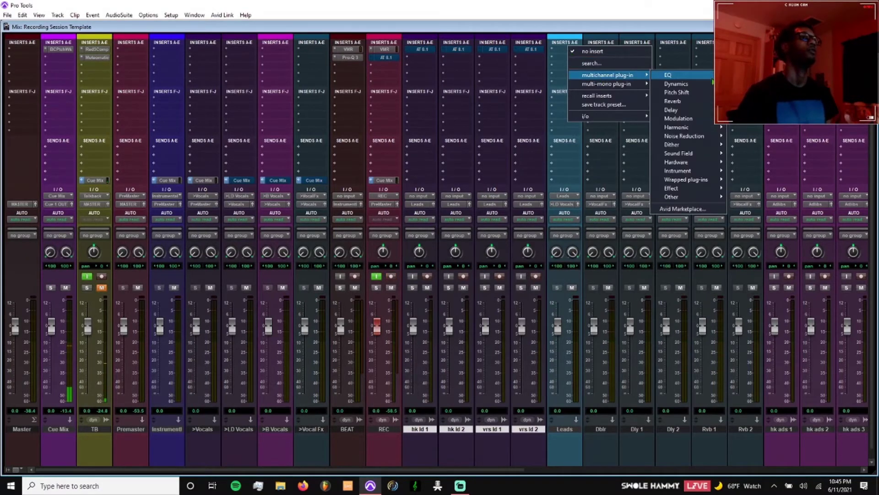
mouse_move(676, 84)
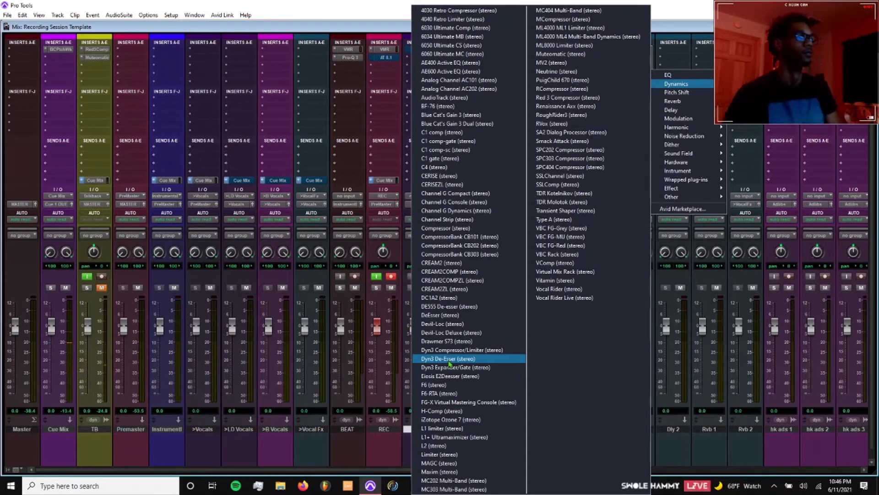
left_click(449, 316)
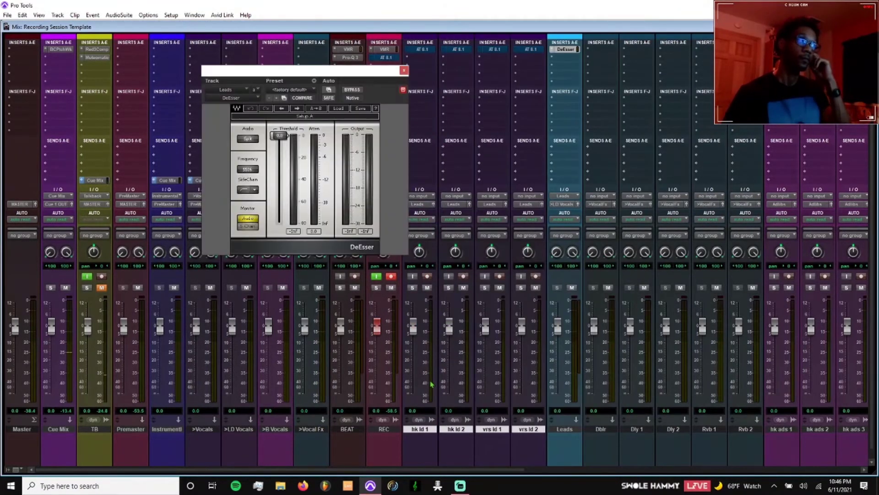
- Try the DeEsser's sidechain filter options and a lower threshold on the Leads track, and close the plug-in
left_click(244, 192)
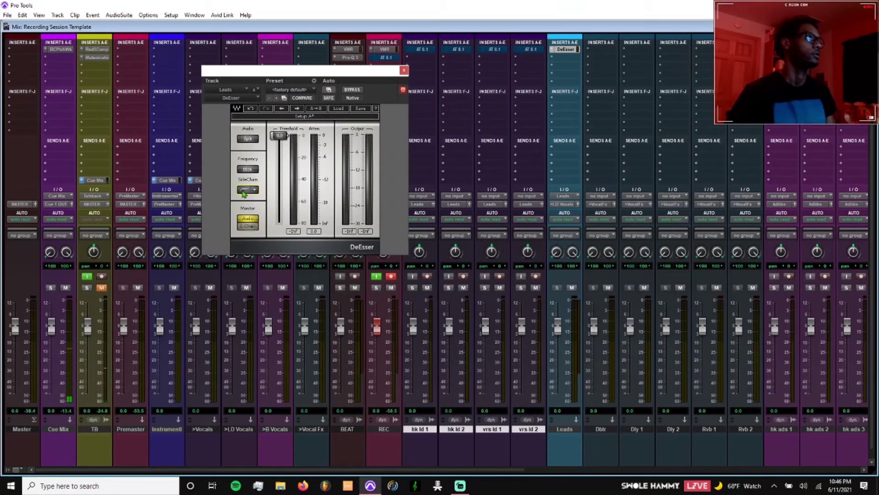
left_click(256, 190)
left_click(257, 178)
left_click(255, 190)
left_click(255, 174)
left_click_drag(280, 136, 279, 177)
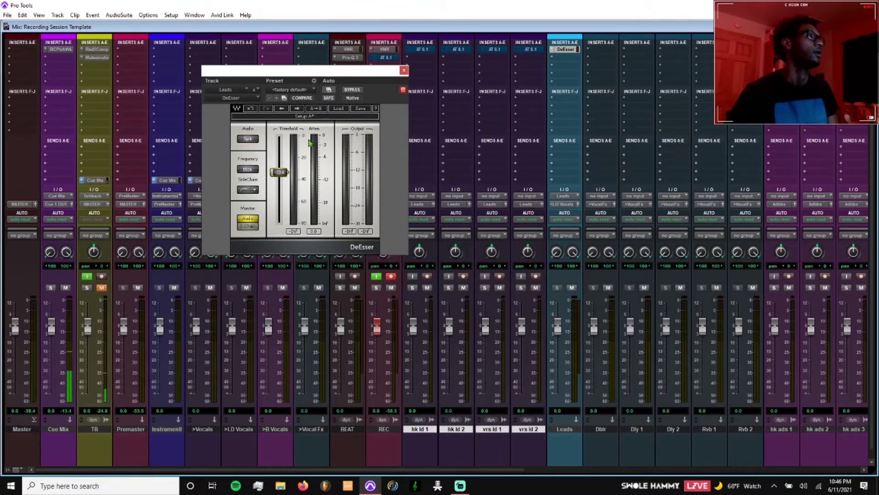
left_click(403, 70)
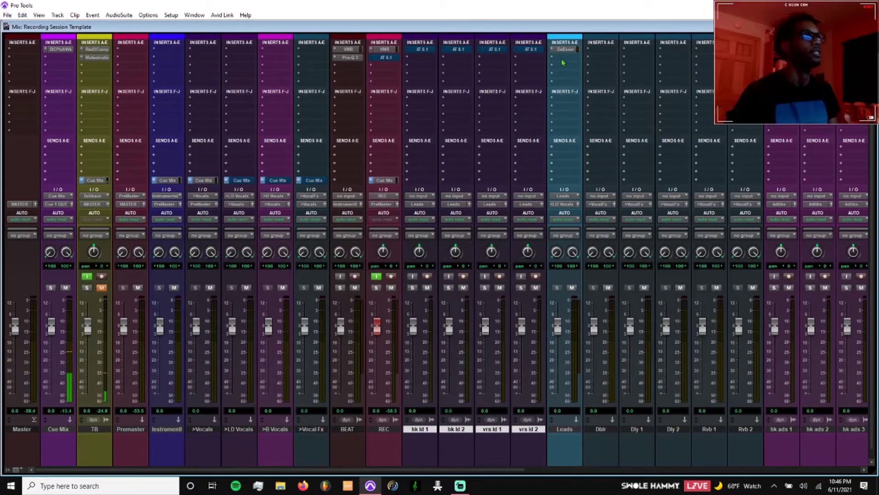
- Insert the stereo EQ3 7-Band equalizer in the second insert slot of the Leads track
left_click(563, 63)
mouse_move(632, 84)
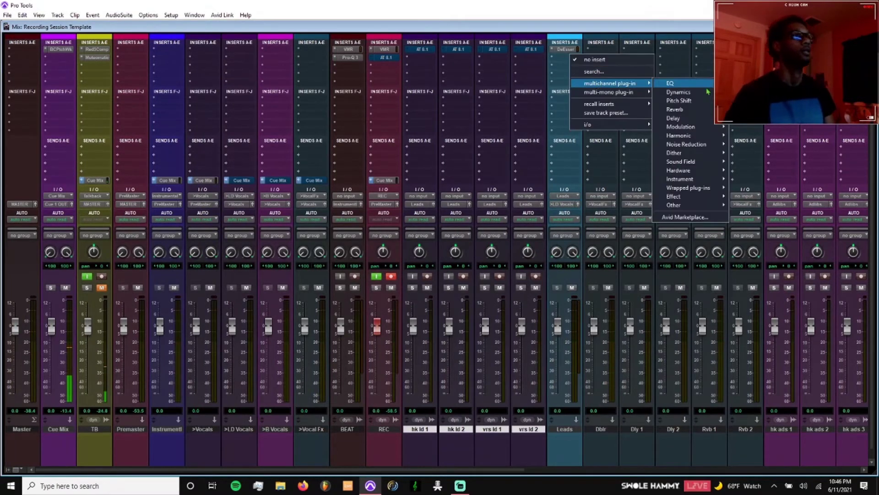
left_click(517, 247)
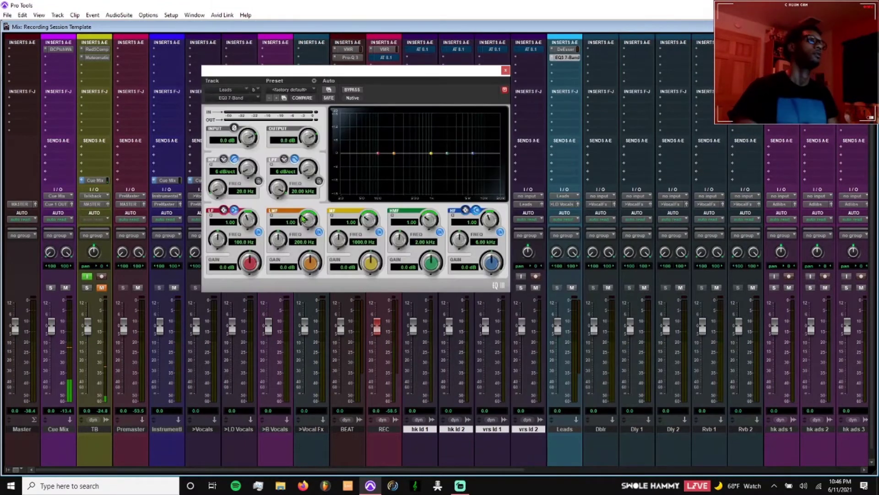
- Enable the EQ3 high-pass filter on Leads with a 24 dB/oct slope and a cutoff of about 30 Hz, and close the window
left_click(259, 182)
left_click_drag(247, 168, 250, 19)
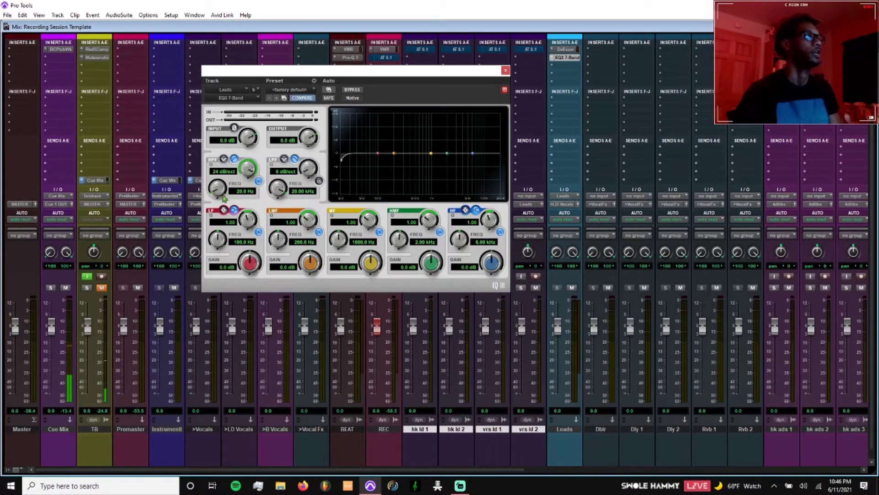
mouse_move(220, 191)
left_mouse_down()
mouse_move(221, 180)
mouse_move(220, 203)
mouse_move(219, 176)
mouse_move(219, 206)
mouse_move(220, 181)
left_mouse_up()
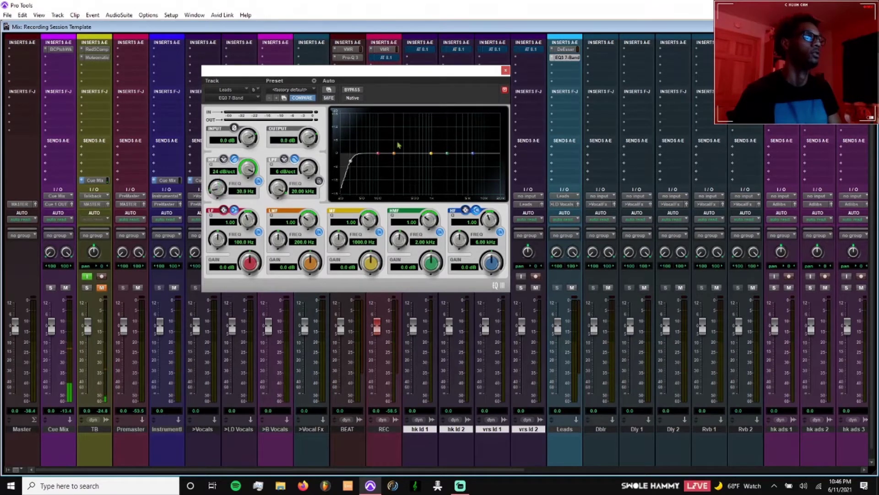
left_click(504, 71)
- Reopen the Leads track's EQ3 7-Band, set the high-pass cutoff to about 43 Hz and close it
left_click(570, 58)
left_click_drag(217, 193, 219, 316)
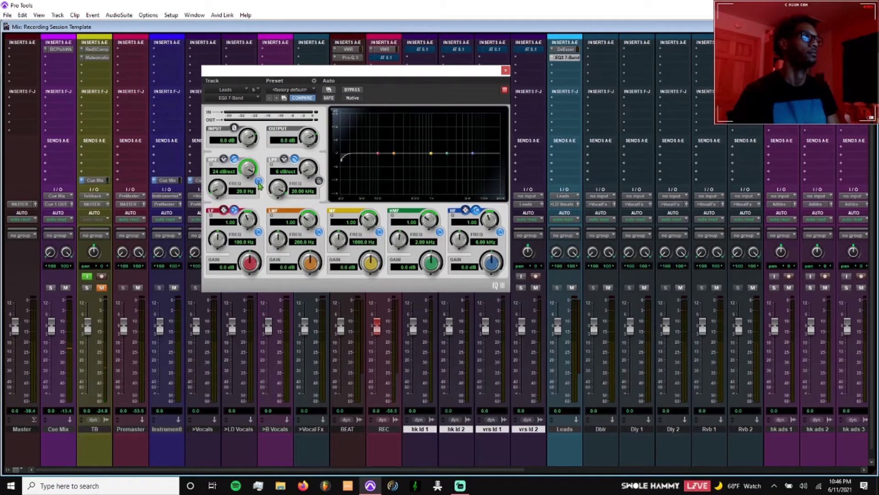
left_click(568, 59)
left_click(568, 59)
left_click_drag(228, 192, 226, 164)
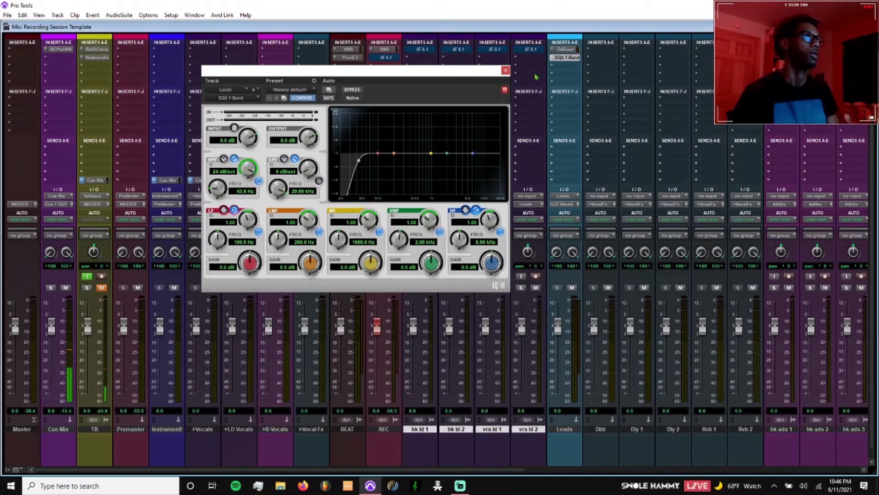
left_click(573, 58)
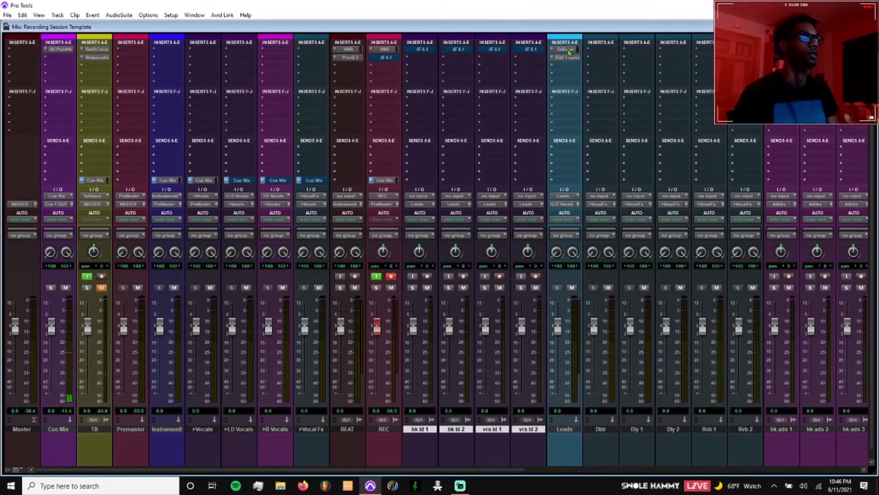
- Reset the threshold of the Leads track's DeEsser to 0.0 and close the plug-in
left_click(567, 49)
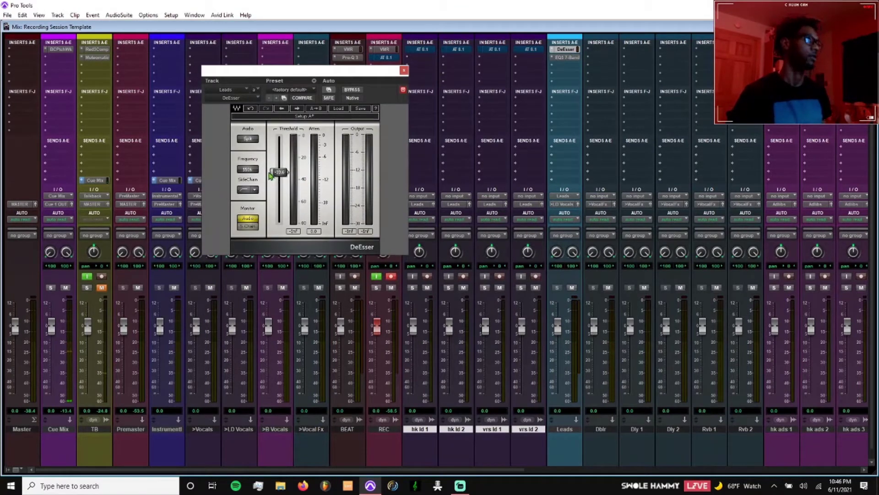
left_click_drag(279, 172, 281, 140)
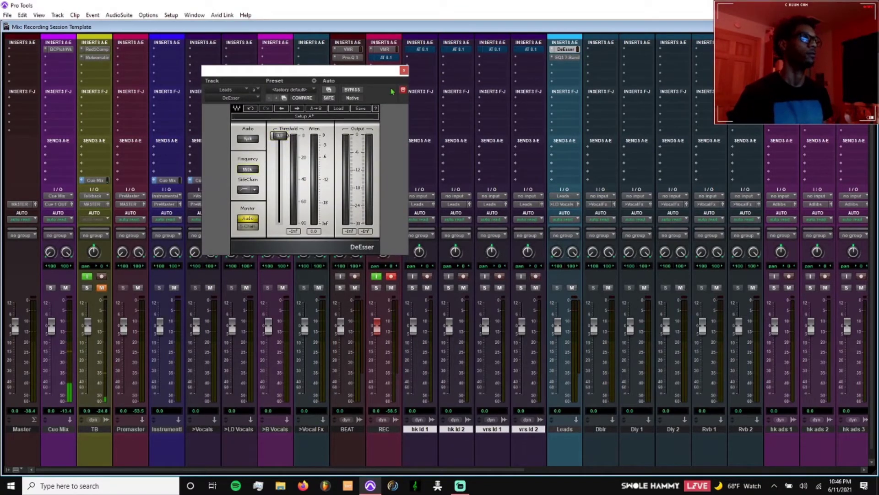
left_click(404, 70)
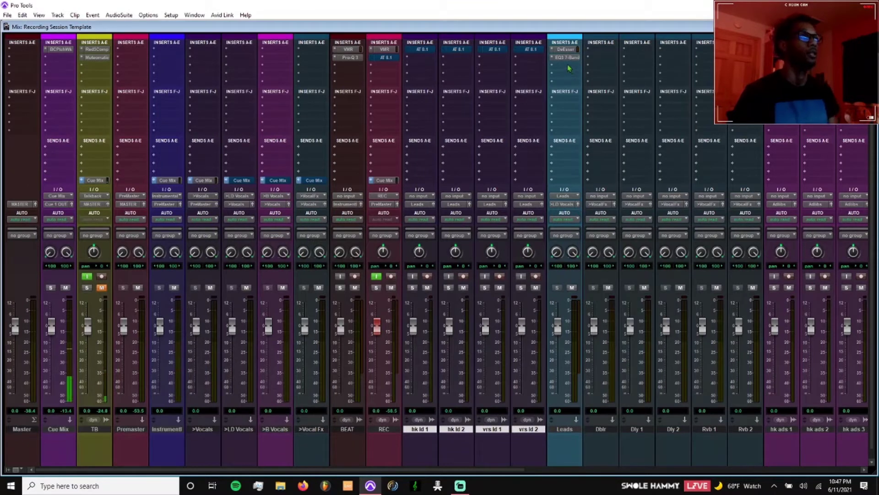
- Insert the stereo RCompressor in the third insert slot of the Leads track and load its Clean preset
left_click(566, 69)
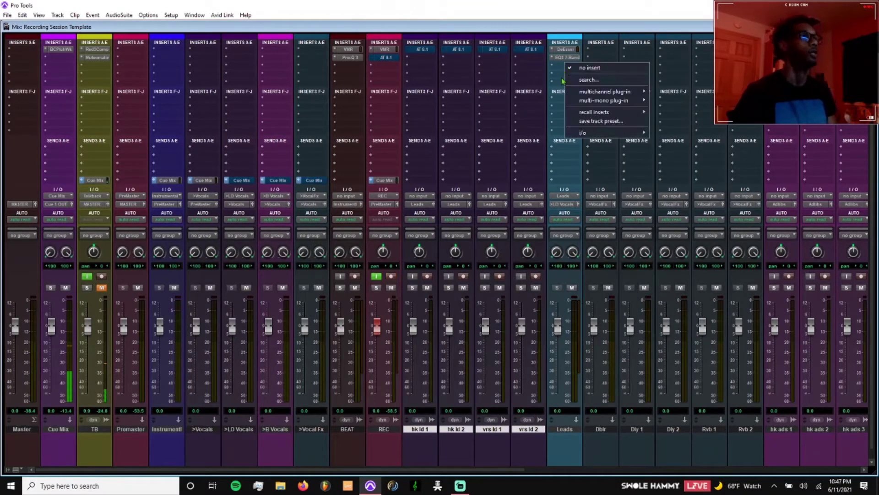
mouse_move(595, 93)
mouse_move(674, 100)
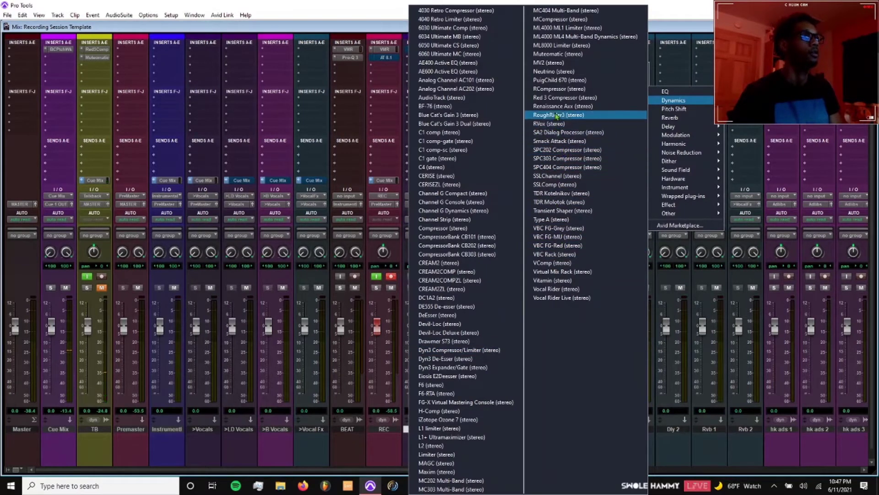
left_click(557, 89)
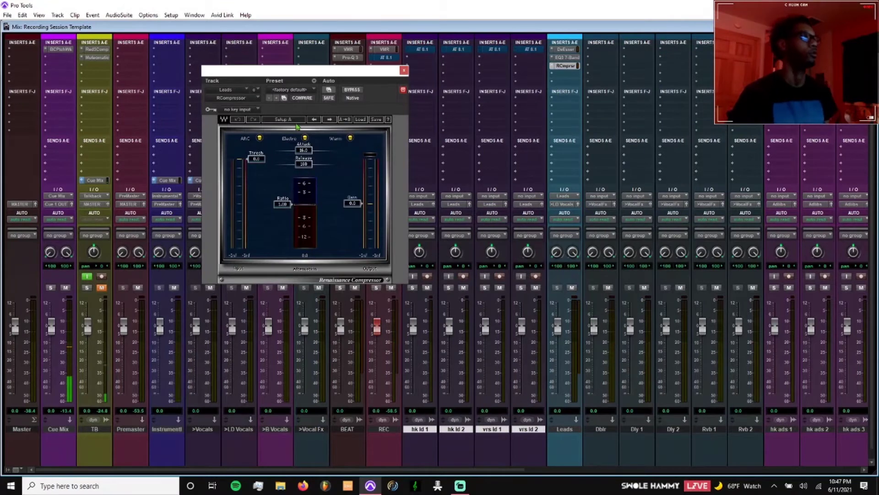
left_click(288, 91)
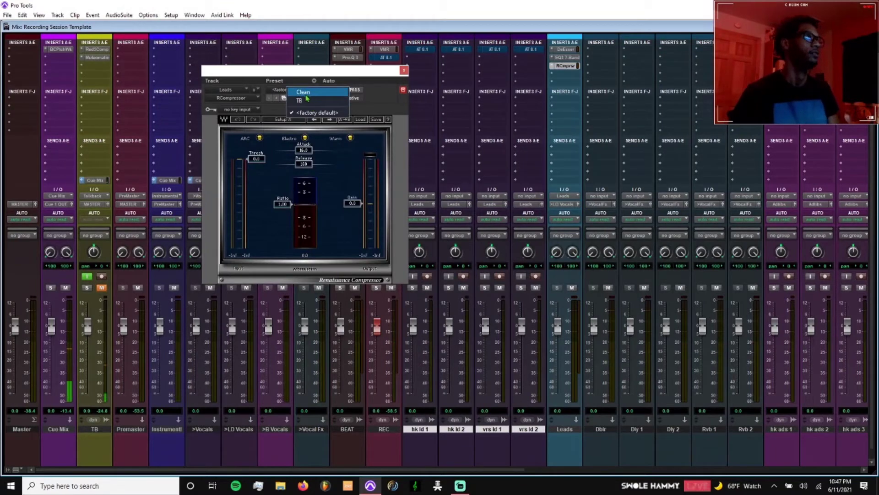
left_click(306, 94)
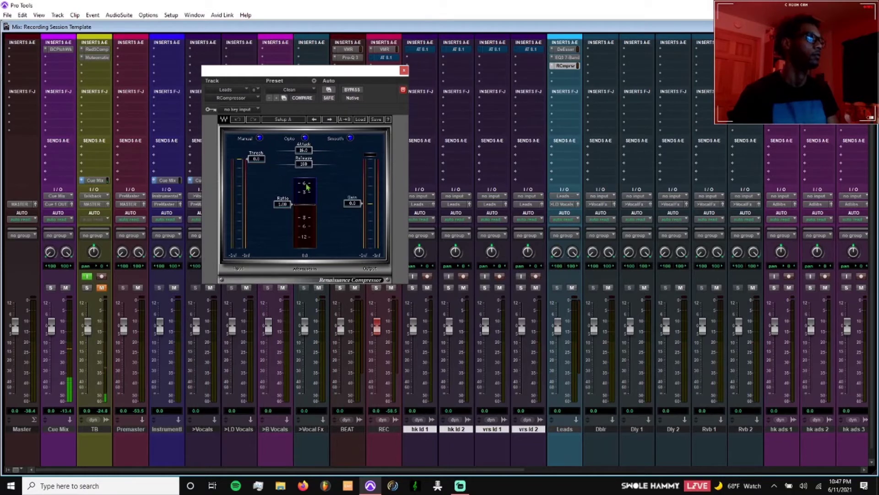
- Try out different ratio, threshold and attack settings on the Leads track's RCompressor
left_click_drag(341, 79, 426, 99)
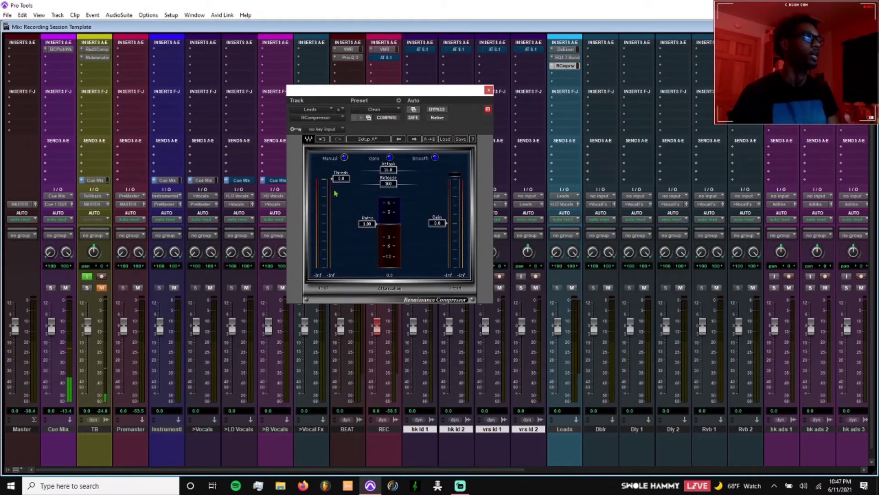
left_click_drag(364, 226, 367, 234)
left_click_drag(341, 179, 341, 211)
mouse_move(394, 170)
left_mouse_down()
mouse_move(373, 170)
mouse_move(388, 184)
mouse_move(388, 170)
left_mouse_up()
- Reload the Clean preset in the Leads track's RCompressor and close the plug-in
left_click(360, 111)
left_click(367, 113)
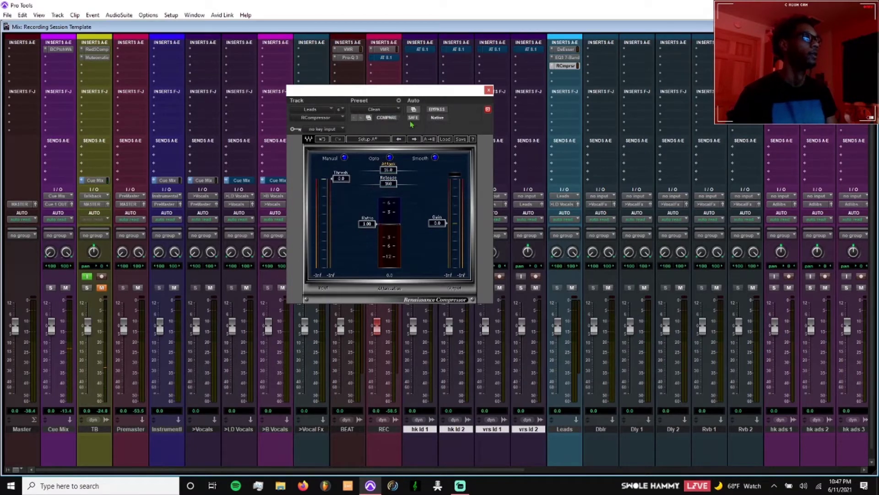
left_click(489, 90)
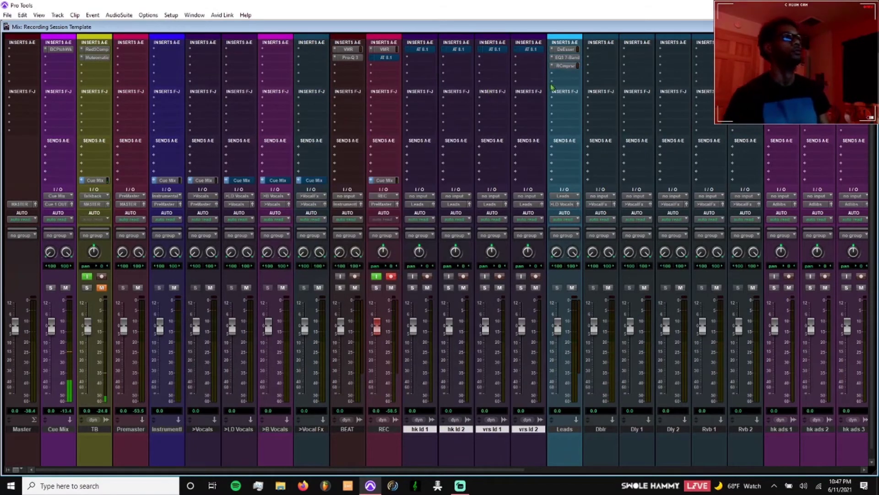
- Insert the stereo FabFilter Pro-Q 3 in the fourth insert slot of the Leads track
left_click(600, 75)
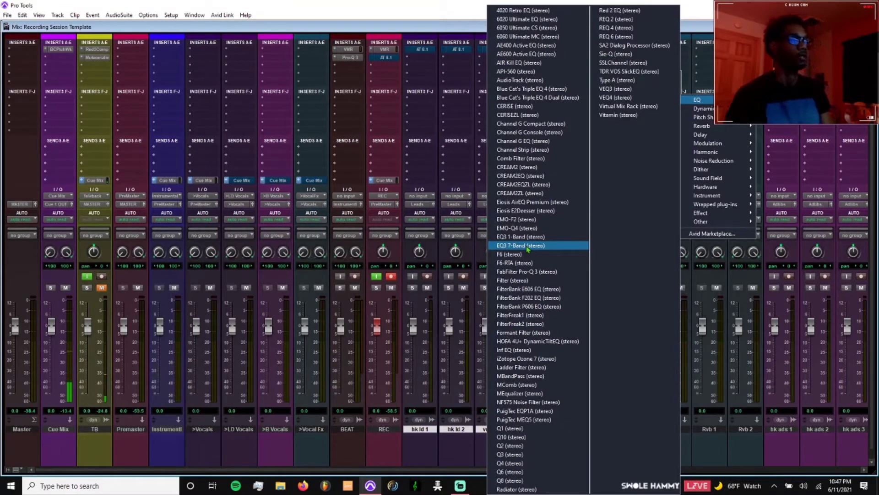
left_click(512, 273)
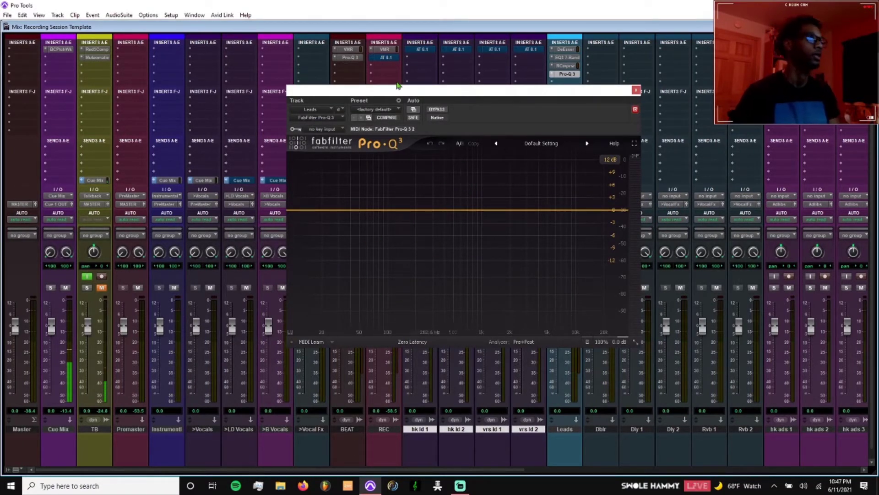
left_click_drag(490, 106, 207, 117)
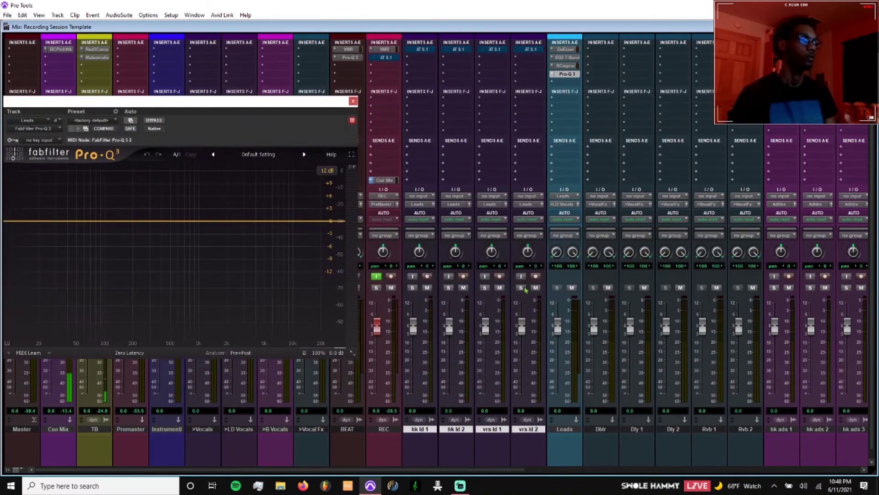
left_click_drag(308, 106, 528, 100)
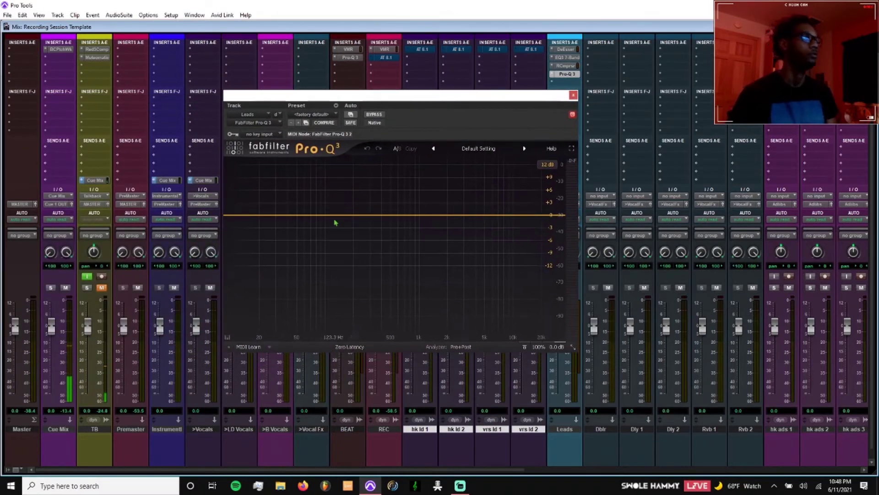
- Try out Pro-Q 3 bands on Leads, including cuts near 264 Hz and 730 Hz, a 94 Hz boost, and high and low shelves
left_click_drag(352, 215, 364, 232)
scroll(366, 230, "up", 3)
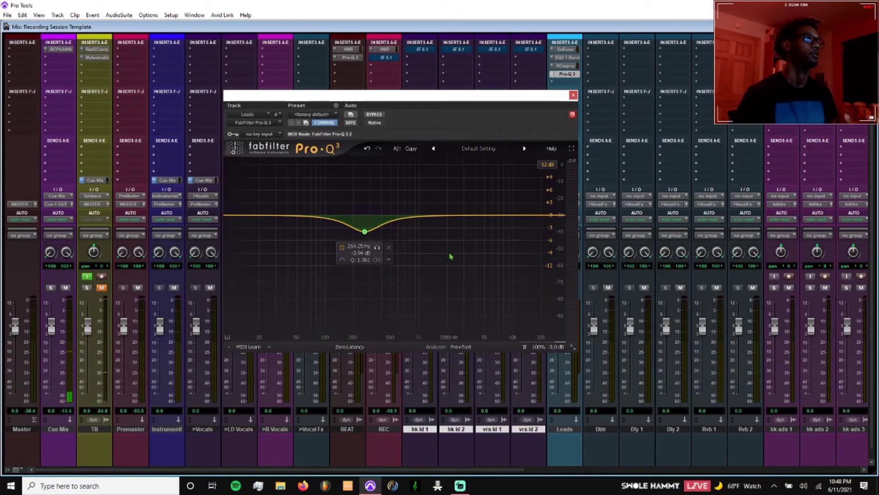
left_click_drag(409, 217, 406, 223)
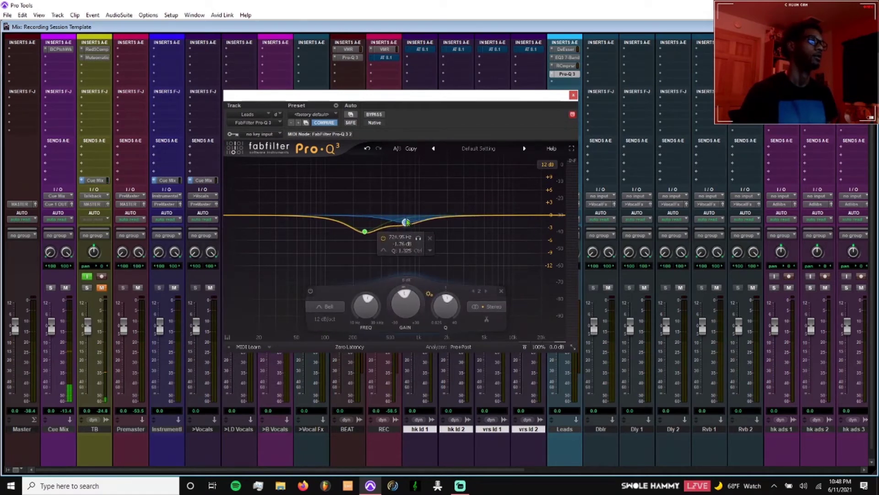
left_click_drag(513, 215, 559, 204)
left_click(535, 184)
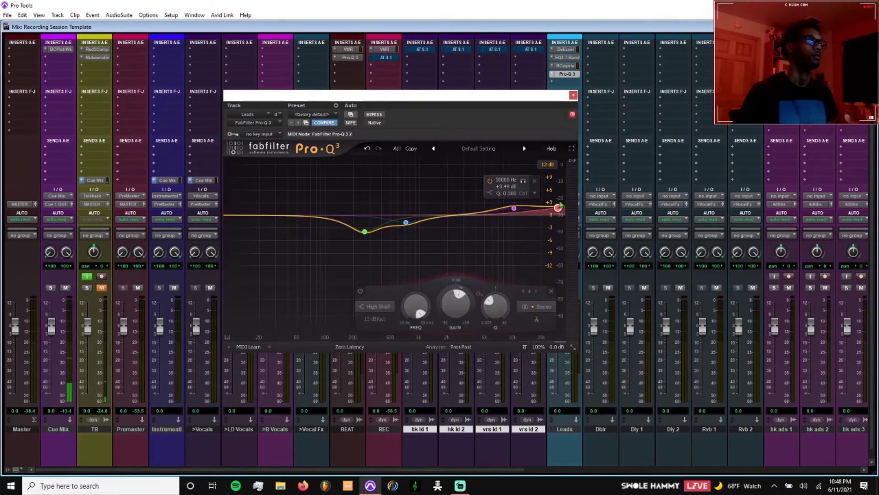
left_click_drag(320, 215, 324, 210)
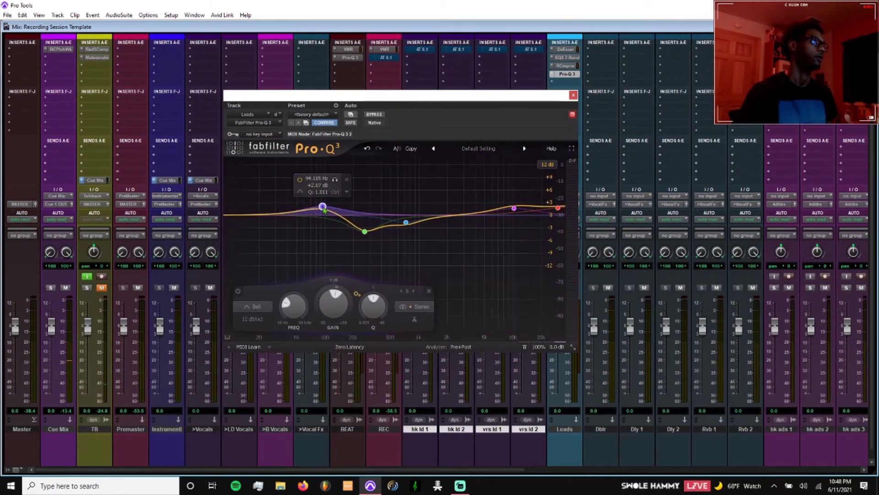
left_click_drag(271, 226, 424, 222)
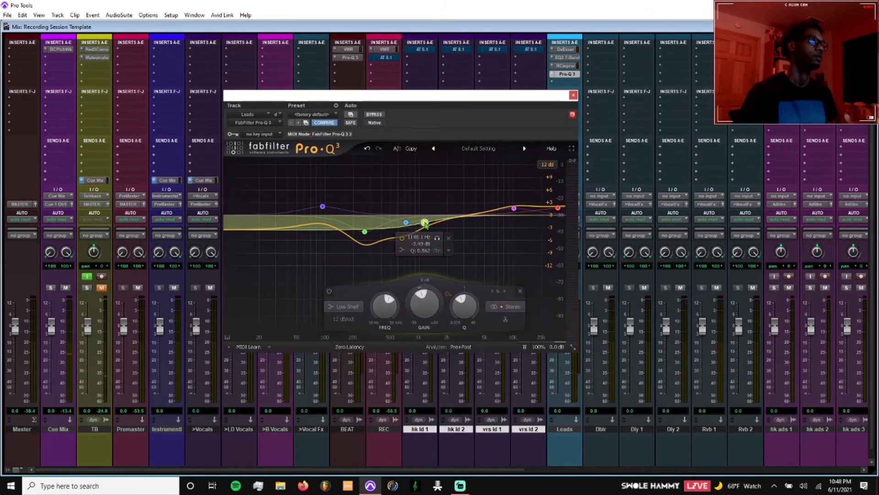
- Restore the factory default preset in the Leads track's Pro-Q 3 and close the plug-in
left_click(320, 114)
left_click(348, 146)
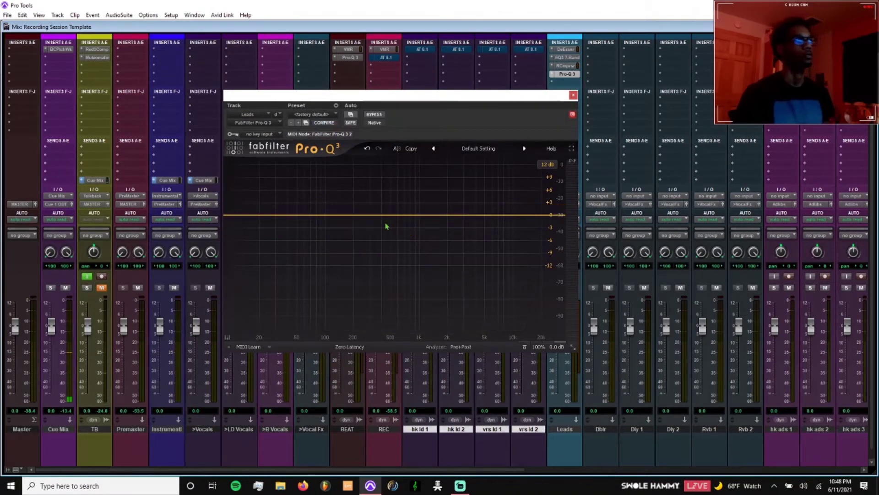
left_click(573, 95)
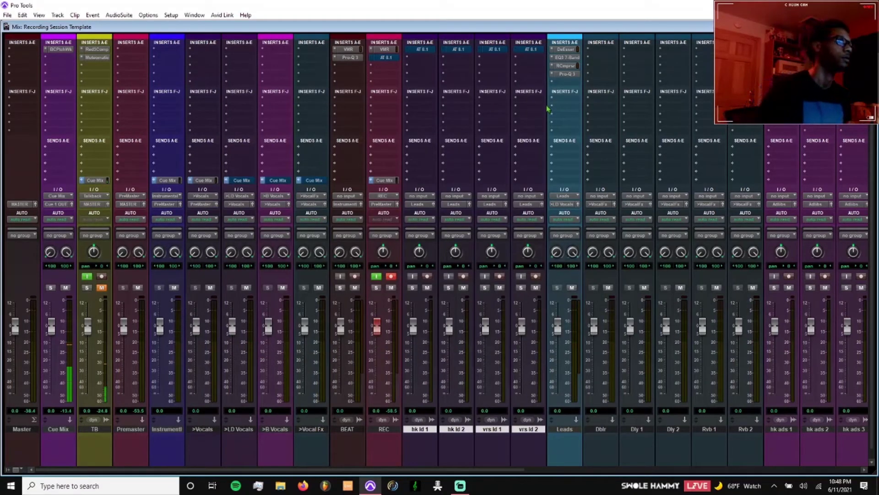
- Insert the stereo Lo-Fi harmonic plug-in in the fifth insert slot of the Leads track and close its window
left_click(563, 85)
mouse_move(594, 112)
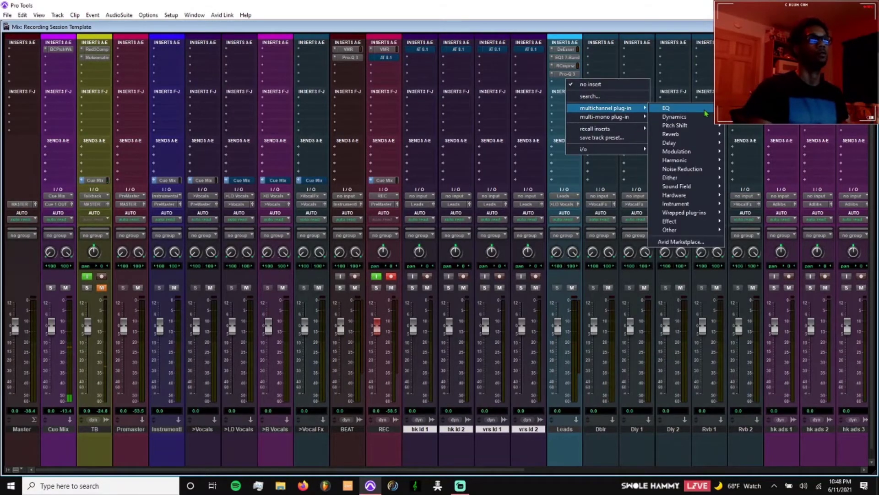
mouse_move(704, 160)
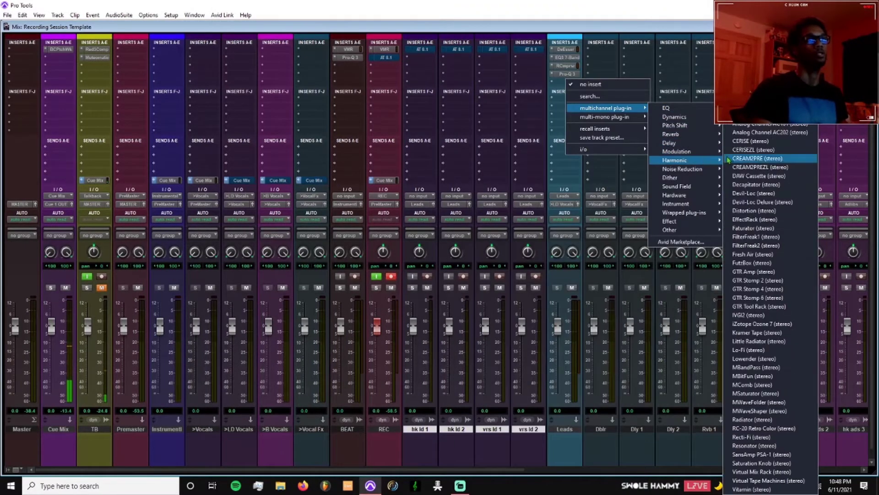
left_click(767, 350)
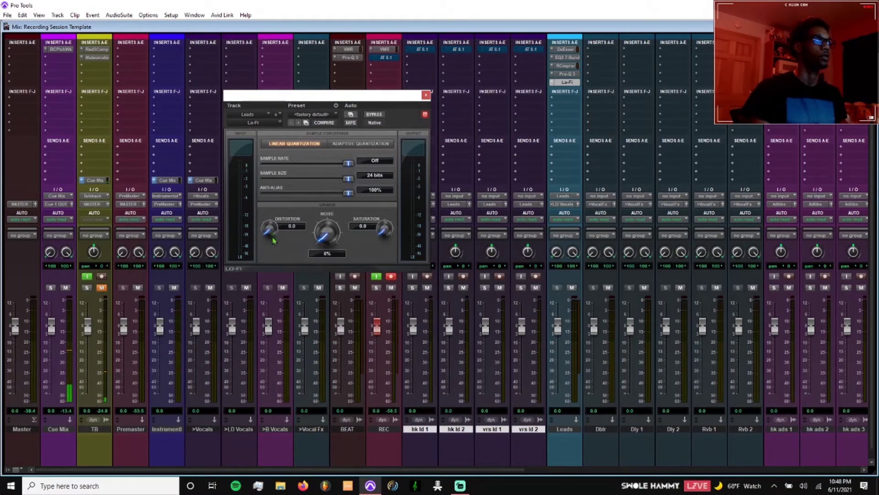
left_click(426, 95)
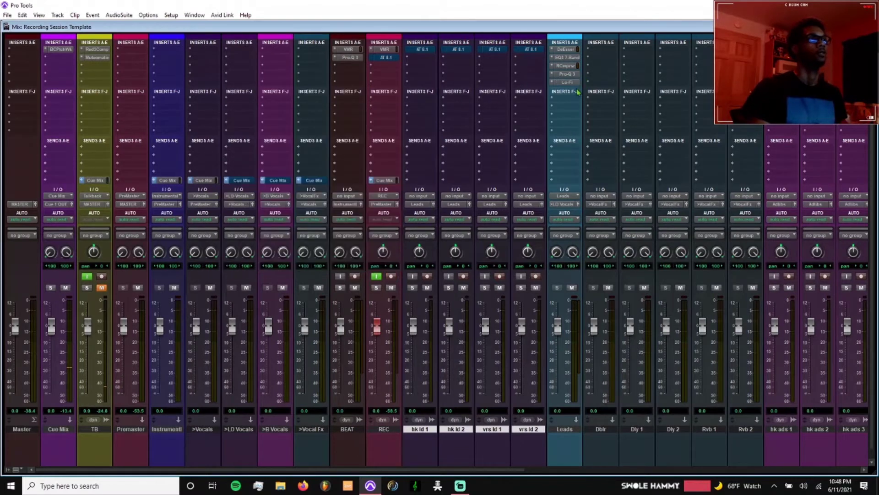
left_click(552, 83)
mouse_move(572, 110)
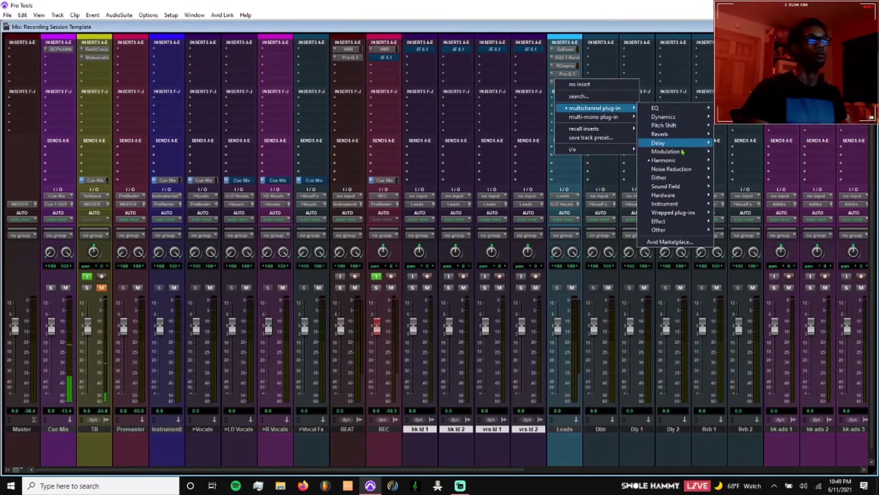
mouse_move(666, 160)
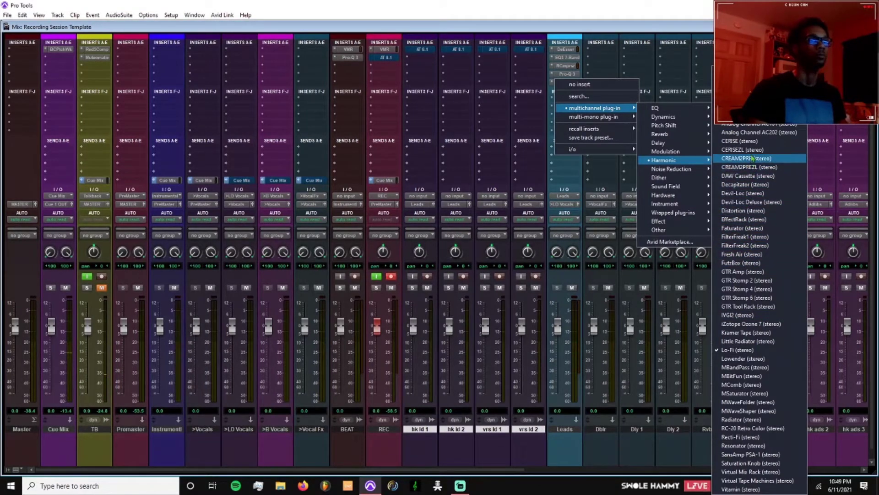
left_click(669, 329)
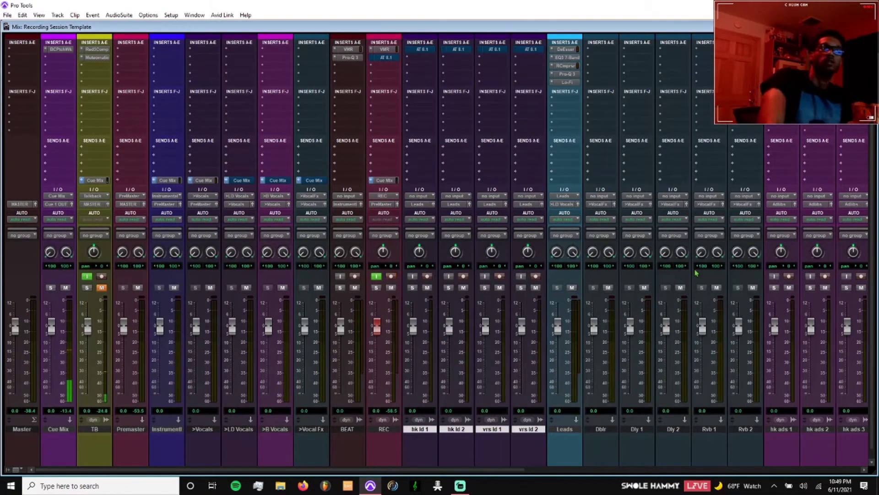
left_click(556, 83)
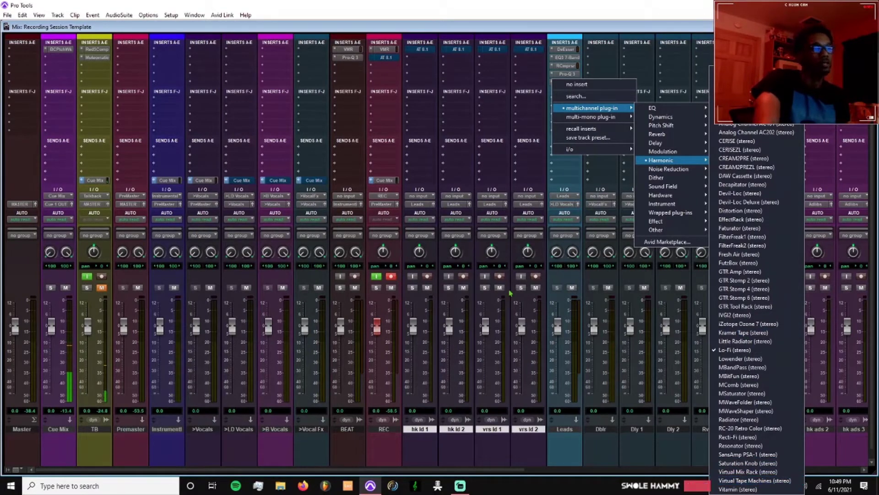
left_click(584, 280)
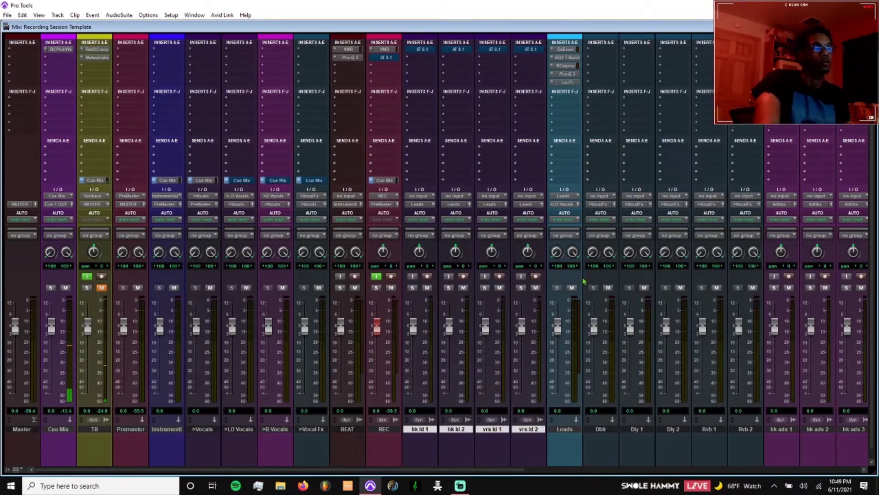
- Insert the stereo Virtual Mix Rack in the first F-J insert slot of Leads and load the Double EQs w Trim preset
left_click(567, 102)
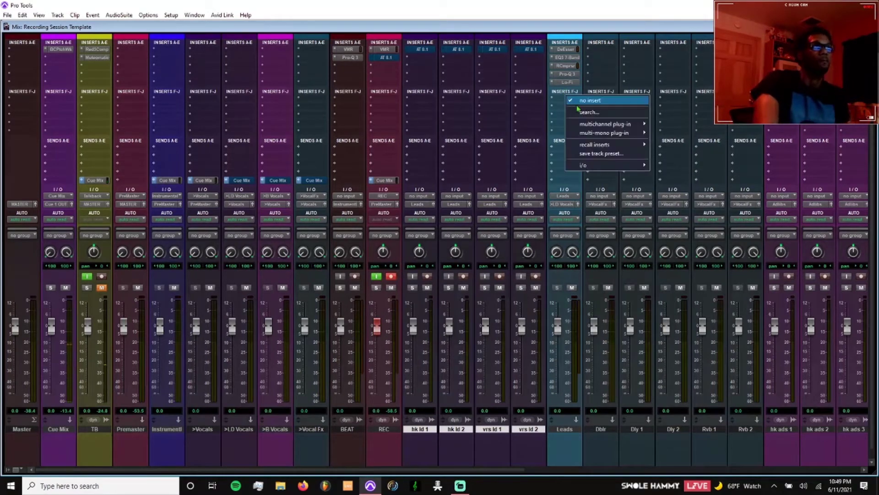
mouse_move(614, 124)
mouse_move(678, 126)
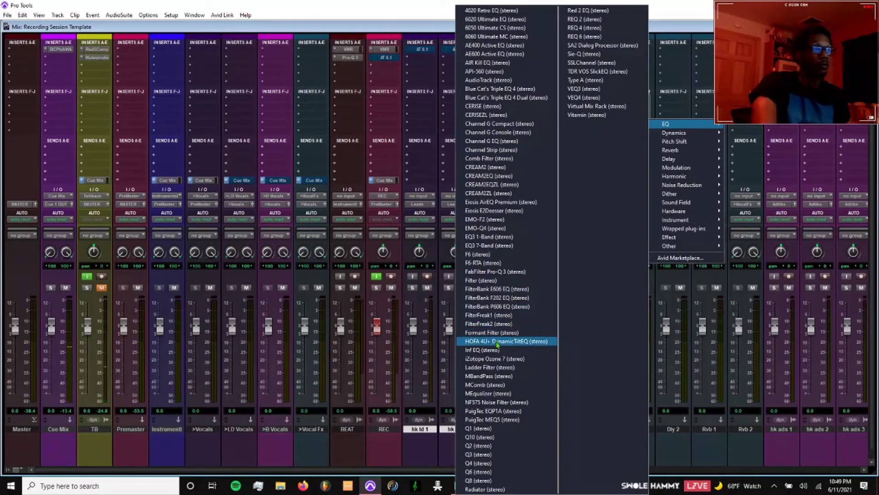
left_click(586, 110)
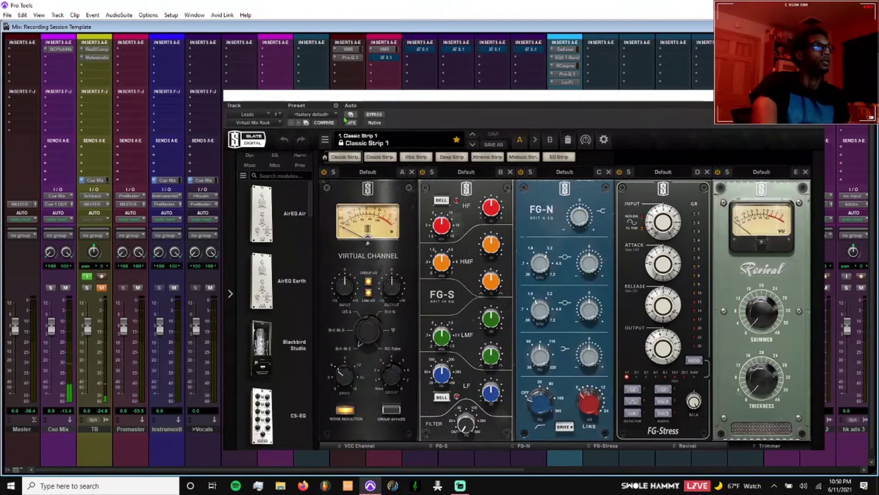
left_click(311, 114)
left_click(344, 141)
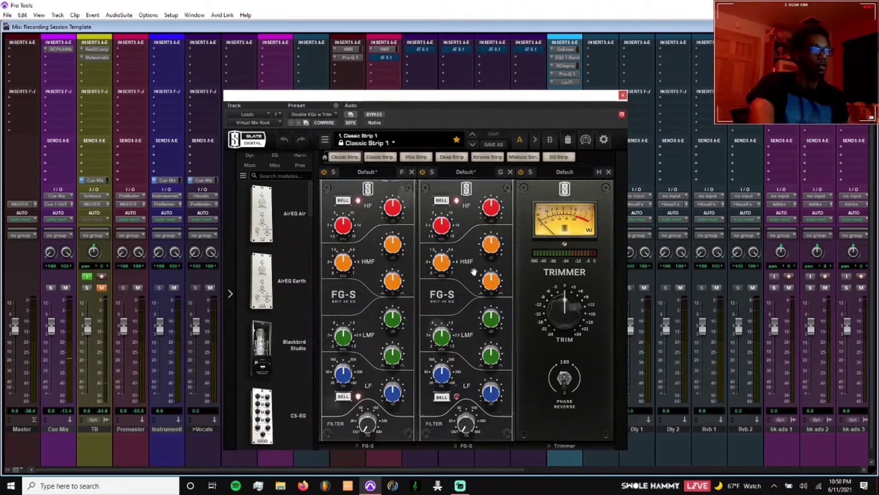
- Look through the EQ modules available in the Leads track's Virtual Mix Rack and close the plug-in
left_click(275, 155)
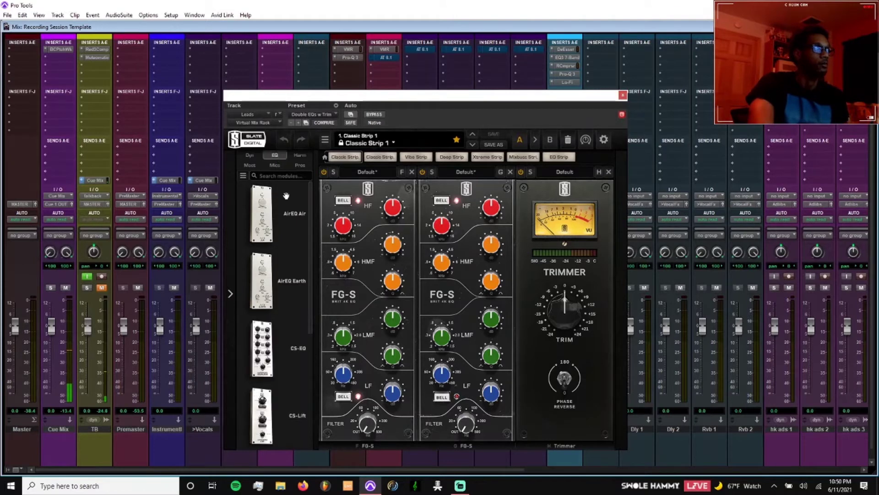
scroll(286, 293, "down", 1)
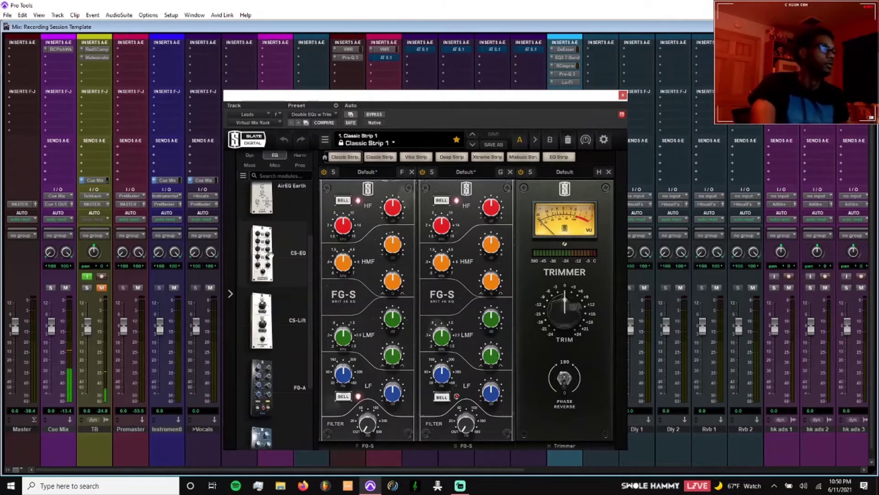
scroll(279, 300, "down", 1)
scroll(279, 301, "down", 1)
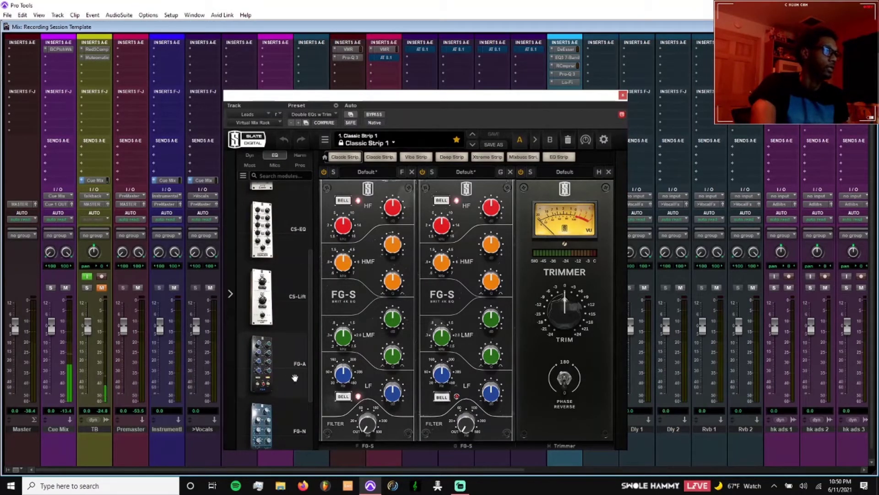
scroll(284, 364, "down", 1)
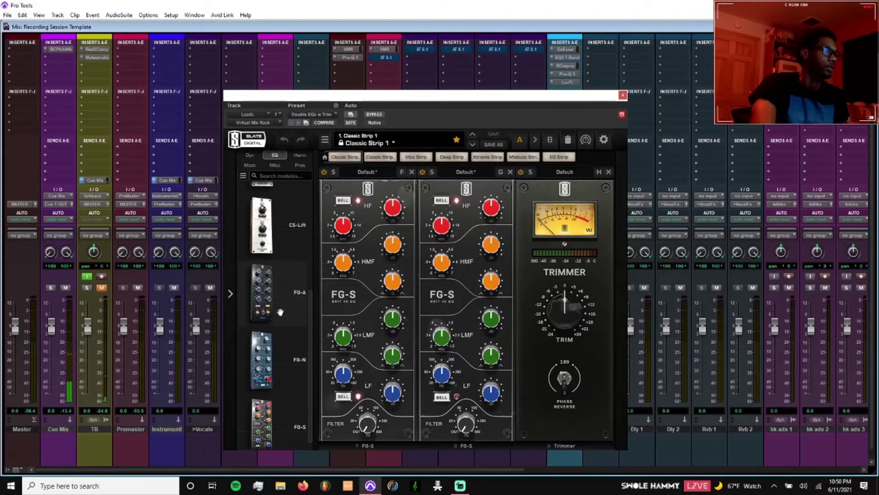
scroll(280, 317, "down", 1)
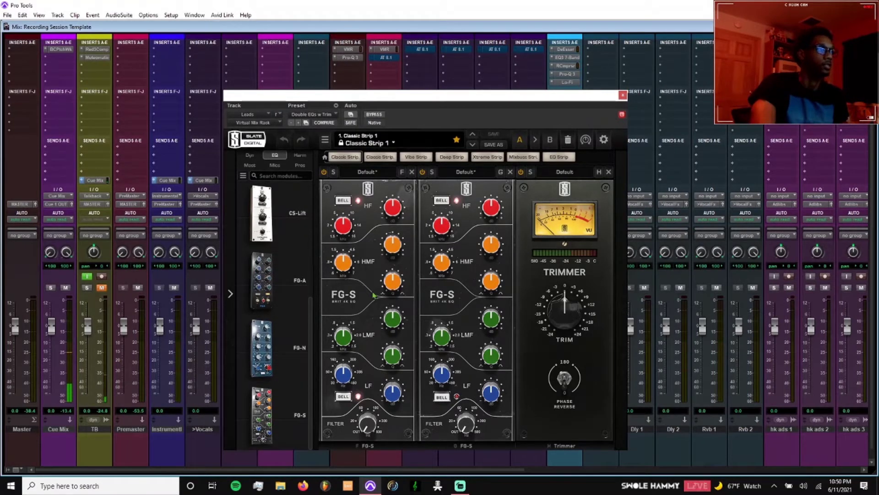
scroll(277, 271, "up", 2)
scroll(279, 286, "down", 2)
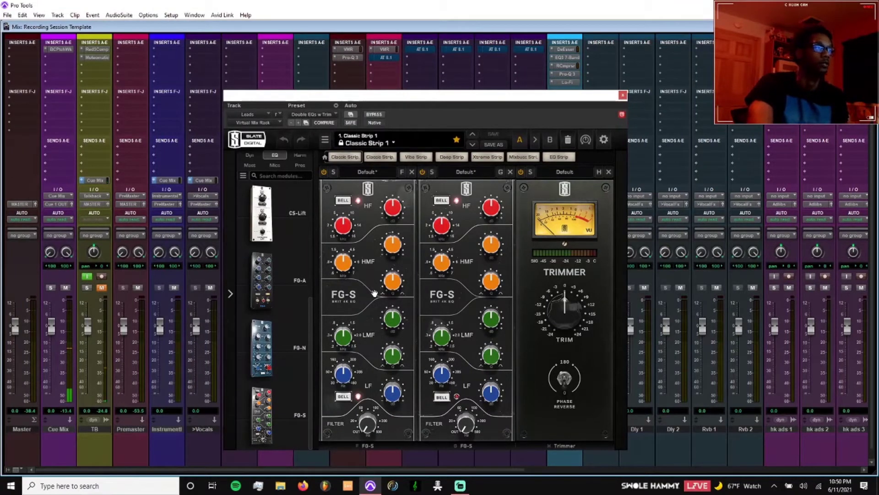
scroll(257, 284, "up", 3)
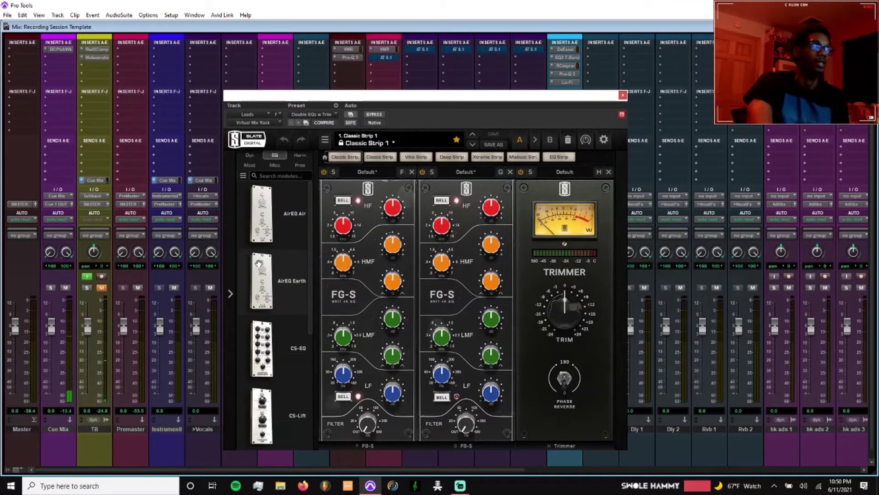
left_click(622, 95)
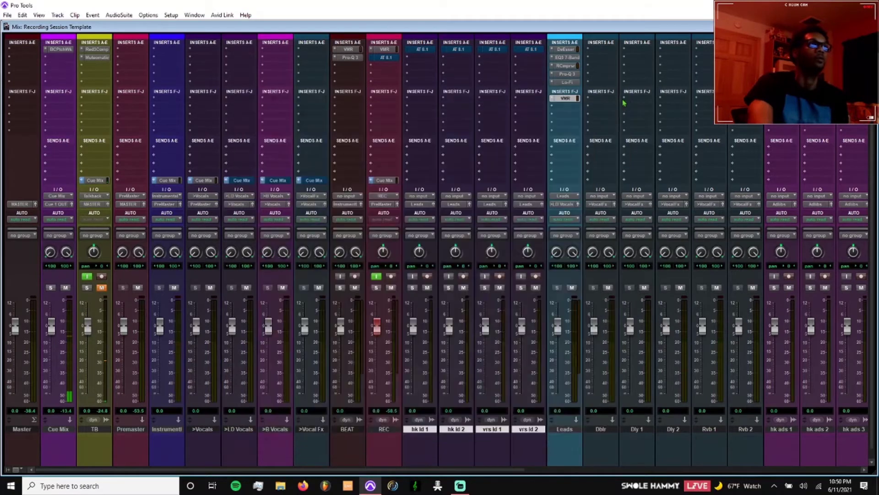
- Insert the FabFilter Pro-Q 3 in the last F-J insert slot of the Leads track by searching for "fab"
left_click(553, 102)
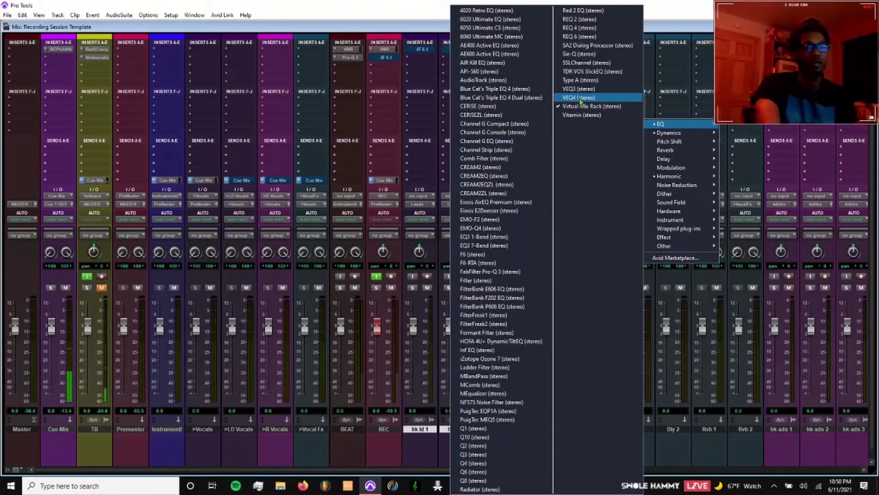
left_click(655, 30)
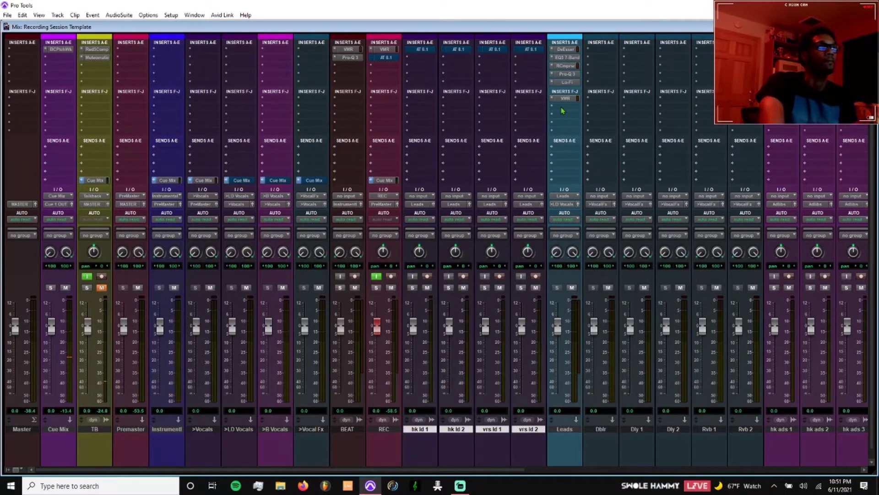
left_click(566, 133)
left_click(639, 150)
left_click(578, 133)
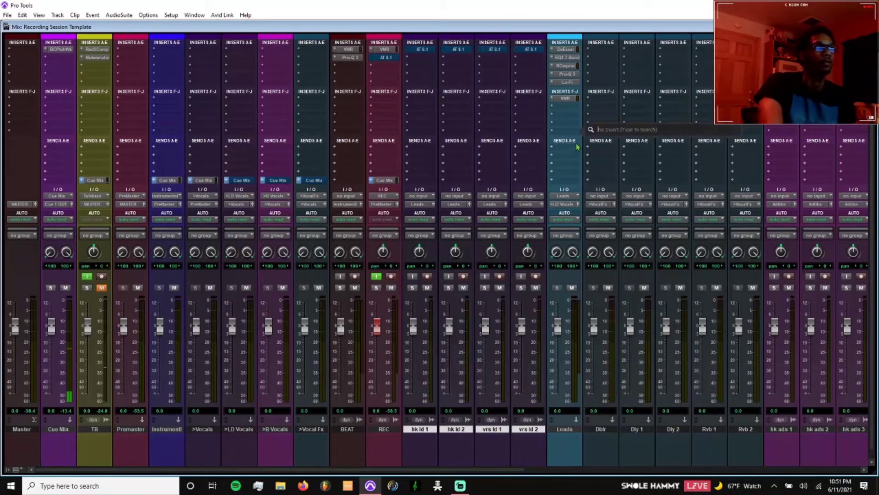
type("fab")
left_click(610, 142)
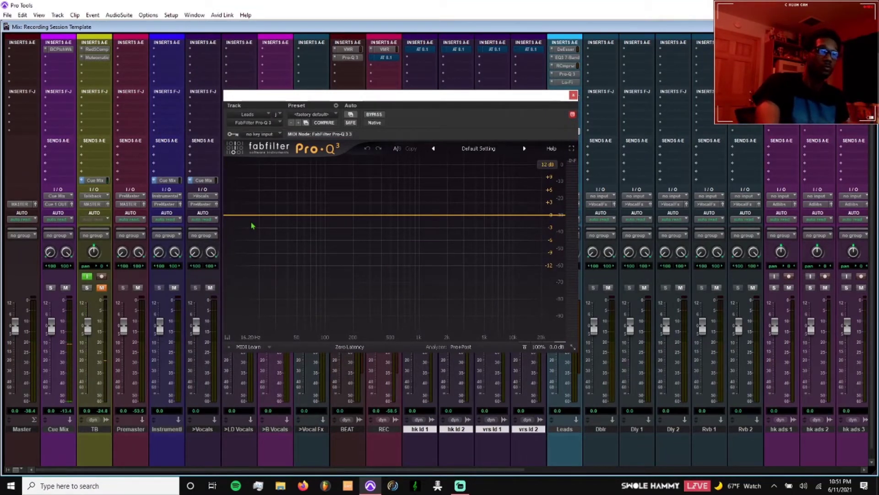
- Try a low cut at the bottom end and a 30 dB/oct high cut near 22666 Hz in the new Pro-Q 3
left_click_drag(251, 226, 291, 227)
left_click(562, 216)
left_click_drag(562, 218, 550, 222)
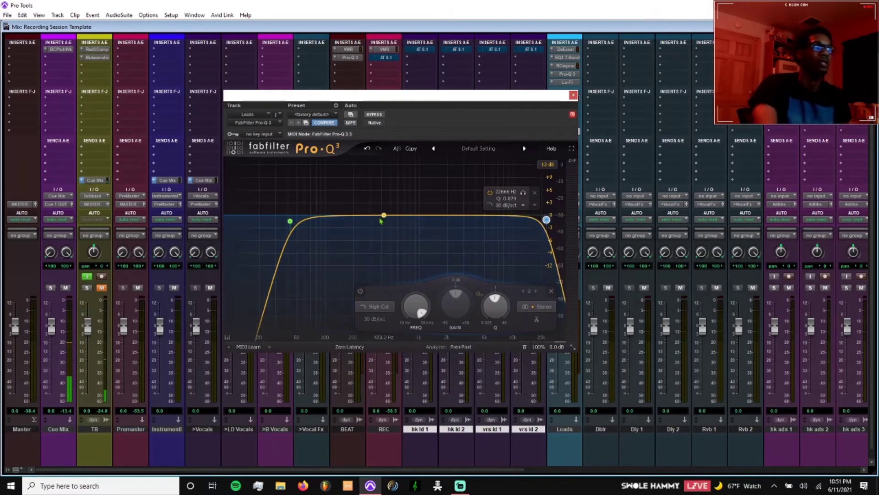
left_click_drag(375, 216, 373, 200)
left_click(397, 236)
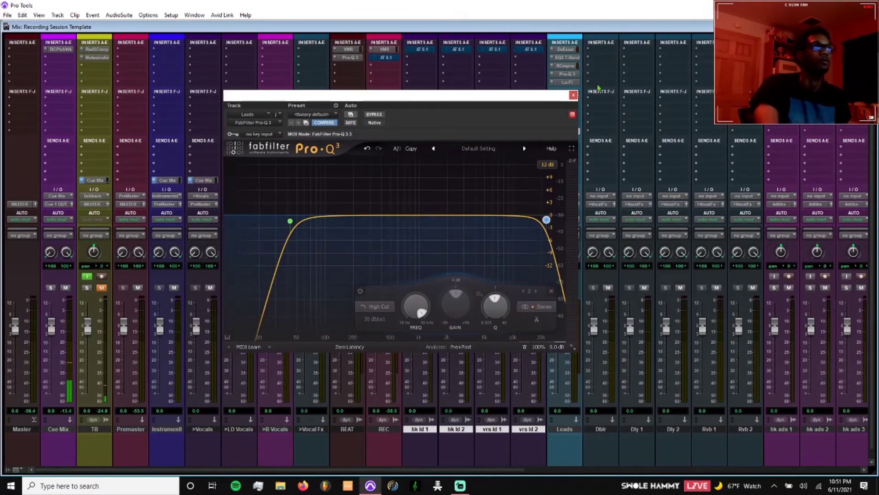
- Restore the factory default preset in the last-slot Pro-Q 3 on Leads and close the plug-in
left_click(329, 114)
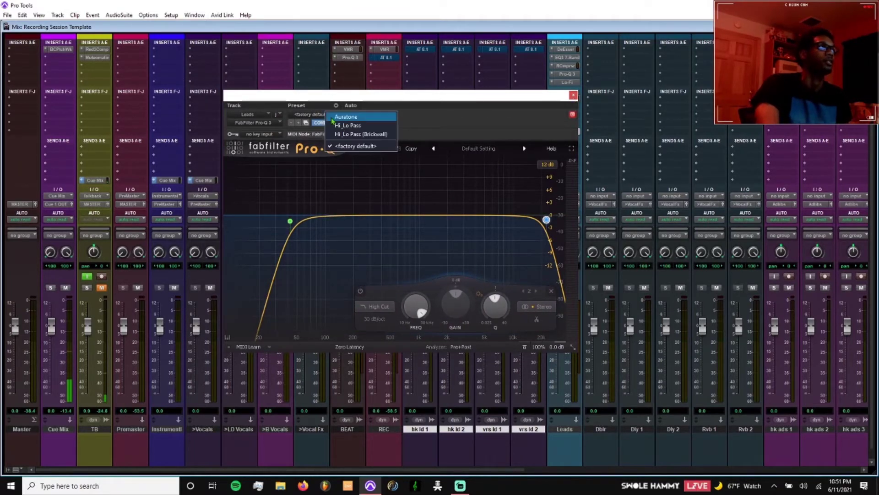
left_click(351, 146)
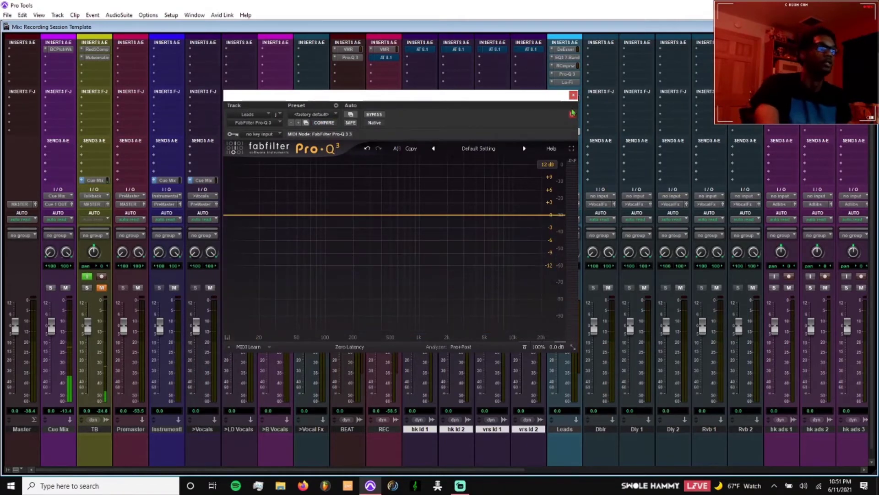
left_click(574, 95)
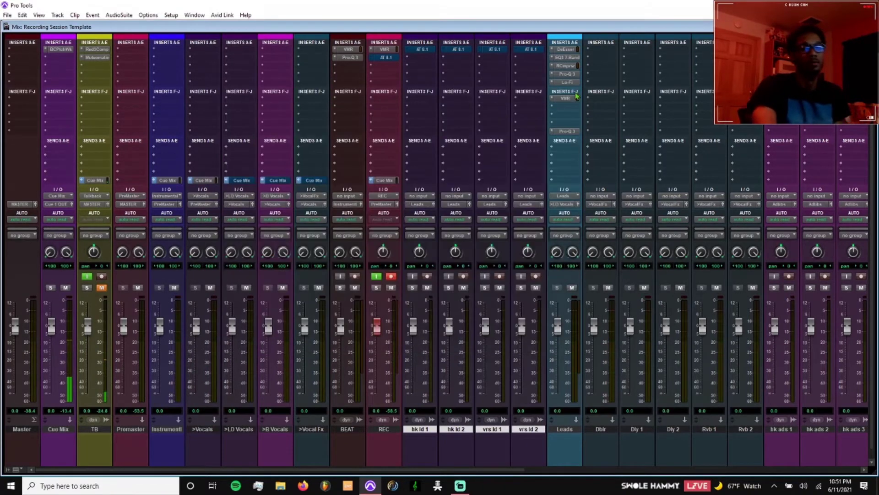
- Insert the stereo L1+ Ultramaximizer in the fourth F-J insert slot of Leads and load the Crash preset
left_click(571, 123)
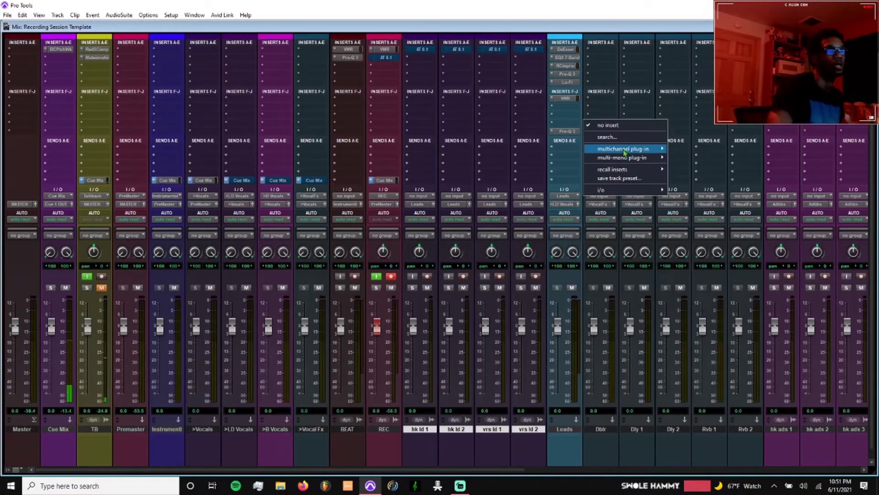
mouse_move(632, 149)
mouse_move(691, 157)
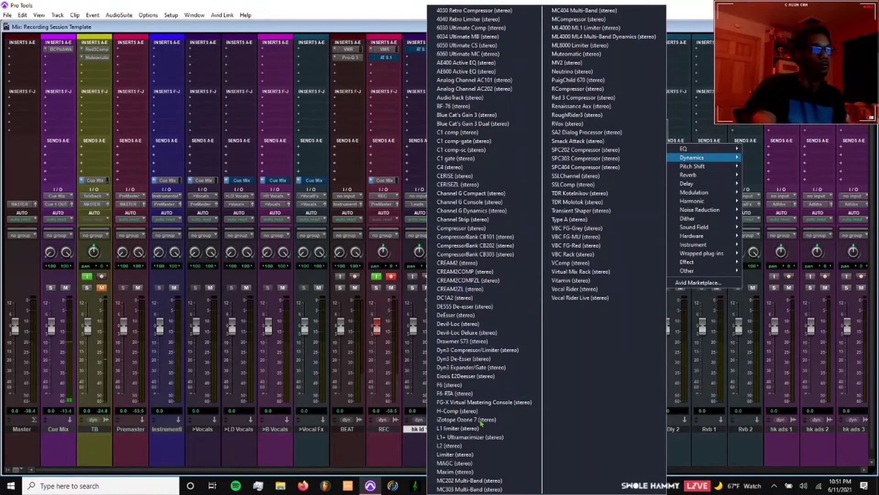
left_click(482, 437)
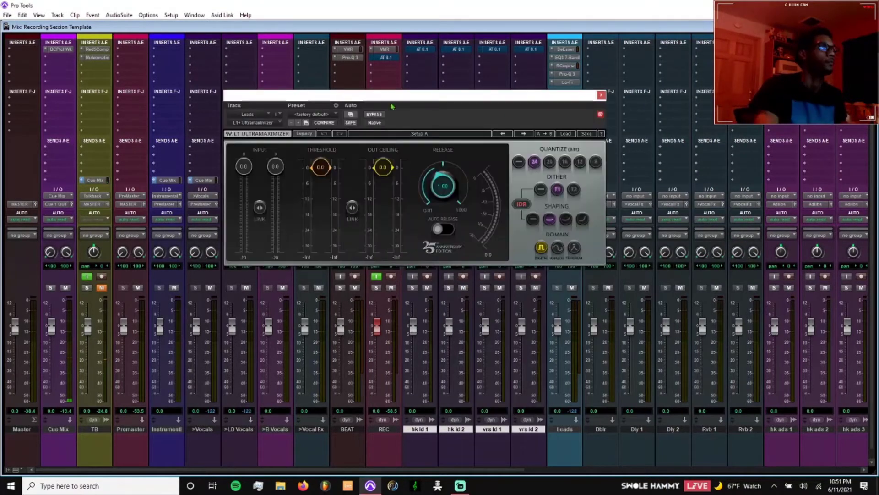
left_click_drag(388, 100, 327, 89)
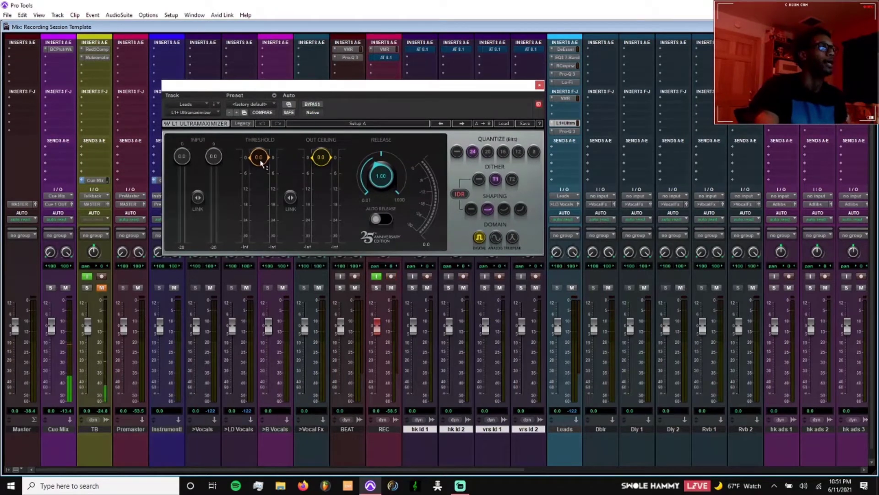
left_click(265, 105)
left_click(280, 107)
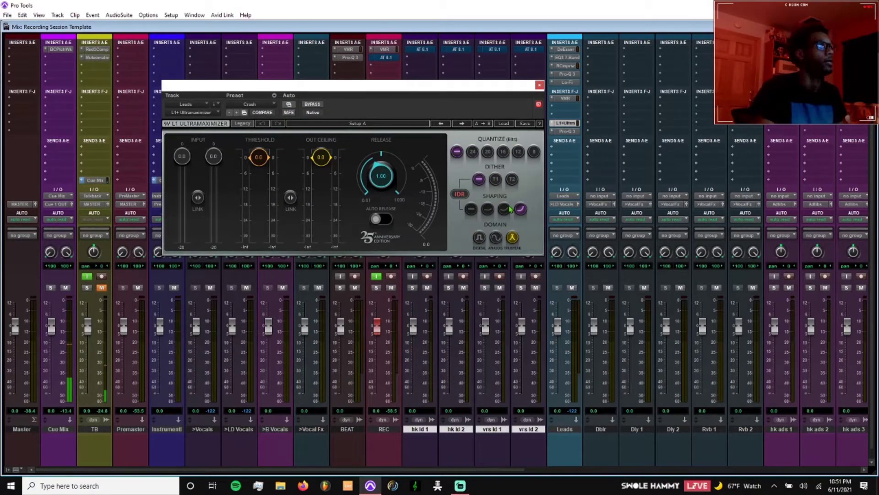
- Try out the L1+ Ultramaximizer with a threshold near -1.3, a shorter release, and different shaping and domain options
left_click_drag(258, 157, 255, 167)
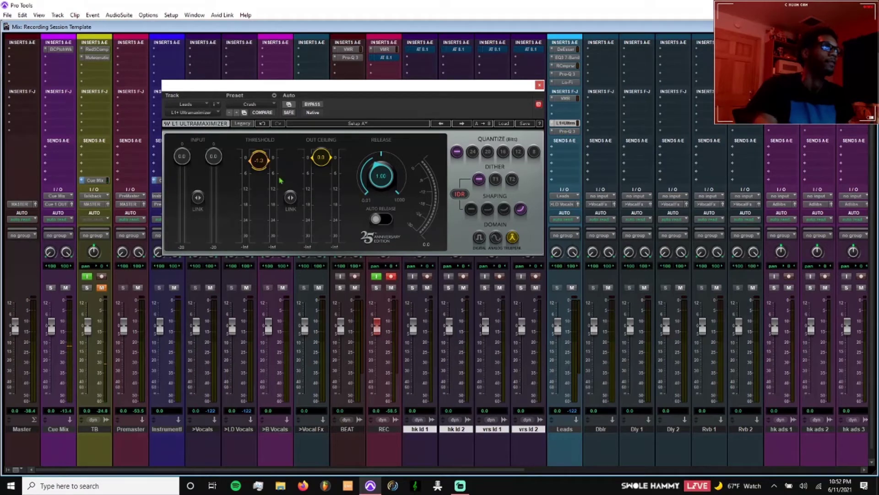
left_click_drag(391, 181, 392, 195)
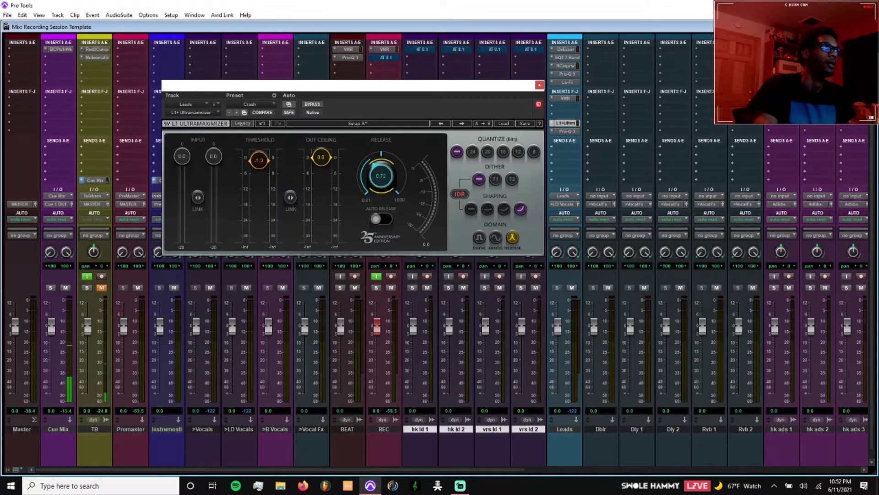
left_click(479, 237)
left_click(504, 209)
left_click(511, 237)
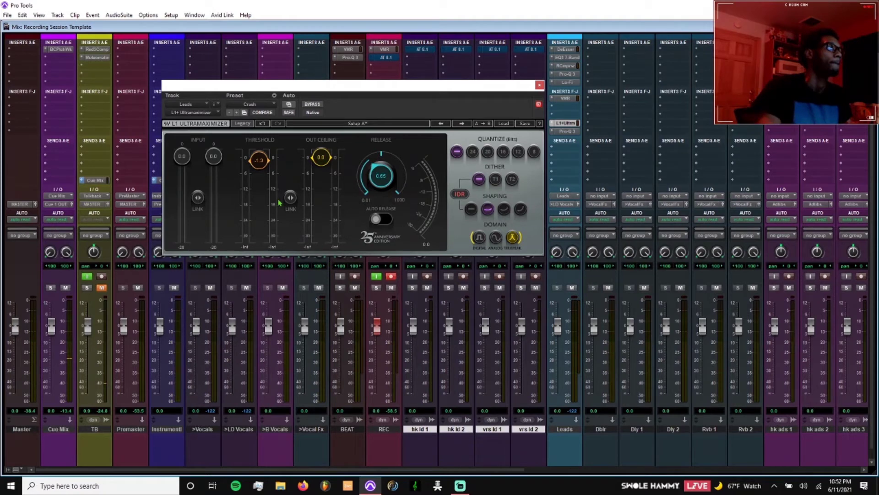
mouse_move(253, 168)
left_mouse_down()
mouse_move(254, 153)
mouse_move(259, 164)
left_mouse_up()
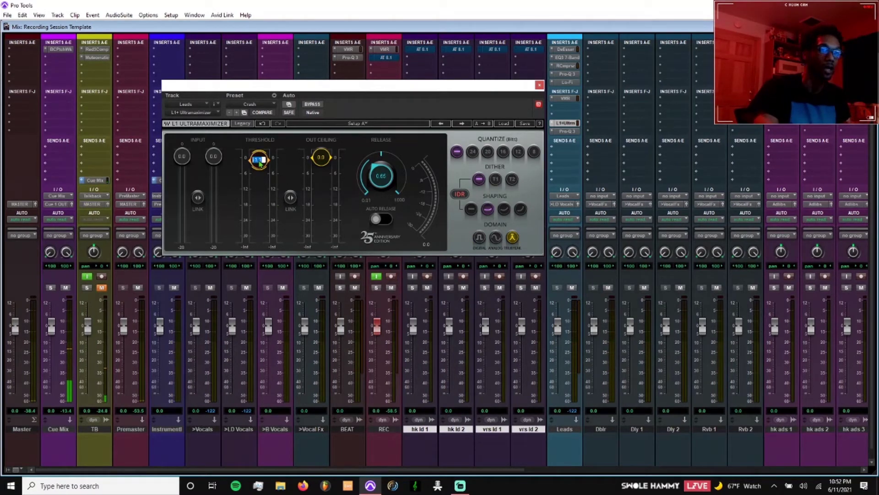
left_click(261, 177)
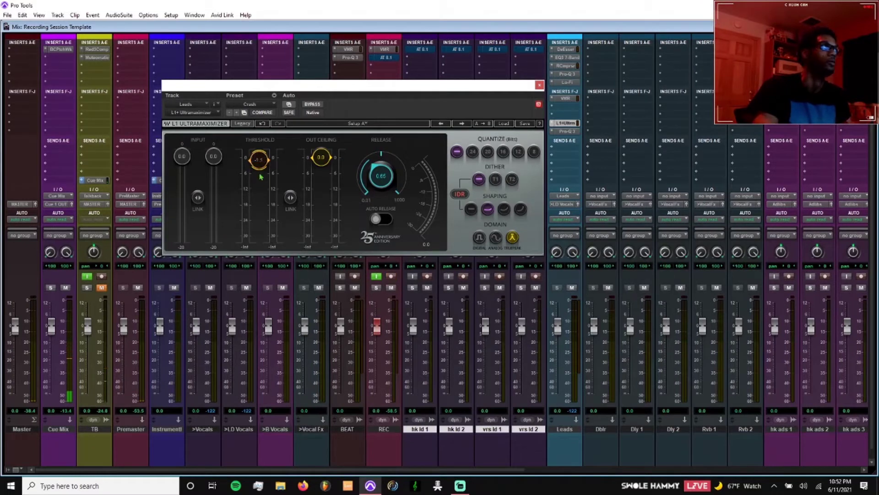
- Reload the Crash preset in the L1+ Ultramaximizer on Leads and close its window
left_click(262, 104)
left_click(288, 106)
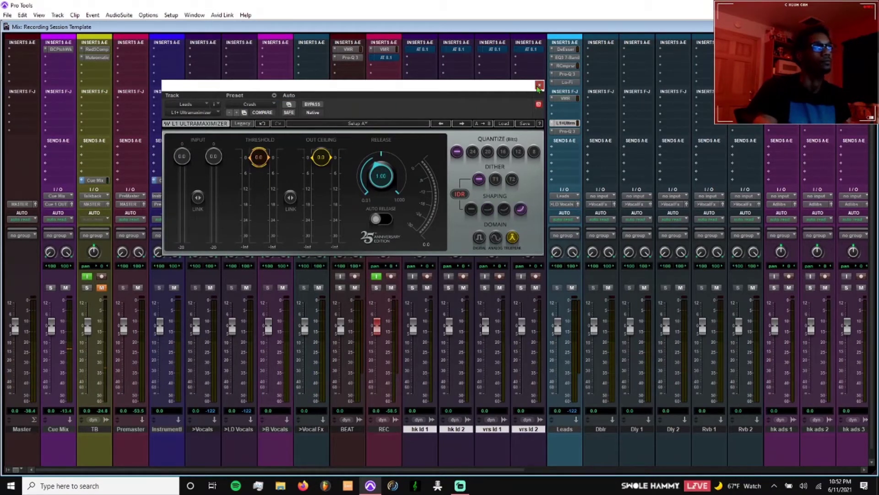
left_click(539, 86)
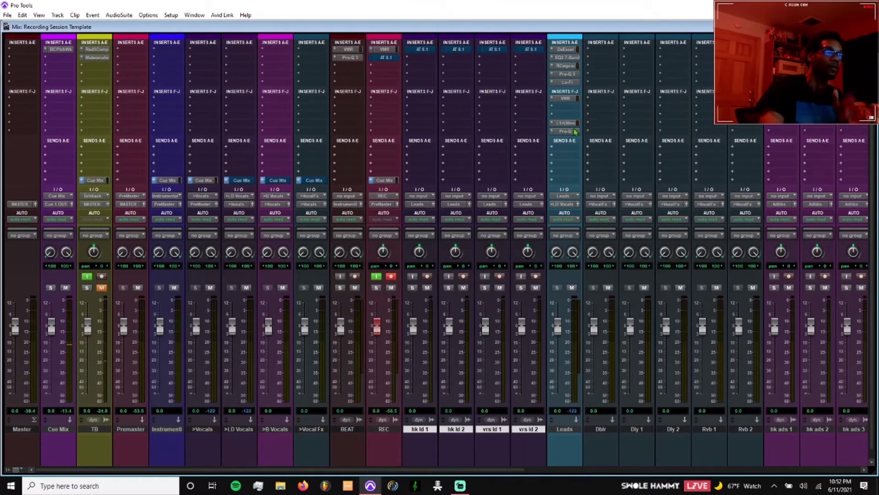
- Select the Adlibs and BG Vocals tracks and move them directly after the Leads track in the mixer
scroll(477, 139, "right", 5)
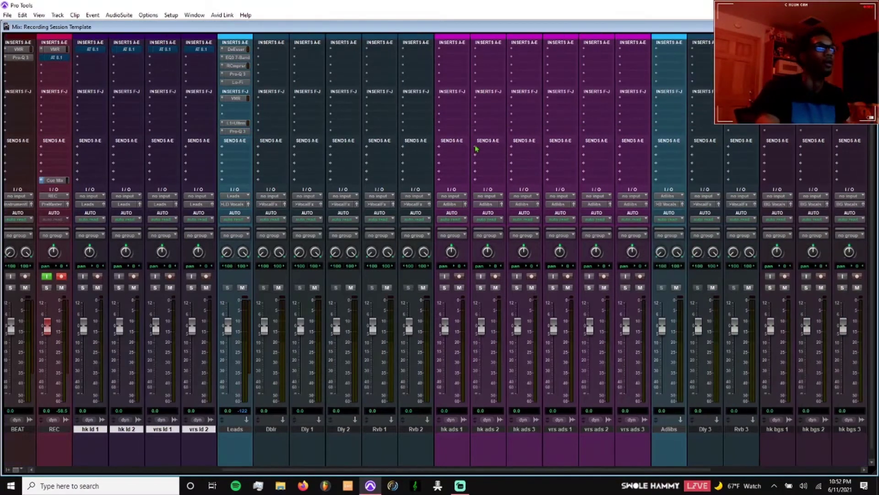
scroll(475, 148, "right", 2)
left_click(590, 432)
scroll(591, 435, "right", 3)
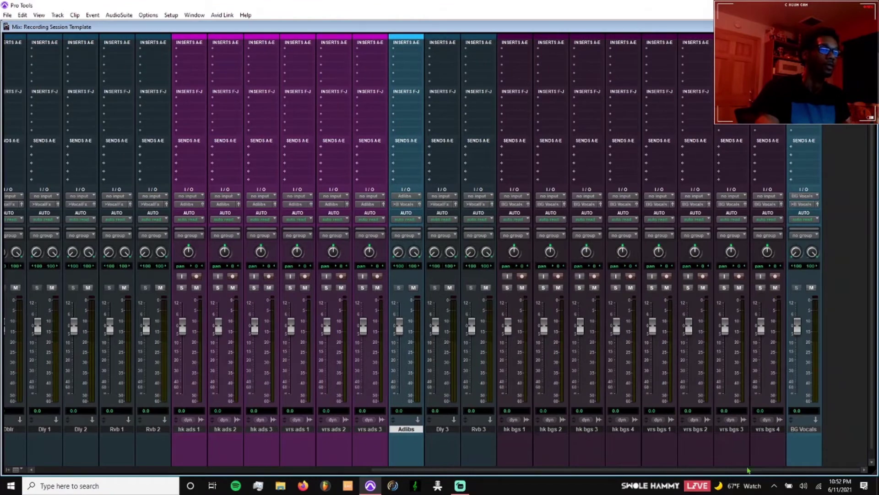
left_click_drag(809, 434, 128, 435)
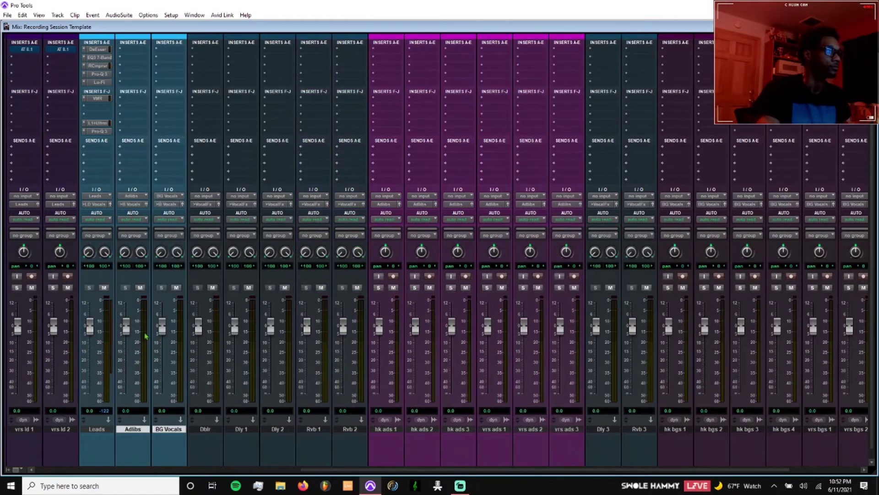
scroll(145, 335, "left", 3)
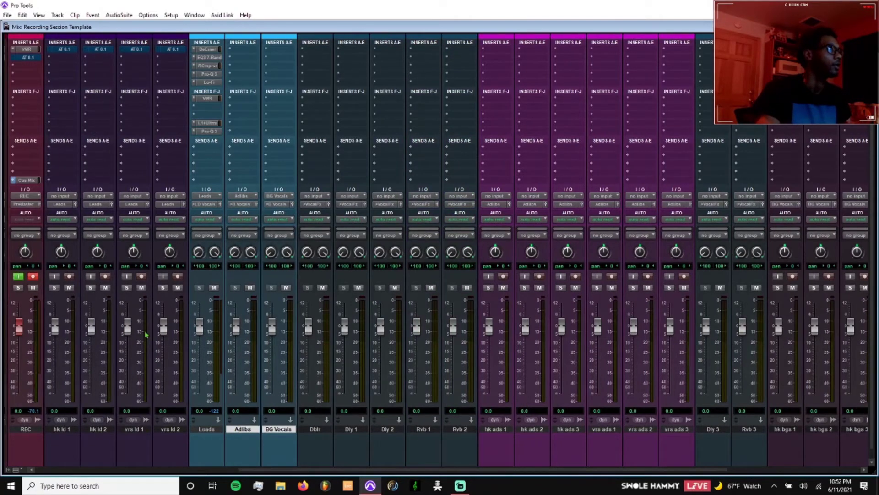
- Insert the stereo D-Verb reverb as a multichannel plug-in in the first insert slot of the Adlibs track
left_click(237, 54)
mouse_move(284, 74)
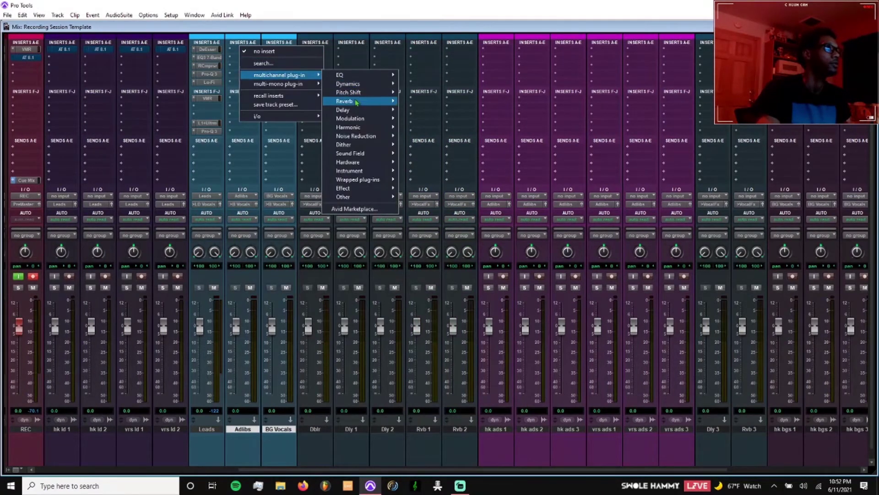
mouse_move(356, 102)
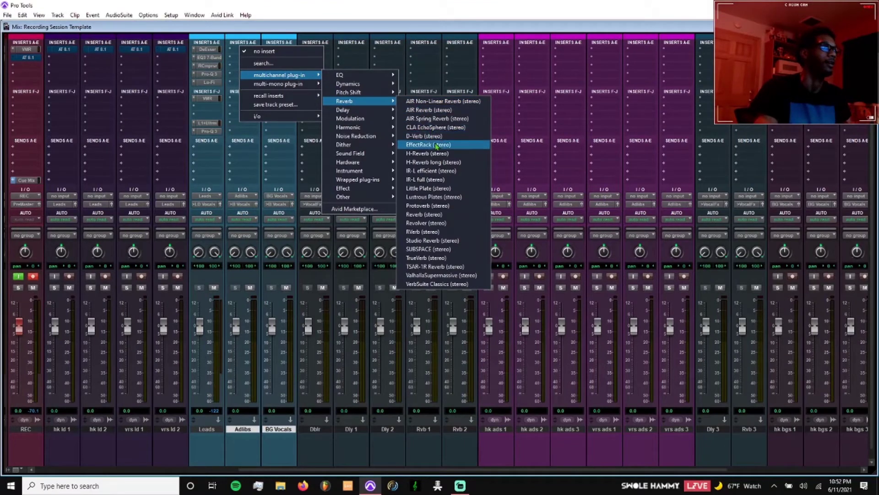
key("Escape")
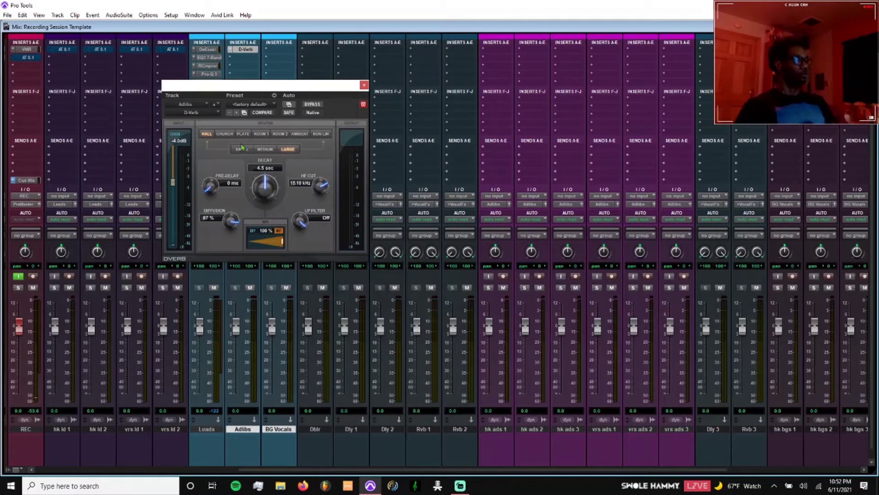
- Set the Adlibs D-Verb to 0.0 dB gain, Room 1, decay below one second, HF cut 14.85 kHz and LP filter about 16 kHz
left_click_drag(172, 179, 172, 145)
left_click(262, 134)
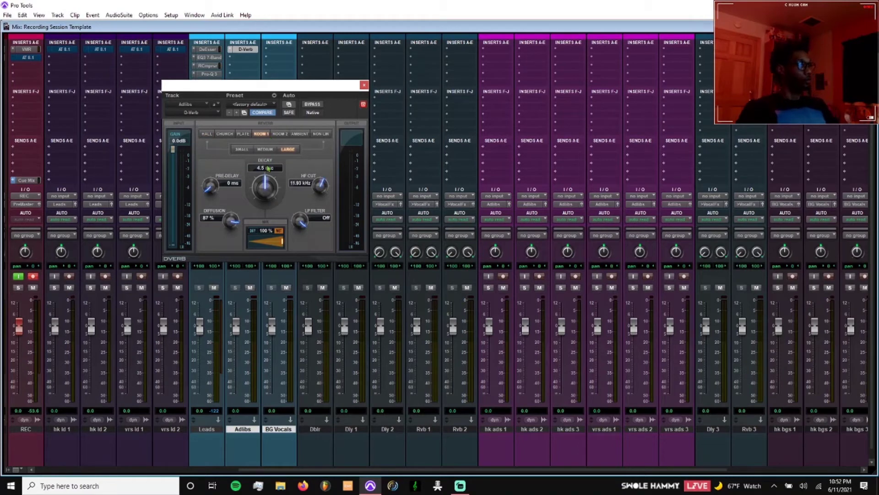
left_click_drag(268, 208, 270, 236)
left_click_drag(321, 188, 318, 181)
left_click_drag(300, 221, 306, 255)
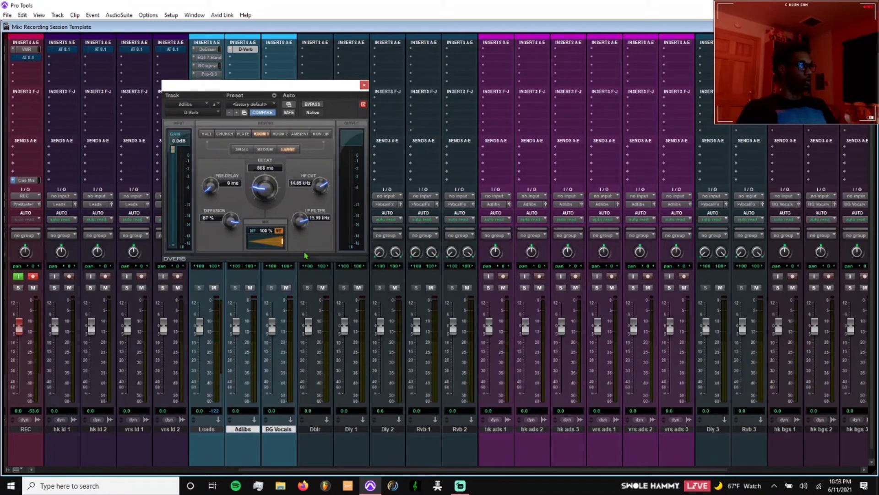
- Set the wet mix of the Adlibs D-Verb to 5% and close the plug-in window
left_click(271, 230)
type("6")
key("Return")
left_click(264, 231)
type("5")
key("Return")
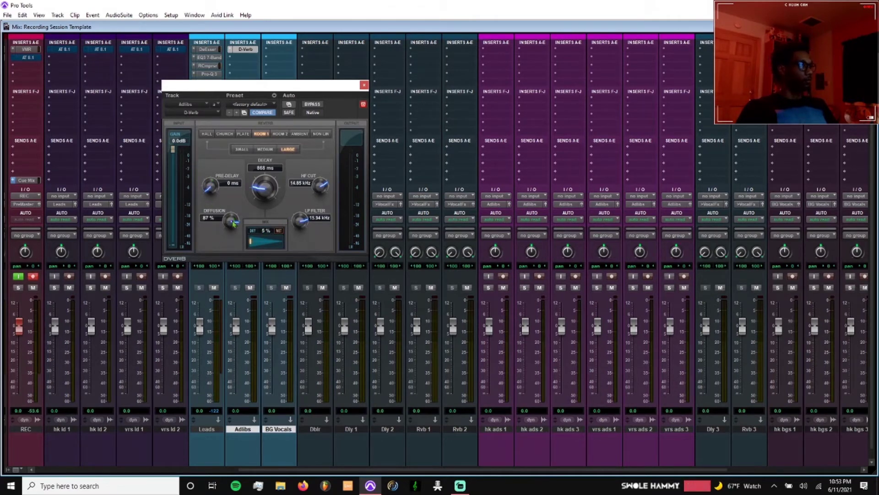
left_click(364, 85)
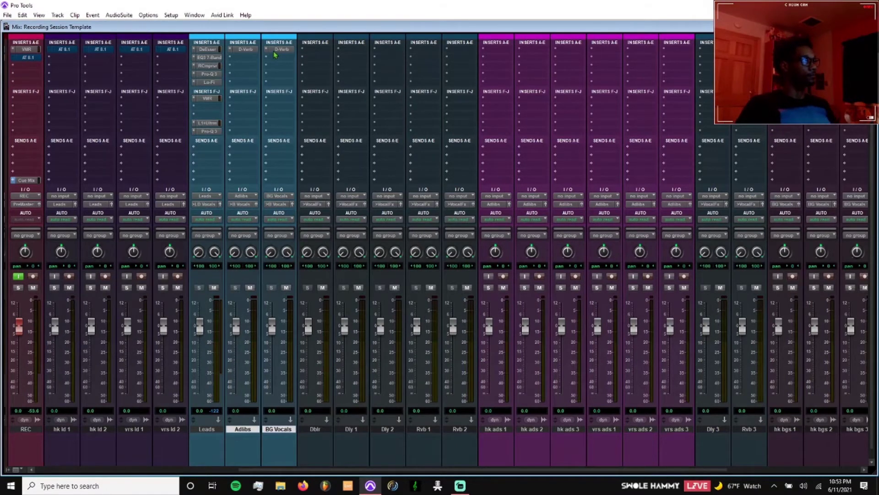
- Set the BG Vocals D-Verb to Room 2, Medium size, 723 ms decay, 15.99 kHz HF cut and 7% mix, and close its window
left_click(278, 49)
left_click(281, 134)
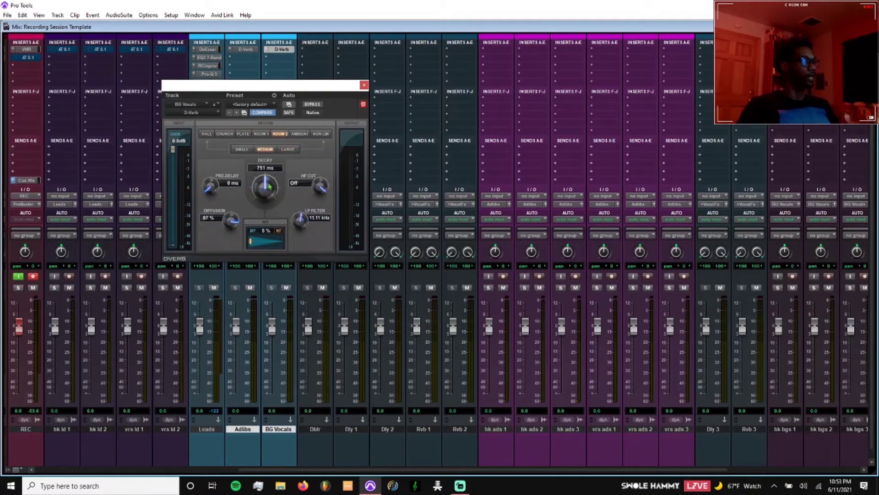
left_click_drag(316, 190, 322, 207)
left_click(273, 233)
type("7")
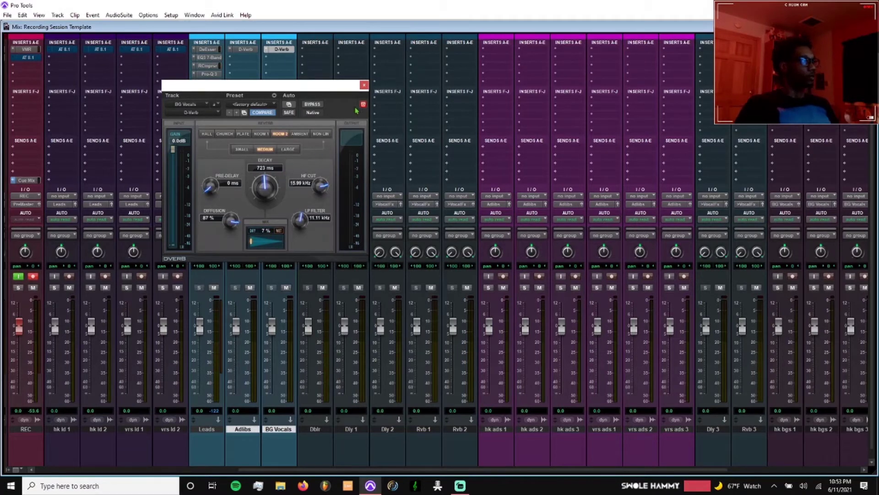
left_click(364, 85)
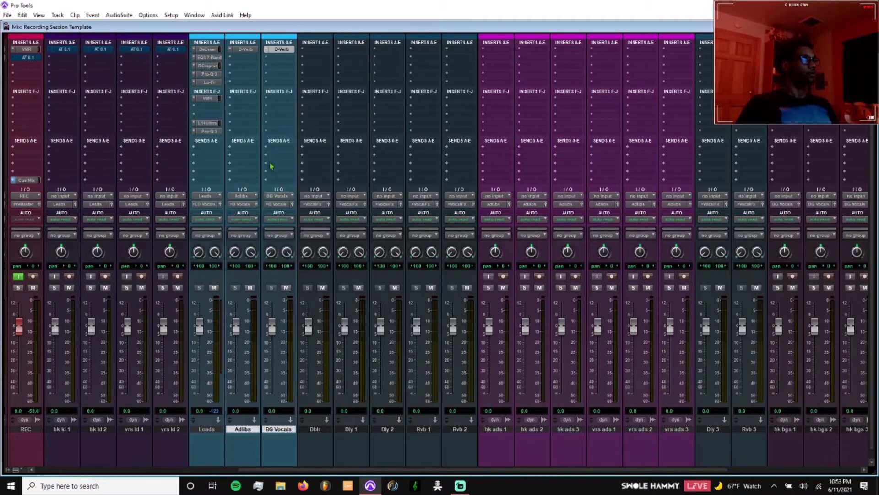
- Insert the stereo Mod Delay III in the second insert slot of the BG Vocals track
left_click(288, 60)
mouse_move(339, 83)
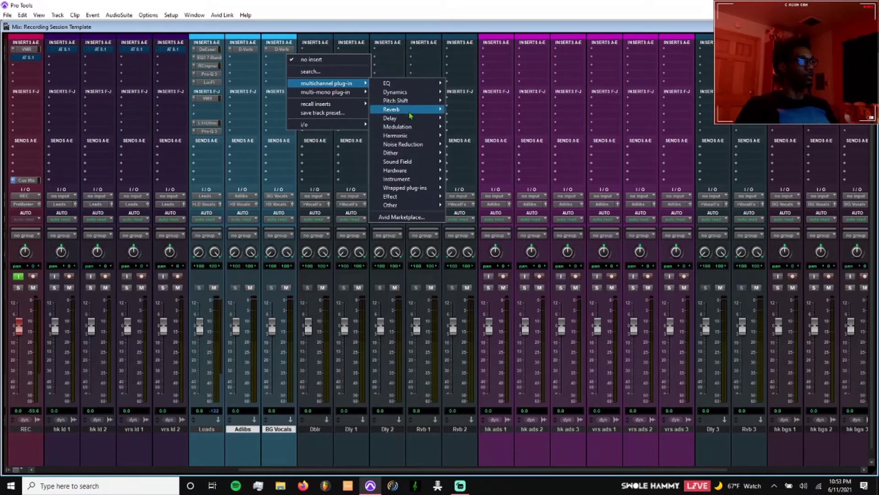
mouse_move(411, 120)
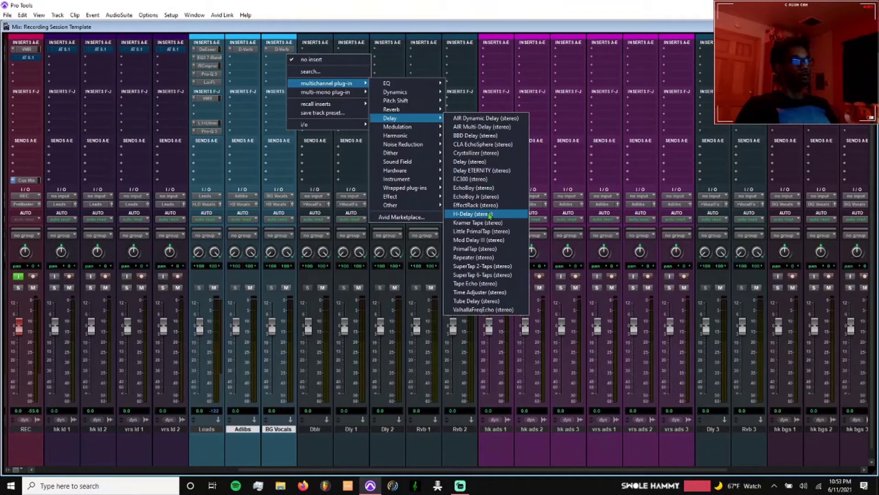
left_click(493, 240)
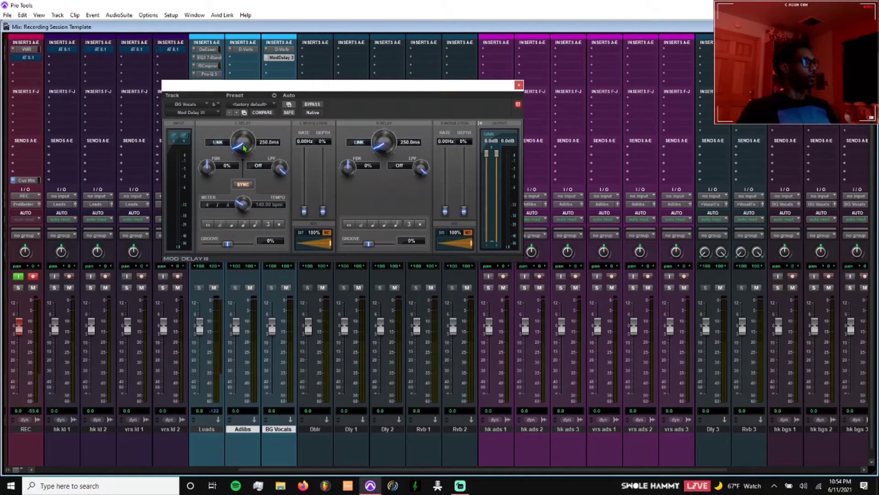
- Sync the Mod Delay III on BG Vocals to a sixteenth-note triplet on the left channel and a dotted sixteenth on the right
left_click(255, 224)
left_click(268, 223)
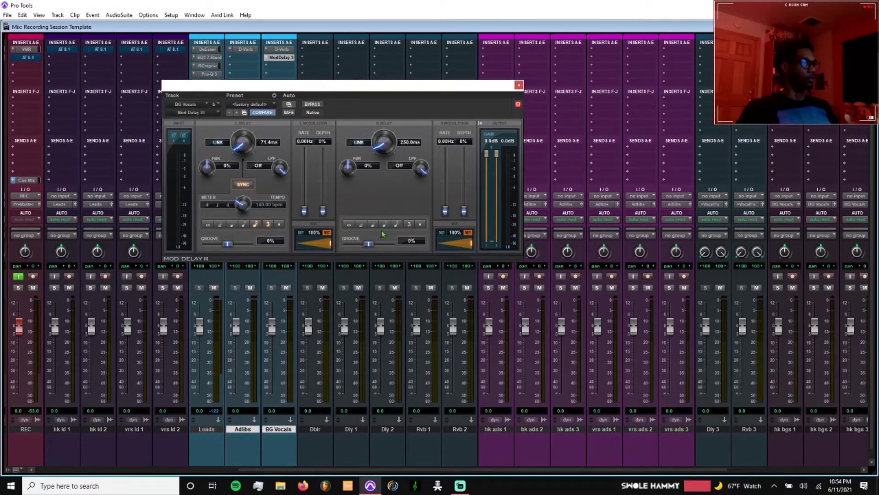
left_click(397, 224)
left_click(420, 224)
- Set the Mod Delay III to 32% left and 38% right feedback with 3% left and 6% right mix, and close its window
mouse_move(207, 167)
left_mouse_down()
mouse_move(209, 146)
mouse_move(209, 159)
left_mouse_up()
left_click_drag(348, 167, 349, 140)
left_click_drag(330, 250, 291, 251)
left_click_drag(477, 249, 436, 244)
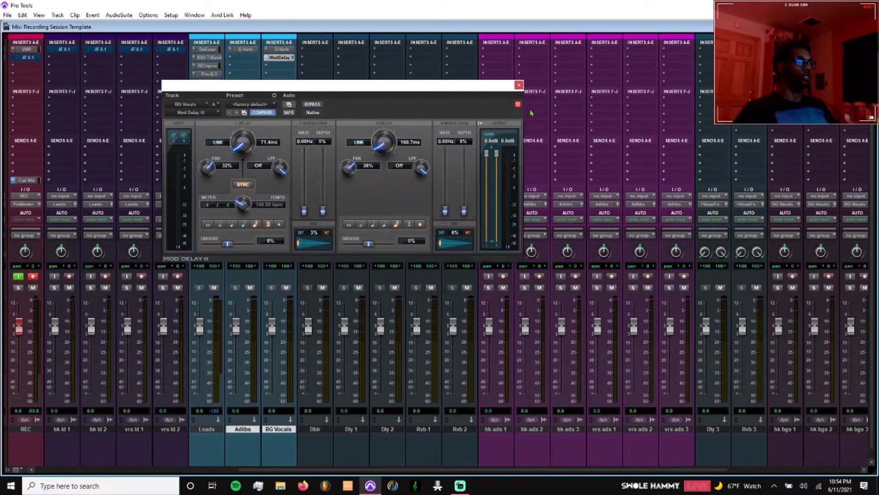
left_click(519, 84)
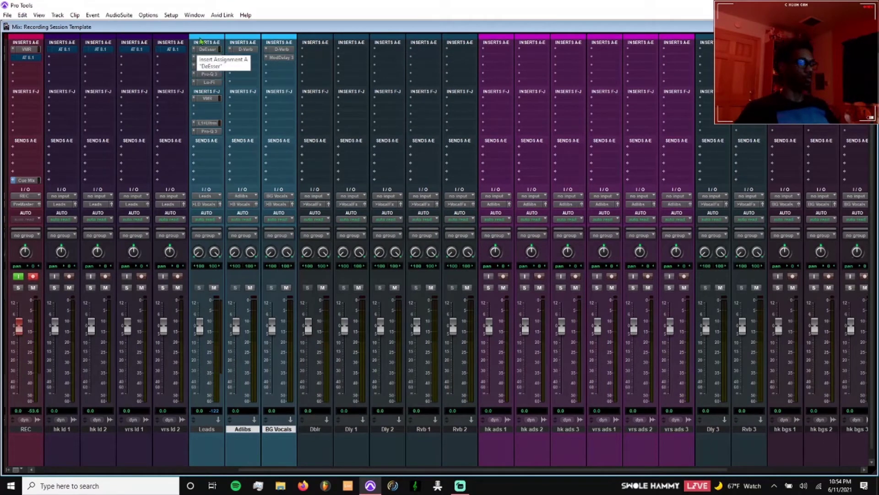
- Copy the Leads DeEsser, EQ3 7-Band, RCompressor, Pro-Q 3, Lo-Fi and L1+ Ultramaximizer inserts onto the Adlibs and BG Vocals tracks
left_click_drag(210, 50, 237, 61)
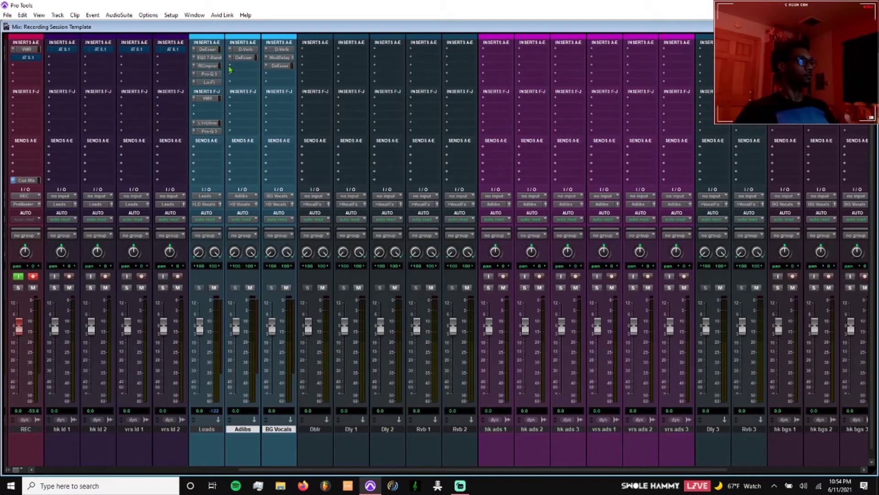
left_click_drag(243, 69, 250, 70)
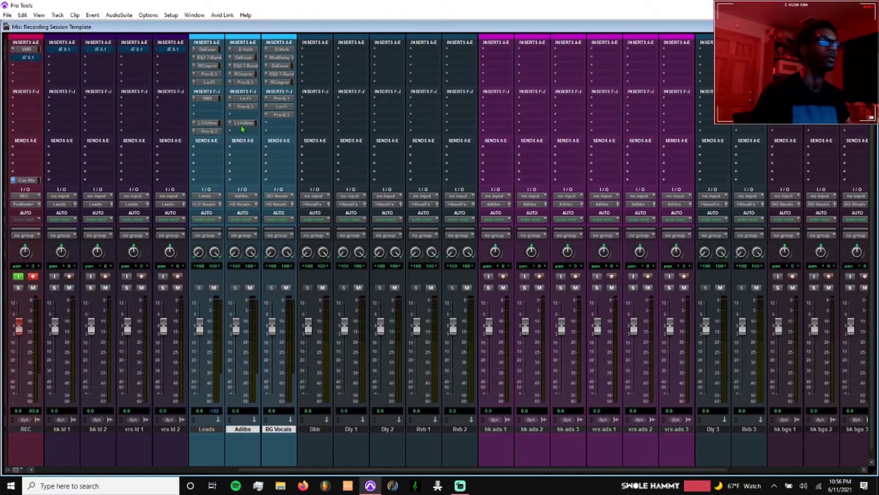
left_click_drag(241, 125, 271, 127)
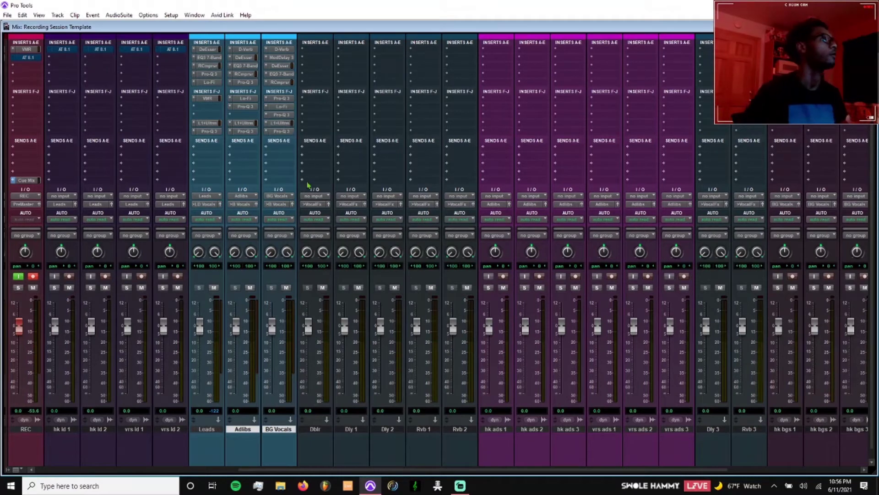
- Insert the stereo Virtual Mix Rack from the Dynamics plug-ins in the first insert slot of the Premaster track
scroll(300, 179, "left", 6)
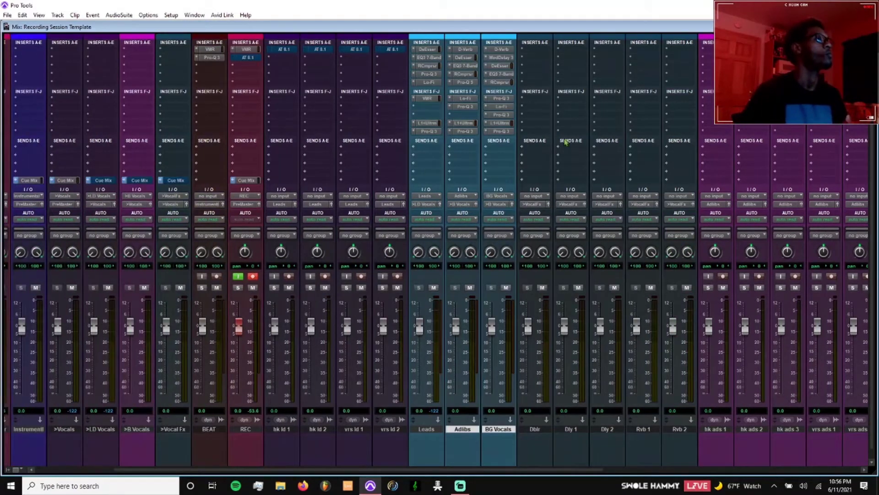
scroll(443, 108, "right", 4)
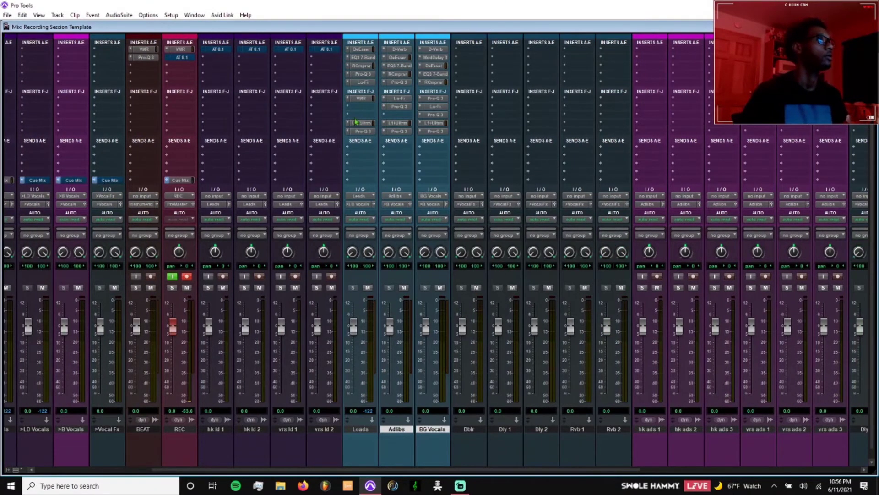
scroll(356, 124, "right", 8)
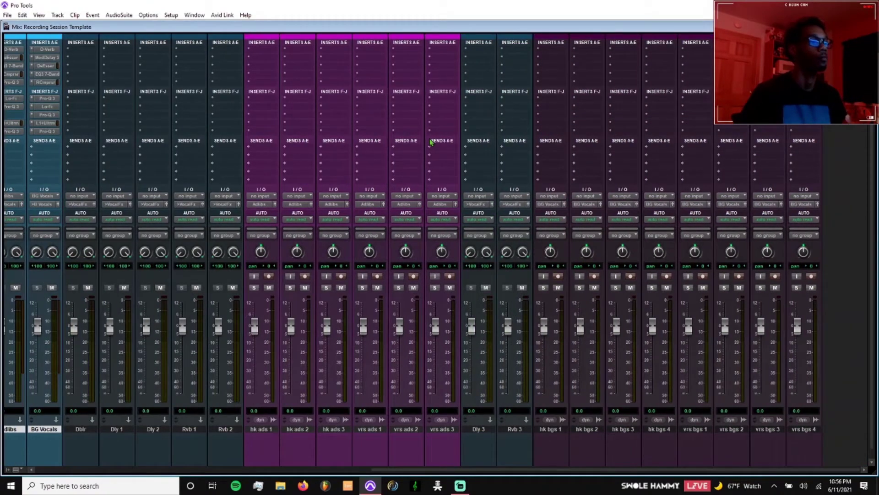
scroll(431, 142, "left", 15)
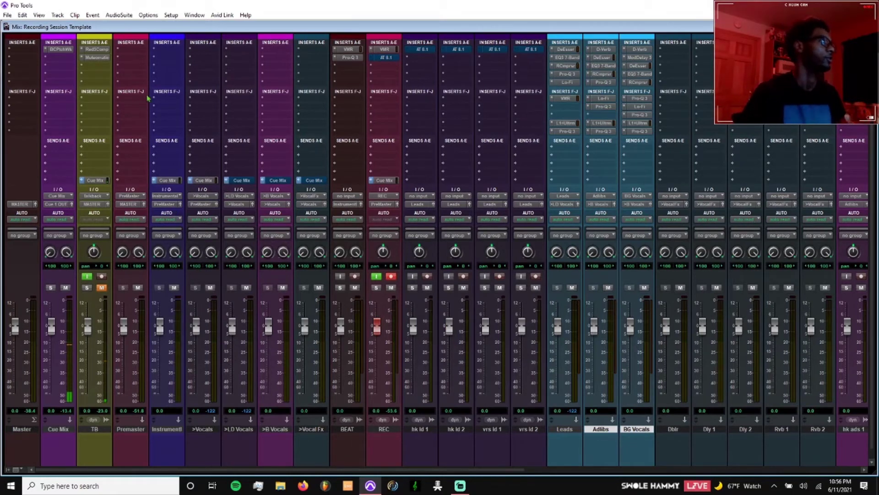
left_click(138, 51)
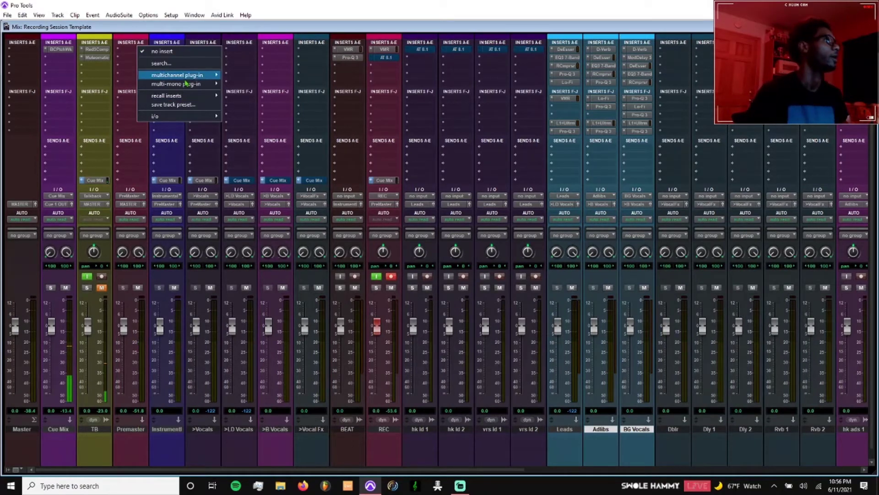
mouse_move(202, 75)
mouse_move(250, 85)
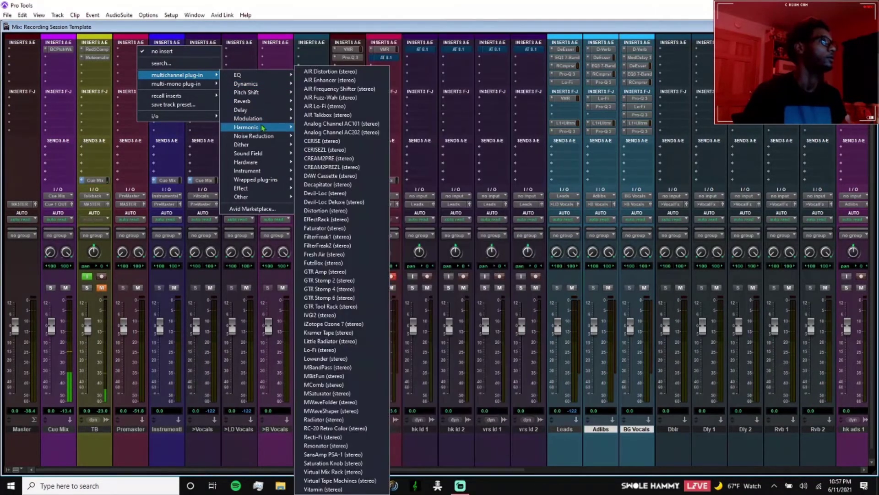
mouse_move(278, 128)
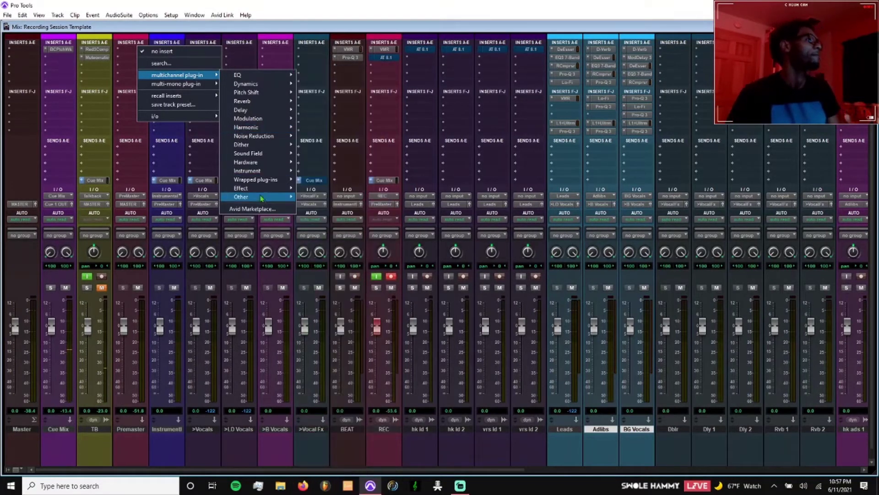
mouse_move(265, 96)
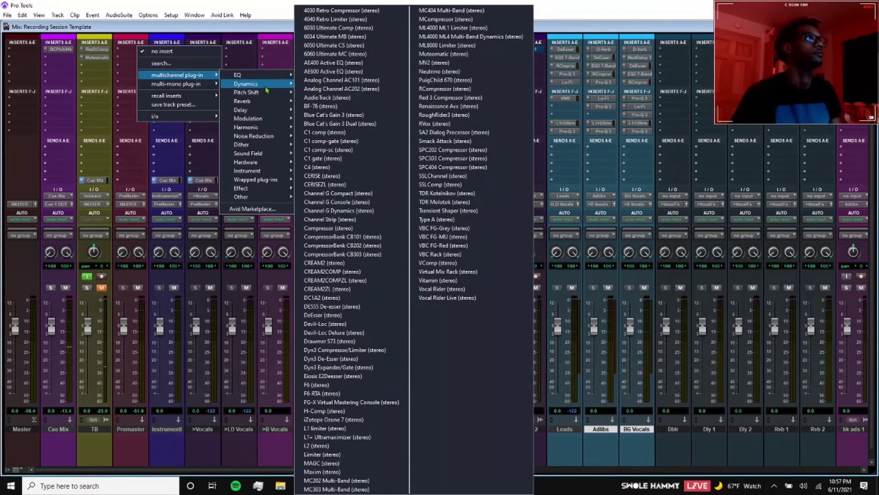
left_click(471, 272)
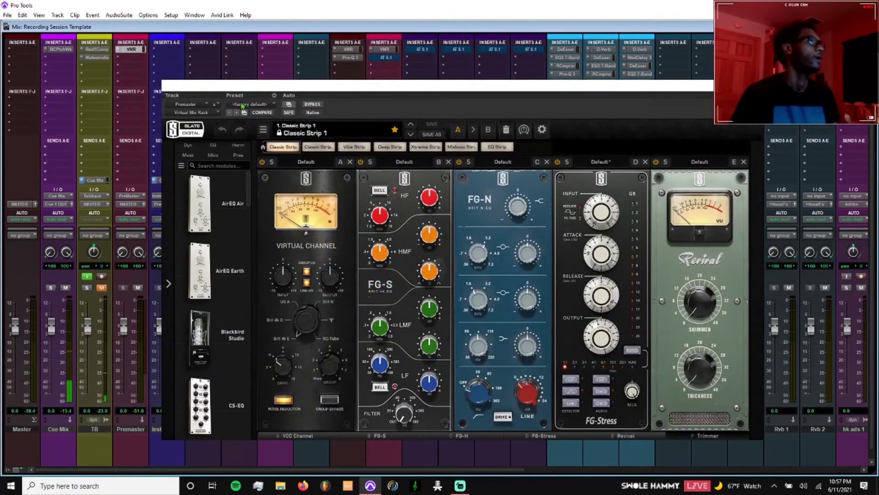
- Load the Mix Bus preset in the Premaster Virtual Mix Rack and look up VCC MixBuss among the harmonics modules
left_click(245, 105)
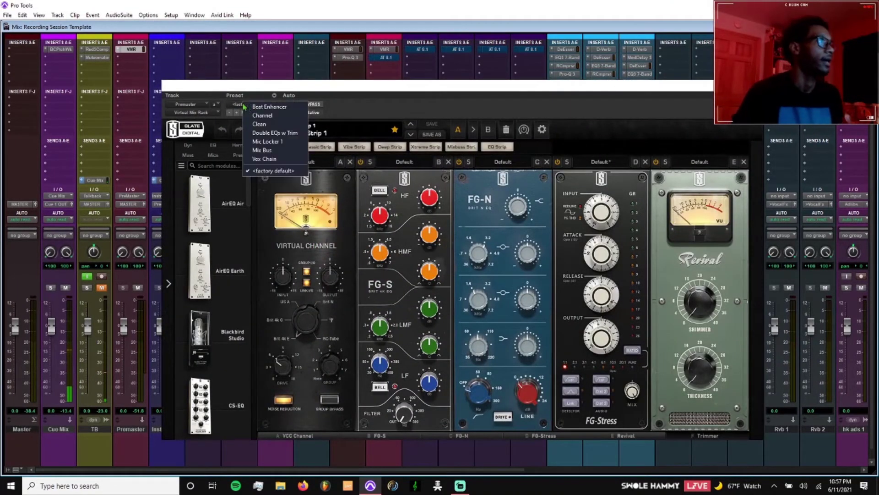
left_click(278, 151)
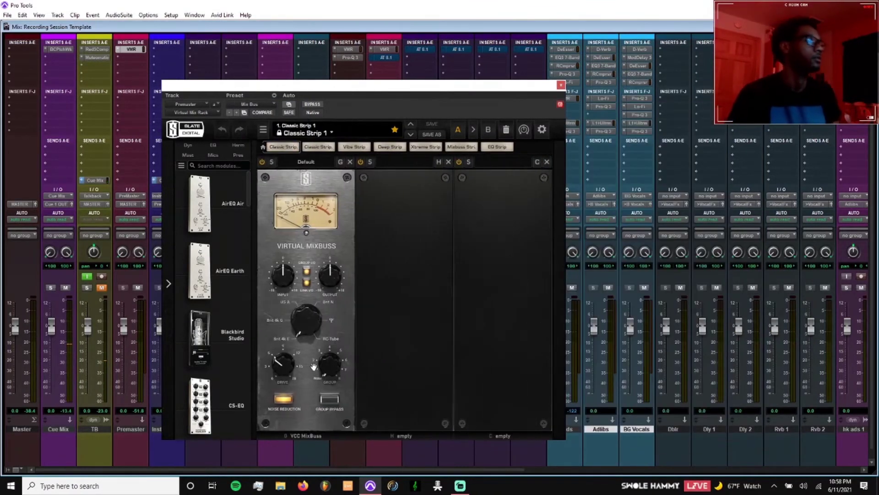
left_click(238, 145)
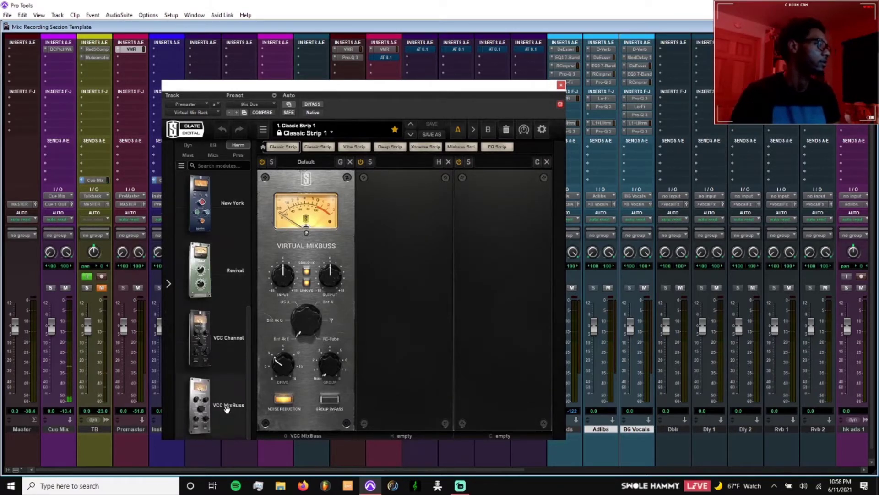
mouse_move(227, 409)
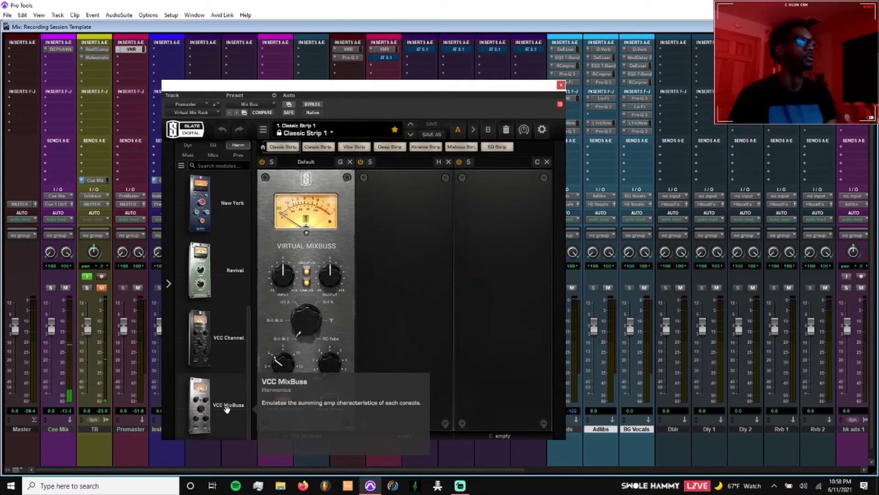
- Try a different console model, input level and drive amount on the Premaster track's Virtual Mixbuss module
mouse_move(306, 320)
left_mouse_down()
mouse_move(326, 219)
mouse_move(296, 329)
left_mouse_up()
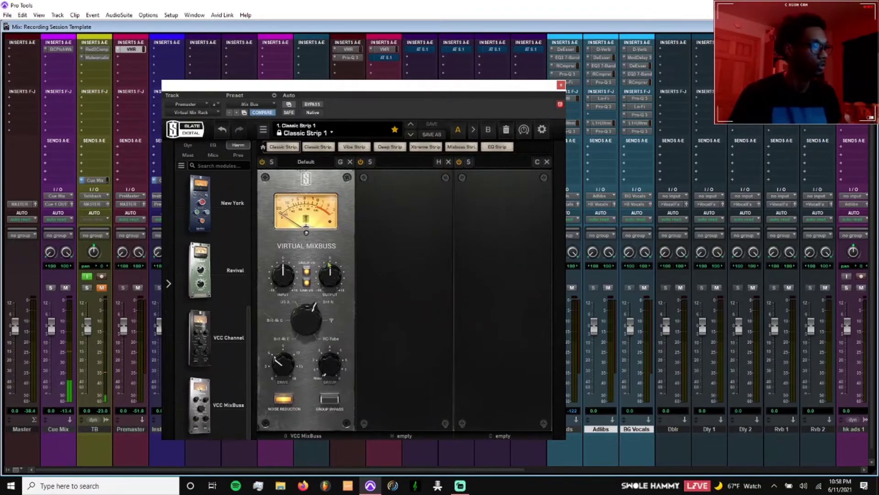
left_click_drag(287, 282, 287, 270)
left_click_drag(286, 365, 287, 363)
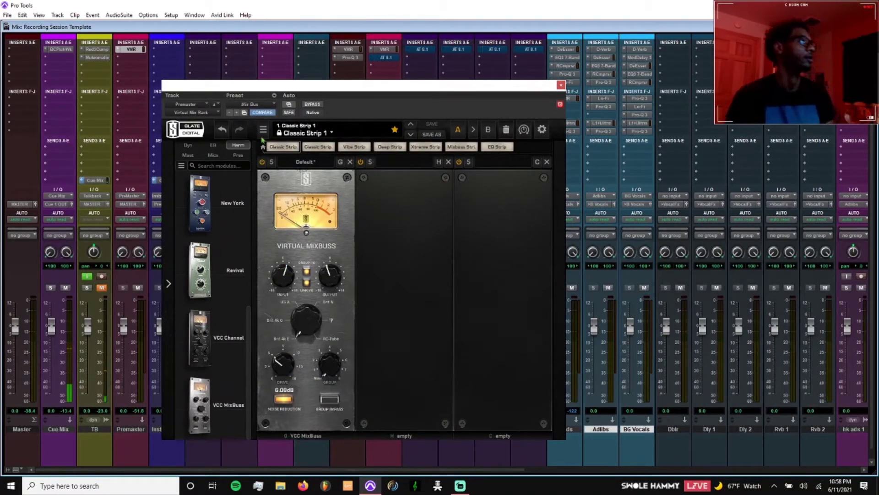
- Reload the Mix Bus preset in the Premaster Virtual Mix Rack and close its window
left_click(263, 104)
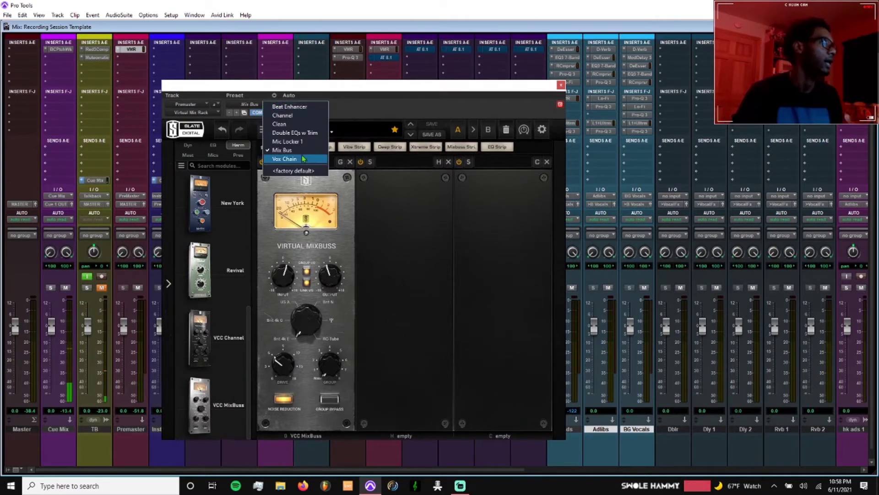
left_click(286, 150)
left_click(561, 84)
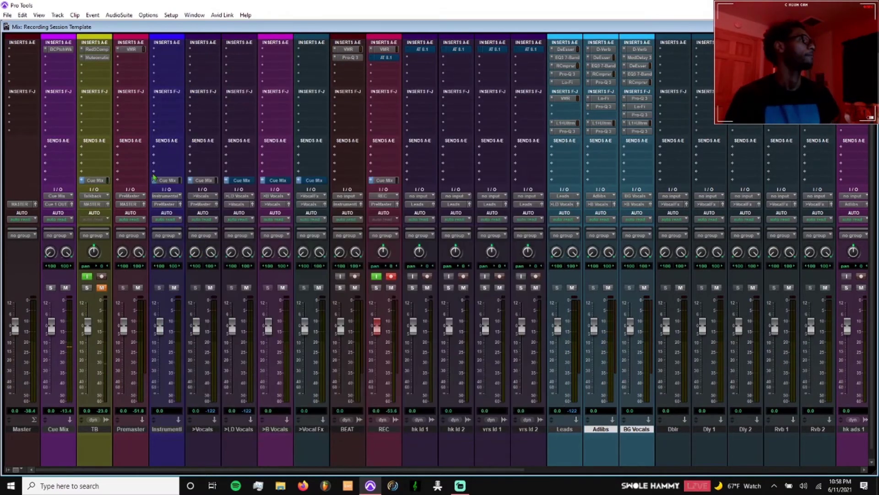
- Insert the stereo FabFilter Pro-Q 3 in the second insert slot of the Premaster track, keep its curve flat, and close its window
left_click(129, 58)
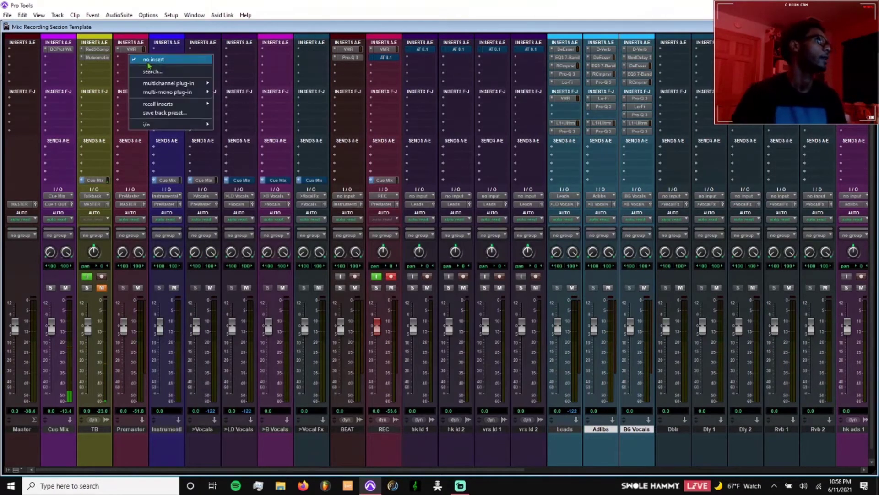
mouse_move(183, 83)
mouse_move(232, 82)
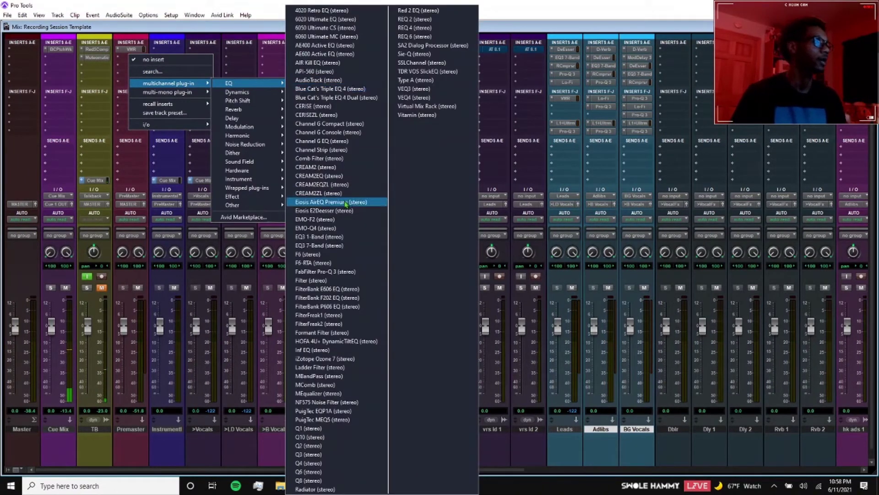
left_click(340, 273)
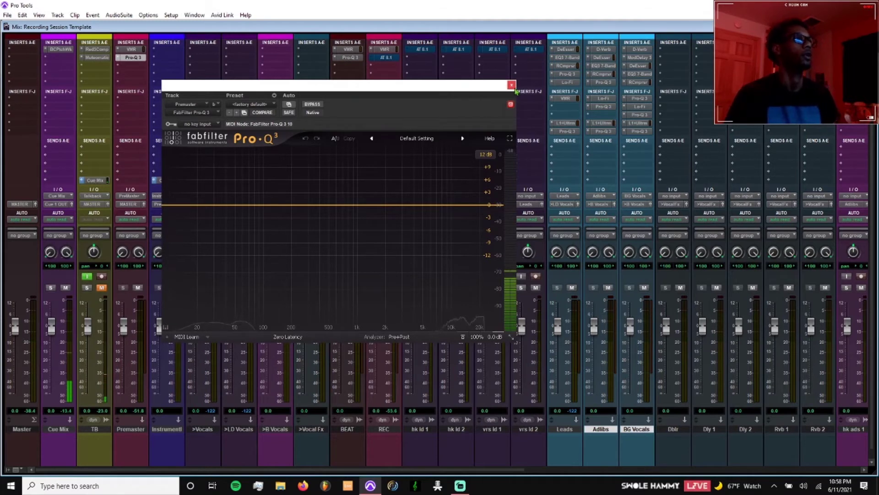
left_click_drag(427, 205, 342, 201)
left_click(366, 176)
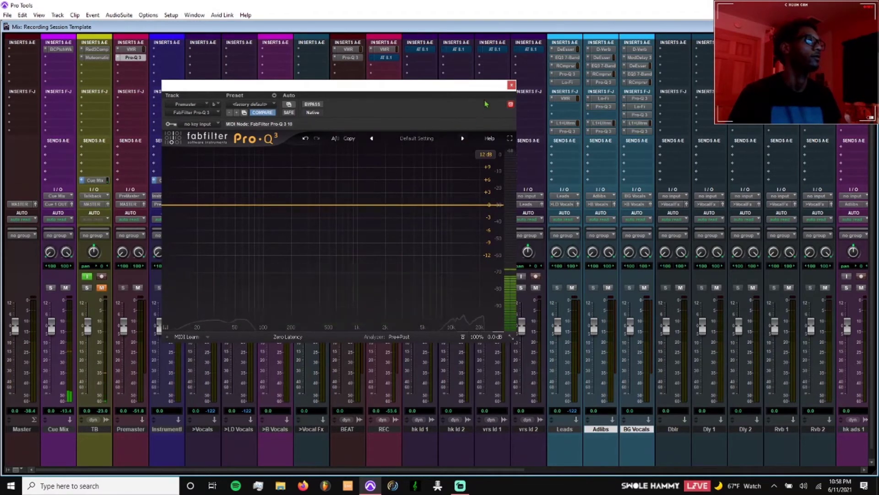
left_click(512, 85)
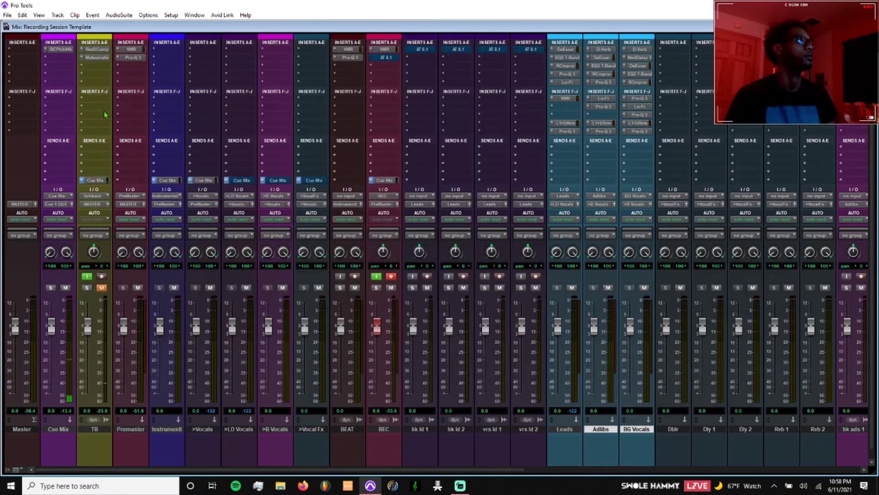
- Insert the stereo SSLComp from the Dynamics plug-ins in the third insert slot of the Premaster track
left_click(133, 72)
mouse_move(192, 92)
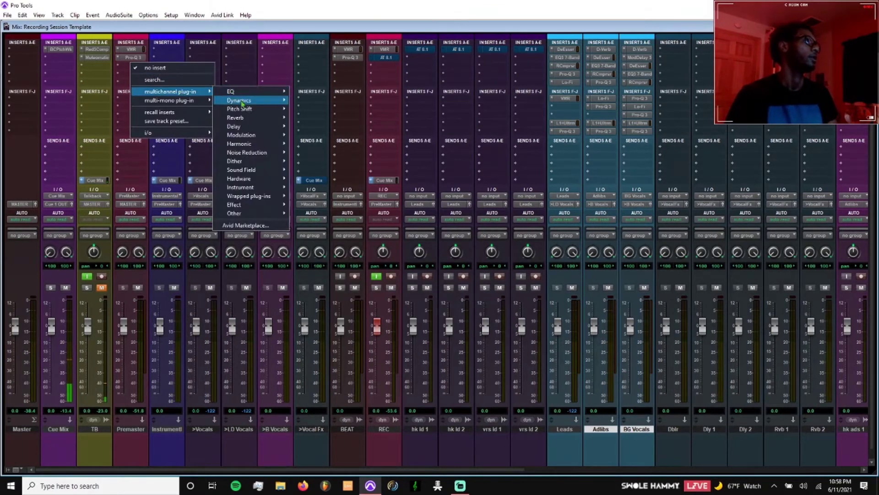
mouse_move(250, 101)
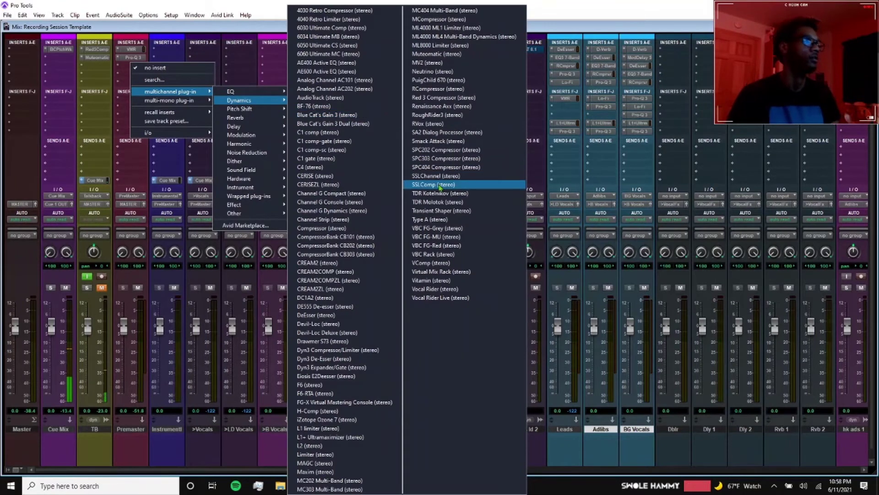
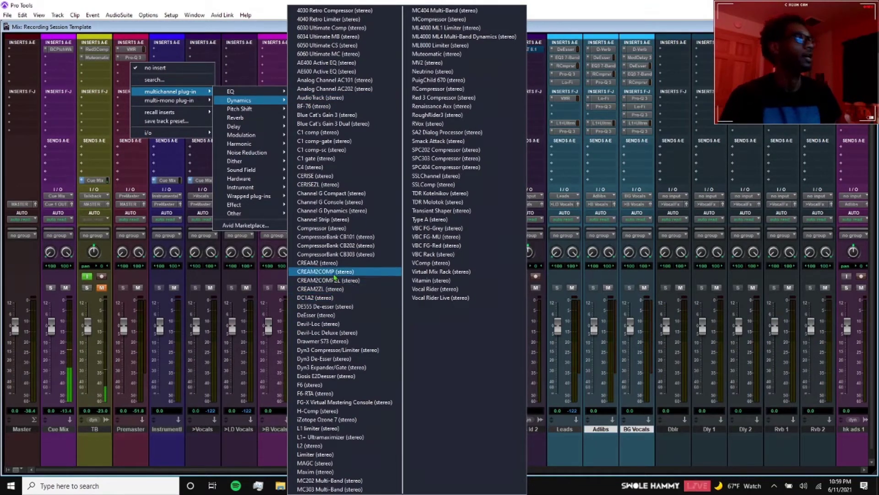
left_click(441, 185)
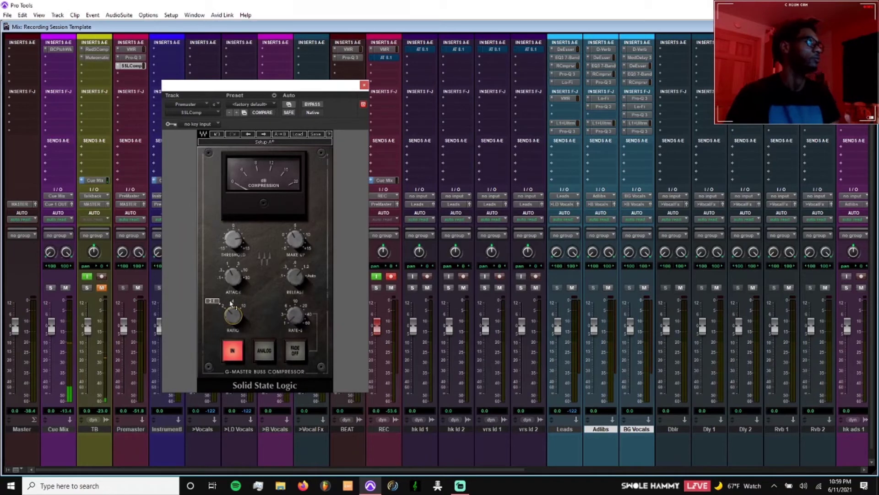
- Load the Set preset in the Premaster SSLComp, leave Analog off, and close its window
left_click_drag(233, 280, 283, 327)
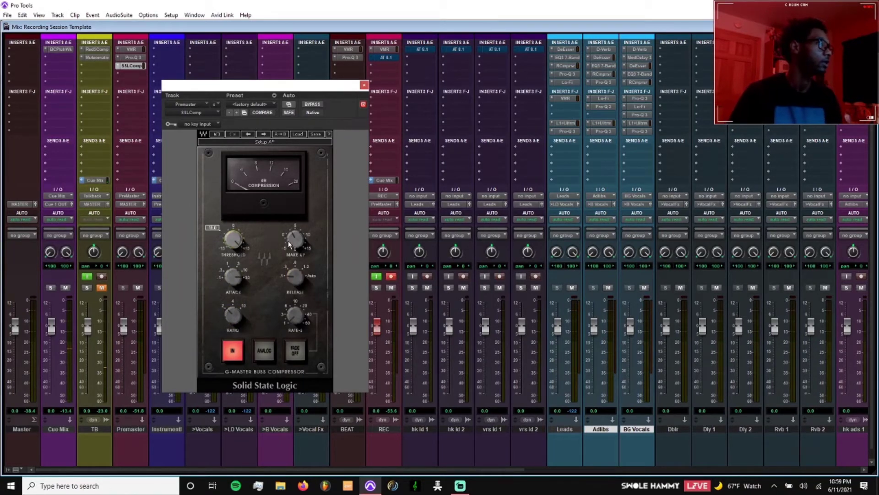
left_click(236, 112)
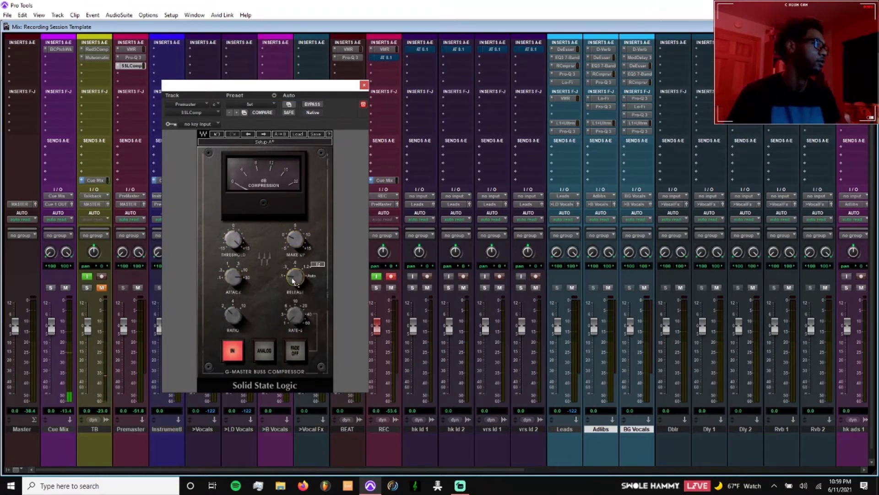
mouse_move(237, 284)
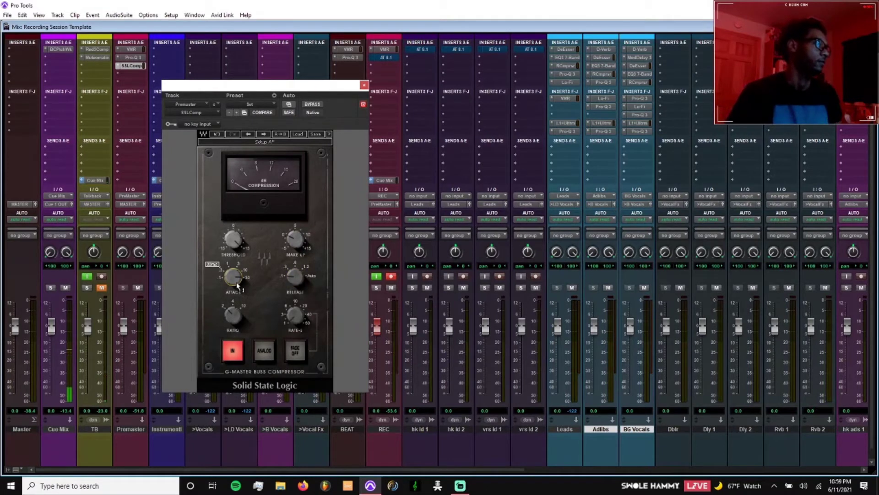
mouse_move(296, 278)
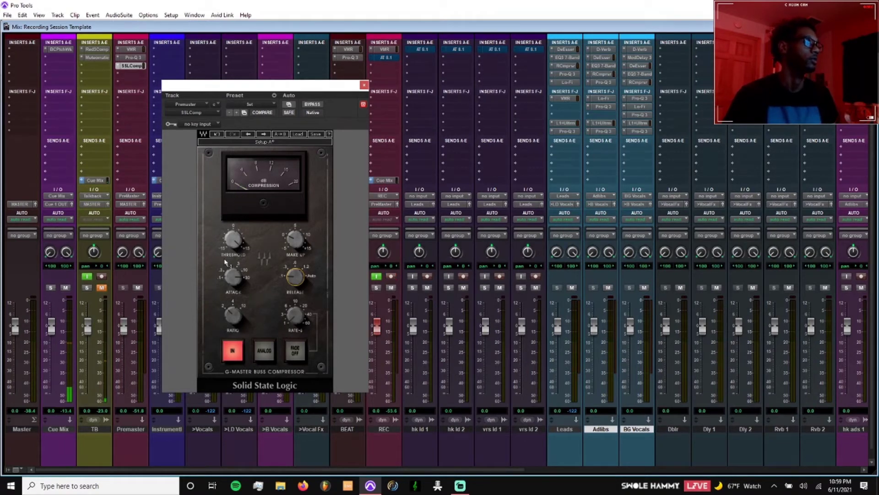
mouse_move(230, 240)
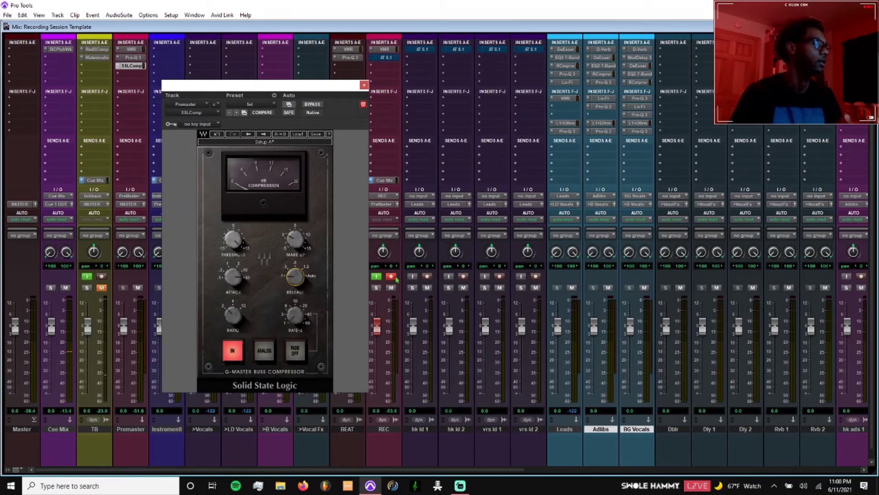
left_click(265, 350)
left_click(264, 351)
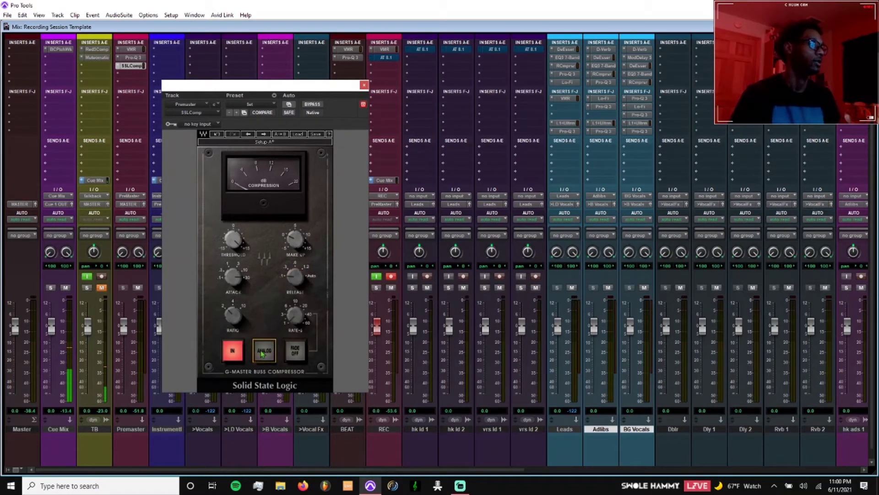
left_click(363, 85)
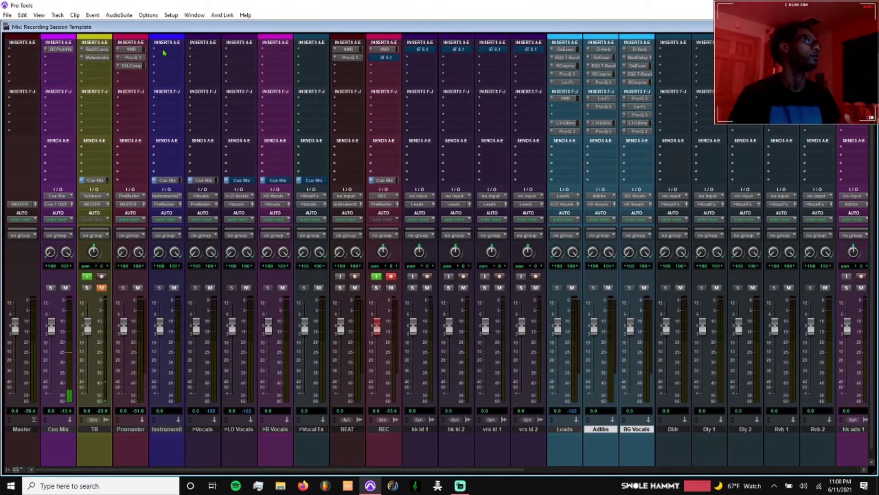
- Insert the stereo Virtual Mix Rack from the Dynamics plug-ins in the first insert slot of the Instrumental track
left_click(177, 53)
mouse_move(239, 74)
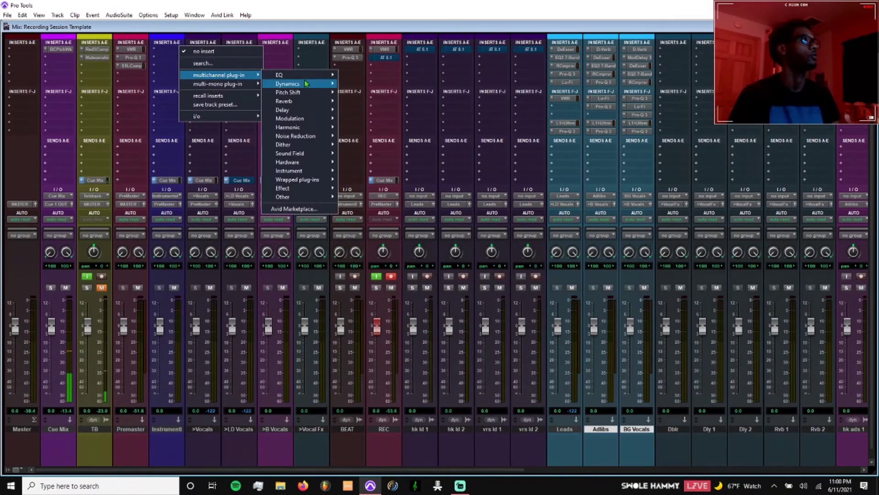
mouse_move(316, 84)
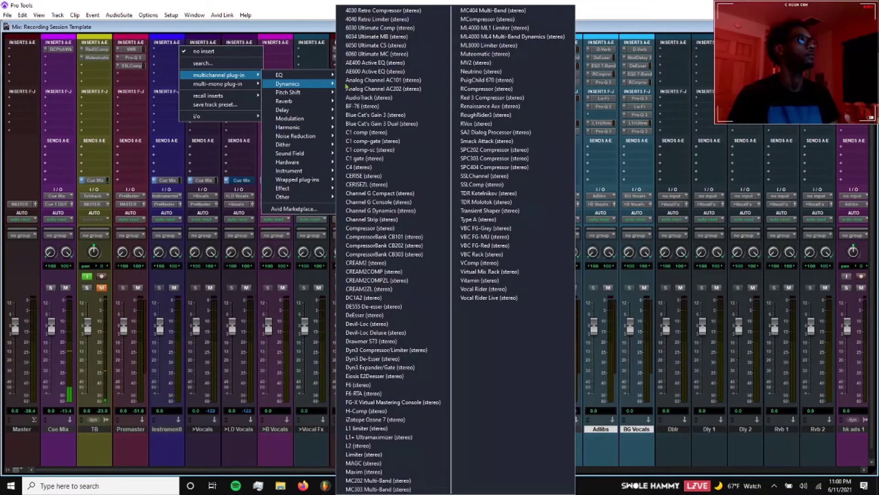
left_click(532, 274)
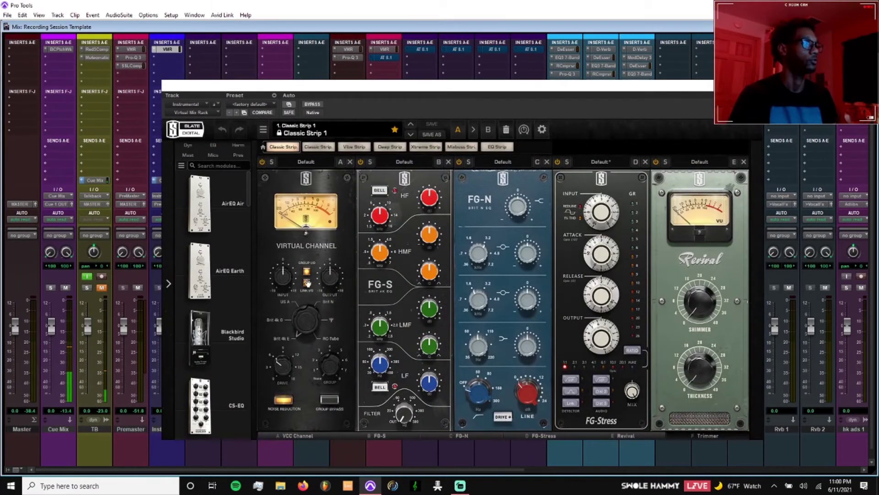
- Load the Channel preset in the Instrumental Virtual Mix Rack, close its window, and copy the insert onto the >Vocals track
left_click(263, 105)
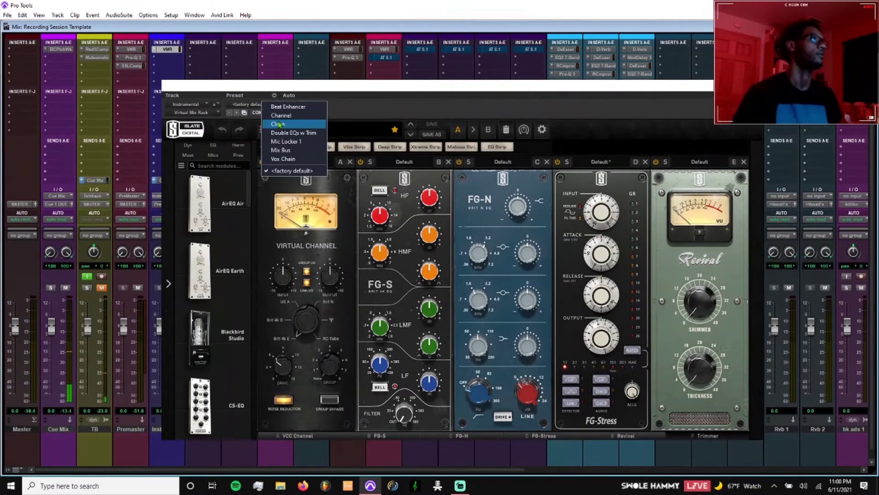
left_click(279, 116)
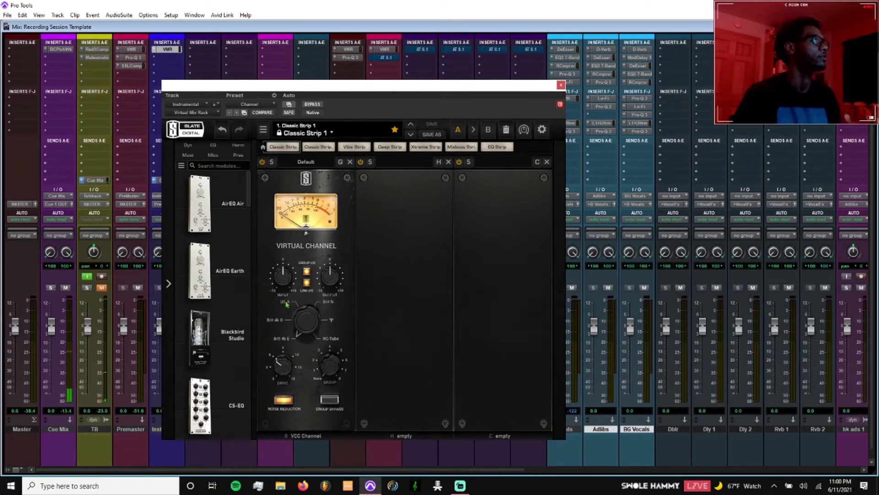
left_click(561, 86)
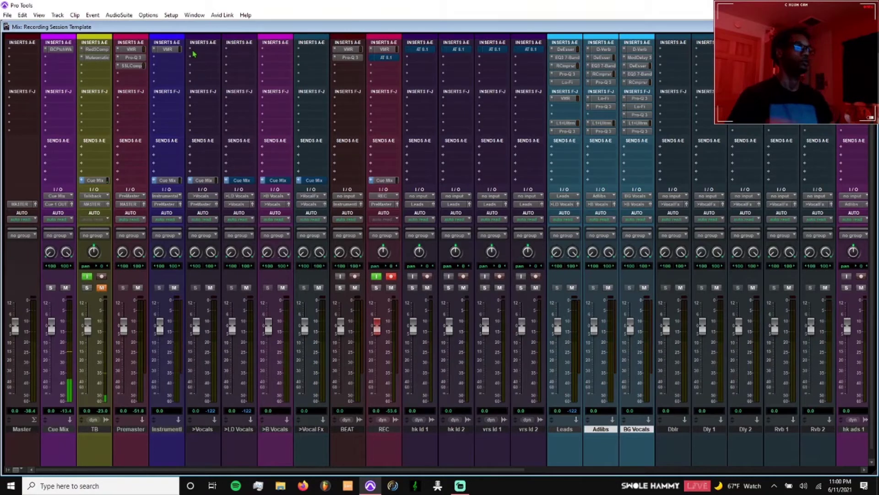
left_click_drag(168, 50, 192, 54)
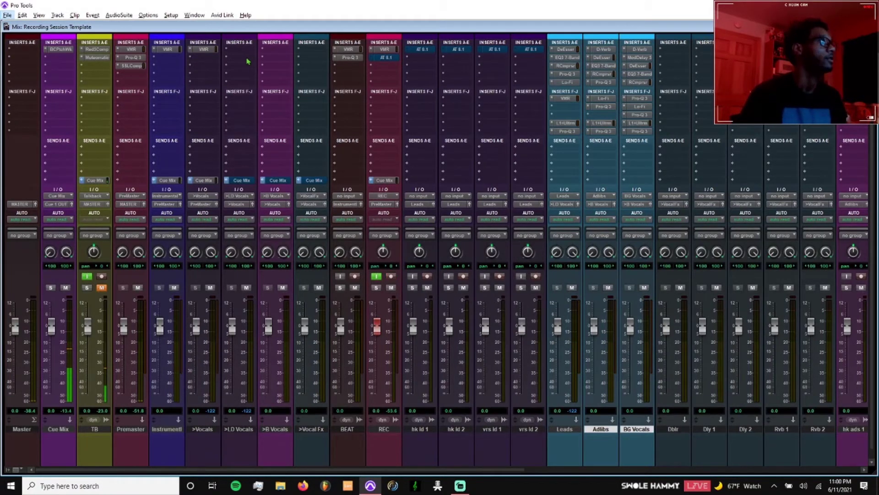
- Insert the stereo Little MicroShift from the Effect plug-ins in the first insert slot of the >B Vocals track
left_click(274, 50)
mouse_move(321, 75)
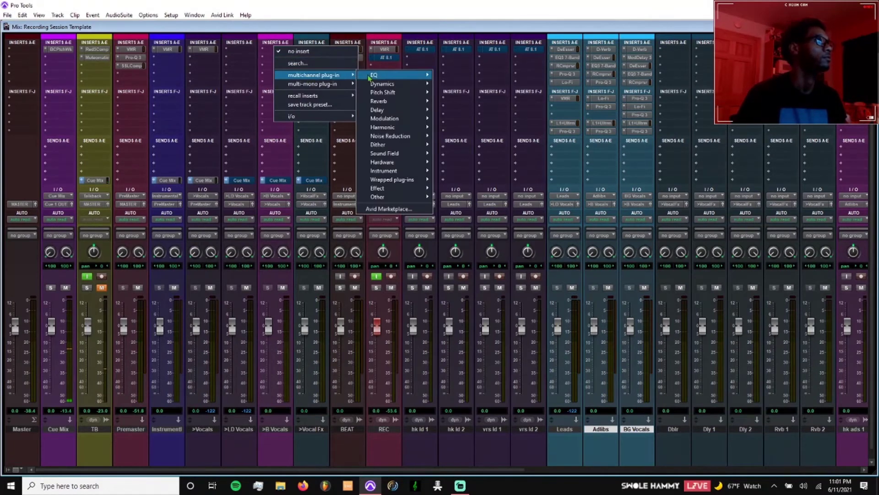
mouse_move(394, 127)
mouse_move(393, 197)
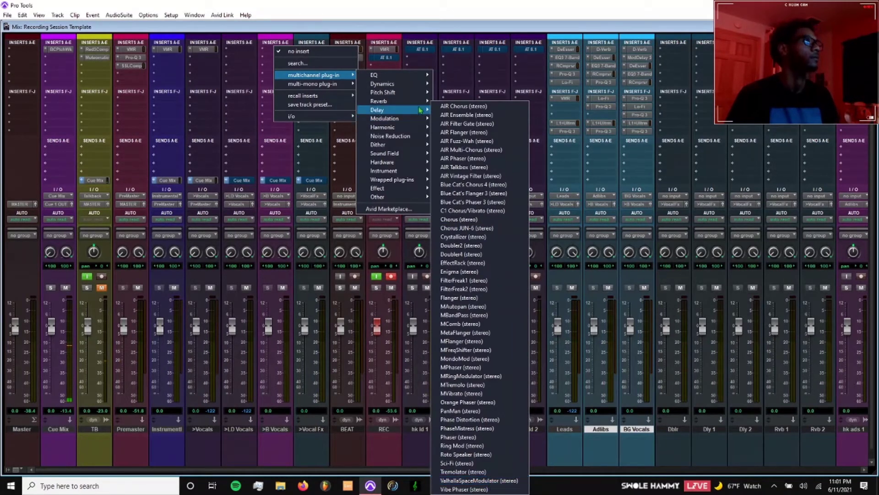
mouse_move(387, 101)
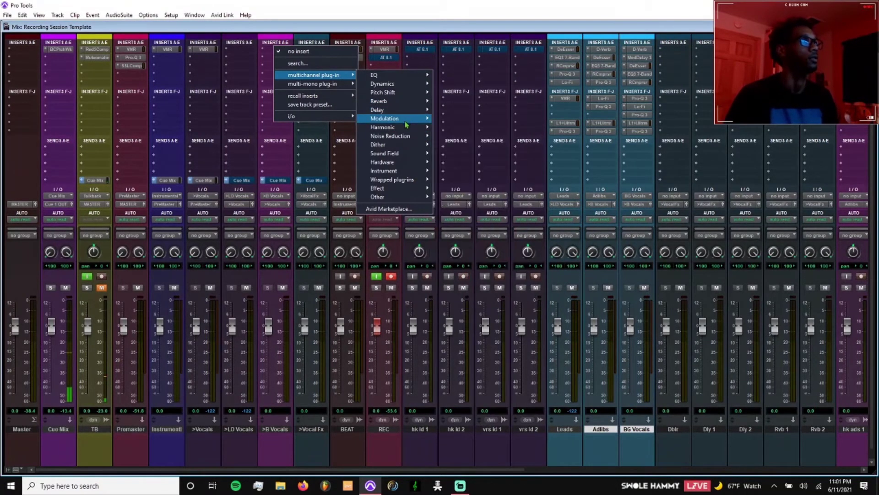
mouse_move(422, 191)
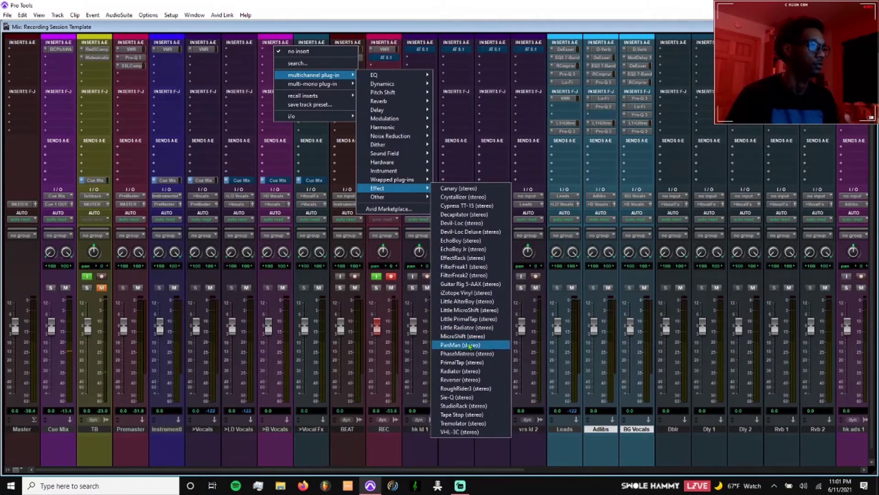
left_click(473, 311)
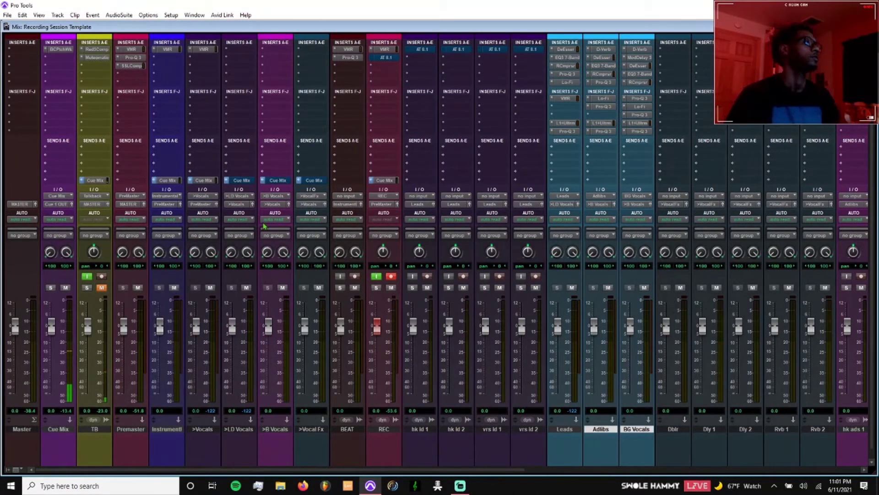
- Set the >B Vocals Little MicroShift to 1.5% wet with style III, and close its window
left_click_drag(219, 181, 230, 283)
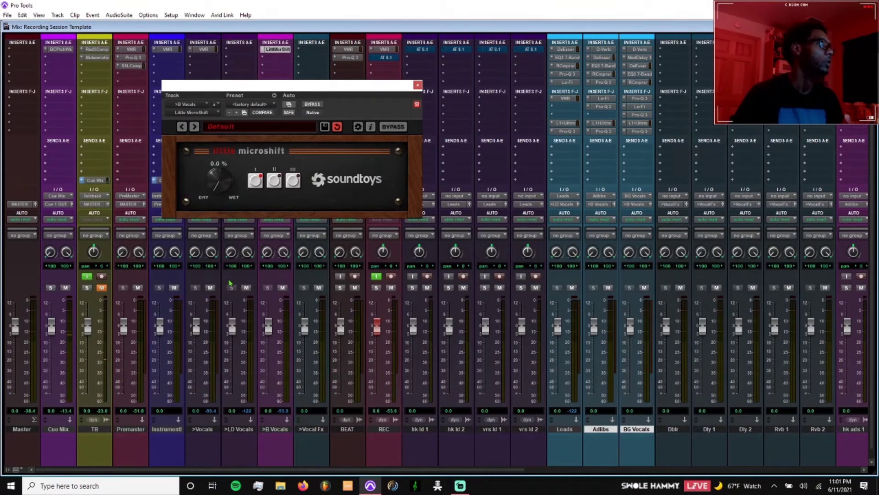
left_click(275, 182)
left_click(294, 182)
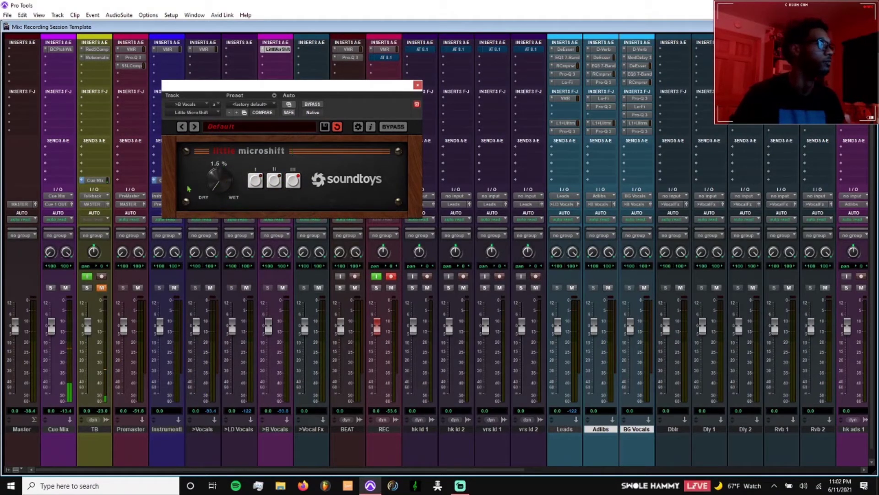
left_click(418, 85)
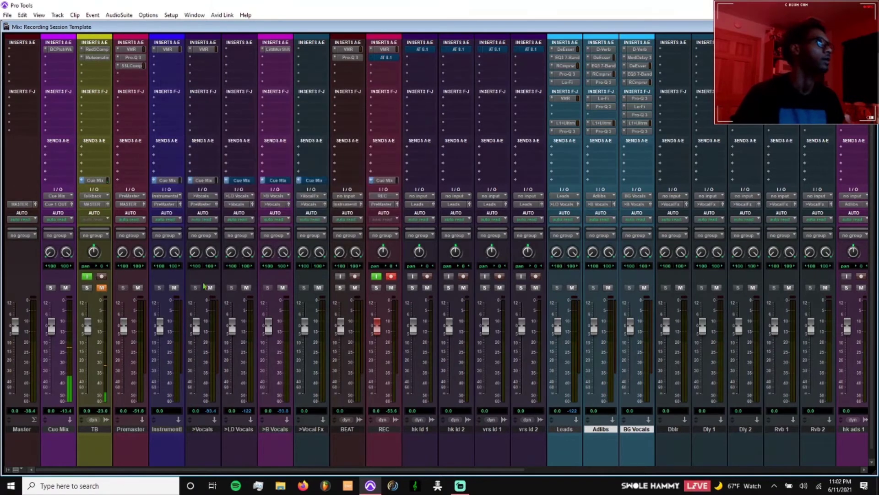
- Insert the stereo Eiosis AirEQ Premium from the EQ plug-ins in the second insert slot of the >LD Vocals track
left_click(253, 61)
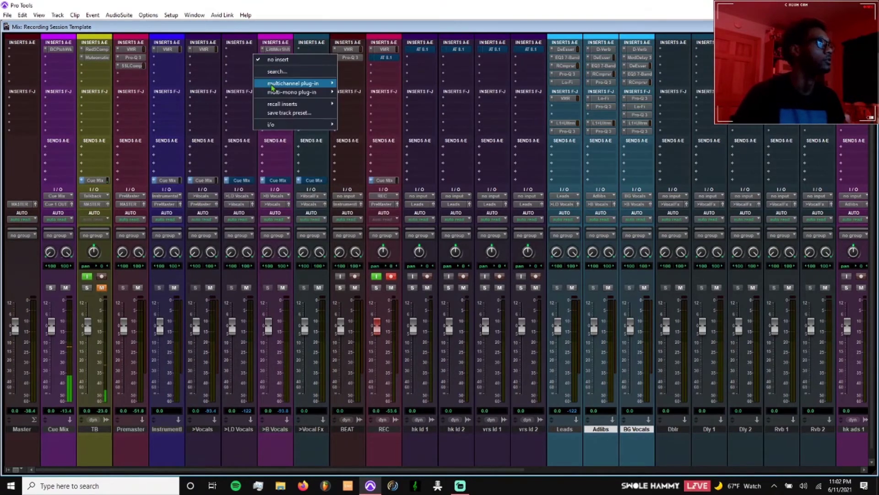
mouse_move(293, 83)
mouse_move(356, 84)
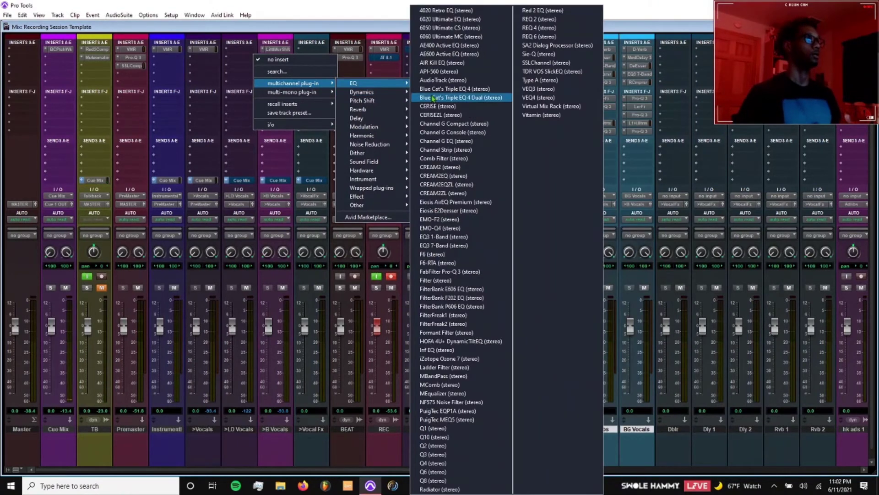
left_click(455, 202)
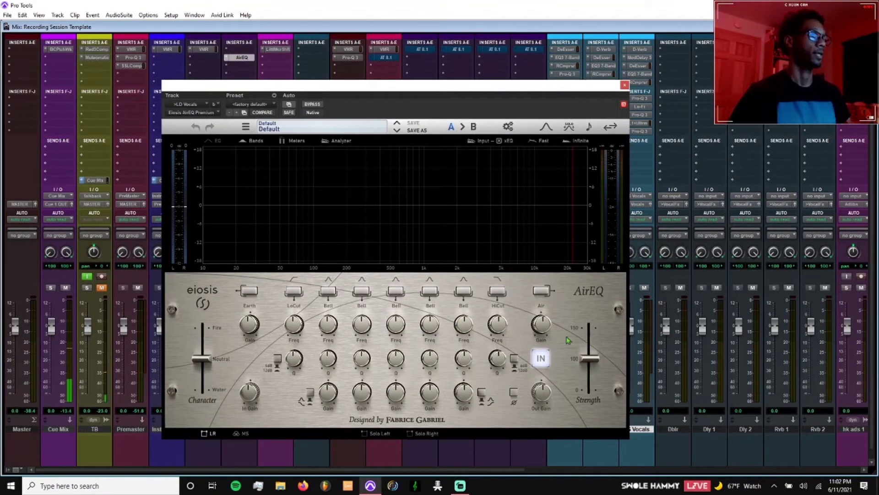
- Enable the Air band and the highest bell band in the >LD Vocals AirEQ, resetting the bell's frequency to its default
left_click_drag(545, 324, 544, 323)
double_click(543, 323)
left_click_drag(463, 392, 465, 382)
mouse_move(464, 338)
left_mouse_down()
mouse_move(465, 314)
mouse_move(466, 328)
left_mouse_up()
left_click(465, 294, "alt")
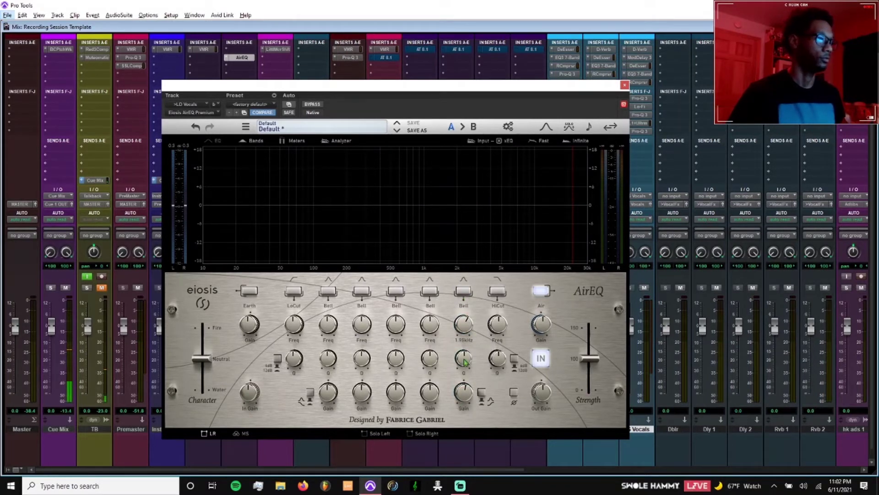
left_click(466, 328, "alt")
- Try the AirEQ Character slightly towards Fire, reset it to Neutral, and close the plug-in window
mouse_move(204, 358)
left_mouse_down()
mouse_move(206, 345)
mouse_move(207, 354)
left_mouse_up()
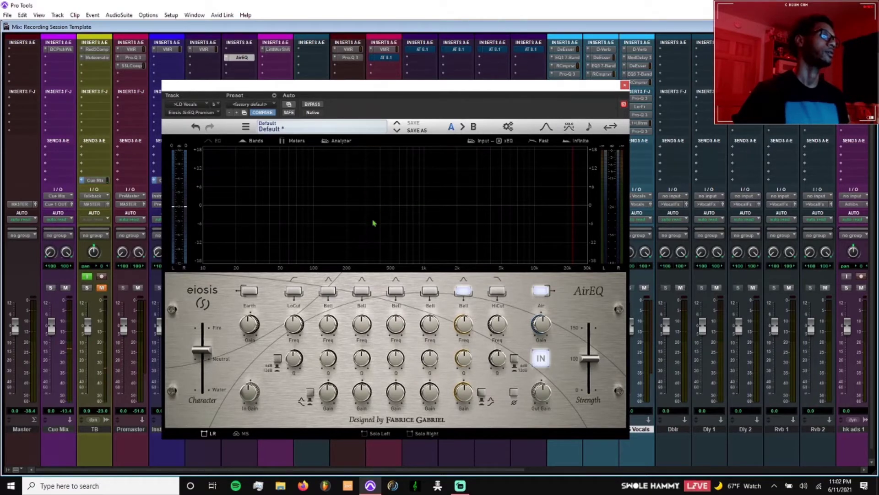
left_click(212, 350, "alt")
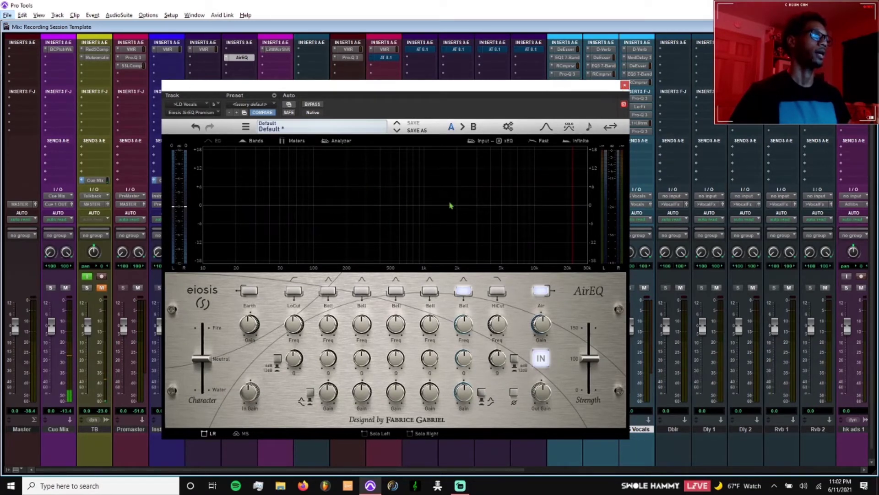
left_click(624, 85)
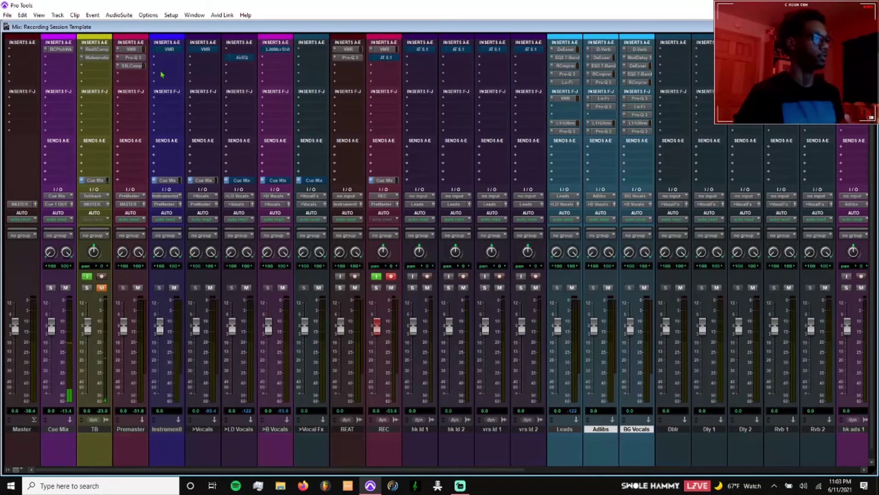
- Bypass all three inserts on the Premaster track: the Virtual Mix Rack, Pro-Q 3 and SSLComp
left_click(133, 66, "ctrl")
left_click(133, 57, "ctrl")
left_click(134, 50, "ctrl")
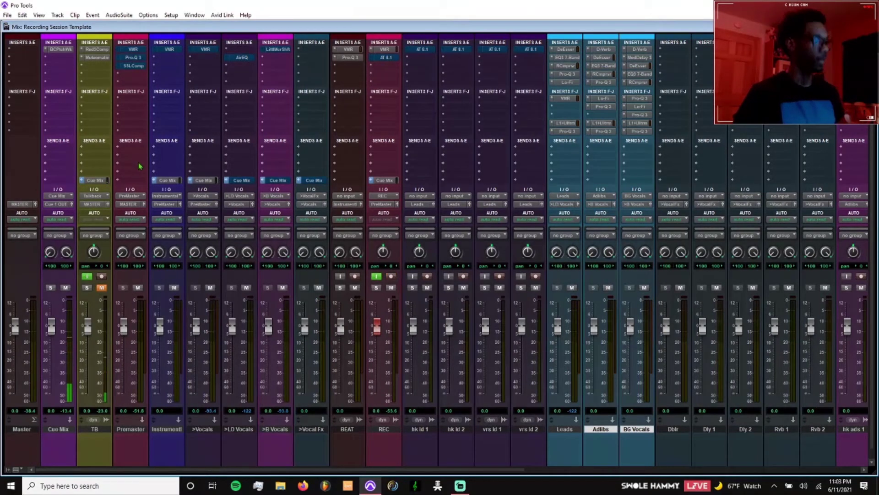
left_click(133, 66, "ctrl")
left_click(133, 59, "ctrl")
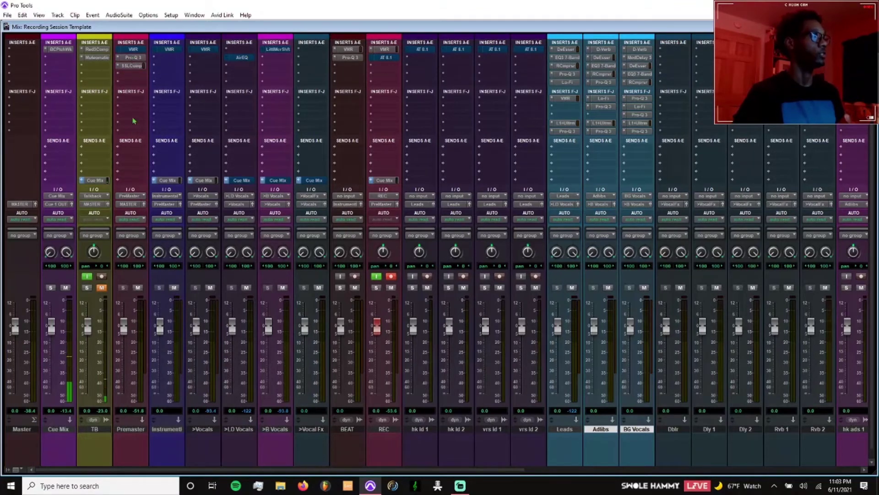
left_click(137, 51, "ctrl")
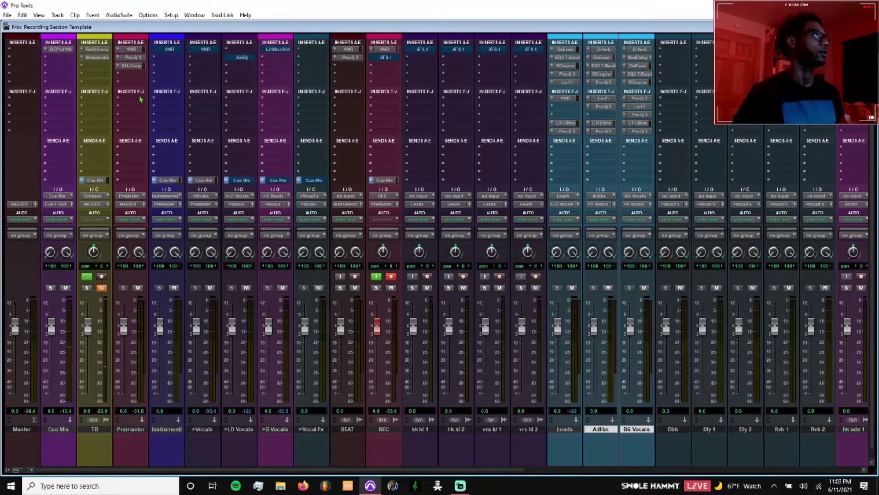
left_click(137, 54, "ctrl+shift")
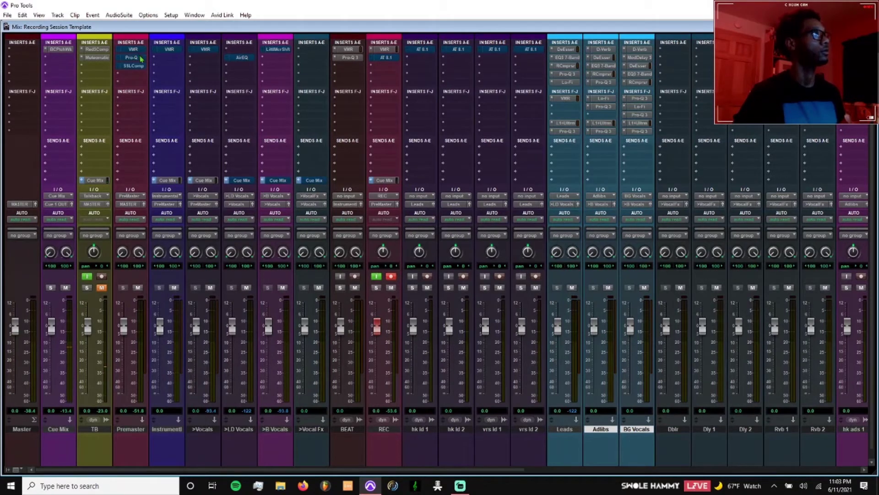
- Try bypassing individual inserts on the Leads and Adlibs tracks, and switch them back on
left_click(566, 54, "ctrl+shift")
left_click(566, 54, "ctrl+shift")
left_click(569, 64, "ctrl+shift")
left_click(568, 75, "ctrl+shift")
left_click(568, 77, "ctrl+shift")
left_click(567, 76, "ctrl+shift")
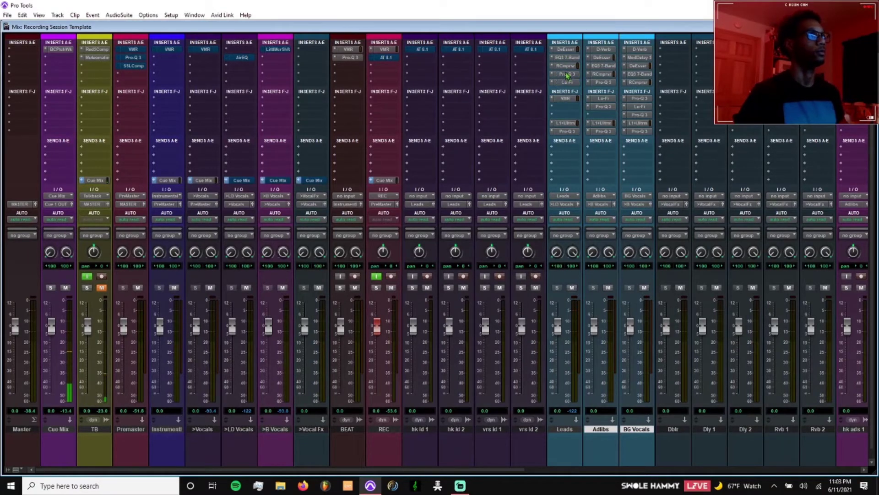
left_click(569, 82, "ctrl")
left_click(568, 60, "ctrl")
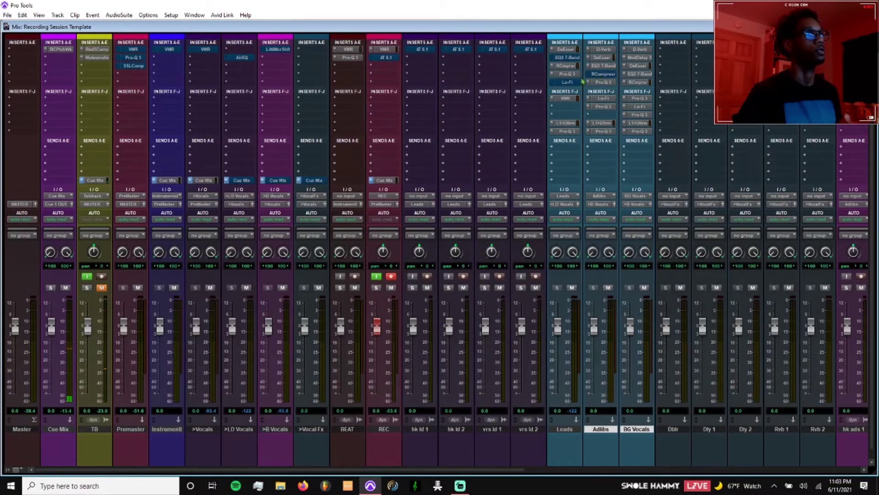
left_click(568, 82, "ctrl")
left_click(570, 59, "ctrl")
left_click(601, 74, "ctrl")
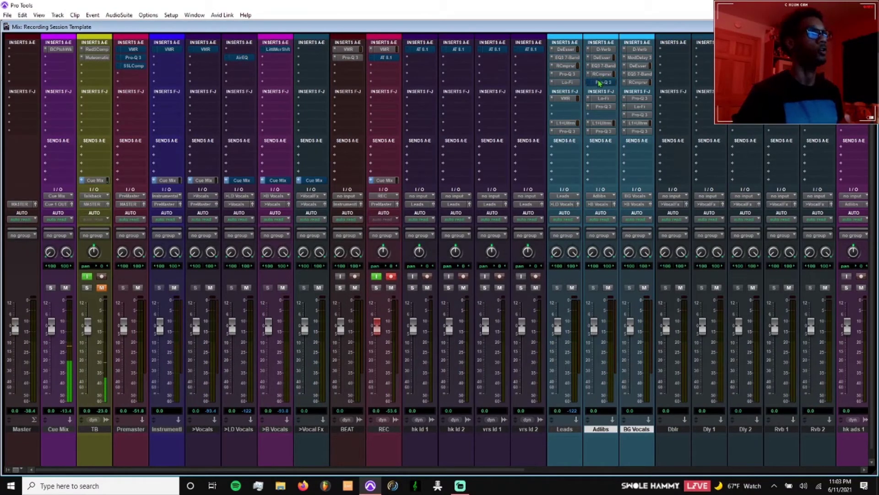
left_click(600, 84, "ctrl")
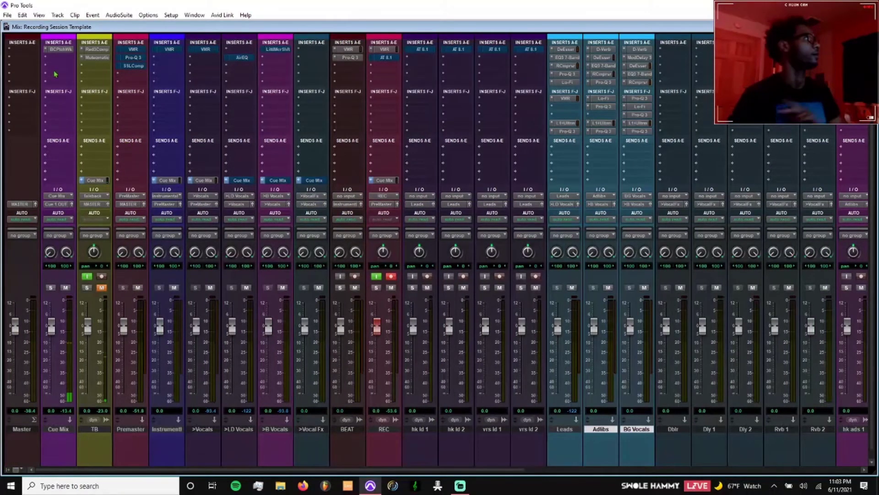
- Insert the stereo PAZ Analyzer from the Sound Field plug-ins in the Master track's first insert slot and set its detection to RMS
left_click(36, 50)
mouse_move(69, 75)
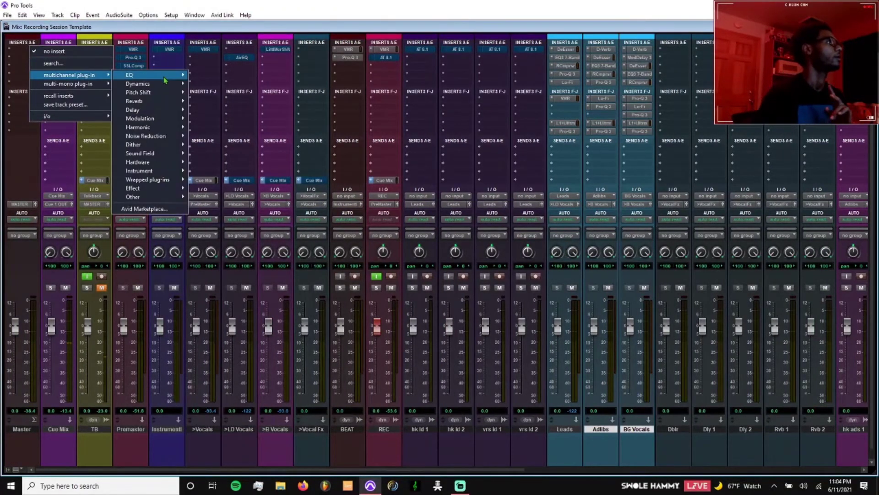
mouse_move(151, 75)
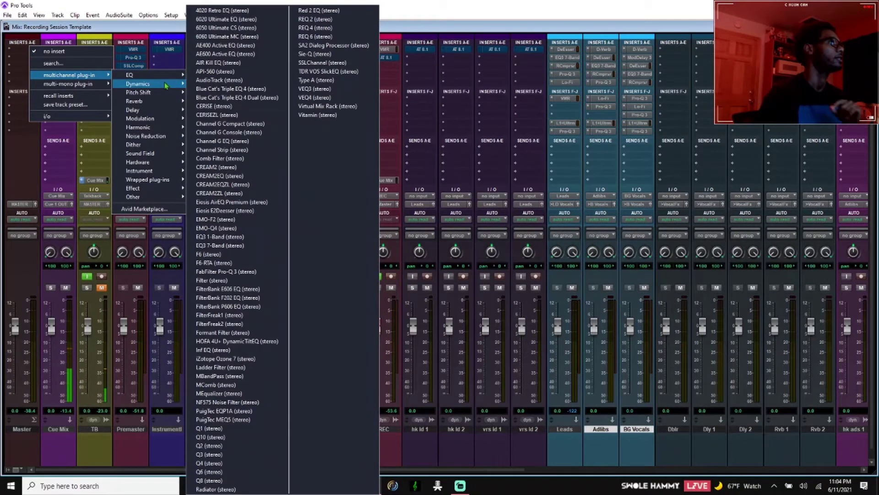
mouse_move(161, 197)
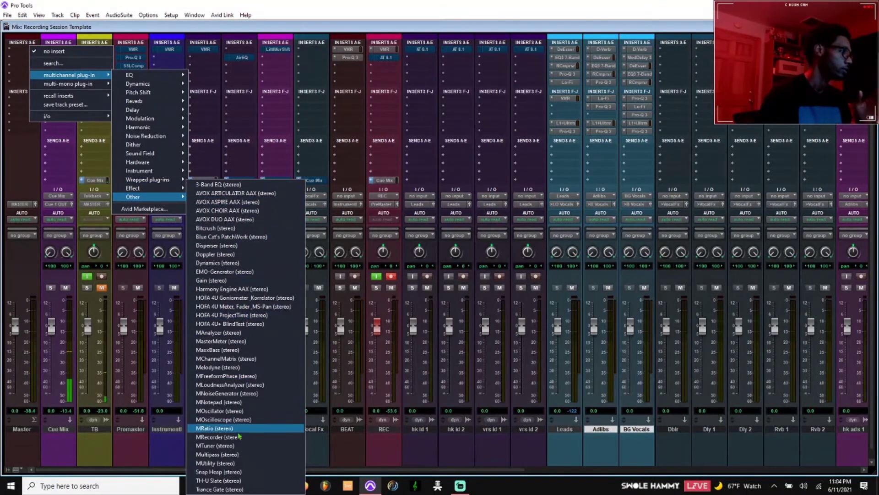
mouse_move(142, 164)
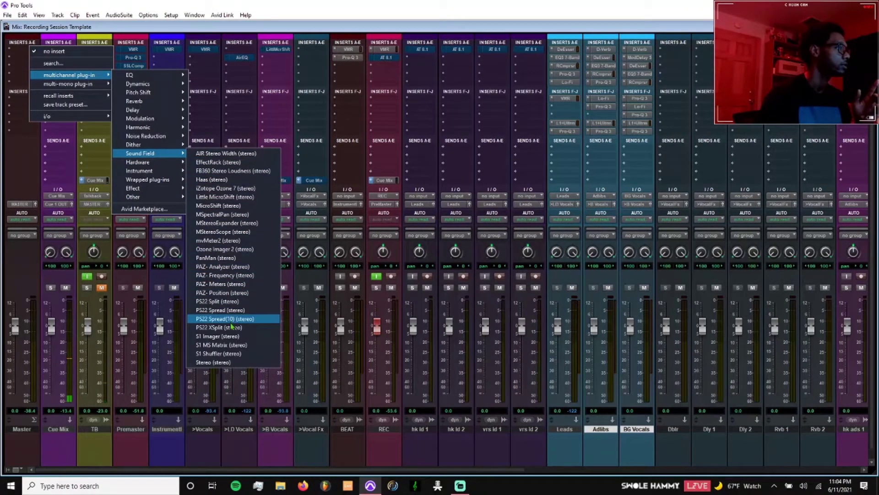
left_click(233, 269)
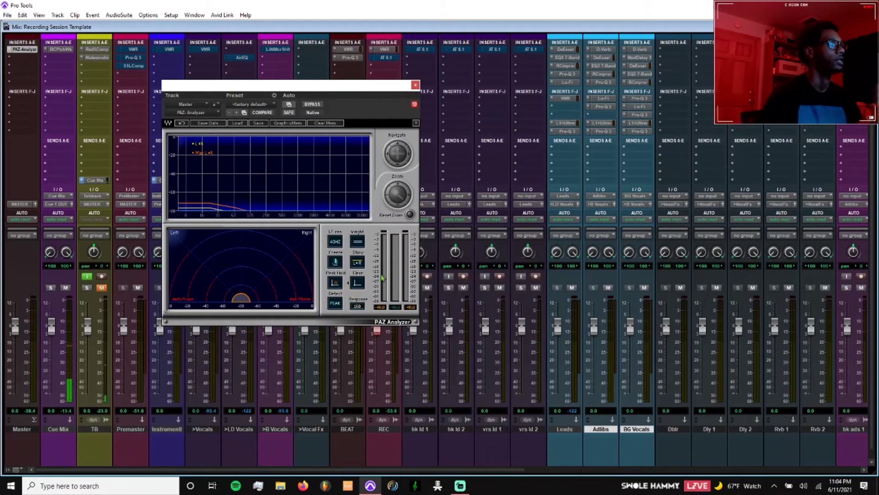
left_click(336, 305)
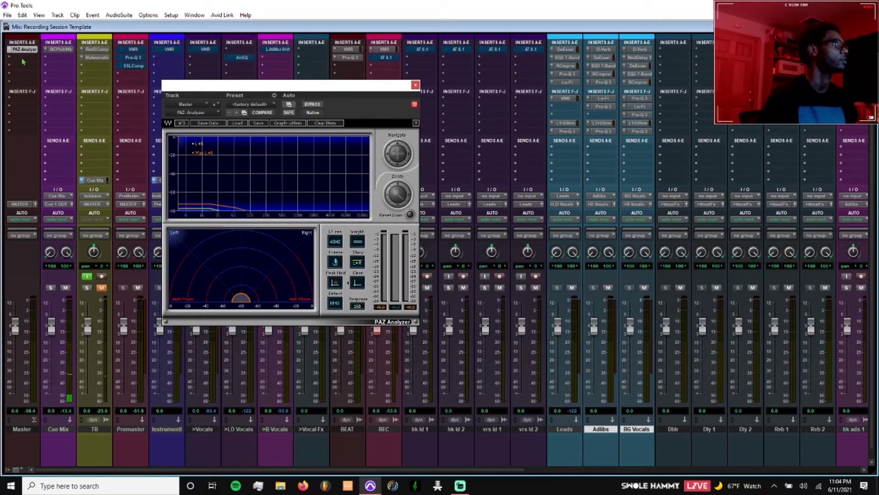
- Insert the stereo MLoudnessAnalyzer from the Other plug-ins in the second insert slot of the Master track and reposition its window
left_click(92, 66)
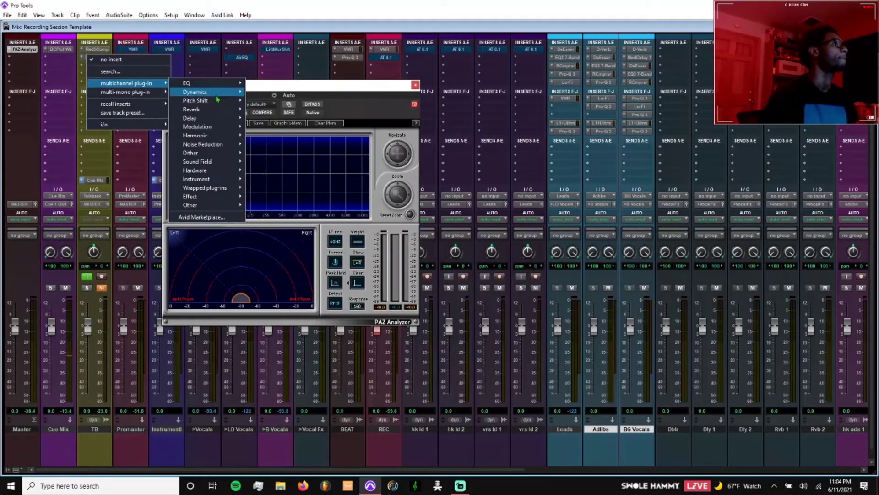
mouse_move(232, 200)
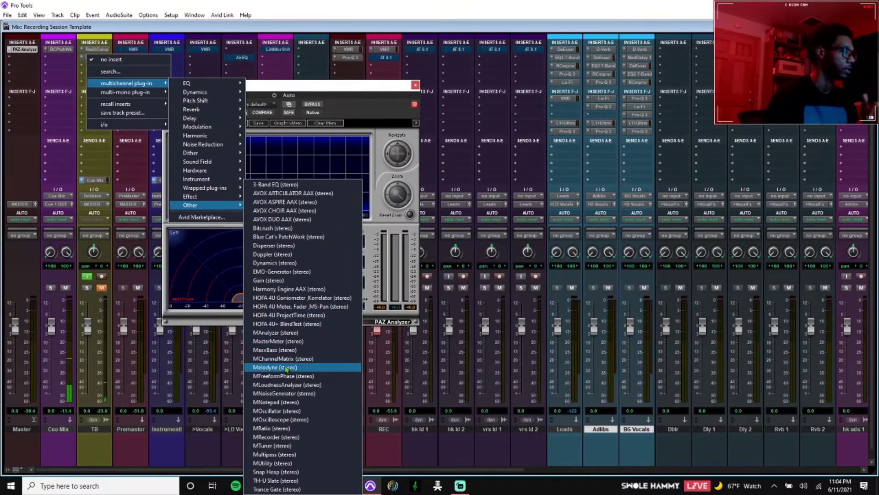
left_click(283, 384)
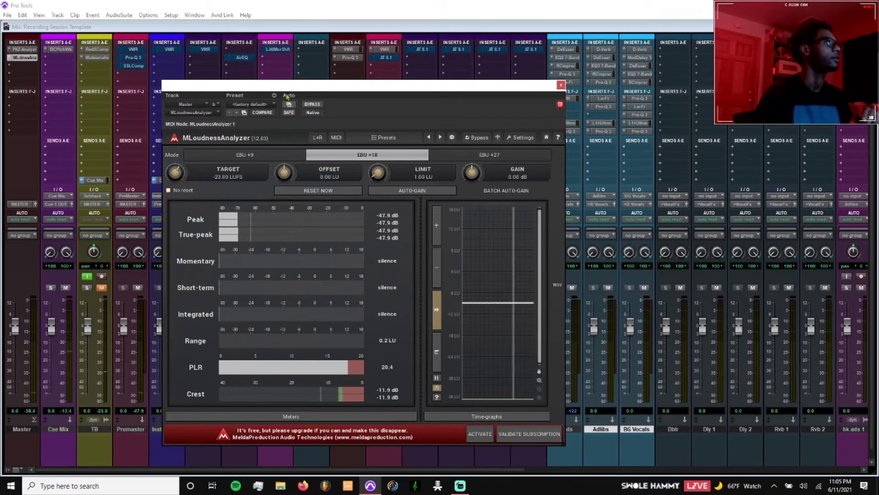
left_click_drag(188, 139, 178, 107)
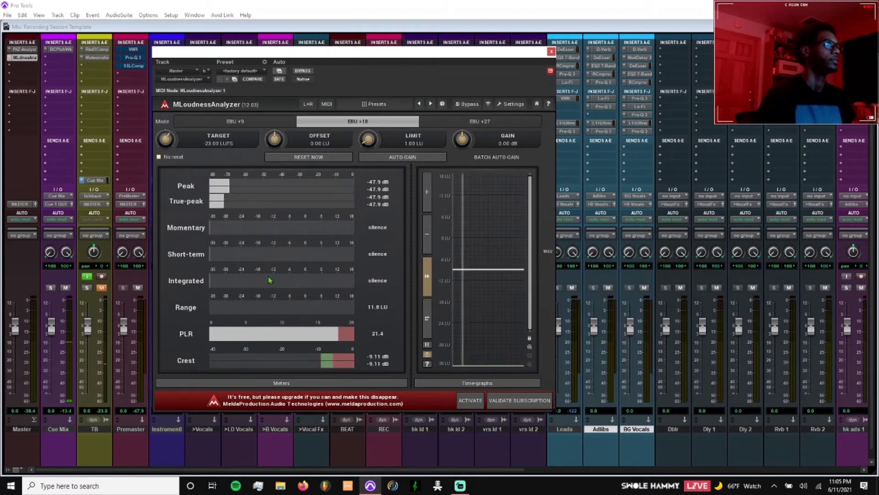
- Insert the stereo mvMeter2 from the Sound Field plug-ins in the third insert slot of the Master track
left_click(27, 69)
mouse_move(69, 94)
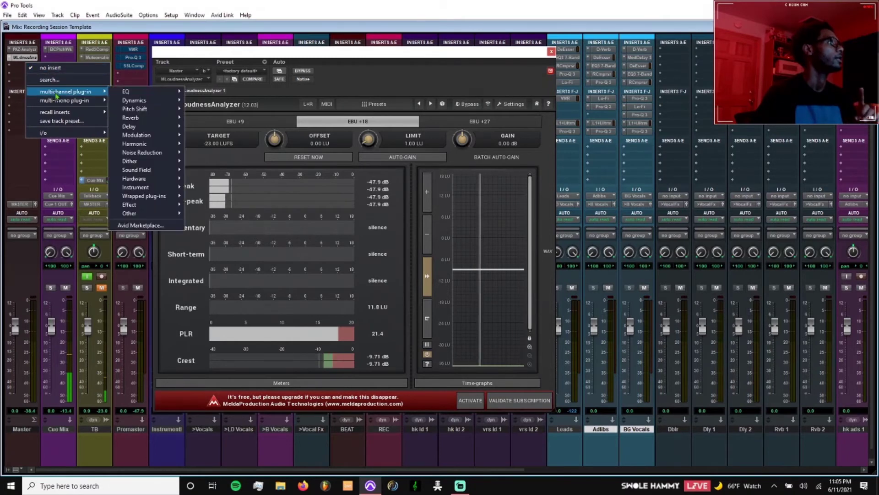
mouse_move(143, 101)
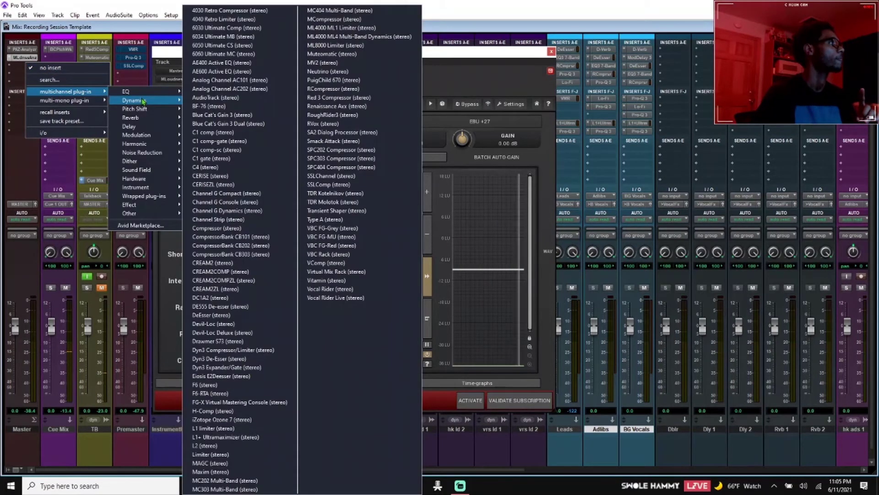
mouse_move(138, 213)
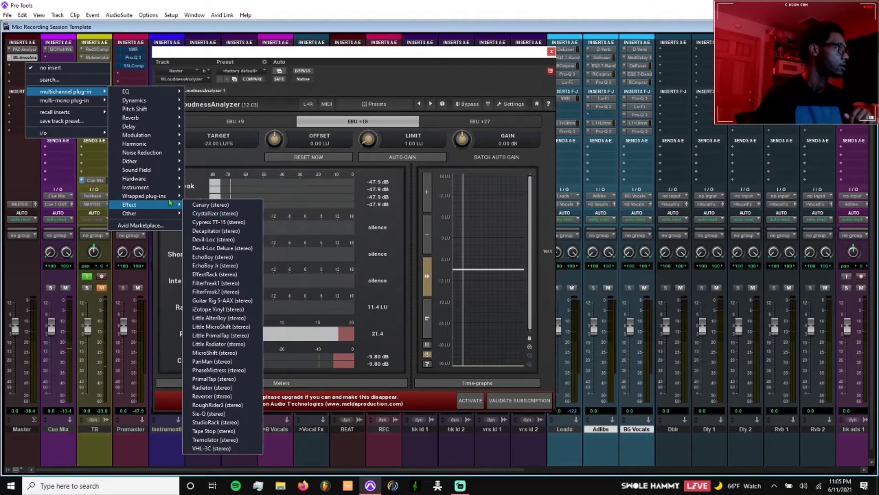
mouse_move(160, 184)
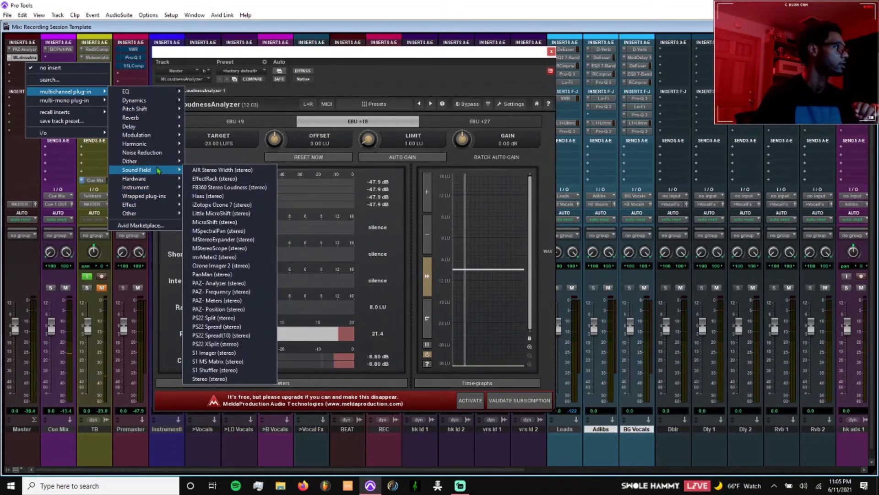
left_click(205, 258)
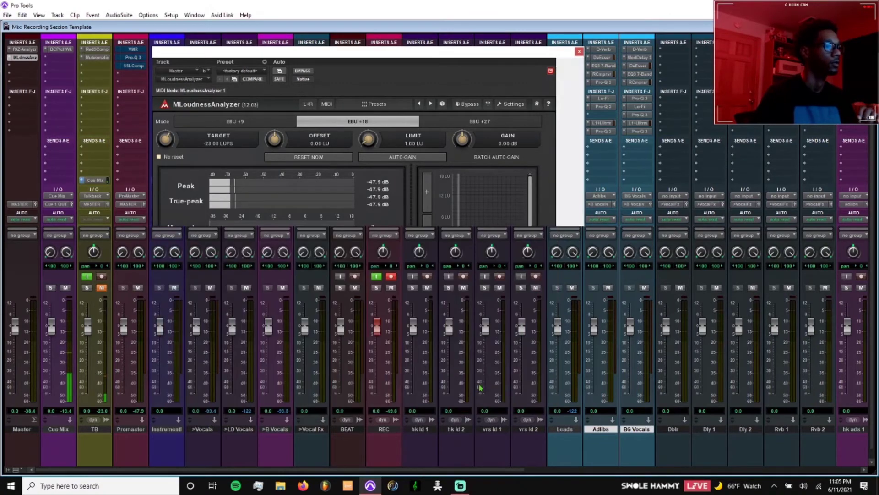
- Check the recording in Streamlabs OBS, return to Pro Tools, and reposition the mvMeter2 window over the mixer
left_click(460, 485)
left_click(460, 486)
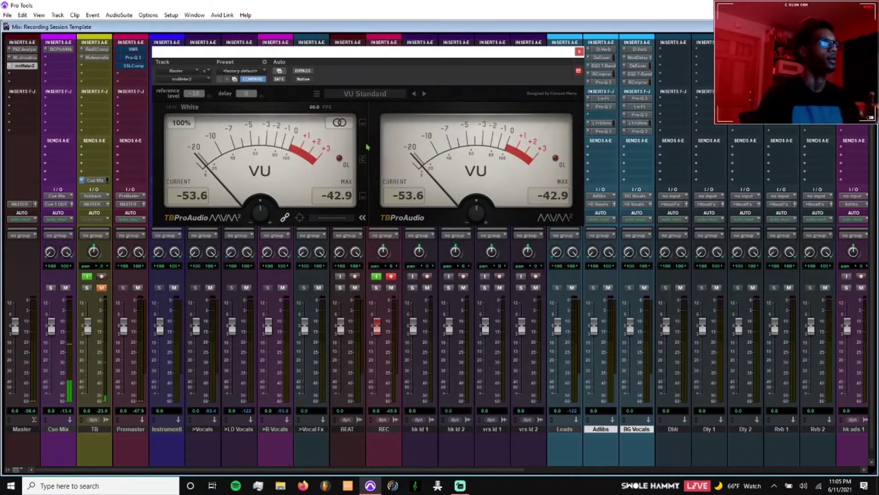
left_click_drag(341, 69, 338, 107)
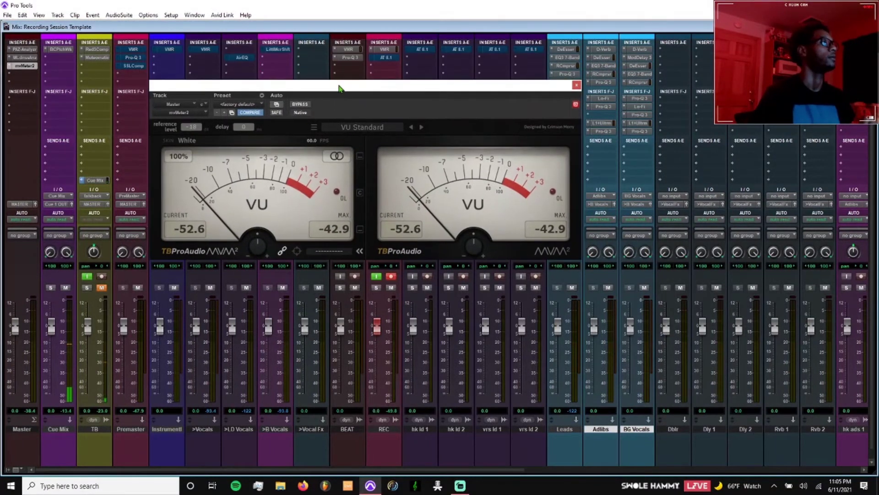
left_click(460, 485)
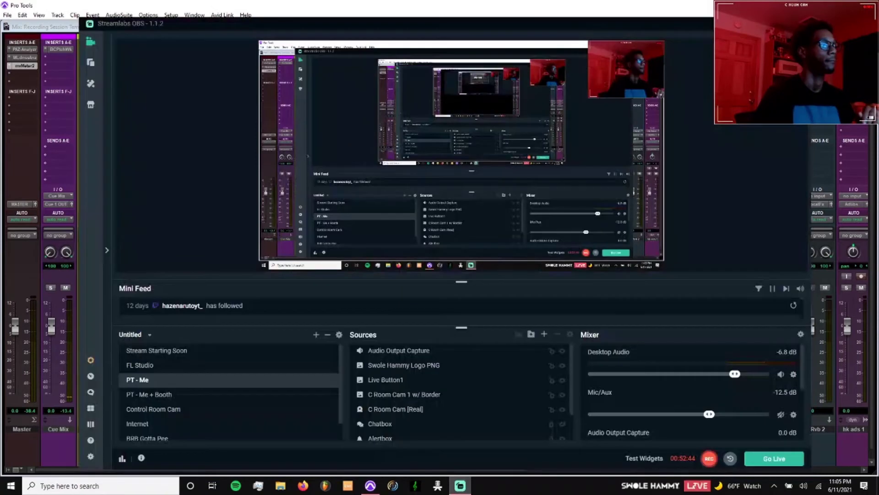
left_click(461, 485)
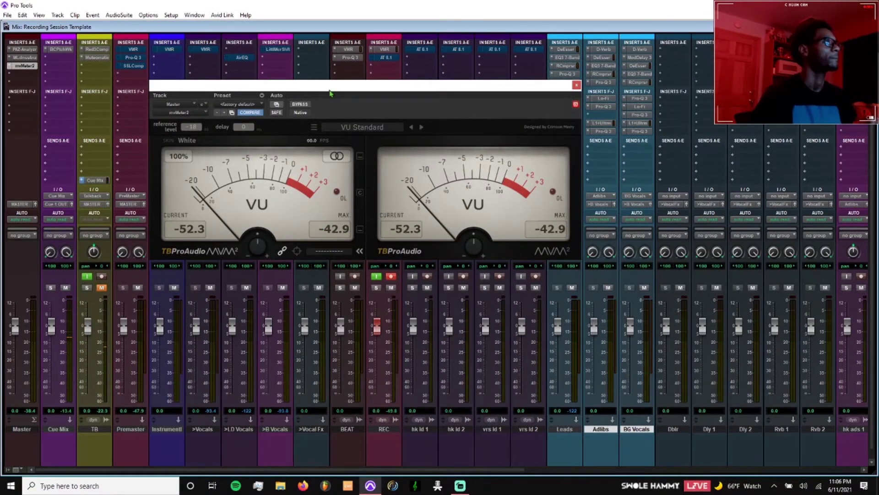
left_click_drag(333, 93, 317, 97)
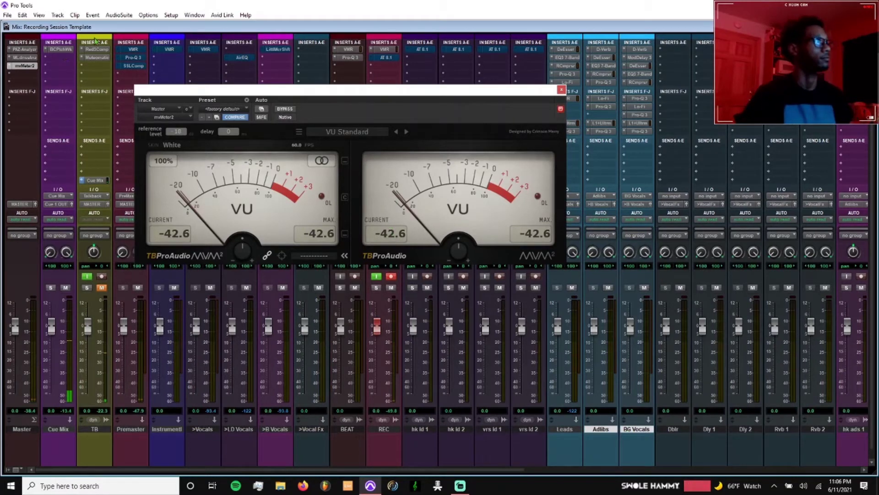
- Move the mvMeter2 window clear of the Premaster track's insert slots
left_click_drag(150, 91, 273, 92)
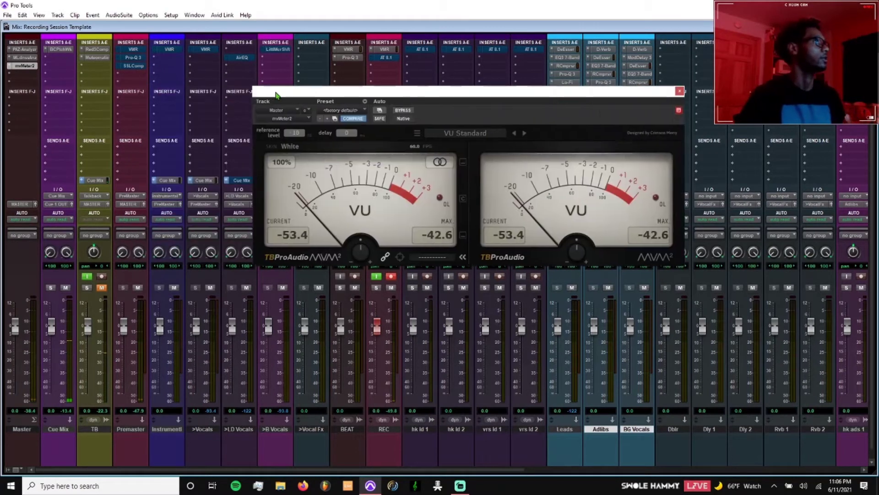
left_click(127, 103)
left_click(659, 107)
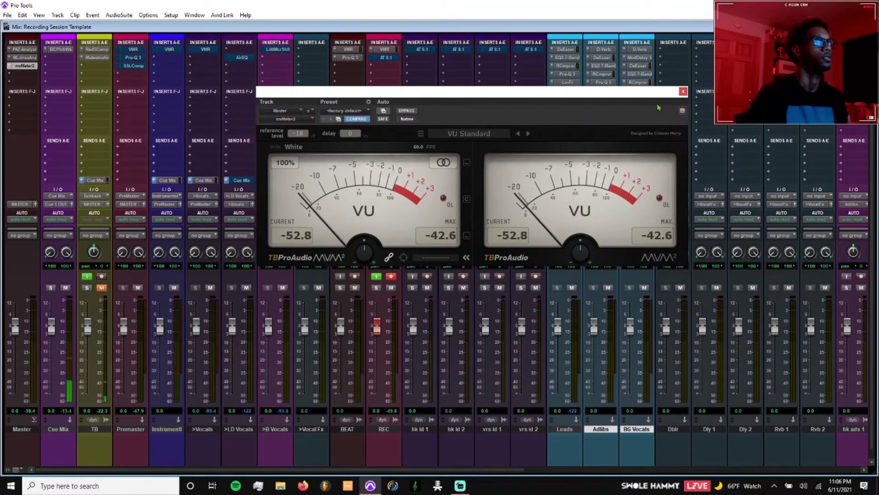
left_click_drag(635, 99, 804, 93)
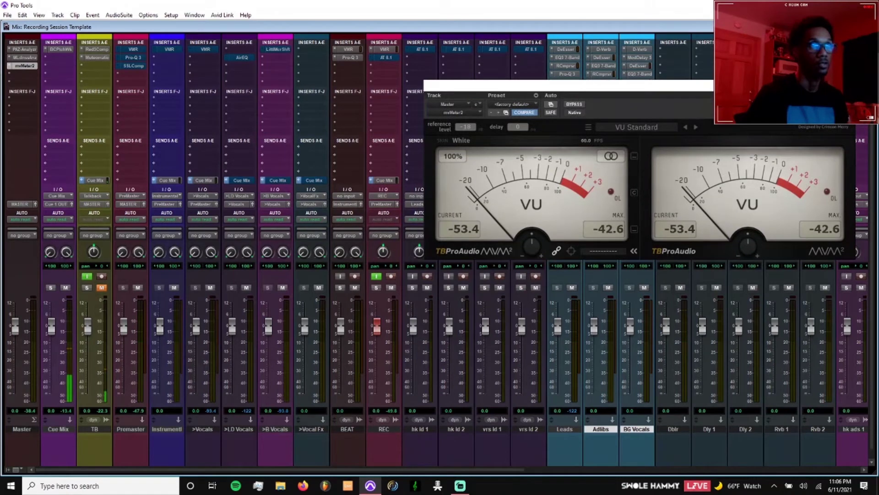
- Insert the stereo L1+ Ultramaximizer from the Dynamics plug-ins in the first F-J insert slot of the Premaster track
left_click(192, 115)
mouse_move(273, 124)
mouse_move(345, 141)
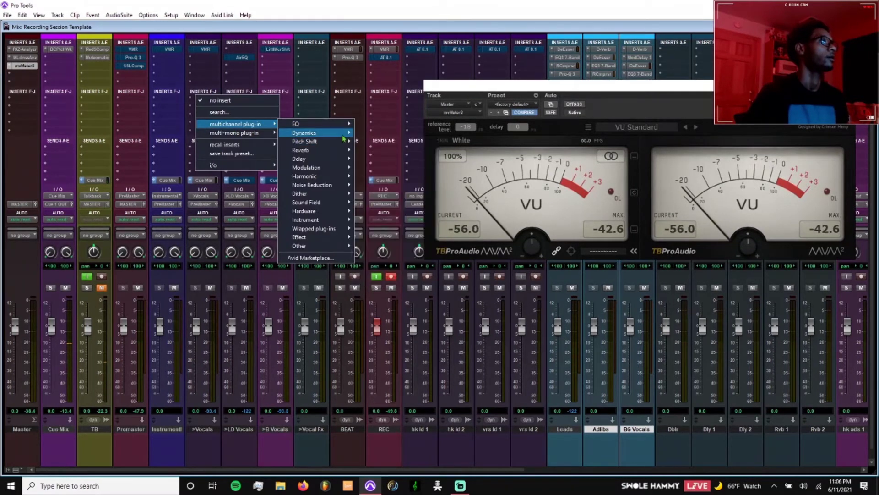
mouse_move(321, 133)
left_click(413, 438)
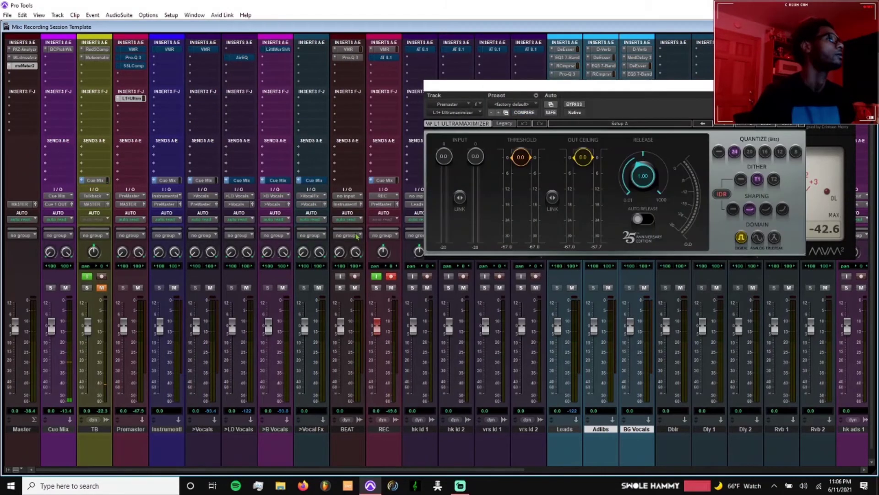
- Set the L1 Ultramaximizer's output ceiling to -0.2, with T2 dither, the last shaping option and the TruePeak domain
left_click(590, 160)
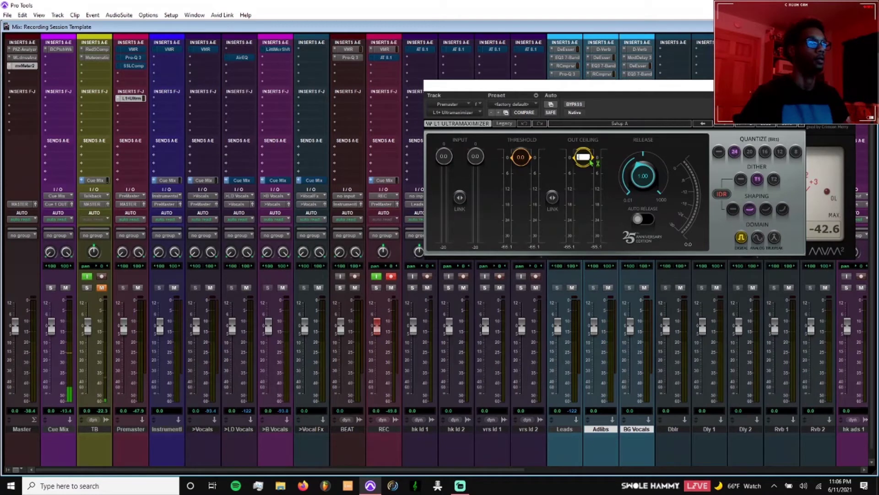
type("-2")
key("Return")
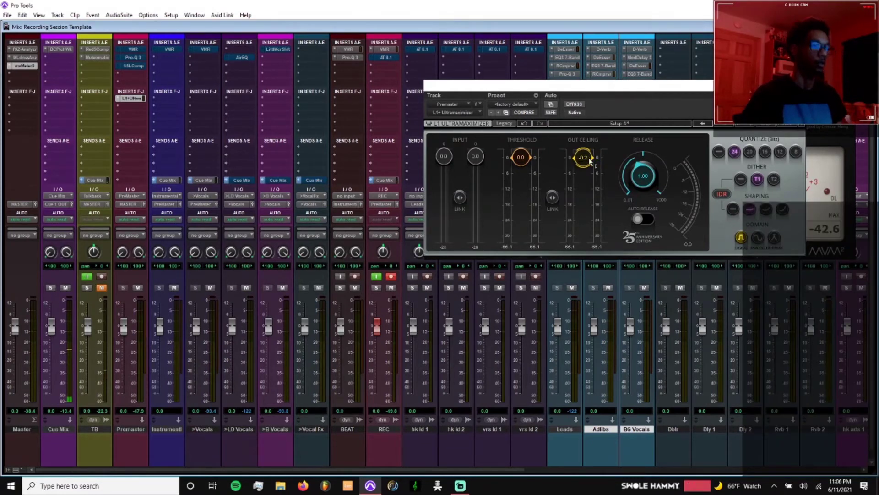
left_click_drag(664, 83, 430, 126)
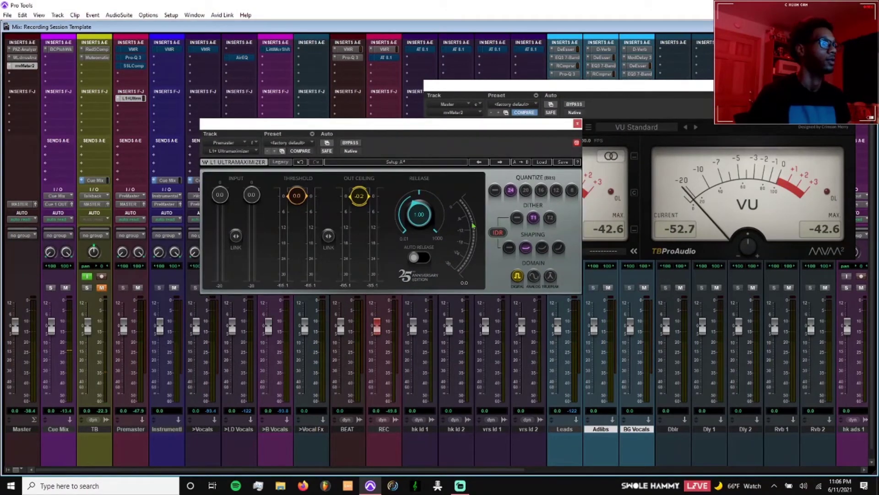
left_click(558, 247)
left_click(551, 275)
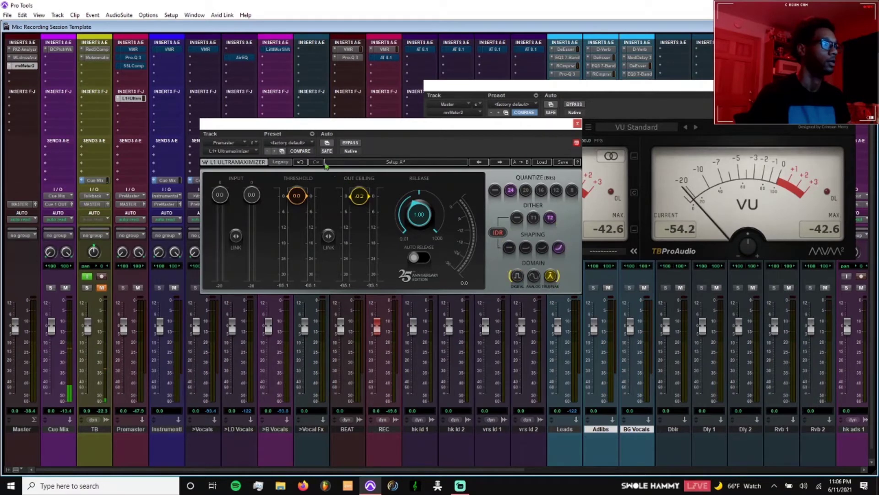
- Load the Ref Limiter preset in the L1 Ultramaximizer, switch dither to T2, and save the settings over the preset
left_click(313, 147)
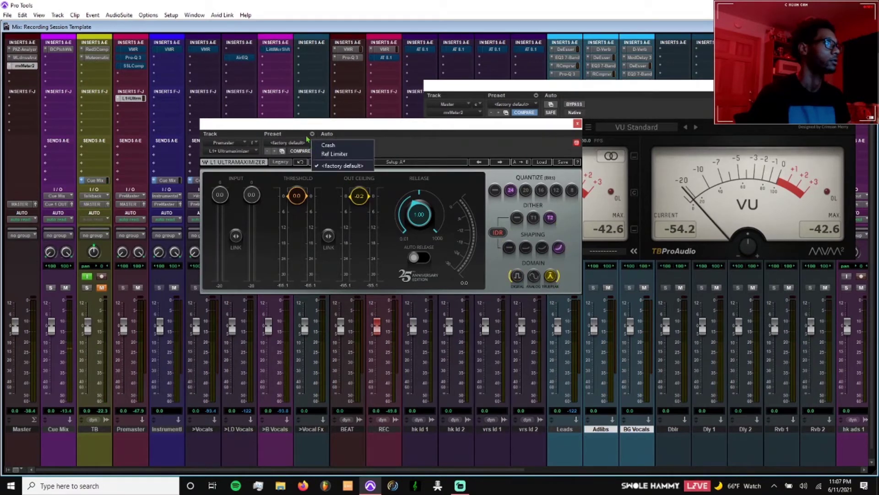
left_click(327, 154)
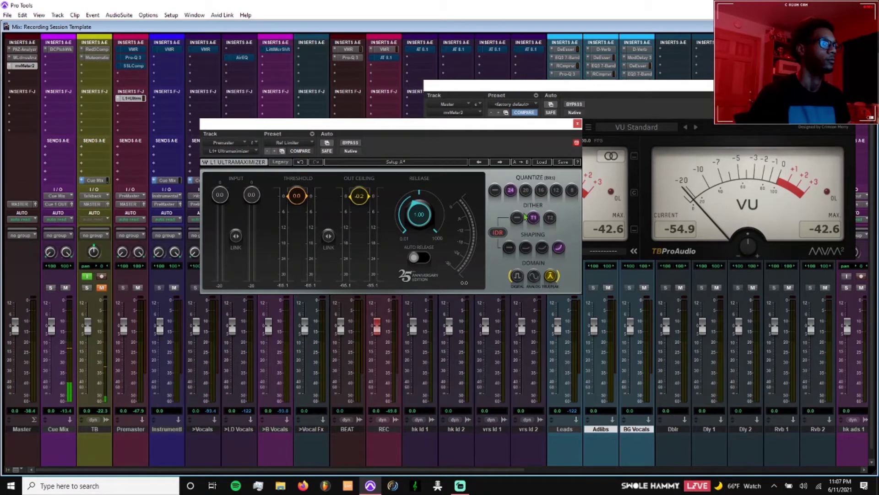
left_click(313, 134)
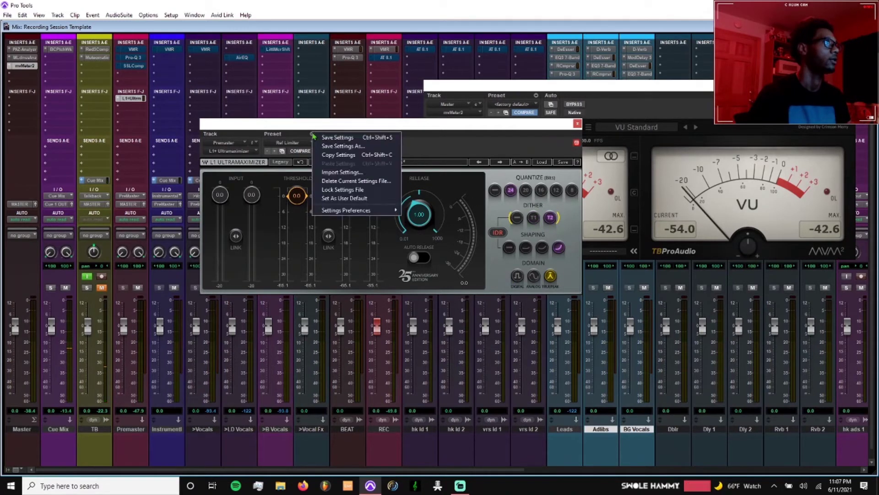
left_click(348, 141)
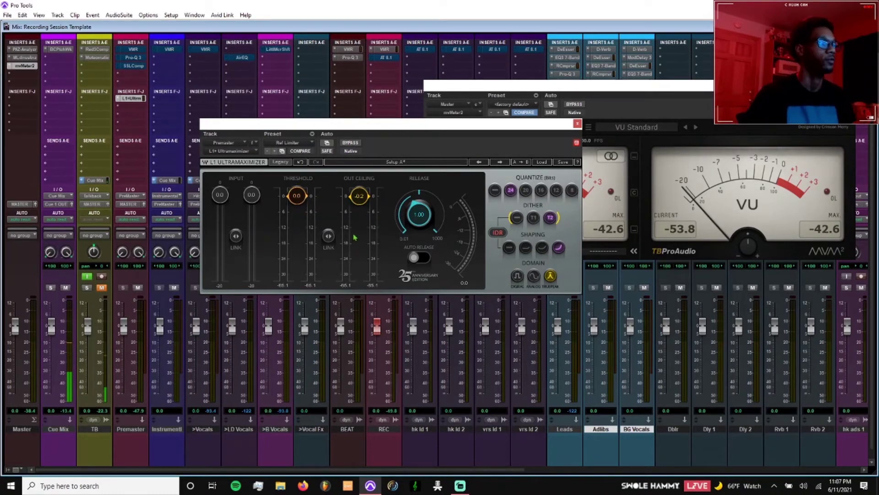
- Try the L1 threshold at -12.3 against the VU meter, close the mvMeter2 window, and lower the release to 0.65
left_click_drag(297, 197, 308, 231)
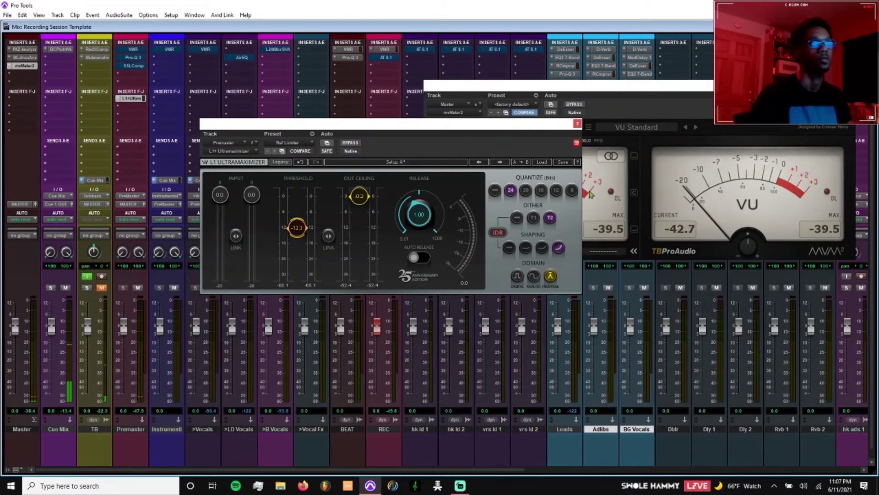
left_click(580, 106)
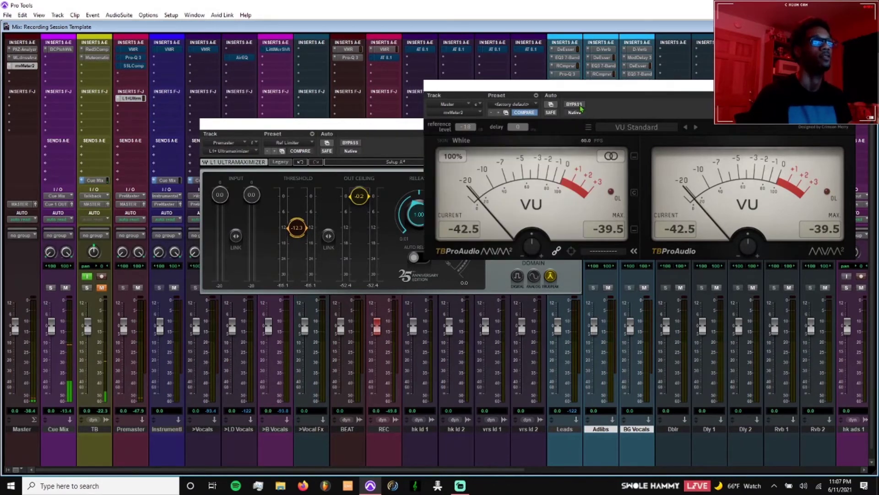
left_click(852, 85)
left_click_drag(298, 228, 298, 227)
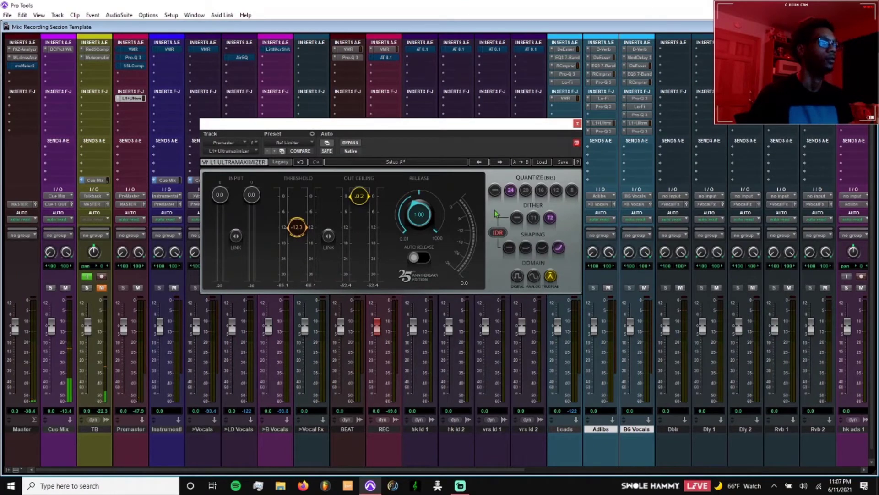
scroll(424, 215, "down", 5)
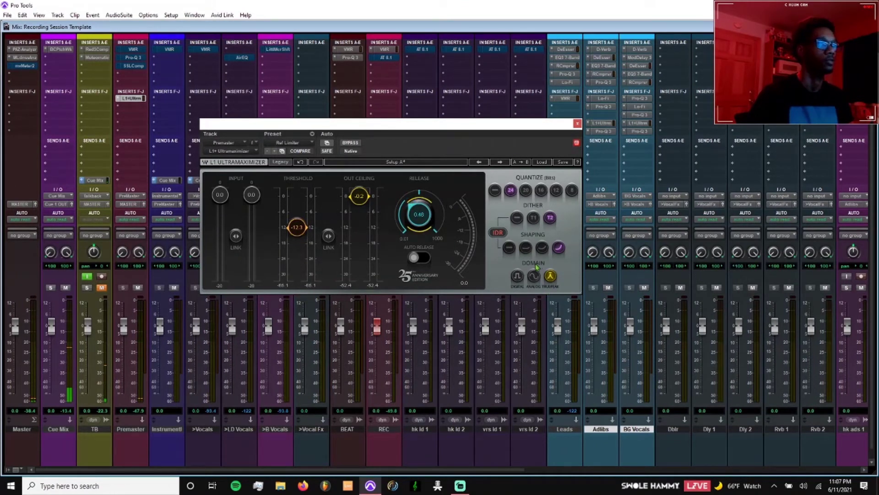
- Reload the Ref Limiter preset in the L1 Ultramaximizer and close its window
left_click(307, 146)
left_click(335, 155)
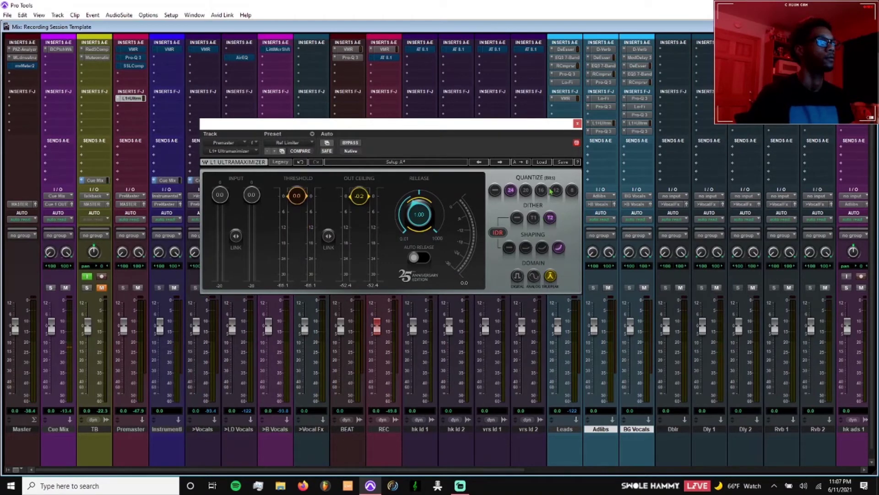
left_click(578, 123)
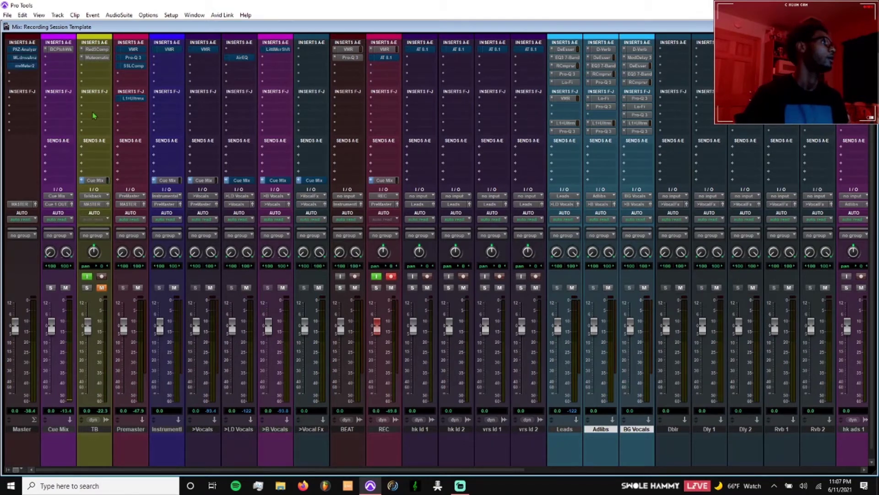
- Select the Dly 3 and Rvb 3 tracks and move them directly after Rvb 2 in the mixer
scroll(97, 108, "right", 5)
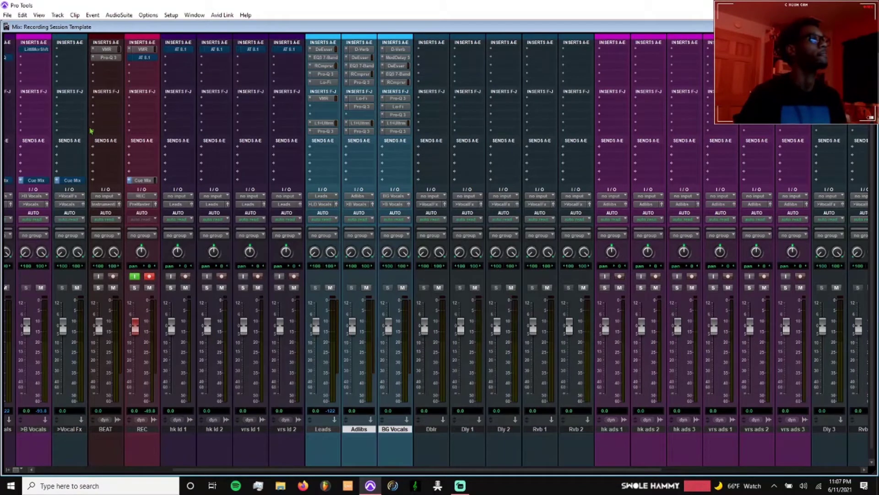
scroll(214, 187, "right", 3)
scroll(214, 186, "right", 4)
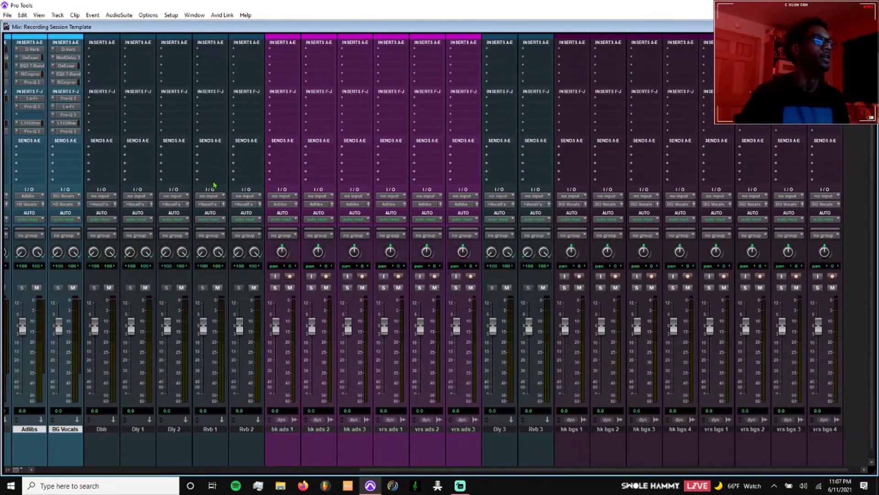
scroll(212, 190, "left", 2)
scroll(366, 227, "right", 3)
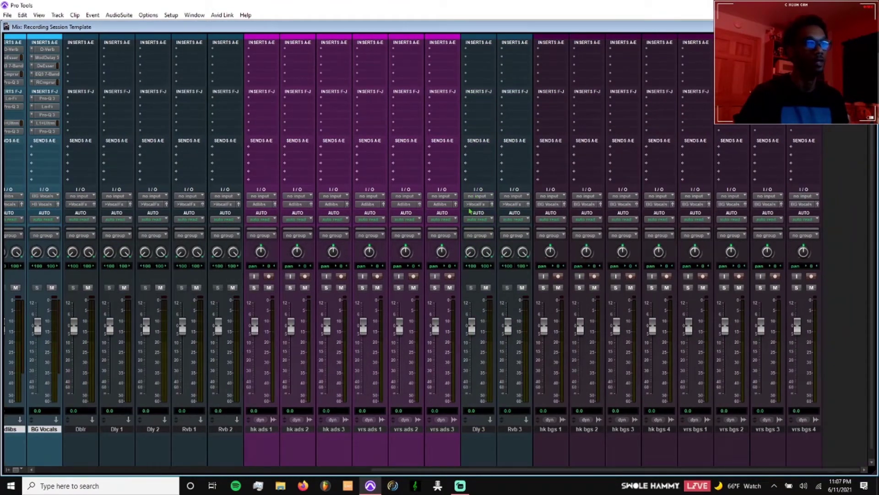
scroll(456, 310, "left", 2)
left_click(566, 429)
left_click(603, 428, "shift")
left_click_drag(603, 429, 320, 408)
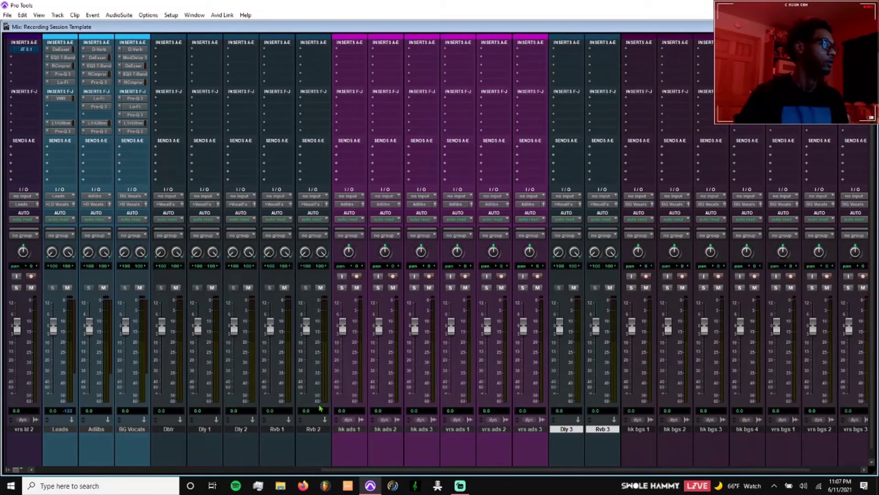
scroll(320, 408, "left", 3)
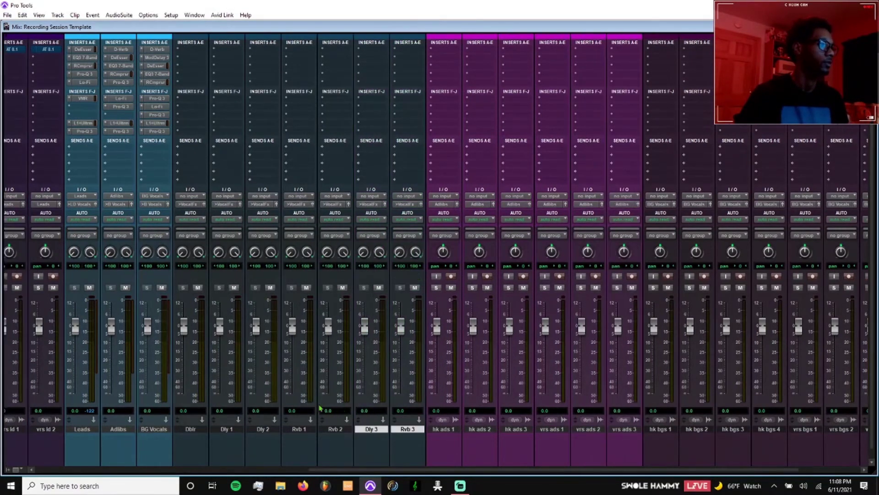
- Insert the stereo Lo-Fi from the Harmonic plug-ins in the first insert slot of the Dblr track
scroll(319, 407, "left", 1)
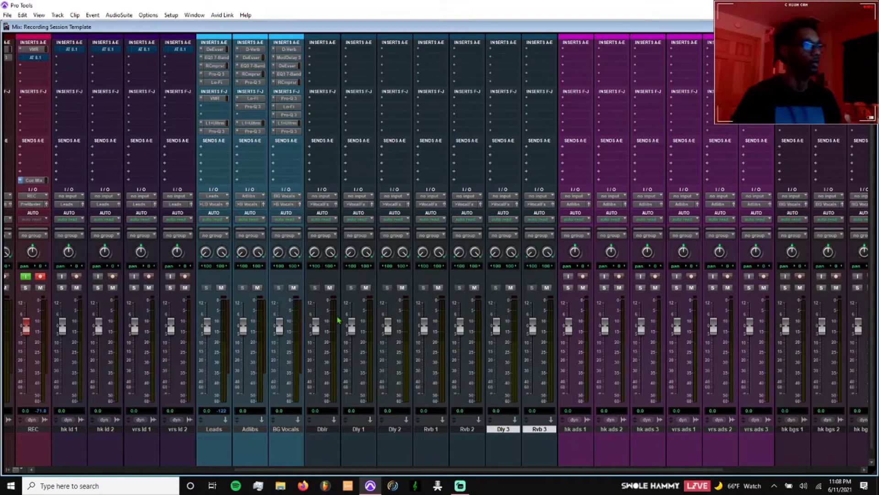
scroll(337, 319, "left", 2)
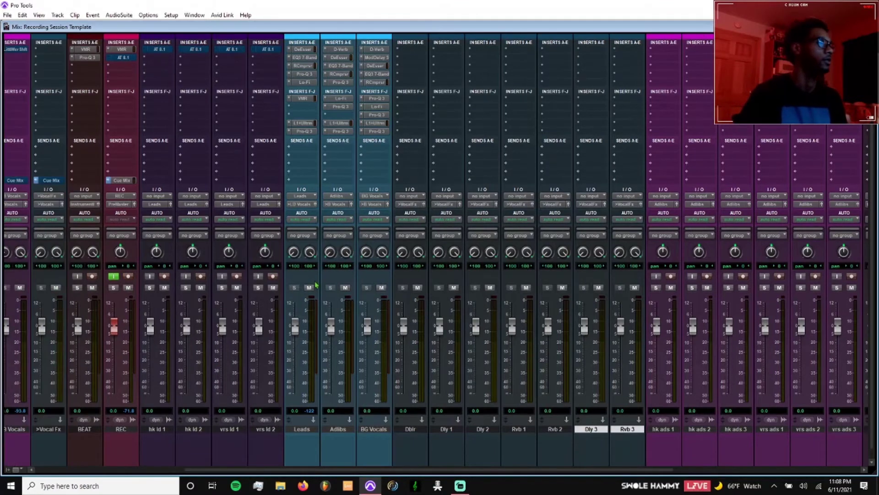
left_click(413, 51)
mouse_move(476, 76)
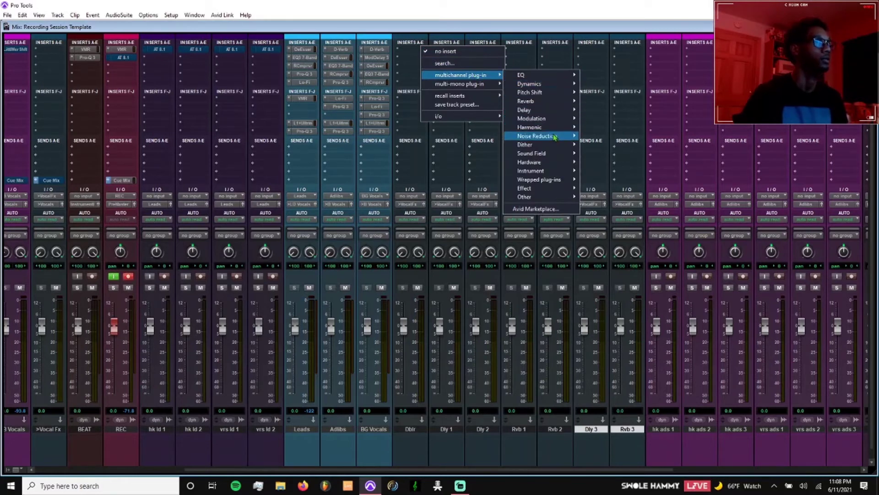
mouse_move(549, 127)
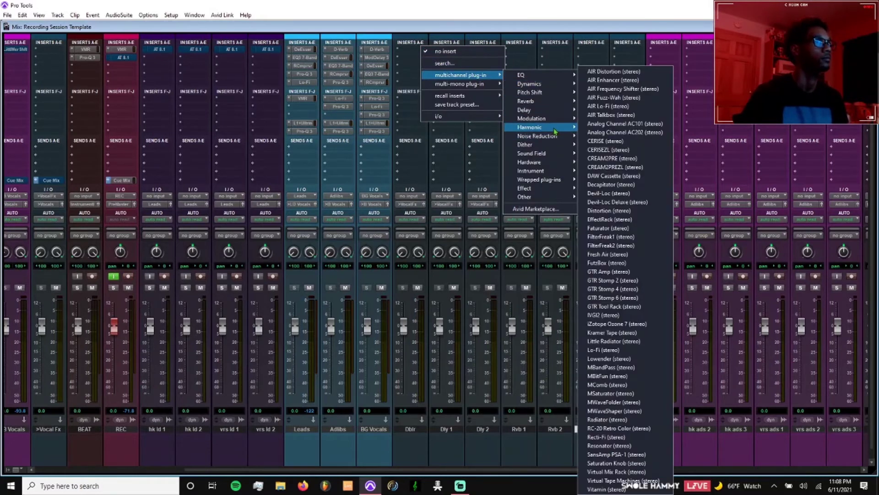
left_click(612, 356)
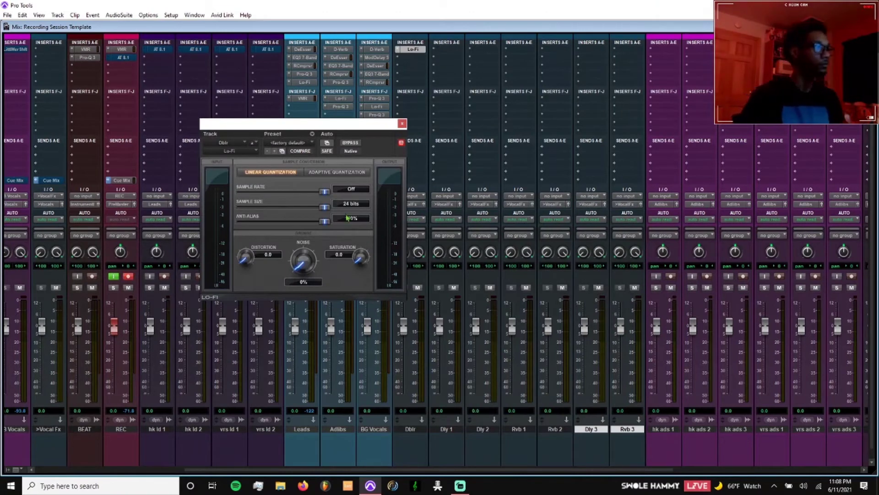
- Compare the Start and SimpSat presets in Lo-Fi on the Dblr track, keep Start loaded, and close the plug-in window
left_click_drag(328, 194, 332, 192)
left_click(311, 145)
left_click(322, 159)
left_click(311, 146)
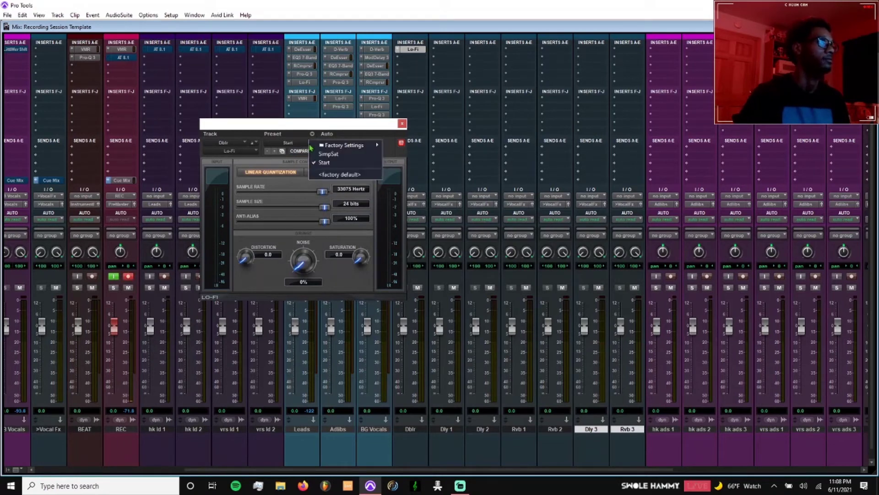
left_click(327, 154)
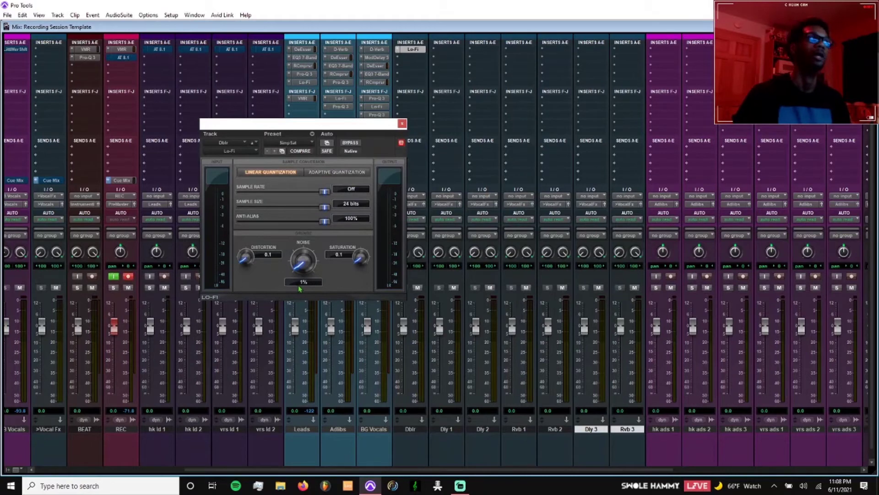
left_click(311, 143)
left_click(327, 163)
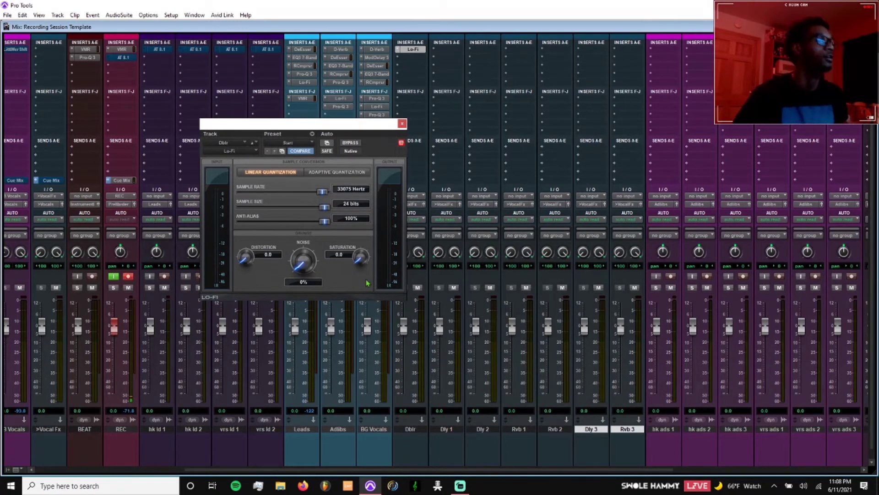
left_click(402, 124)
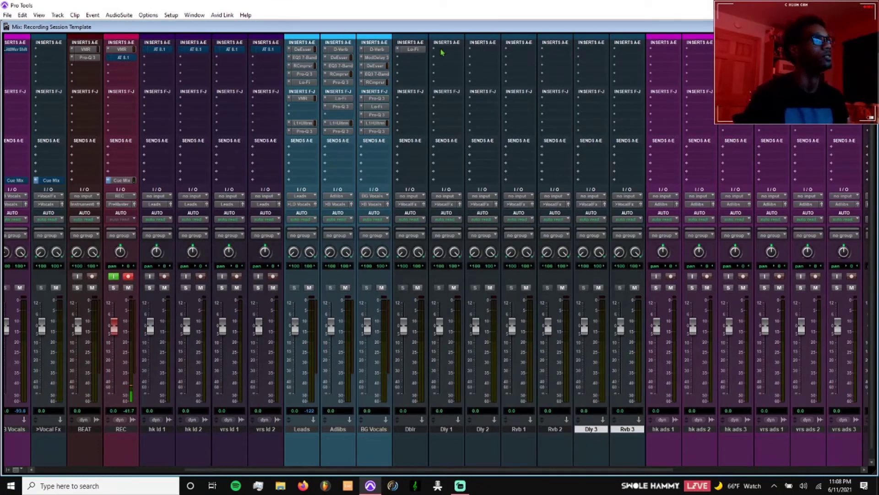
- Copy the Dblr track's Lo-Fi insert to the first insert slot of the delay and reverb tracks, Dly 1 through Rvb 3
left_click_drag(413, 50, 449, 50)
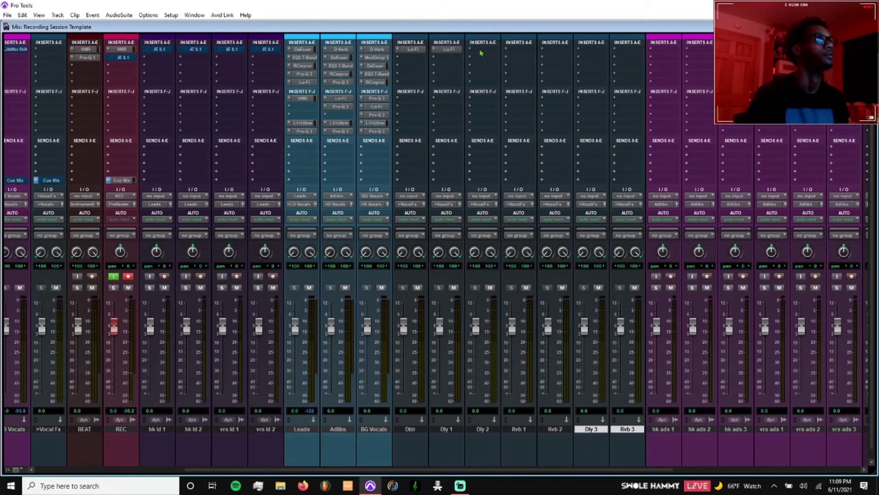
scroll(479, 53, "down", 1)
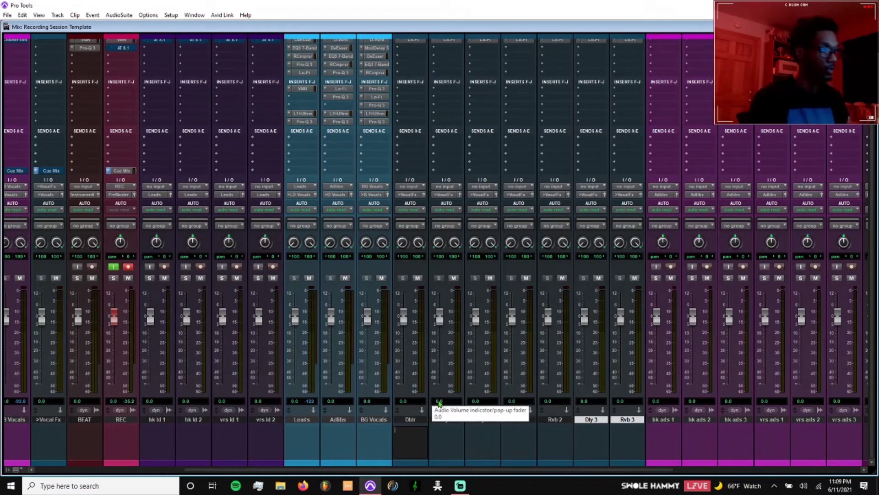
- Label the return tracks' comments: DOUBLER on Dblr, 1/4 on Dly 1, SLP on Dly 2 and 1/4 on Dly 3
type("SO")
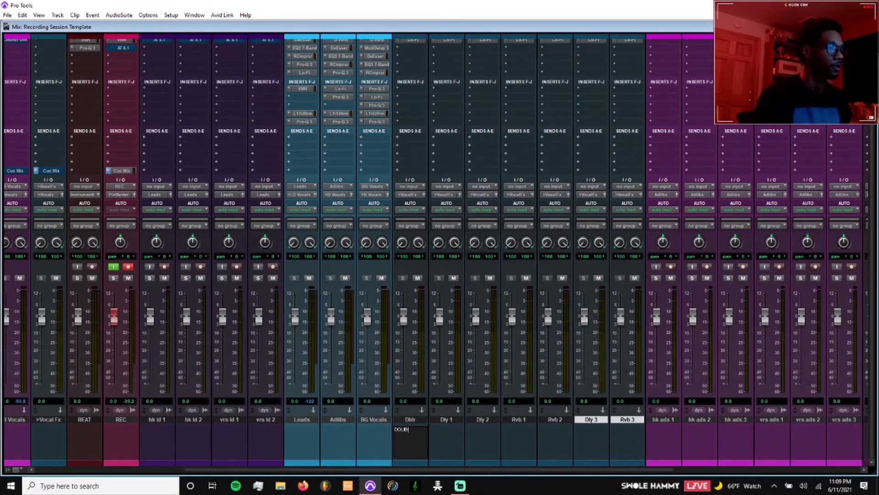
key("Tab")
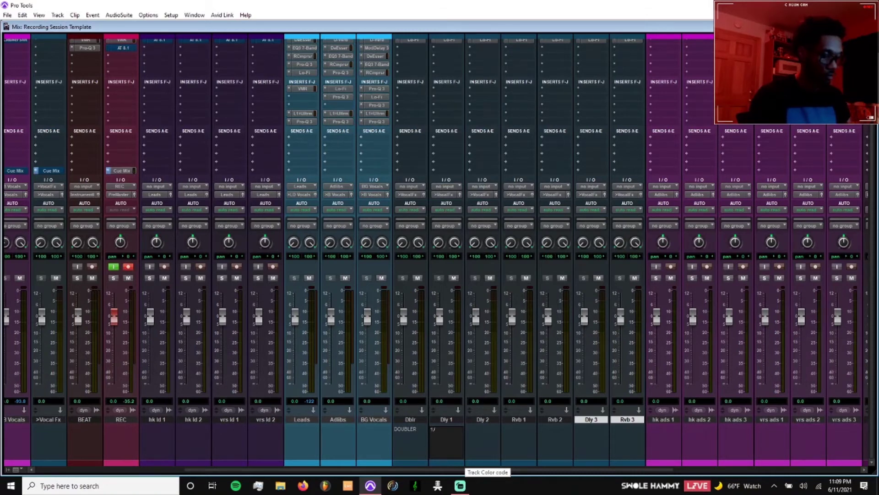
key("Tab")
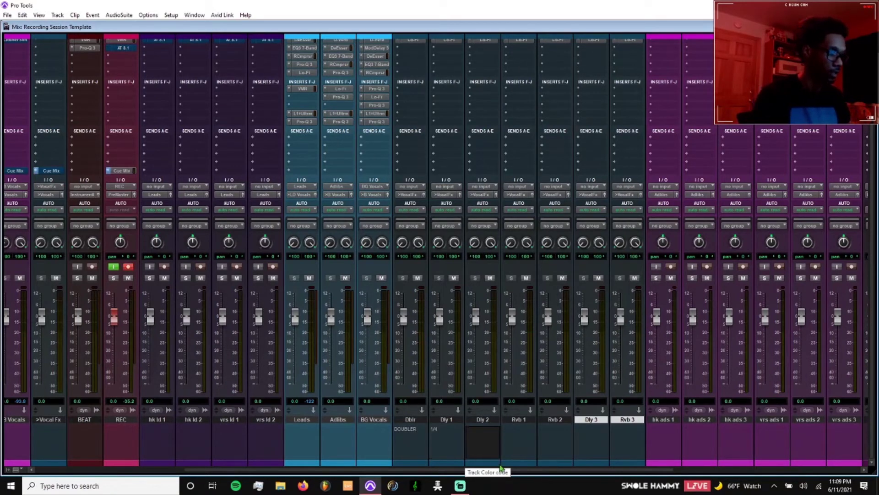
key("Tab")
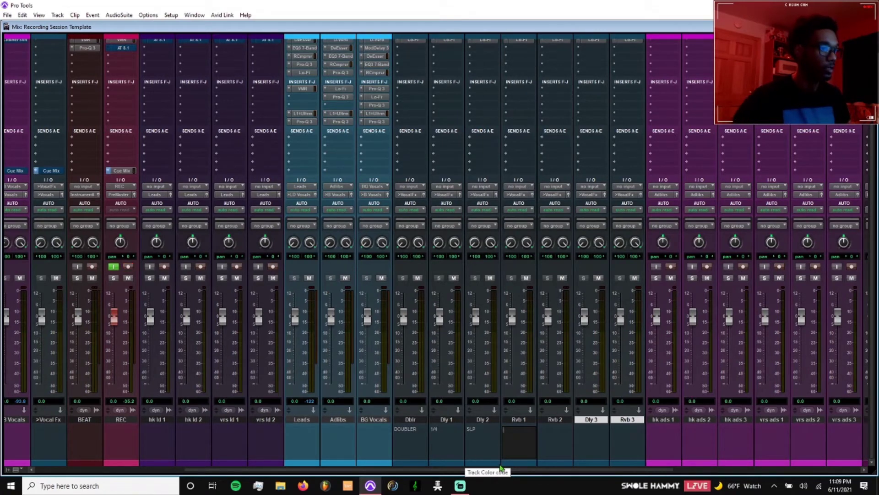
key("Tab")
key("Tab")
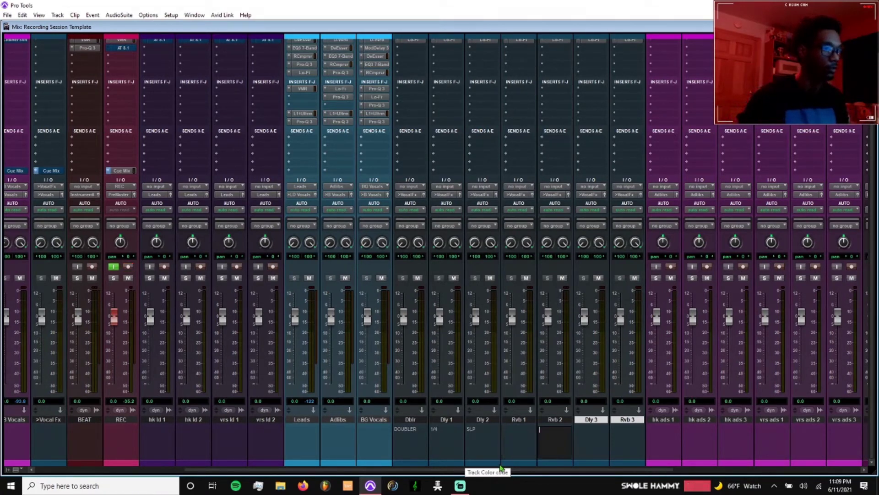
type("1/4")
key("Return")
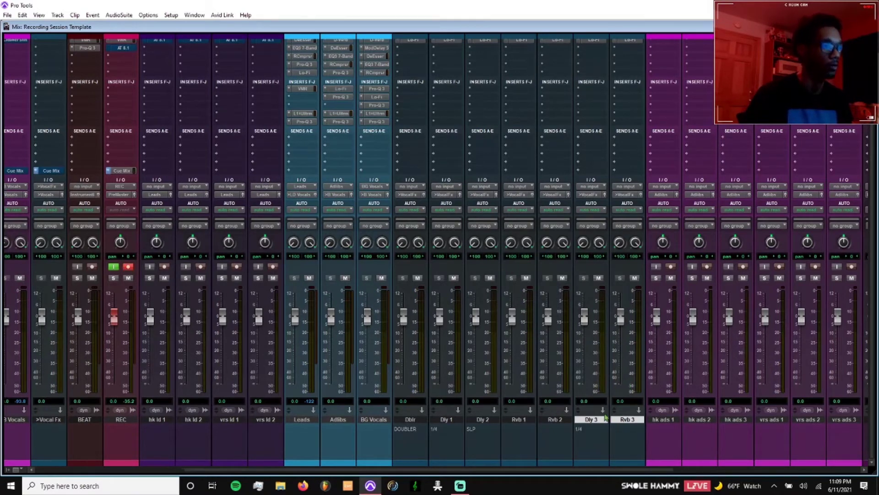
- Set the input of the Dblr, Dly 1 and Dly 2 tracks together to the stereo LV Dly bus
left_click(412, 420)
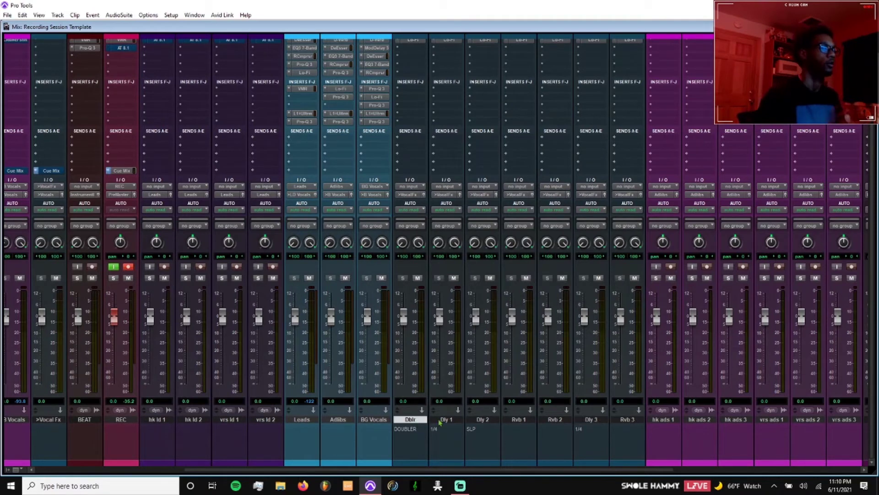
left_click(481, 420, "shift")
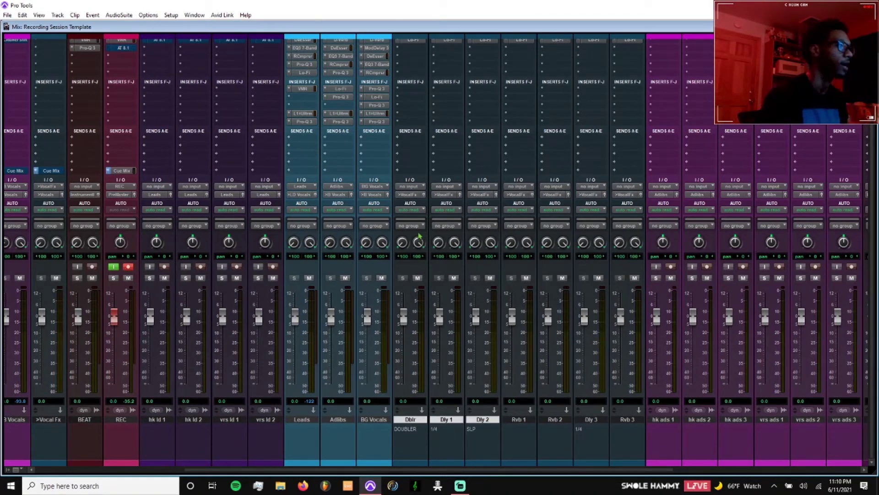
left_click(409, 187)
mouse_move(453, 224)
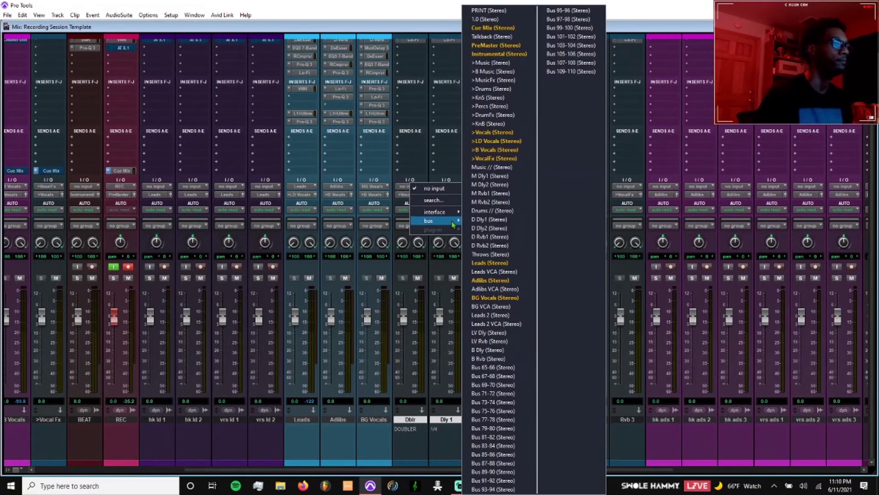
left_click(512, 333)
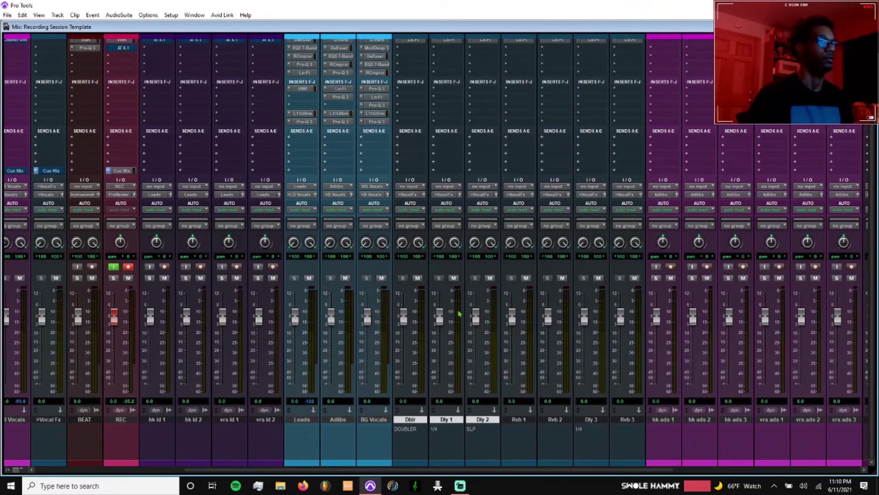
- Set the input of the Rvb 1 and Rvb 2 tracks together to the stereo LV Rvb bus
left_click(512, 420)
left_click(563, 421, "shift")
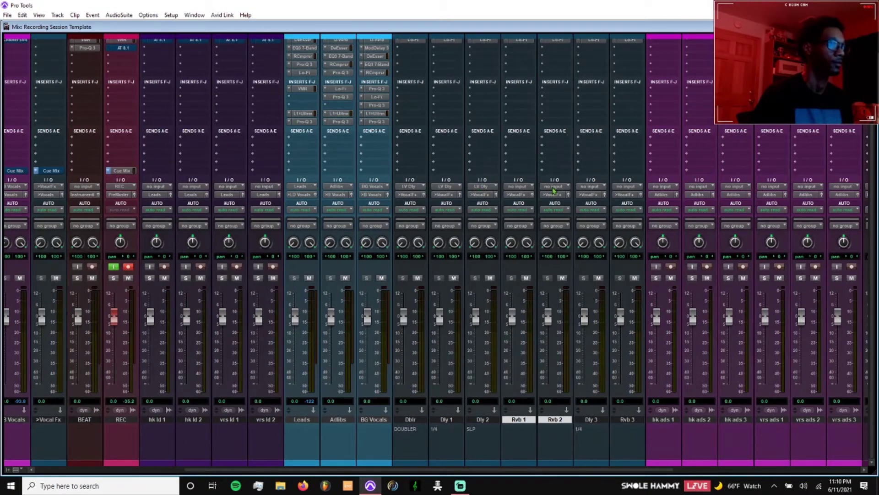
left_click(519, 190)
mouse_move(540, 221)
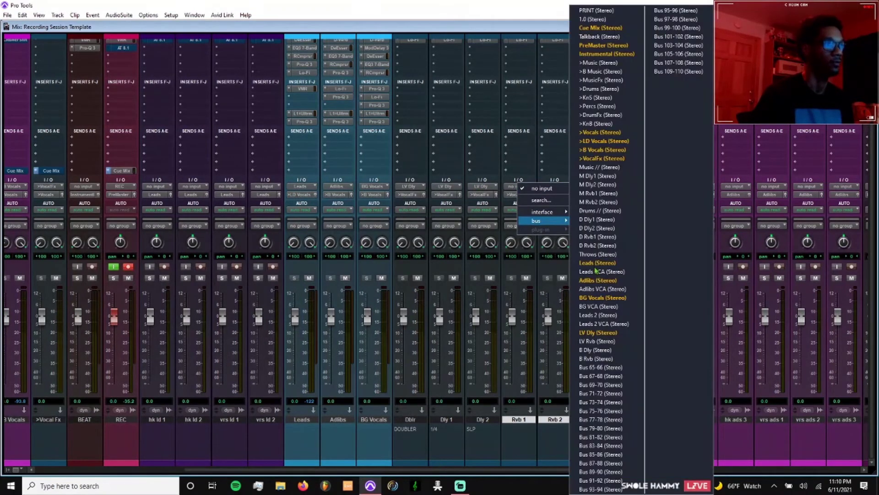
left_click(595, 341)
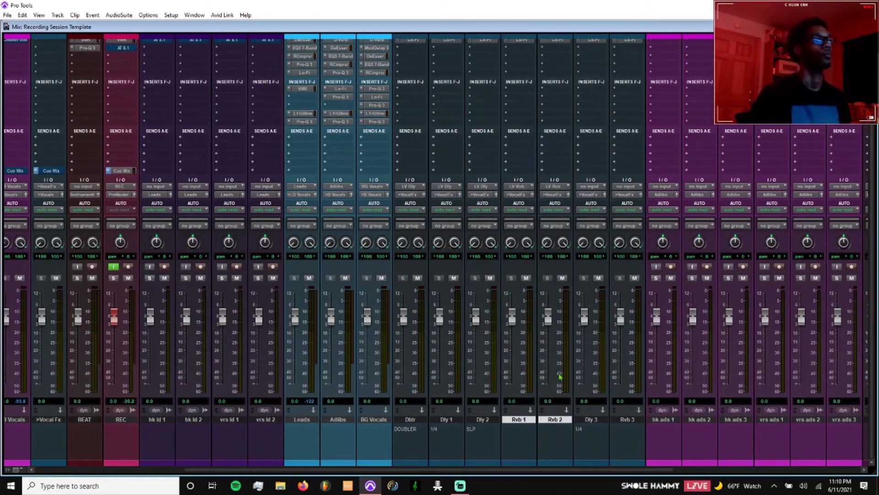
- Set the Dly 3 track's input to the stereo B Dly bus and the Rvb 3 track's input to the B Rvb bus
left_click(590, 420)
left_click(630, 420, "shift")
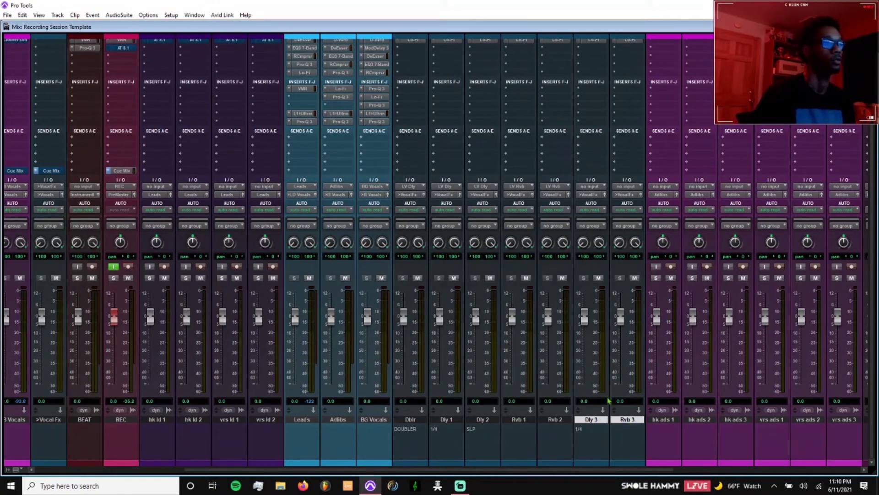
left_click(620, 423, "ctrl")
left_click(591, 186)
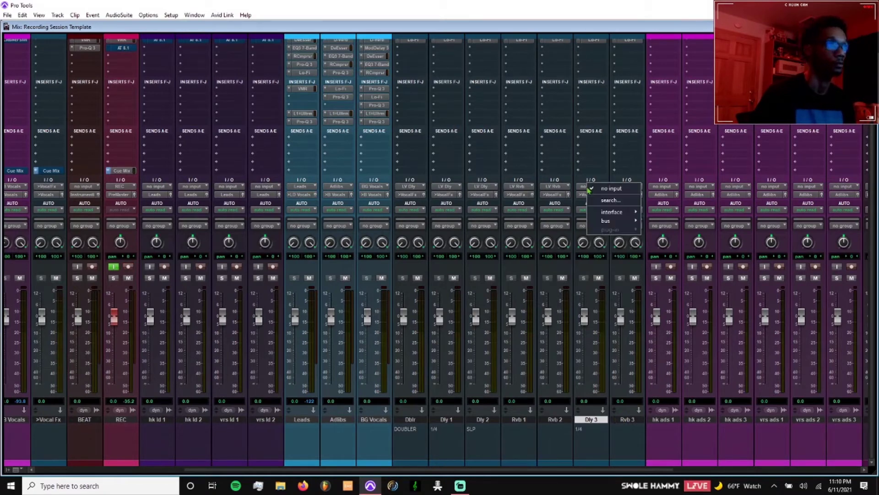
mouse_move(611, 223)
left_click(670, 350)
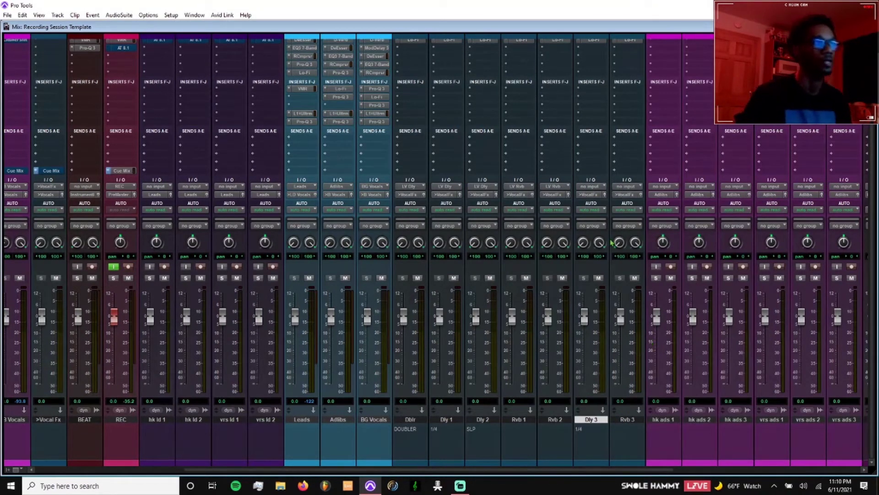
left_click(625, 186)
mouse_move(653, 223)
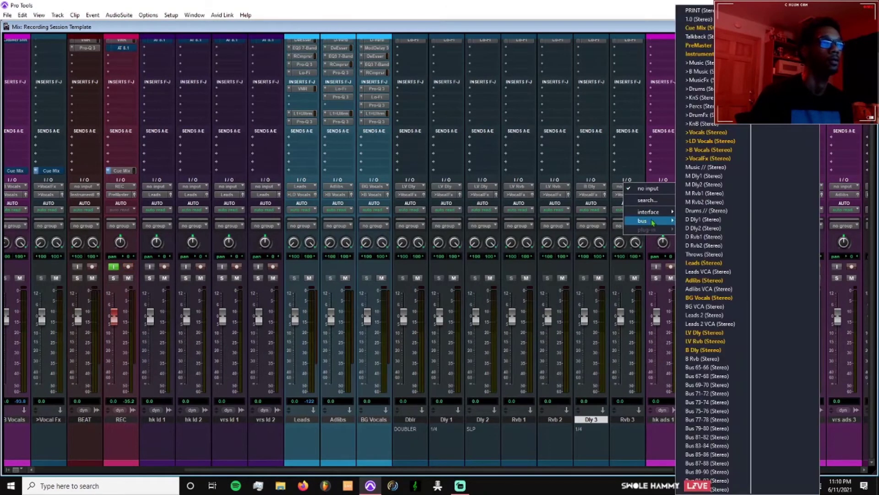
left_click(704, 361)
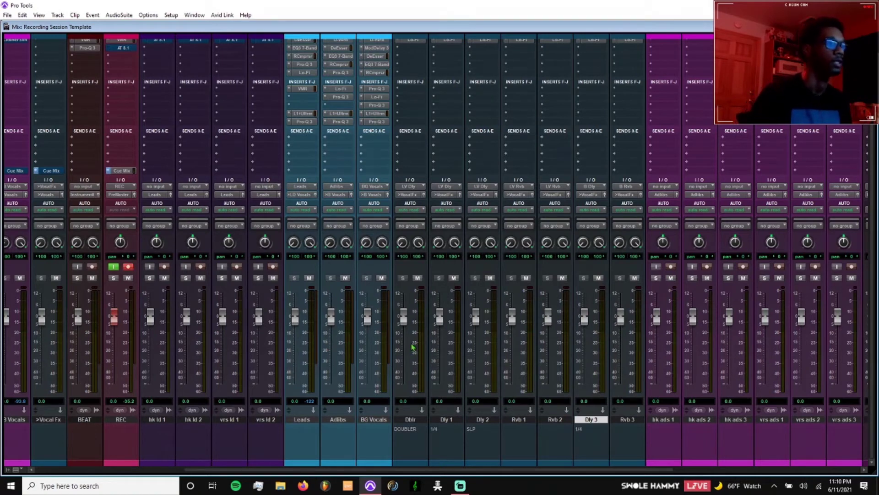
- Move the Adlibs and BG Vocals tracks together to between Rvb 2 and Dly 3 in the mixer
scroll(412, 347, "right", 2)
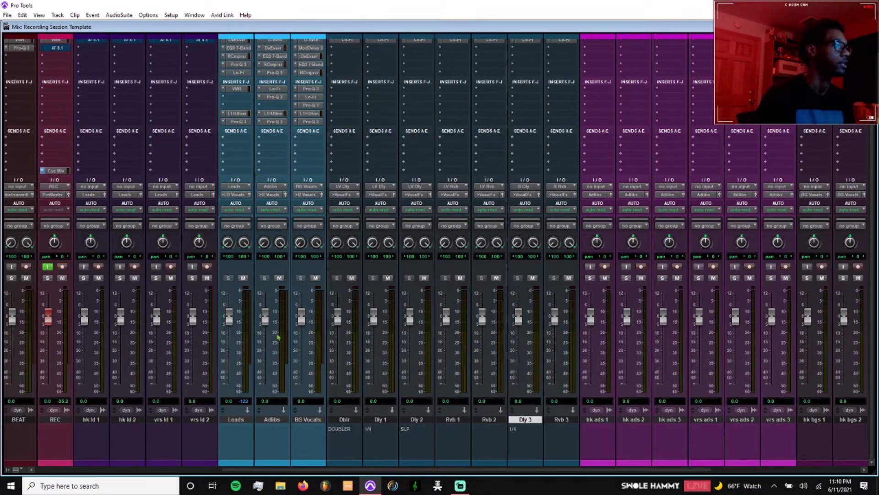
left_click(276, 422)
left_click(308, 419, "shift")
left_click_drag(270, 420, 506, 397)
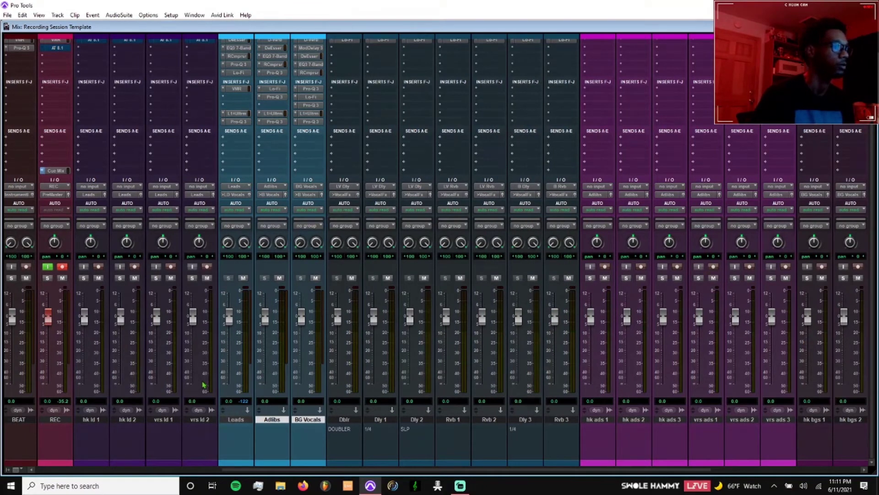
- Add a pre-fader send to the stereo LV Dly bus in the Leads track's first send slot, at 0.0 level and panned -100/100
scroll(264, 209, "left", 2)
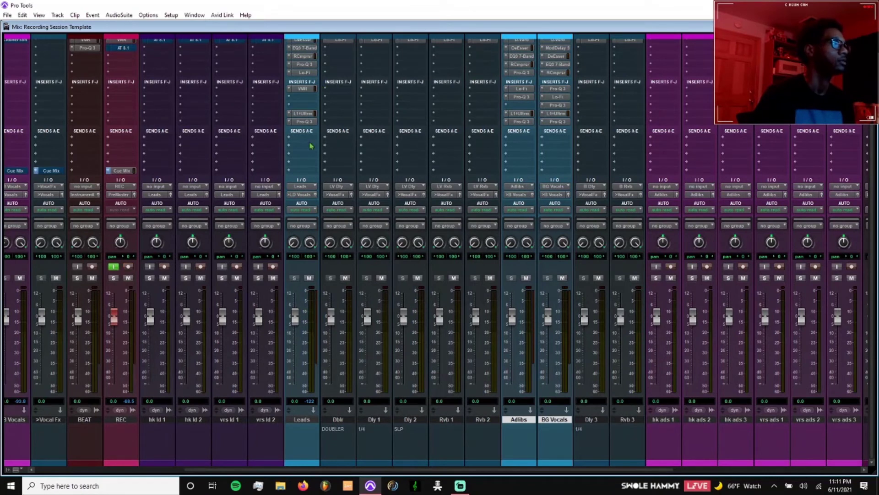
left_click(310, 143)
mouse_move(341, 172)
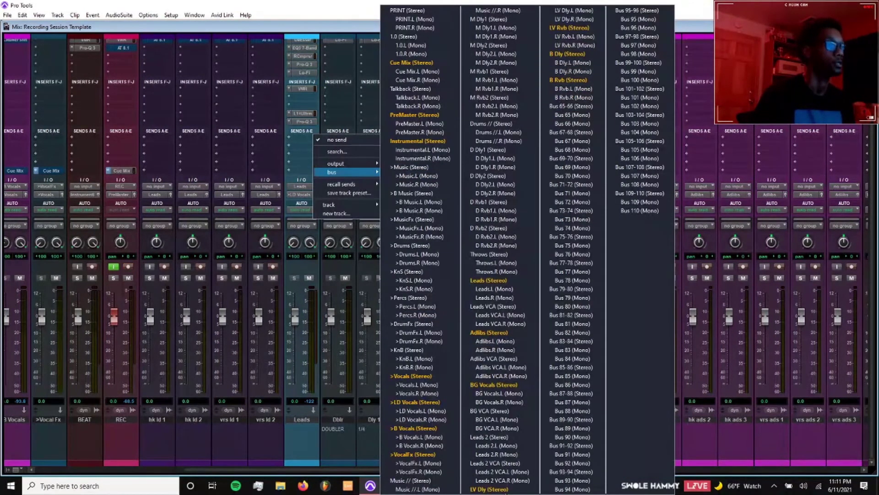
left_click(503, 489)
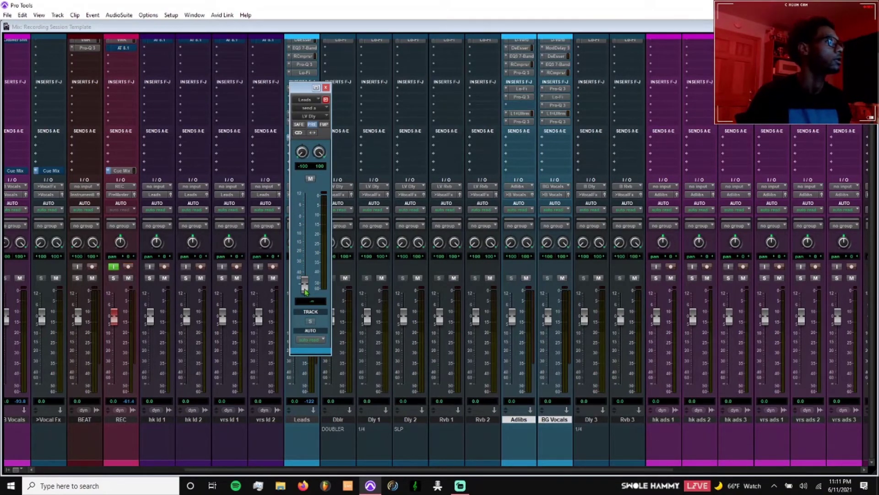
left_click(304, 284, "alt")
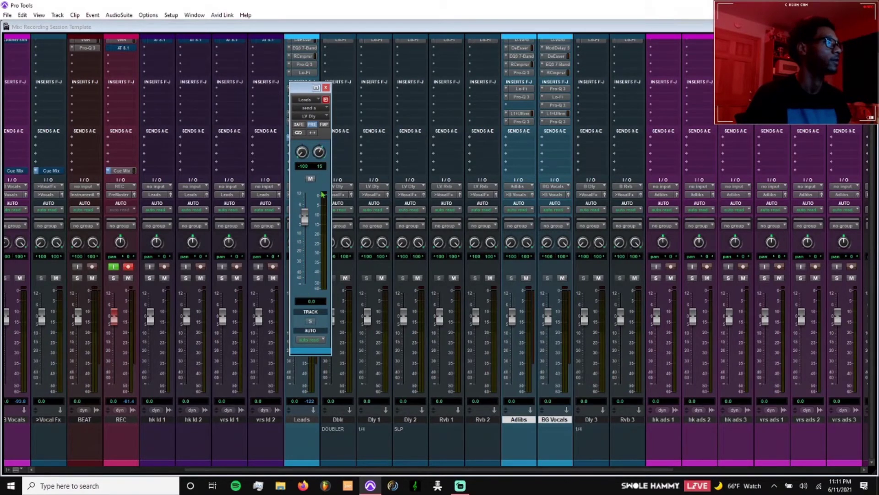
left_click(306, 153, "alt")
left_click(319, 152, "alt")
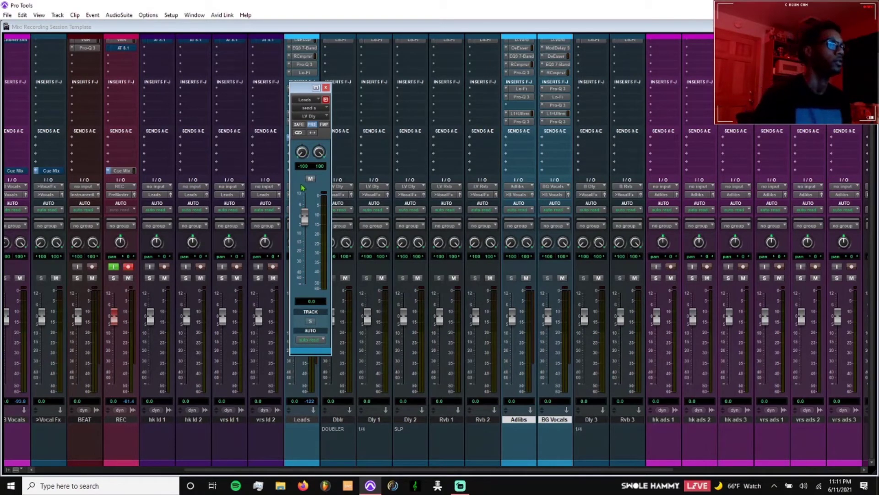
- Examine the output ceiling of the L1 Ultramaximizer on the Adlibs track, and close the plug-in and the Leads send window
left_click(521, 113)
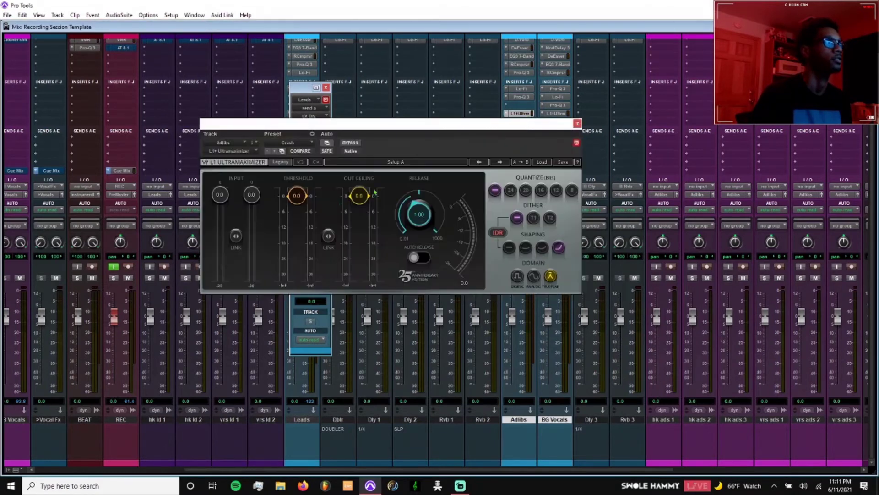
left_click_drag(347, 206, 367, 192)
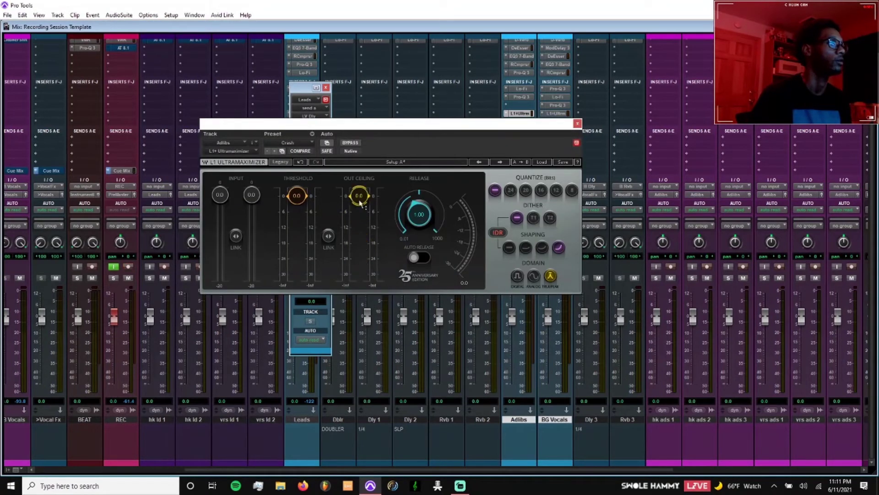
left_click(577, 123)
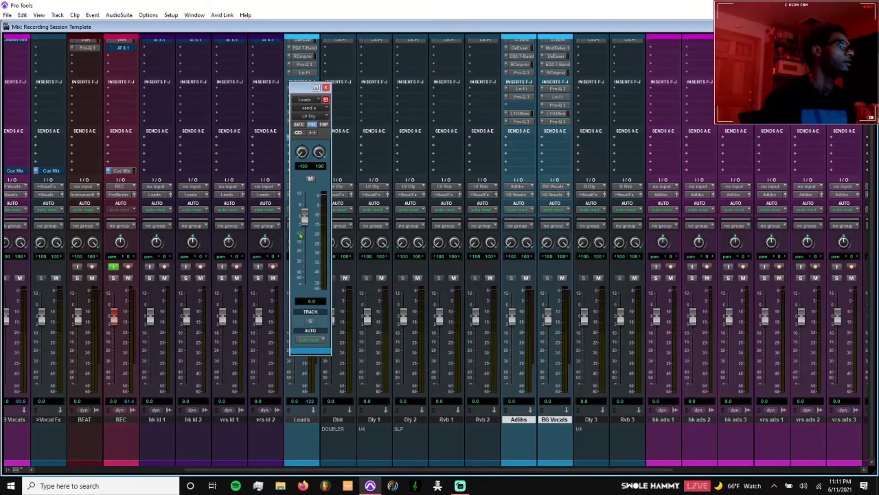
left_click(325, 87)
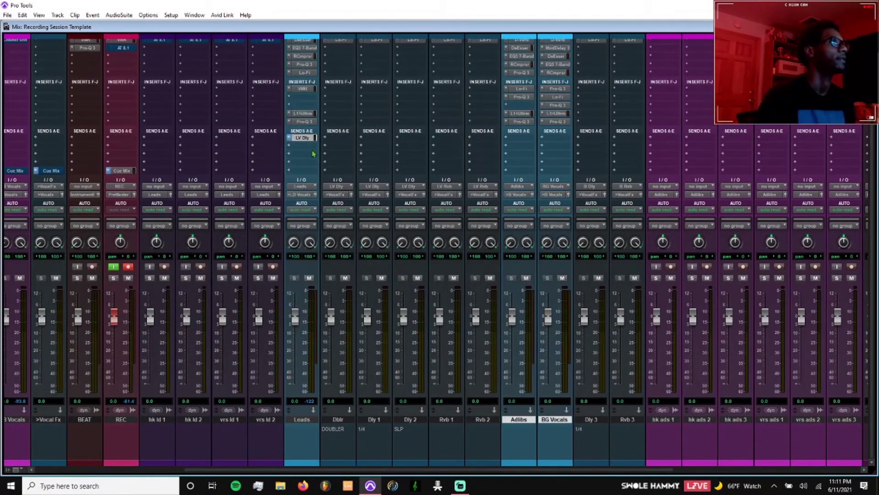
- Add a send to the stereo LV Rvb bus in the Leads track's second send slot, set its level to 0.0, and close its window
left_click(310, 146)
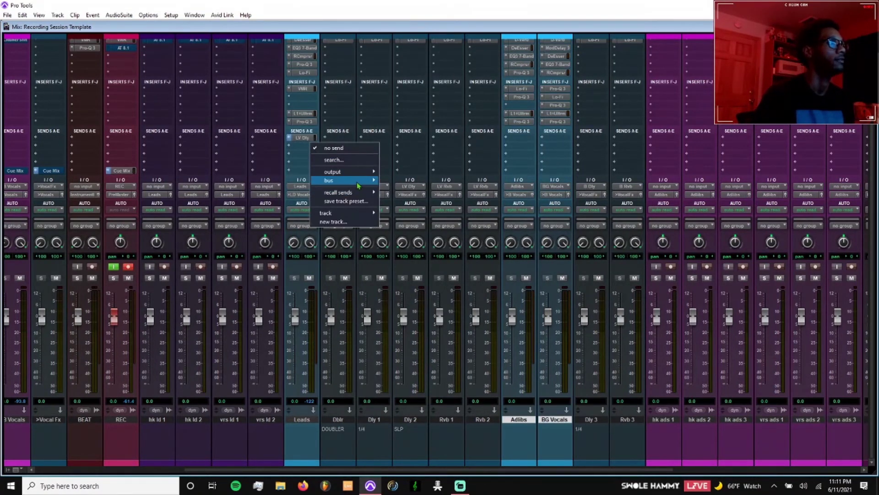
mouse_move(369, 182)
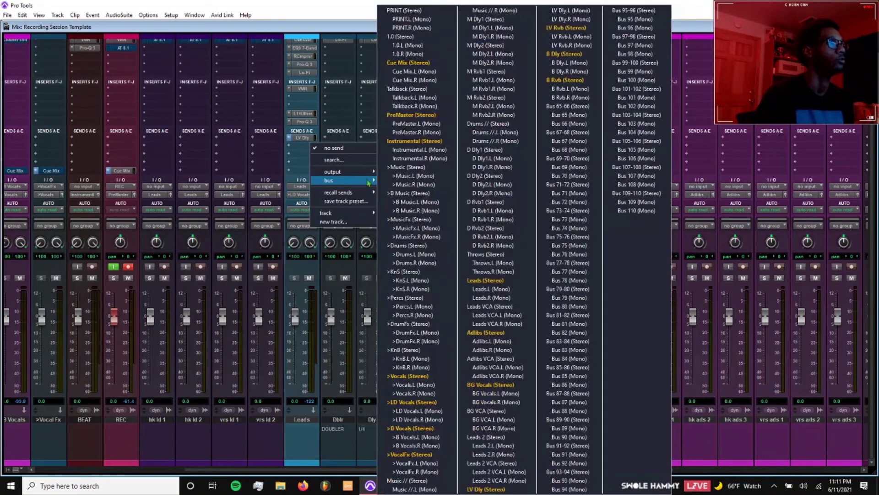
left_click(561, 28)
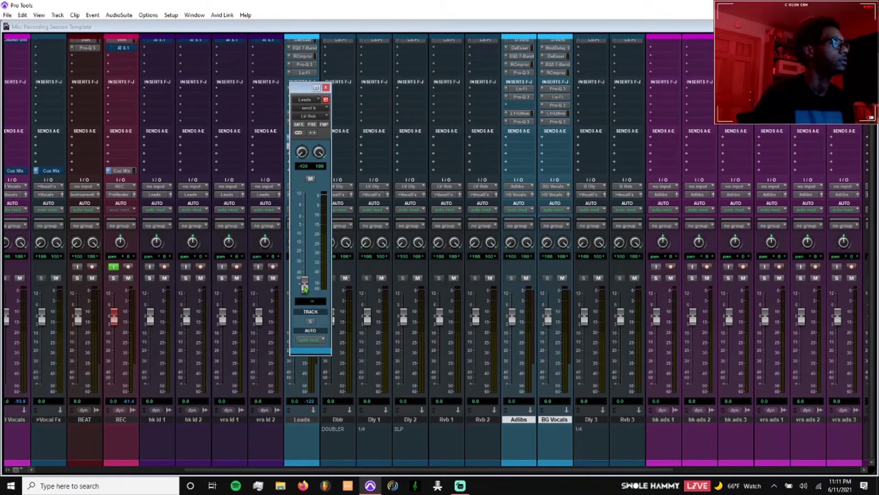
left_click(304, 286, "alt")
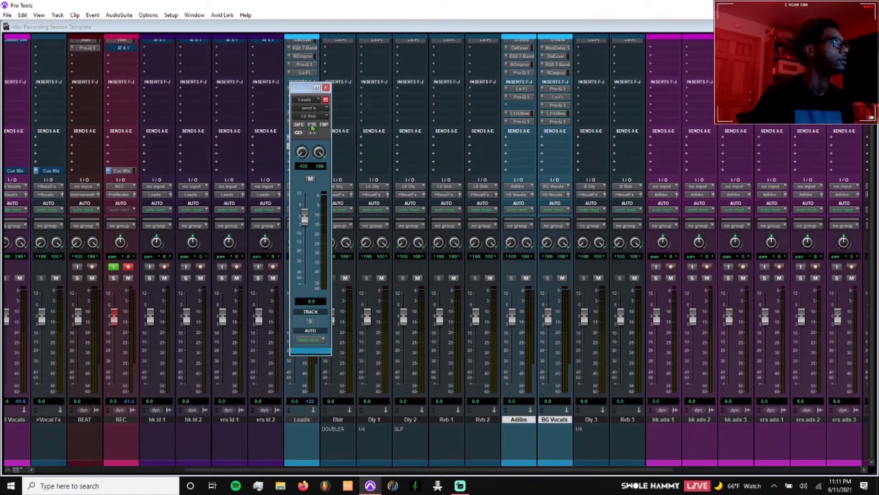
left_click(326, 87)
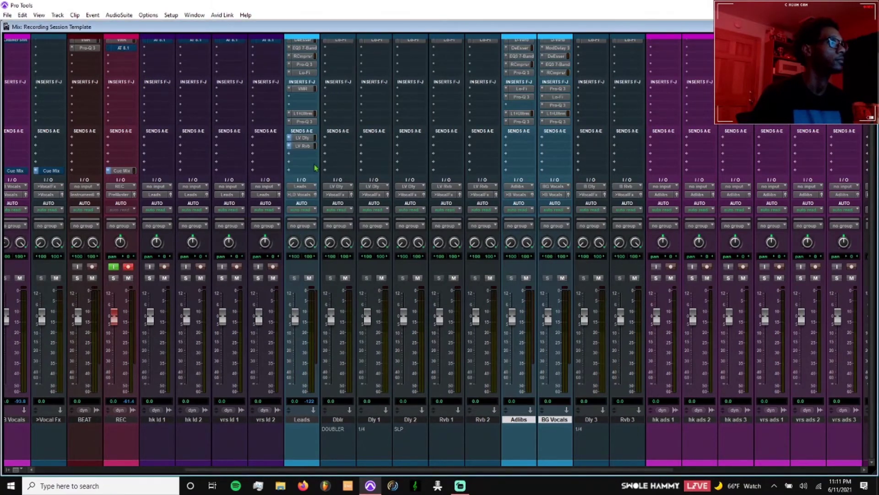
scroll(320, 172, "right", 3)
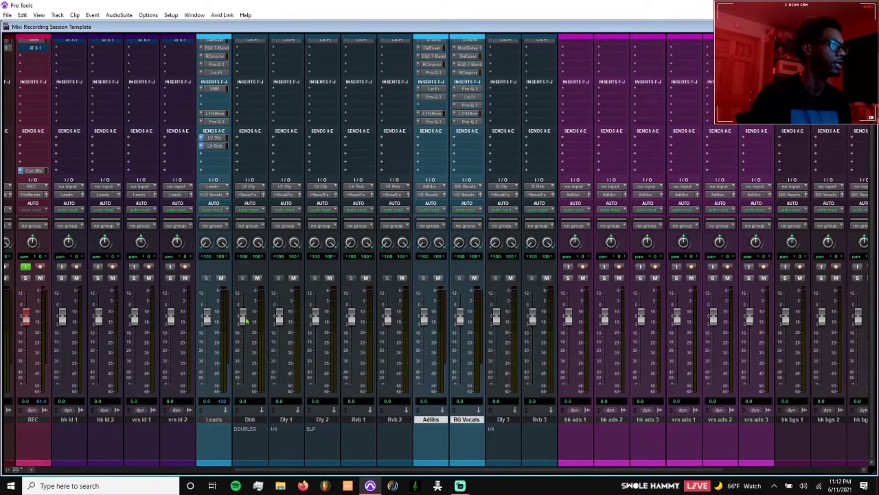
- Lower the return faders to about -33.5 on Dblr, -31.0 on Dly 1, -36.0 on Dly 2, -28.9 on Rvb 1 and -33.9 on Rvb 2
left_click_drag(244, 319, 243, 366)
left_click_drag(279, 316, 279, 364)
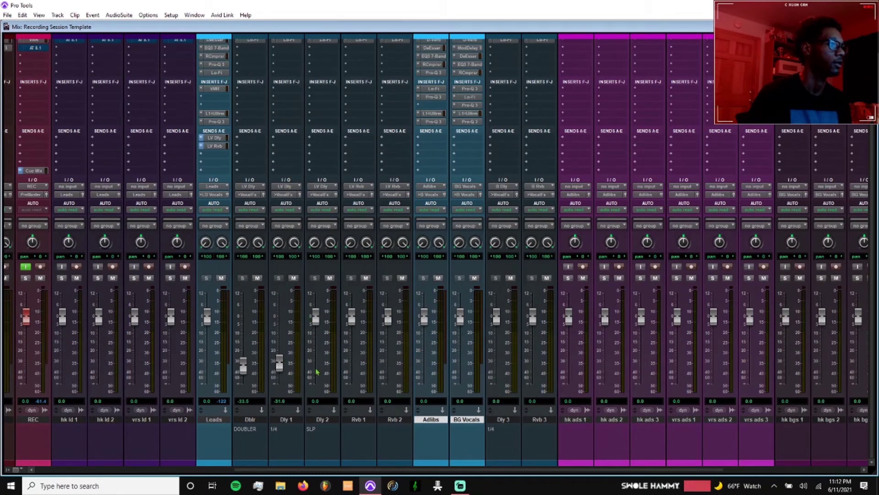
left_click_drag(315, 329, 316, 366)
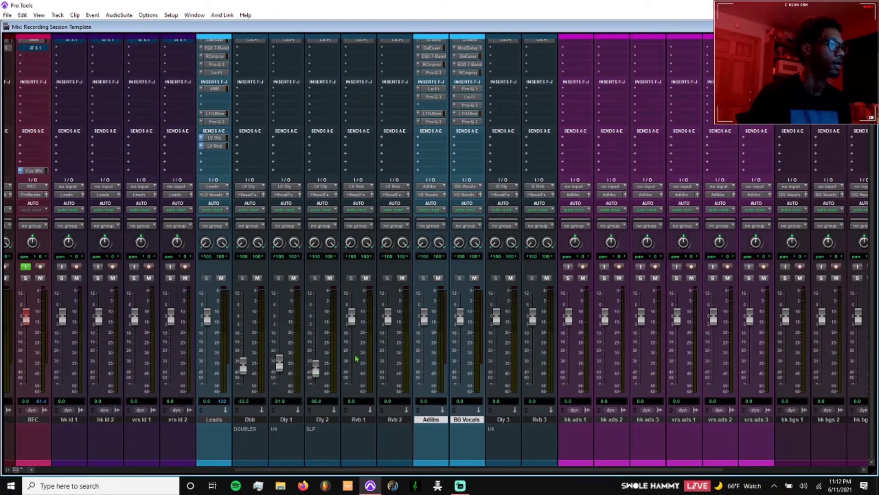
left_click_drag(351, 317, 351, 366)
left_click_drag(389, 320, 388, 365)
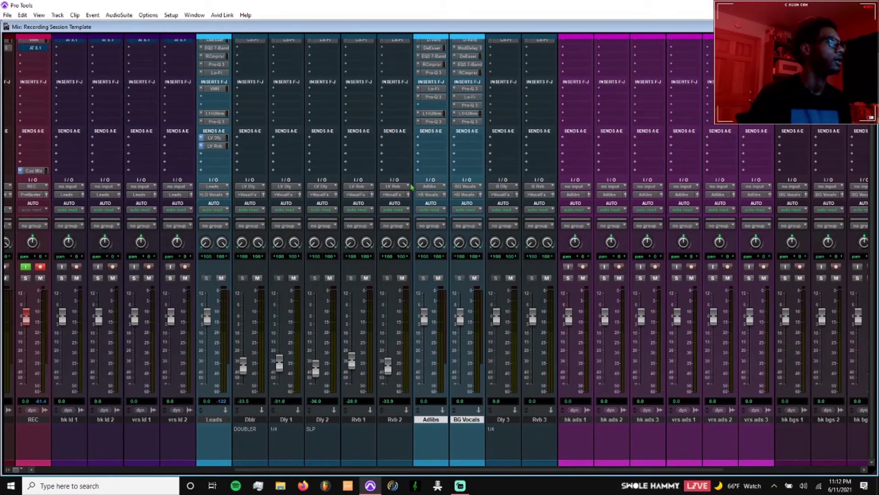
- Add a pre-fader send to the stereo B Dly bus in the Adlibs track's first send slot at 0.0, and copy it to BG Vocals
scroll(370, 362, "right", 2)
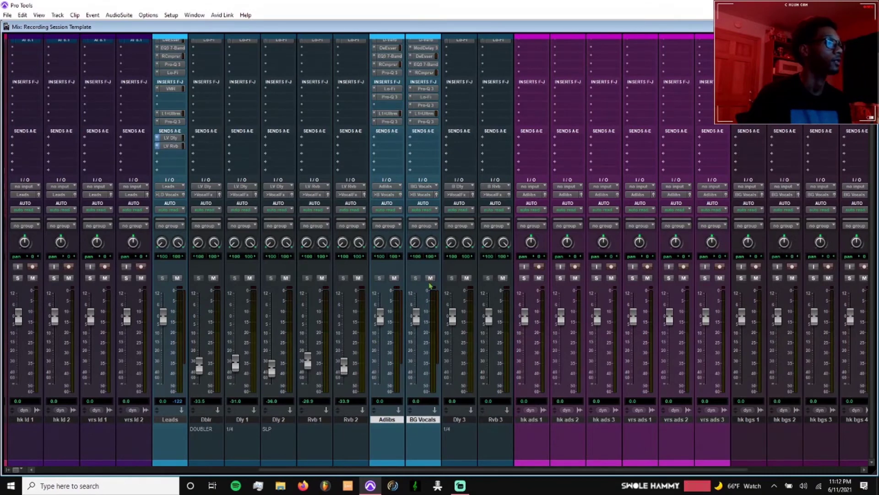
left_click(456, 420)
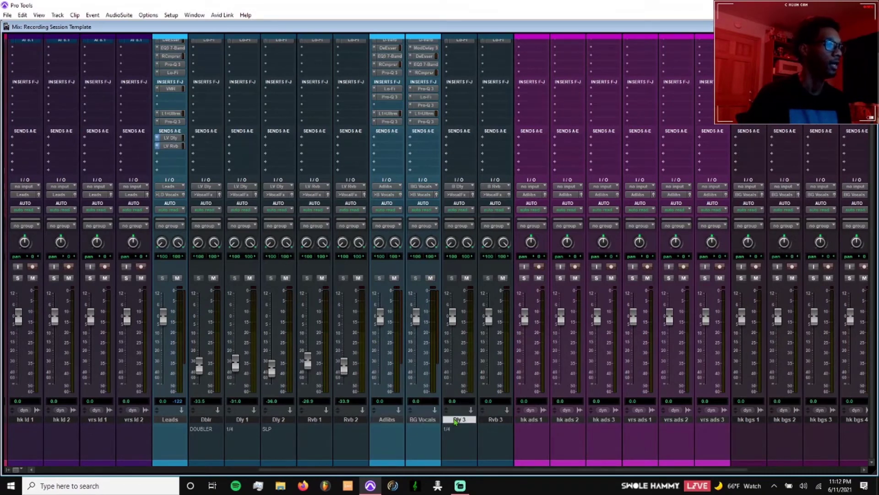
left_click(380, 141)
mouse_move(417, 172)
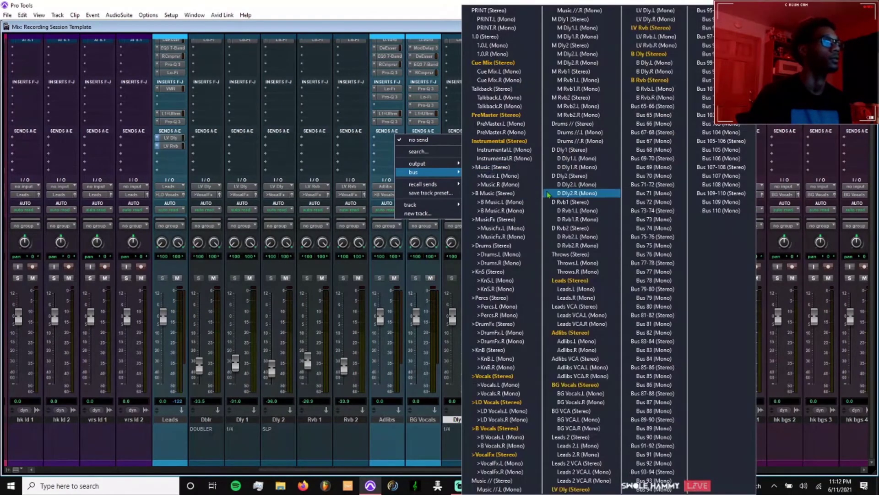
left_click(650, 54)
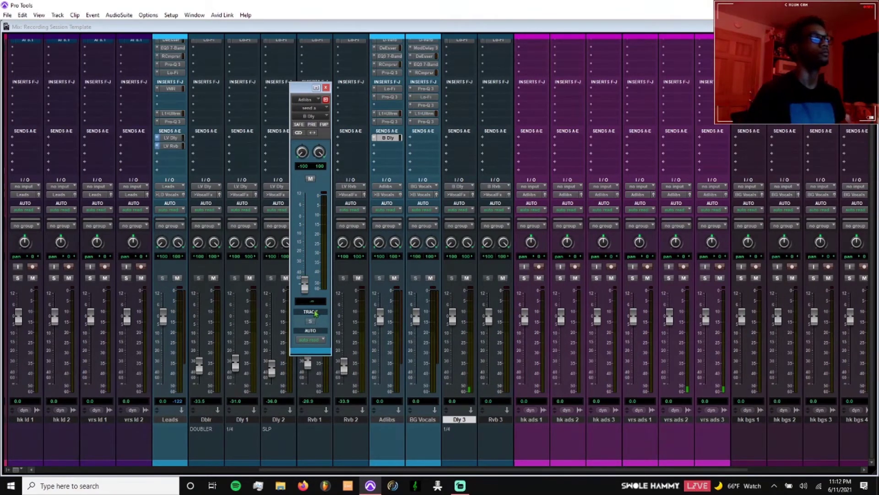
left_click(306, 291, "alt")
left_click(311, 124)
left_click_drag(385, 139, 426, 139)
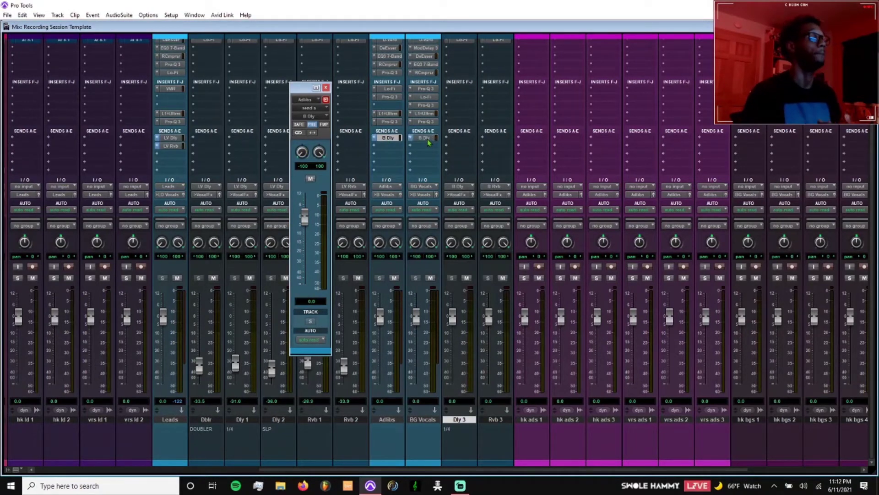
- Add a pre-fader send to the stereo B Rvb bus in Adlibs' second send slot at 0.0, copy it to BG Vocals, and close its window
left_click(391, 151)
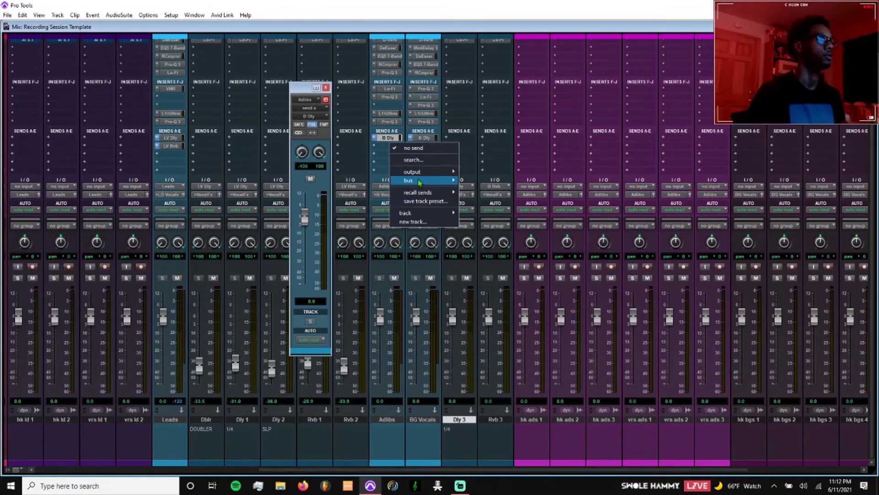
mouse_move(419, 181)
left_click(646, 80)
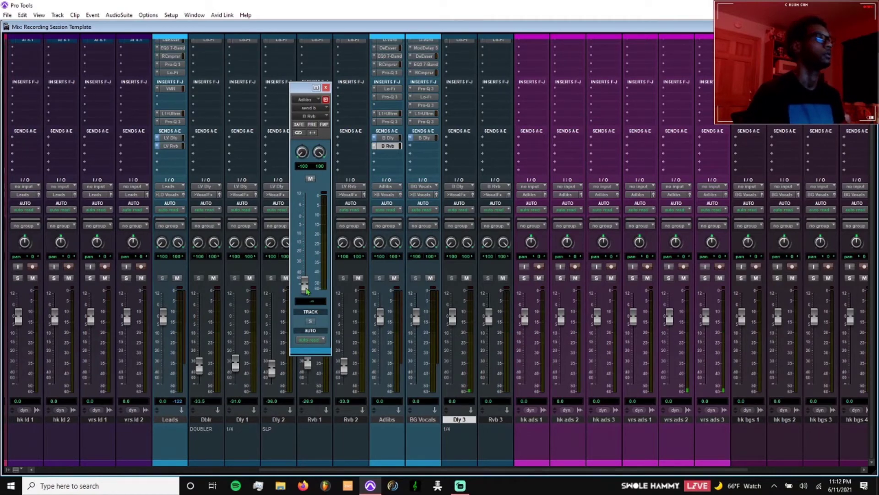
left_click(306, 291, "alt")
left_click(314, 126)
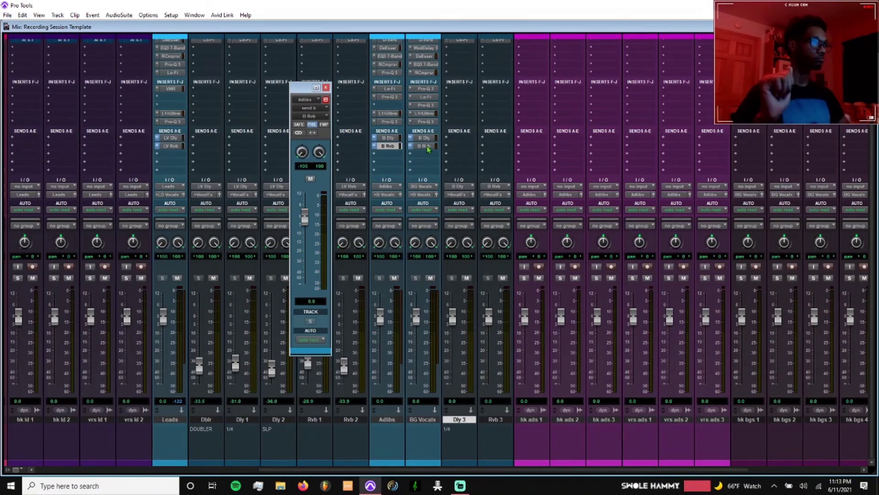
left_click(326, 88)
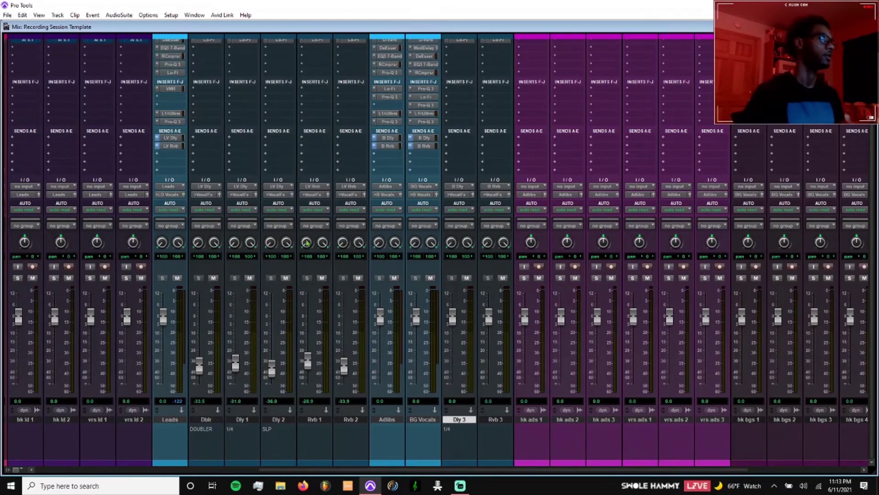
- Nudge the Rvb 1 fader to about -28.1, and check the Leads track's LV Dly send before closing its window
scroll(307, 242, "left", 3)
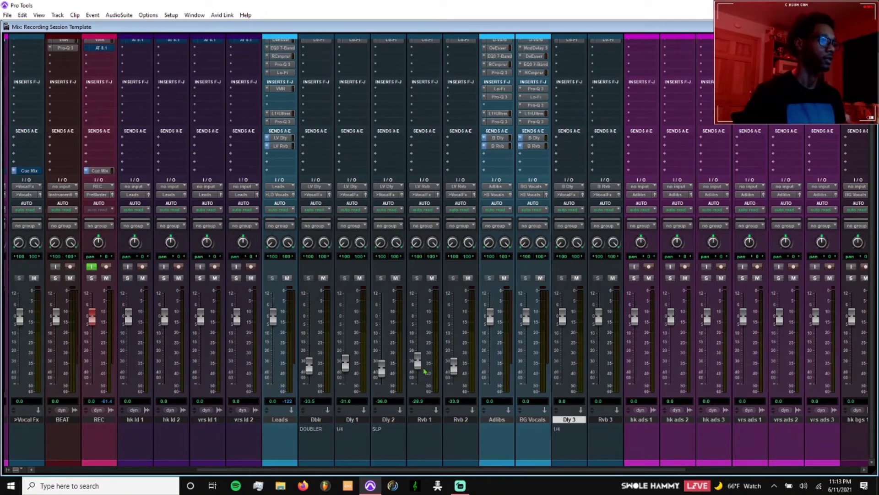
mouse_move(418, 365)
left_mouse_down()
mouse_move(418, 349)
mouse_move(424, 366)
left_mouse_up()
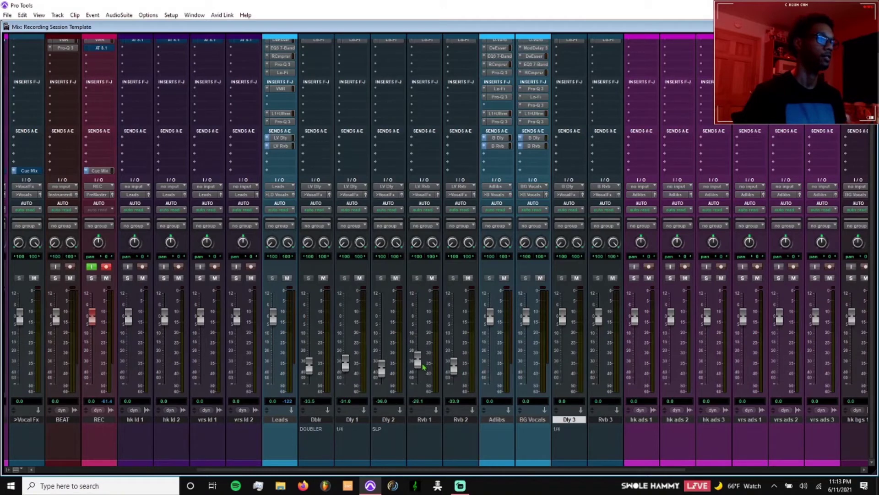
left_click(281, 137)
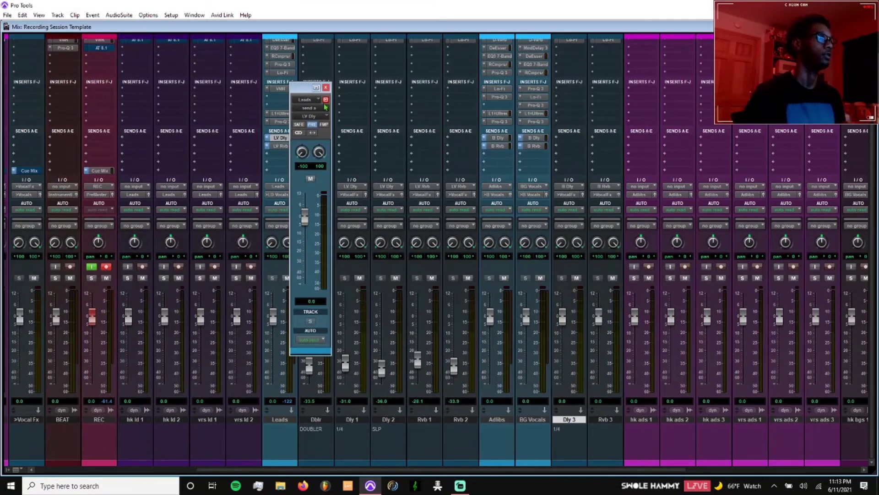
left_click(326, 87)
- Try the Leads track's LV Rvb send at +6.9, return it to 0.0, and raise the Rvb 1 fader to about -26.0
scroll(332, 117, "up", 1)
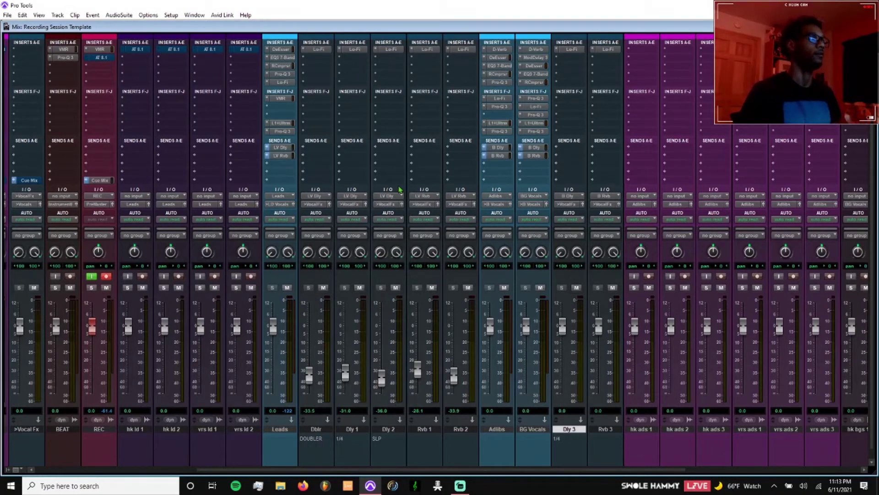
left_click(281, 155)
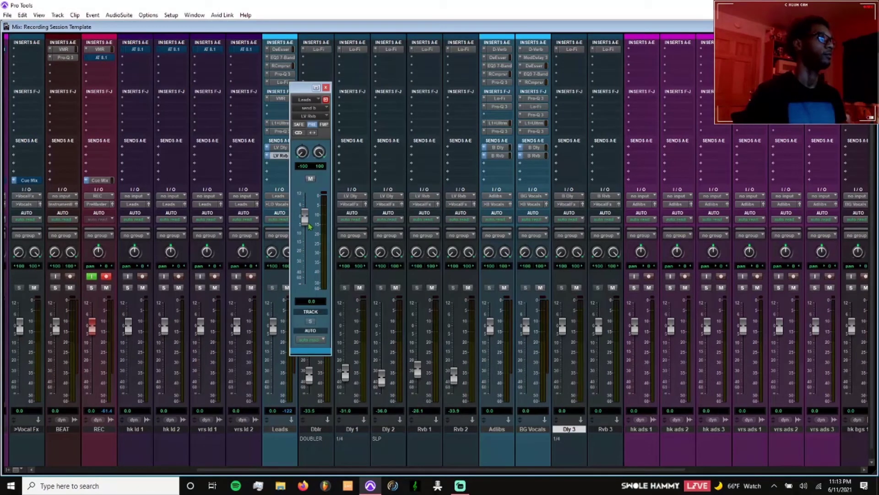
left_click_drag(306, 223, 305, 210)
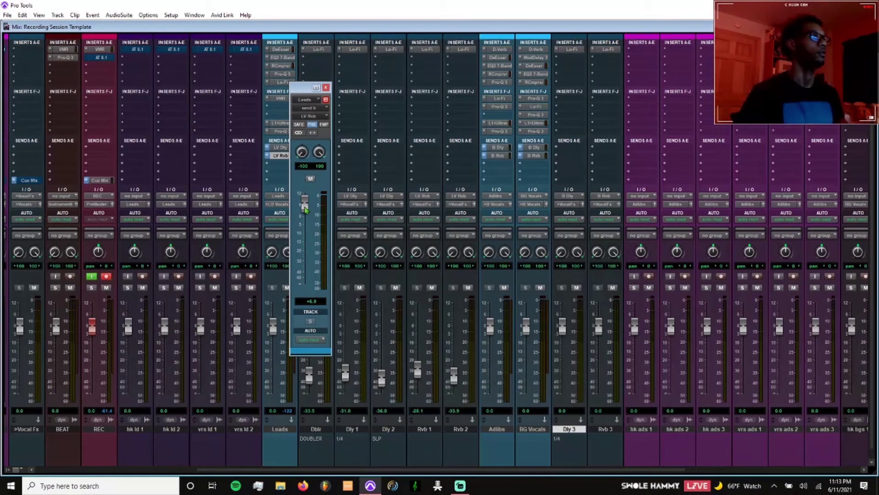
left_click_drag(305, 208, 309, 217)
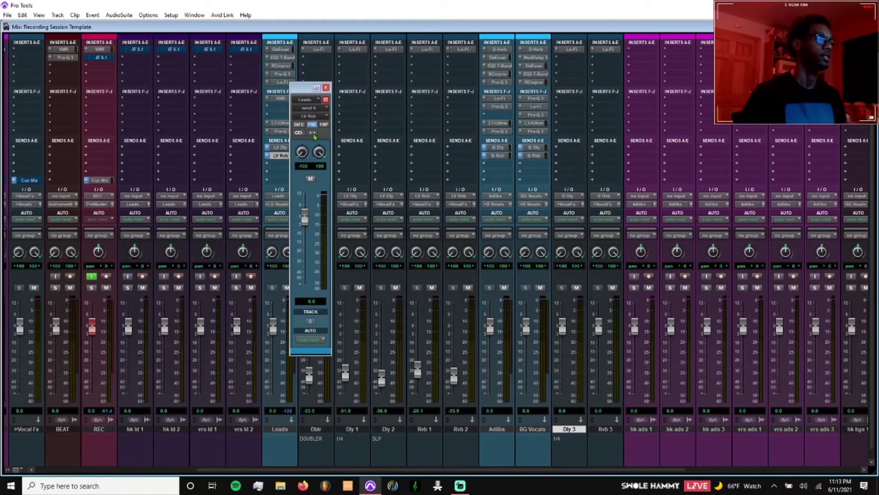
left_click(326, 87)
left_click_drag(418, 378, 417, 376)
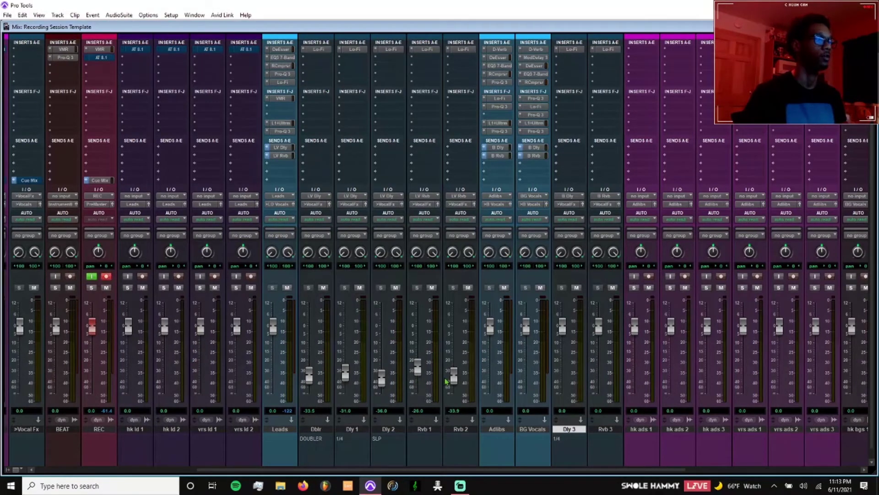
- Insert a stereo RCompressor in the Dblr track's second insert slot
left_click(316, 62)
mouse_move(355, 83)
mouse_move(423, 92)
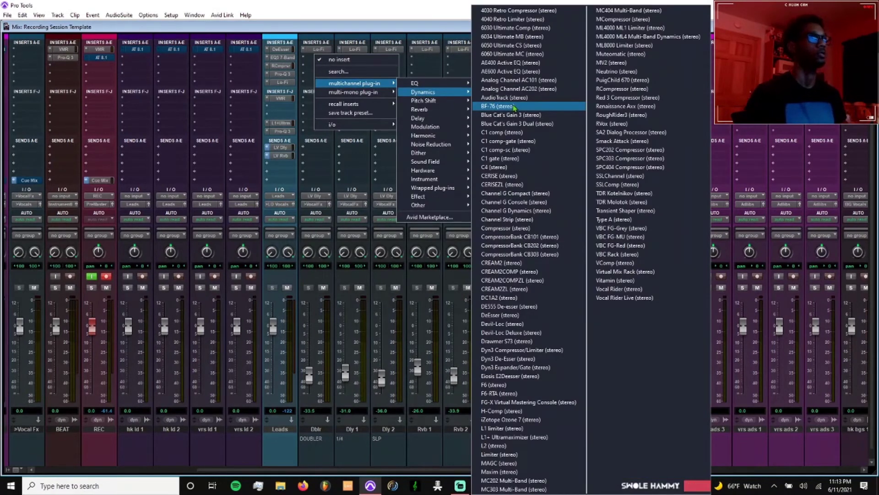
left_click(619, 92)
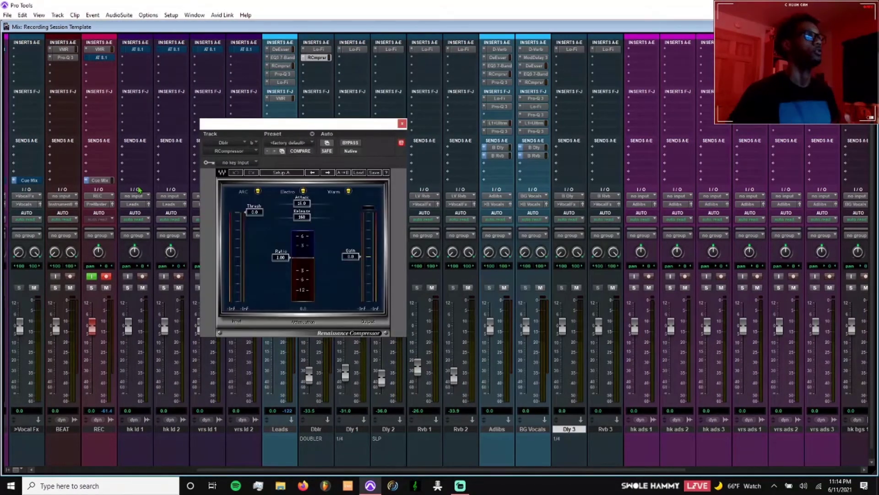
- Load the Clean preset in the Dblr RCompressor, with threshold about -23, ratio 5.00, attack 0.50 and release 17.6, and close it
left_click(301, 144)
left_click(326, 149)
left_click_drag(254, 212, 278, 275)
left_click_drag(301, 203, 294, 220)
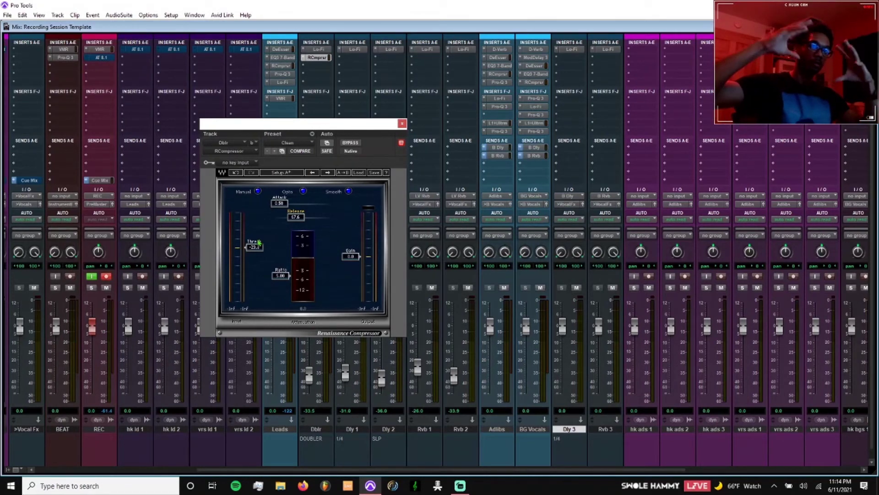
left_click(402, 124)
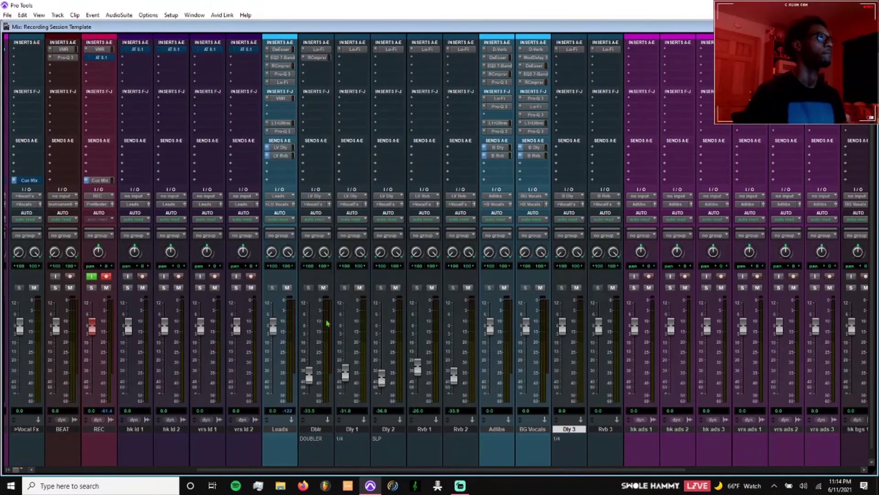
- Insert a stereo Doubler2 pitch-shift plug-in in the Dblr track's third insert slot
left_click(321, 65)
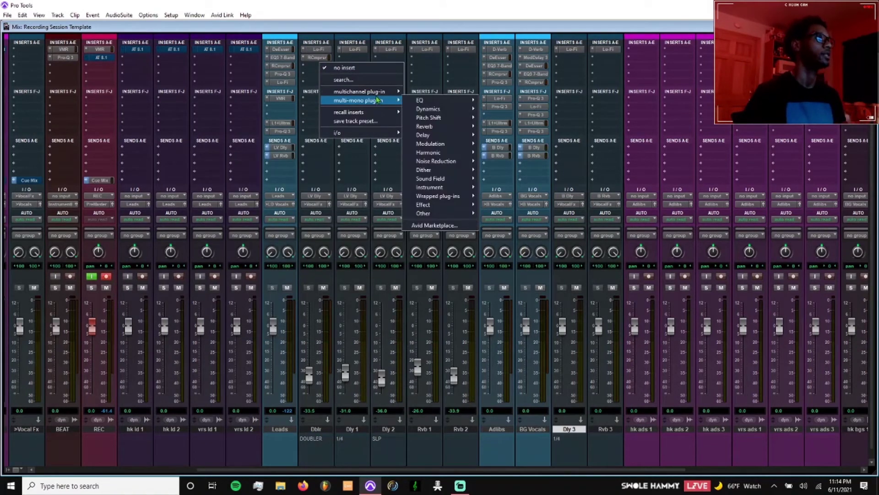
mouse_move(362, 91)
mouse_move(439, 113)
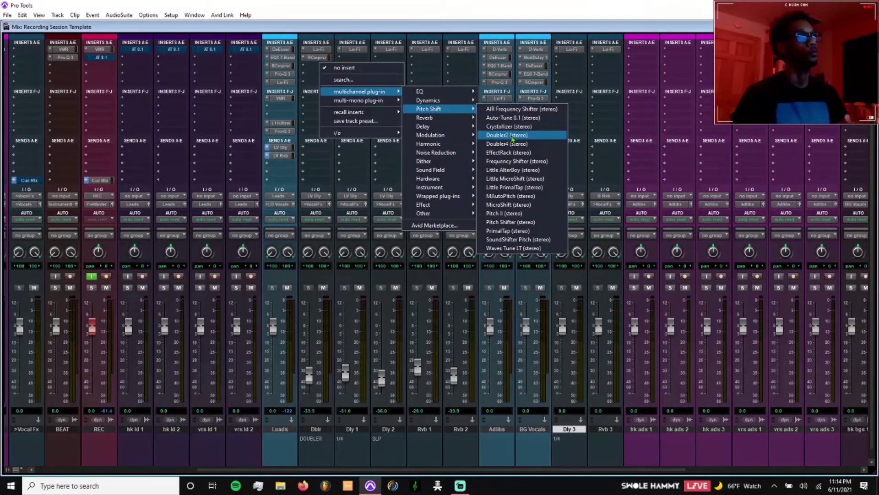
mouse_move(464, 134)
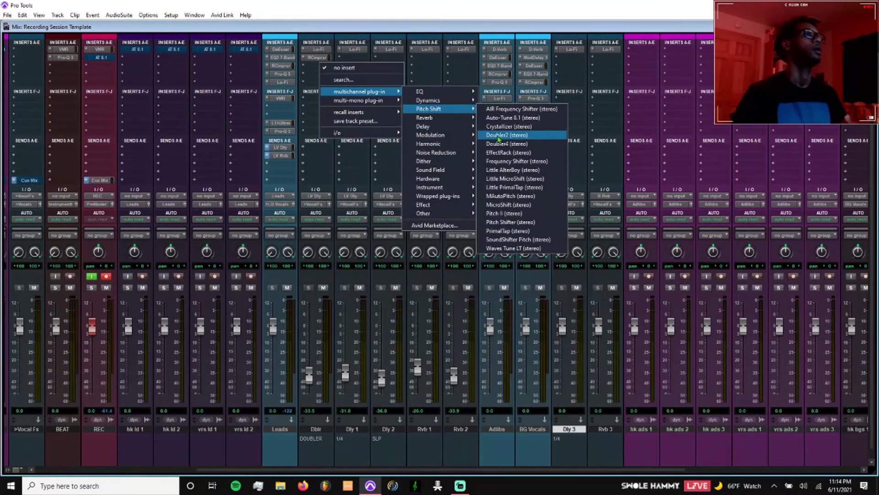
left_click(499, 137)
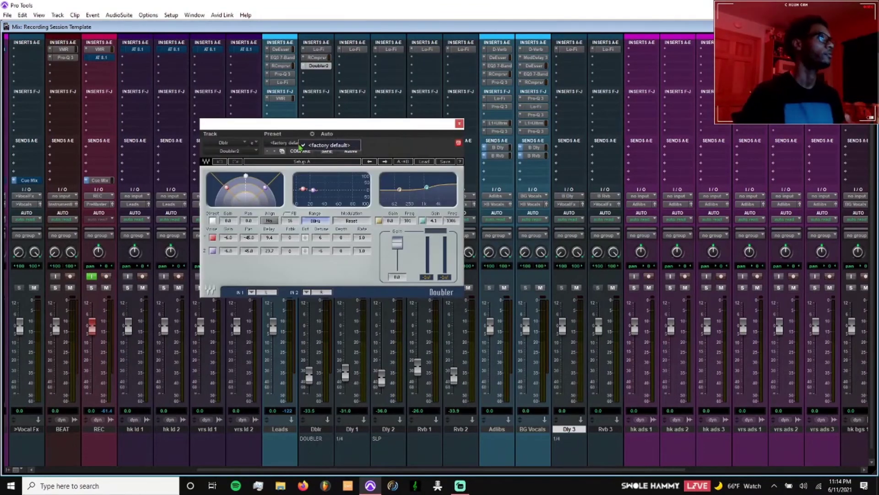
- Lower the Doubler's direct signal gain to its minimum and set the gain of both doubled voices to 0.0
left_click_drag(228, 220, 229, 243)
left_click(229, 238, "alt")
left_click(229, 250, "alt")
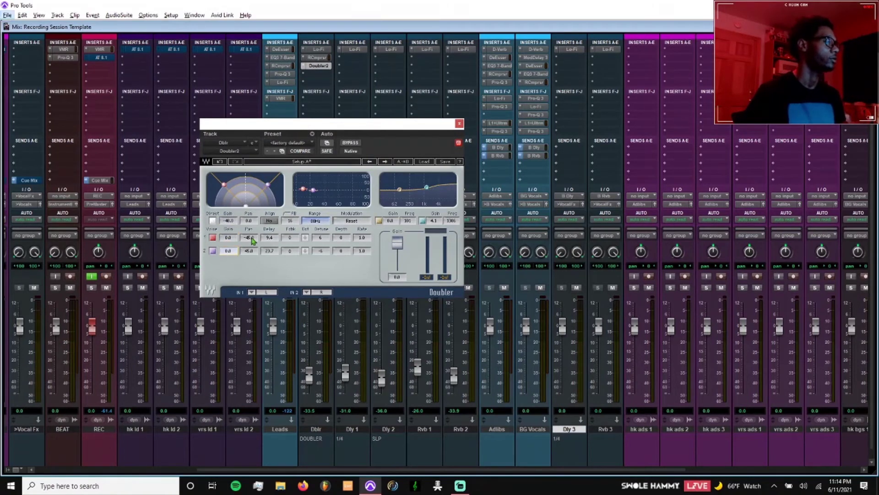
- Set Doubler voices 1 and 2 to delays 79.2 and 43.4, feedback 16 and 5, depths 12 and -4, rates 1.1, and widen their detune
left_click_drag(271, 241, 296, 251)
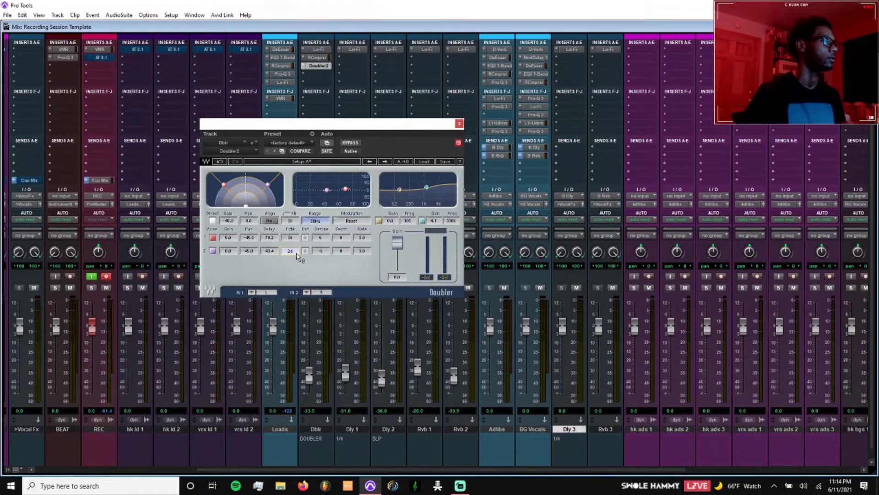
left_click_drag(290, 251, 362, 238)
left_click(341, 238)
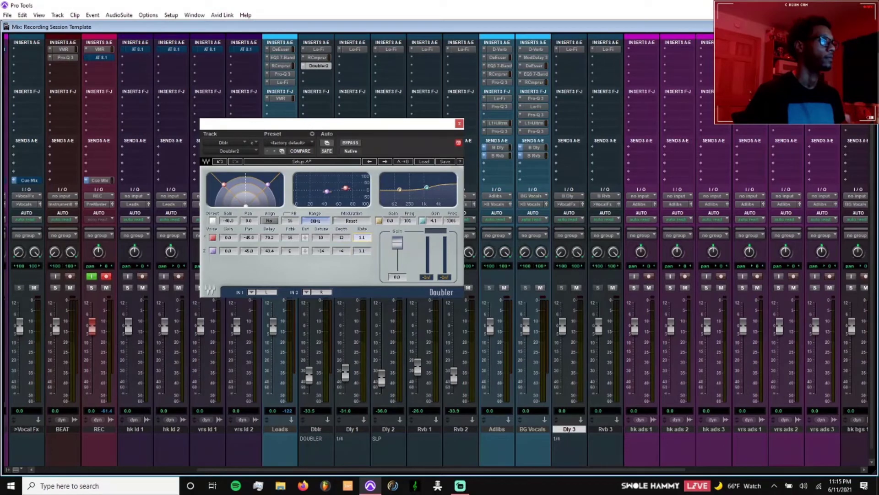
- Switch off both EQ bands in the Doubler and close the plug-in window
left_click(423, 220)
left_click(379, 220)
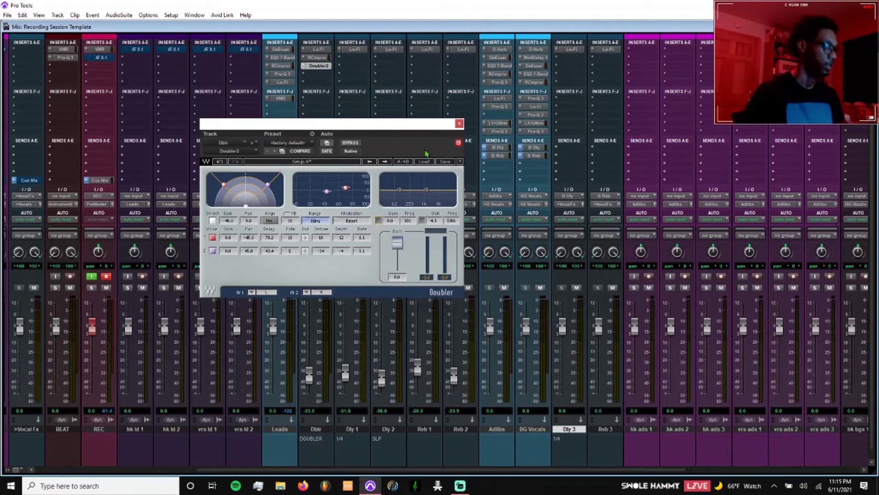
left_click(459, 124)
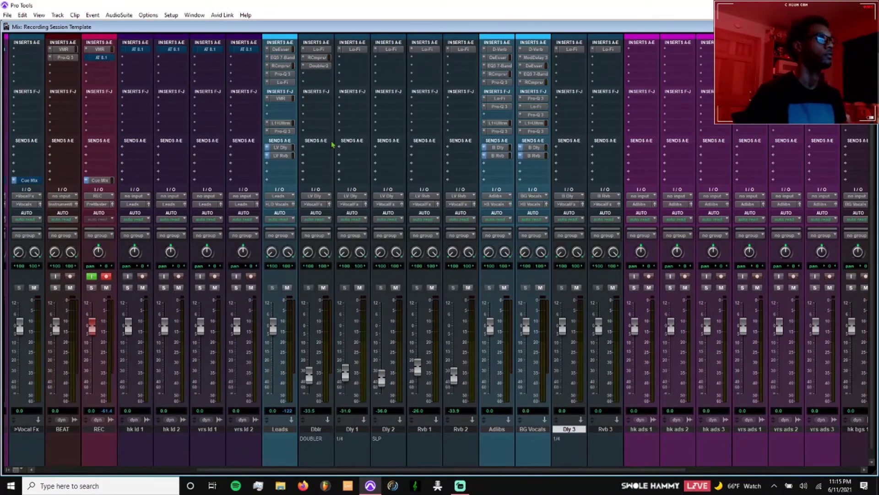
- Insert a stereo FabFilter Pro-Q 3 in the Dblr track's fourth slot of inserts F-J
left_click(322, 128)
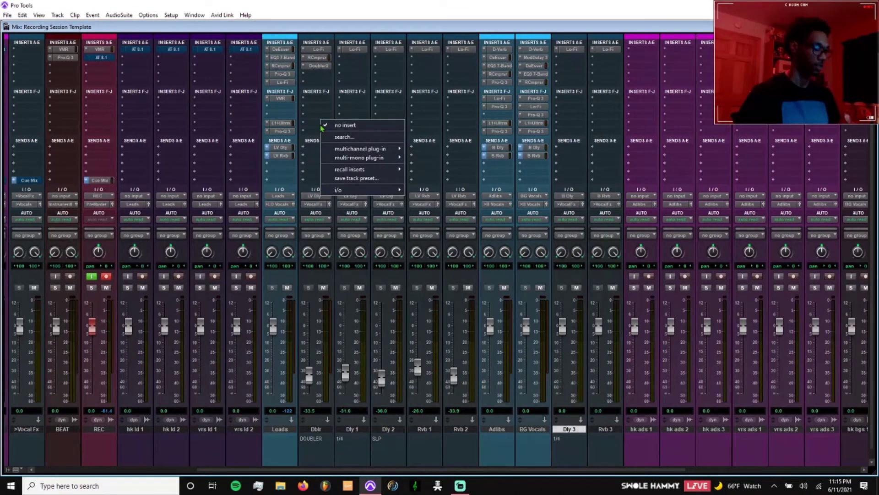
left_click(323, 135)
type("FAB")
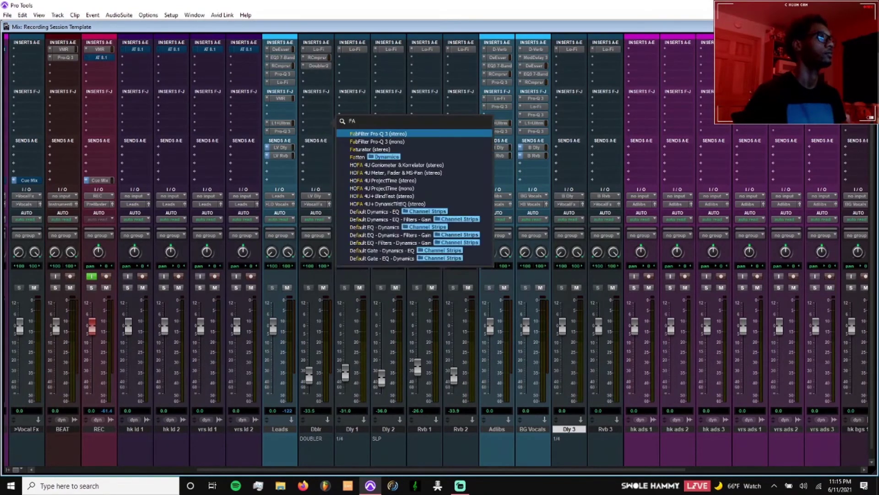
left_click(393, 136)
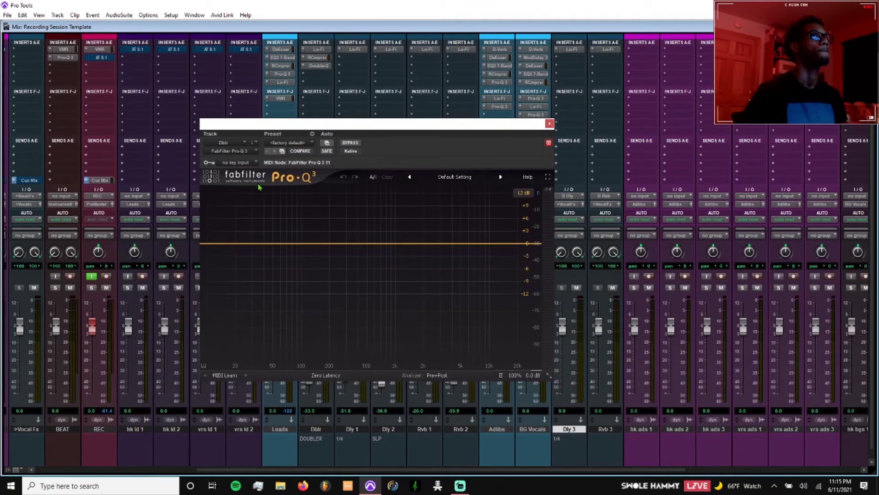
- Try a Pro-Q 3 curve with a low shelf near 775 Hz, a bell dip near 296 Hz, a high cut near 7.1 kHz and a low cut
left_click_drag(247, 247, 387, 269)
left_click(224, 276)
mouse_move(334, 246)
left_mouse_down()
mouse_move(361, 257)
mouse_move(346, 252)
mouse_move(346, 259)
left_mouse_up()
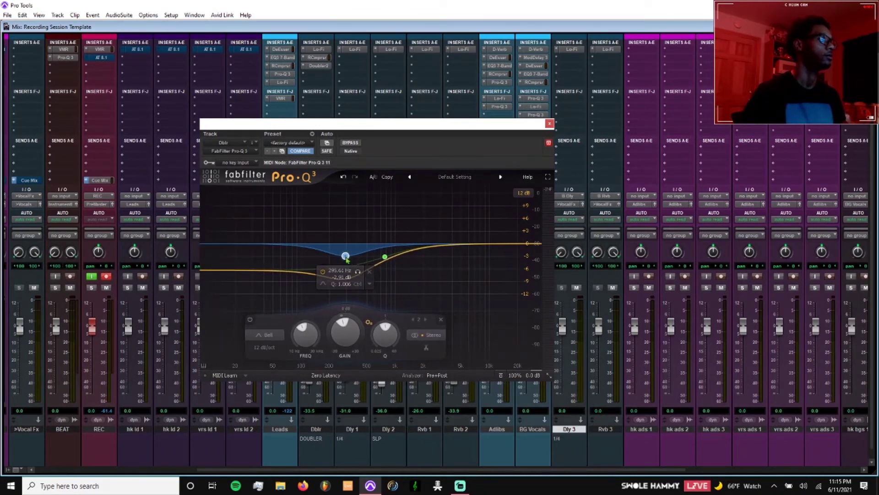
left_click(519, 244)
left_click_drag(518, 243, 475, 252)
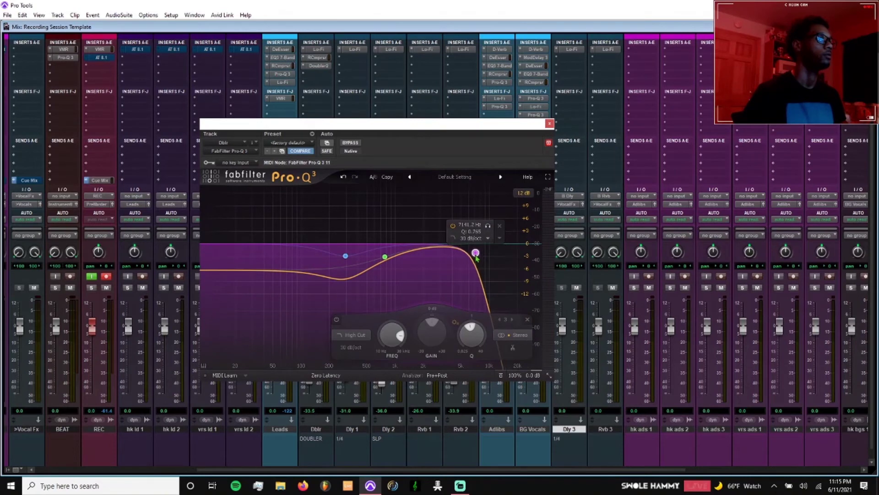
left_click(222, 274)
left_click_drag(222, 274, 296, 256)
- Reset the Dblr equalizer to its factory default preset and copy the Pro-Q 3 insert across to the delay and reverb returns
left_click(308, 142)
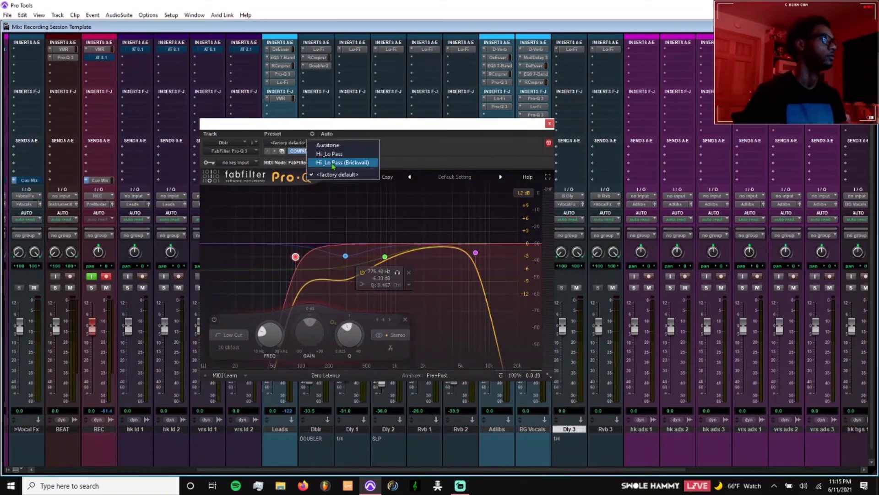
left_click(334, 176)
left_click(549, 123)
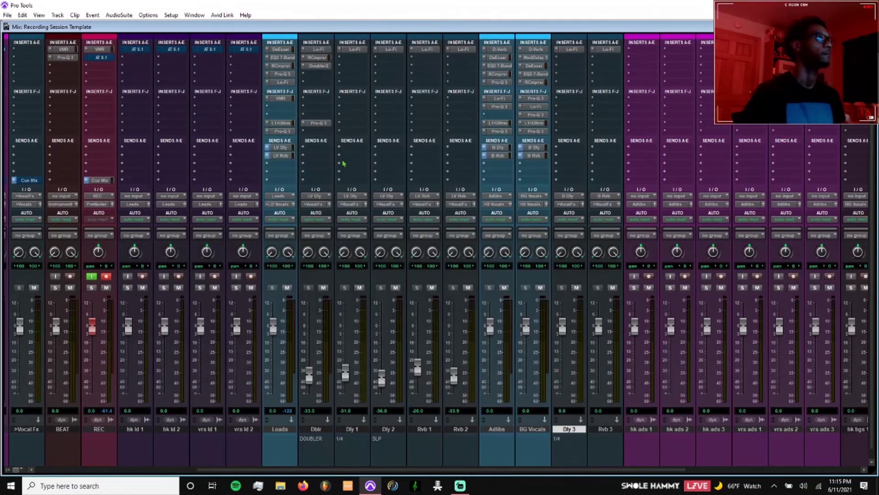
left_click_drag(312, 125, 341, 128)
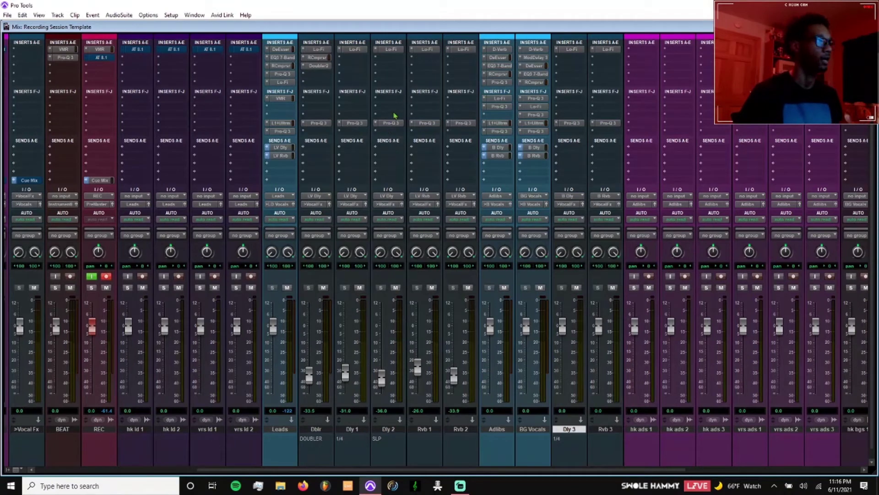
- Insert a stereo Mod Delay III in the Dly 1 track's third insert slot
left_click(350, 74)
mouse_move(413, 95)
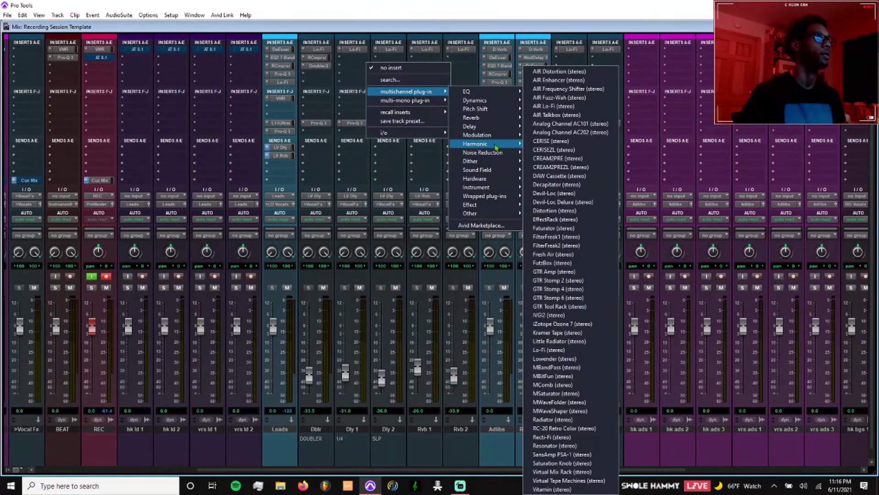
mouse_move(500, 128)
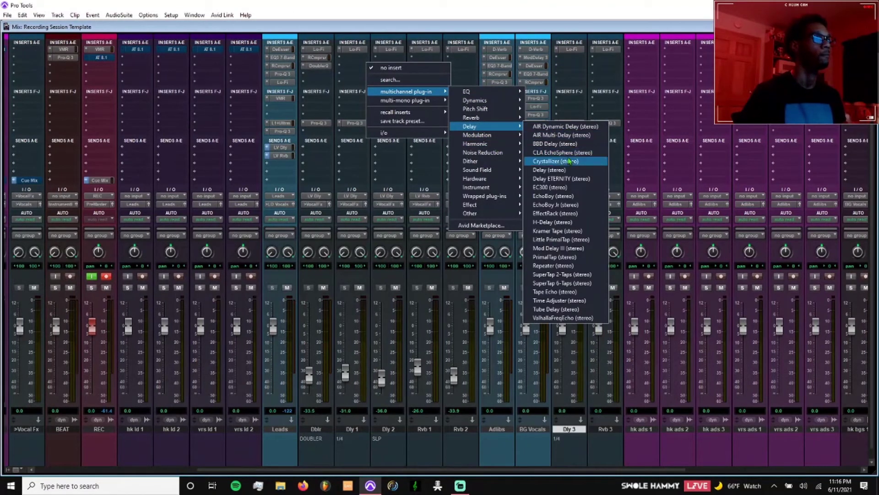
left_click(573, 249)
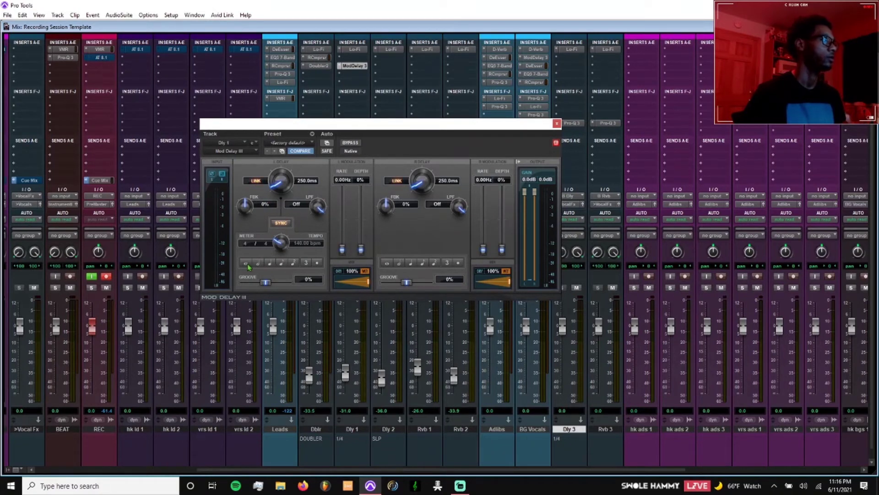
- Set the Dly 1 delay to a synced quarter note and its right-channel groove to 10%
left_click(270, 263)
left_click(452, 279)
type("10")
key("Return")
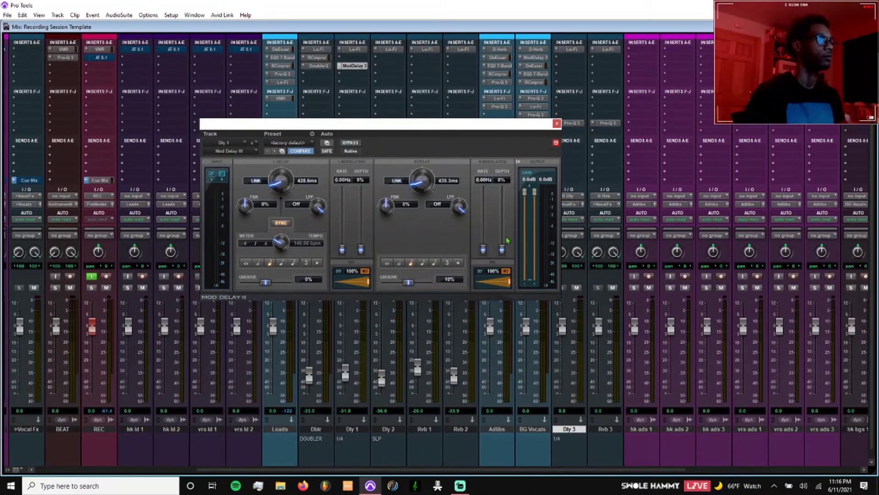
- Set the Dly 1 modulation to 3.54 Hz and 9% depth on the right, 1.85 Hz and 22% on the left, and close the plug-in
left_click_drag(484, 251, 502, 244)
left_click_drag(362, 250, 362, 236)
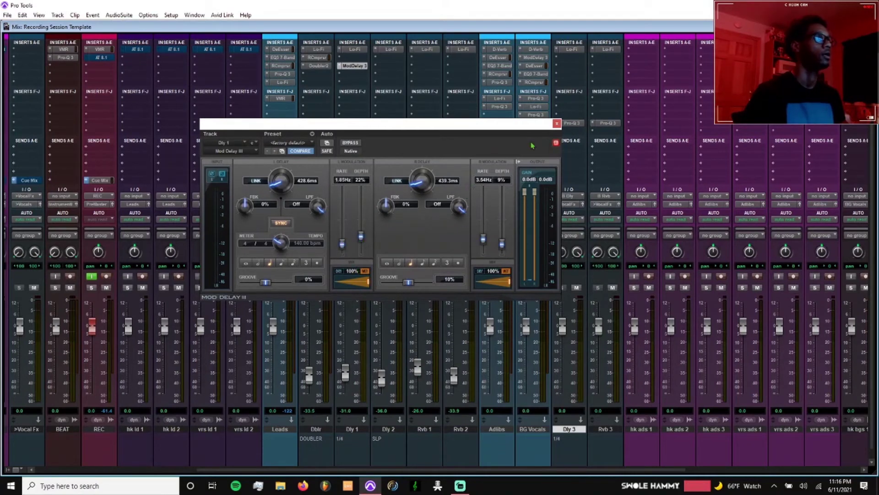
left_click(556, 123)
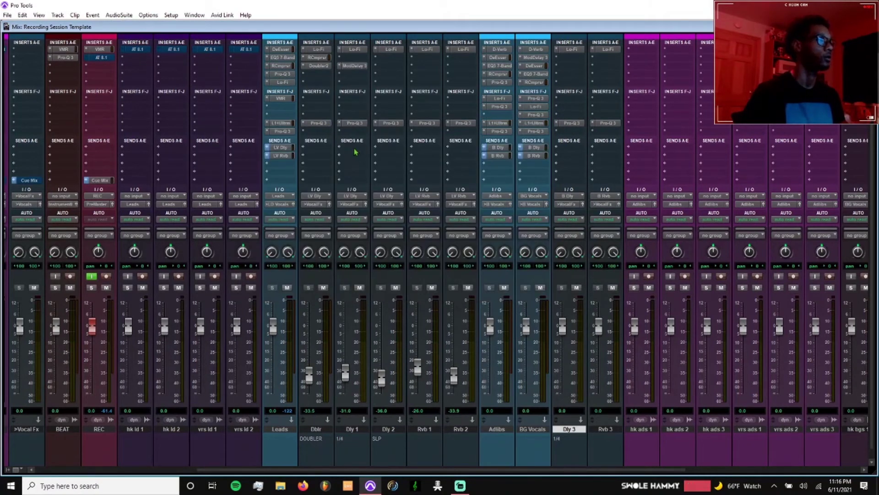
- Check the Pro-Q 3 and Lo-Fi plug-in settings on the Dly 1 track
left_click(354, 124)
left_click(550, 123)
left_click(355, 49)
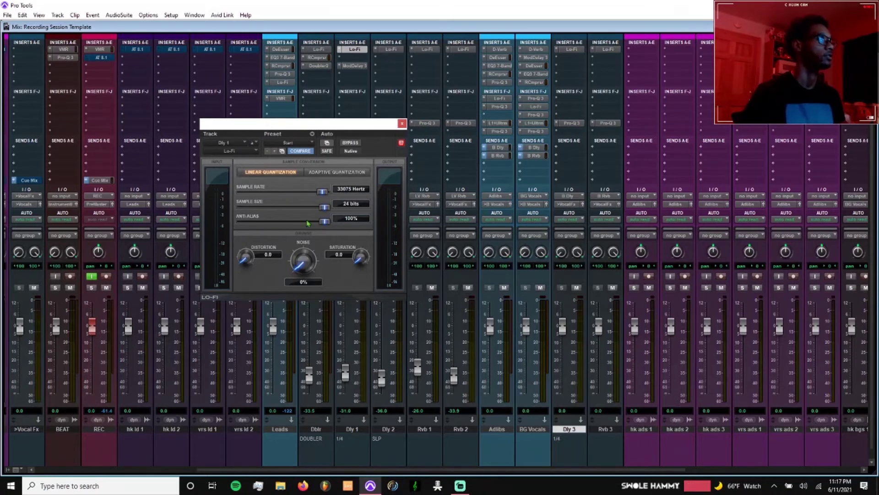
left_click(401, 123)
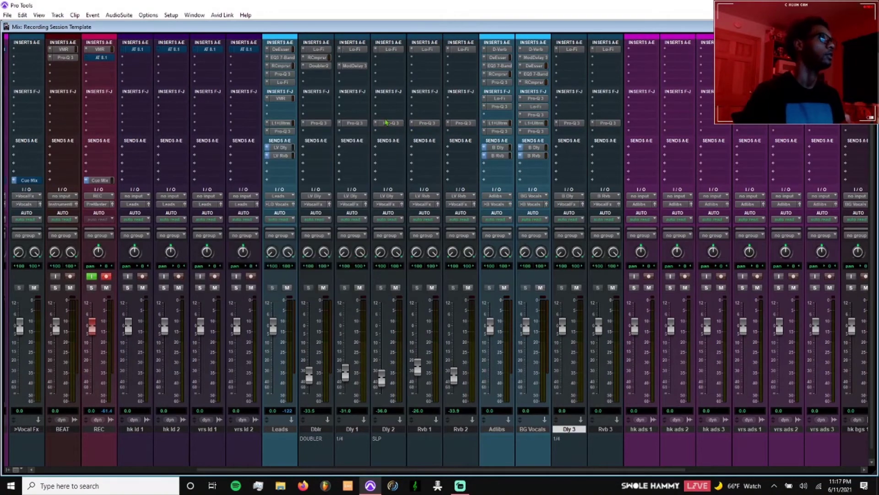
- Insert a multi-mono Mod Delay III in the Dly 2 track's third insert slot
left_click(388, 71)
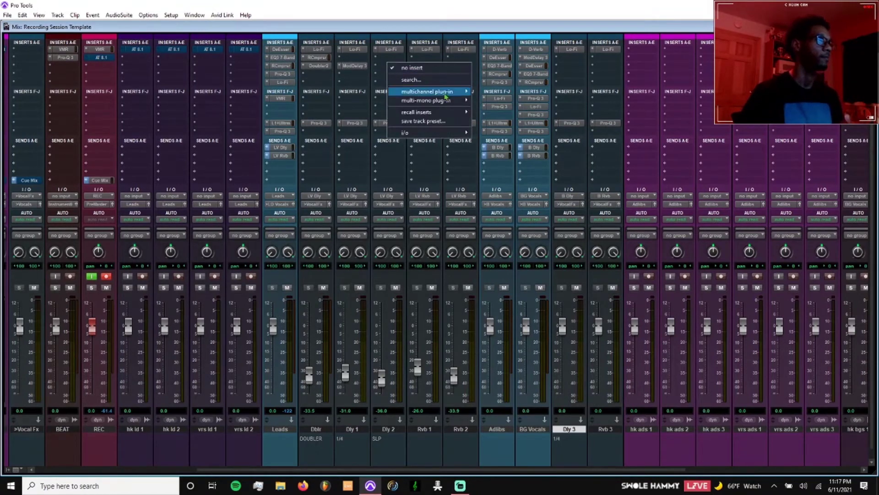
mouse_move(448, 100)
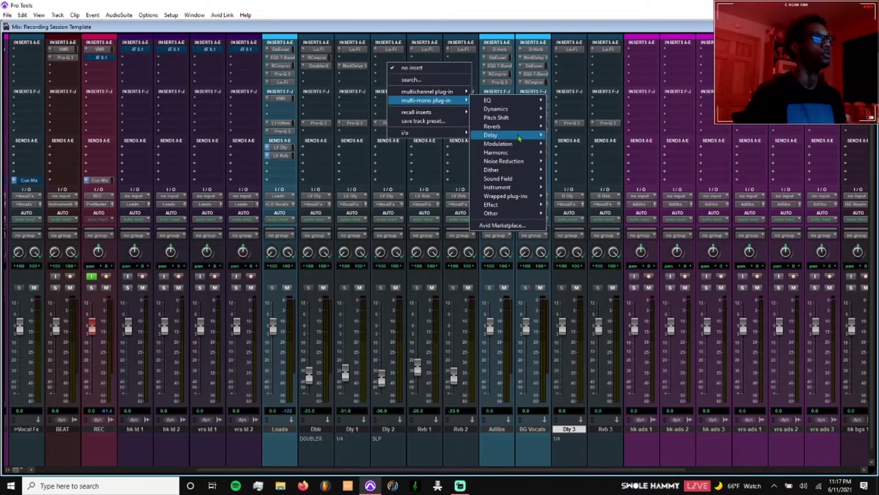
mouse_move(519, 136)
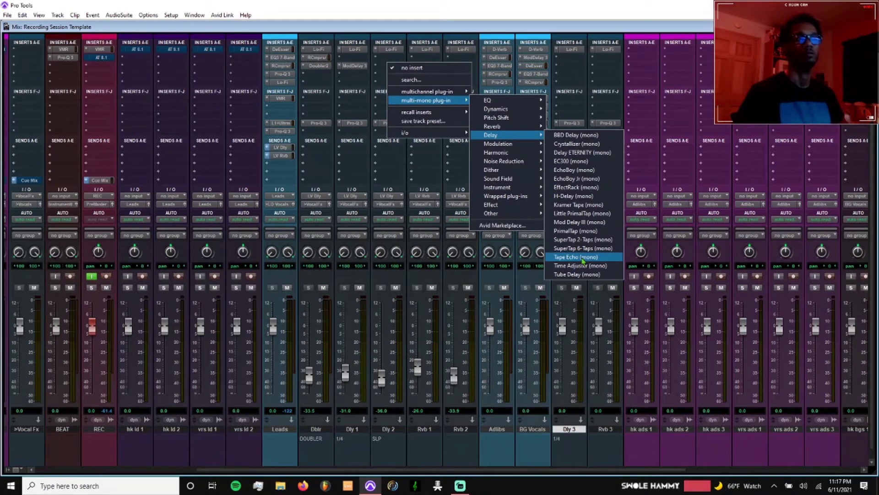
left_click(587, 226)
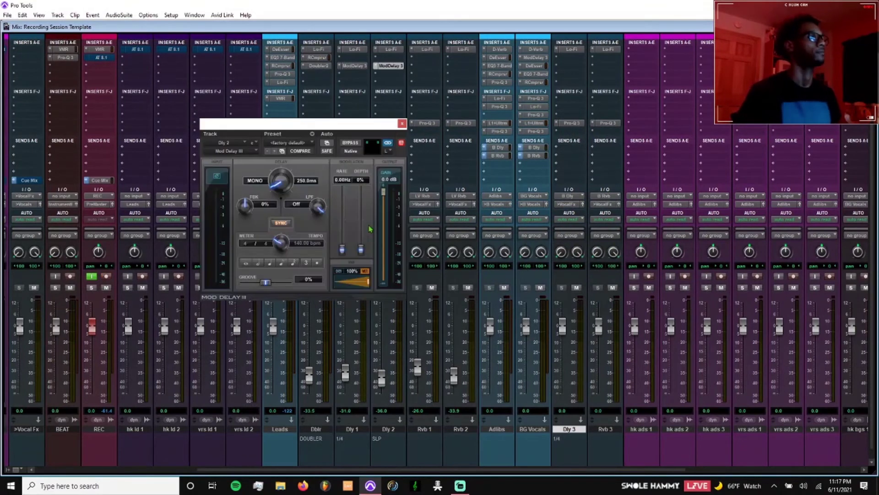
left_click_drag(312, 121, 415, 120)
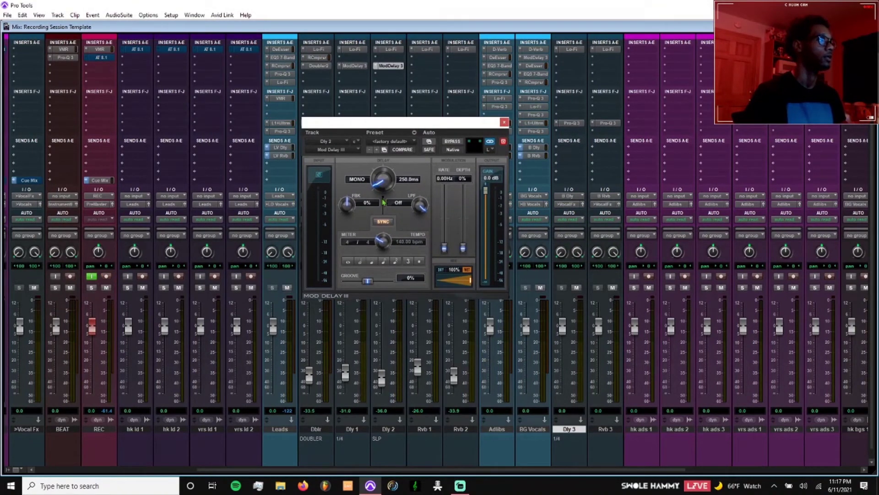
- Set the Dly 2 slap delay to 51.0 ms with modulation rate 4.15 Hz and depth 5%, and close the plug-in
left_click_drag(381, 186, 395, 223)
left_click_drag(386, 162, 386, 150)
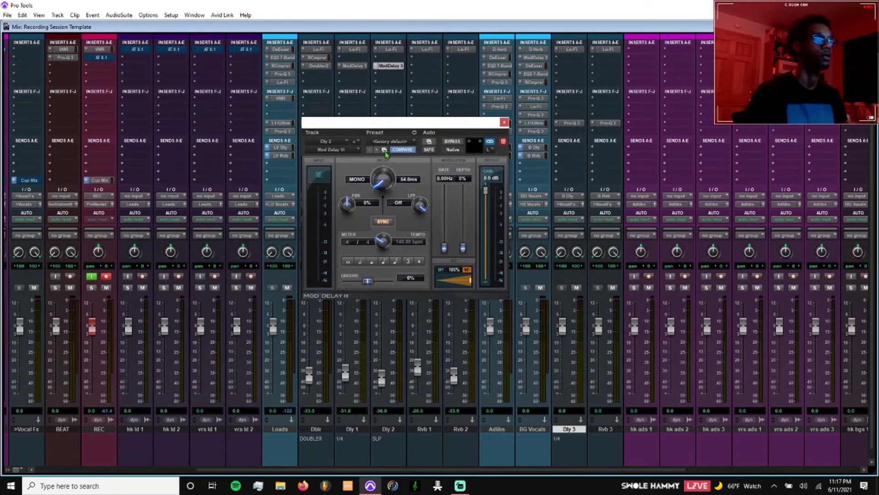
left_click_drag(444, 248, 463, 244)
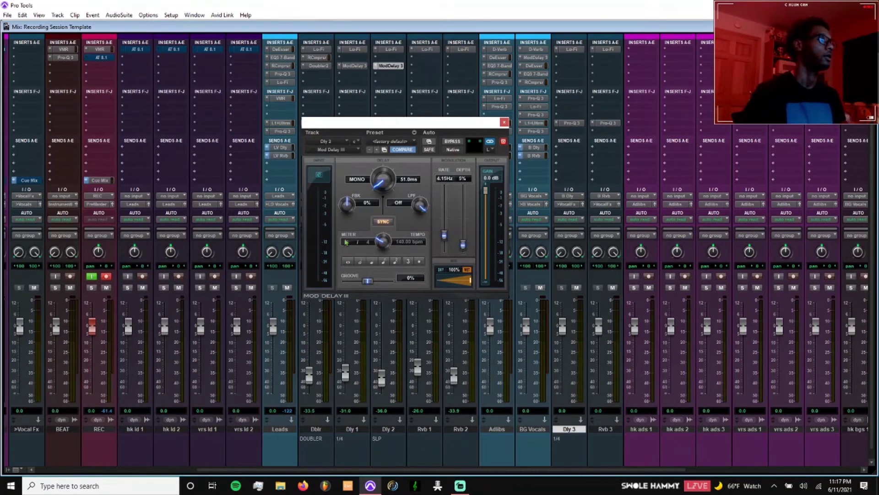
left_click_drag(348, 202, 491, 145)
left_click(504, 122)
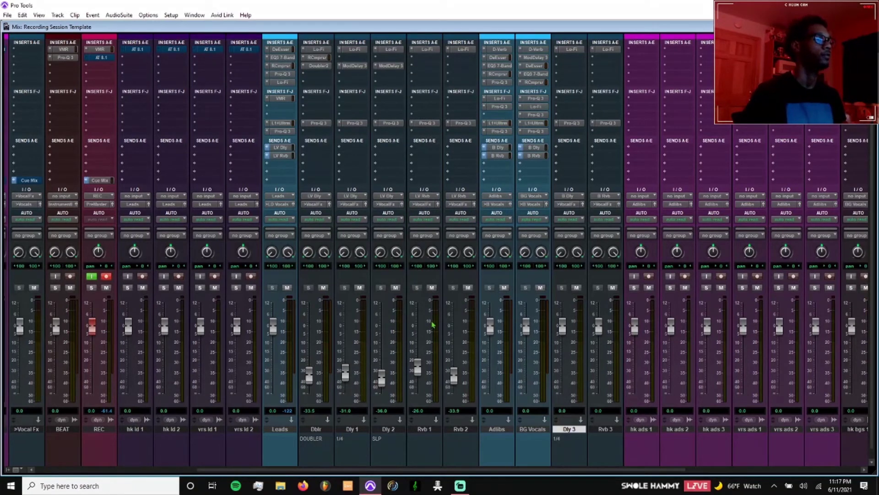
- Insert a stereo TrueVerb reverb in the Rvb 1 track's third insert slot
left_click(426, 71)
mouse_move(485, 91)
mouse_move(564, 117)
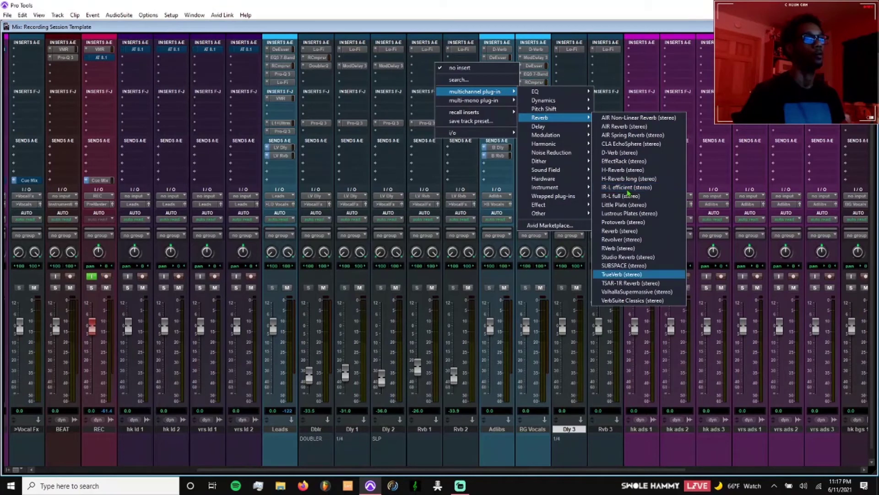
left_click(631, 276)
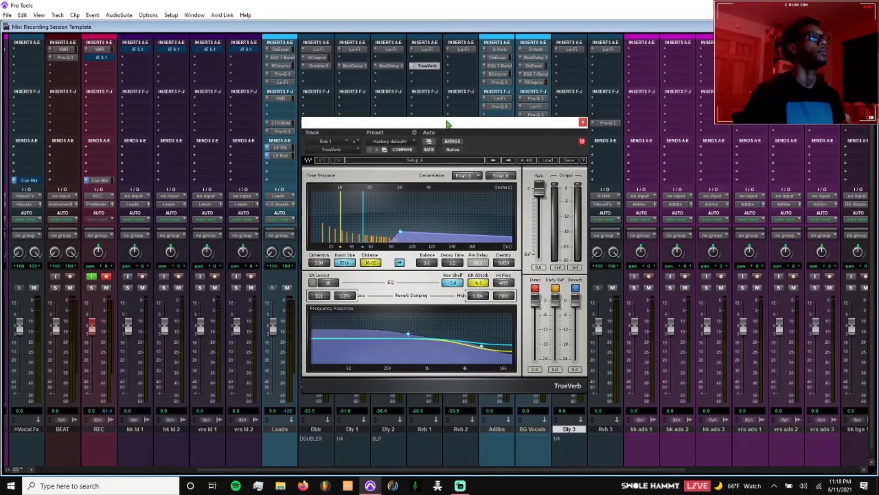
left_click_drag(447, 122, 444, 111)
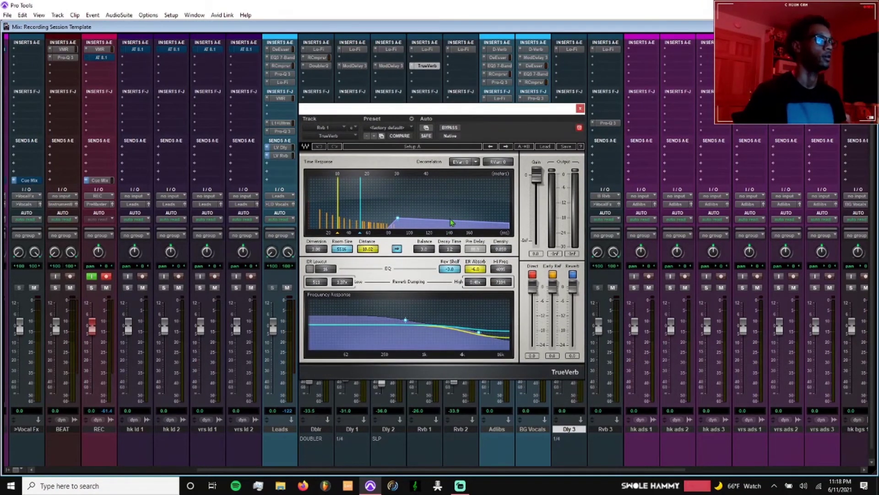
- Load the Rvb1 preset in TrueVerb, lower the decay time to 2.2, and switch off the link beside the distance value
left_click(411, 128)
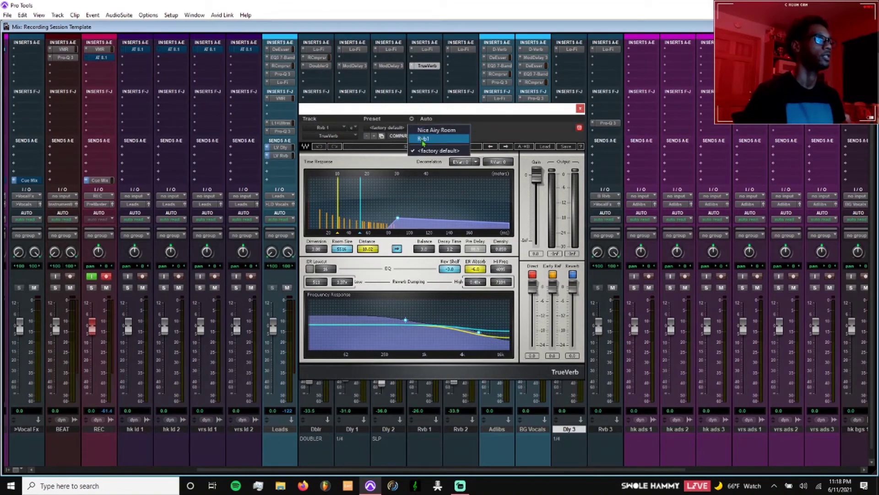
left_click(423, 139)
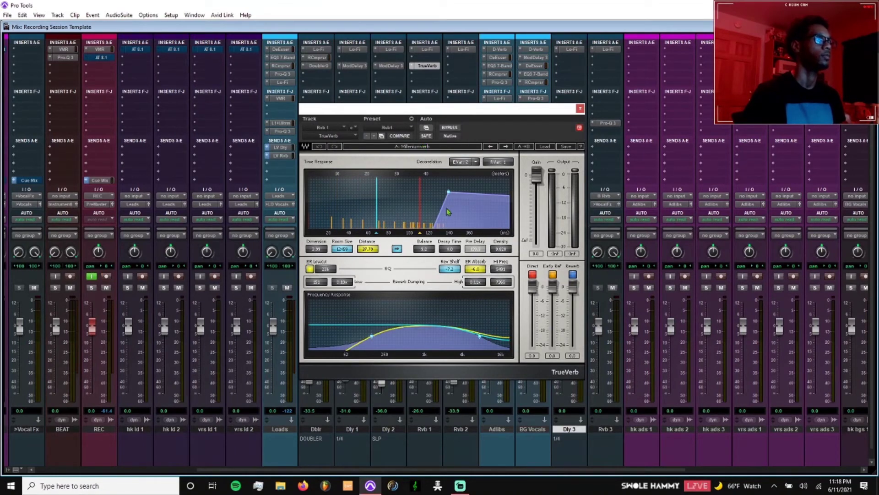
left_click_drag(449, 247, 450, 258)
left_click(399, 250)
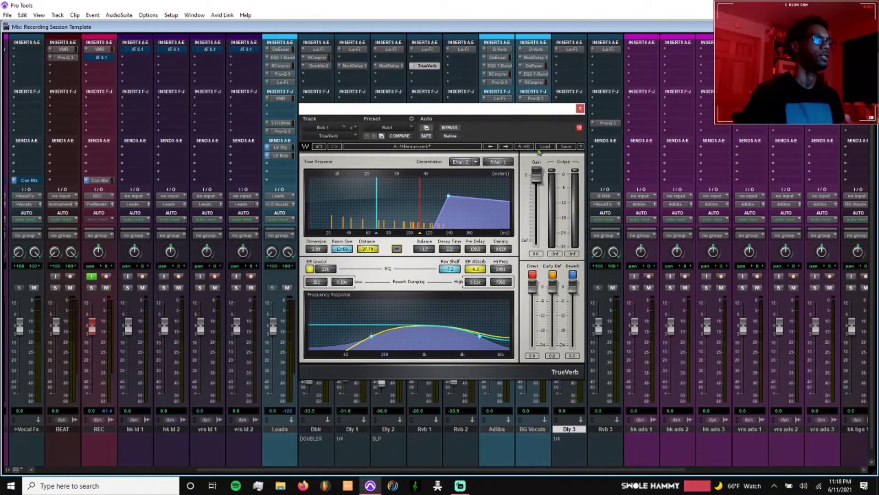
- Open TrueVerb's list of factory presets for the Rvb 1 track
left_click(545, 147)
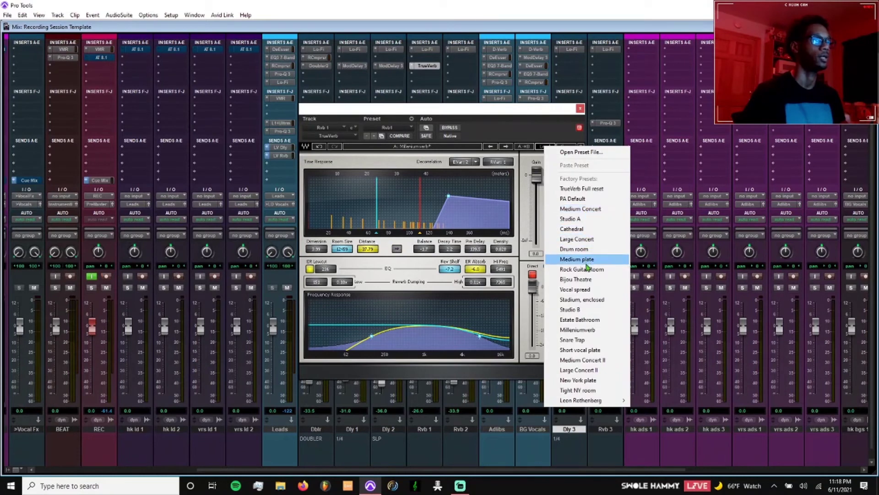
- Load the factory presets "Stadium, enclosed" and "Milleniumverb" one after the other into the Rvb 1 track's TrueVerb
left_click(580, 299)
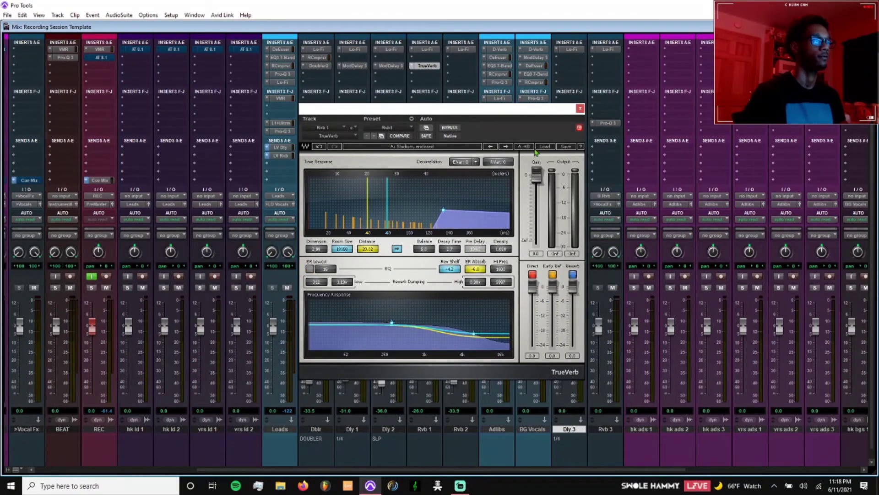
left_click(543, 147)
left_click(579, 328)
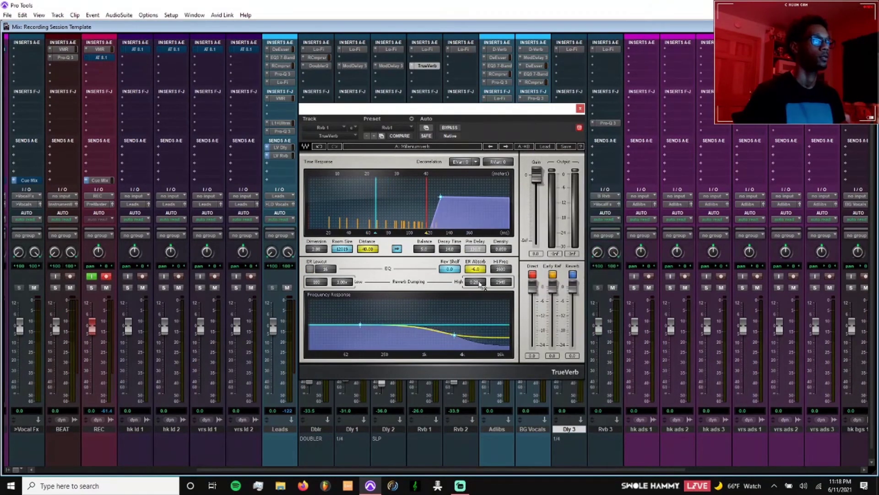
- Recall the saved Rvb1 preset in TrueVerb and close the plug-in window
left_click(398, 129)
left_click(408, 139)
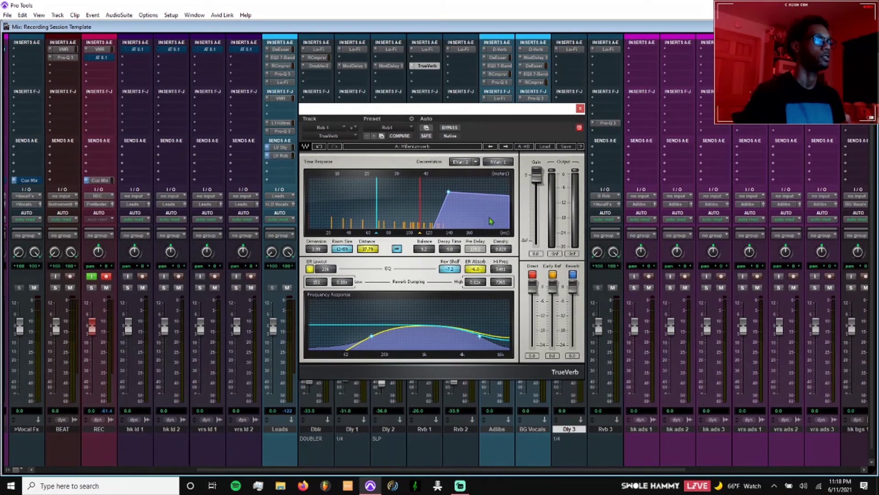
left_click(581, 108)
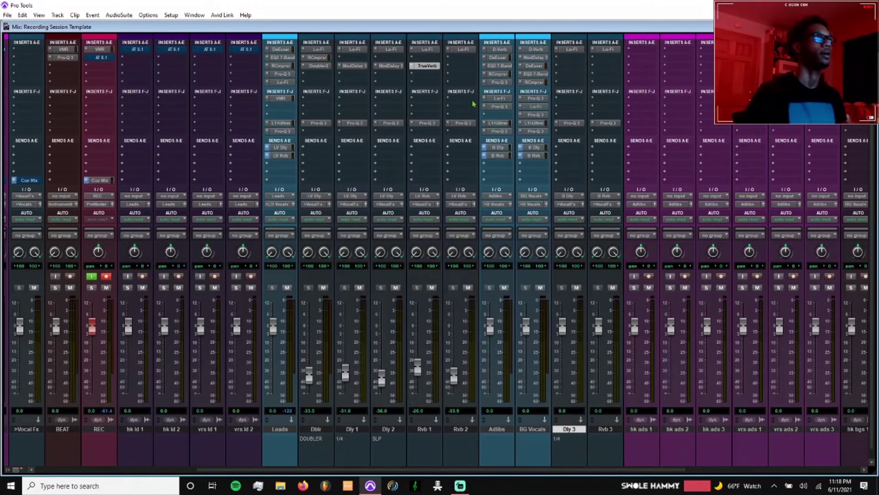
left_click(413, 66)
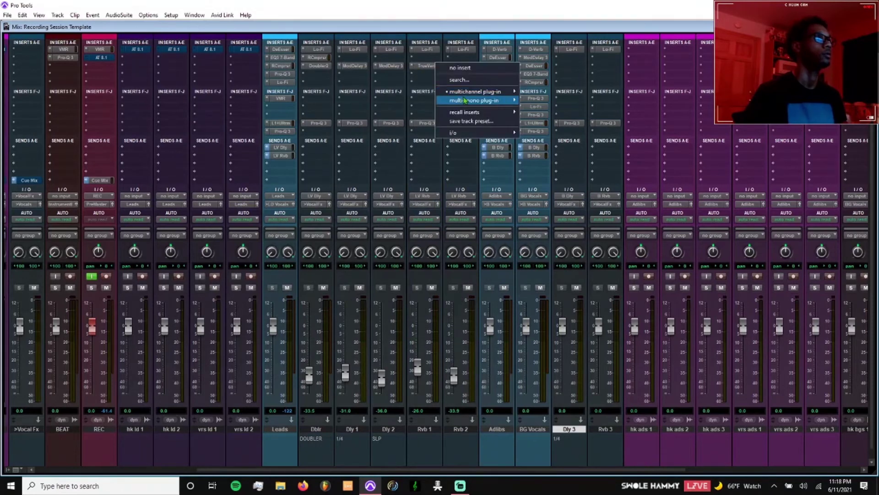
mouse_move(550, 118)
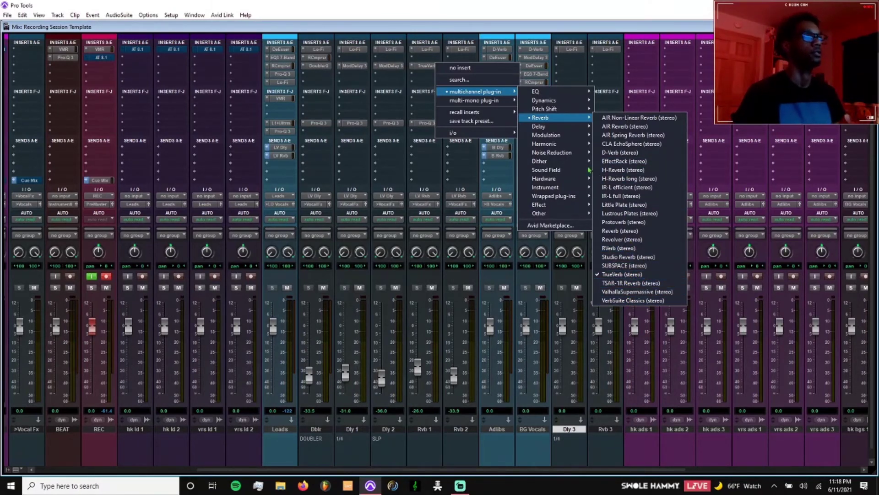
left_click(472, 190)
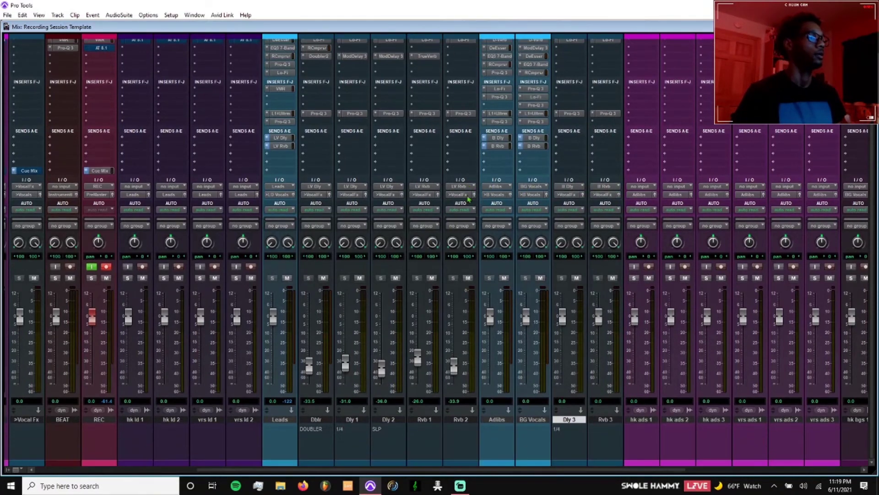
- Insert the multichannel RVerb (stereo) reverb on the Rvb 2 track below its Lo-Fi insert
left_click(470, 72)
mouse_move(515, 90)
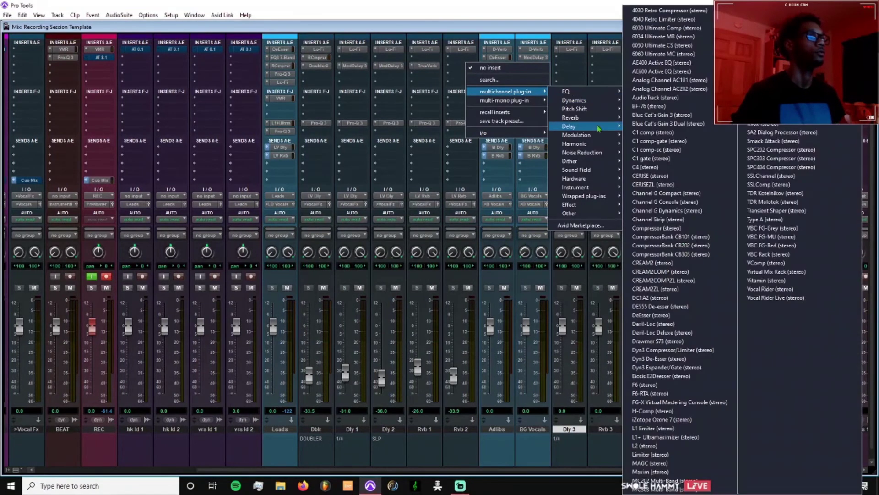
mouse_move(591, 118)
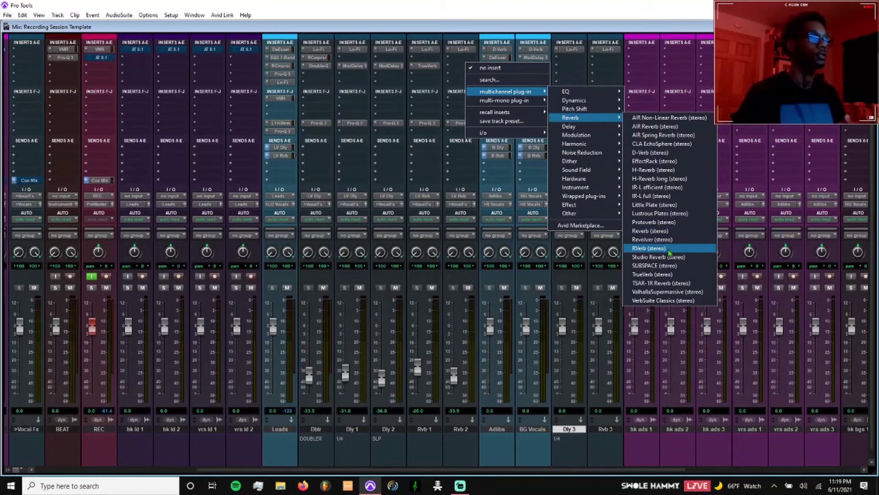
left_click(669, 250)
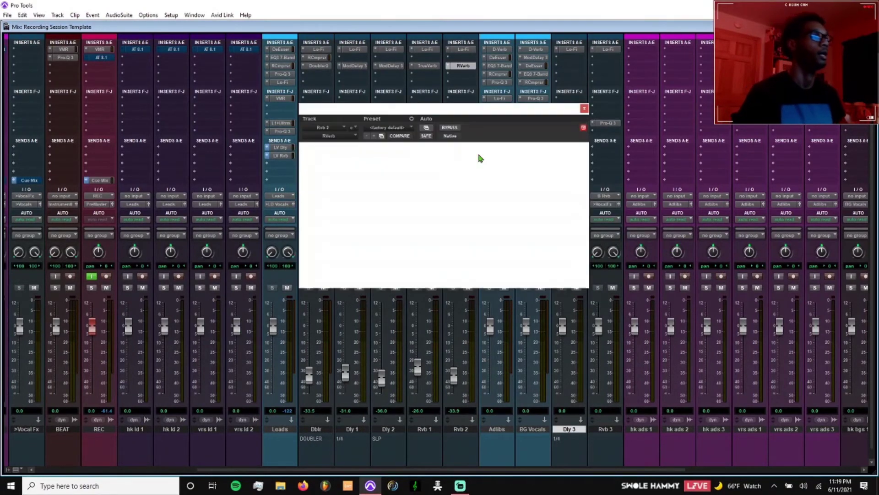
- Raise the RVerb's reverb time slightly, return its predelay to 0.0, and close the plug-in window
left_click(407, 170)
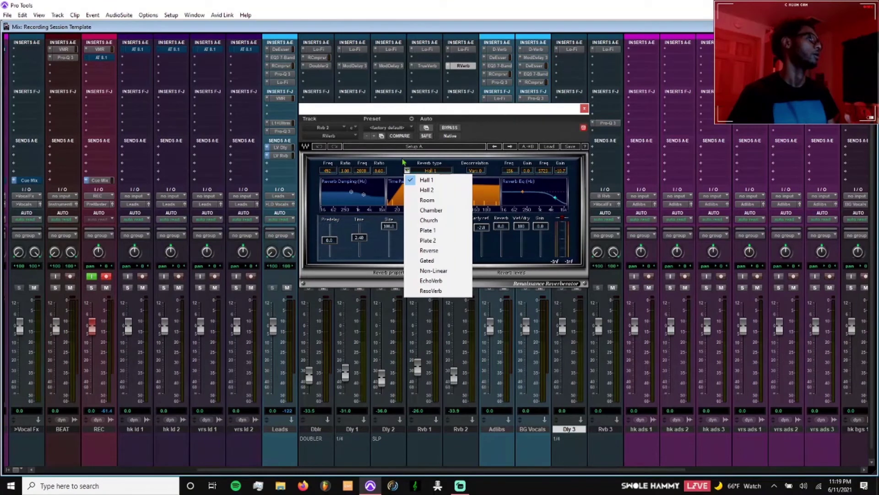
left_click(404, 163)
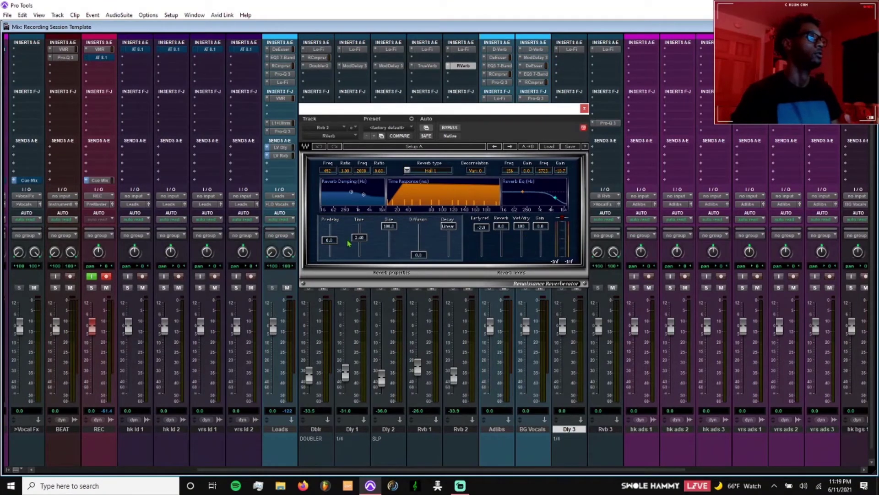
left_click_drag(360, 240, 333, 247)
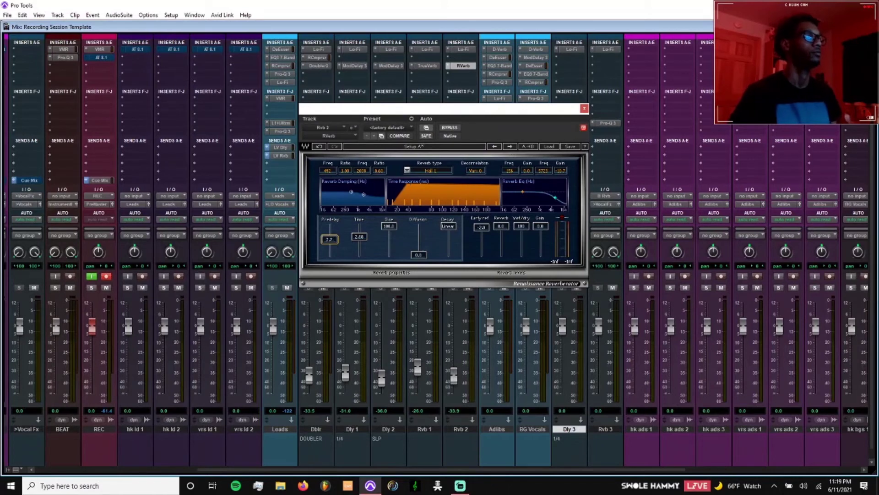
left_click(332, 242, "alt")
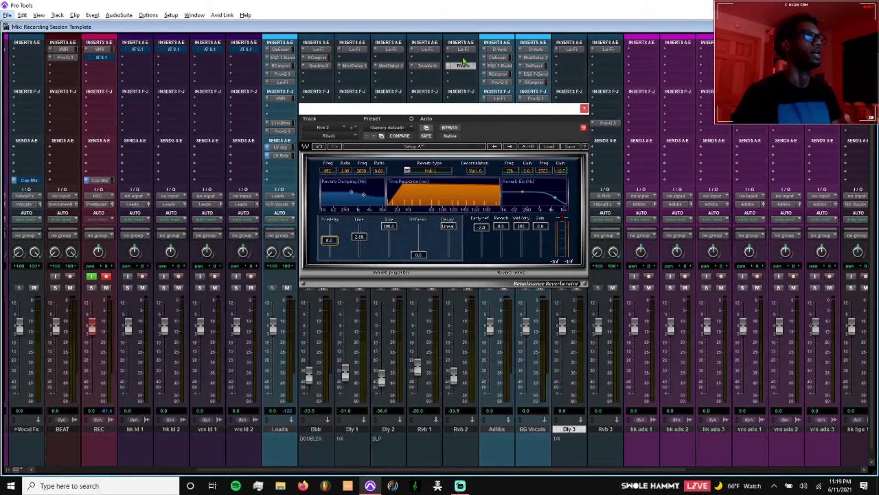
left_click(584, 108)
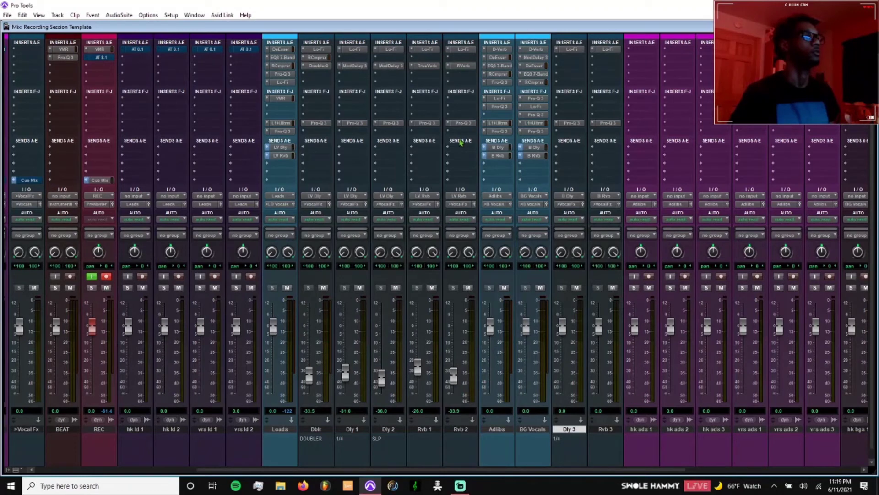
- Open the Pro-Q 3 on the Rvb 2 track and add a low cut at about 90 Hz
left_click(463, 123)
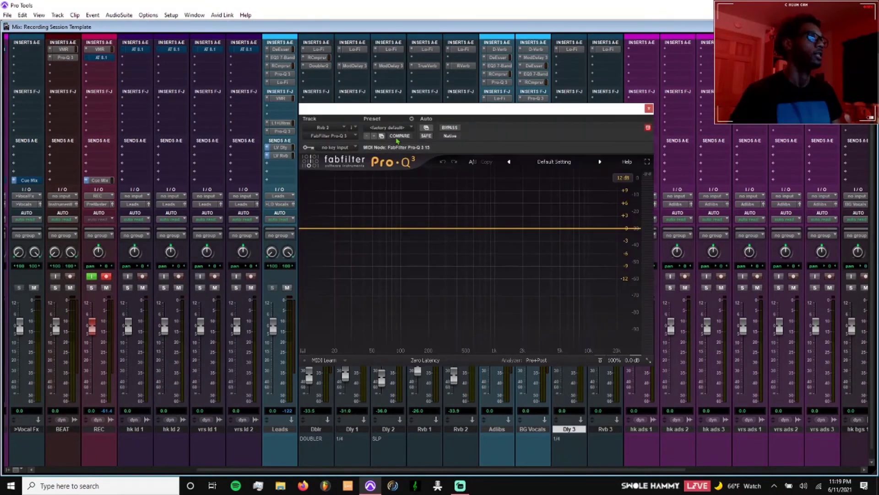
left_click_drag(427, 113, 414, 146)
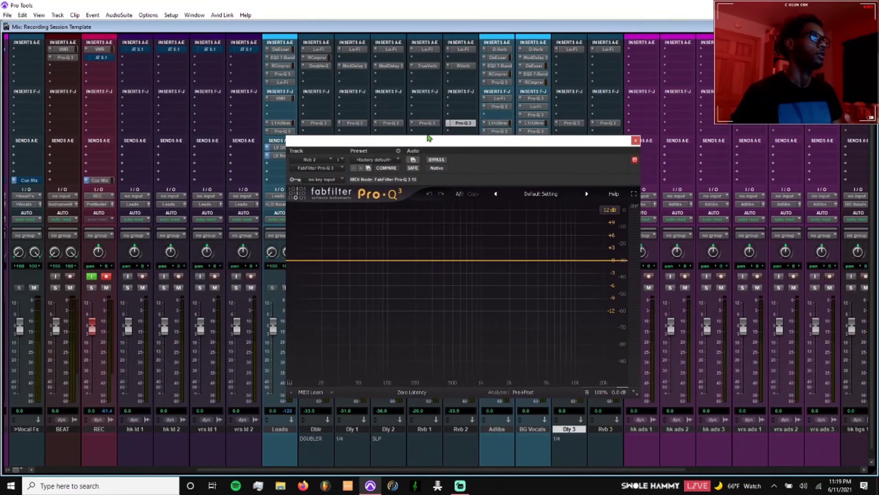
left_click(314, 261)
left_click_drag(314, 261, 383, 272)
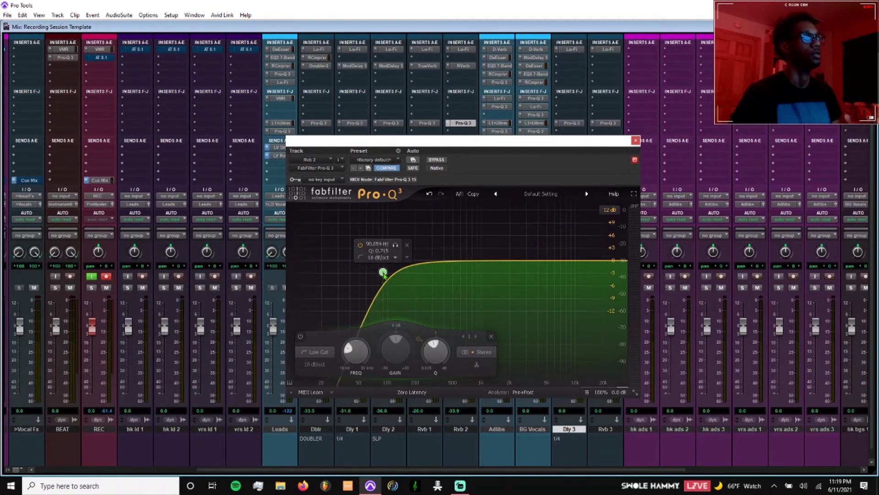
- Shape the Rvb 2 EQ with a high-shelf reduction, a high cut near 19 kHz and a bell cut in the low mids
double_click(559, 271)
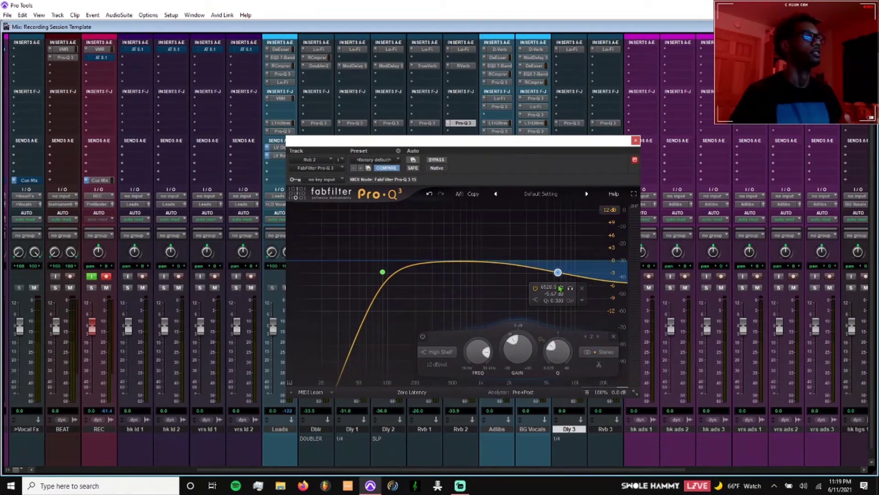
left_click_drag(559, 286, 554, 267)
left_click_drag(556, 274, 546, 262)
left_click(603, 263)
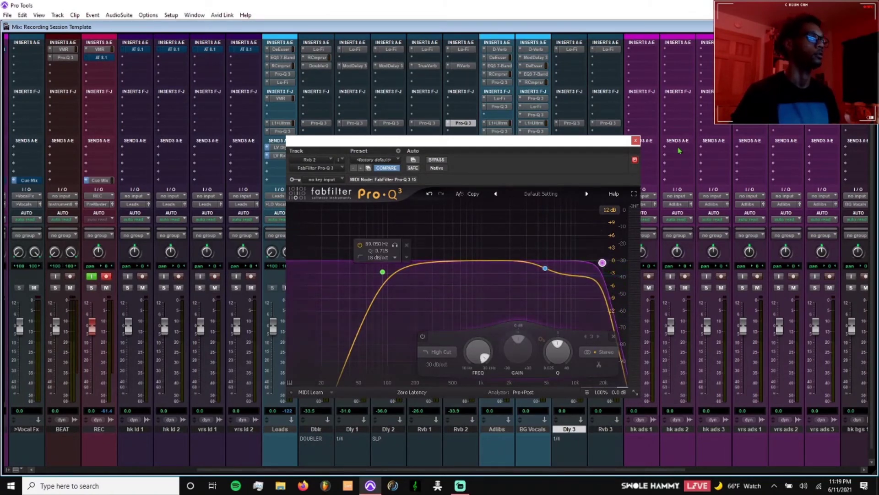
left_click_drag(437, 251, 440, 280)
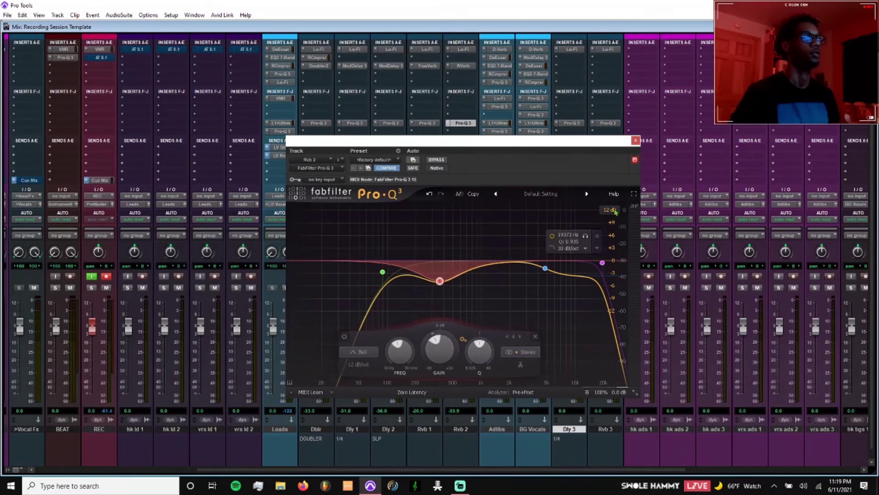
- Reset the Rvb 2 Pro-Q 3 to its factory default preset and close the plug-in window
left_click(396, 159)
left_click(430, 177)
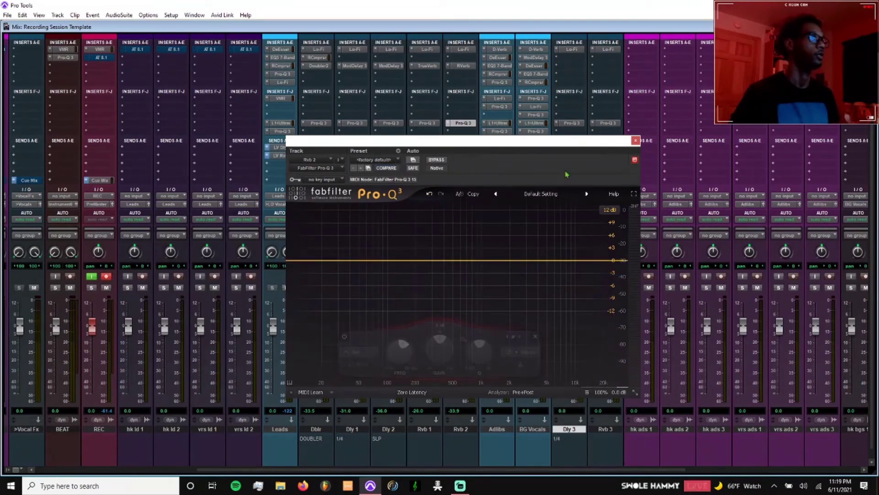
left_click(636, 140)
- Insert the multichannel H-Delay (stereo) on the Dly 3 track, leaving one free slot below Lo-Fi
scroll(497, 184, "right", 3)
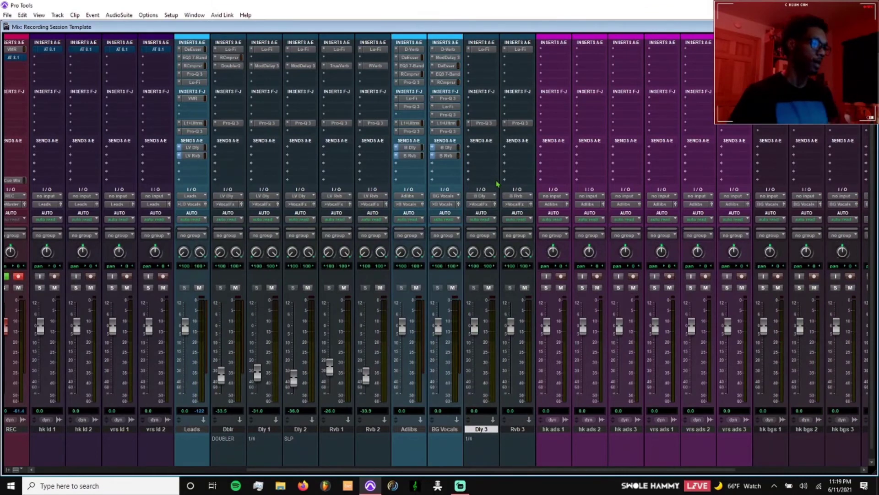
left_click(488, 66)
mouse_move(541, 93)
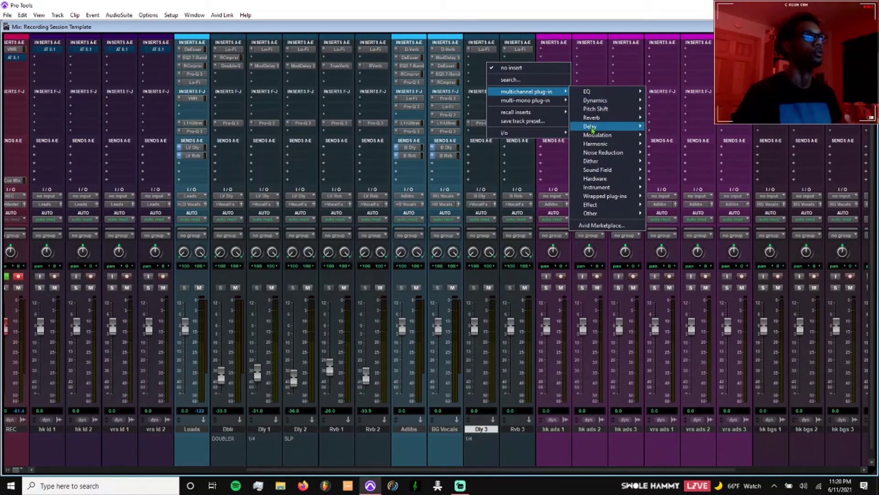
mouse_move(592, 130)
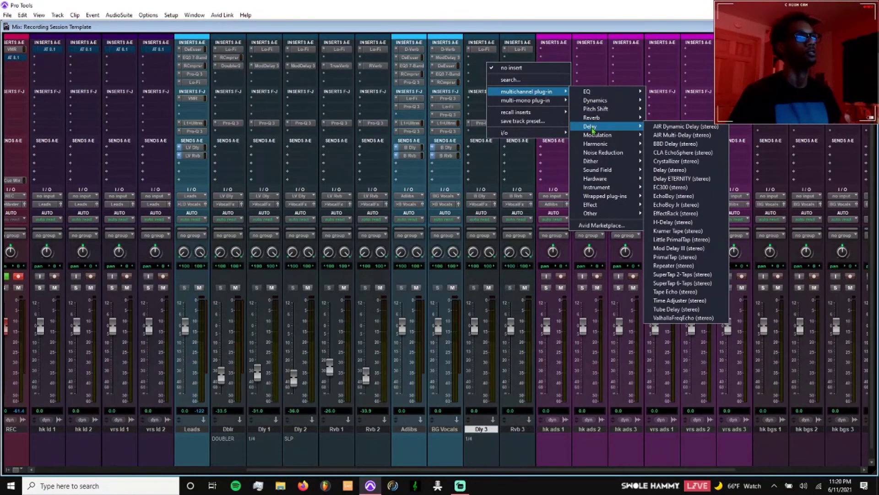
left_click(680, 222)
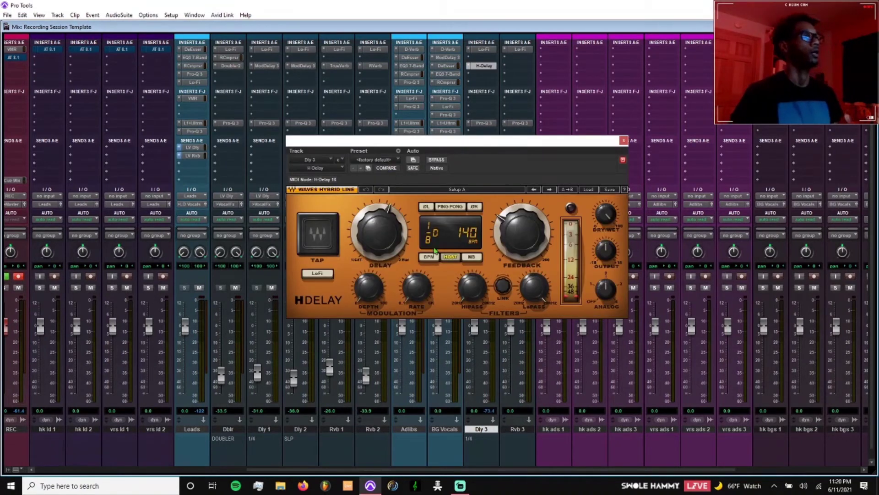
- Set the H-Delay time to 1/4, invert the phase of its right channel, and close the plug-in window
scroll(386, 233, "up", 3)
scroll(385, 232, "down", 1)
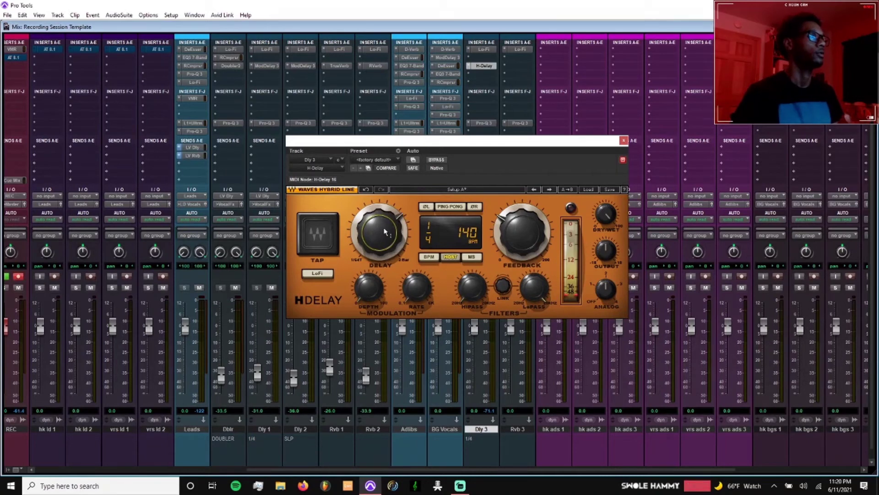
left_click(475, 206)
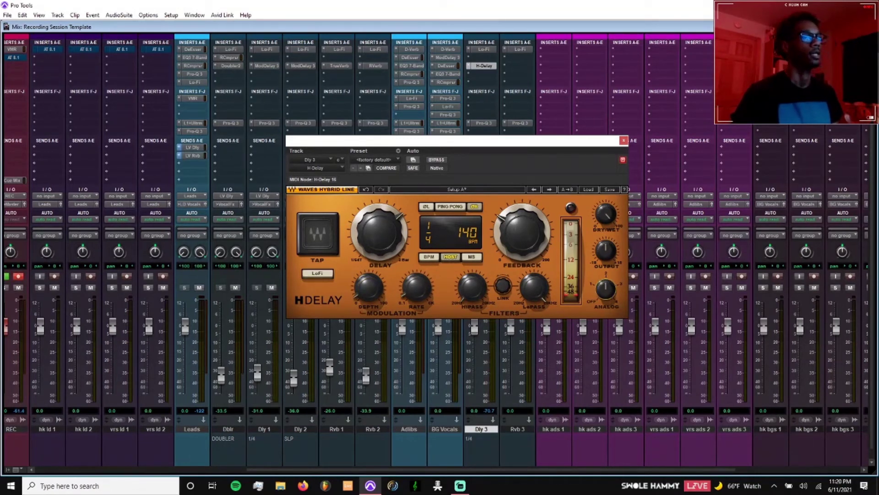
left_click(624, 140)
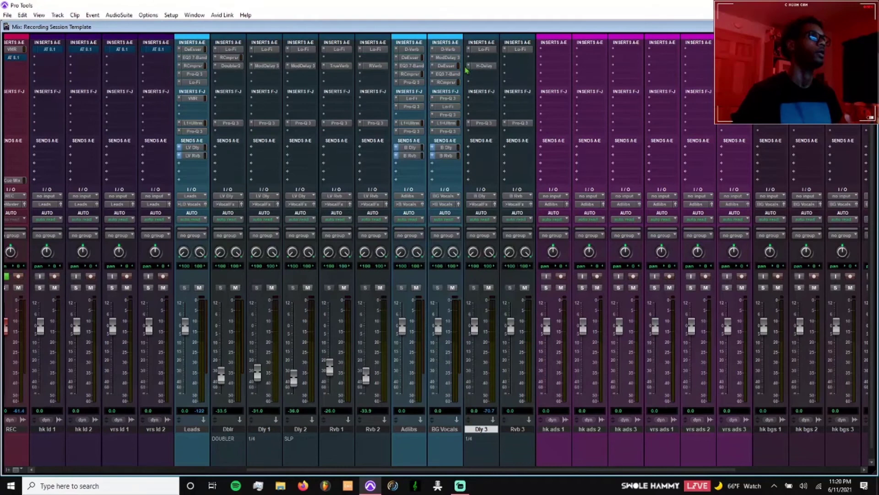
- Insert the multichannel Mod Delay III (stereo) on the Dly 3 track in the slot between Lo-Fi and H-Delay
left_click(477, 64)
mouse_move(532, 83)
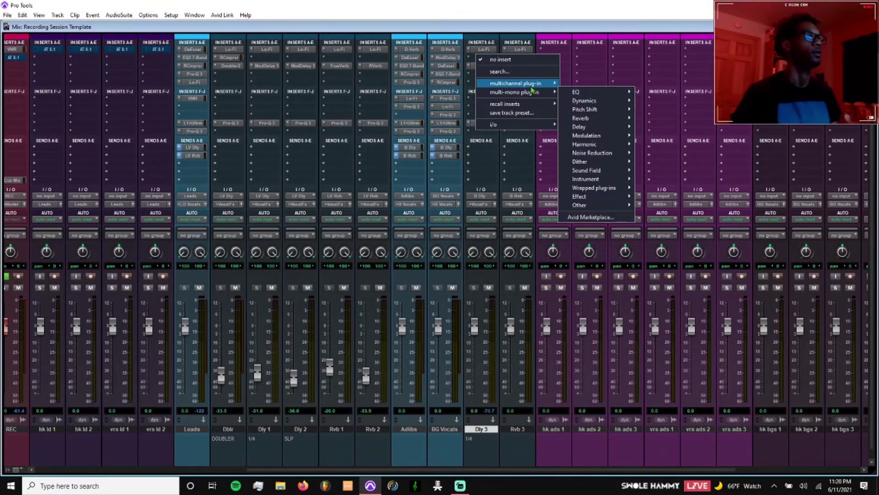
mouse_move(580, 97)
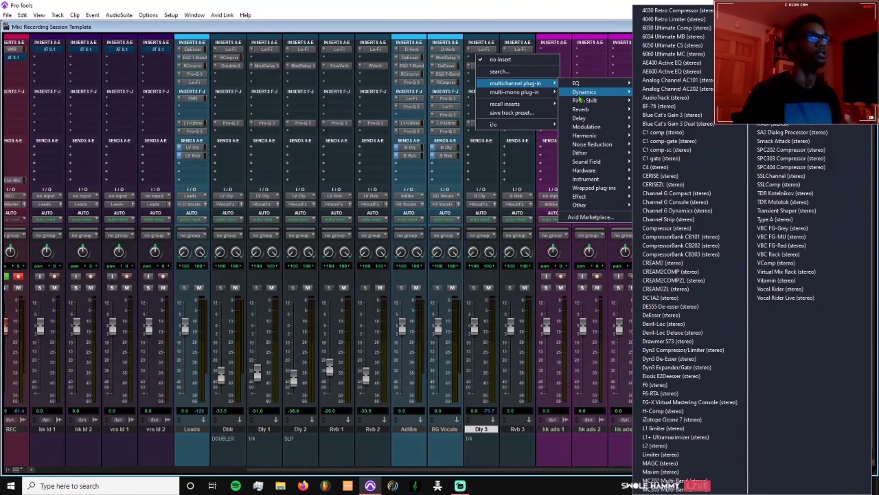
mouse_move(579, 118)
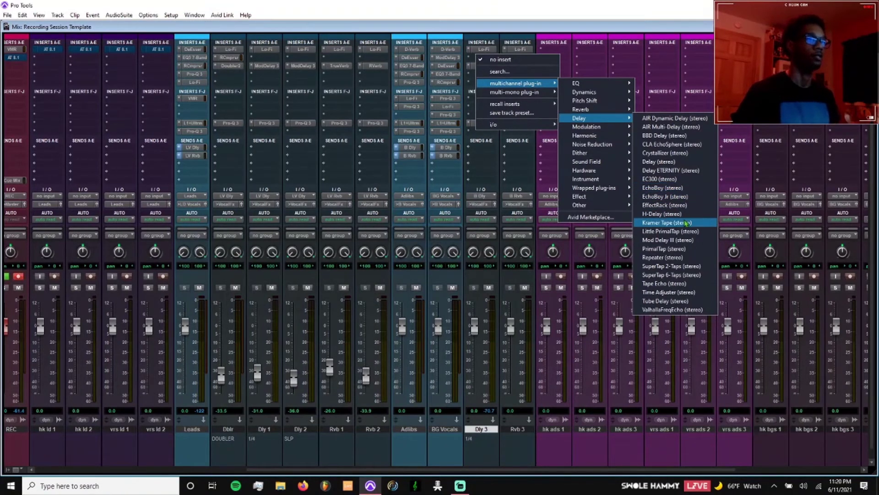
left_click(662, 213)
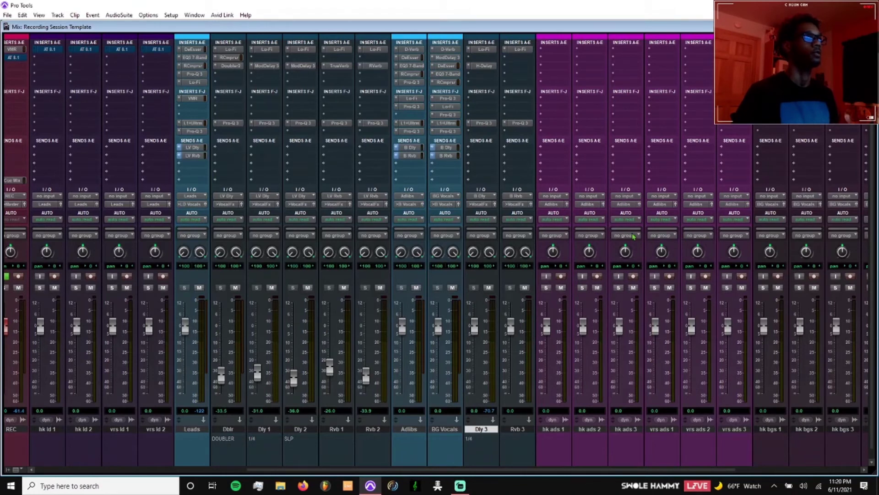
- Unlink the Mod Delay III channels and set the left delay to 0.3 ms and the right delay to 13 ms
left_click(348, 200)
left_click_drag(359, 202, 358, 215)
left_click(343, 198)
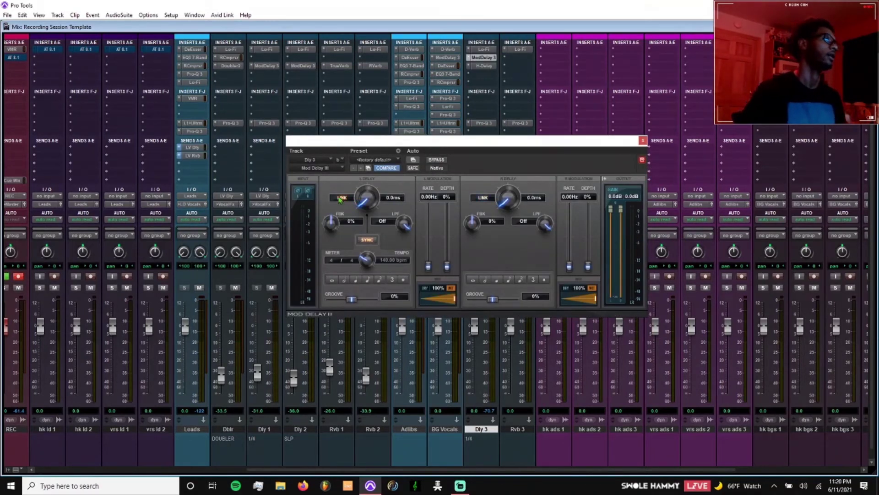
left_click(387, 198)
type("0.3")
left_click(532, 198)
type("13")
key("Return")
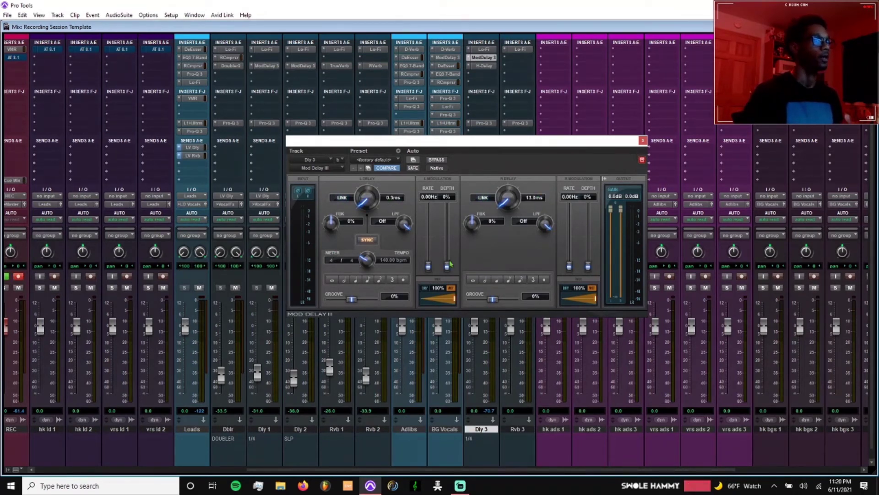
- Set the Mod Delay III modulation to 2.15 Hz rate, 6% depth left and 1.23 Hz rate, 20% depth right, and close its window
left_click_drag(428, 261, 429, 259)
left_click_drag(447, 266, 447, 262)
left_click_drag(588, 266, 569, 263)
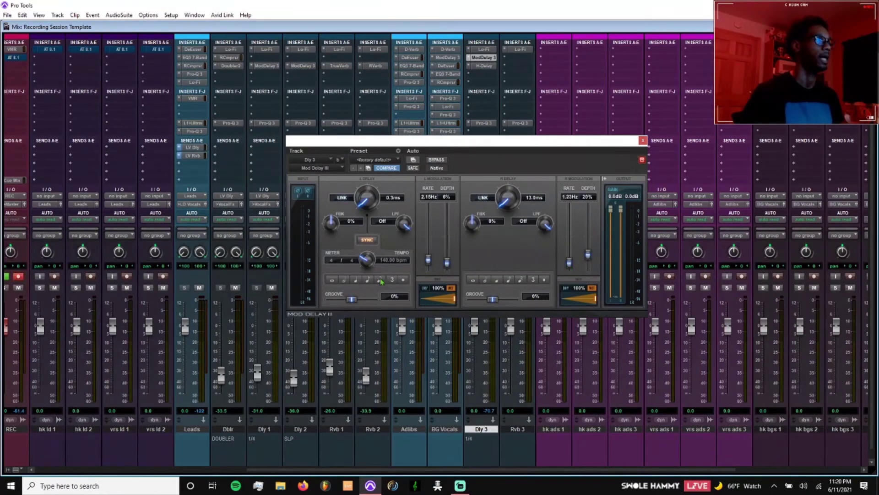
left_click(642, 140)
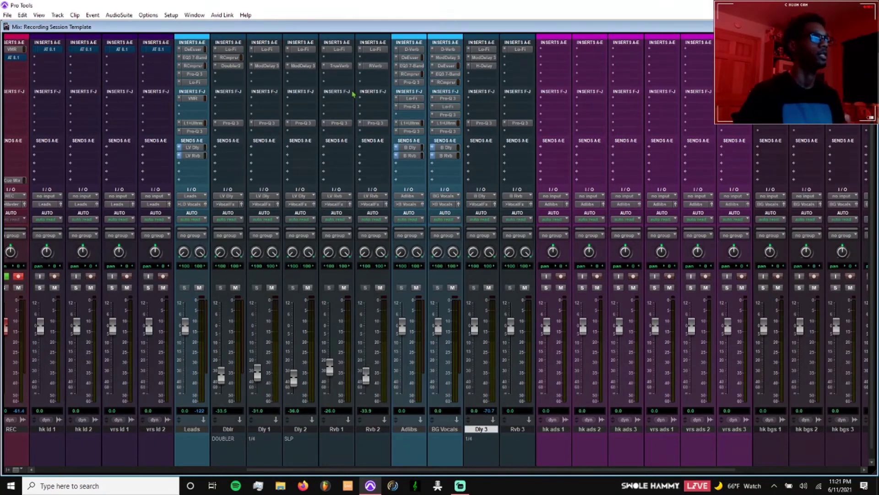
- Insert the multichannel D-Verb reverb on the Rvb 3 track, leaving one free slot below Lo-Fi
left_click(522, 70)
mouse_move(565, 92)
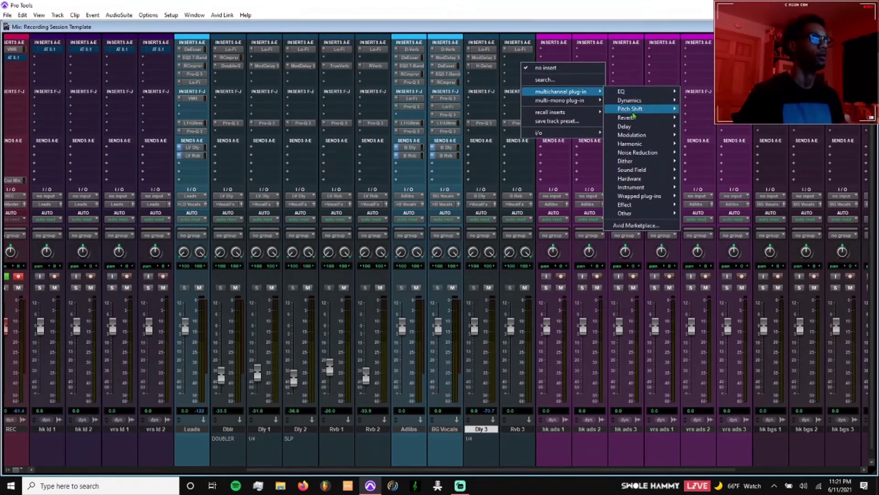
mouse_move(641, 118)
left_click(707, 154)
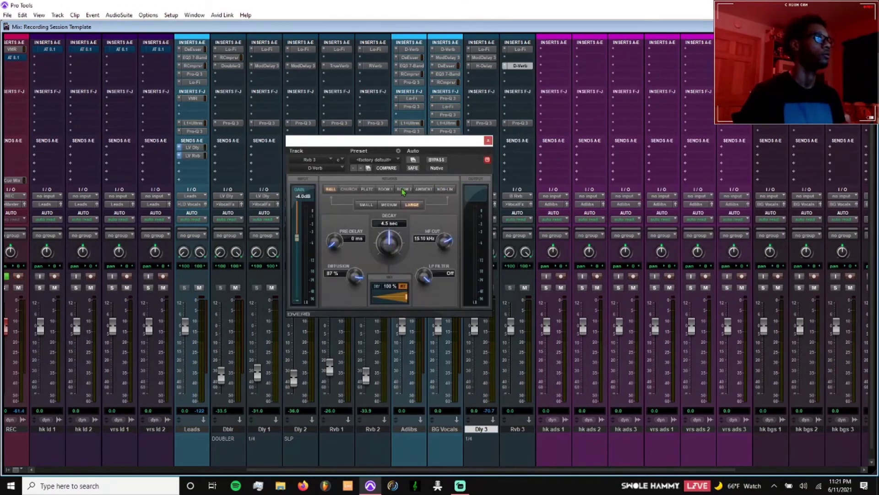
- Set the D-Verb decay to 3.4 sec, the LP filter to about 18 kHz and the input gain to 0.0 dB, and close the plug-in
left_click_drag(393, 239, 394, 259)
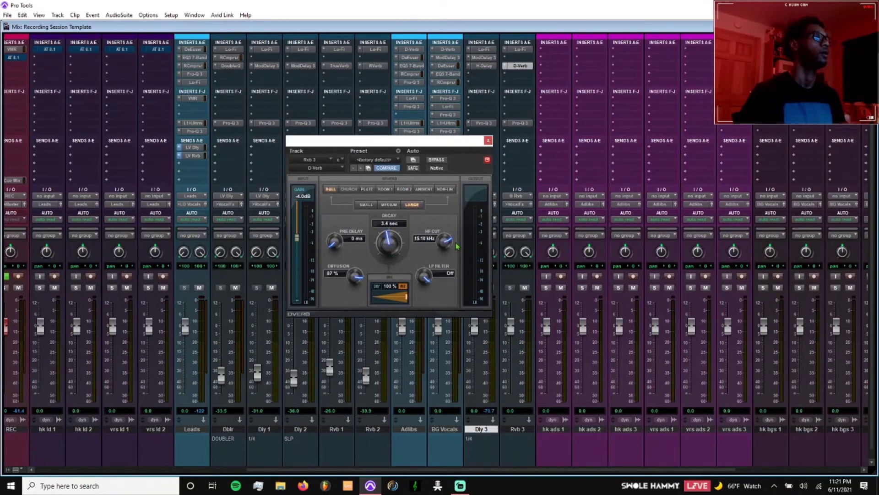
left_click_drag(432, 282, 433, 285)
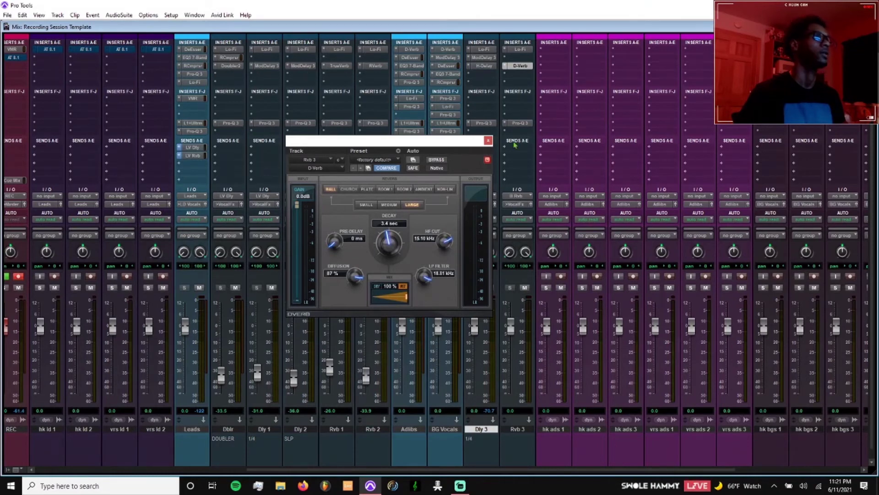
left_click(489, 141)
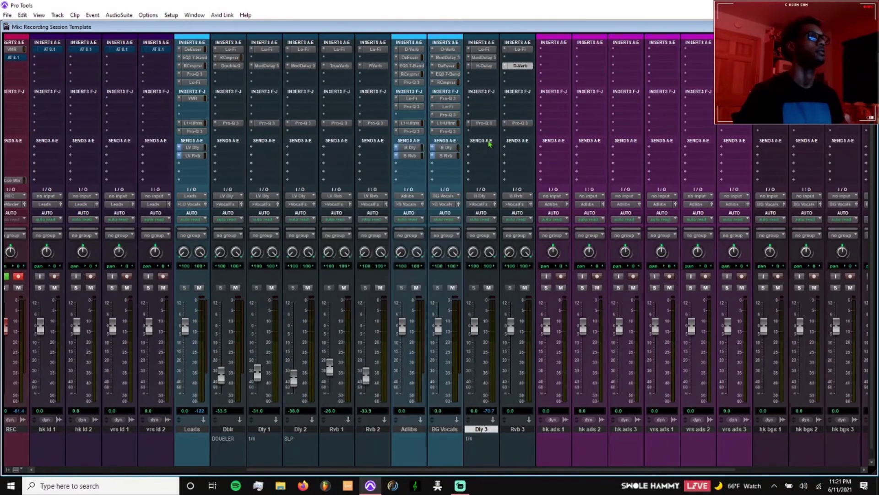
- Check the Lo-Fi settings on the Rvb 3, Dly 3, Rvb 2 and Rvb 1 tracks
left_click(521, 50)
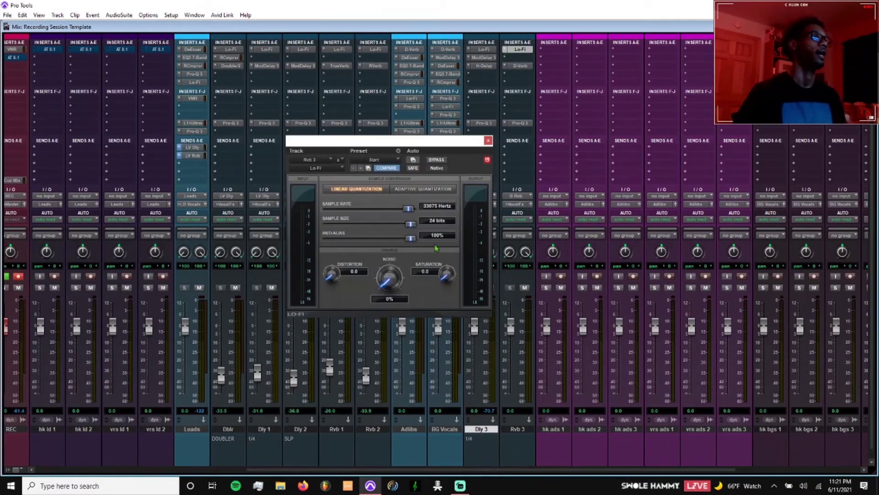
left_click(487, 50)
left_click(376, 50)
left_click(332, 50)
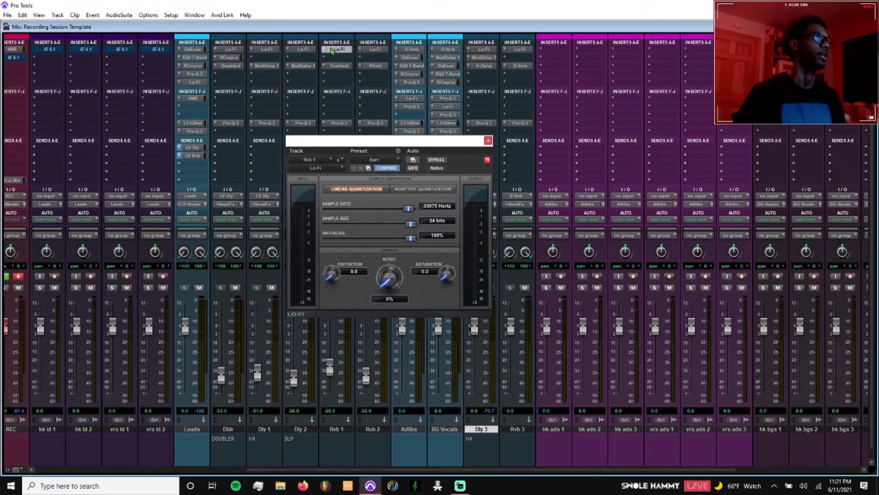
left_click(333, 50)
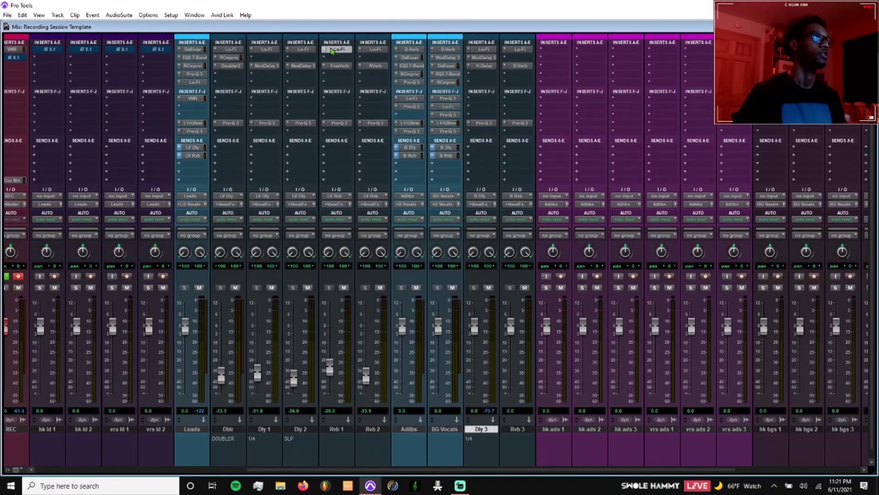
- Shape Pro-Q 3 on Rvb 3 with a low cut at about 76 Hz, a low shelf of about -6.65 dB near 535 Hz, and a high cut
left_click(518, 122)
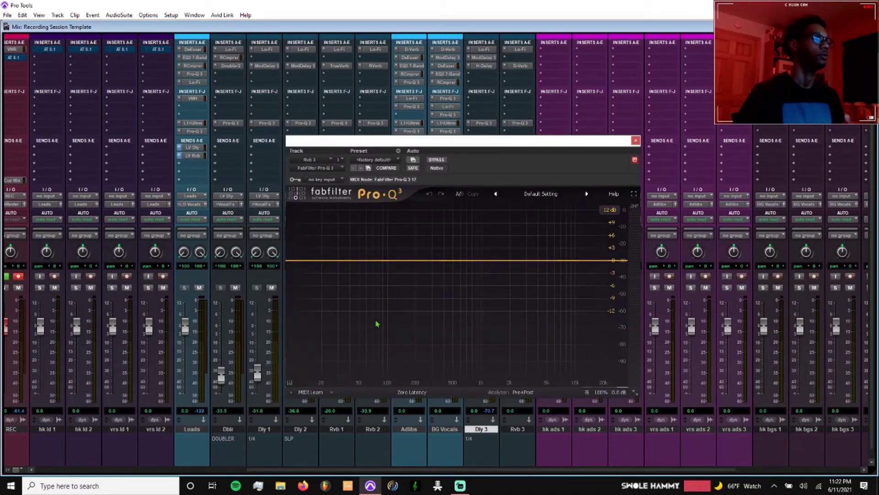
double_click(299, 262)
left_click_drag(299, 261, 376, 269)
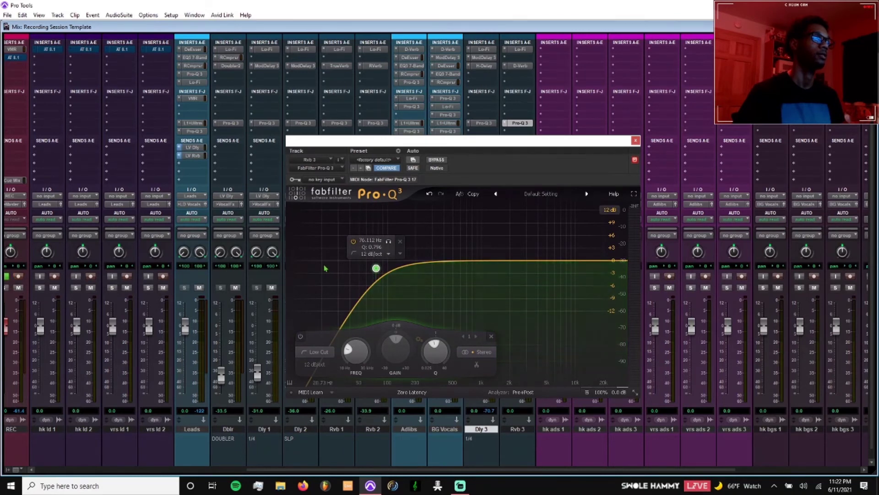
double_click(432, 271)
left_click_drag(432, 271, 454, 276)
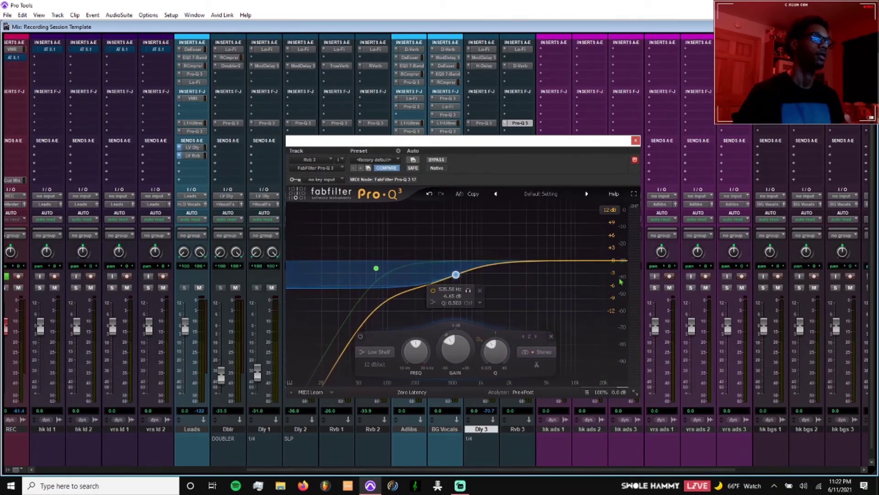
double_click(611, 260)
double_click(579, 268)
mouse_move(581, 270)
left_mouse_down()
mouse_move(567, 266)
mouse_move(582, 263)
left_mouse_up()
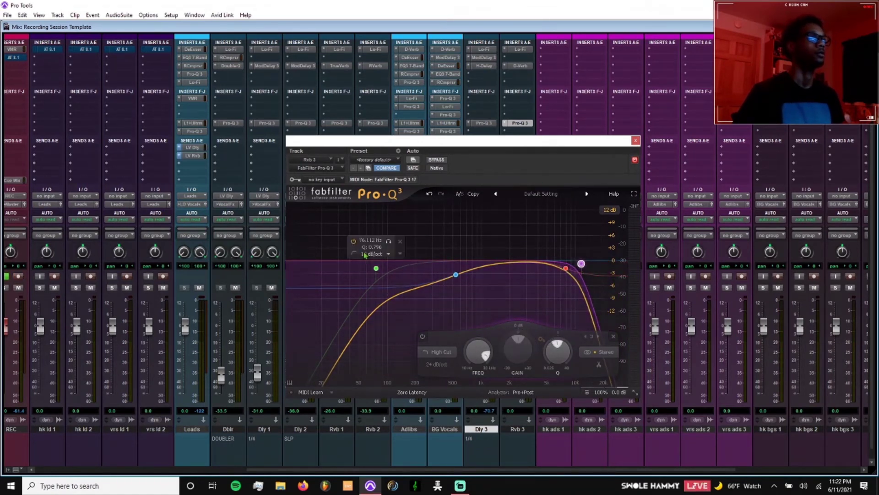
- Reset Pro-Q 3 on the Rvb 3 track to its factory default and close the plug-in window
left_click(383, 160)
left_click(417, 191)
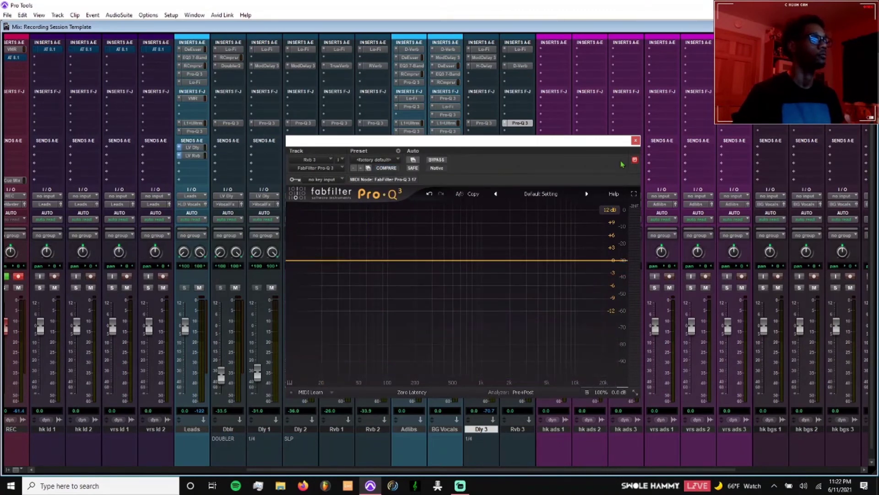
left_click(636, 141)
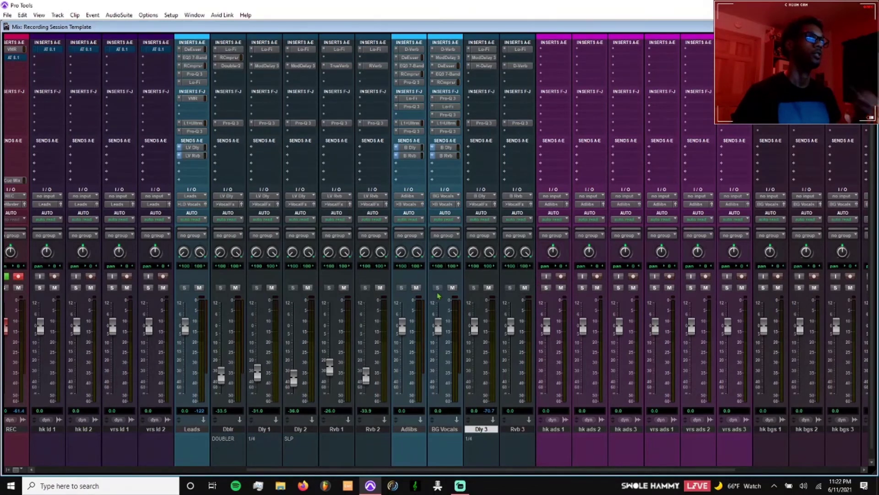
- Move the Adlibs, BG Vocals, Dly 3 and Rvb 3 tracks together so that the hk ads tracks directly follow Rvb 2
scroll(405, 266, "right", 3)
scroll(405, 266, "right", 1)
scroll(380, 291, "left", 3)
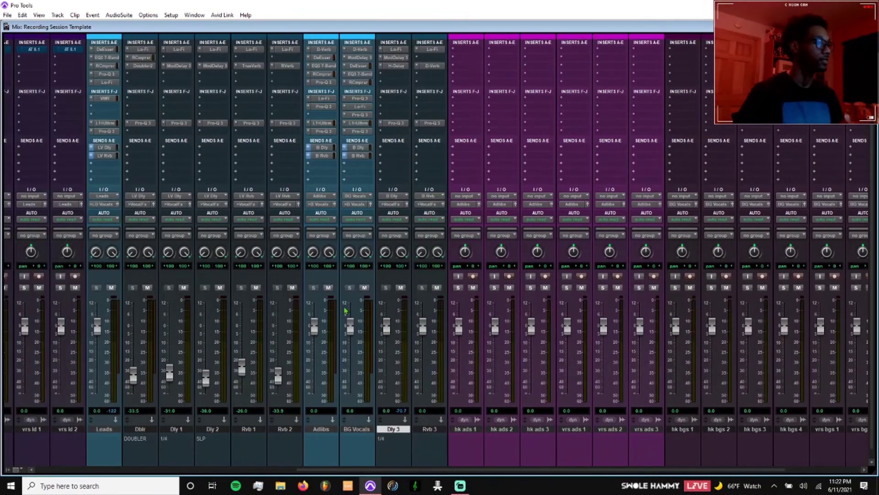
left_click(316, 430)
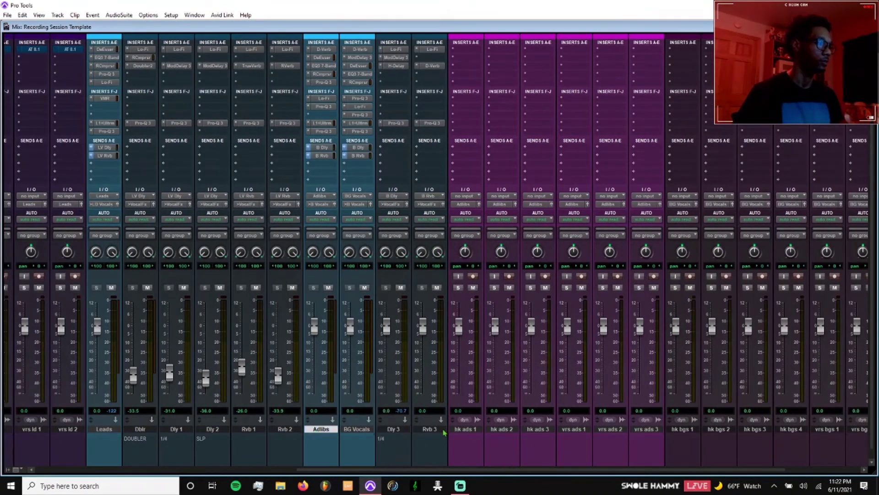
left_click(444, 431, "shift")
left_click_drag(329, 430, 484, 427)
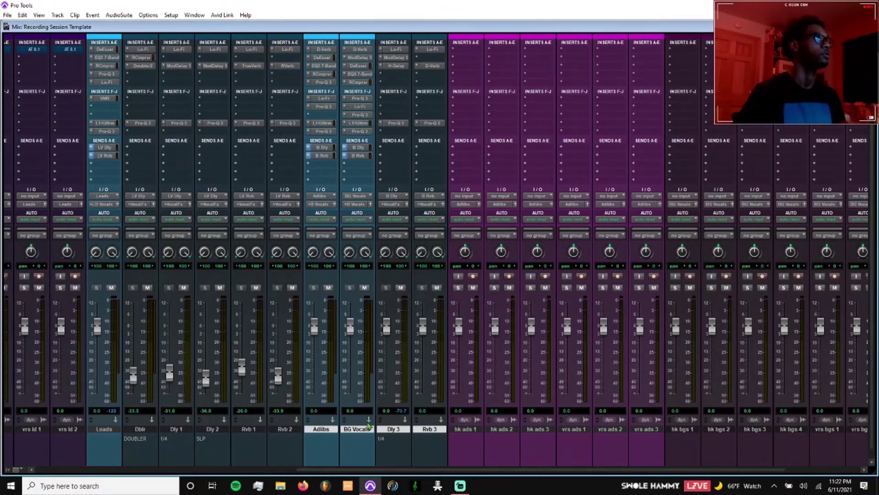
- Switch to the Edit window and review the session's track layout from the Master down to the ad-lib tracks
scroll(373, 419, "left", 10)
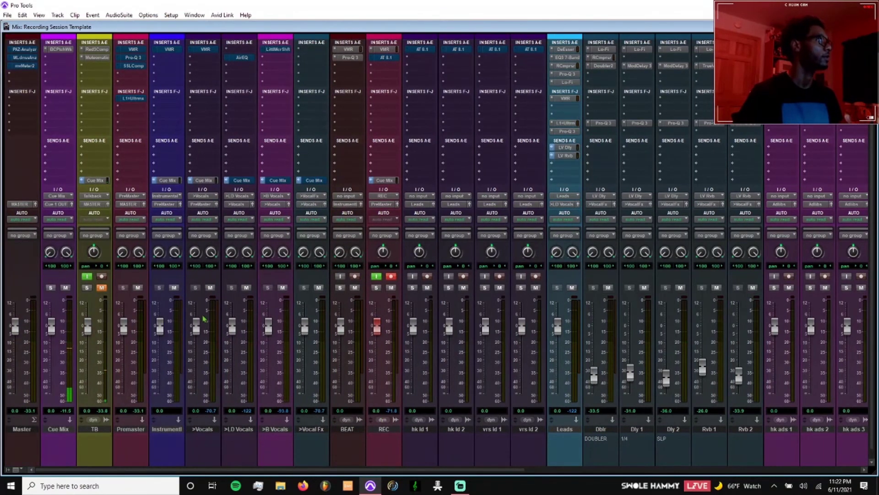
key("ctrl+equal")
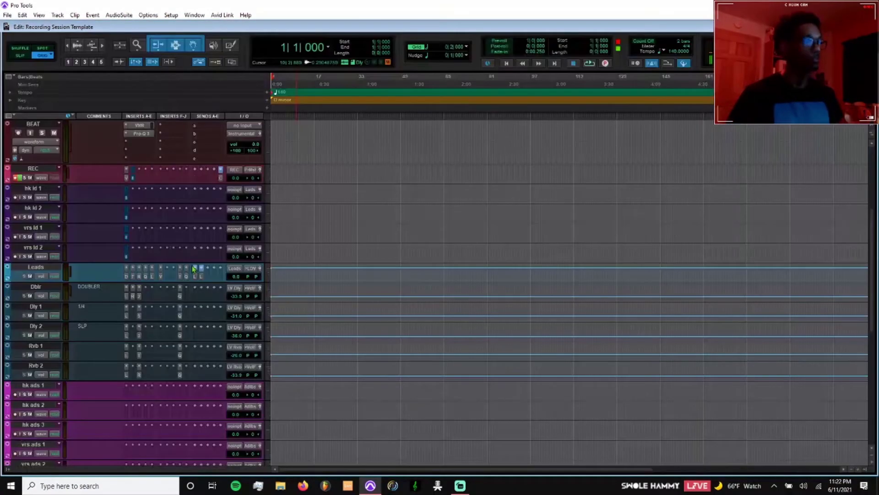
scroll(312, 269, "up", 5)
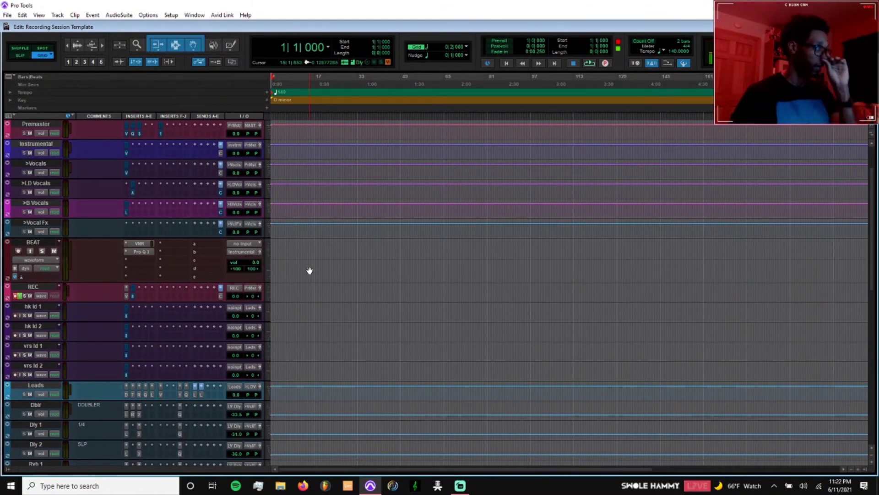
scroll(310, 269, "up", 3)
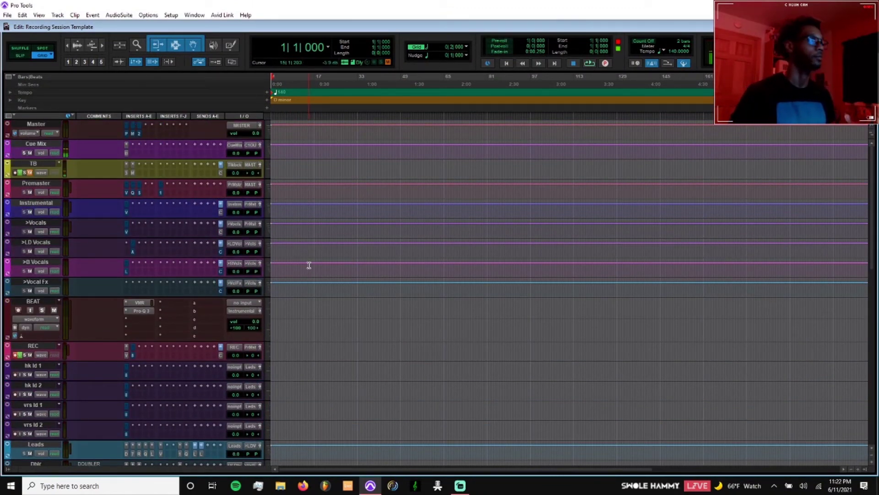
scroll(309, 266, "down", 4)
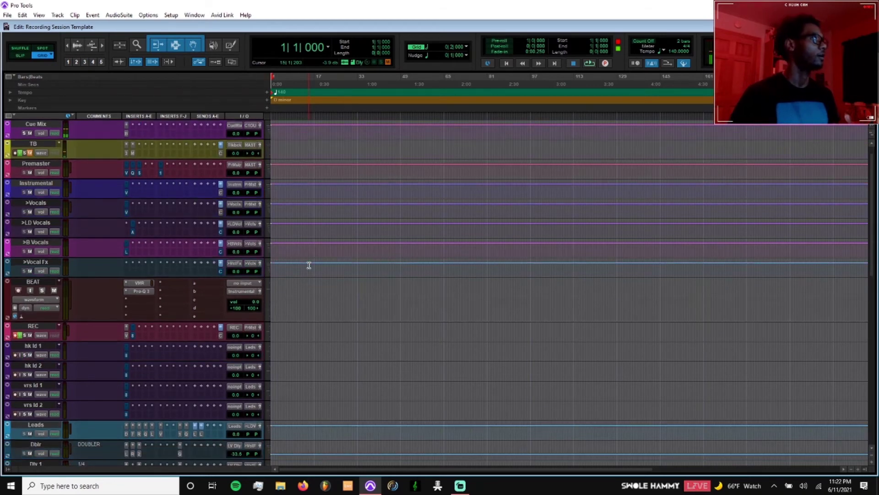
scroll(309, 266, "down", 5)
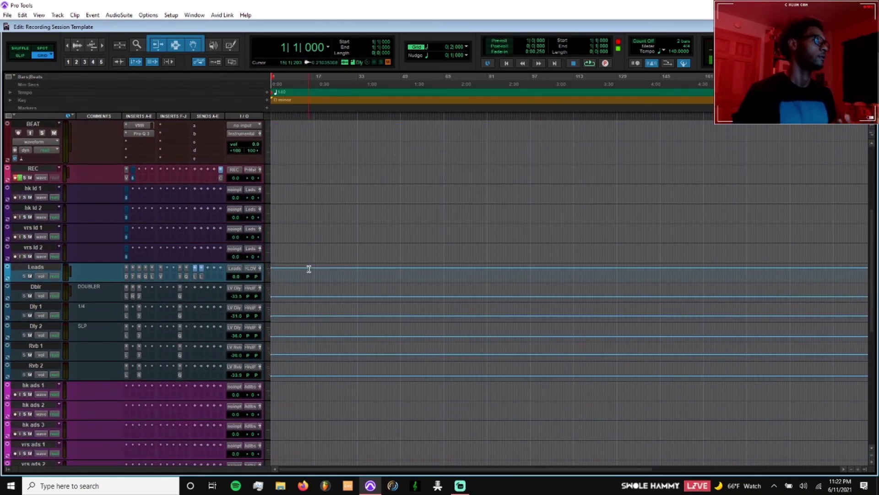
left_click(460, 485)
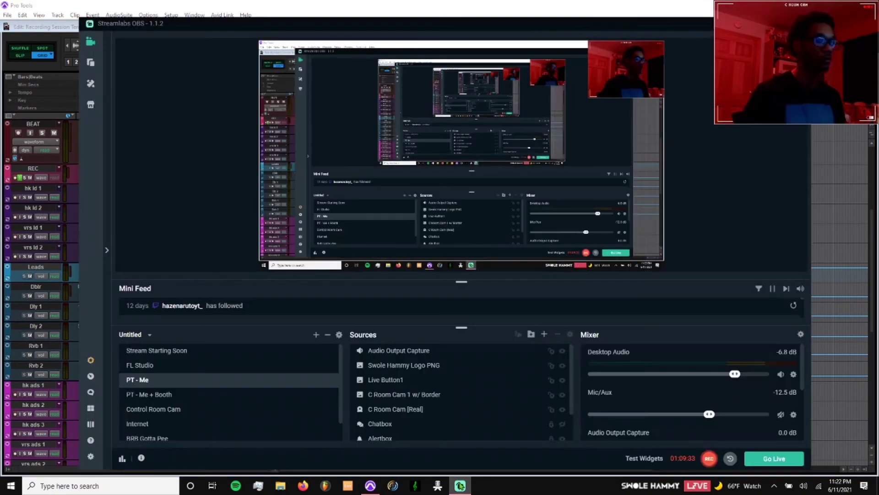
left_click(460, 486)
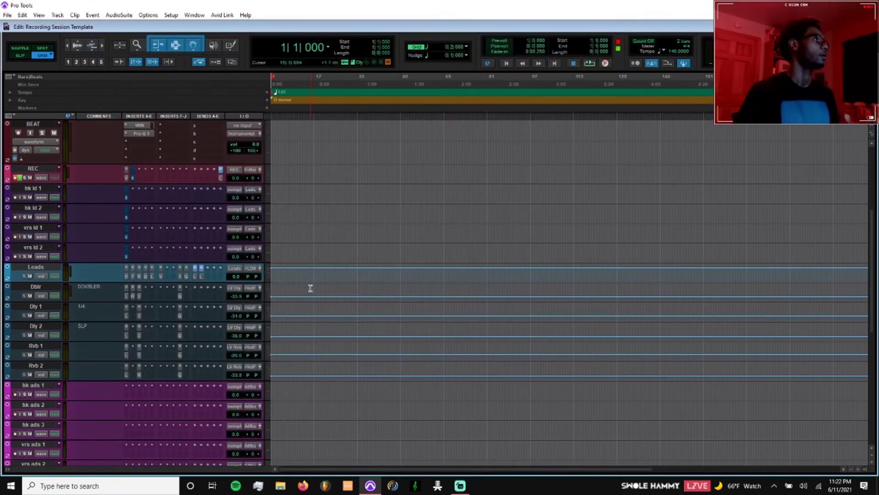
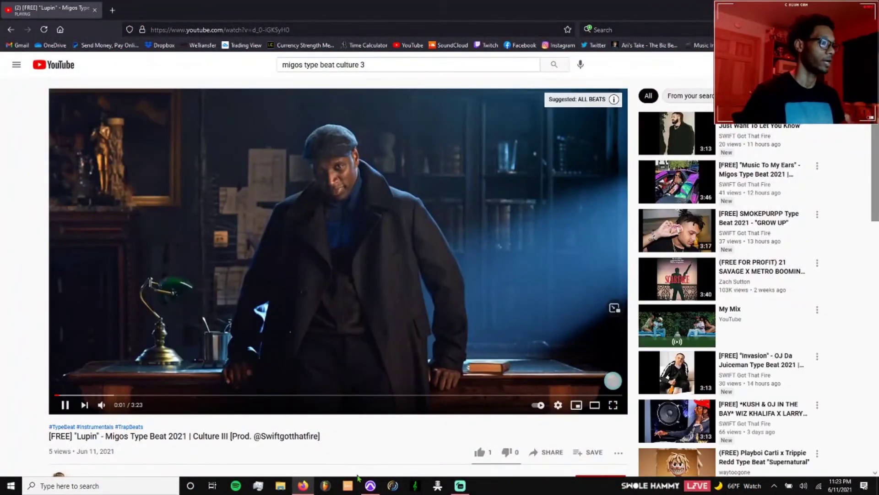
left_click(460, 486)
left_click(459, 485)
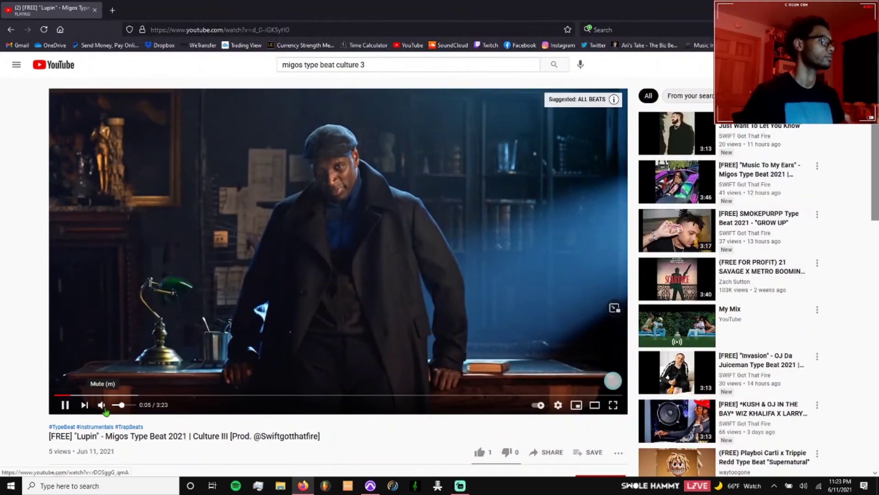
- Lower the volume of the "Lupin" type beat video on YouTube and pause its playback
left_click_drag(121, 408, 118, 410)
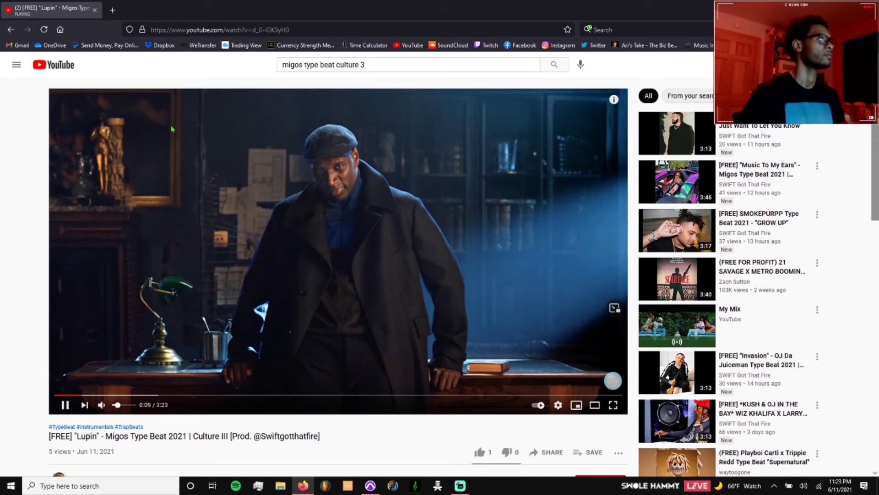
key("ctrl+l")
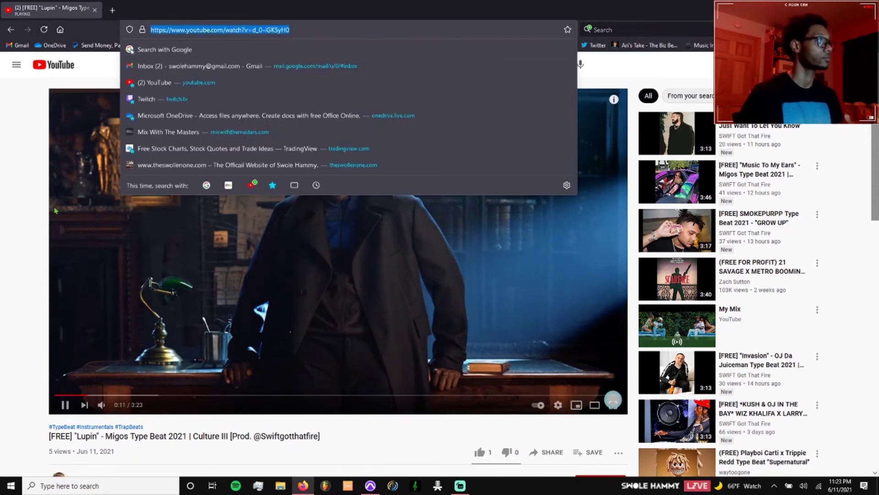
left_click(28, 232)
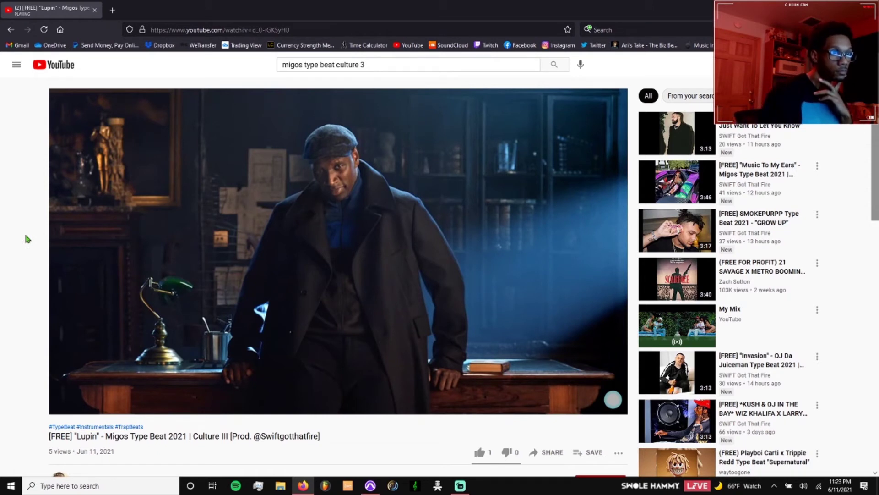
left_click(300, 247)
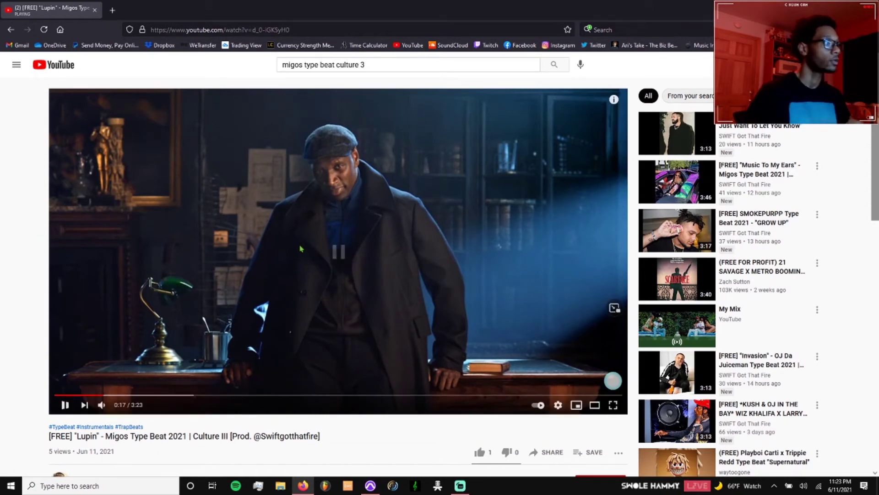
- Copy the "Lupin" beat video's URL, add it to MediaHuman YouTube to MP3, and start its download
left_click(300, 30)
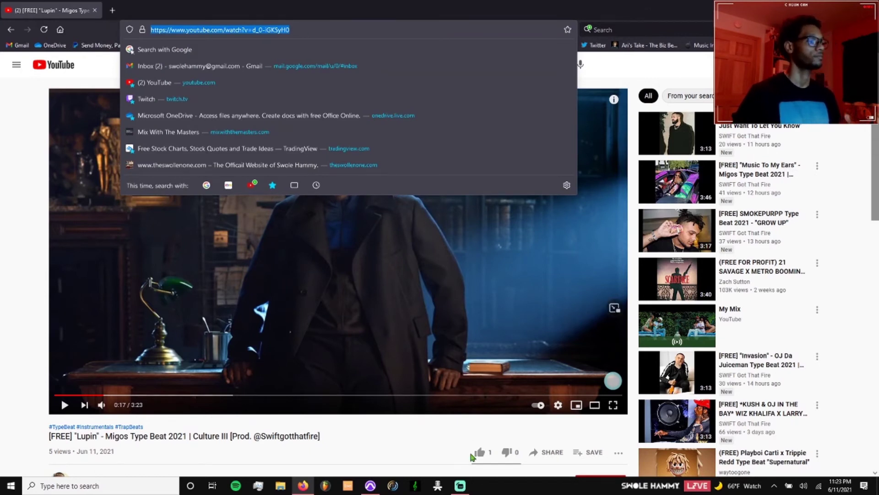
left_click(438, 486)
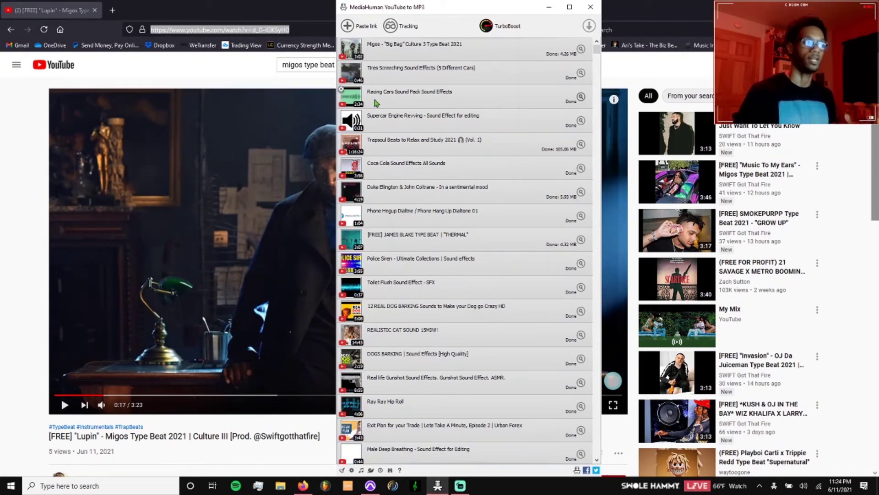
left_click(348, 26)
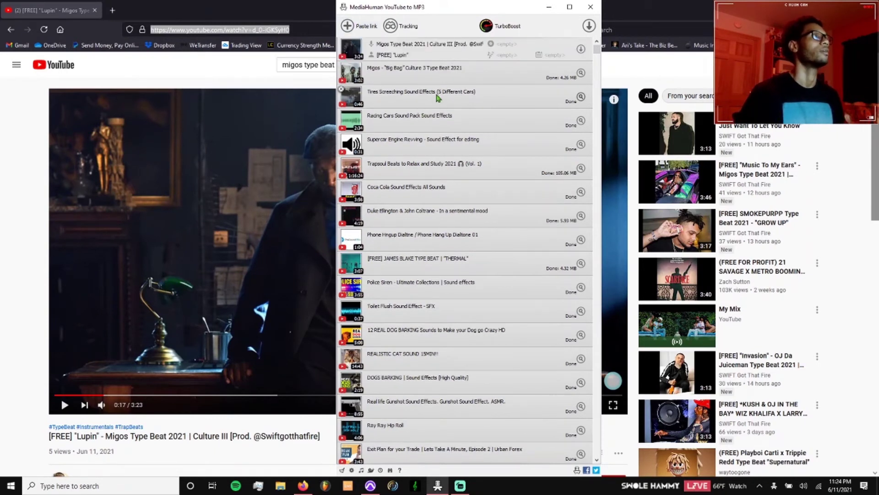
left_click(581, 49)
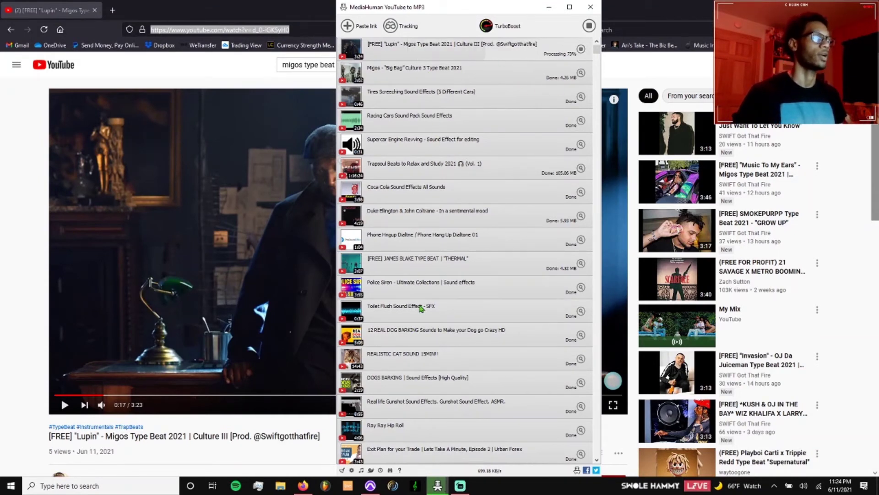
- Locate the downloaded "Lupin" MP3 in its folder, add it to KeyFinder, and run a batch key analysis on it
left_click(412, 489)
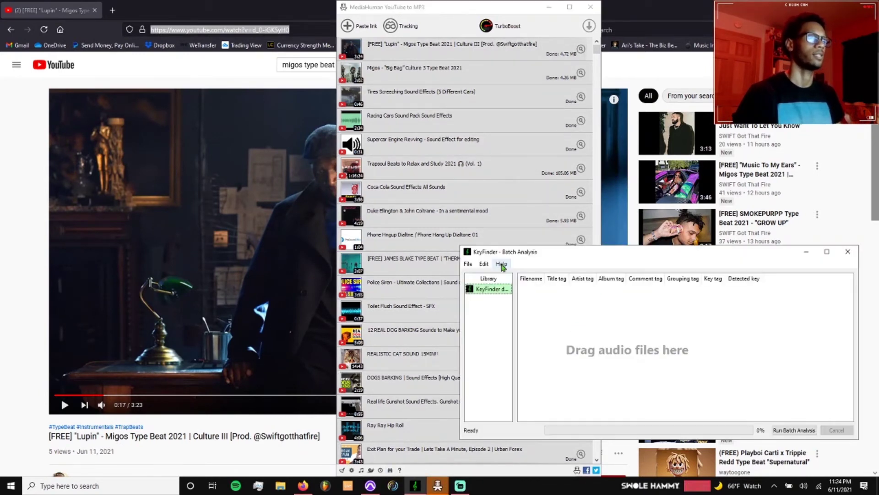
left_click(495, 246)
left_click_drag(542, 252, 518, 234)
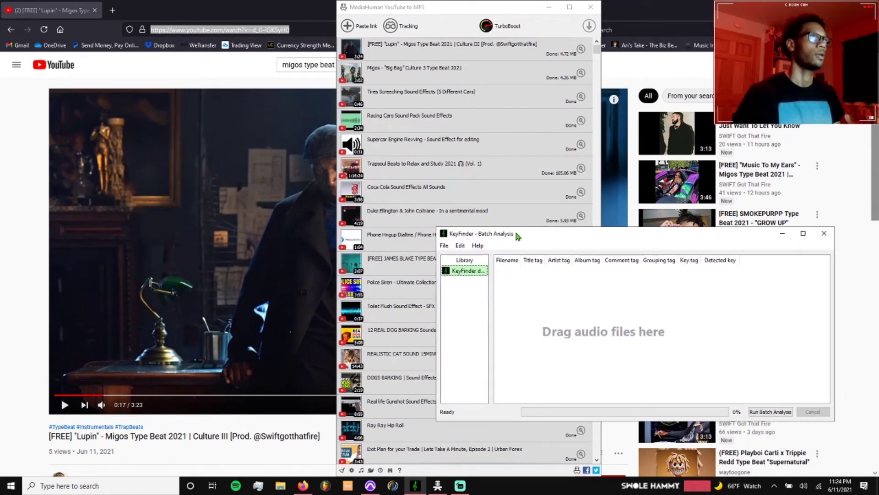
left_click(577, 53)
left_click(622, 231)
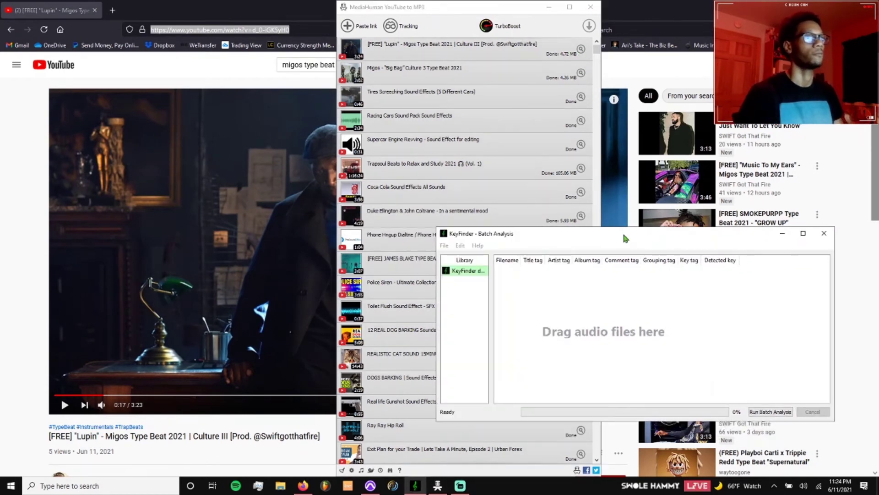
left_click_drag(617, 93, 259, 79)
left_click_drag(281, 154, 647, 313)
left_click(761, 411)
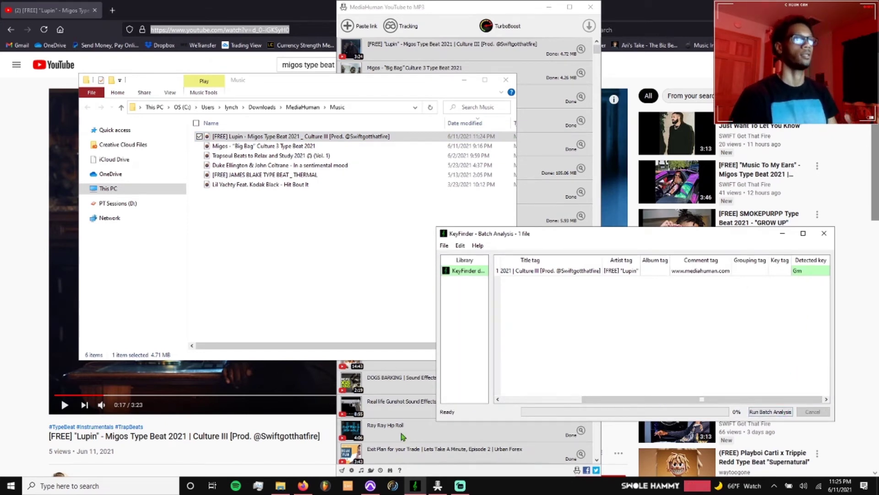
- Open Deckadance and load the "Lupin" MP3 from the Music folder into the lower second deck for tempo scanning
left_click(399, 488)
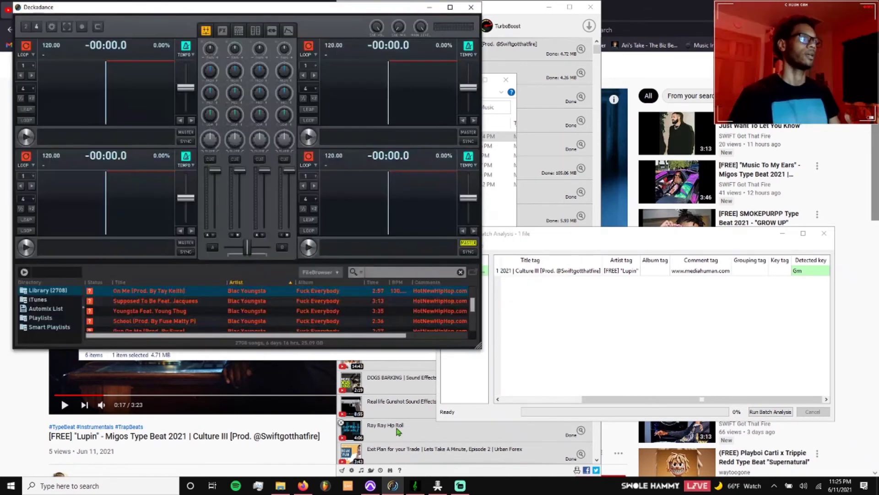
left_click(494, 213)
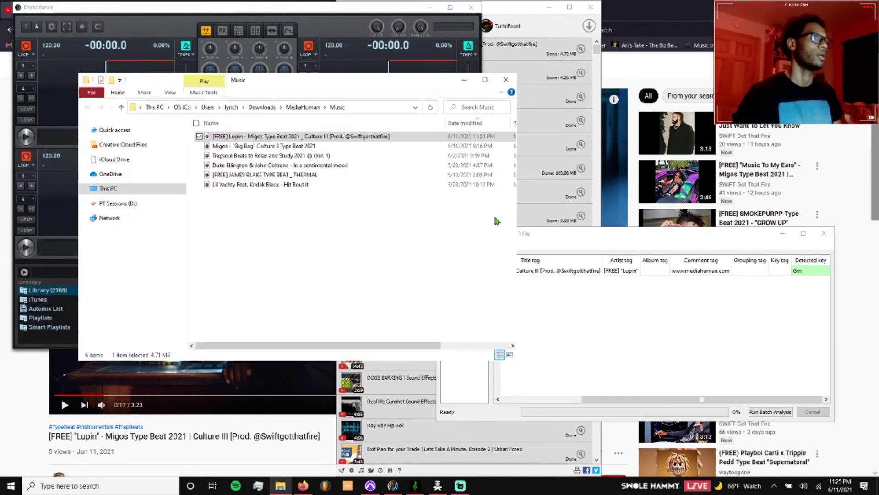
left_click_drag(441, 90, 801, 108)
left_click_drag(640, 155, 388, 191)
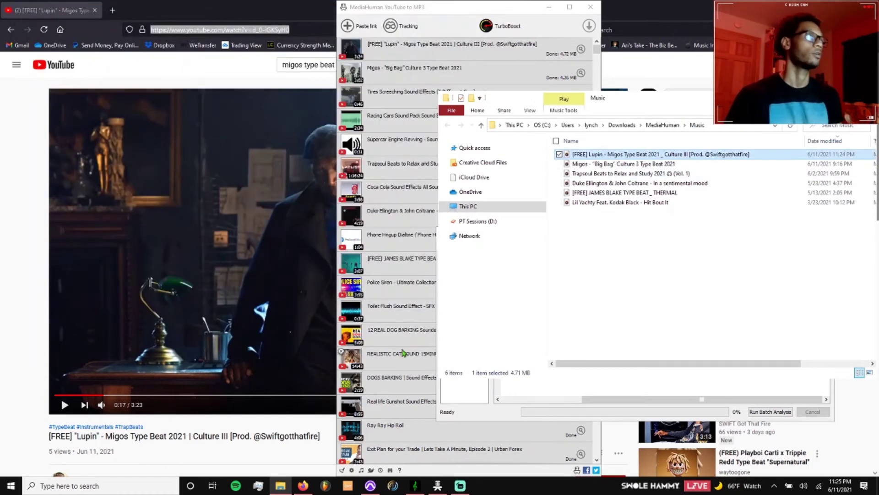
left_click(393, 486)
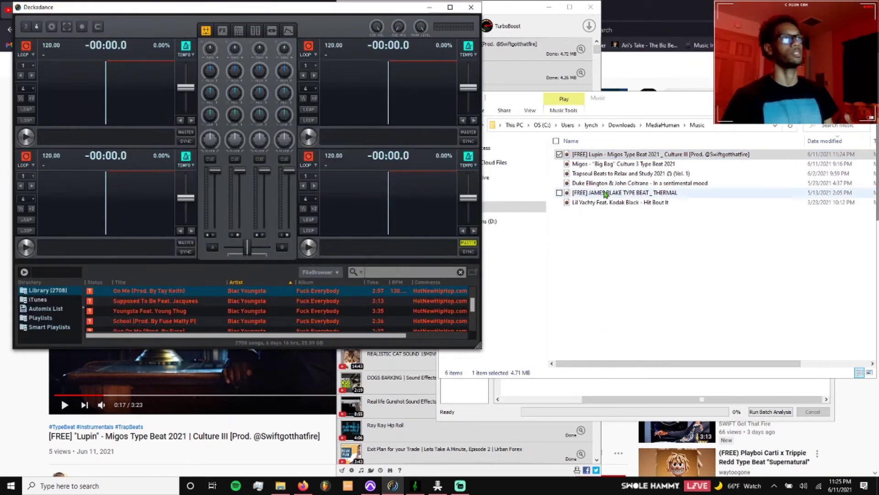
left_click_drag(609, 155, 425, 214)
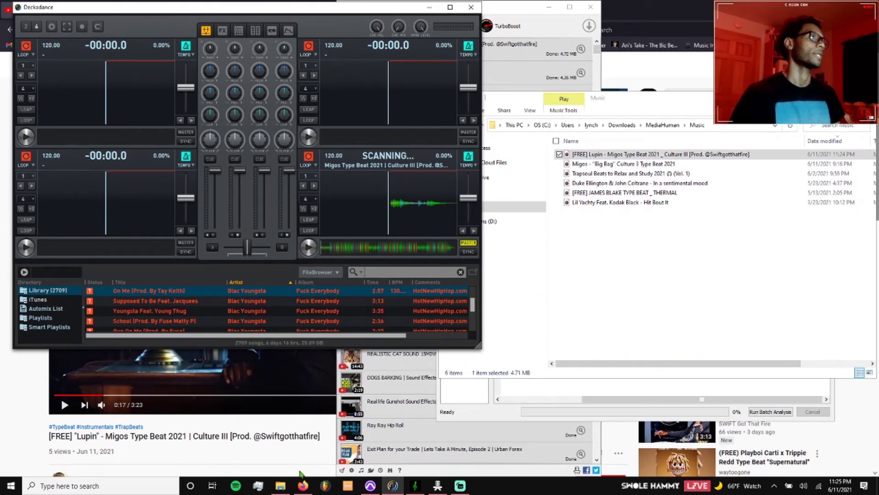
- Switch to the Pro Tools session and set its tempo to 132 BPM
left_click(370, 486)
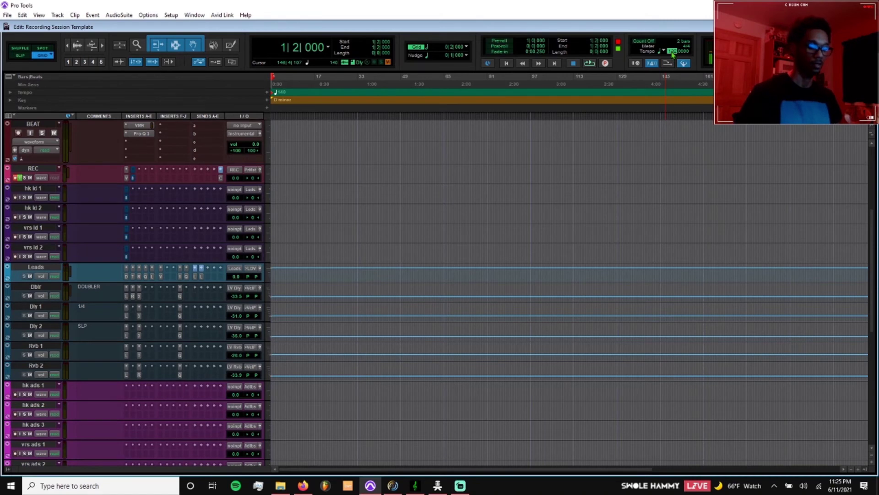
key("Return")
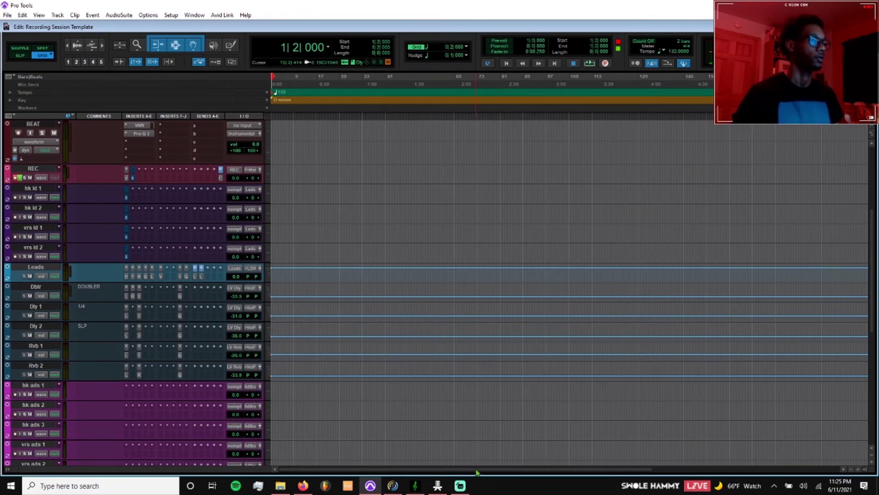
left_click(462, 486)
left_click(461, 486)
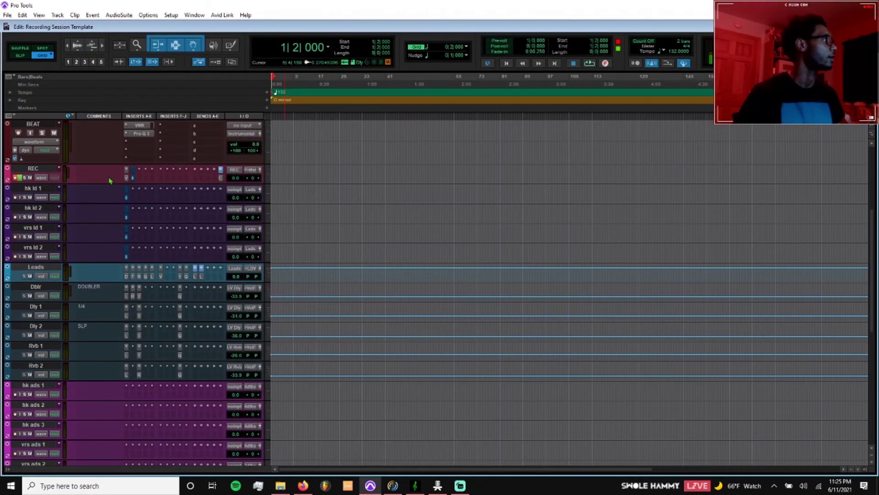
- Set the Auto-Tune 8 insert on the REC track to key G with the Minor scale and close its window
left_click(133, 178)
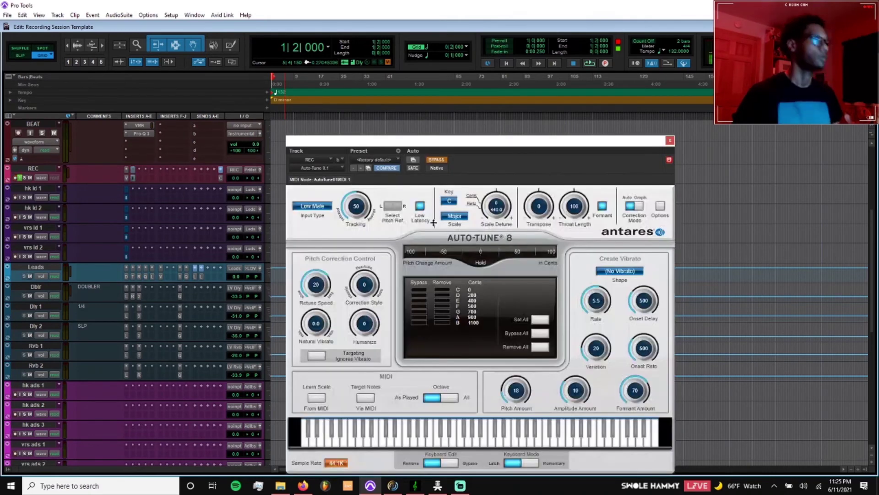
left_click(450, 202)
left_click(467, 274)
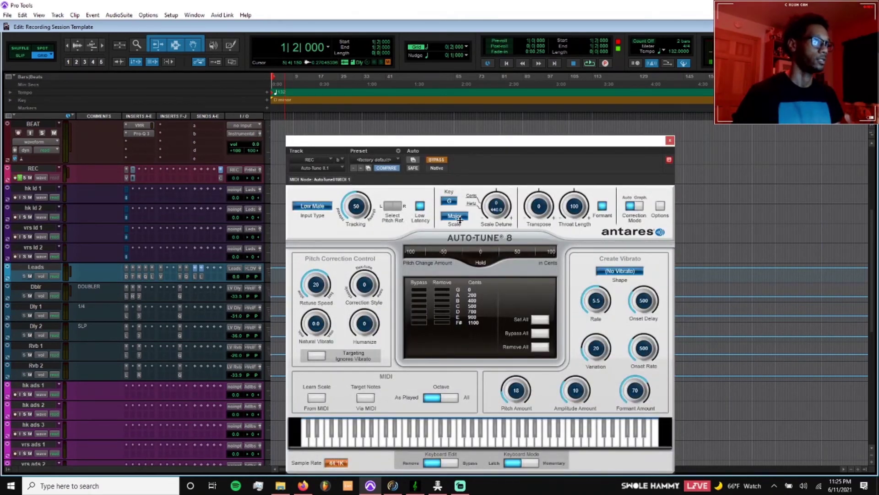
left_click(460, 218)
left_click(474, 198)
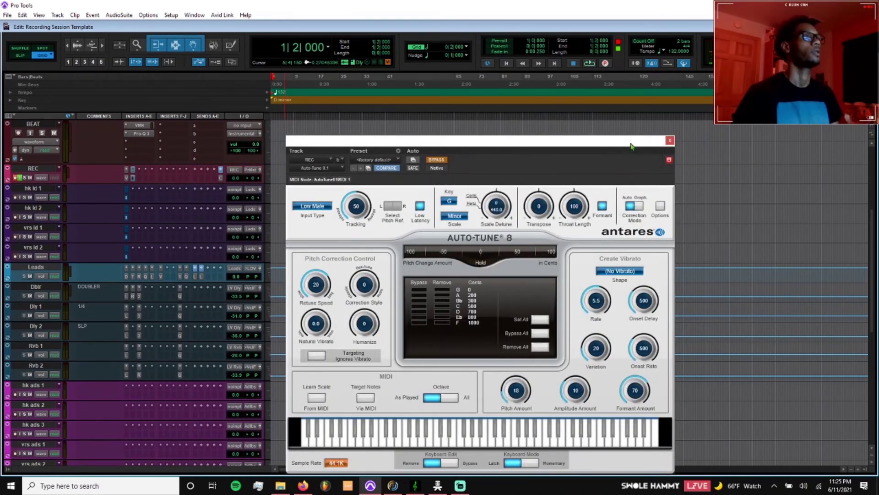
left_click(670, 141)
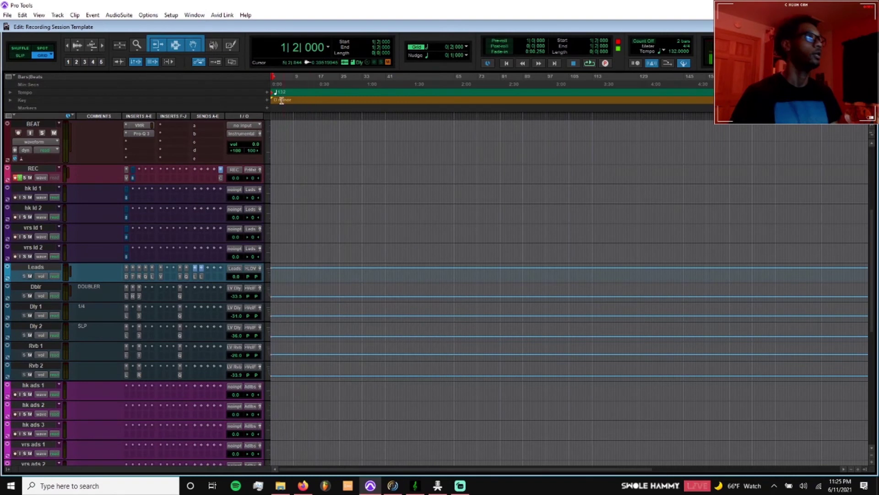
- Try displaying the Meter ruler among the timeline rulers and hide it again
right_click(243, 104)
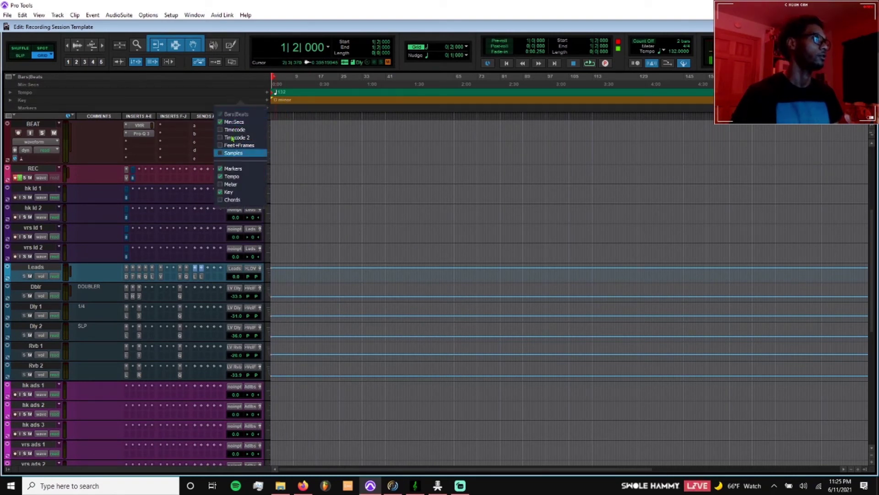
left_click(232, 184)
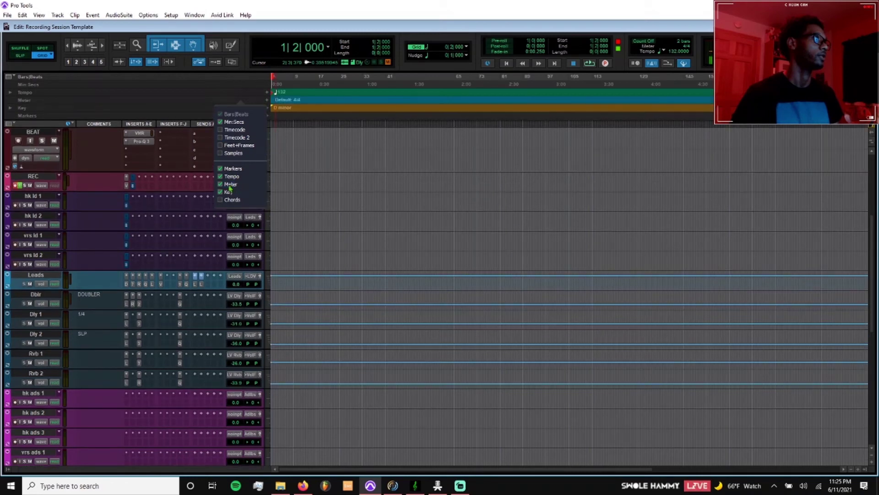
left_click(223, 185)
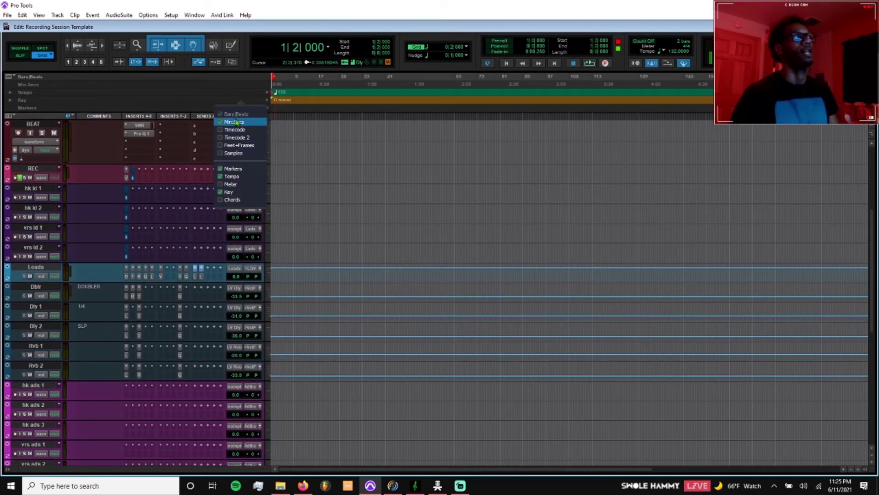
left_click(251, 101)
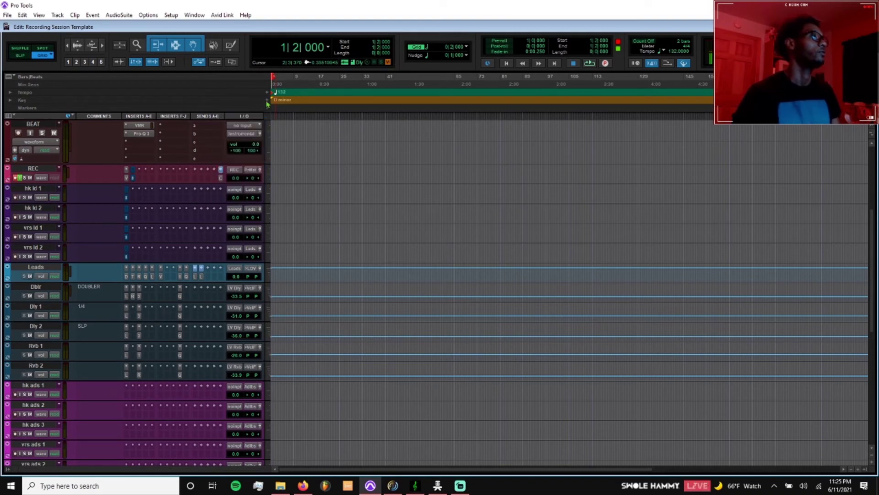
- Change the session's key signature to G minor and enter "Gm" in the BEAT track's comments
left_click(267, 101)
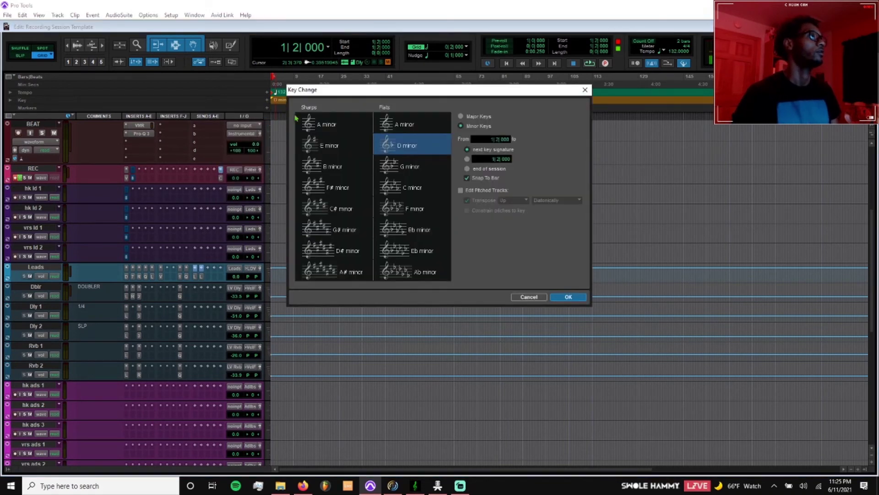
left_click(405, 168)
left_click(569, 297)
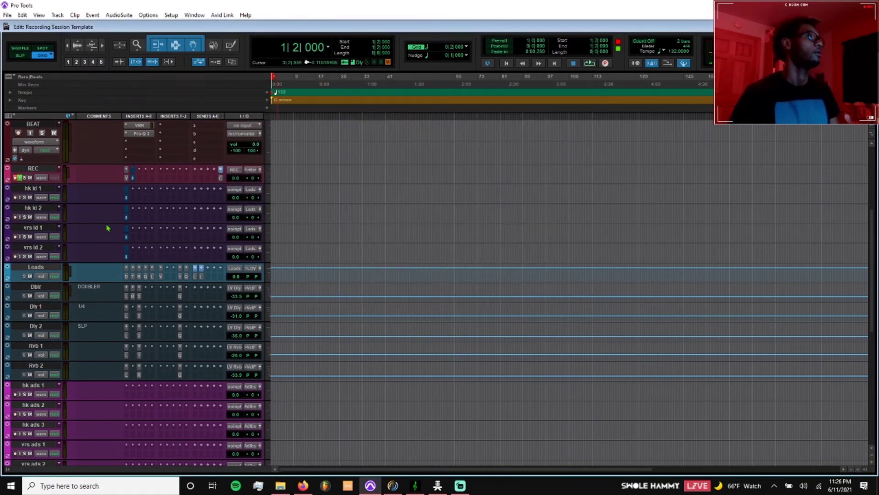
left_click(104, 159)
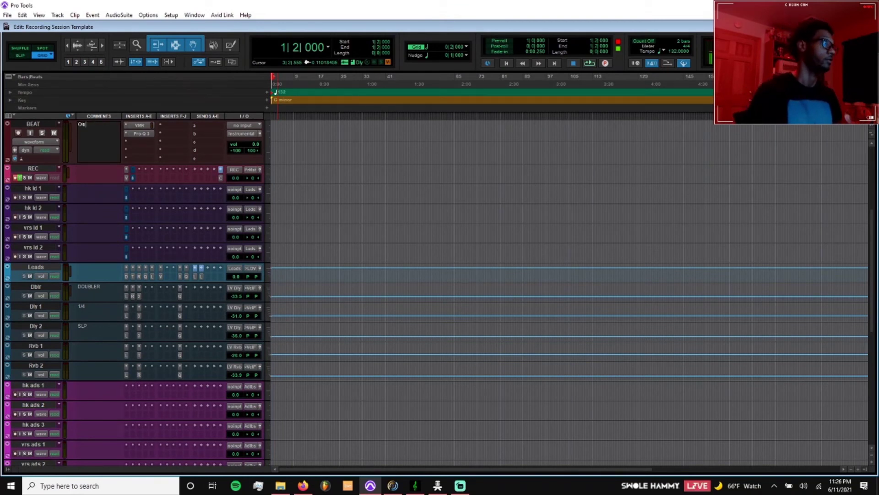
key("Return")
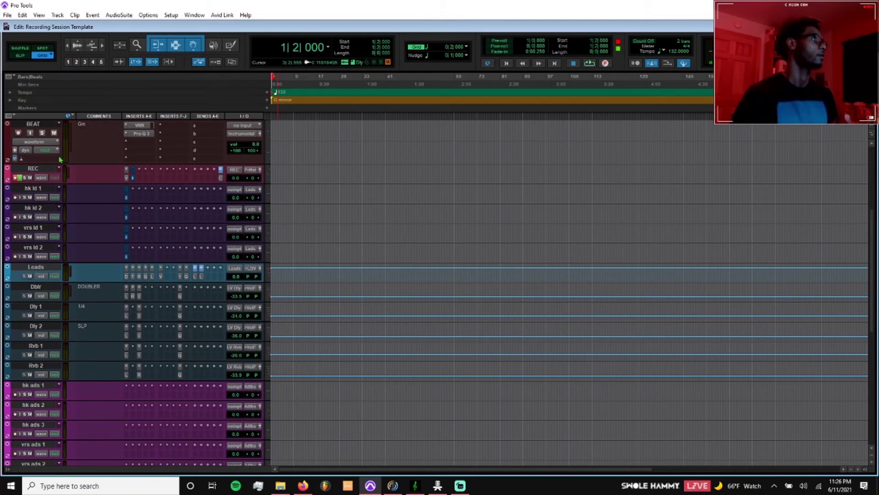
- Check the Auto-Tune 8 key and scale on the REC track and look through the Edit window toolbar's display options
left_click(133, 178)
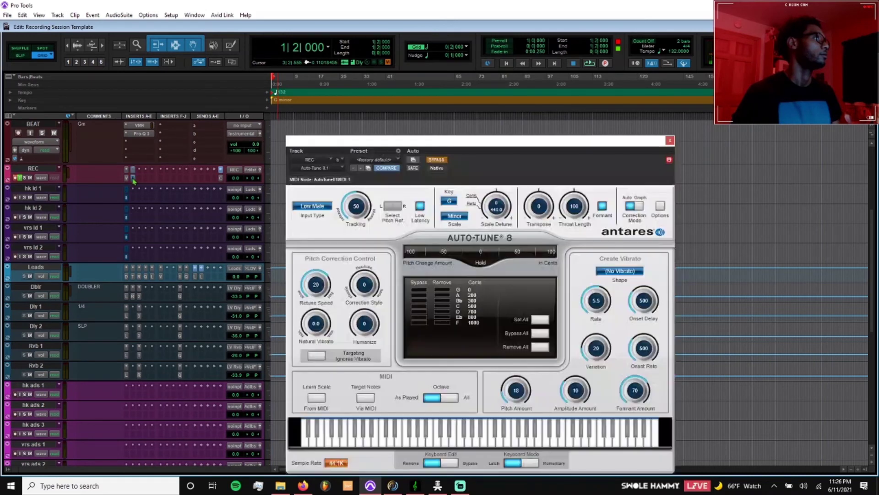
left_click(133, 178)
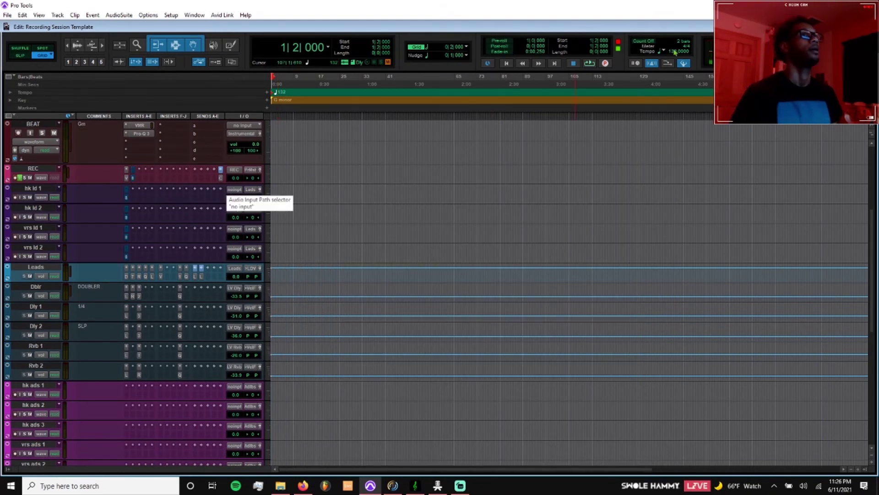
left_click(724, 52)
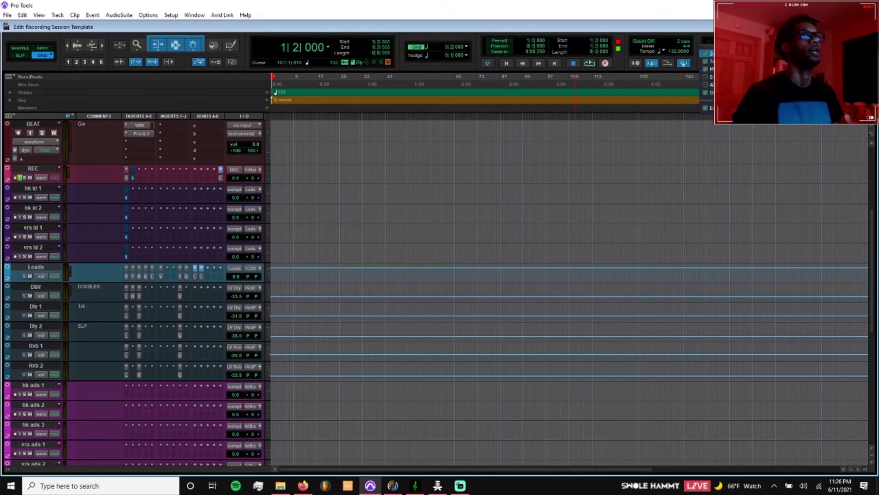
right_click(616, 68)
right_click(484, 51)
right_click(468, 42)
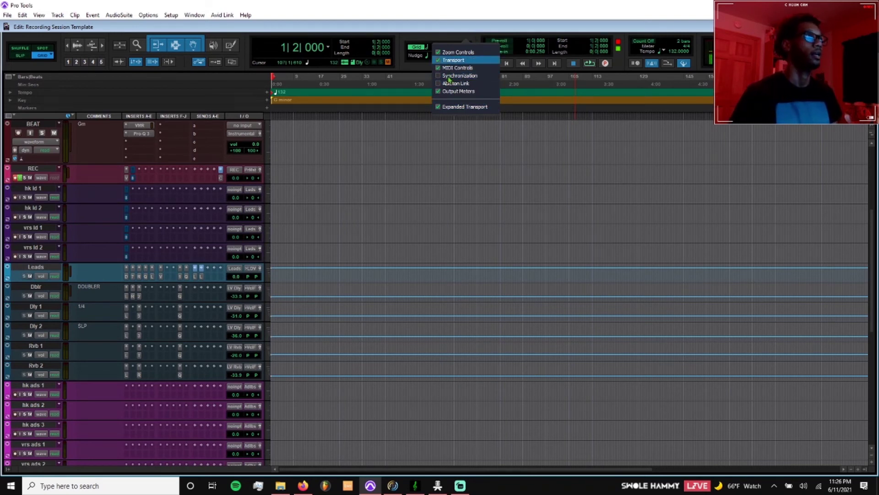
left_click(461, 32)
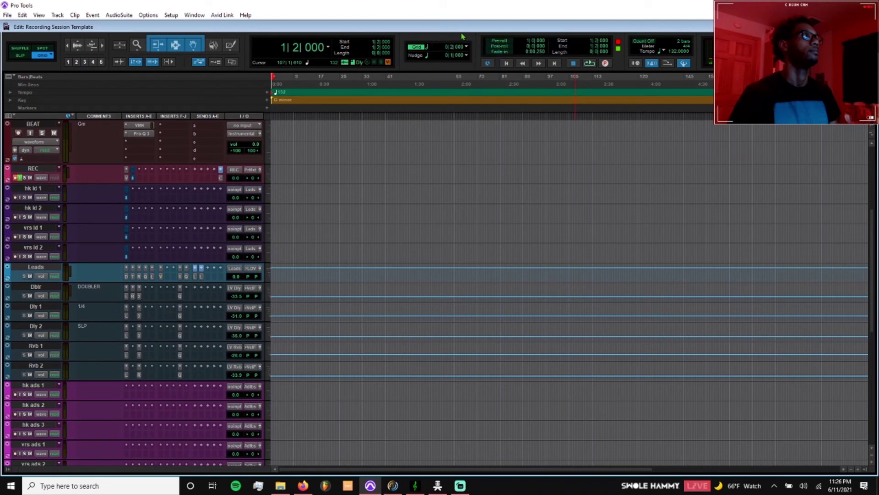
- Show the Clips list beside the tracks in the Edit window
key("t")
key("F4")
key("F4")
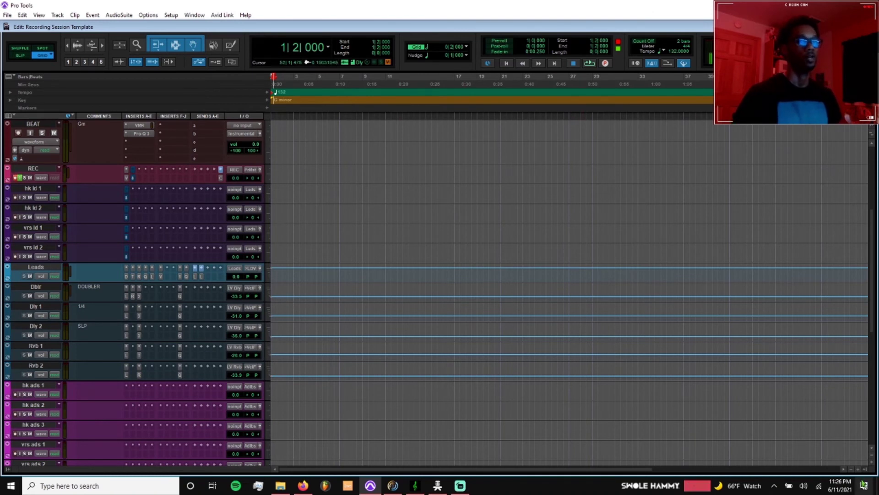
left_click(864, 469)
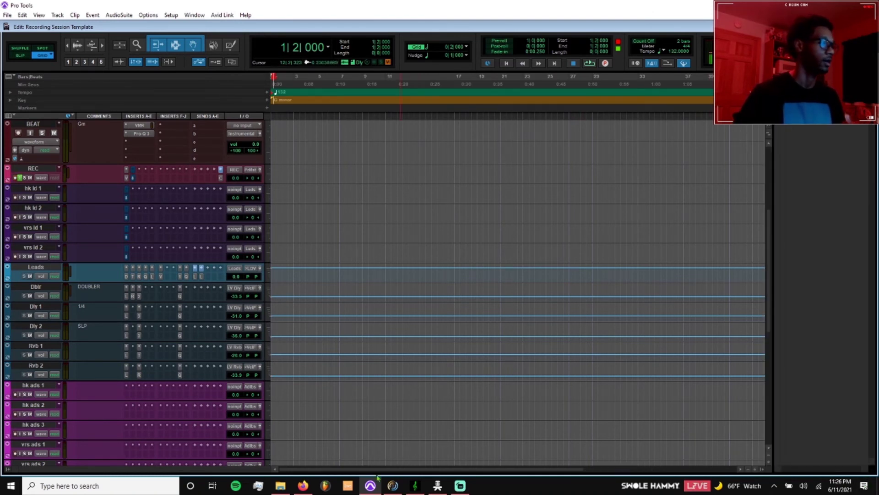
- Bring up Import Audio and delete the old Migos and REC files from the Audio Files folder it shows
mouse_move(280, 489)
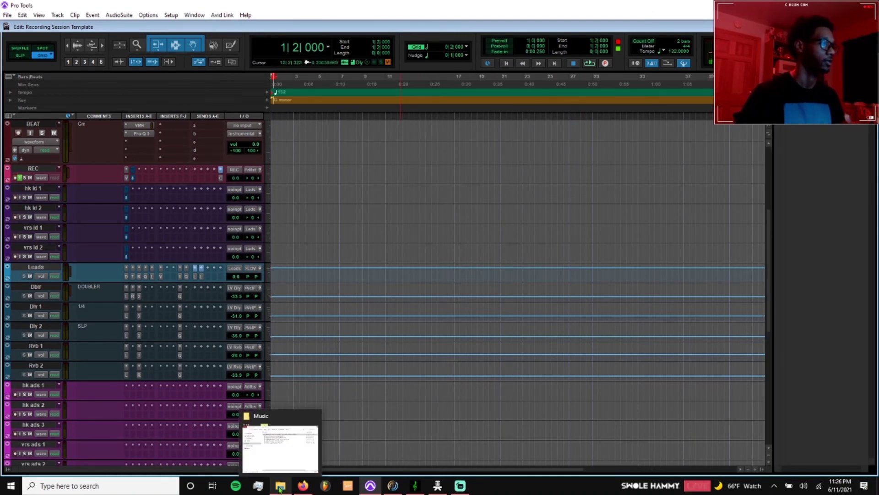
left_click(305, 189)
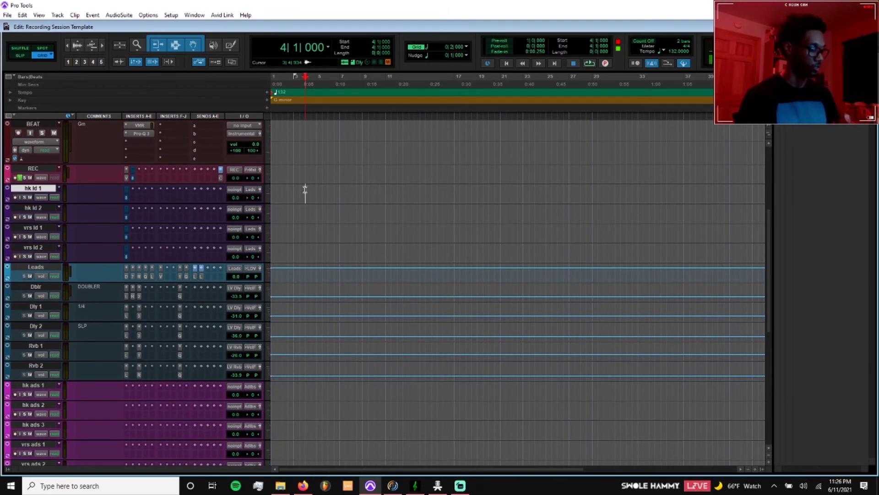
key("ctrl+shift+i")
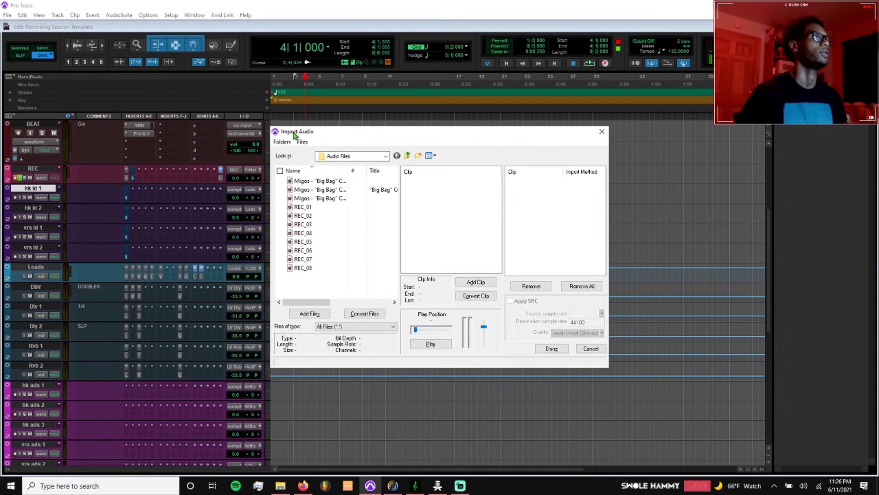
left_click(323, 181)
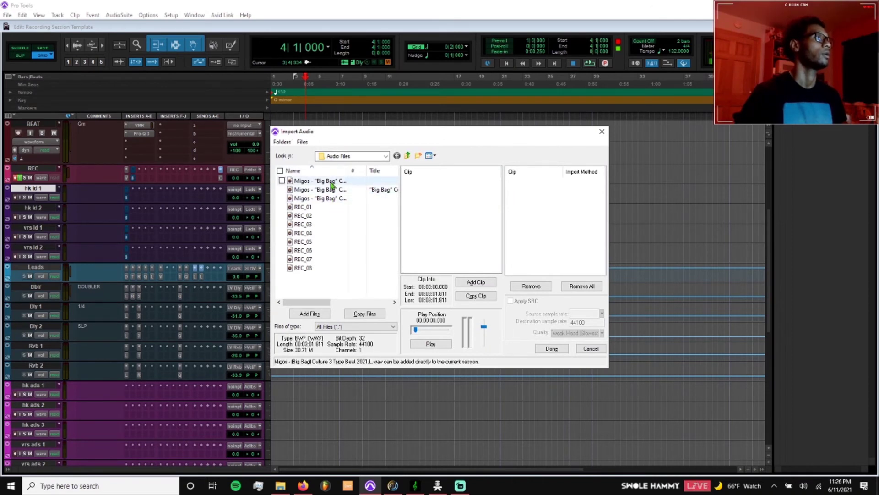
left_click(314, 270, "shift")
key("Delete")
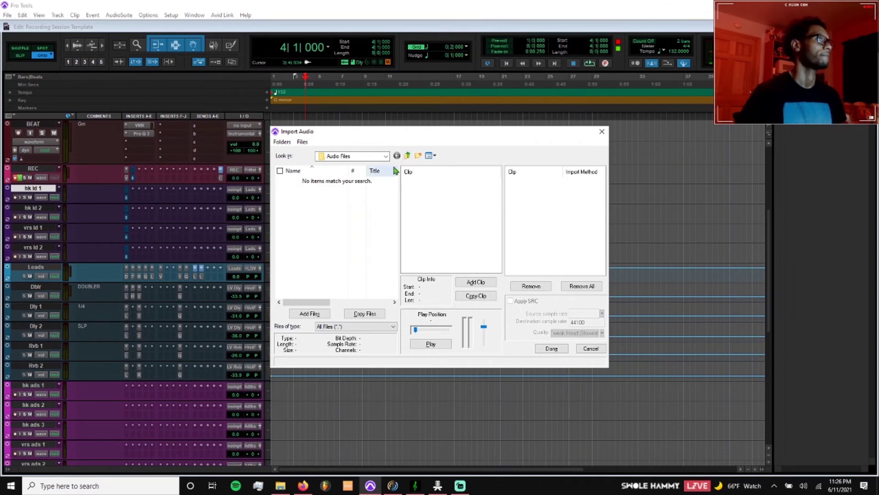
- Browse Import Audio to the PT Sessions (D:) drive and into Pro Tools Sessions - LA, TEMPLATES, Recording Session Template, Audio Files
left_click(408, 157)
left_click(407, 157)
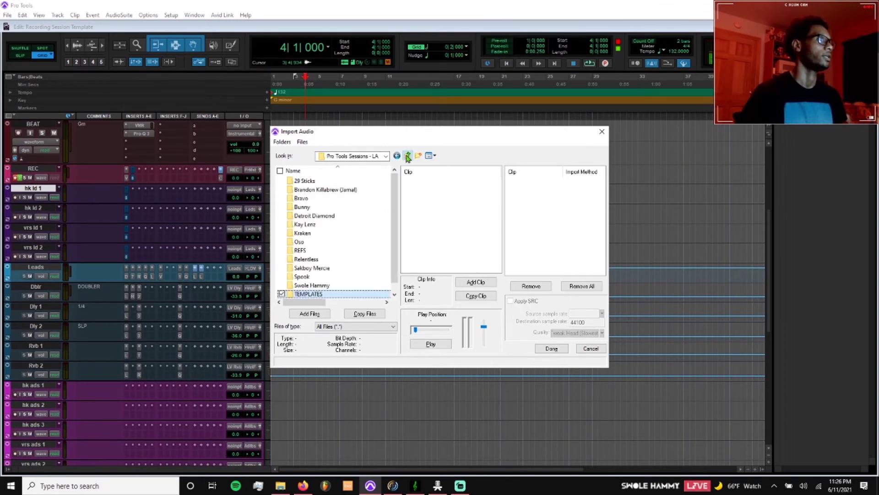
left_click(408, 157)
left_click(407, 157)
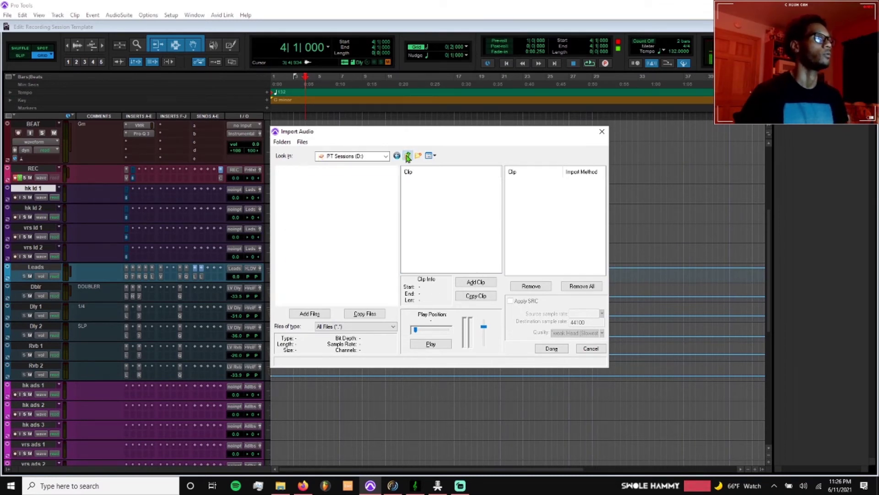
scroll(332, 249, "down", 1)
scroll(331, 246, "down", 2)
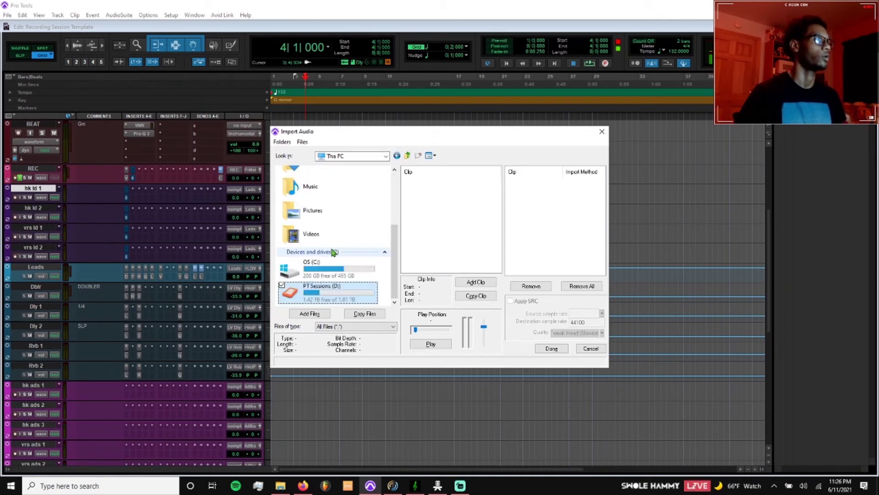
double_click(320, 293)
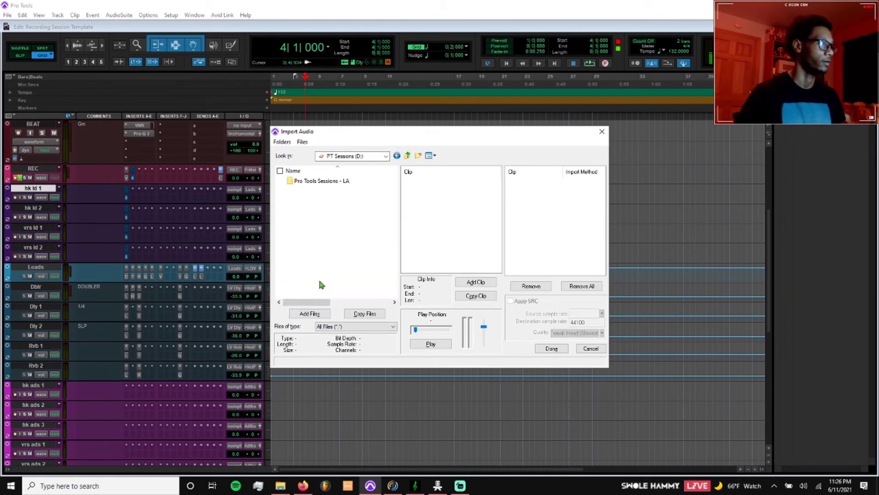
double_click(325, 183)
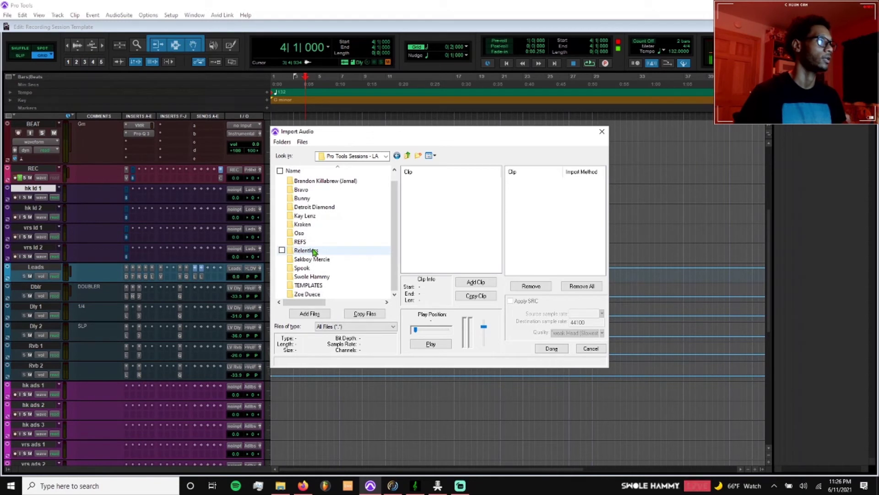
double_click(311, 285)
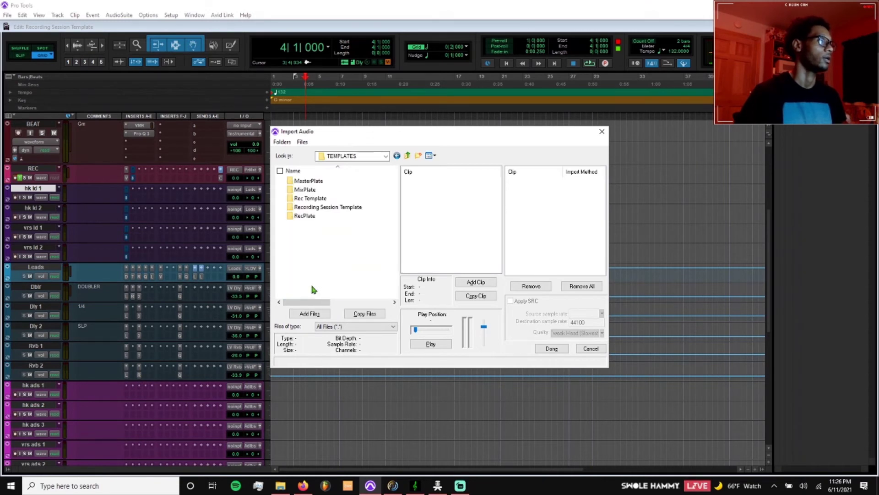
double_click(318, 207)
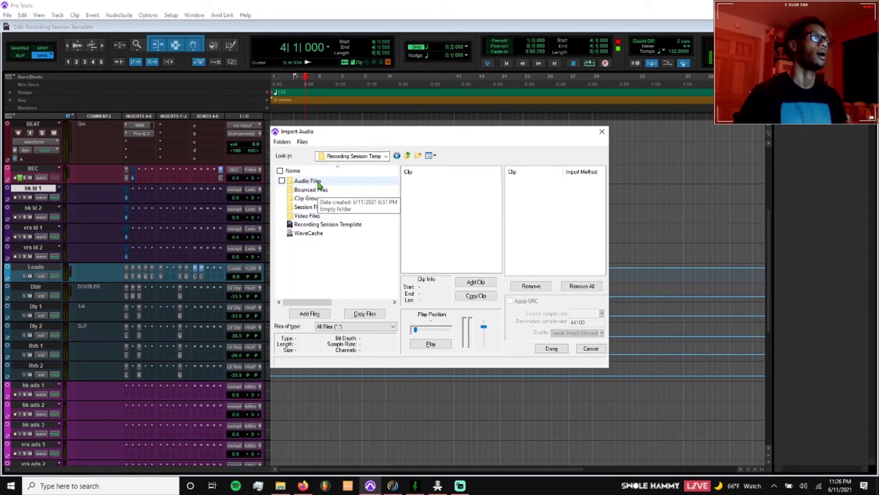
double_click(320, 183)
- Copy the "[FREE] Lupin - Migos Type Beat 2021" file from the Music folder into the session's Audio Files folder
mouse_move(280, 485)
left_click(302, 440)
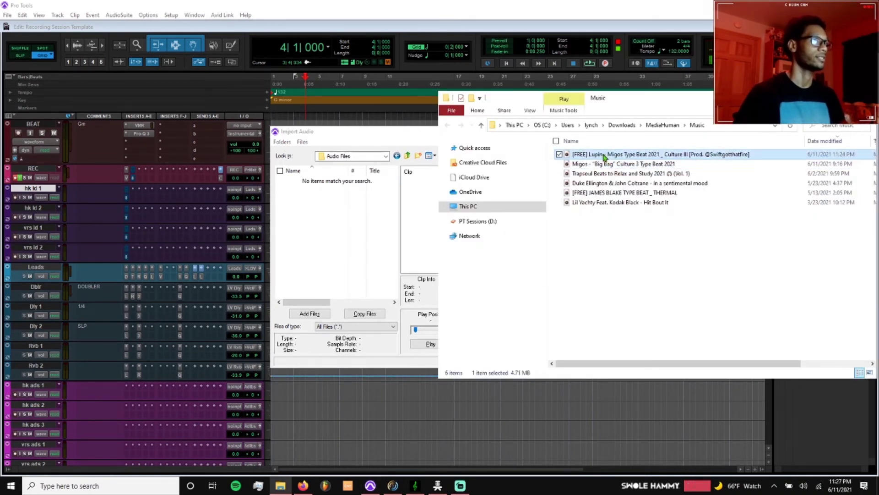
left_click(346, 216)
key("ctrl+v")
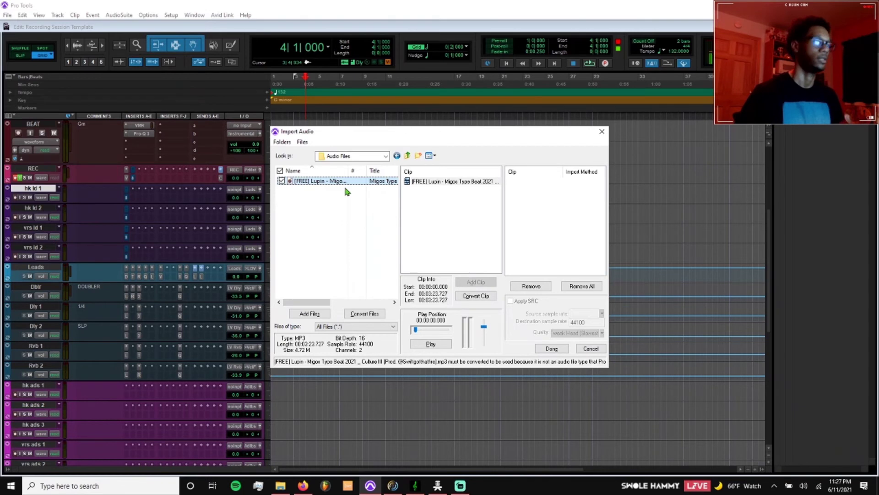
- Import the Lupin beat using the current Audio Files folder as destination and send it to the Clip List
key("Return")
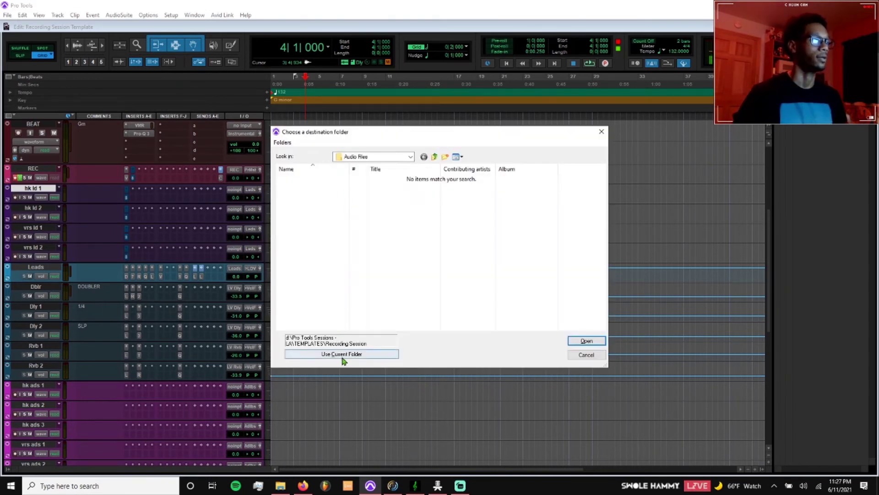
left_click(344, 354)
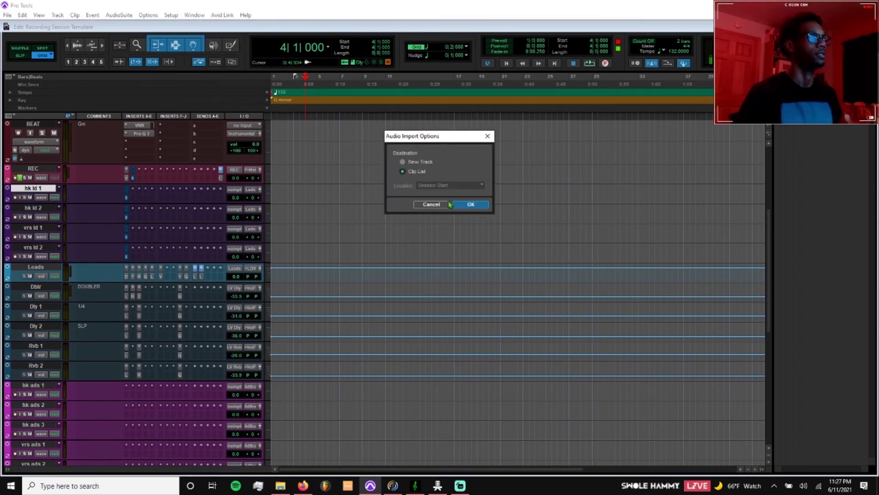
left_click(482, 205)
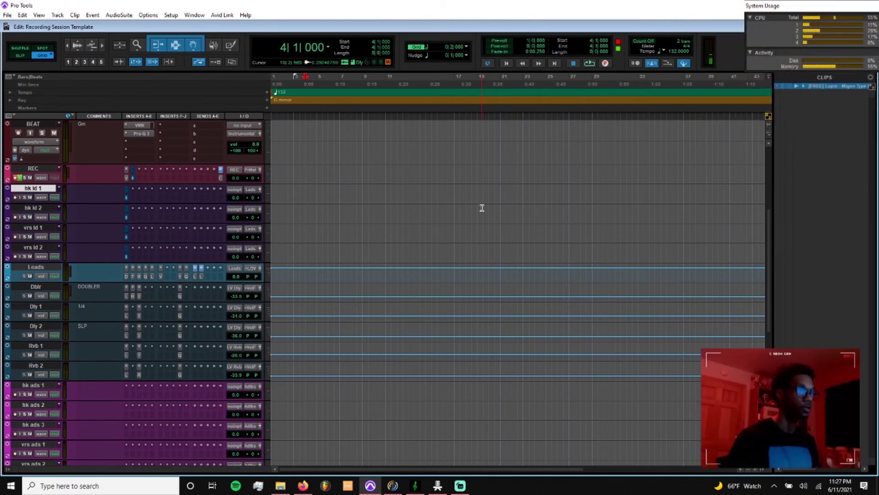
- Place the Lupin beat clip from the Clips list at the start of the BEAT track, and undo any extra placement
left_click(461, 485)
left_click(461, 485)
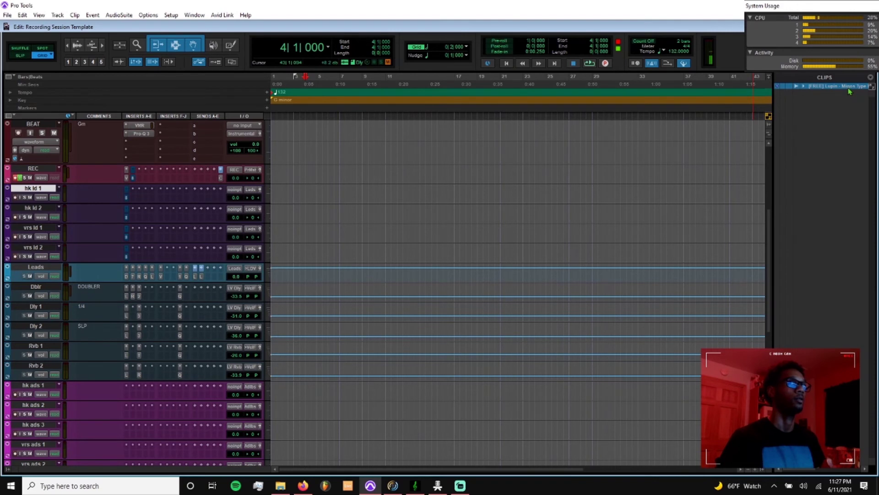
left_click_drag(780, 112, 247, 164)
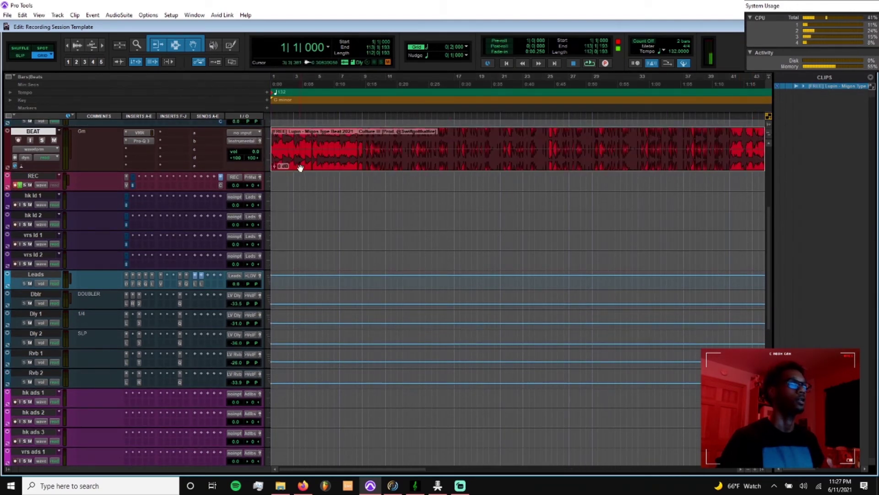
left_click_drag(812, 89, 565, 194)
key("ctrl+z")
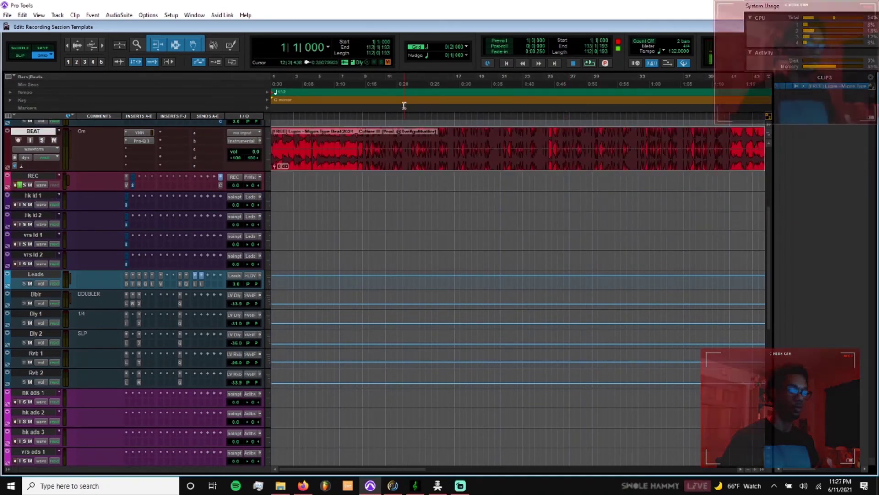
left_click(468, 486)
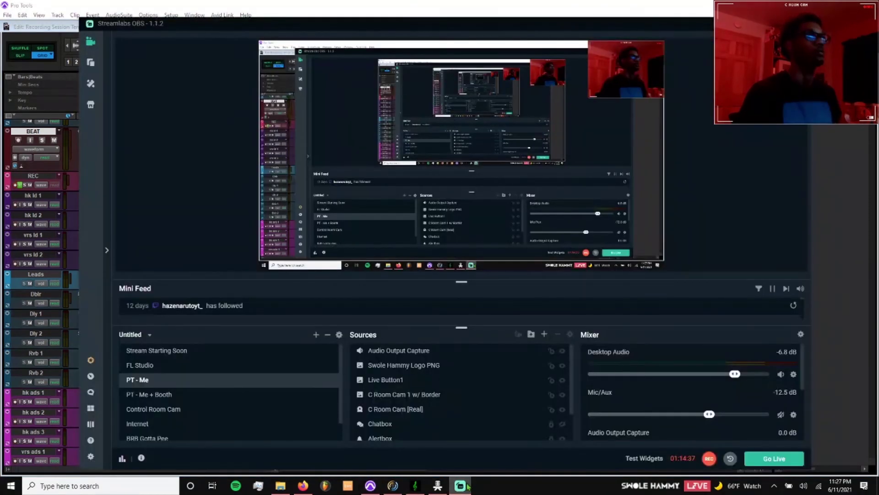
left_click(467, 485)
- Examine where the beat's kick falls against the bar 9 grid line on the BEAT track
scroll(339, 165, "down", 1)
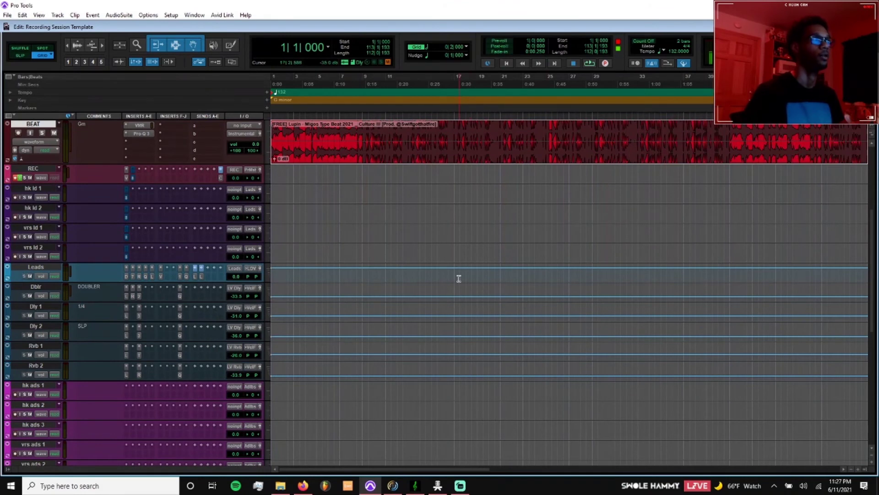
left_click(371, 133)
key("t")
key("t")
key("t")
key("t")
key("t")
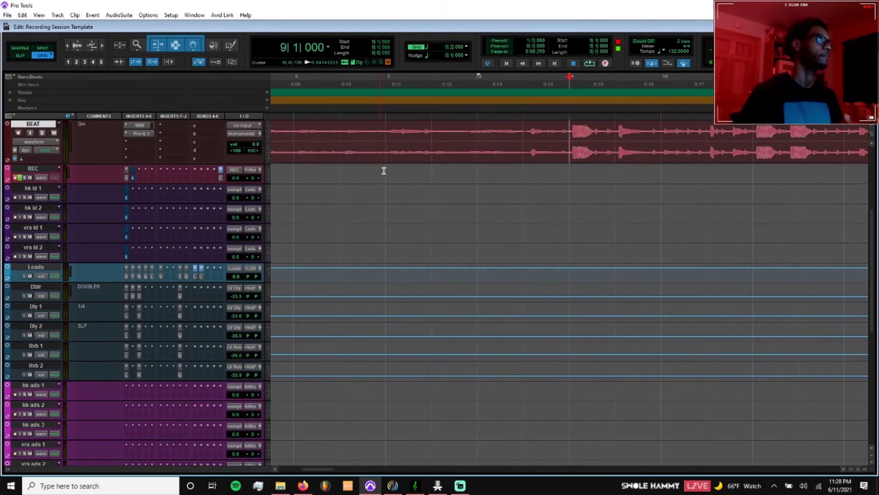
left_click(621, 151)
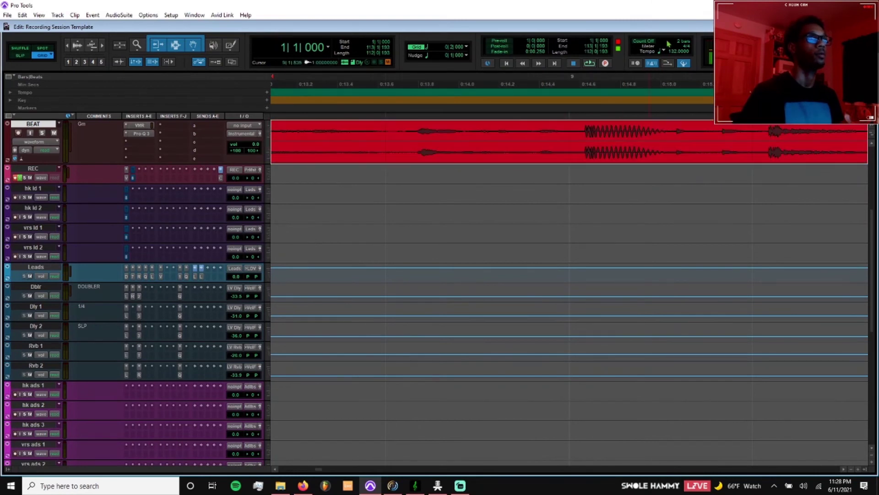
left_click(570, 134)
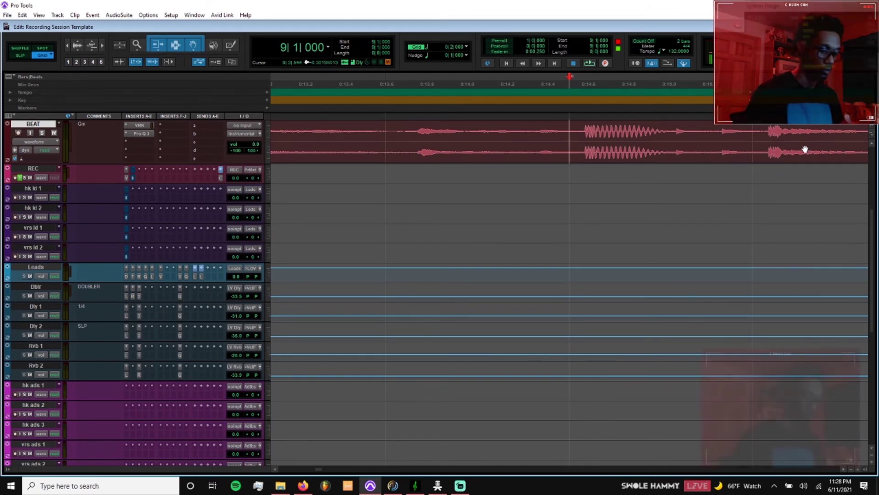
left_click(460, 485)
left_click(460, 485)
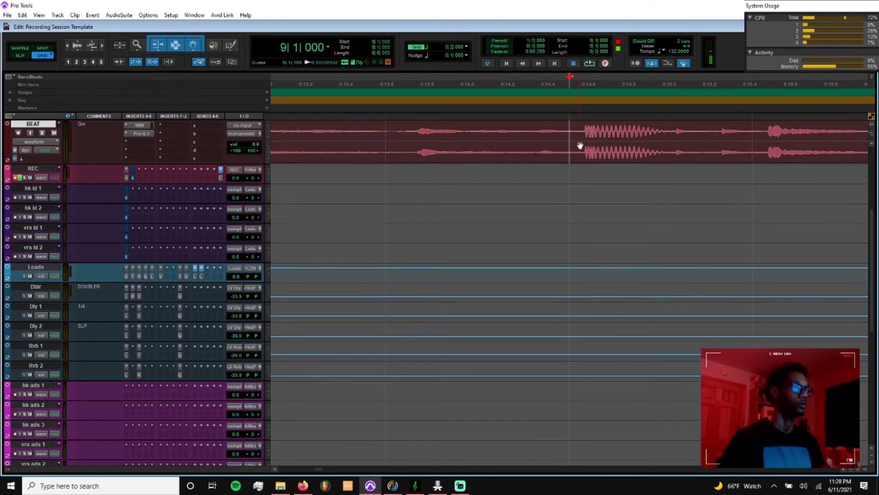
- Inspect the BEAT waveform enlarged around bar 9 and compare the grid positions 8|3 and 9|1
key("e")
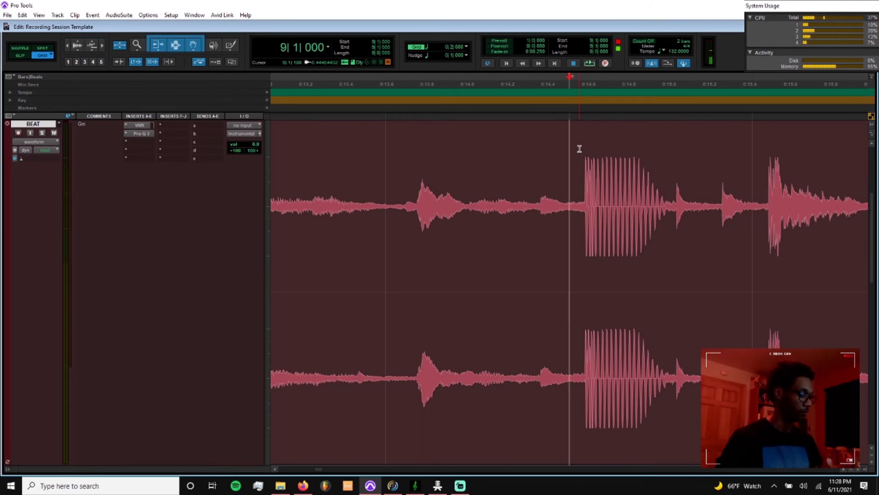
key("e")
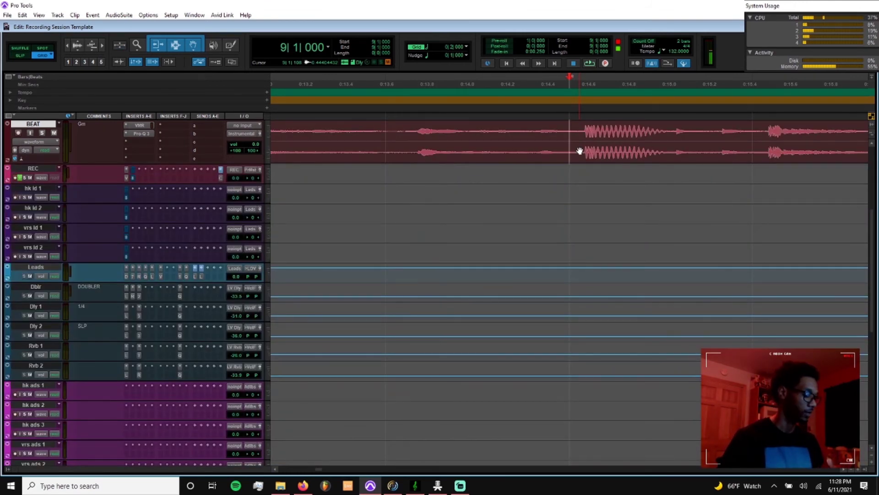
left_click(401, 131)
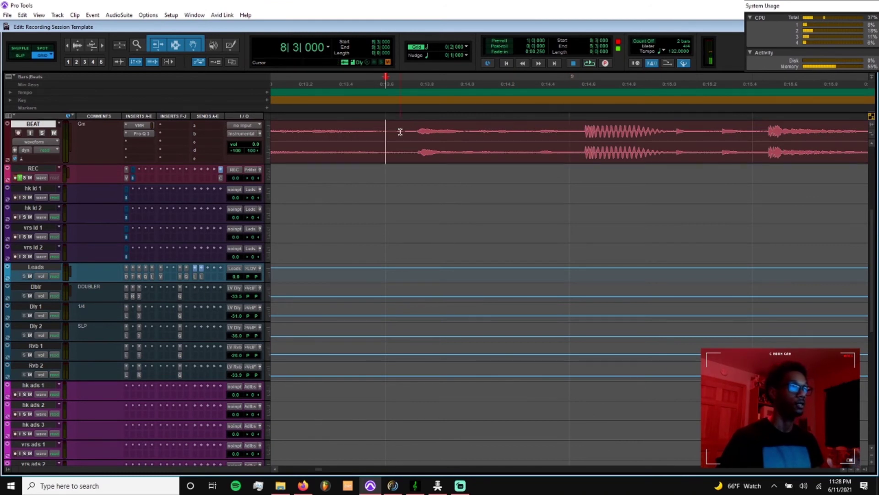
left_click(566, 134)
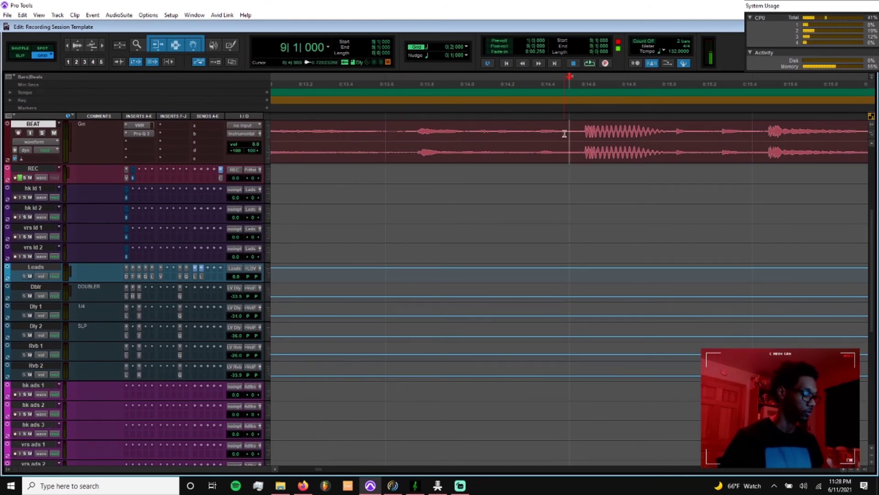
- Select the kick from bar 9 on the BEAT track, try pasting at 8|3, and undo the paste
left_click_drag(570, 136, 682, 138)
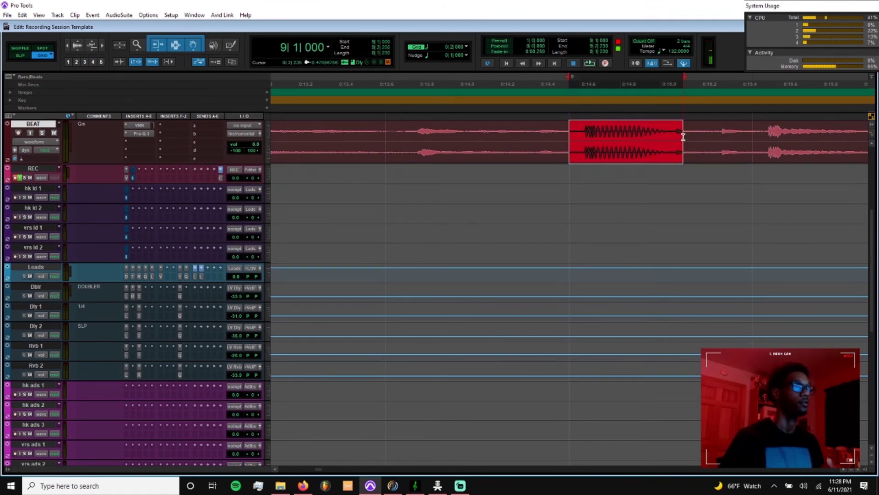
left_click(388, 131)
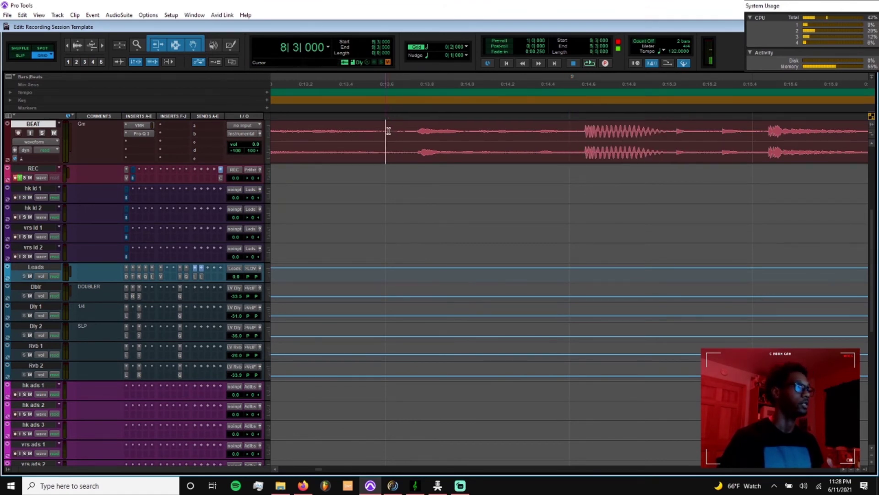
key("ctrl+v")
key("ctrl+z")
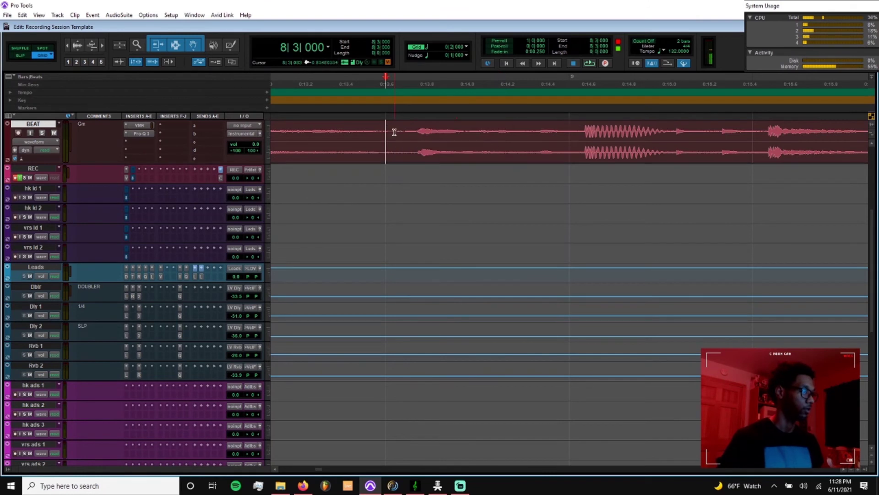
- Place the cursor at 9|1|000 on the BEAT track and compare the kick's start with that grid line
left_click(568, 136)
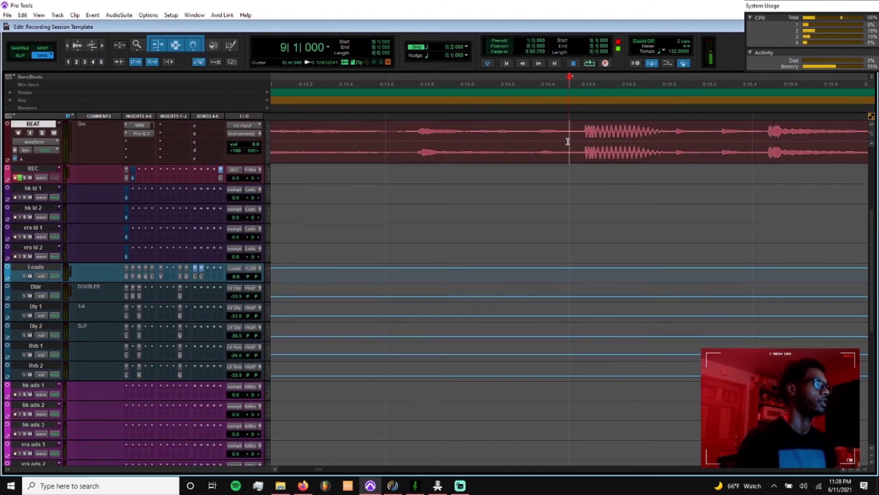
key("e")
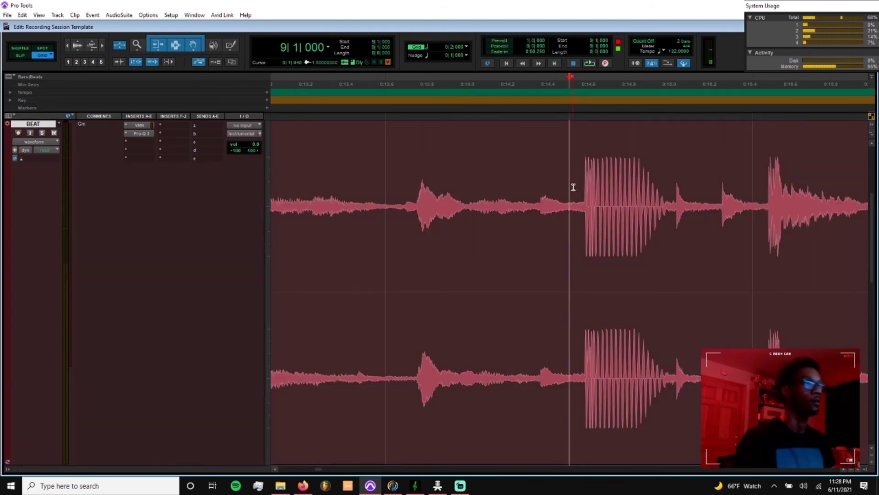
scroll(574, 196, "up", 4)
scroll(574, 195, "down", 2)
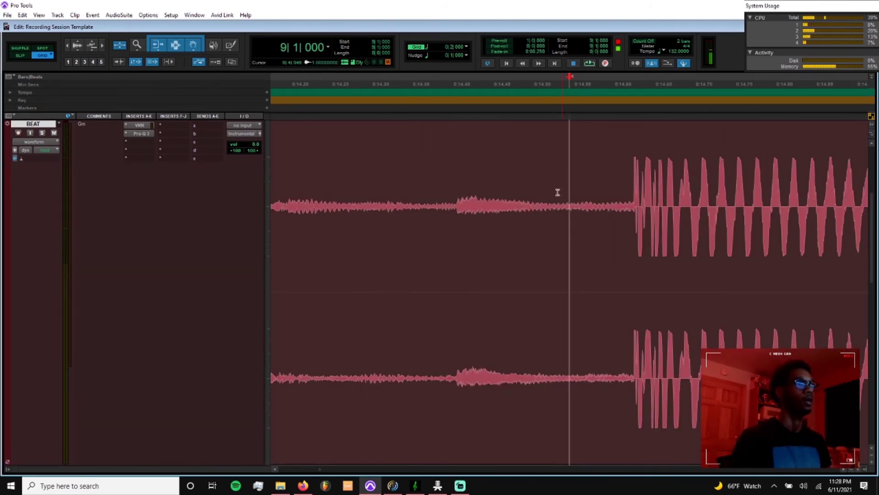
scroll(538, 193, "right", 1)
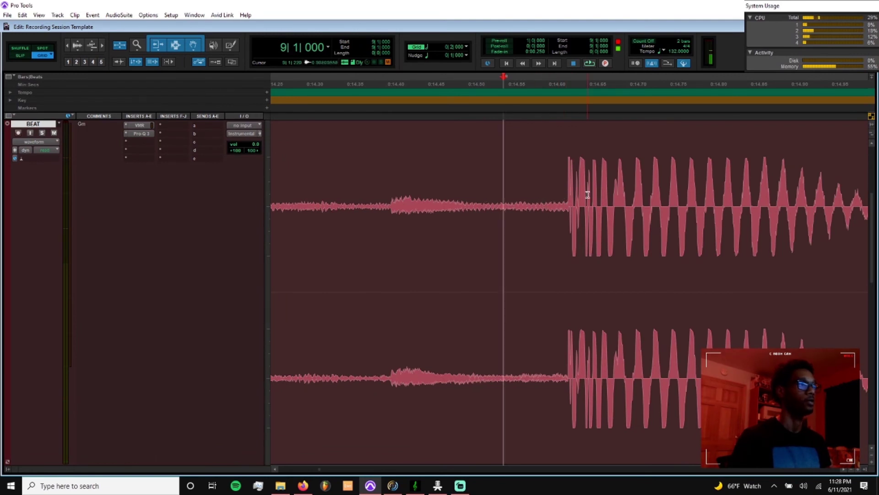
scroll(522, 215, "down", 2)
scroll(506, 211, "left", 10)
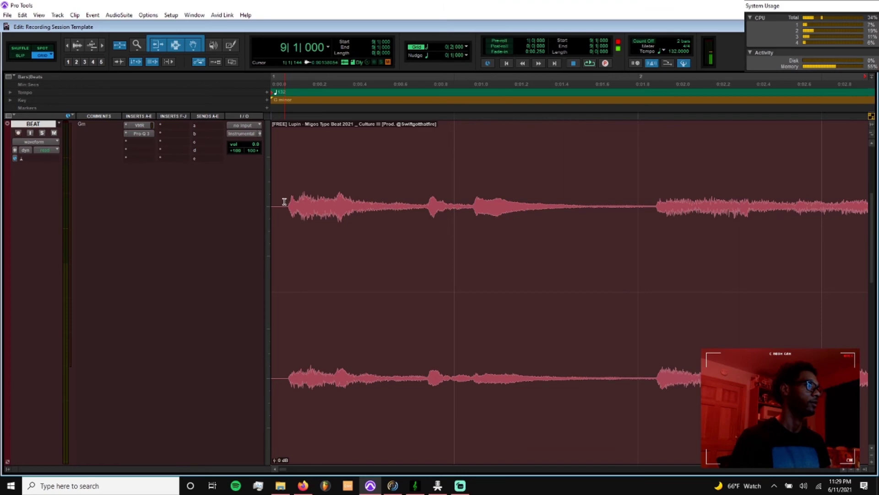
scroll(363, 180, "right", 10)
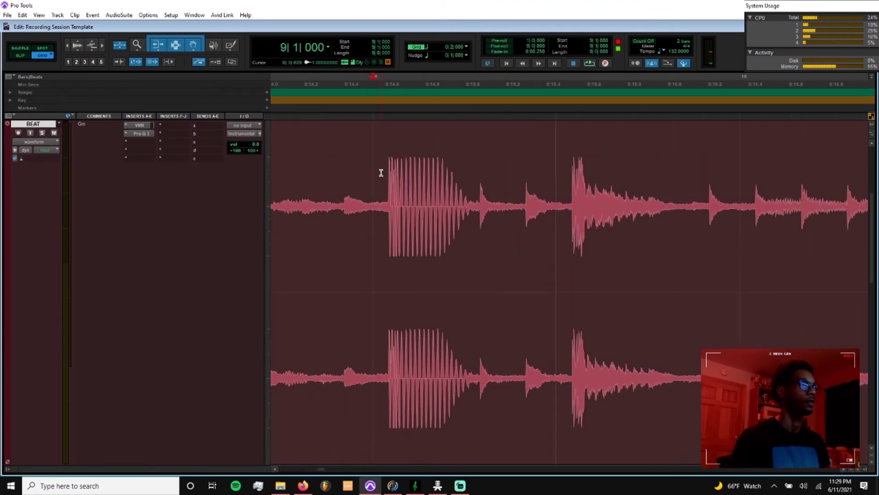
scroll(381, 173, "left", 2)
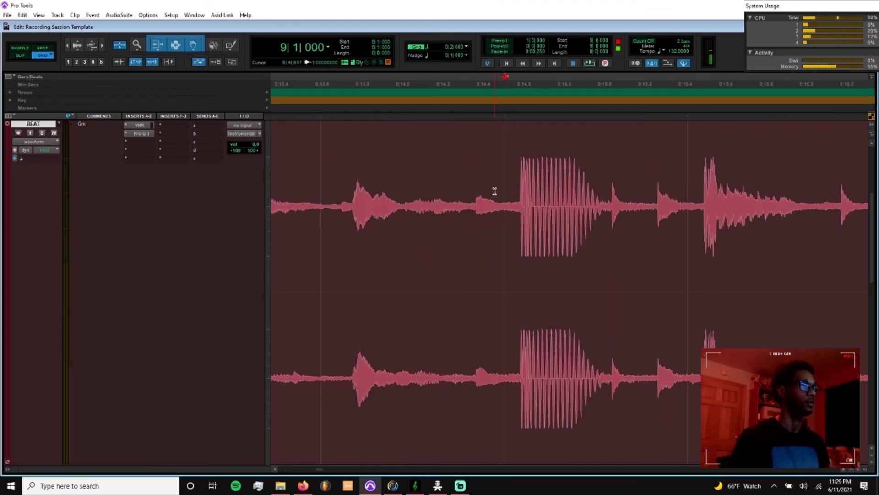
- Examine the beat's overall waveform from bar 1 to well past the kick's entry near bar 9
key("r")
key("e")
key("r")
key("r")
key("r")
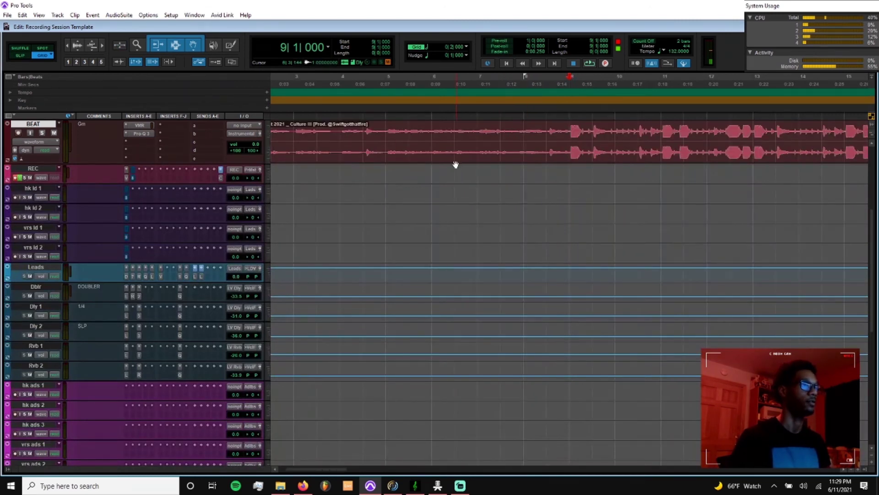
key("r")
key("r")
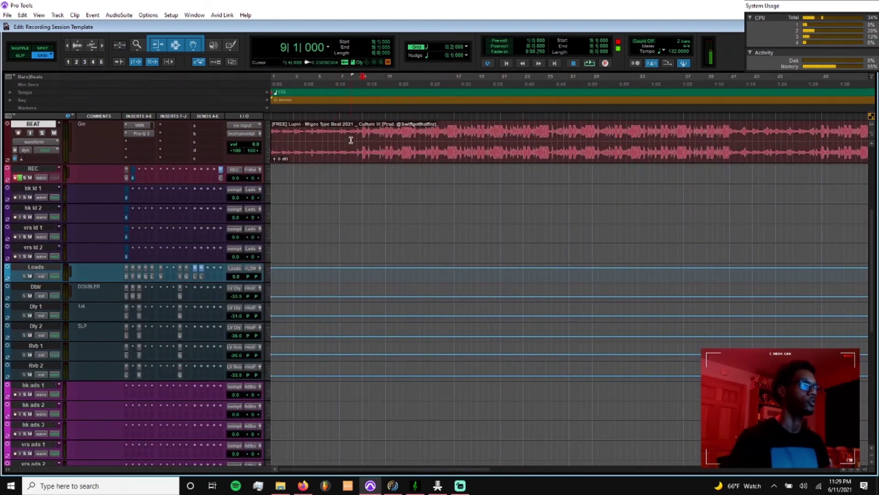
key("t")
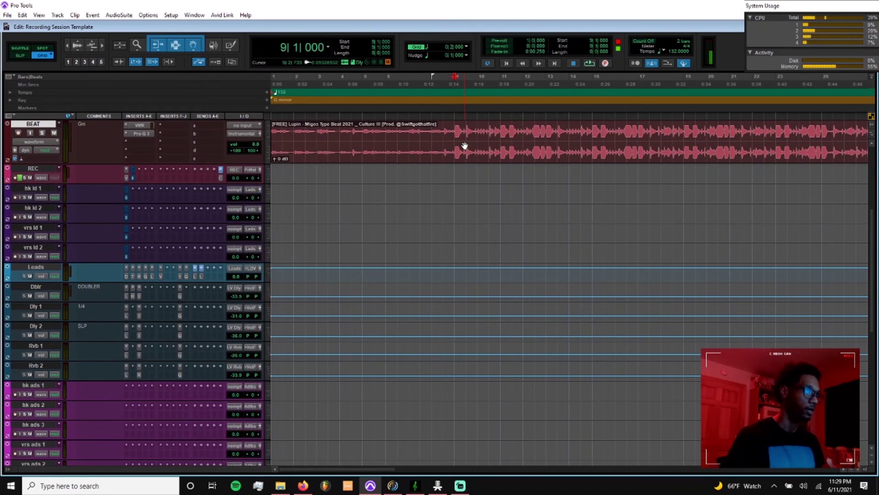
- Inspect the gap between the bar 9 grid line and the kick's start on the enlarged BEAT waveform
key("e")
key("t")
key("t")
key("t")
key("t")
key("t")
key("t")
key("t")
key("t")
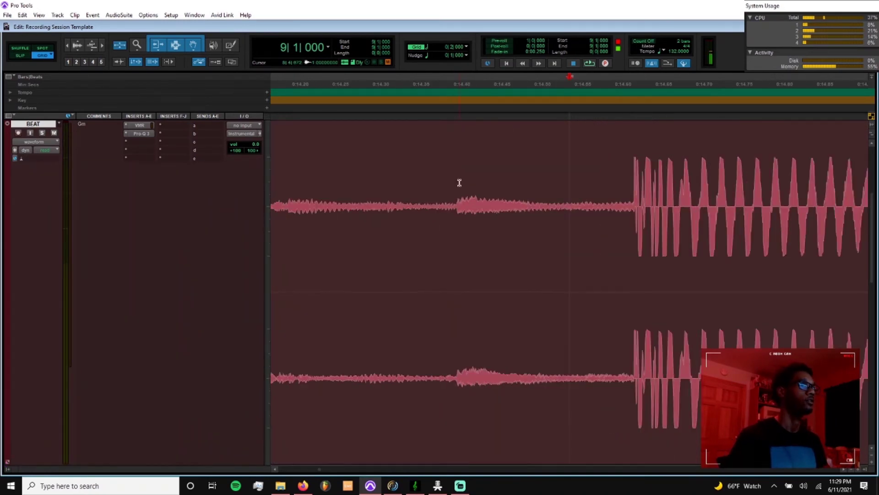
key("r")
scroll(534, 191, "right", 2)
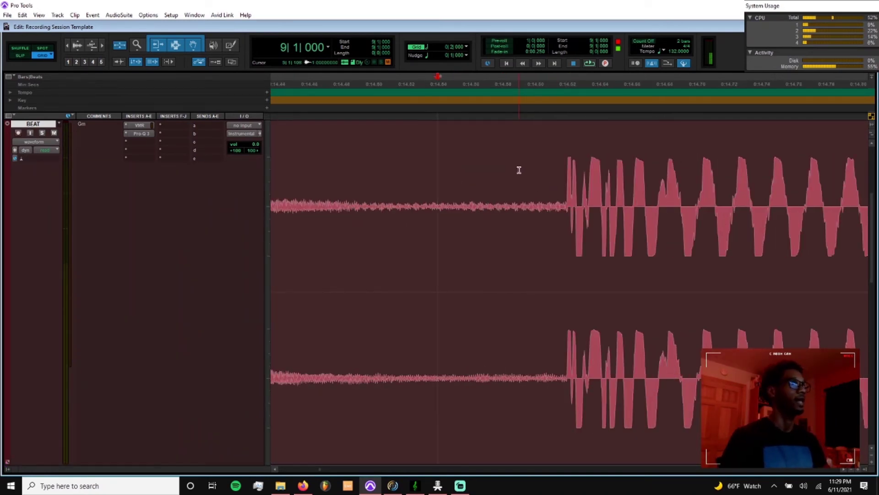
- Show the main counter in Min:Secs and check the times of the kick's start and the bar 9 grid line, using Slip and Grid modes
left_click(328, 47)
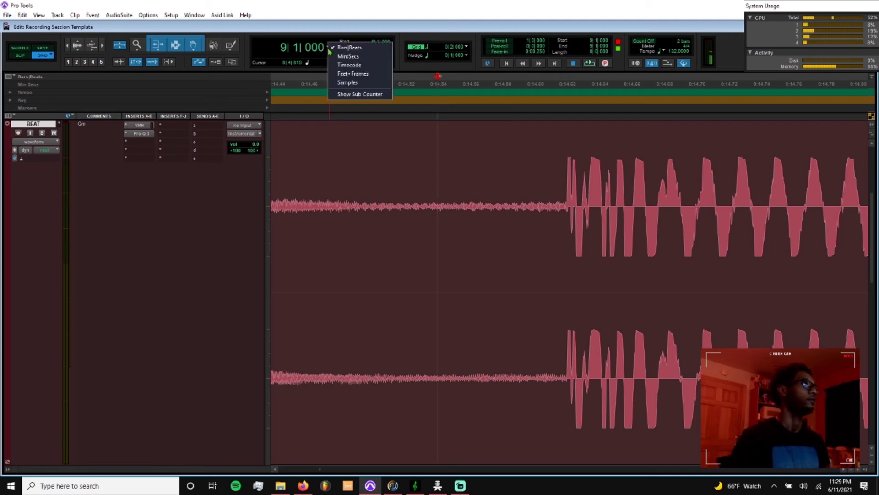
left_click(348, 57)
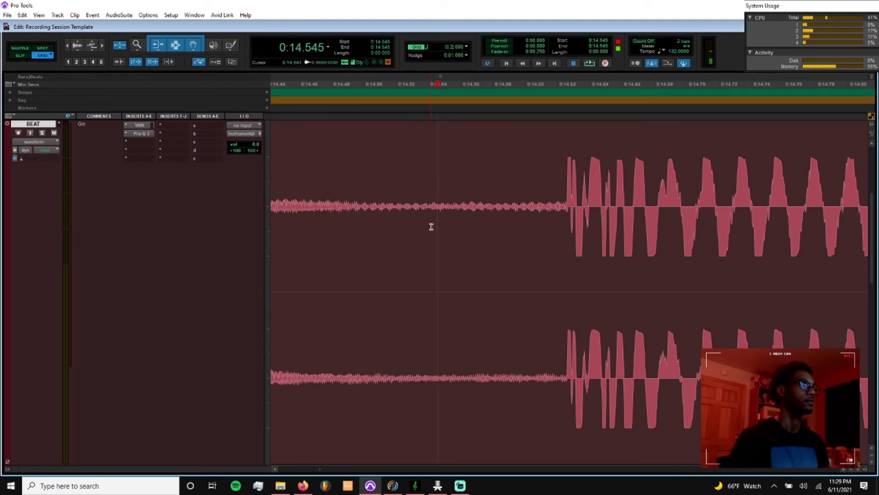
left_click(564, 187)
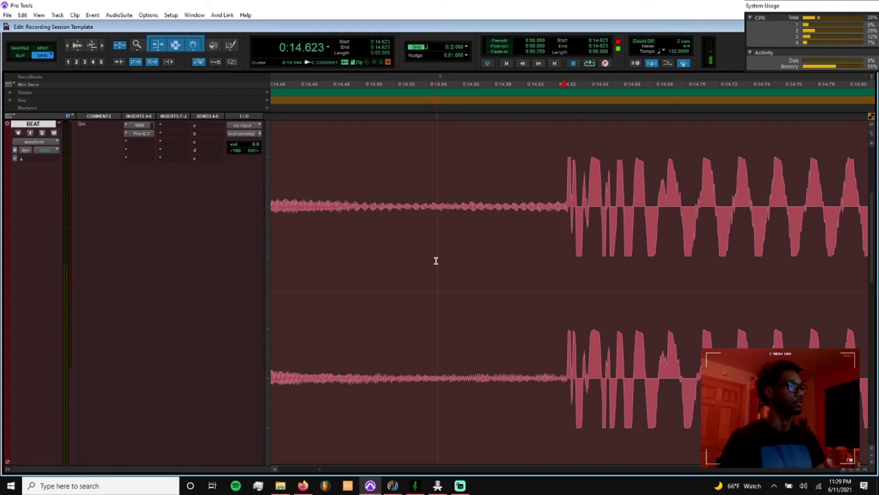
key("F2")
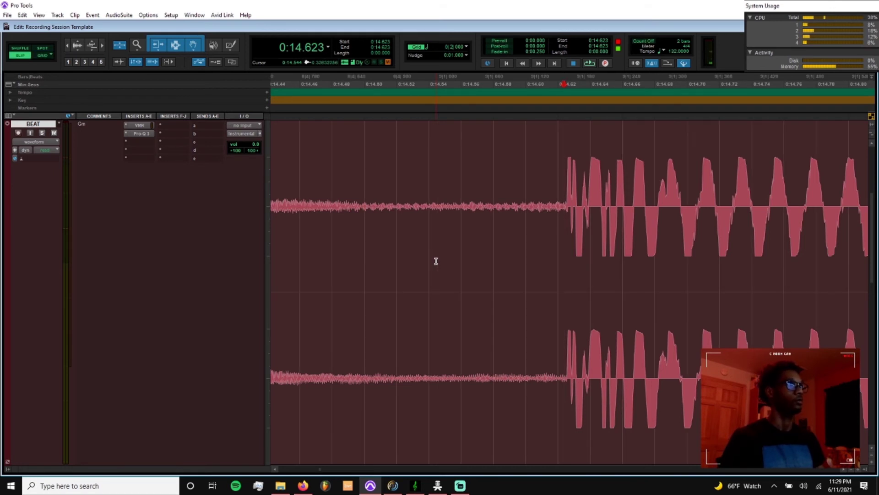
left_click(461, 46)
left_click(472, 40)
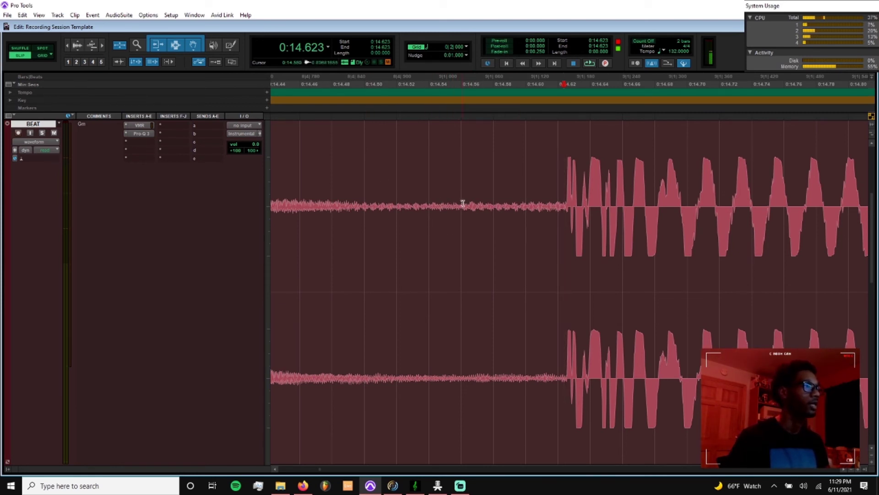
key("F4")
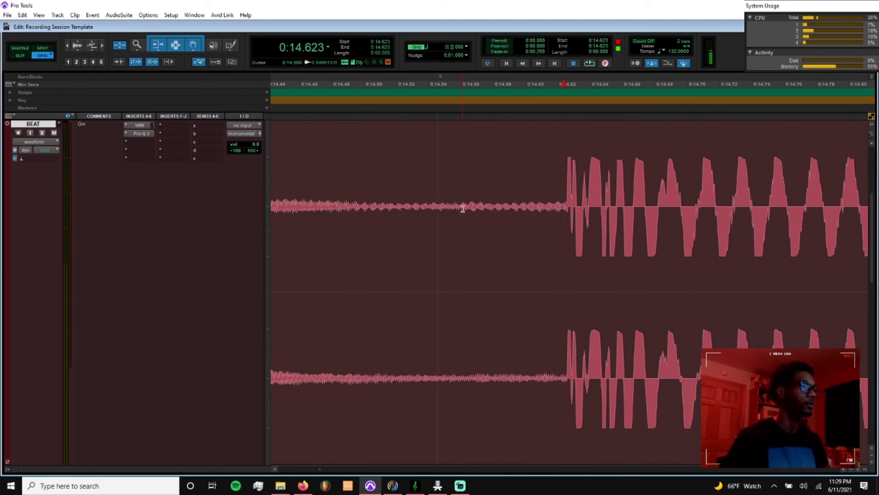
left_click(442, 173)
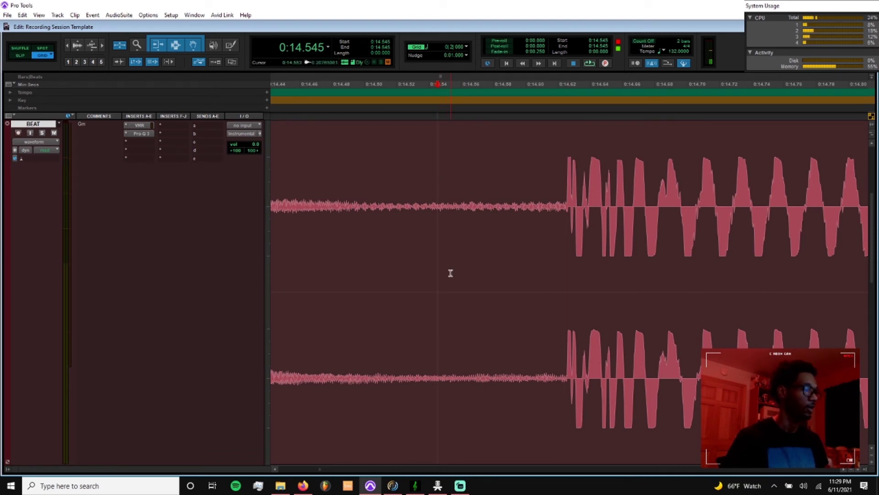
key("F2")
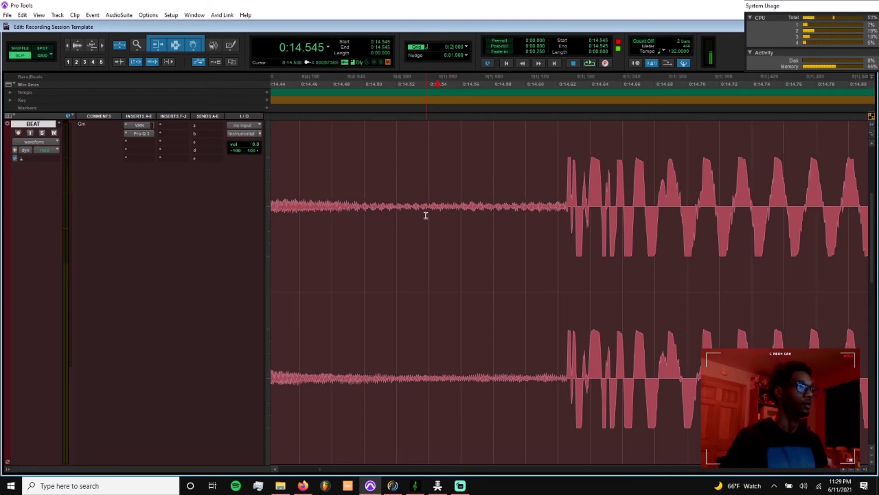
- Set the main counter back to Bars|Beats and place the cursor freely at 9|1|069 in Slip mode
left_click(329, 48)
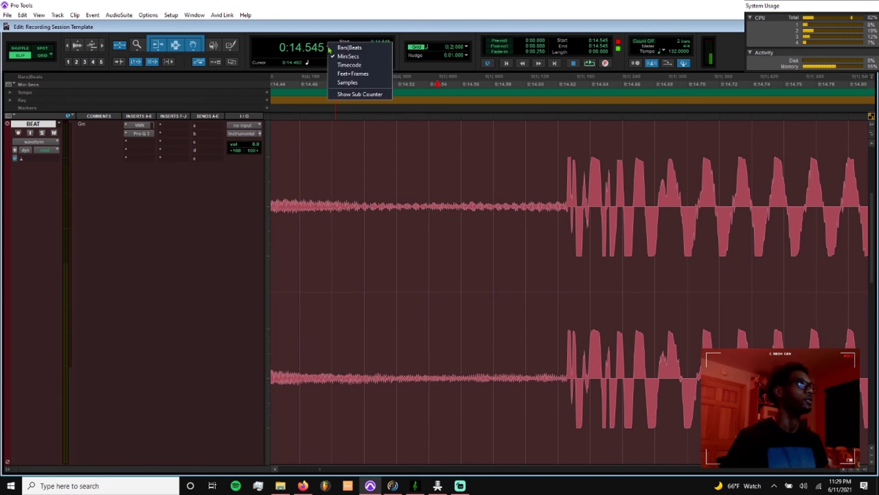
left_click(343, 45)
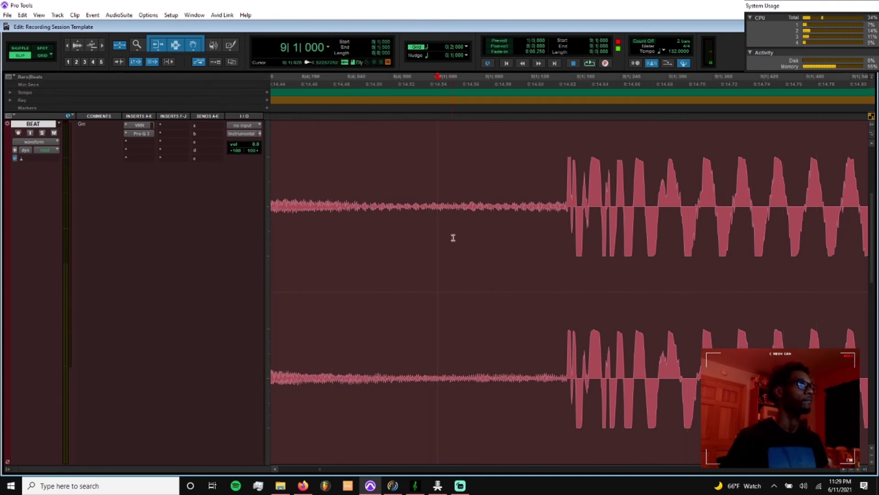
left_click(490, 190)
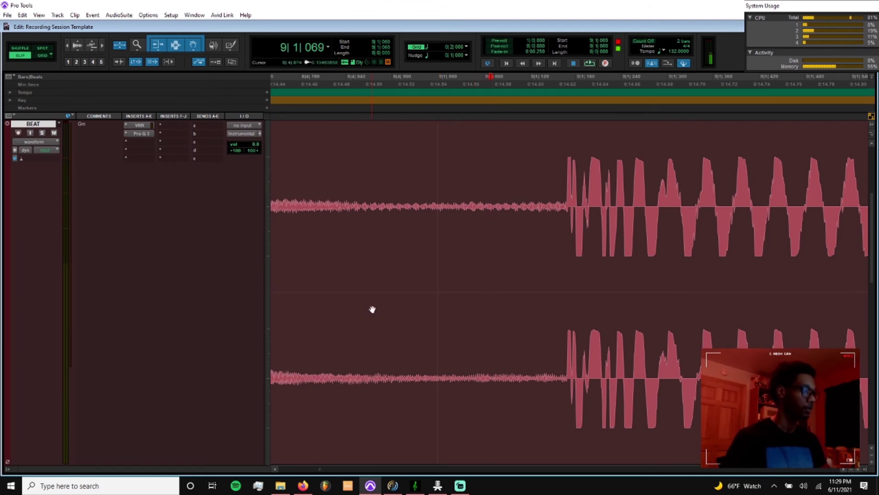
- Cycle through the edit modes and make a free Slip-mode selection on the BEAT track from 8|4|932 to 9|1|058
key("F4")
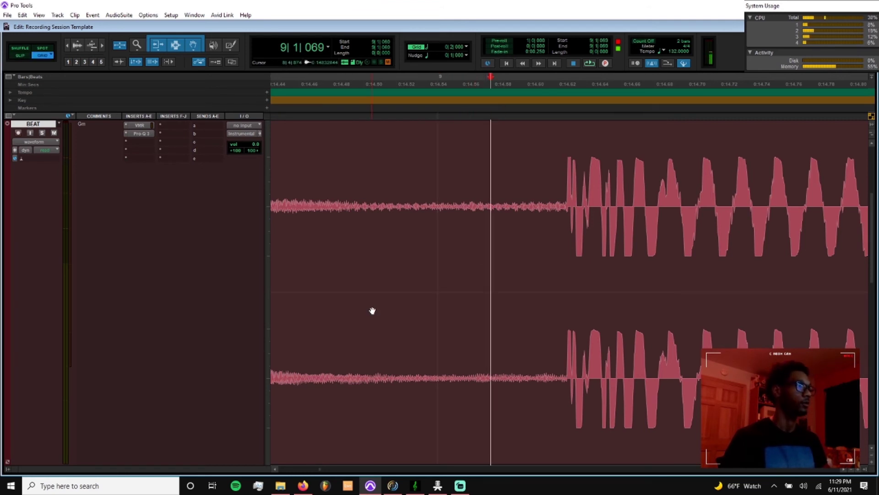
left_click(33, 57)
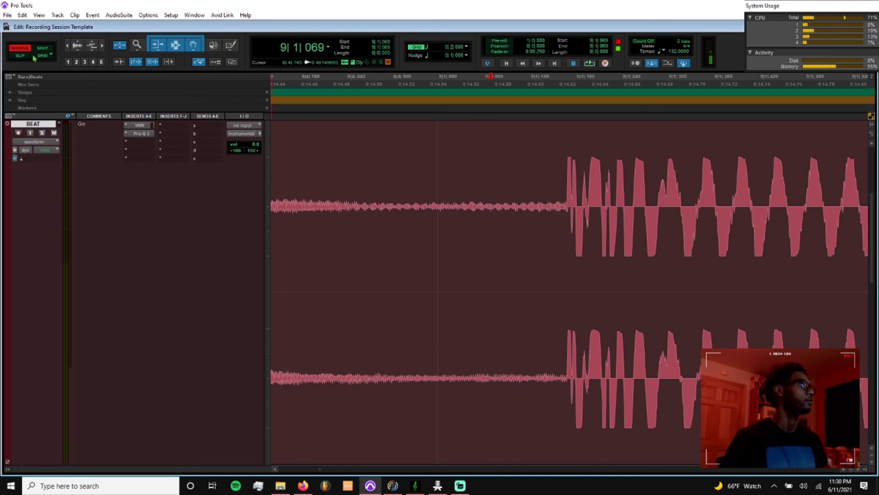
left_click(33, 57)
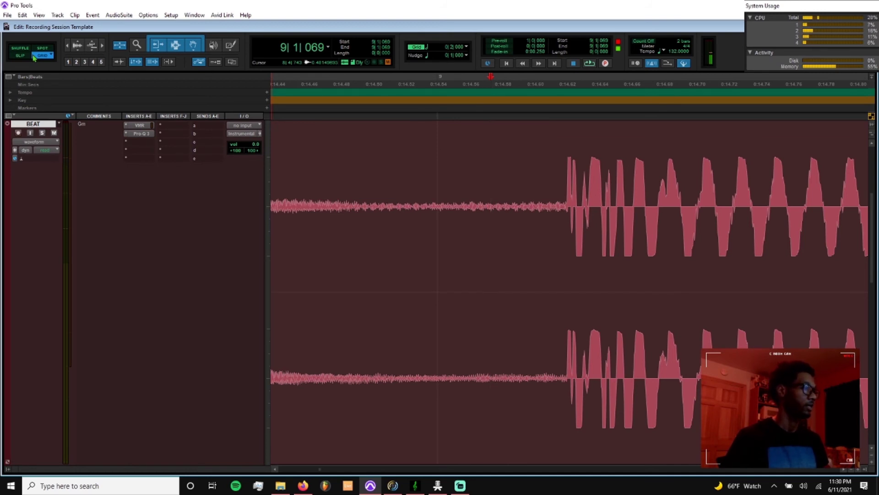
left_click(33, 57)
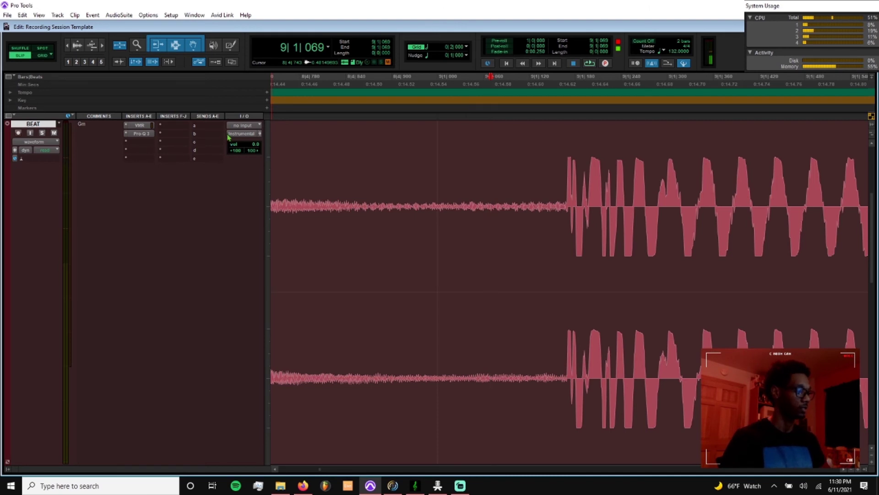
left_click_drag(416, 167, 481, 240)
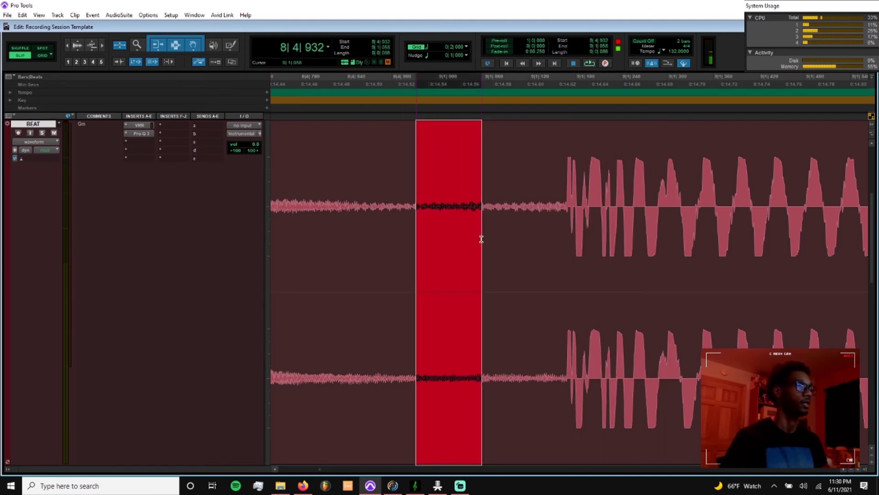
- Switch to Grid mode and try cursor placements and selections around bar 9 on the BEAT track
key("F4")
left_click(372, 219)
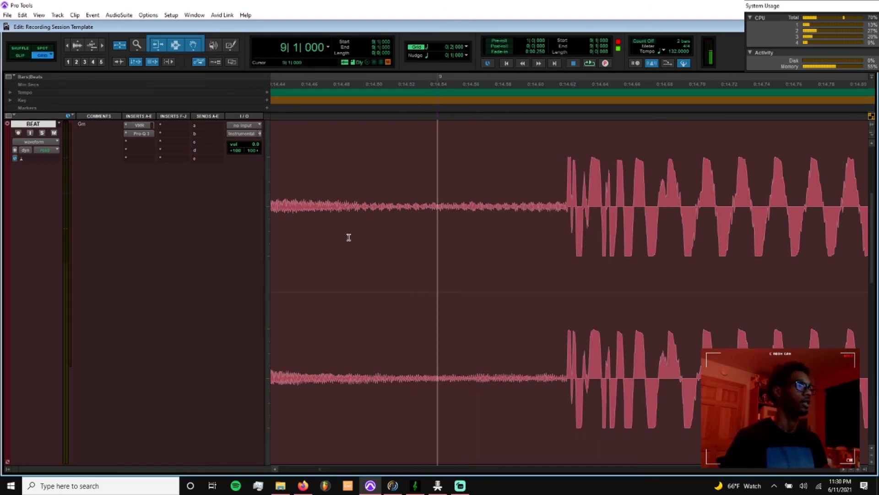
left_click_drag(448, 228, 757, 216)
scroll(572, 226, "down", 3)
left_click_drag(507, 228, 554, 233)
scroll(554, 183, "up", 2)
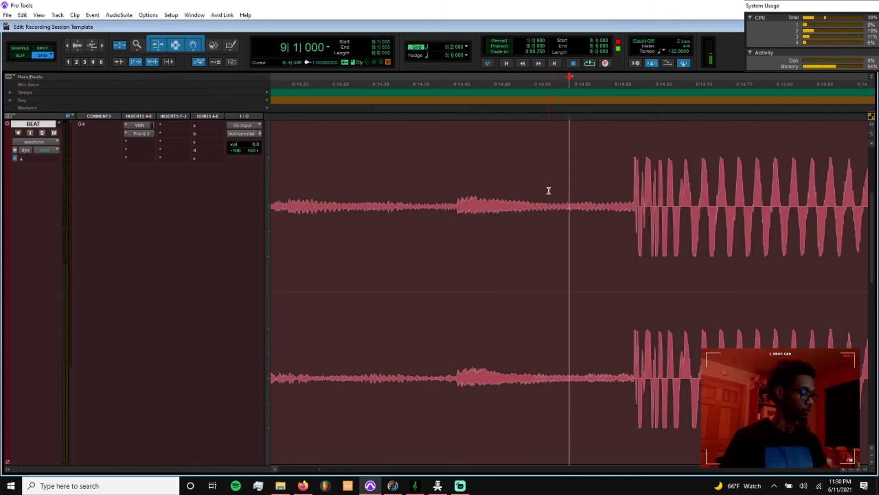
- In Slip mode, delete the short section of the BEAT clip from 9|1|153 up to just before the kick's start
key("F2")
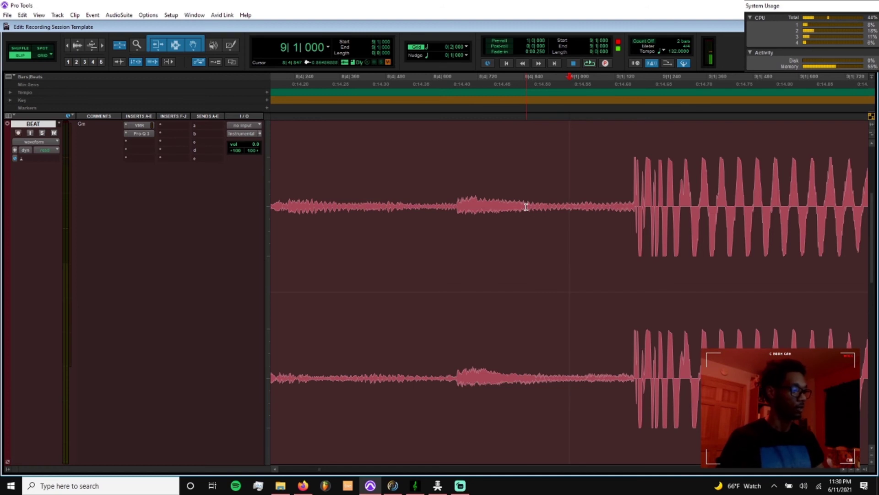
scroll(526, 206, "up", 2)
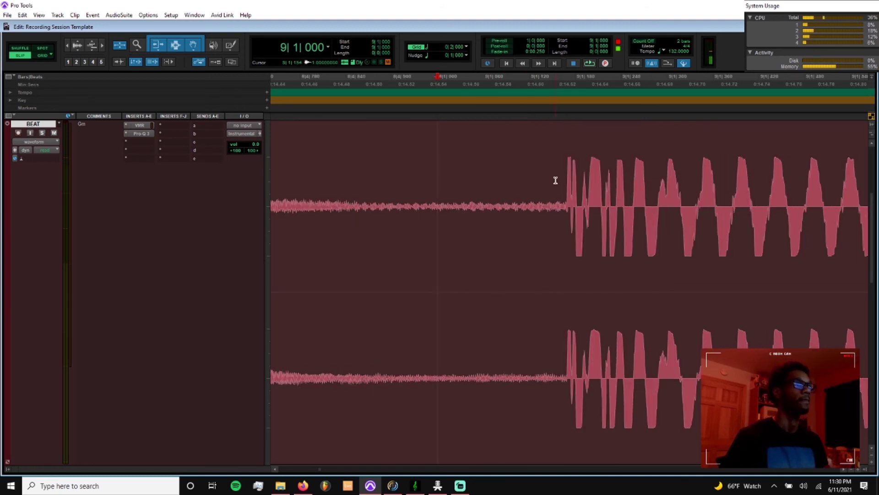
scroll(495, 191, "up", 1)
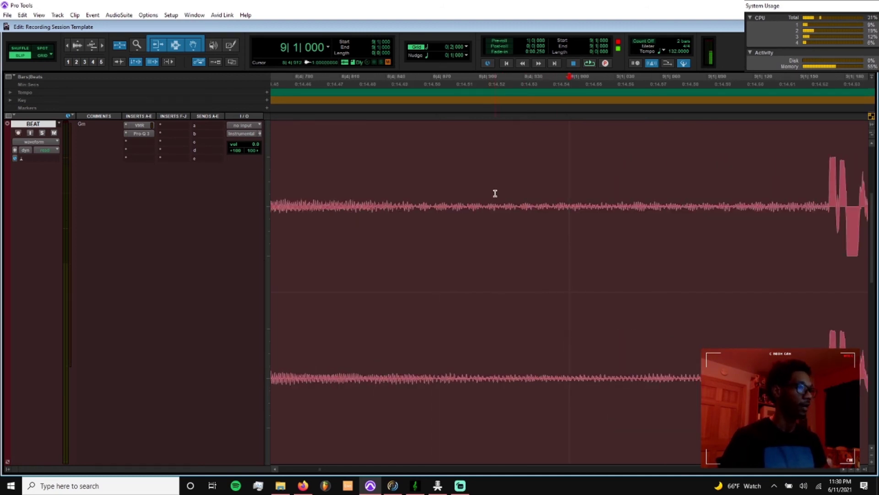
scroll(438, 196, "up", 2)
left_click(564, 184)
scroll(545, 187, "up", 1)
scroll(545, 189, "up", 1)
scroll(531, 191, "down", 2)
left_click_drag(463, 191, 560, 201)
key("Delete")
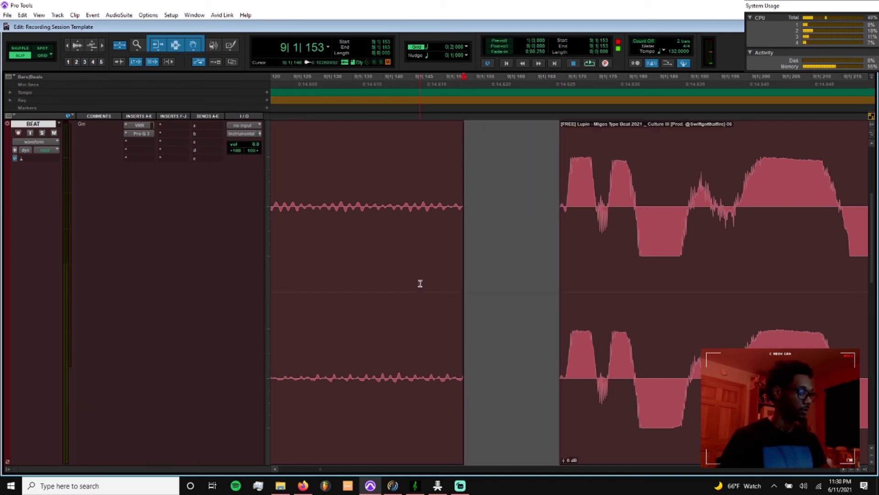
key("e")
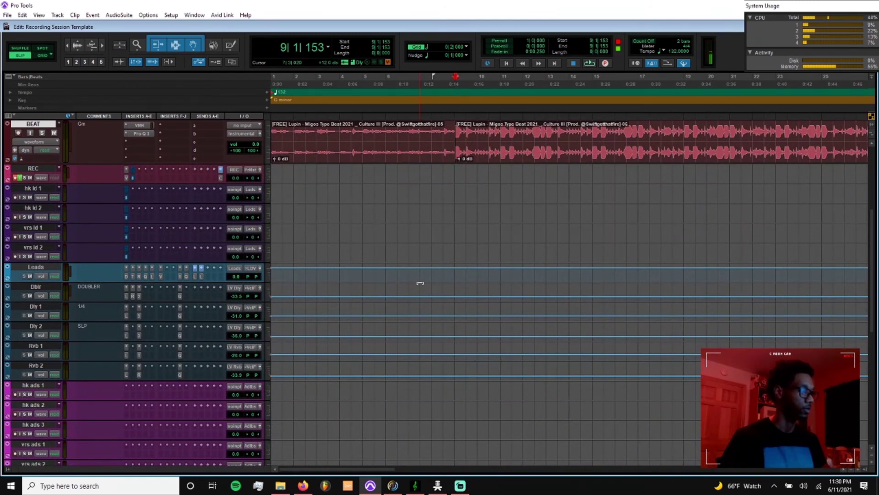
- In Grid mode, move the remaining BEAT clip from bar 9 to the session start at 1|1|000
key("F4")
left_click(467, 149)
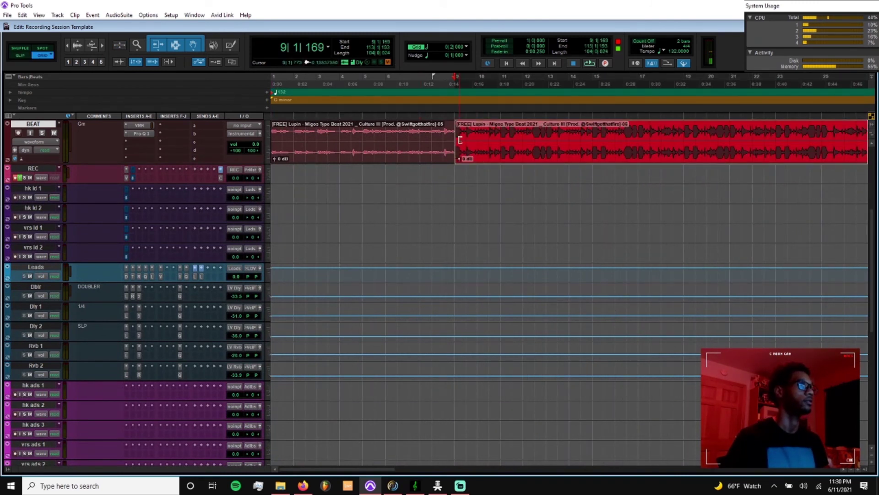
left_click_drag(458, 139, 272, 139)
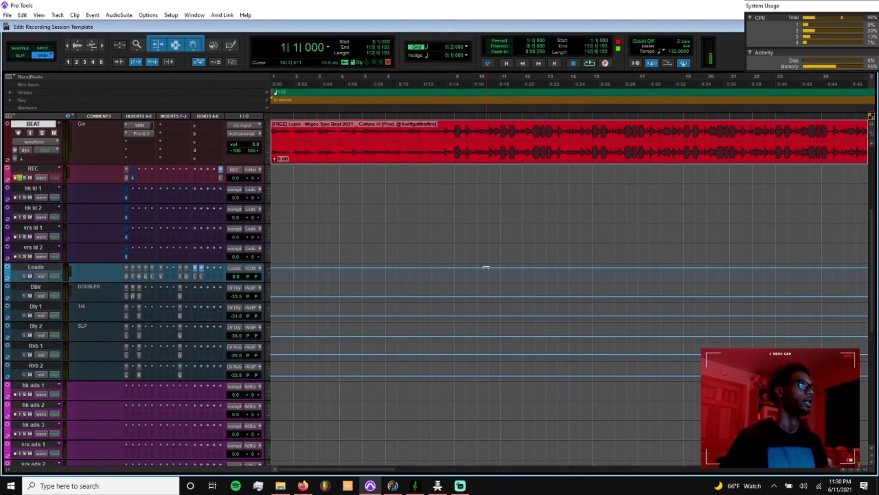
- Play the beat from bar 9 with the BEAT track's output window open, and place that window over the inserts area
key("r")
key("r")
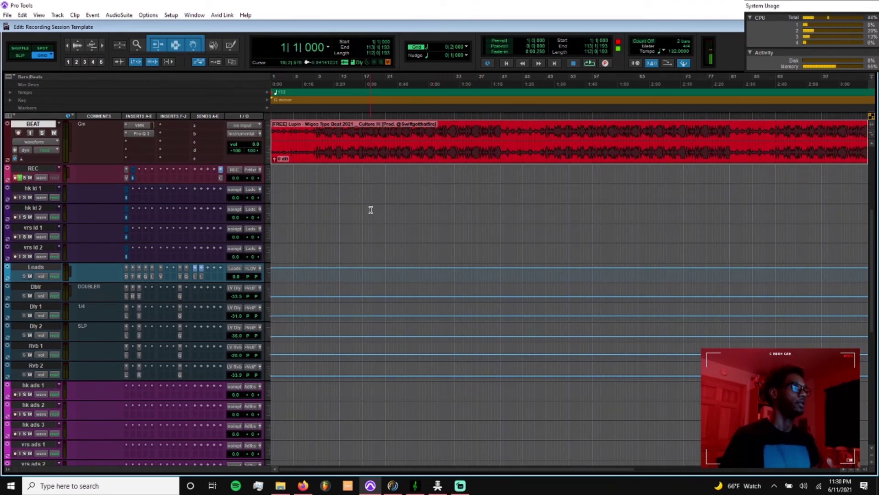
left_click(325, 137)
key("space")
left_click(260, 135)
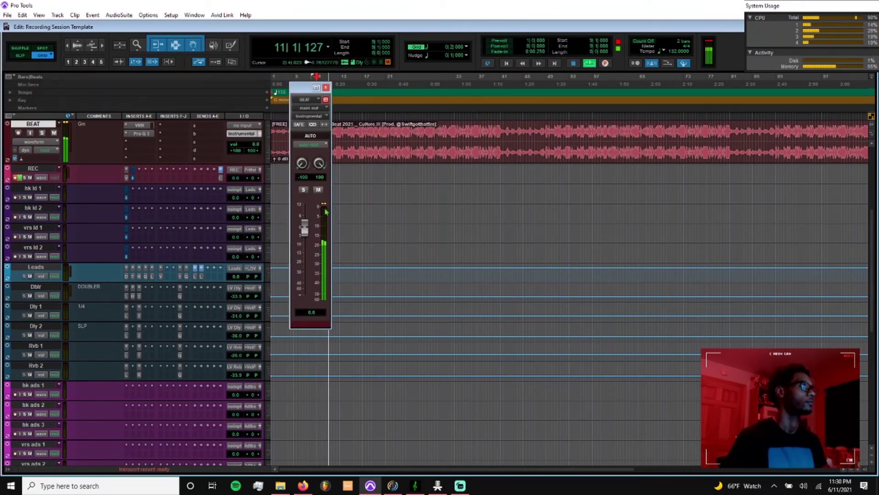
key("space")
left_click_drag(306, 89, 150, 103)
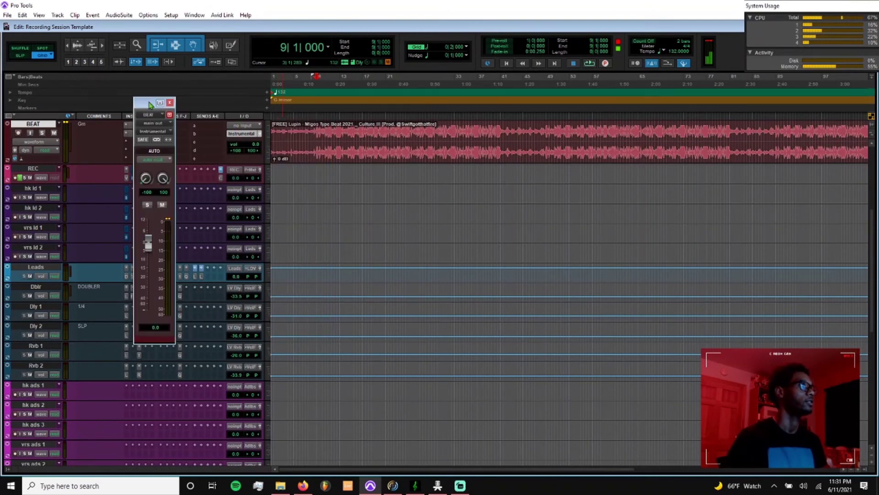
- Select the whole BEAT clip and lower its clip gain to -10.0 dB
double_click(433, 159)
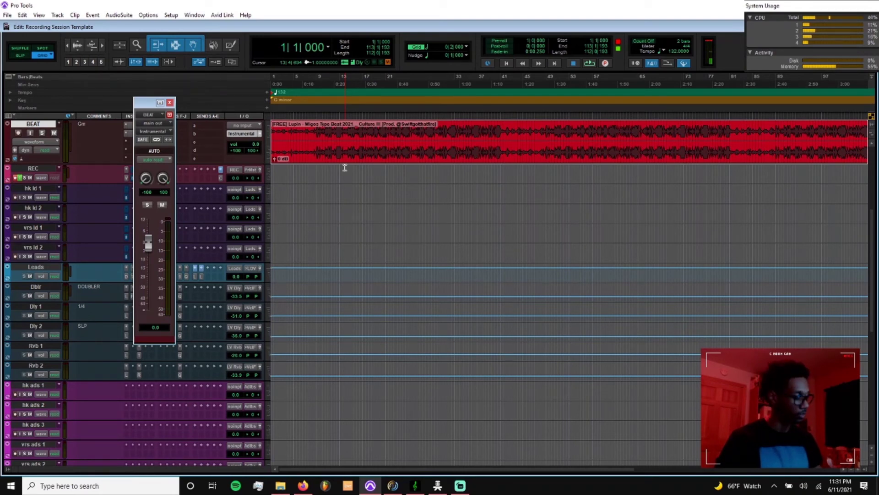
scroll(371, 164, "down", 3)
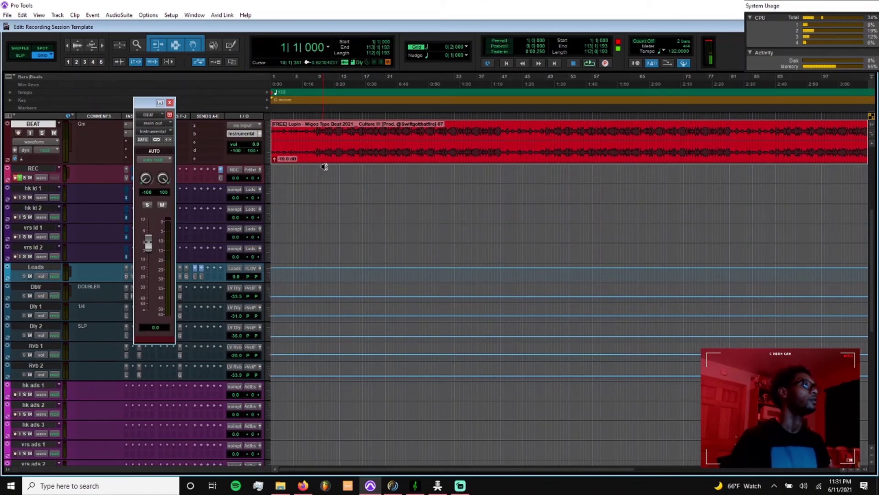
key("r")
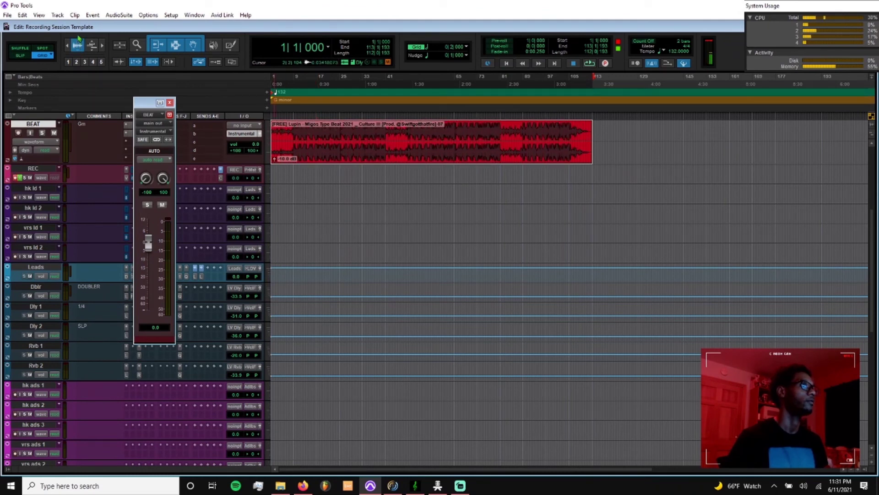
- Play the beat from bar 9 to check its level on the output meter, and close the output window
key("ctrl+]")
key("ctrl+]")
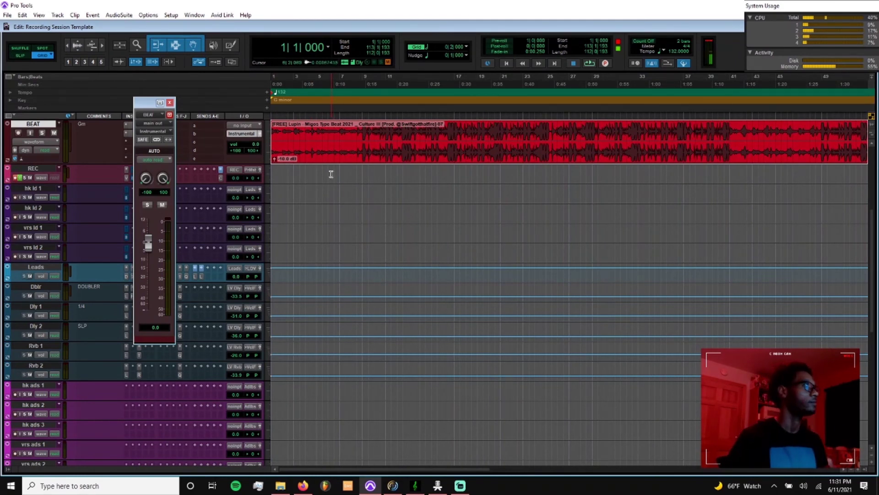
left_click(362, 131)
key("space")
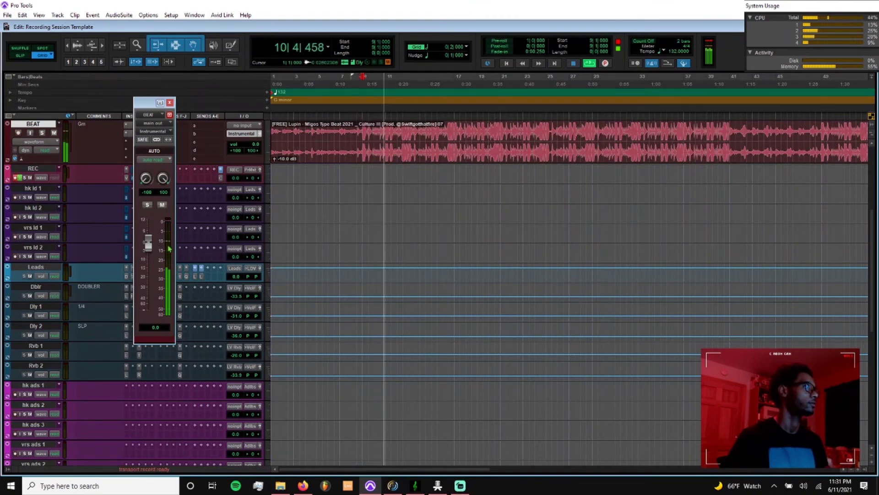
key("space")
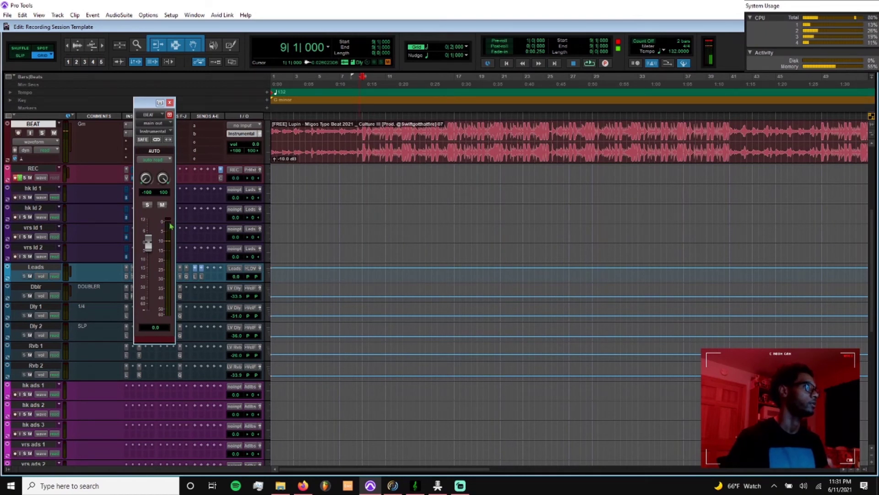
left_click(170, 103)
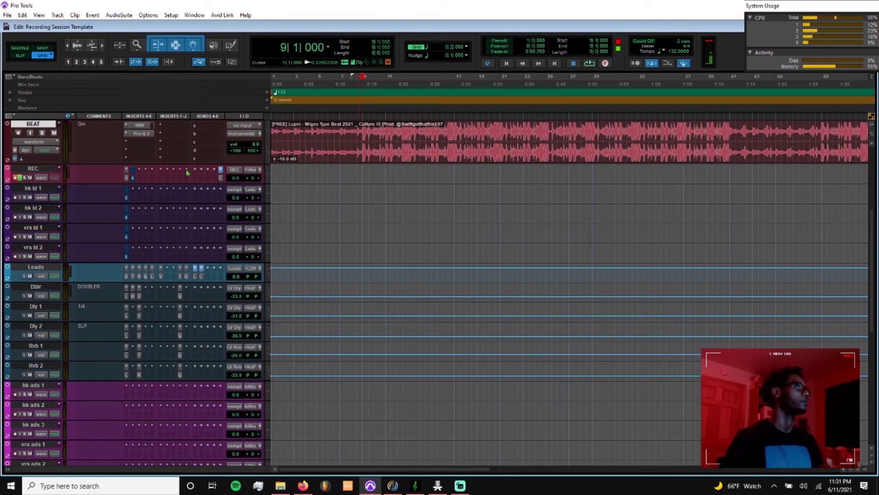
- Open the mvMeter2 VU meter from the Master track and place it below the BEAT track during playback from bar 9
left_click(369, 155)
key("ctrl+equal")
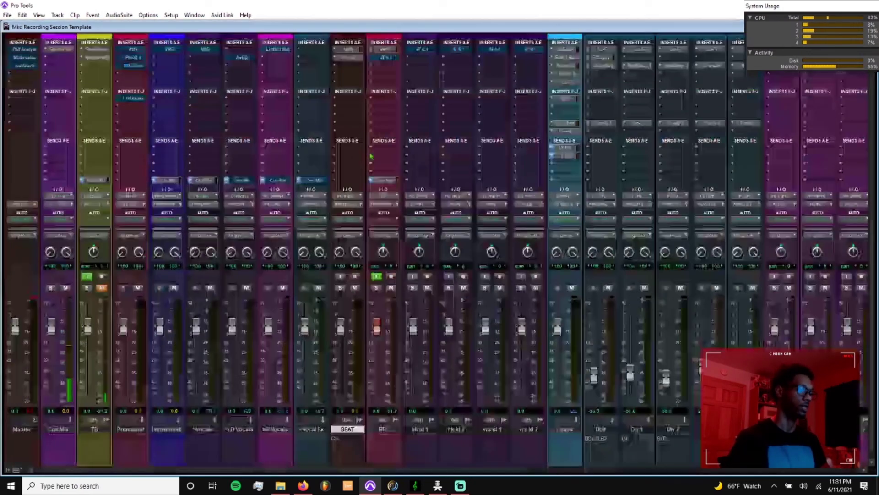
left_click(24, 66)
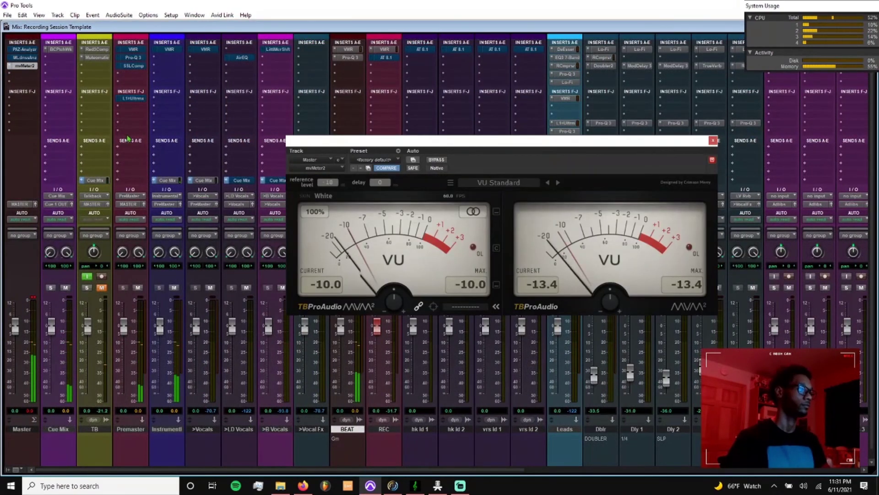
key("ctrl+equal")
left_click_drag(452, 145, 450, 203)
left_click(360, 130)
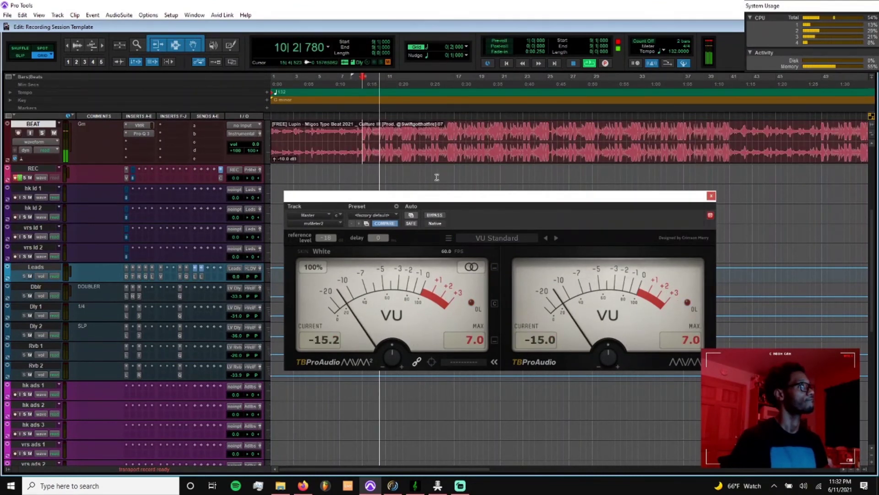
- Play a selection from bar 11 on the BEAT track to check the beat's level on the VU meters
key("ctrl+a")
key("space")
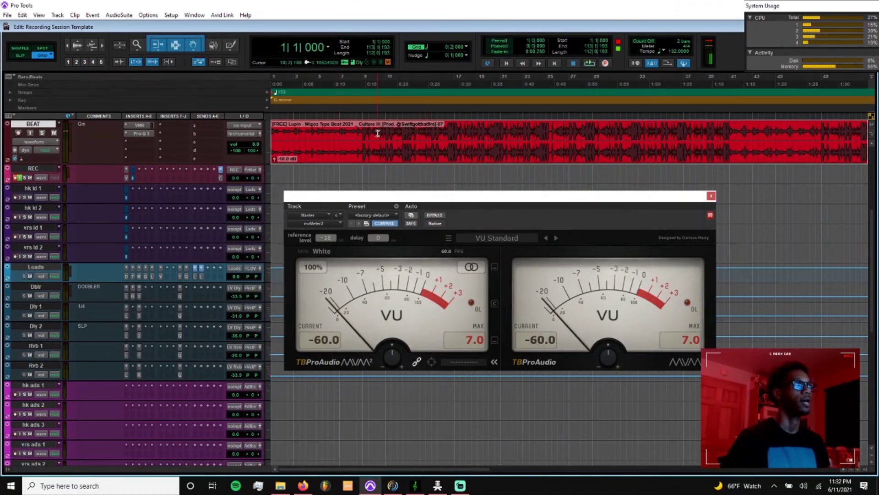
left_click_drag(387, 133, 413, 142)
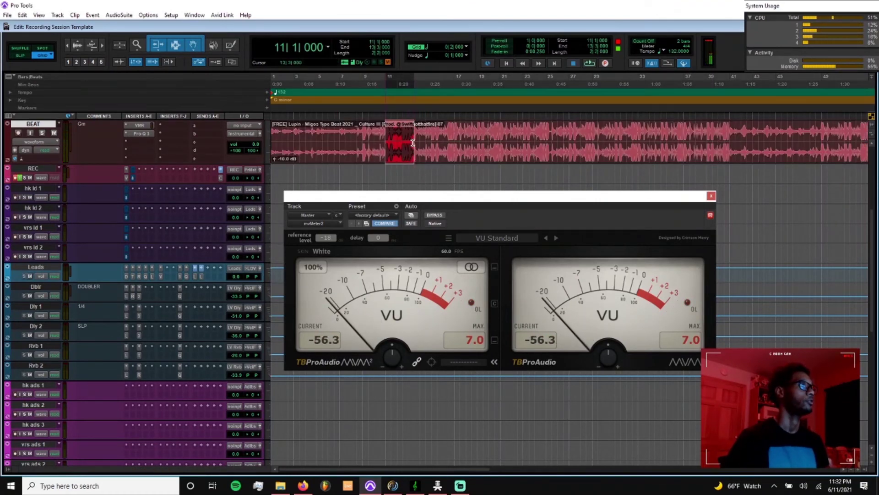
key("space")
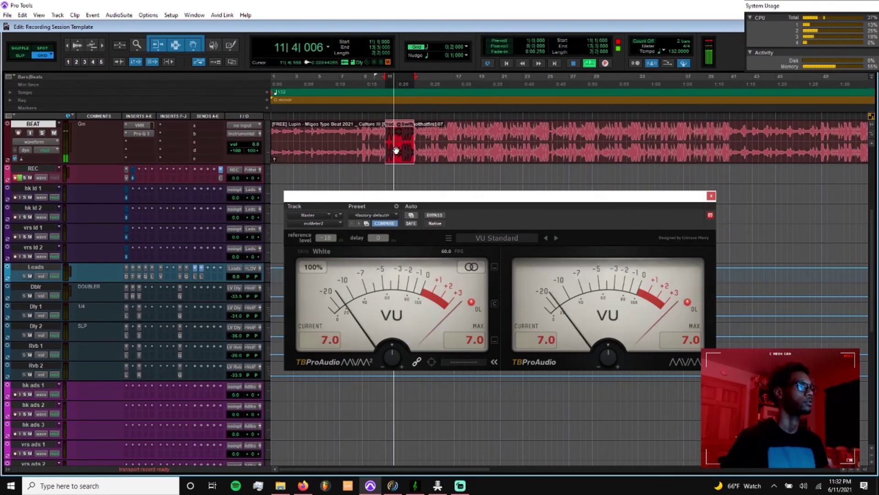
left_click(396, 151)
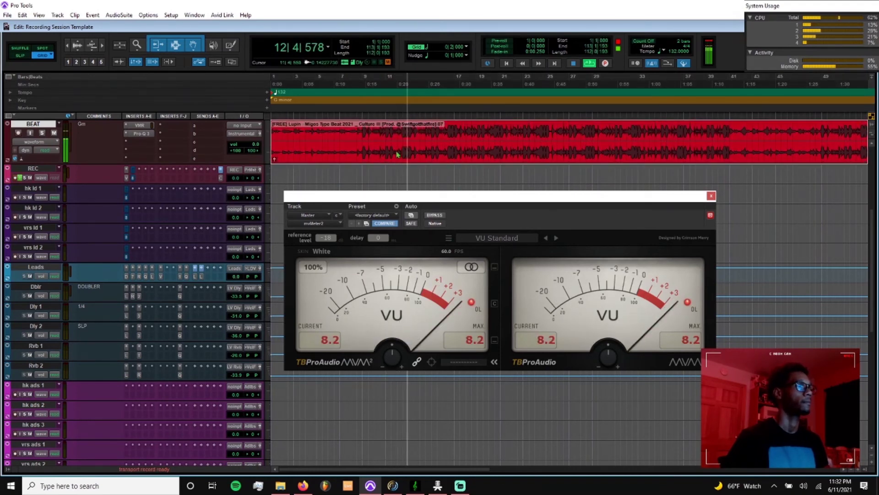
key("space")
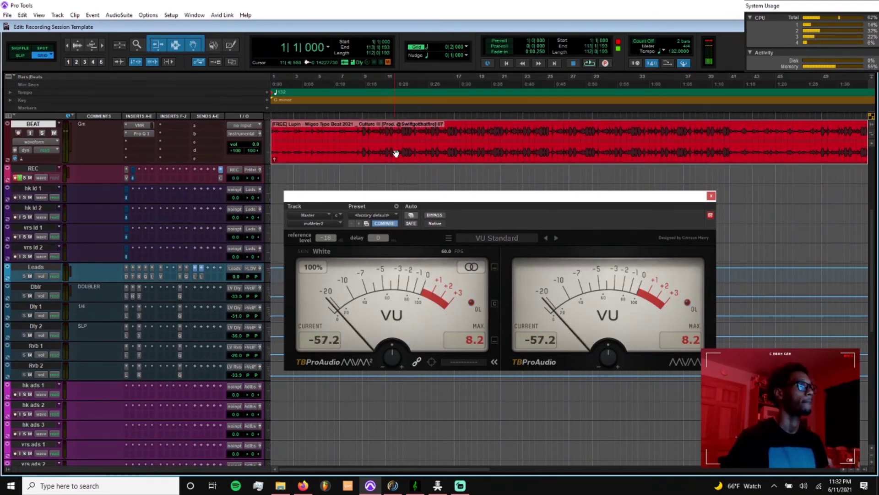
- Play from bar 11, lower the BEAT clip's gain to -17.0 dB against the VU meters, and close the meter
left_click(390, 138)
key("space")
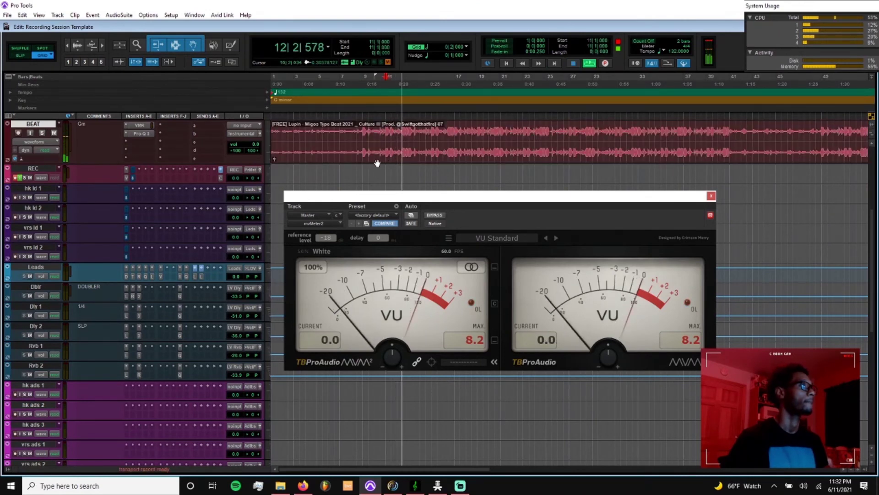
key("t")
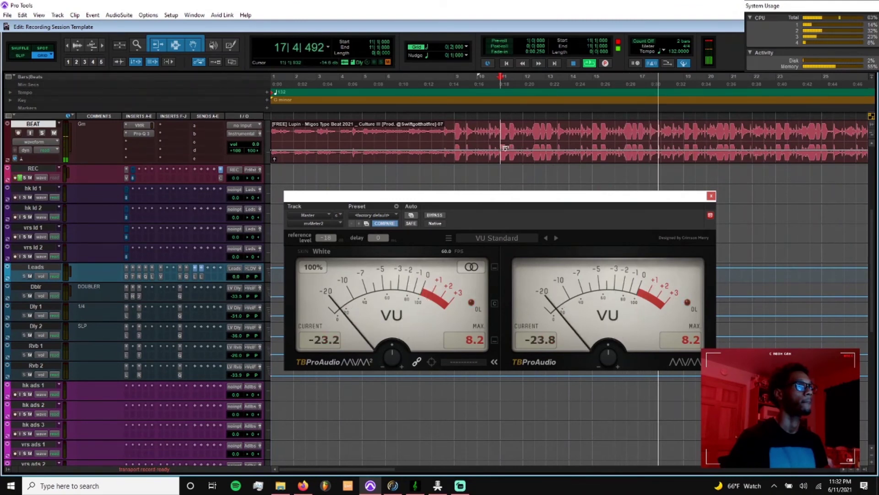
left_click(390, 161)
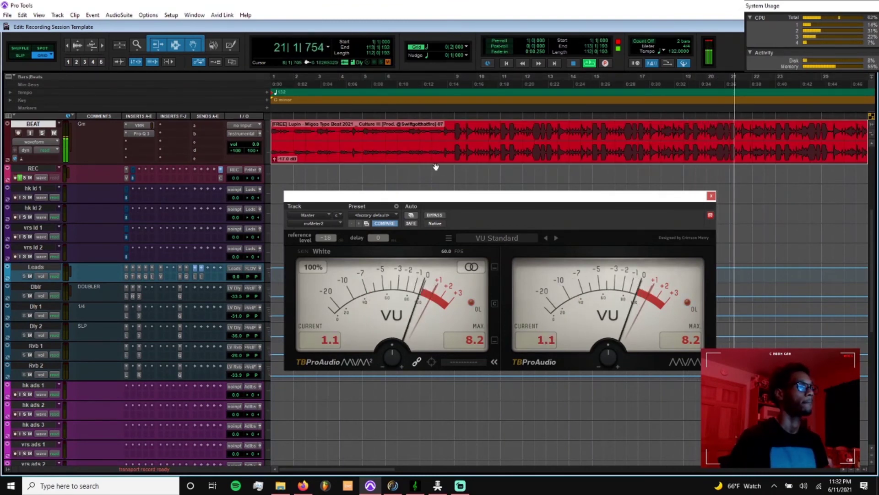
key("space")
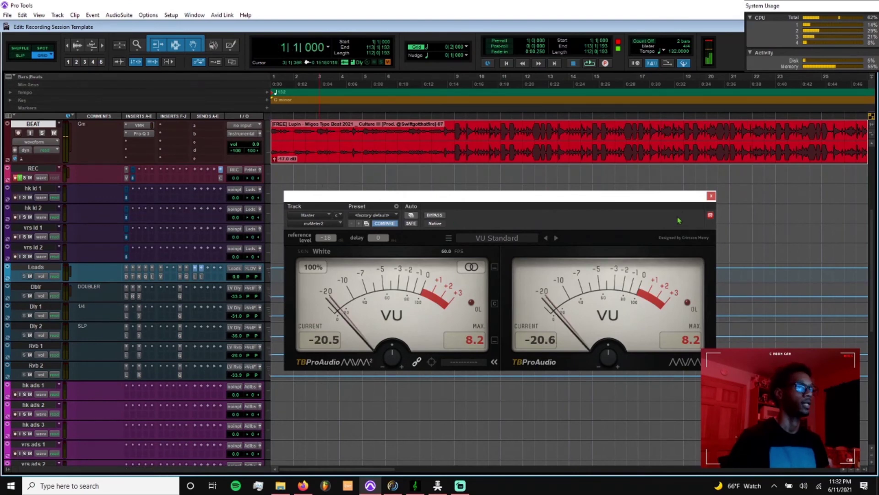
left_click(711, 196)
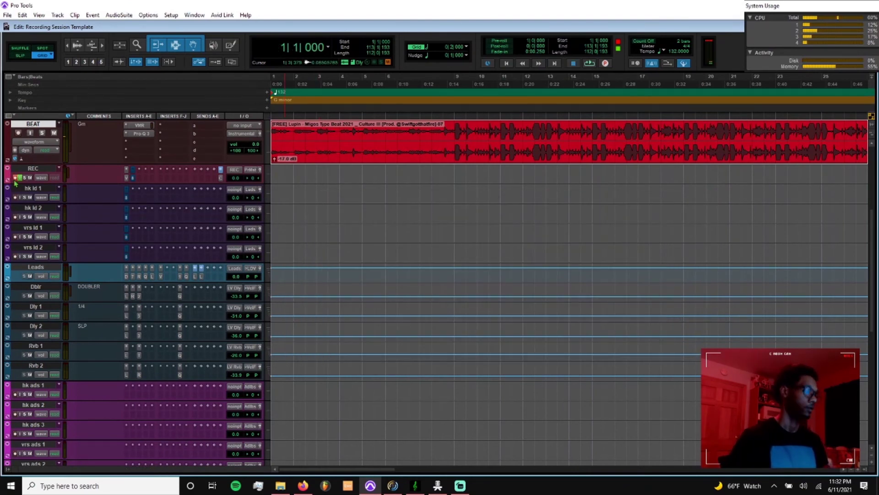
key("ctrl+equal")
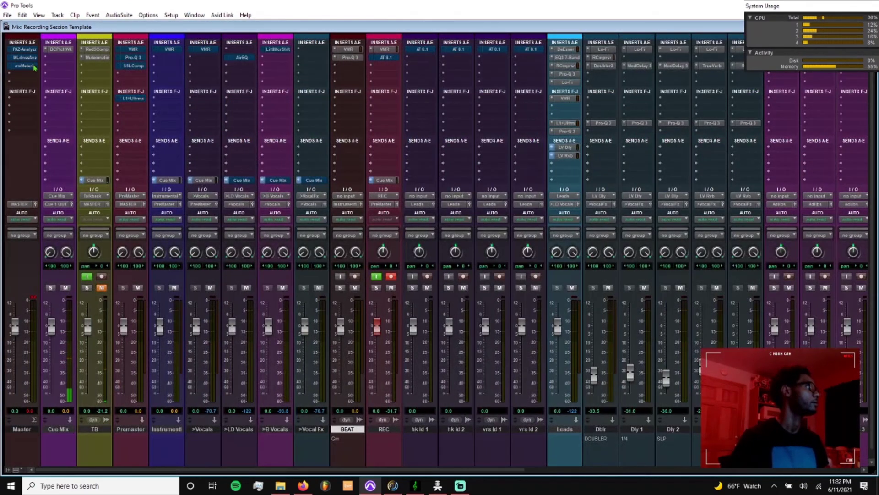
key("ctrl+equal")
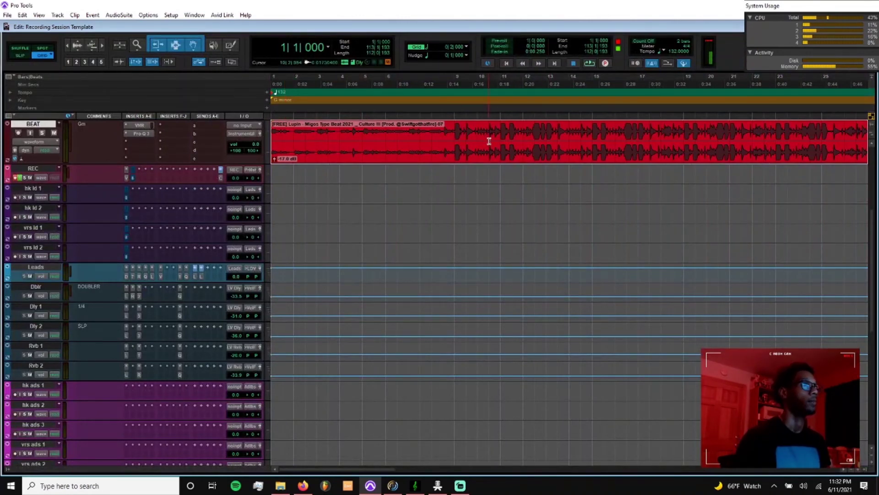
key("ctrl+shift+minus")
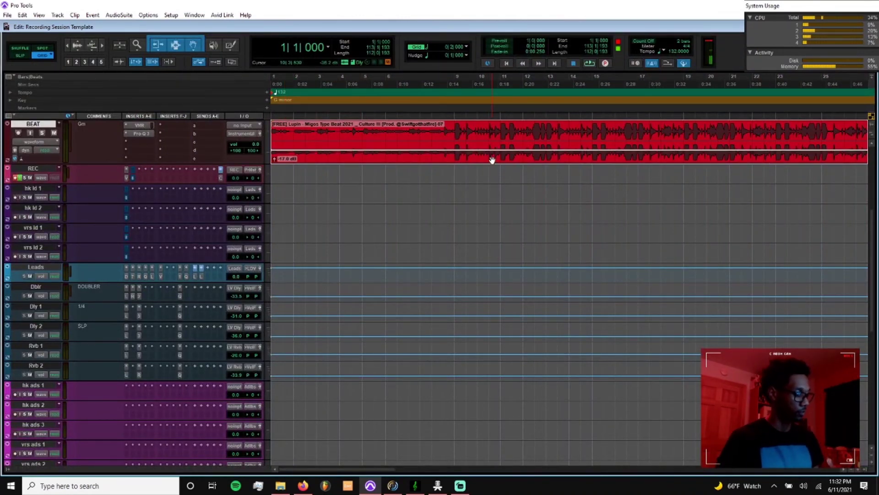
key("ctrl+shift+minus")
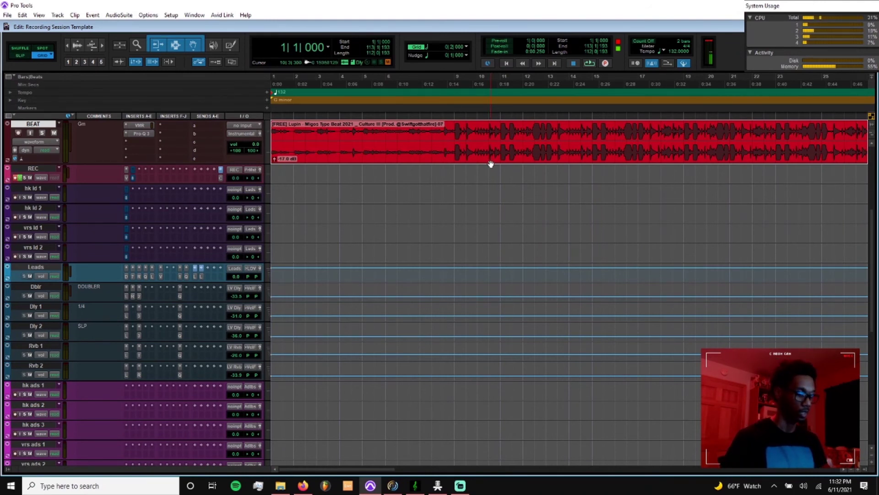
- Switch to Streamlabs OBS, activate the "PT - Me" scene, and return to Pro Tools
left_click(461, 485)
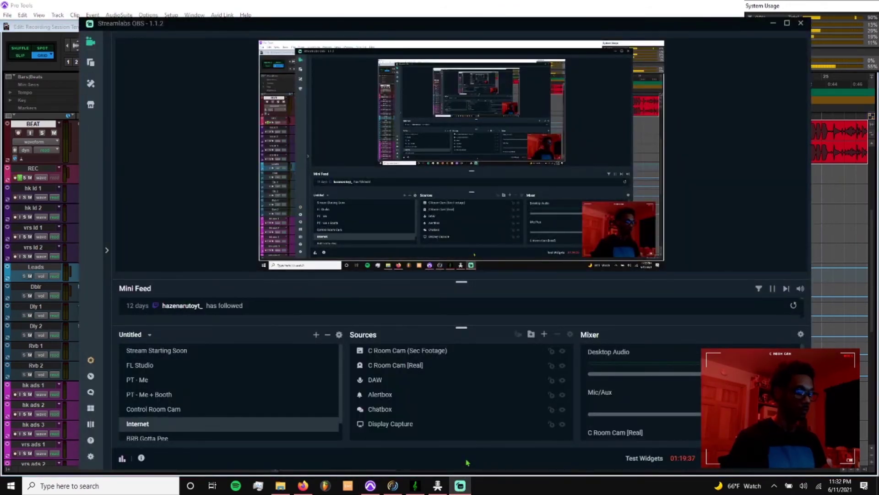
key("F3")
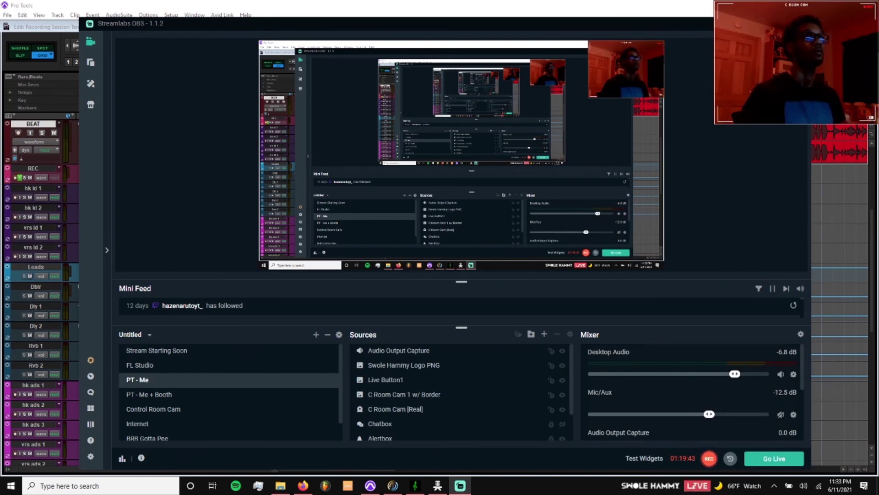
left_click(772, 24)
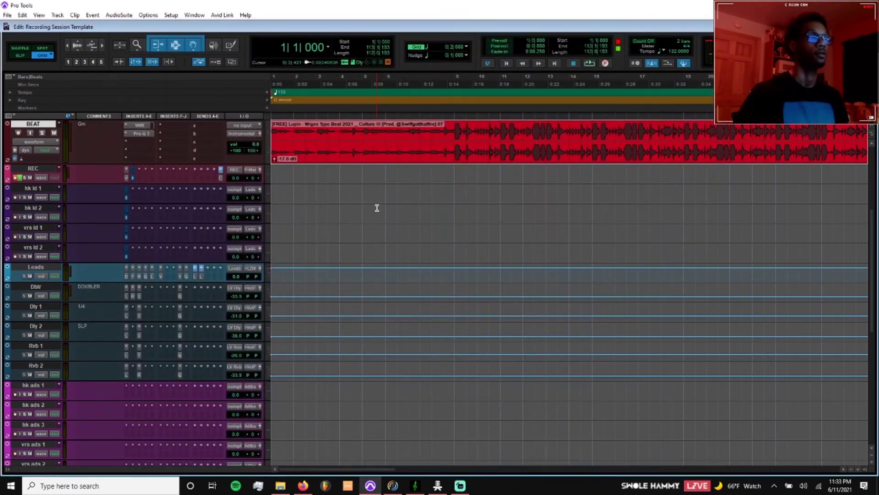
key("super+shift+minus")
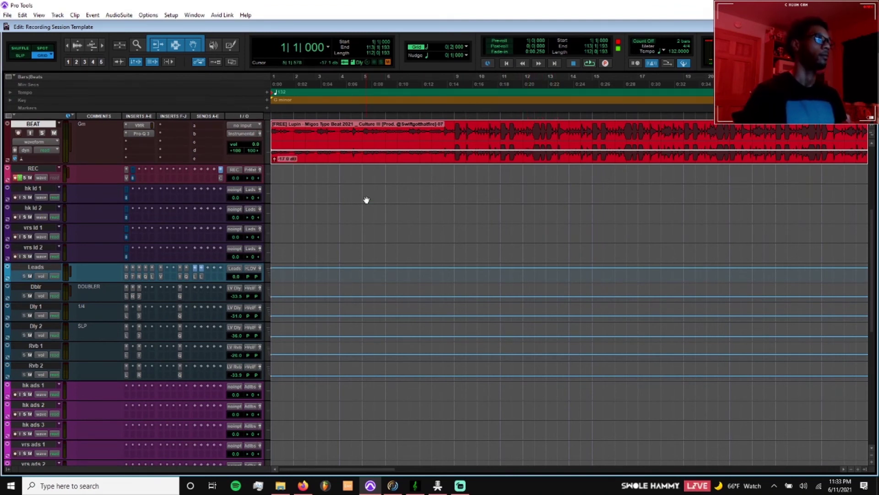
scroll(366, 200, "down", 3)
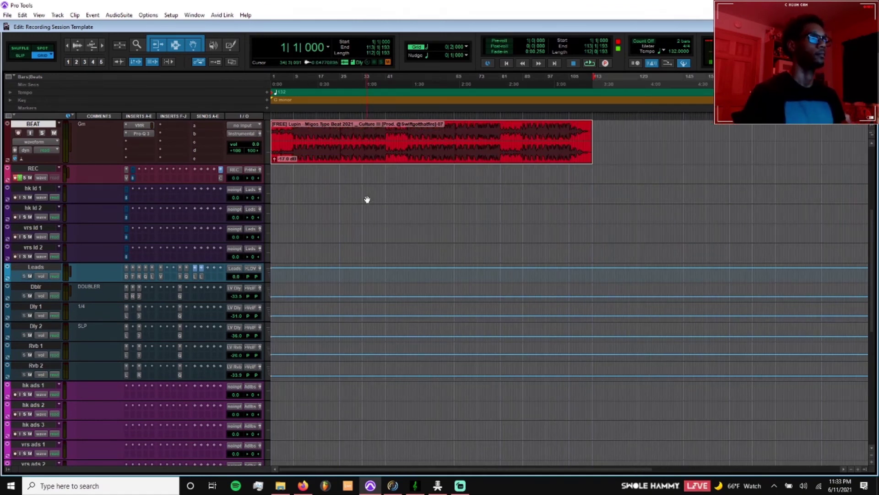
scroll(364, 200, "up", 1)
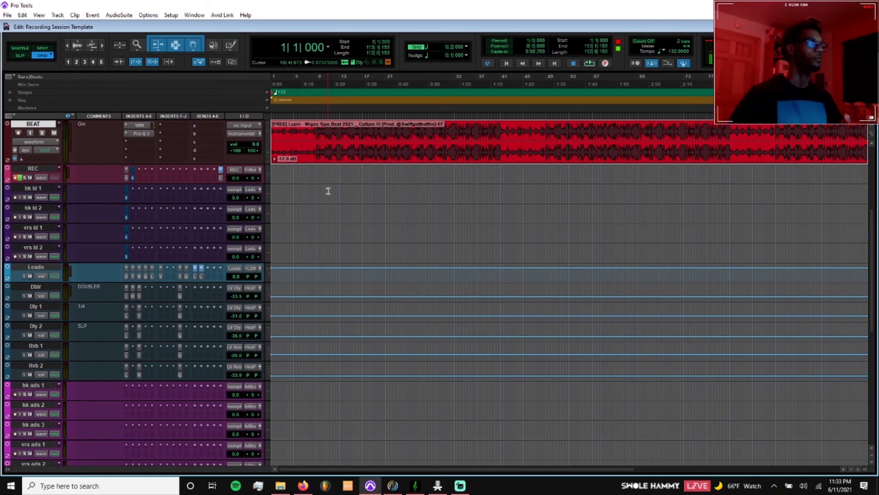
- Return to the session start and check which record mode is selected for the transport
key("Return")
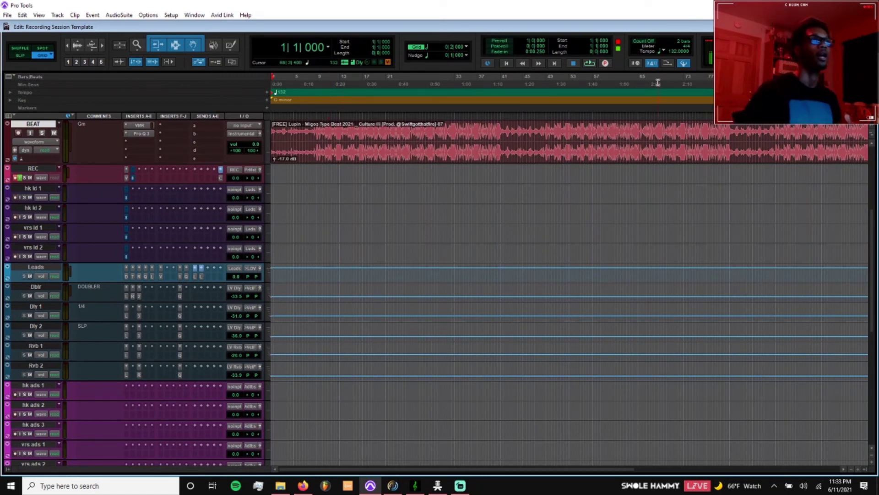
right_click(605, 65)
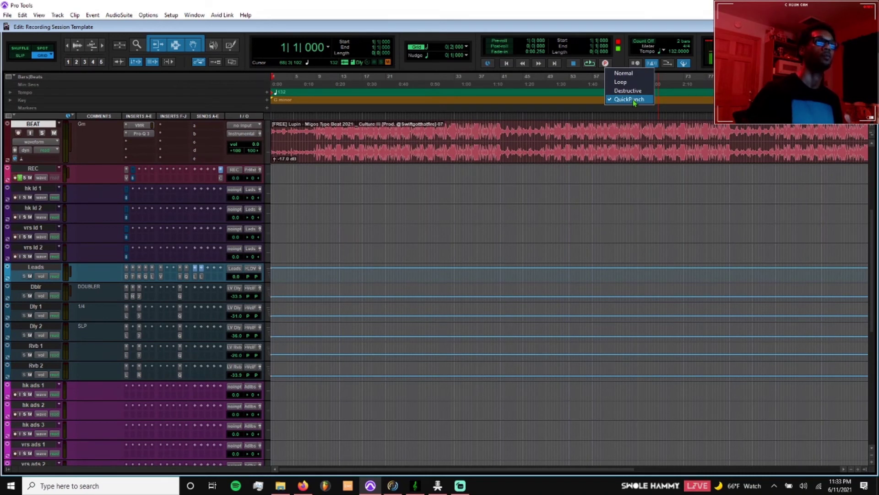
left_click(622, 34)
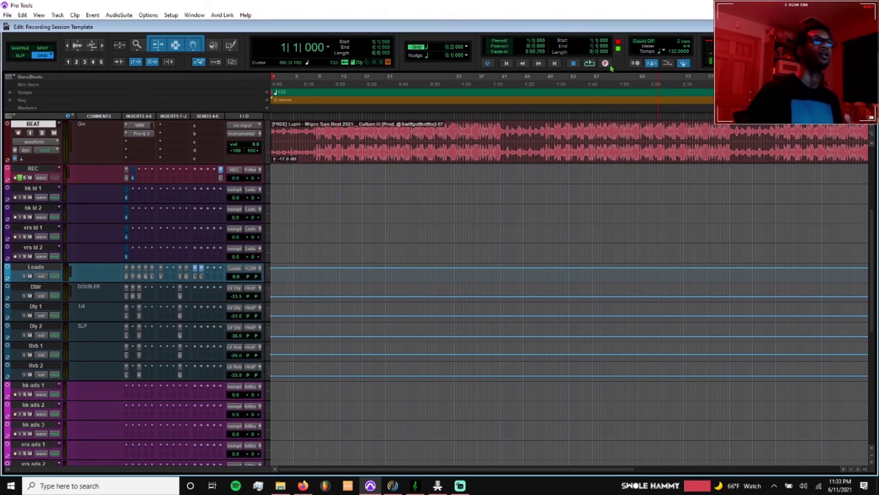
left_click(458, 193)
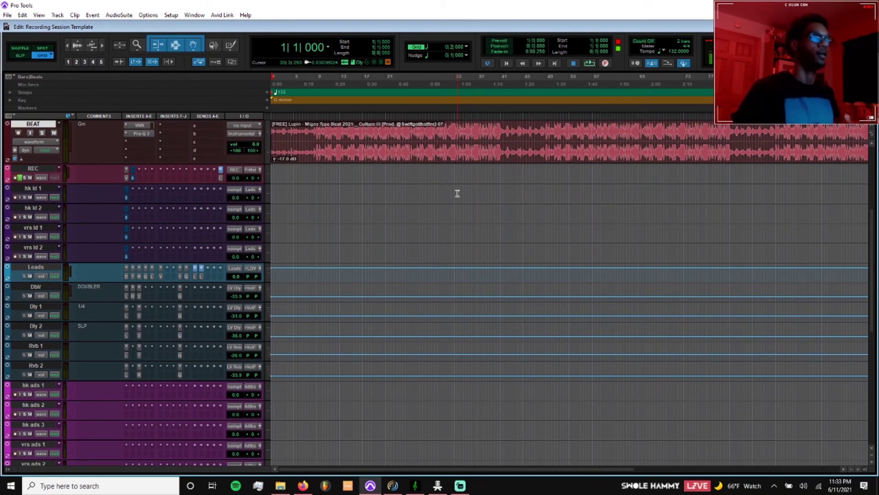
right_click(605, 65)
left_click(616, 60)
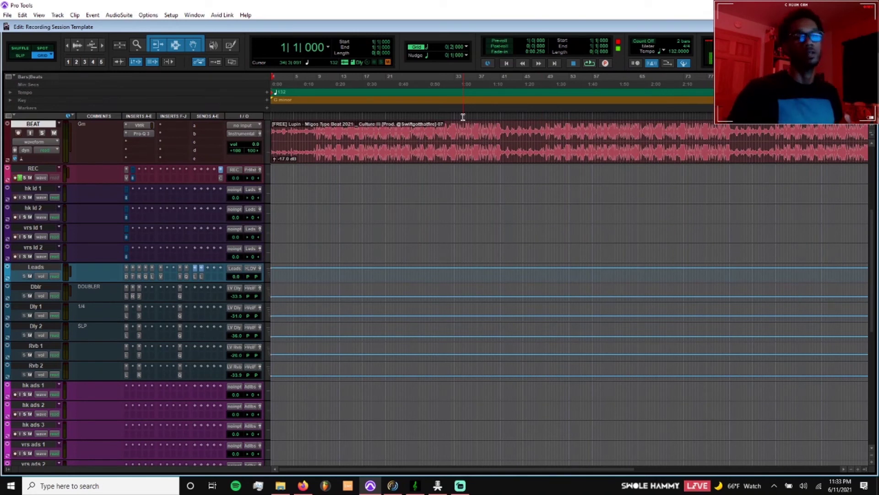
- Record a take on the REC track from the session start, move it to hk ld 1, and trim its end past bar 9
key("ctrl+space")
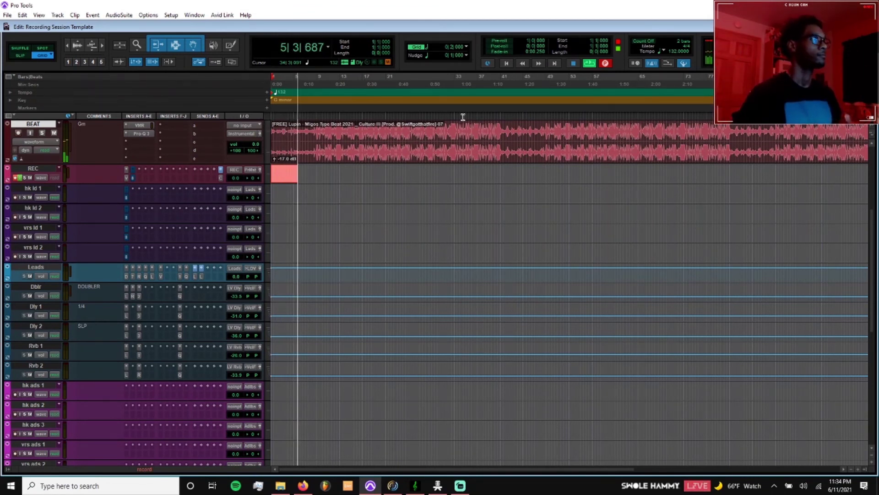
key("t")
key("t")
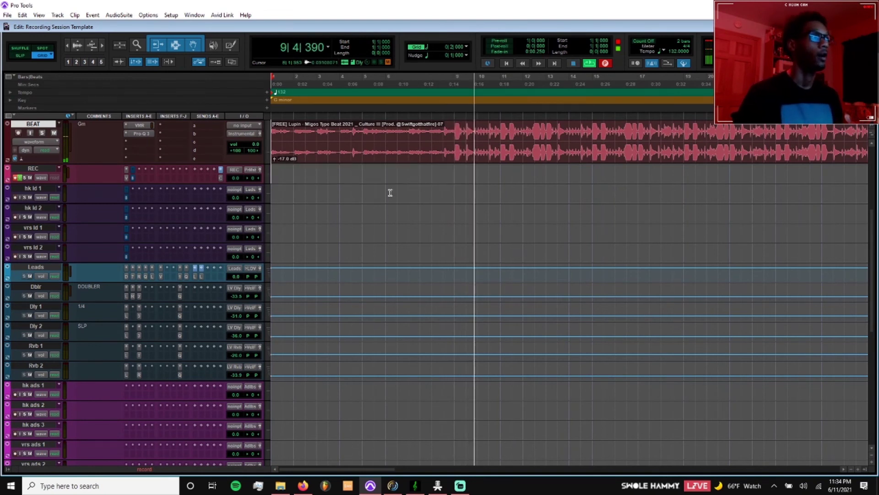
key("space")
left_click_drag(389, 181, 463, 191)
left_click(464, 194)
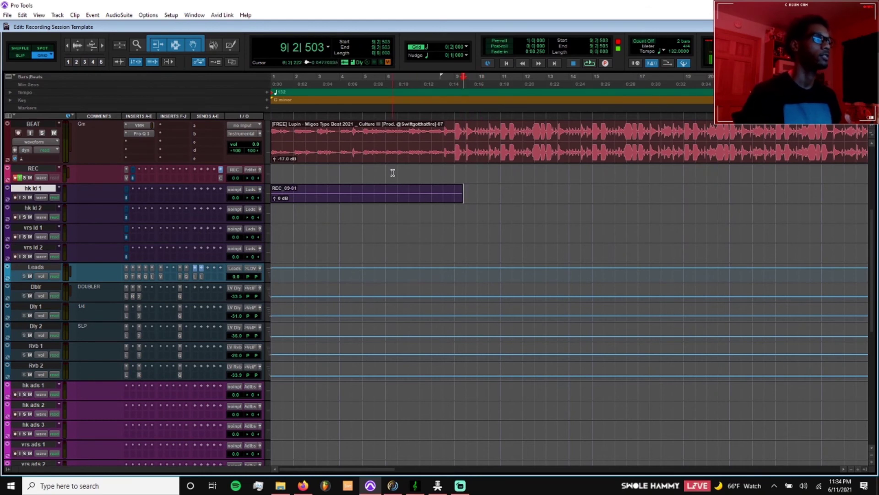
- Record a new take on the REC track from bar 7, adding a marker at bar 9 while it runs
left_click(407, 169)
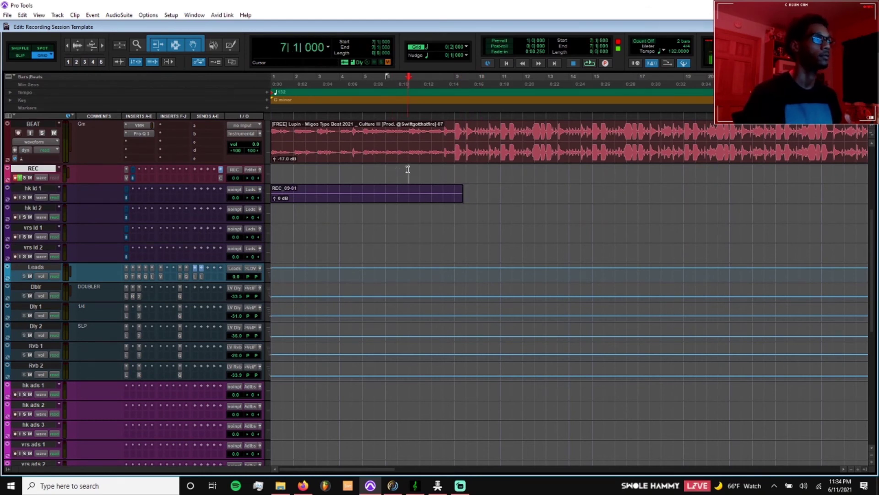
key("ctrl+space")
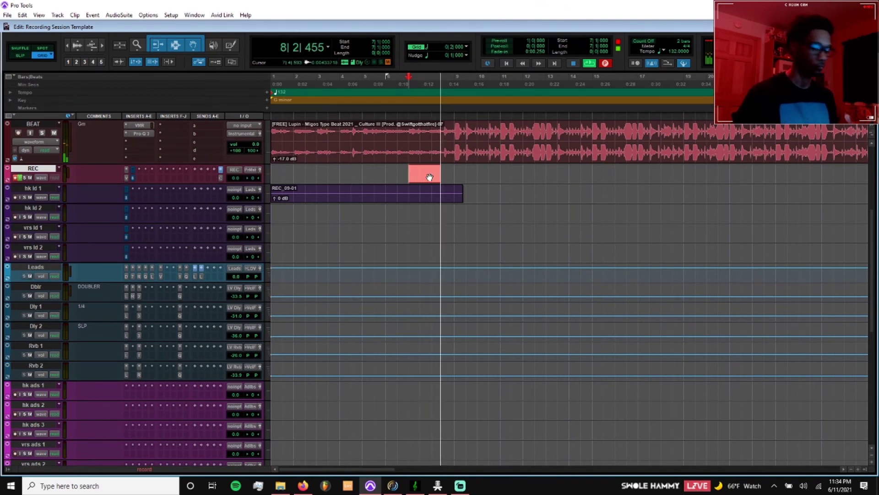
key("KP_Enter")
key("Return")
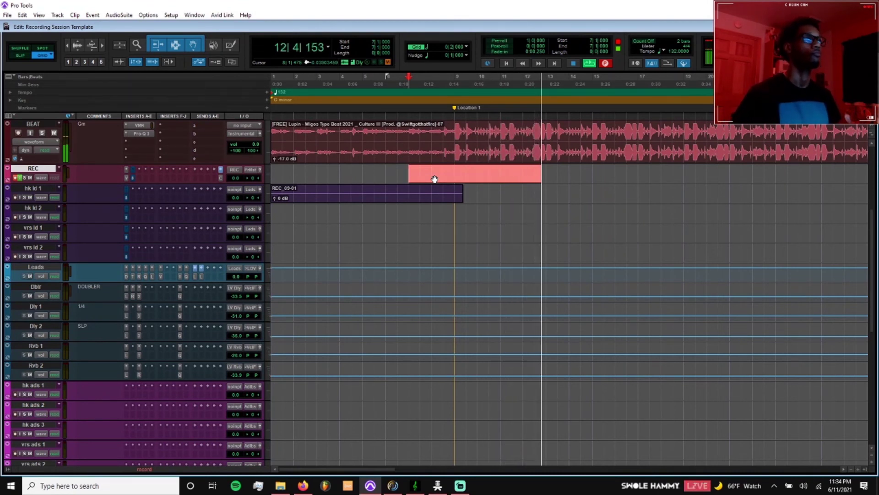
- Stop recording, move the take to hk ld 2, and trim its start to just before bar 9 with a fade-in
key("space")
left_click_drag(477, 180, 447, 213)
key("Delete")
key("f")
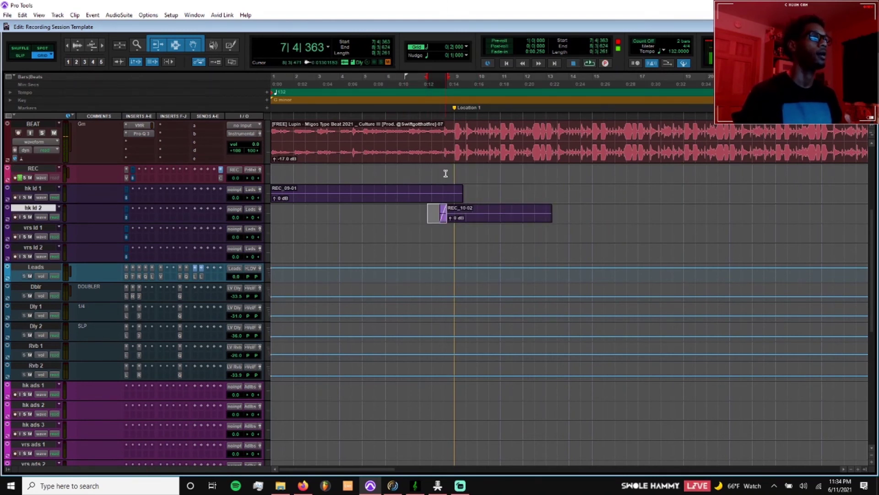
- Record on the REC track from bar 11 while trimming the hk ld 2 clip's end past bar 12 and fading it out
left_click(501, 170)
key("ctrl+space")
left_click_drag(582, 214, 532, 211)
key("Delete")
key("f")
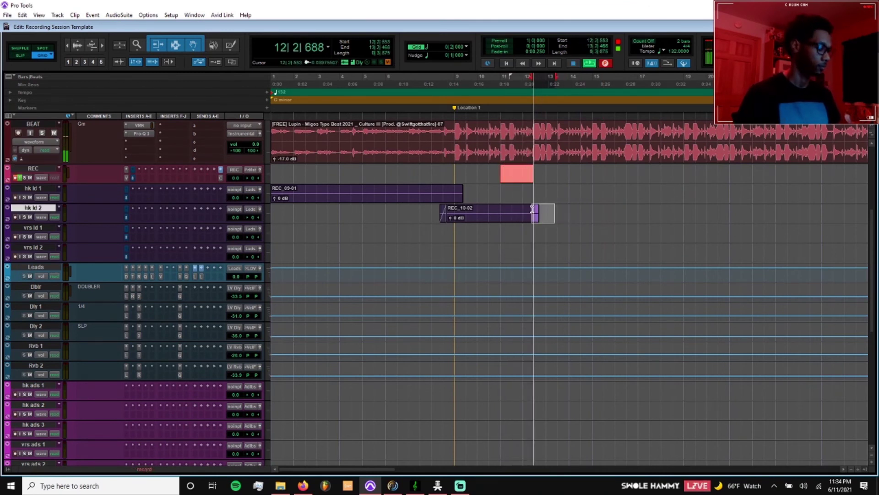
- Stop recording, delete the take's opening from bar 11 to about bar 12, and move the rest to hk ld 1
left_click(515, 181)
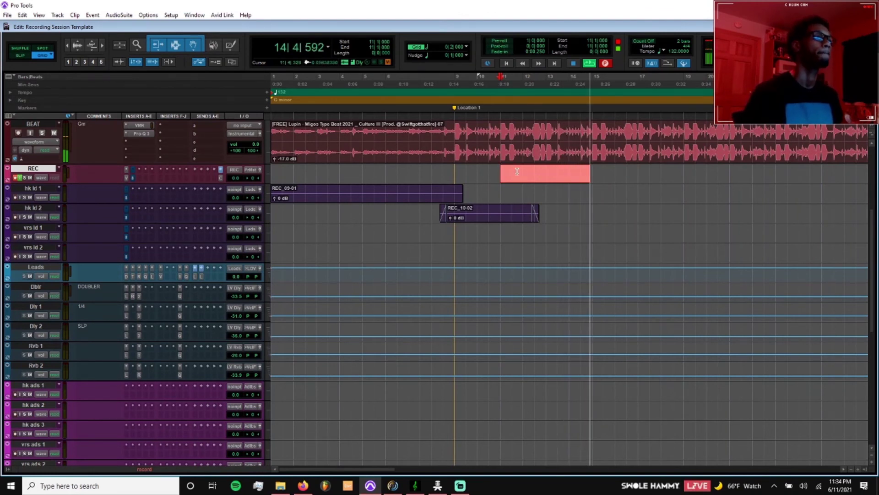
left_click_drag(518, 171, 526, 176)
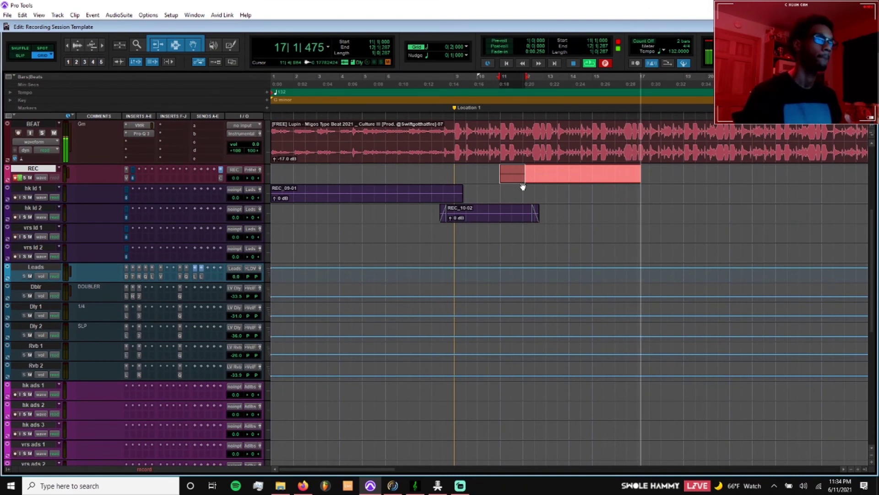
key("space")
key("Delete")
left_click_drag(552, 182, 553, 194)
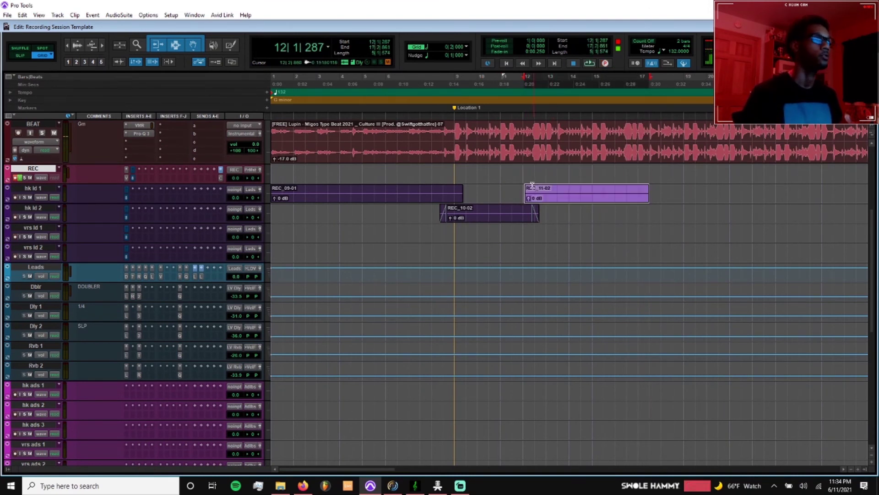
- Record on the REC track from bar 15 while fading both ends of the second hk ld 1 clip
left_click(587, 171)
key("ctrl+space")
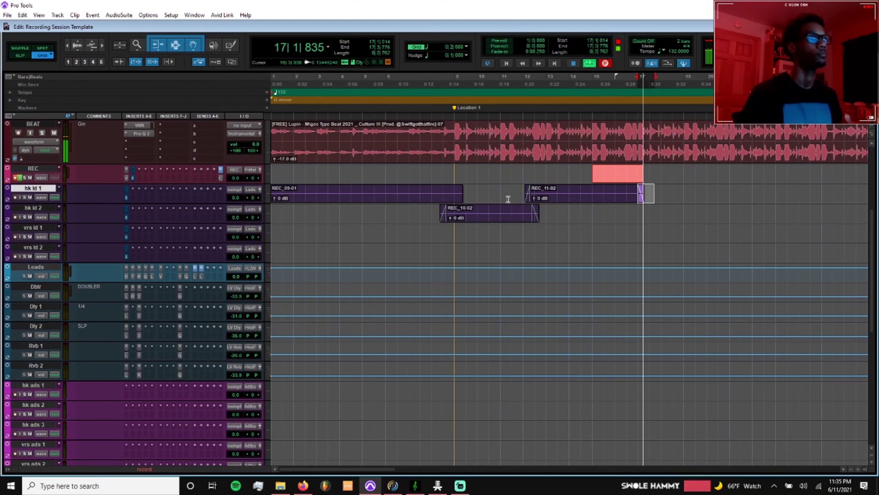
- Stop recording, delete the take's opening up to about bar 16 beat 4, and move the remainder to hk ld 2
scroll(504, 197, "right", 4)
left_click_drag(420, 176, 433, 176)
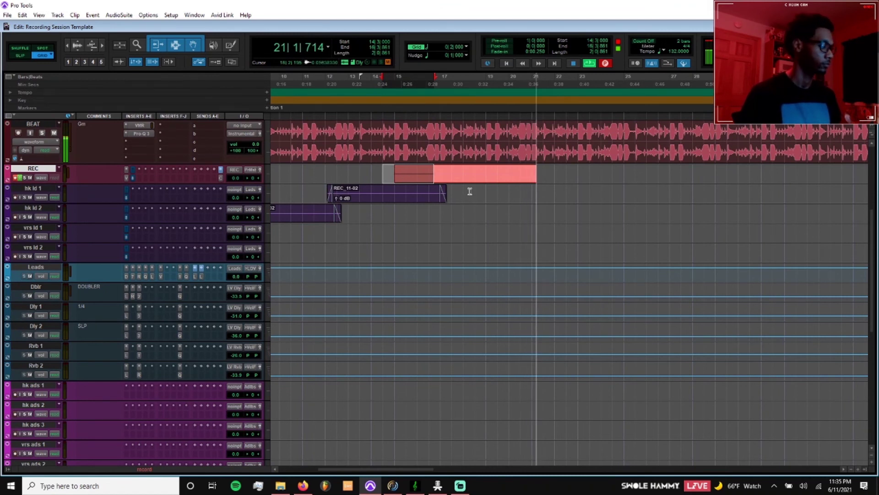
key("space")
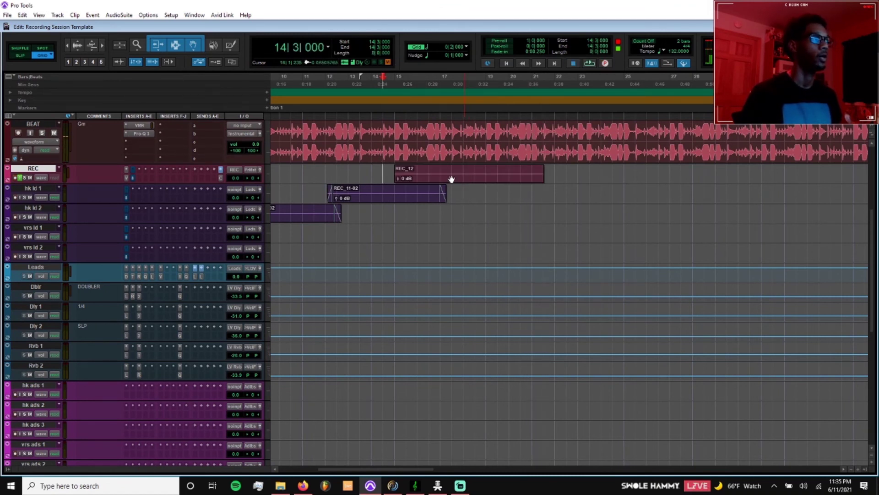
left_click(438, 172, "shift")
key("Delete")
left_click_drag(452, 180, 447, 206)
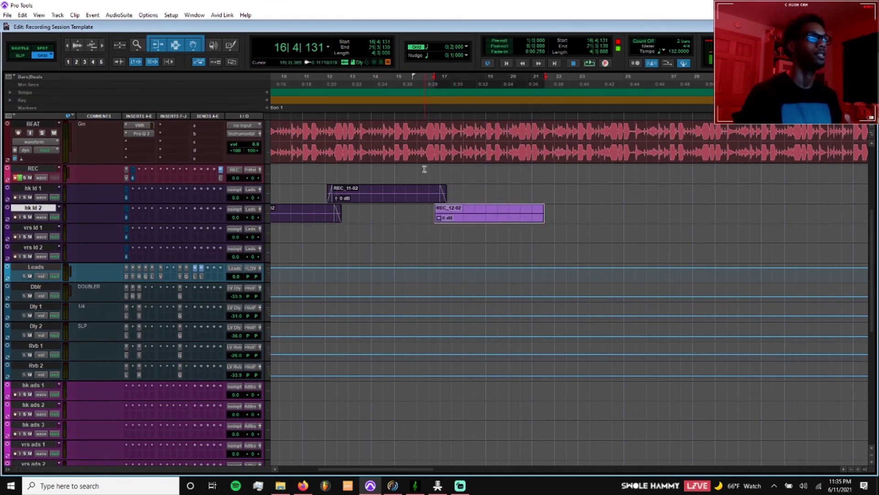
- Record on the REC track from bar 19 while trimming the second hk ld 2 clip's end near bar 21 and fading both ends
left_click(422, 169)
left_click(490, 170)
key("ctrl+space")
left_click_drag(559, 212, 532, 210)
key("Delete")
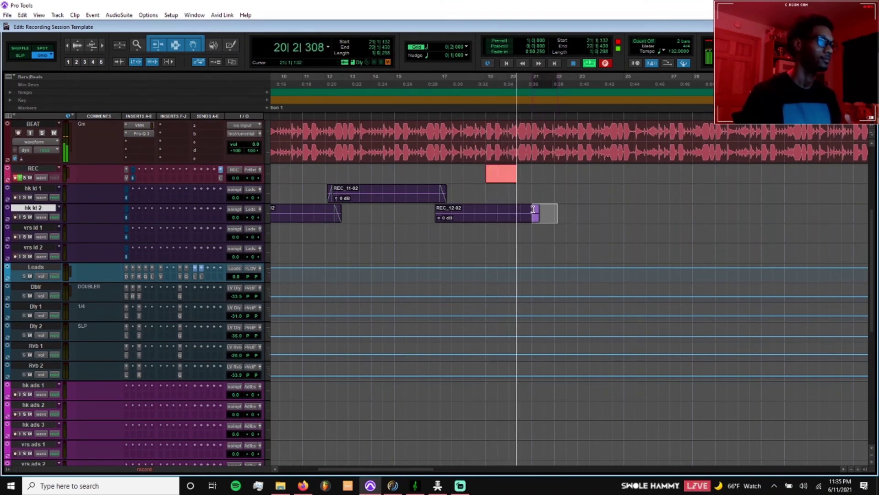
key("f")
left_click_drag(427, 210, 443, 212)
key("f")
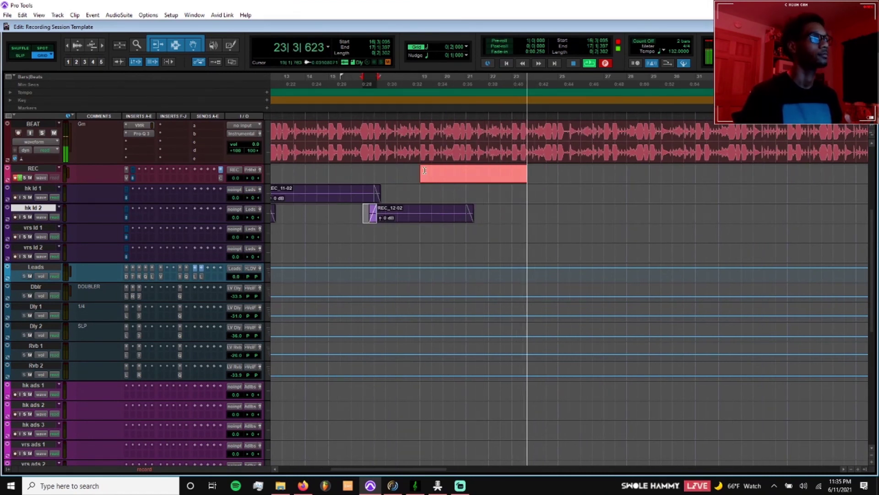
- Stop recording, delete the take's section from bar 20 to about beat 4, and move the part after it to hk ld 1
left_click_drag(443, 173, 458, 174)
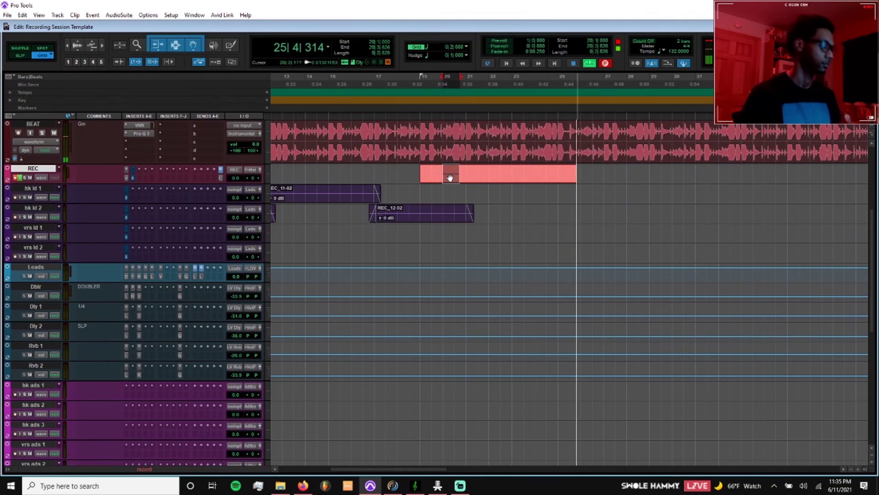
key("space")
left_click(463, 173, "shift")
key("Delete")
left_click_drag(471, 178, 469, 199)
- Add a marker at bar 23 and delete it again
scroll(435, 194, "left", 5)
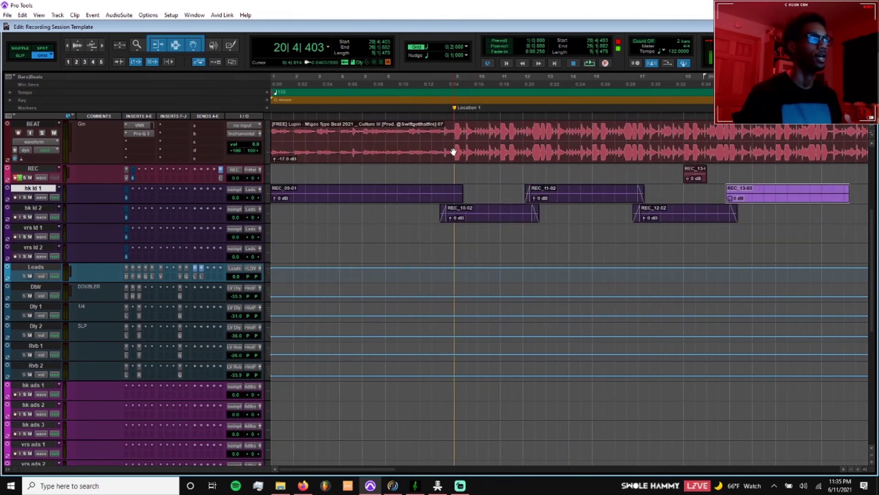
left_click(461, 169)
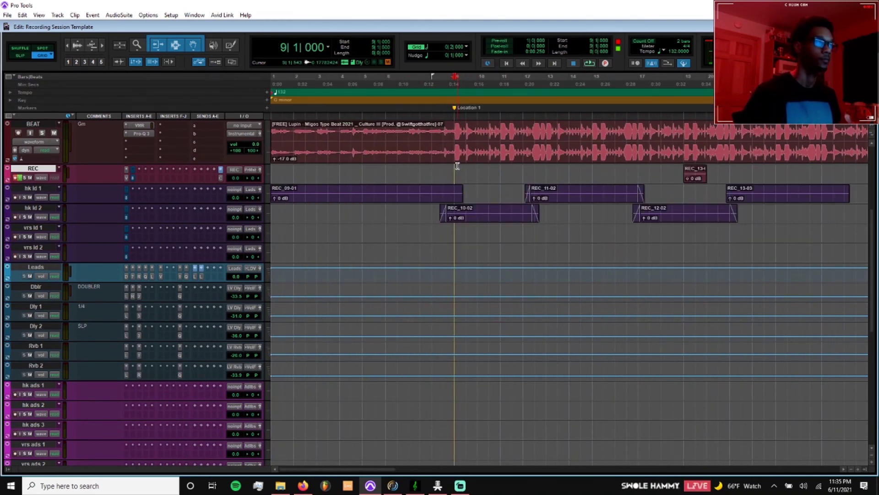
key("r")
scroll(471, 178, "right", 3)
left_click(460, 168)
key("t")
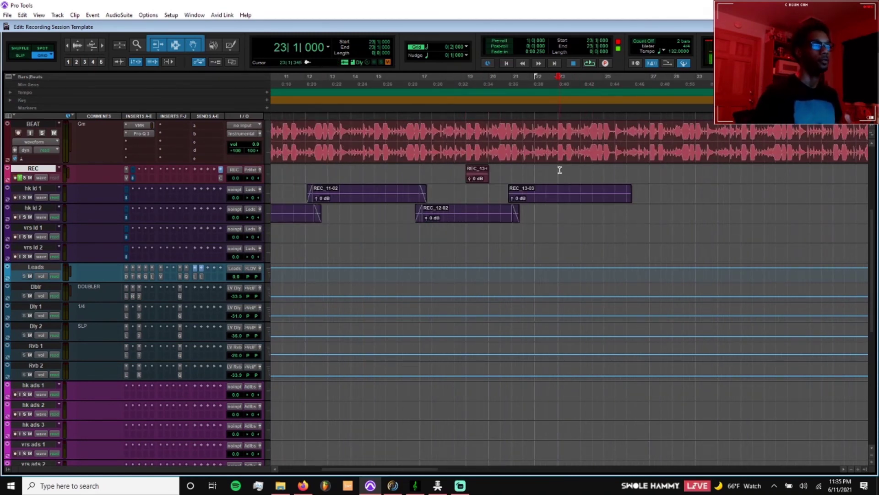
key("KP_Enter")
key("Return")
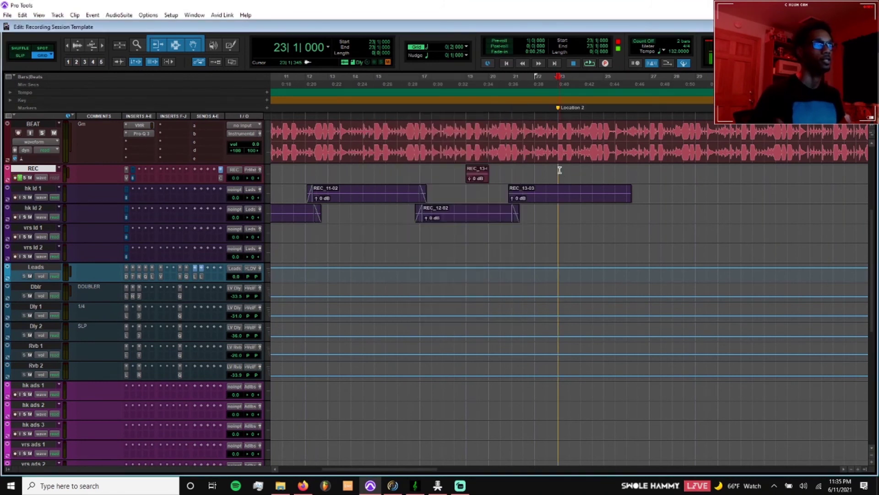
left_click(561, 112, "alt")
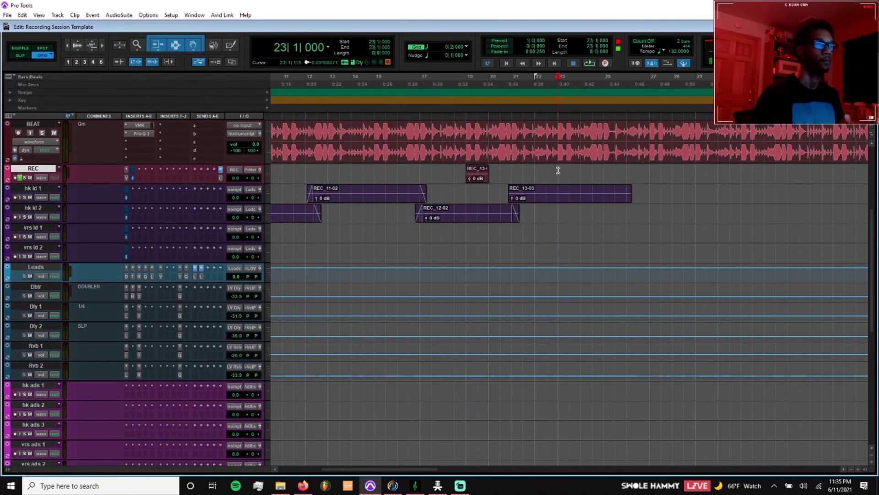
- Delete the leftover clip fragment near bar 19 from the REC track
key("ctrl+bracketleft")
left_click_drag(470, 174, 494, 174)
key("Delete")
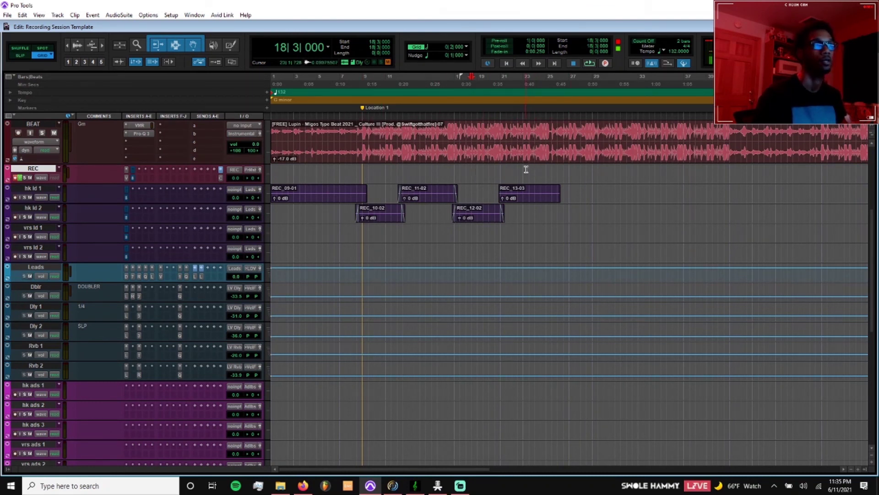
- Record on the REC track from bar 23 while trimming the last hk ld 1 clip's end past bar 25 with a fade-out
key("ctrl+bracketright")
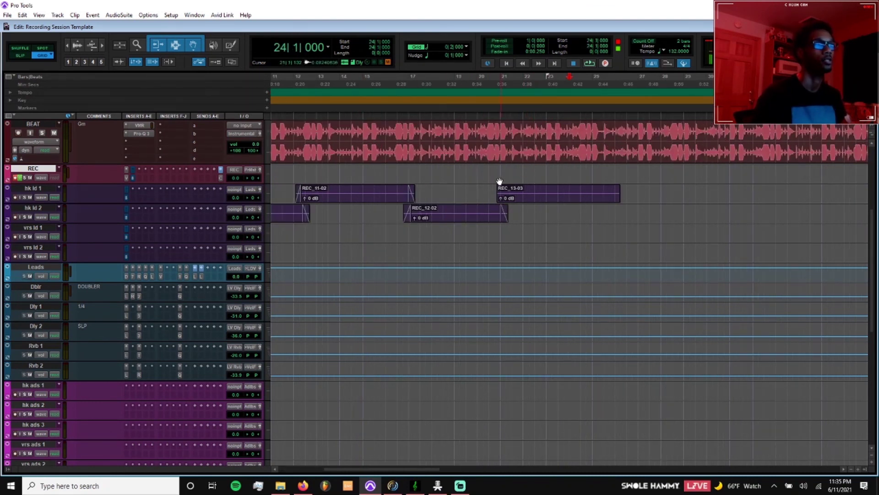
key("ctrl+space")
left_click_drag(630, 190, 595, 189)
key("Delete")
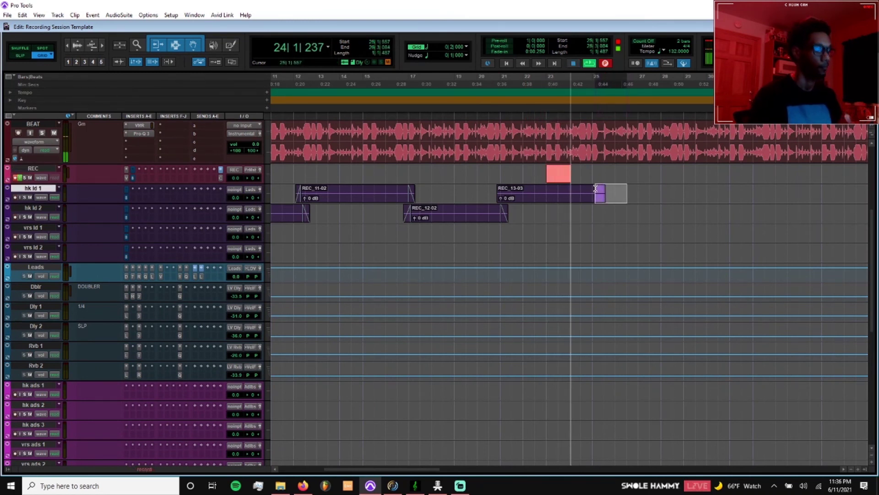
- Add a marker at bar 25 while recording continues
key("KP_Enter")
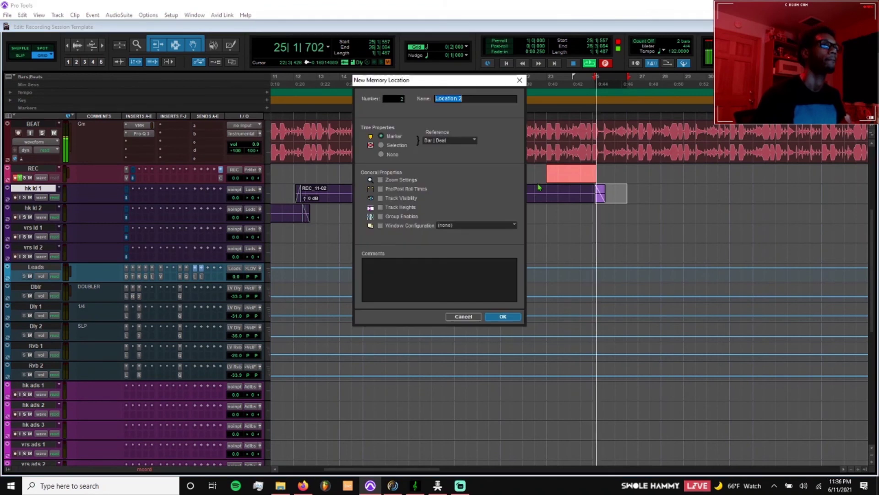
key("Return")
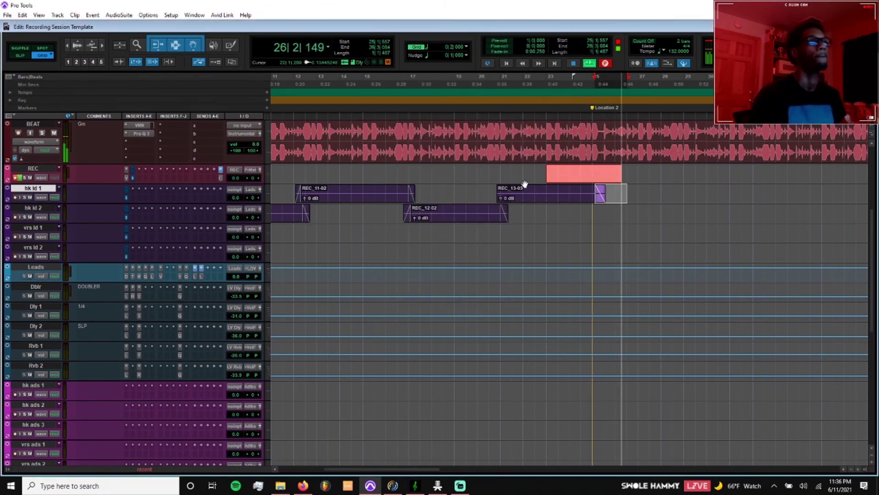
- Stop recording, delete the REC take's opening from bar 23 to about 24|3|638, and move the remaining clip to the vrs ld 1 track
key("r")
scroll(426, 188, "right", 2)
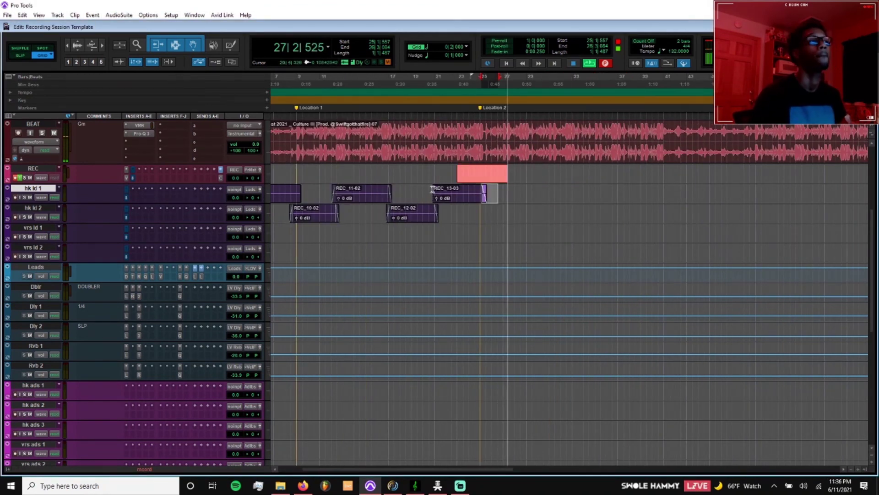
left_click_drag(457, 174, 478, 178)
key("space")
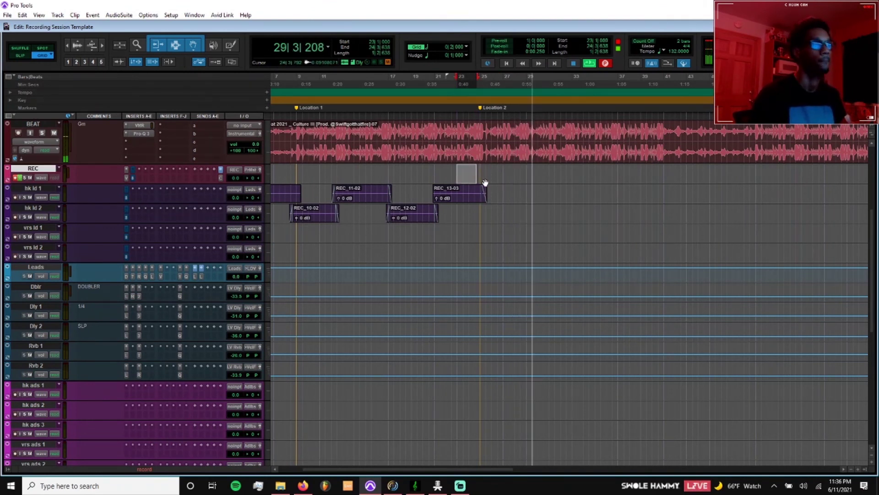
left_click_drag(493, 180, 501, 210)
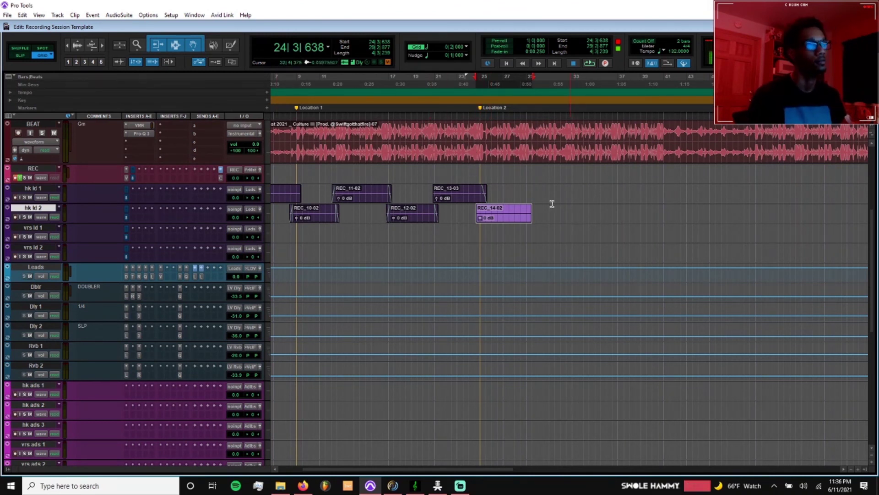
key("r")
left_click_drag(423, 221, 419, 237)
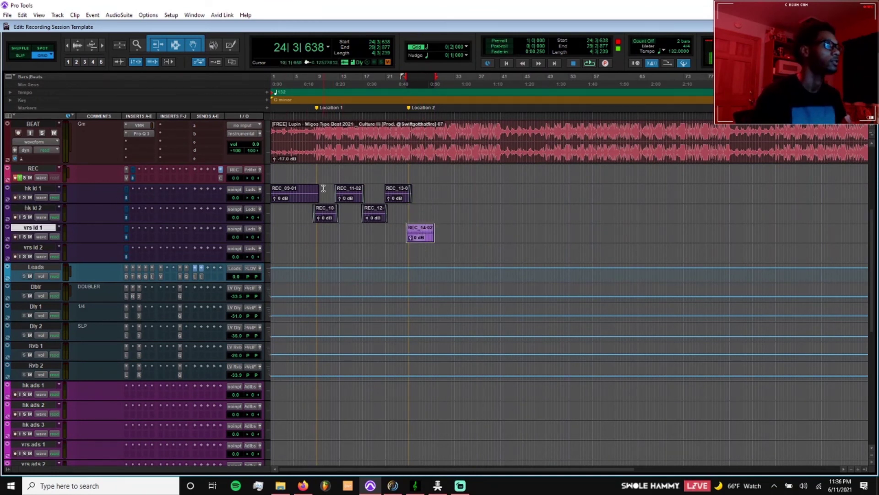
- Remove the fade-in from the start of the REC_11-02 clip near bar 12 on hk ld 1
key("t")
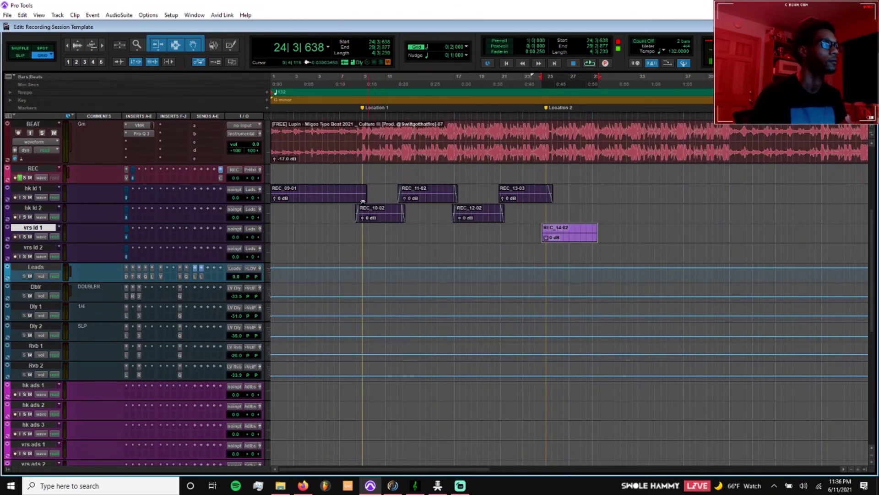
left_click(390, 190)
key("t")
key("t")
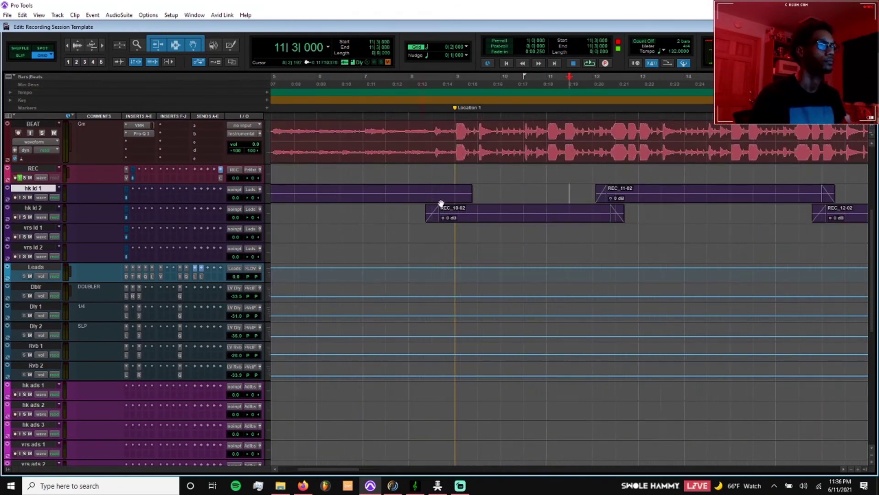
left_click_drag(495, 192, 609, 193)
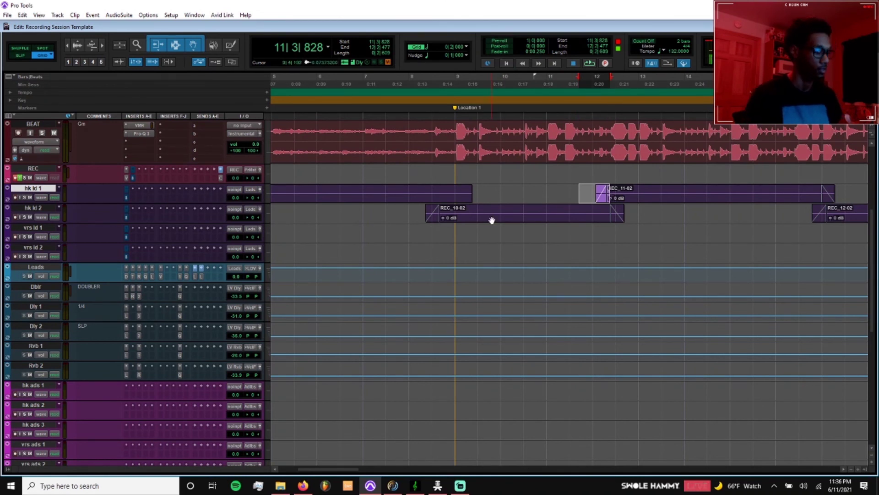
scroll(469, 202, "right", 2)
left_click_drag(516, 192, 547, 193)
key("Delete")
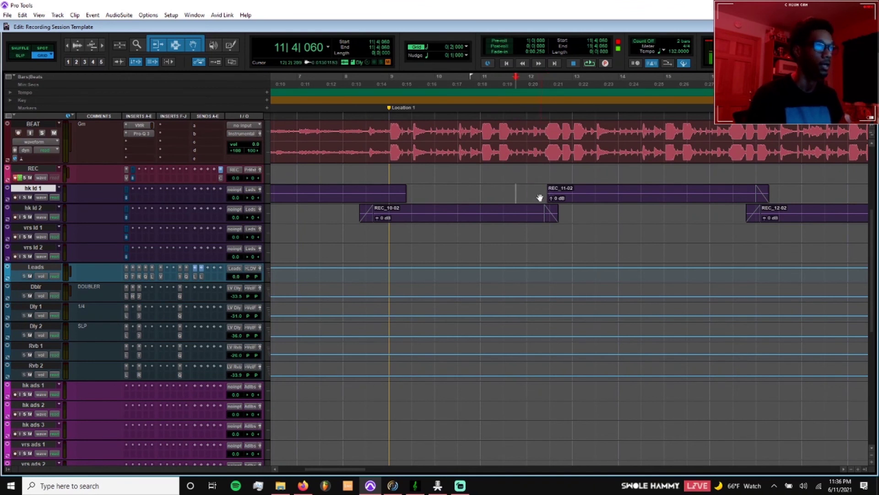
- Extend the start of REC_11-02 slightly earlier on hk ld 1 and apply a new fade-in
double_click(553, 192)
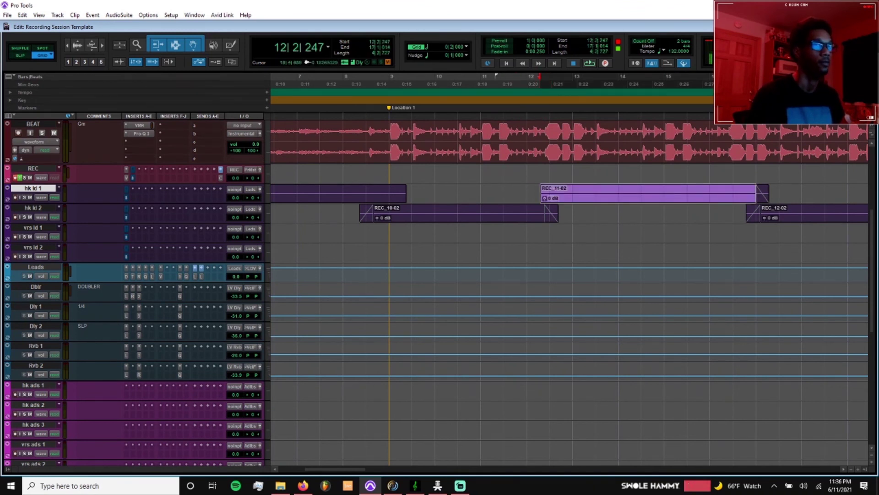
left_click_drag(530, 196, 546, 197)
key("Delete")
key("f")
left_click(498, 193)
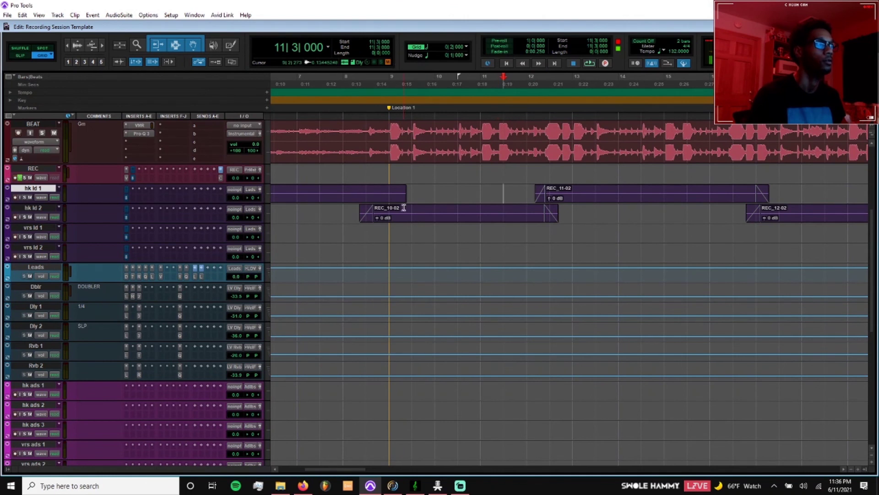
- Trim the end of REC_09-01 on hk ld 1 to just before bar 9 with a fade-out
left_click_drag(412, 192, 369, 191)
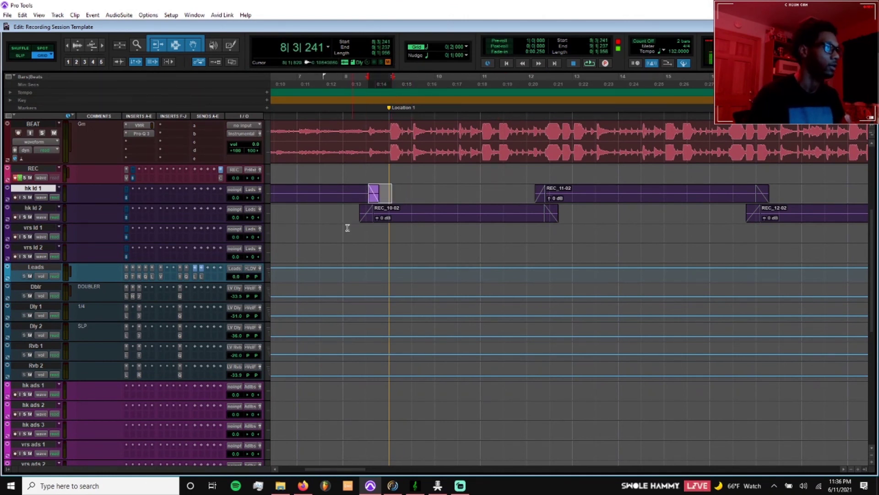
key("r")
key("r")
key("t")
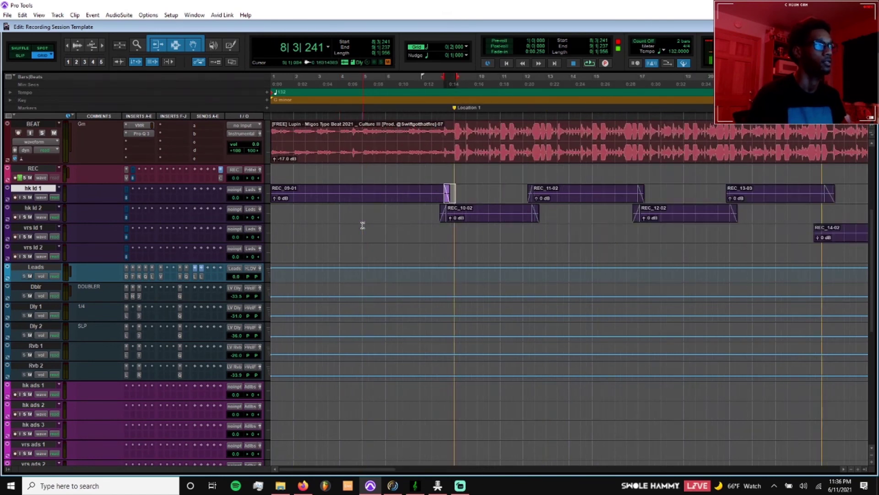
- Apply a fade-in and a fade-out to the REC_14-02 clip on vrs ld 1
scroll(362, 224, "right", 2)
key("r")
scroll(355, 225, "right", 1)
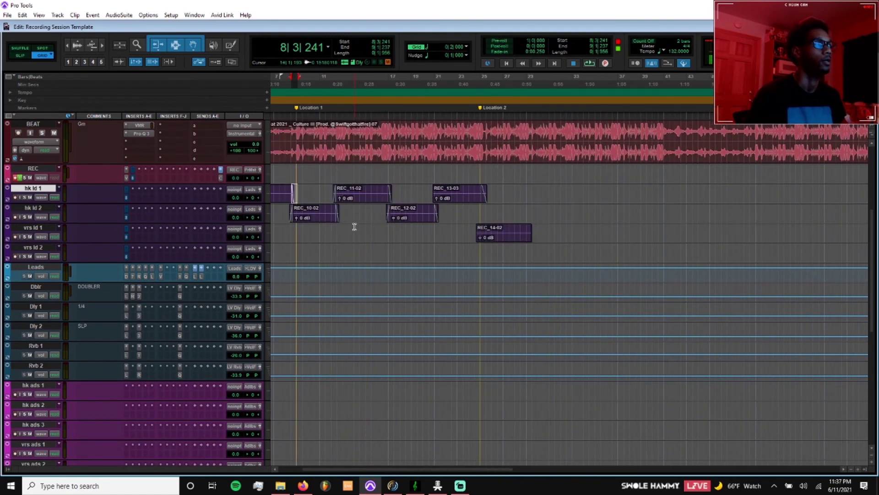
left_click_drag(469, 232, 480, 233)
key("f")
left_click_drag(548, 229, 526, 229)
key("f")
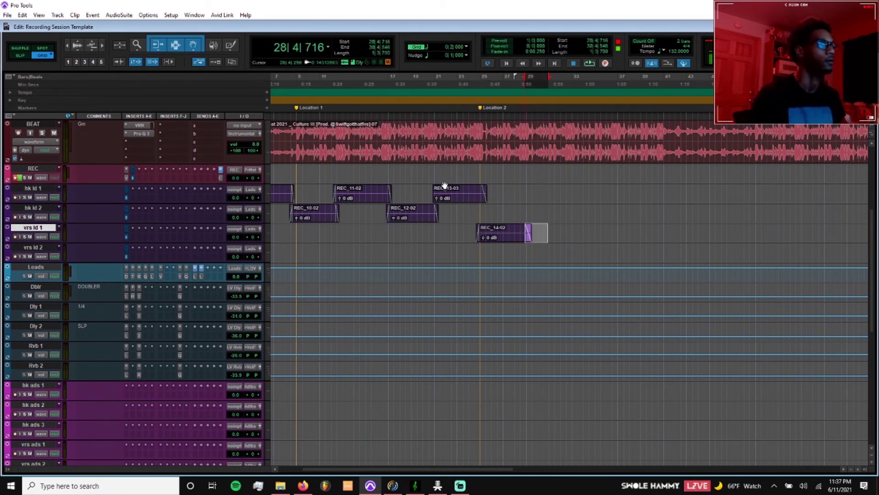
- Play the beat from bar 47 to locate the next hook and add a marker at bar 49
left_click(504, 170)
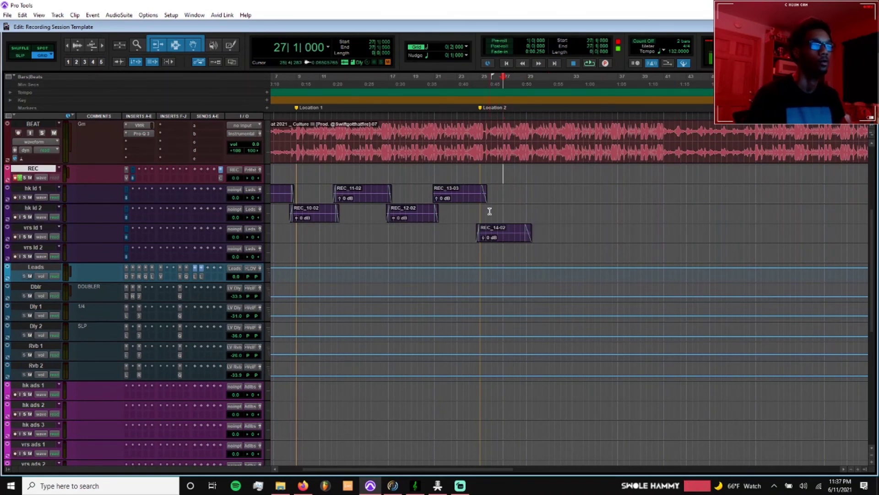
scroll(489, 211, "right", 3)
key("r")
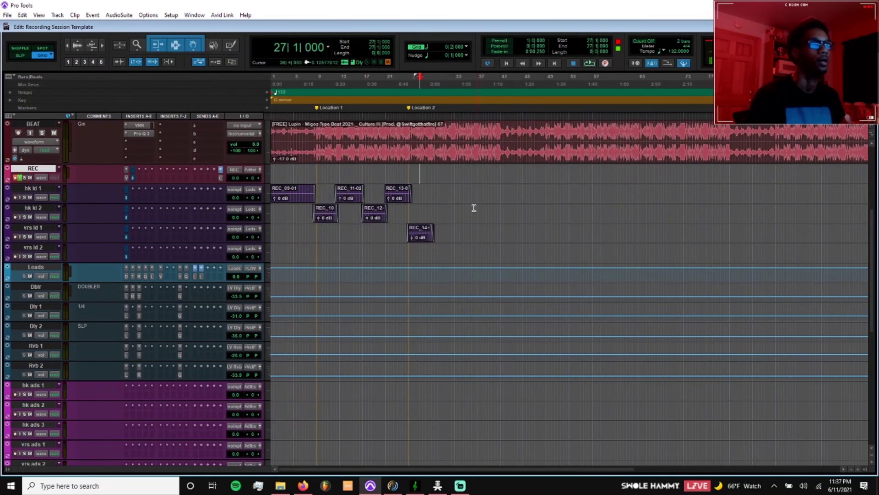
left_click(534, 171)
key("space")
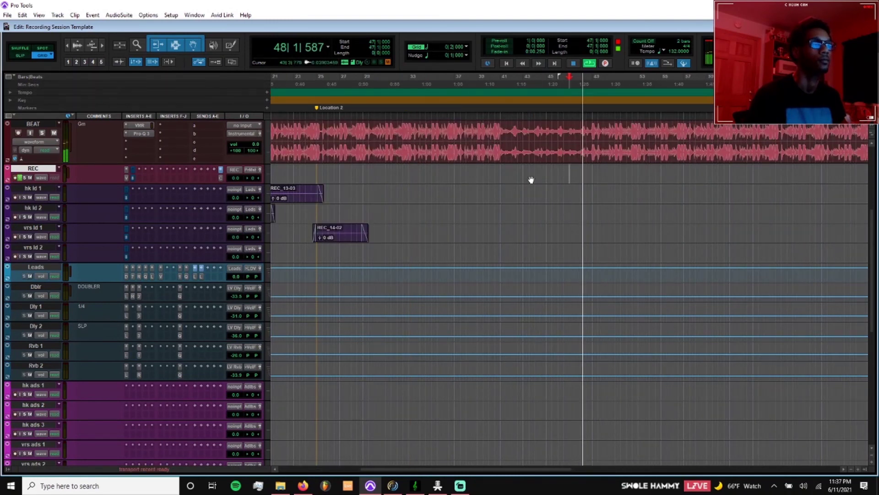
key("r")
key("space")
key("t")
left_click(585, 171)
key("KP_Enter")
key("Return")
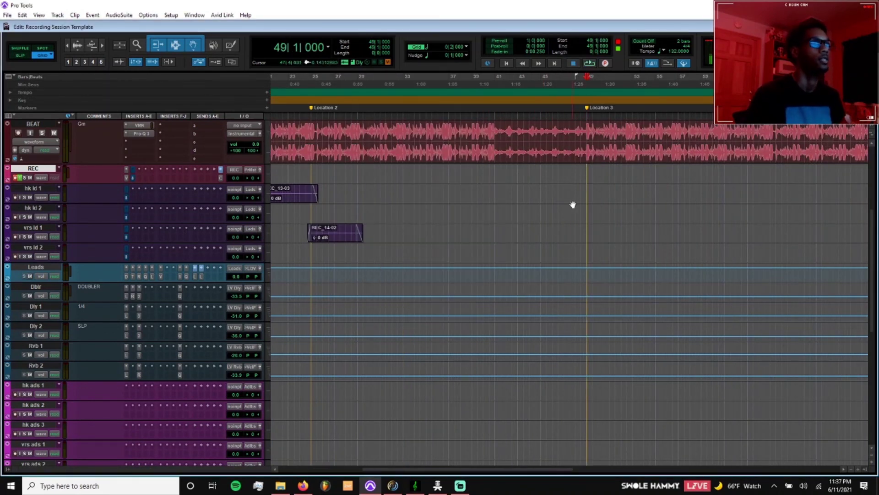
- Duplicate the hook lead range from bar 9 to bar 49 on hk ld 1 and hk ld 2 so the copies start at bar 49
scroll(415, 222, "left", 3)
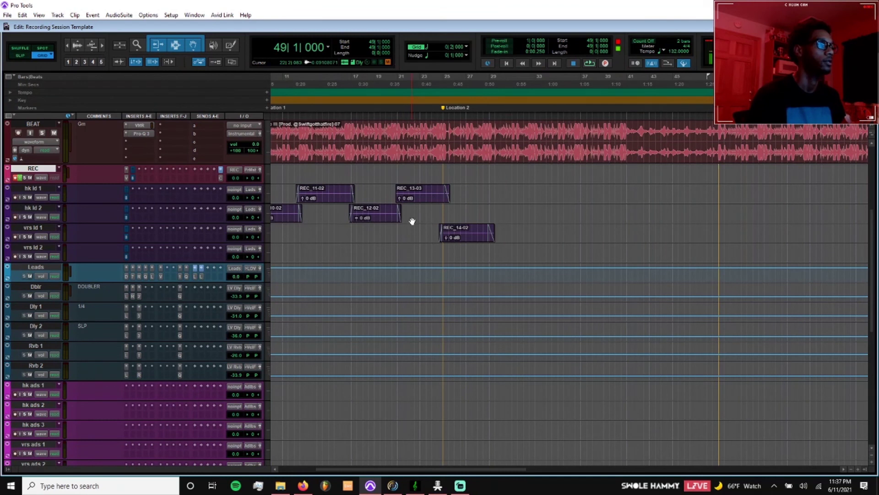
key("r")
left_click_drag(316, 186, 544, 216)
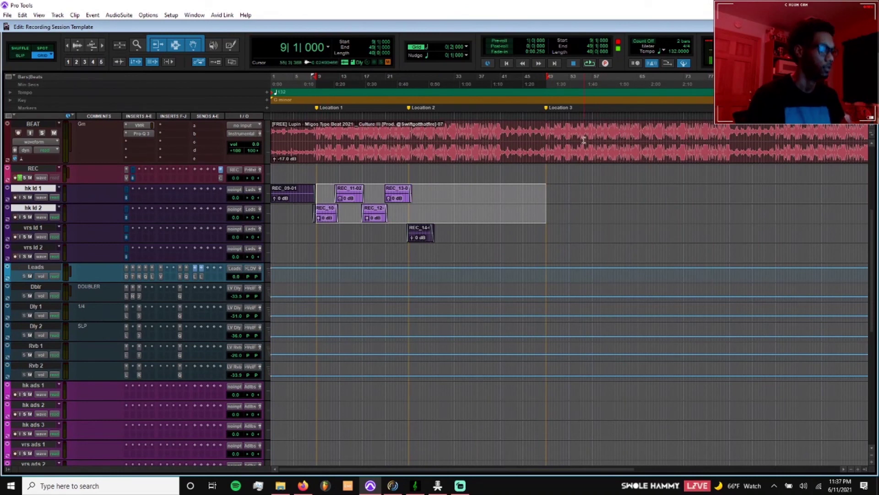
key("ctrl+d")
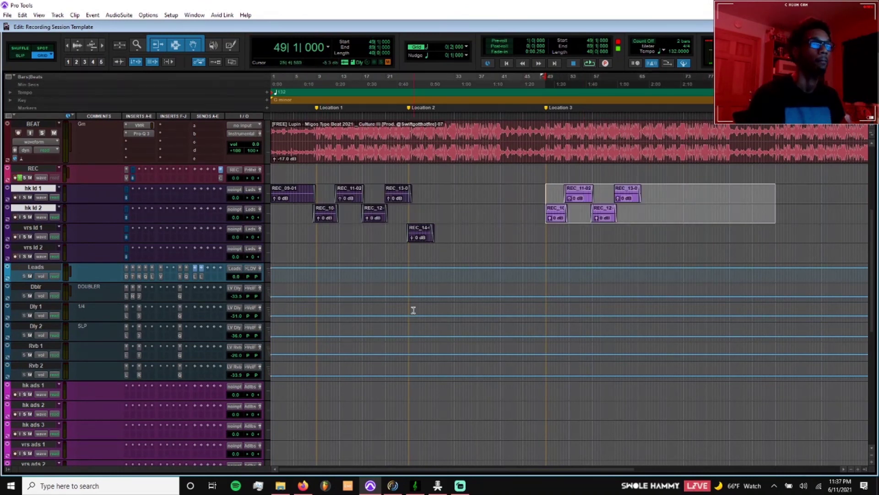
- Add markers at bar 65 and bar 89
scroll(534, 211, "right", 2)
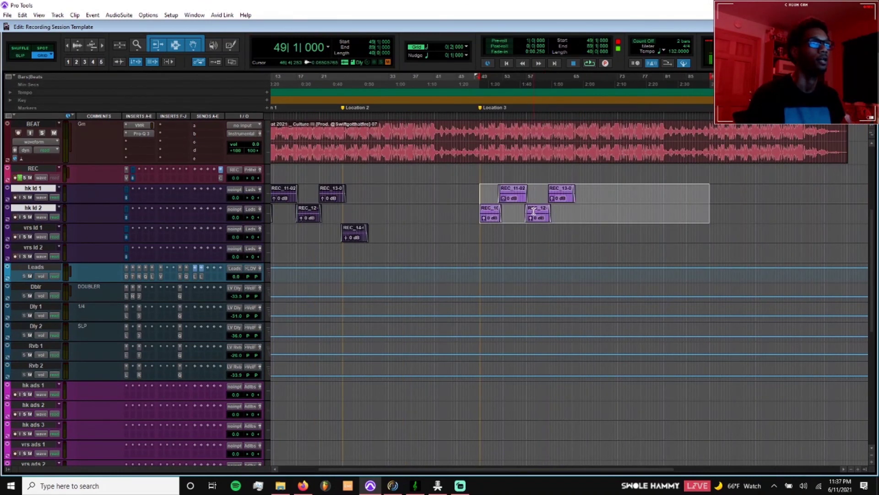
left_click(507, 169)
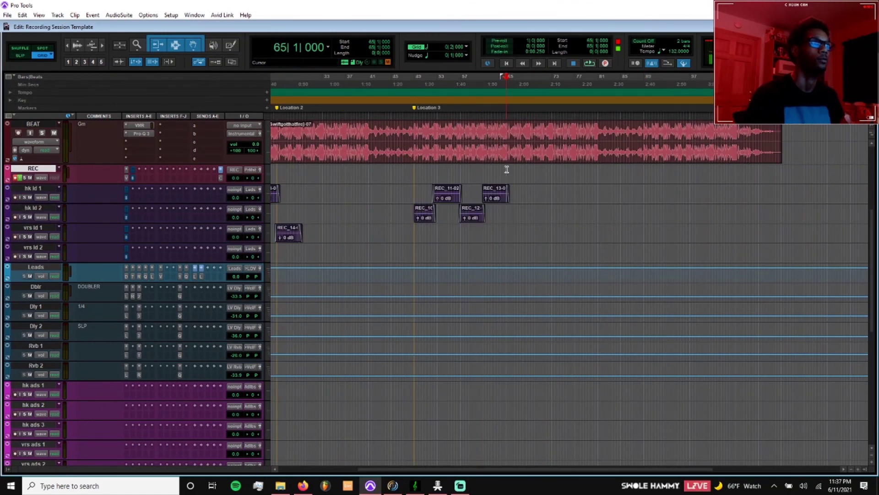
key("Return")
key("Return")
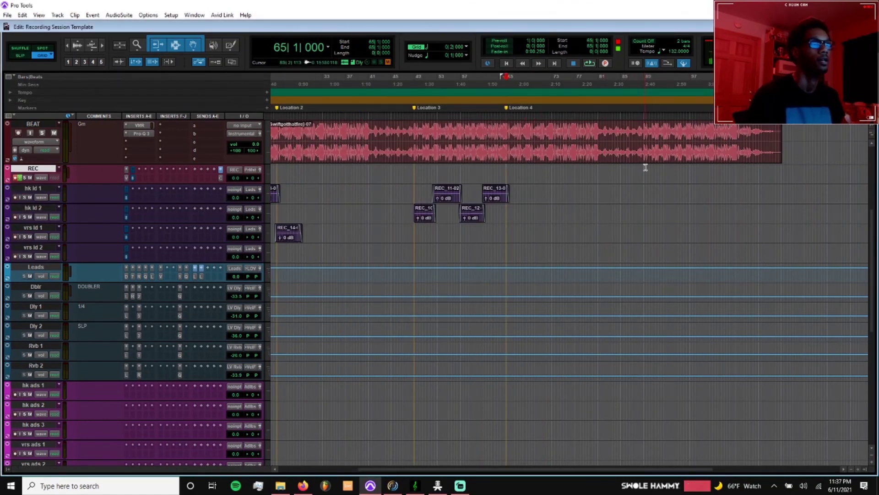
key("Return")
key("Return")
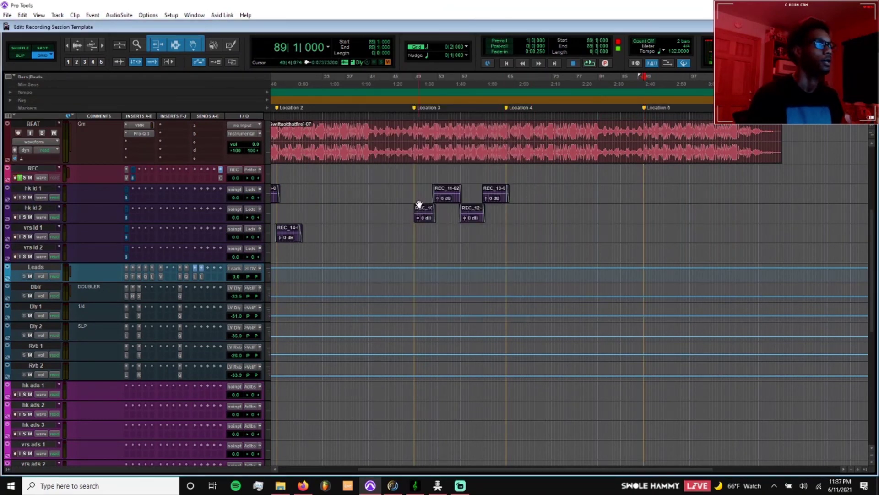
- Duplicate the hk ld 1 and hk ld 2 range from bar 49 to bar 89 so the copies start at bar 89
left_click_drag(414, 188, 644, 206)
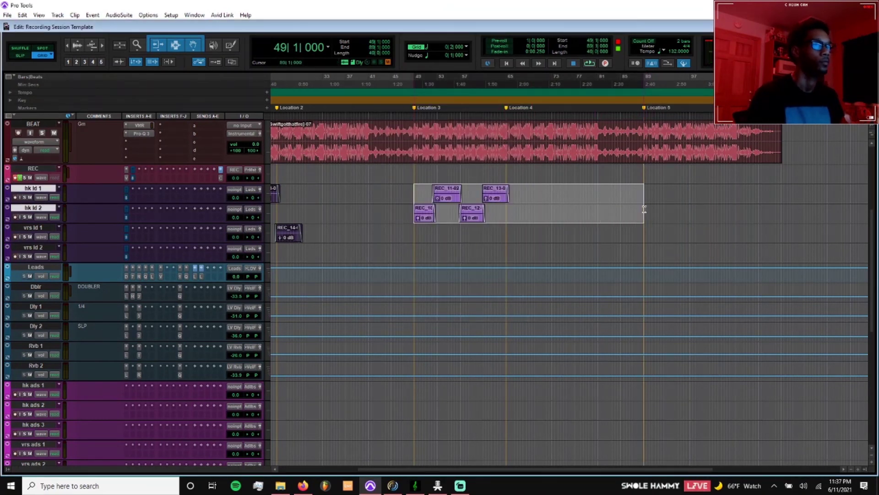
key("ctrl+d")
scroll(536, 219, "left", 5)
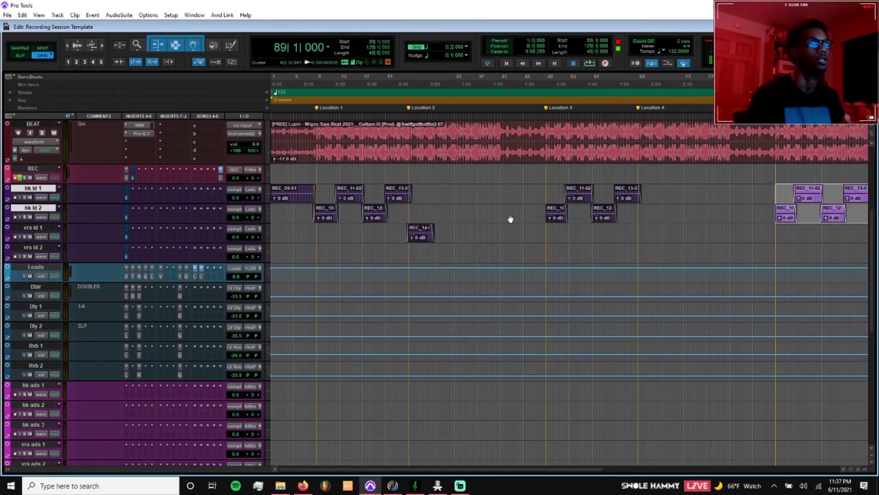
- Extend the starts of the first duplicated hk ld 2 clips ahead of bars 49 and 89 with fade-ins
scroll(513, 219, "right", 2)
mouse_move(484, 212)
left_mouse_down()
mouse_move(470, 215)
mouse_move(480, 213)
left_mouse_up()
key("f")
left_click_drag(712, 214, 711, 215)
key("f")
scroll(385, 215, "left", 2)
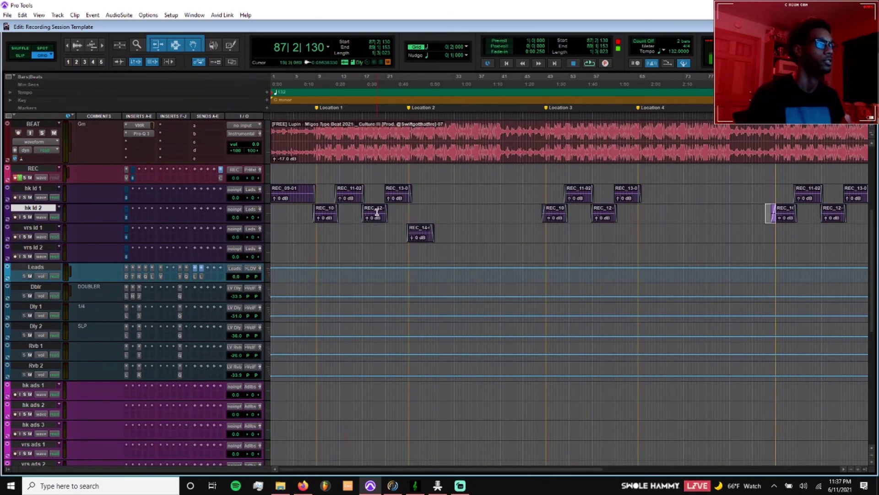
left_click(398, 214)
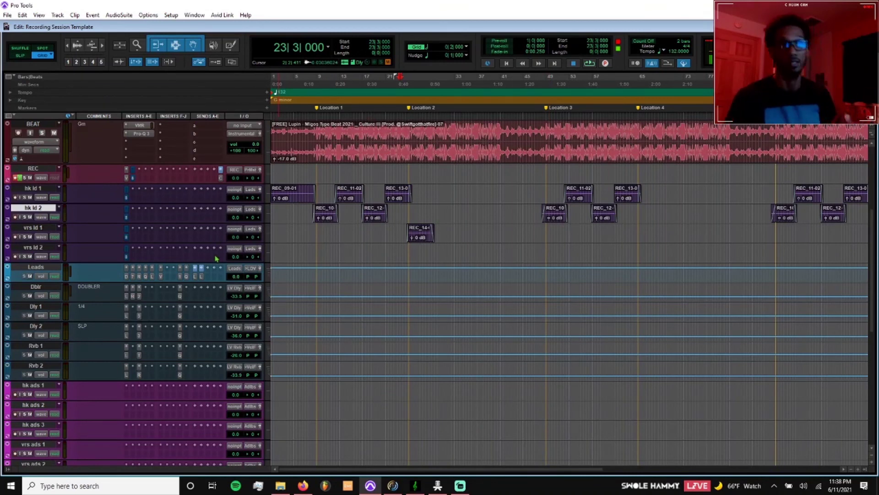
- Move the REC track directly above hk ads 1 and record an ad-lib take on it starting at bar 5
left_click_drag(33, 169, 37, 374)
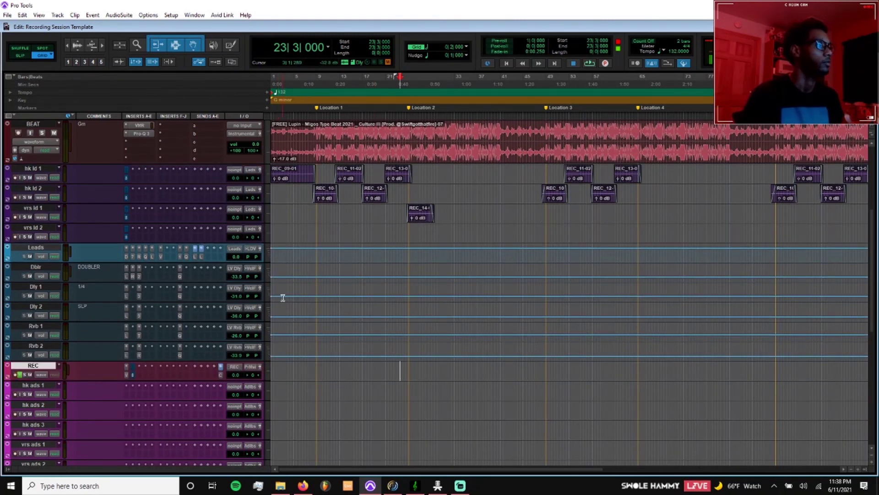
left_click(294, 364)
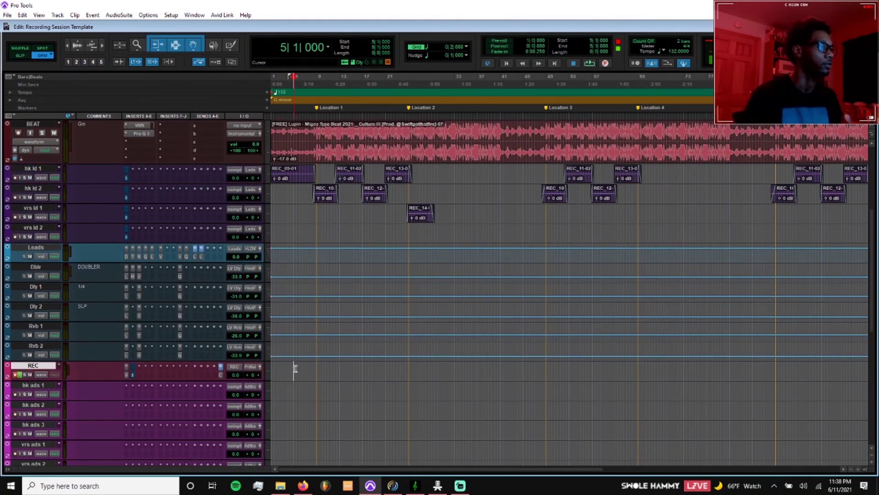
key("ctrl+space")
key("t")
key("t")
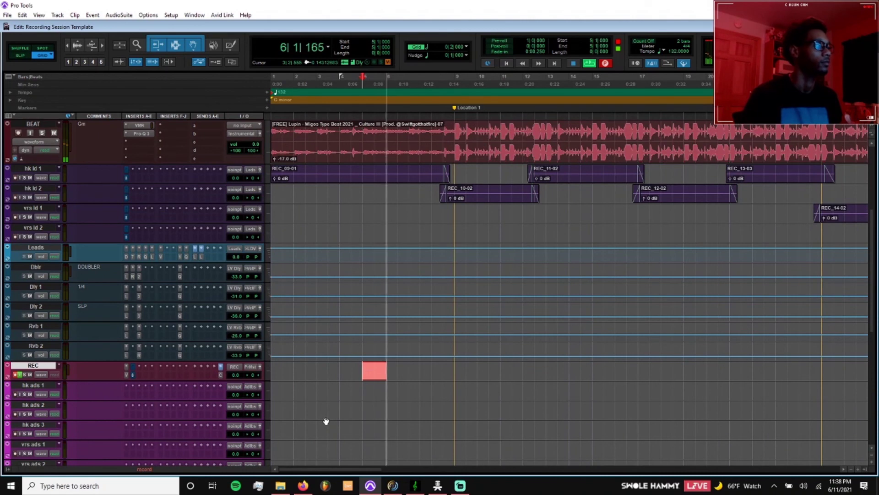
key("t")
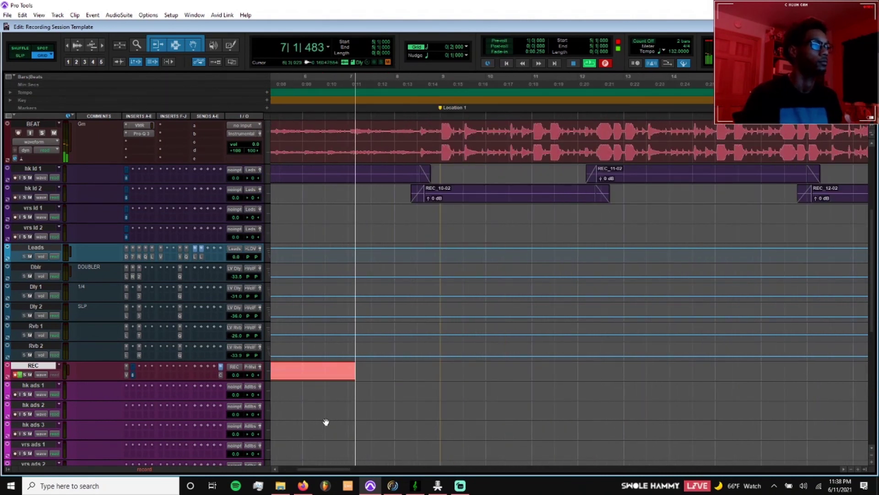
key("r")
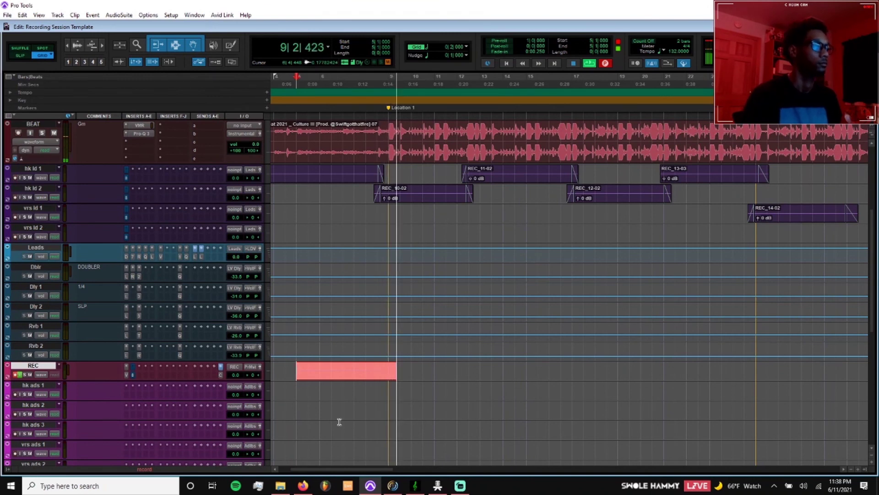
key("r")
scroll(342, 416, "down", 1)
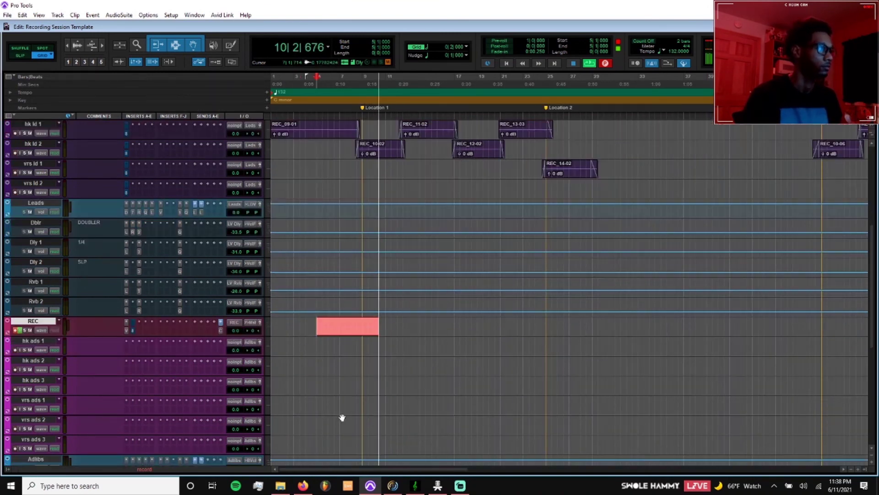
scroll(341, 416, "up", 1)
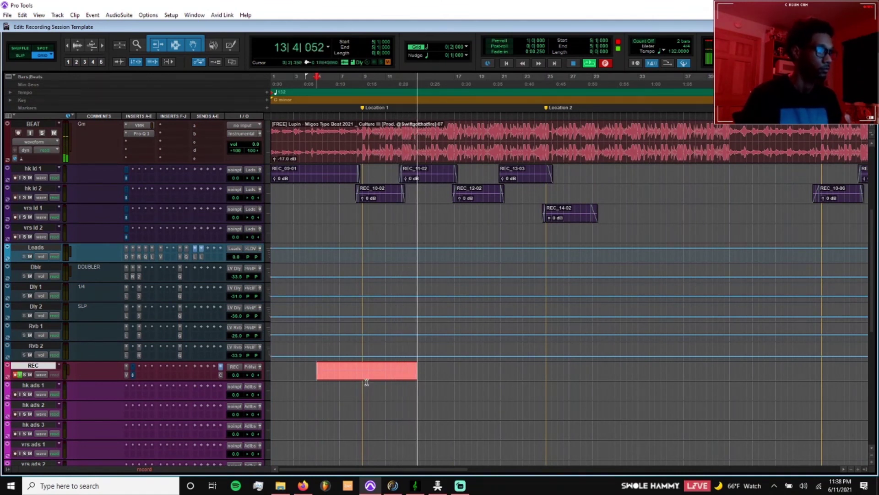
key("space")
- Move the new ad-lib take down to hk ads 1, delete its unused opening and add a fade-in at its start
left_click_drag(379, 377, 372, 398)
left_click_drag(307, 389, 355, 388)
key("Delete")
key("f")
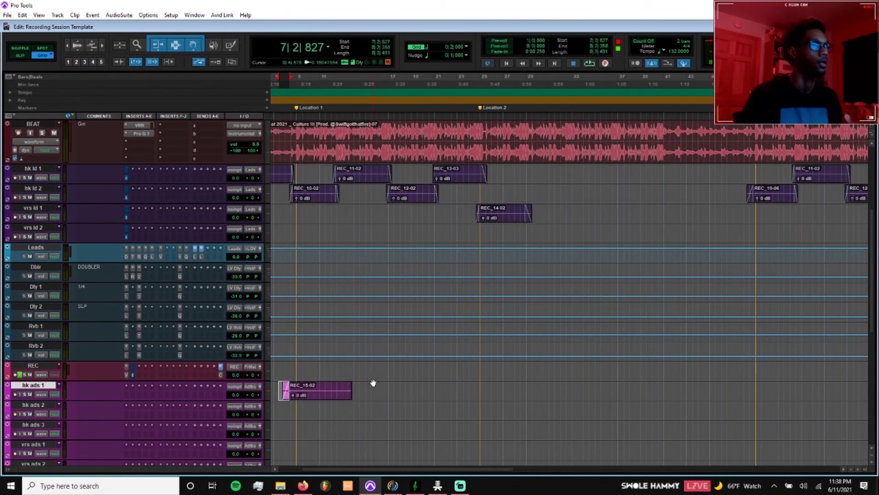
- Duplicate the hk ads 1 range from bar 9 to bar 49 twice, so copies start at bars 49 and 89
left_click_drag(361, 387, 820, 398)
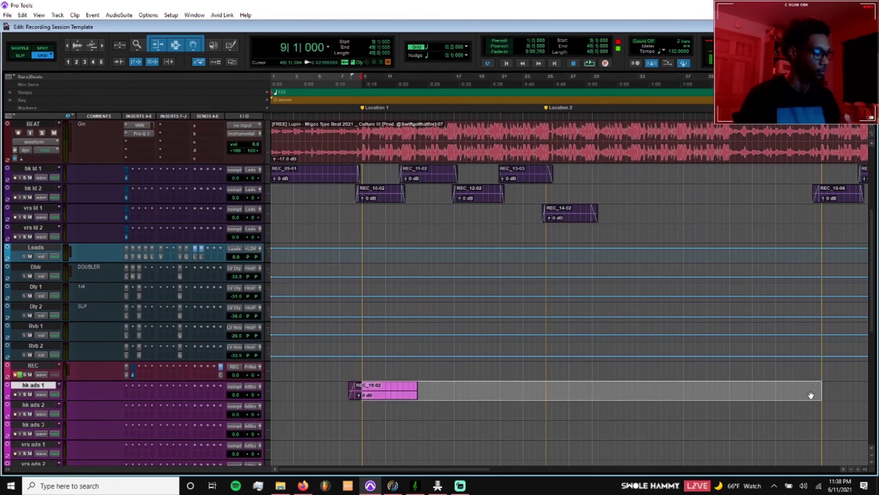
key("ctrl+d")
key("ctrl+[")
key("ctrl+d")
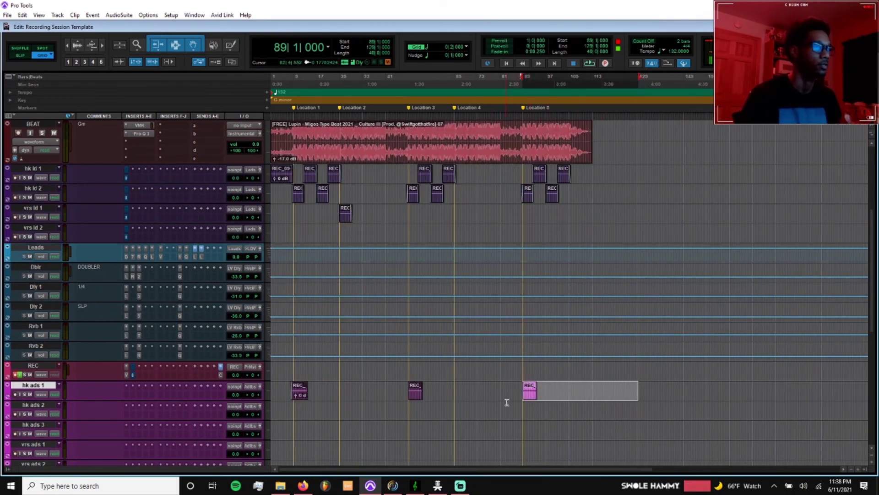
- Add a marker at bar 105, at the end of the last hook
left_click(567, 191)
key("ctrl+]")
key("ctrl+]")
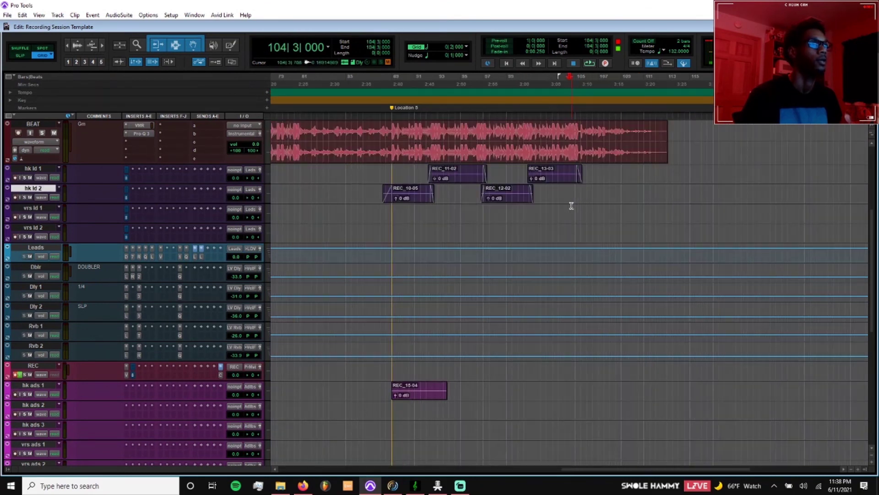
left_click(577, 189)
key("KP_Enter")
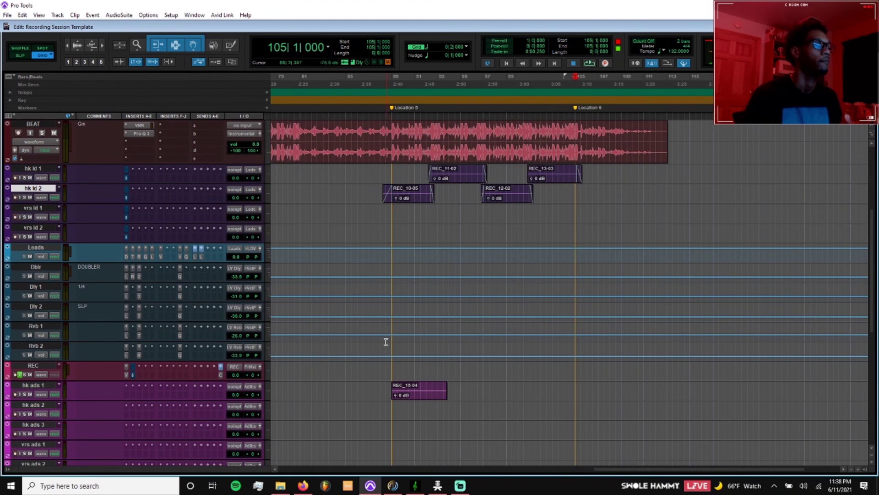
- Move the REC track directly above hk bgs 1, record a background take from 7|3 and move the clip to hk bgs 1
key("ctrl+[")
scroll(316, 401, "left", 3)
scroll(663, 398, "left", 3)
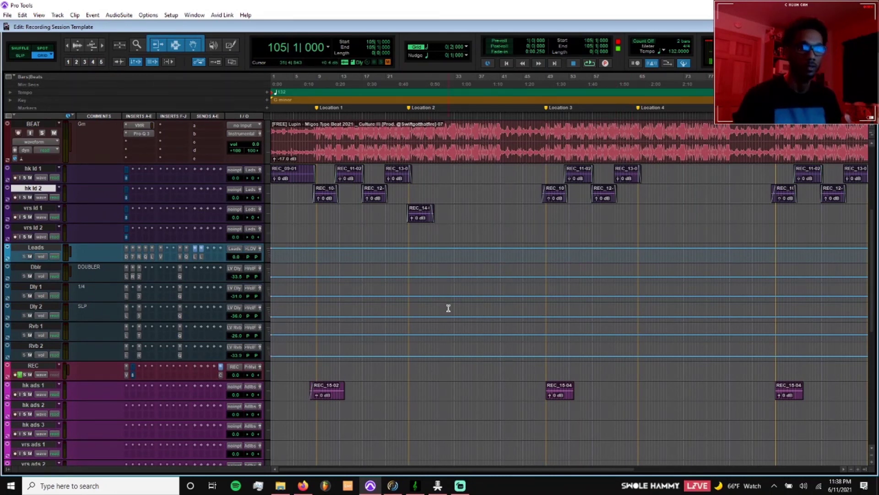
scroll(449, 308, "down", 6)
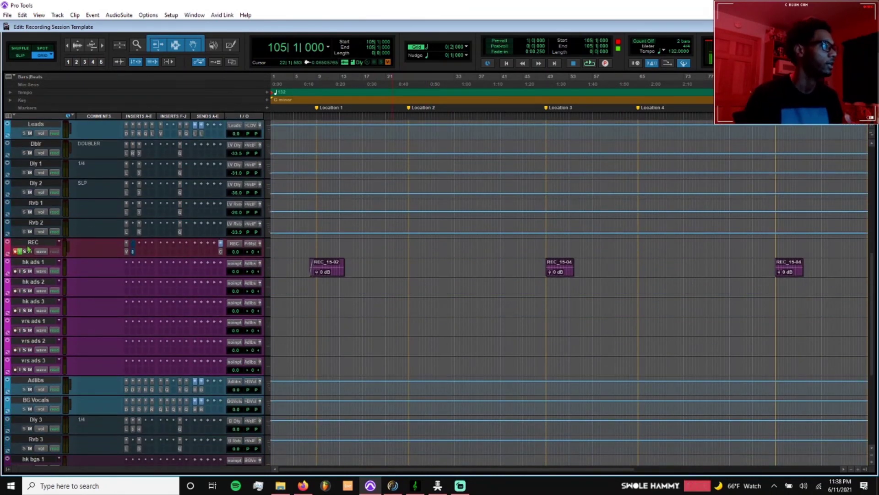
left_click(33, 242)
scroll(33, 245, "down", 5)
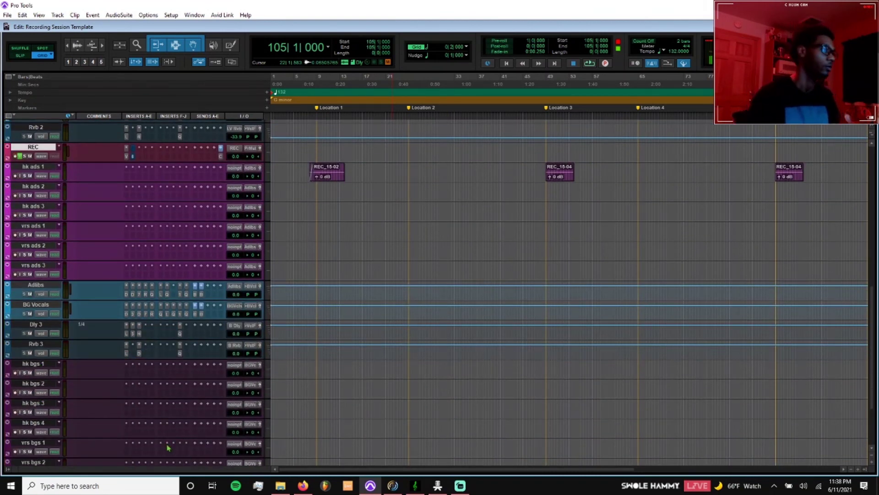
left_click(306, 348)
key("ctrl+space")
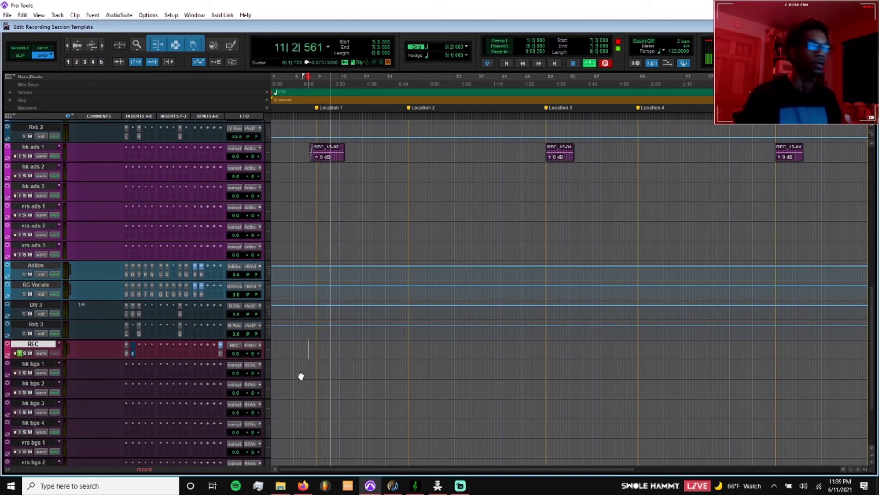
key("space")
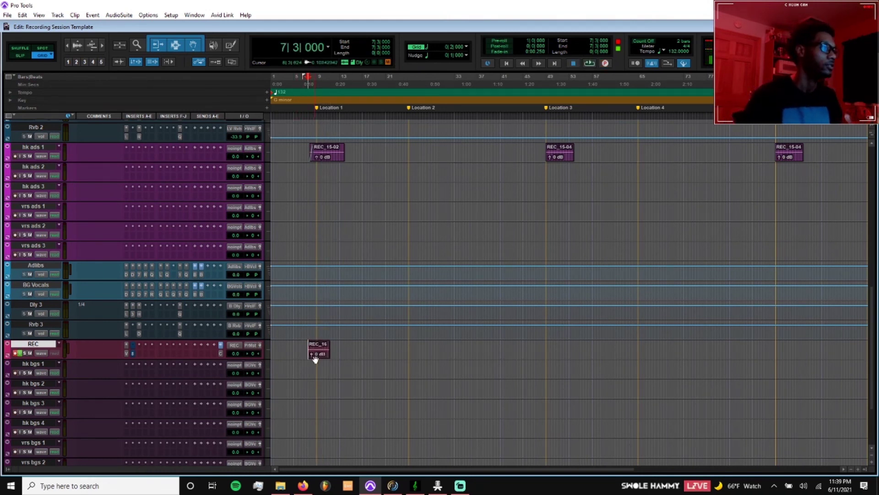
left_click_drag(315, 358, 315, 378)
- Record a second background take on REC from 10|3 and move the clip to hk bgs 2
left_click(326, 343)
key("ctrl+space")
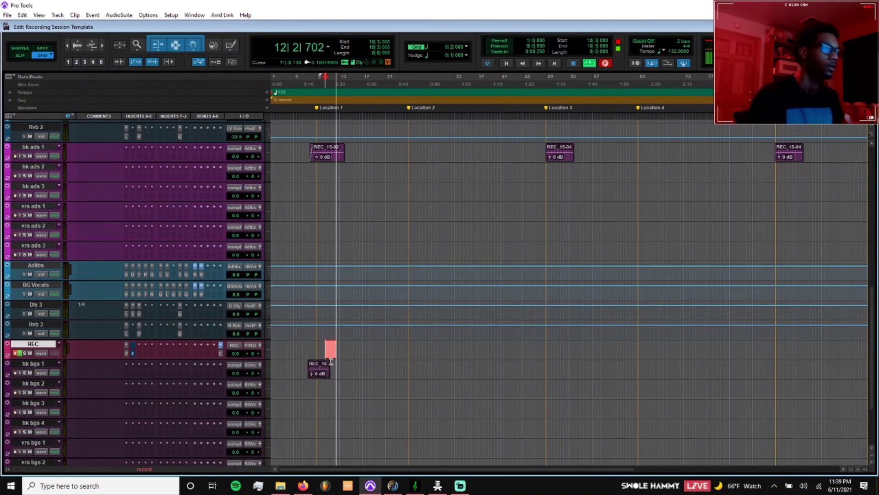
key("space")
left_click_drag(334, 355, 334, 386)
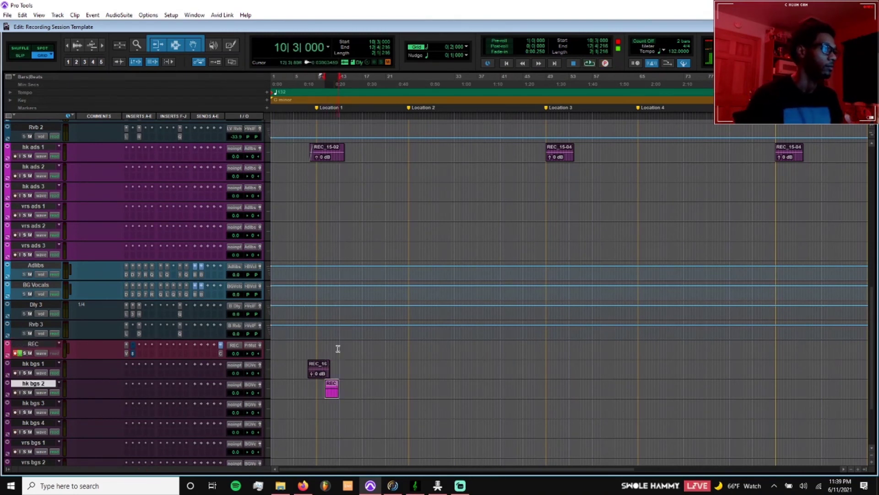
- Record a third background take on REC from late in bar 14 and move the clip to hk bgs 3
left_click(351, 346)
key("ctrl+space")
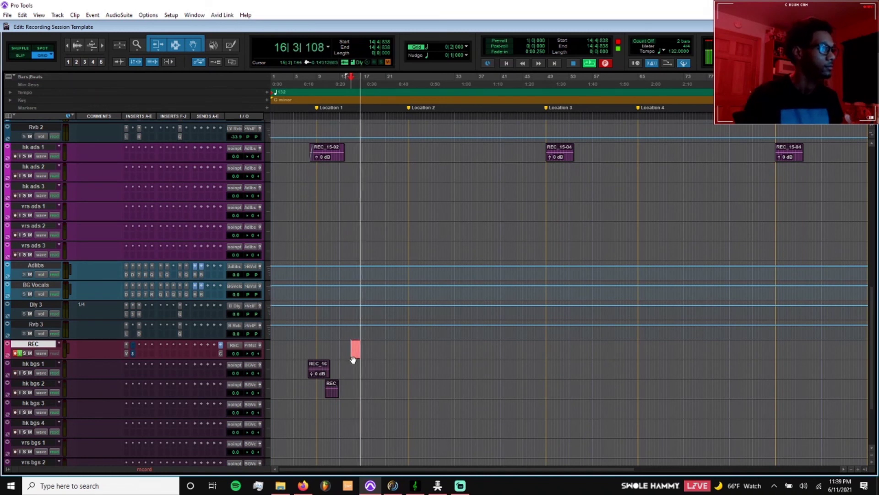
key("space")
left_click_drag(356, 353, 356, 409)
scroll(340, 377, "down", 1)
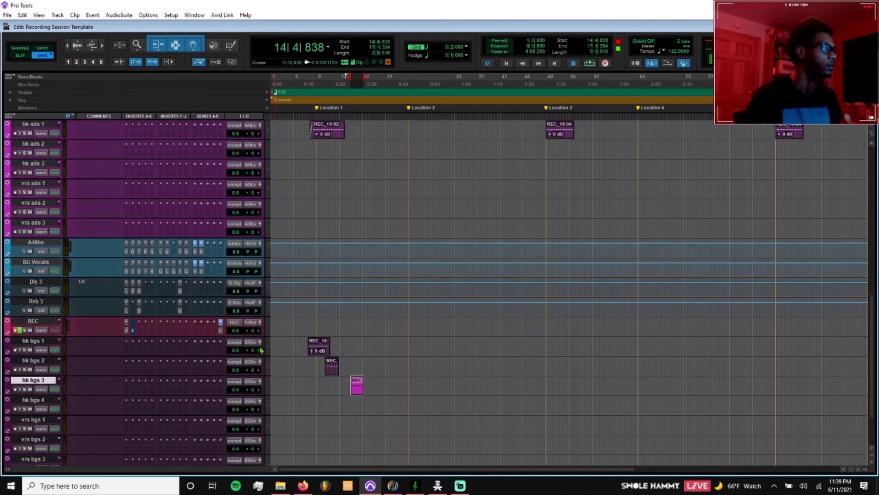
- View the Adlibs and BG Vocals channels in the mixer and increase both tracks' height to show their insert and send names
mouse_move(252, 354)
left_mouse_down()
mouse_move(221, 372)
mouse_move(265, 371)
mouse_move(255, 392)
mouse_move(245, 393)
mouse_move(240, 356)
left_mouse_up()
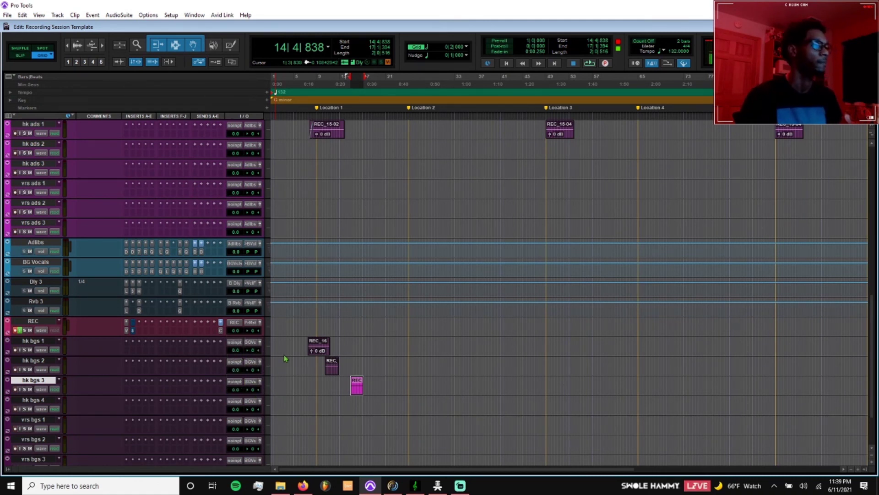
scroll(275, 341, "down", 3)
scroll(272, 350, "up", 4)
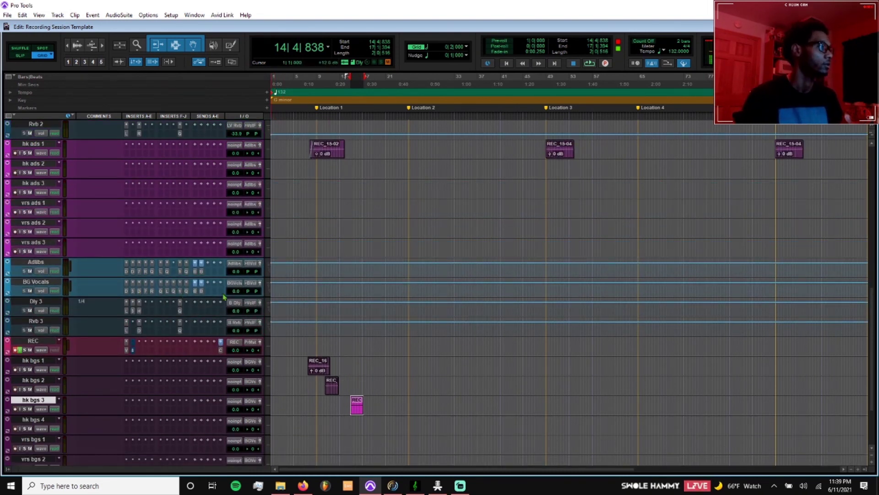
left_click(293, 284)
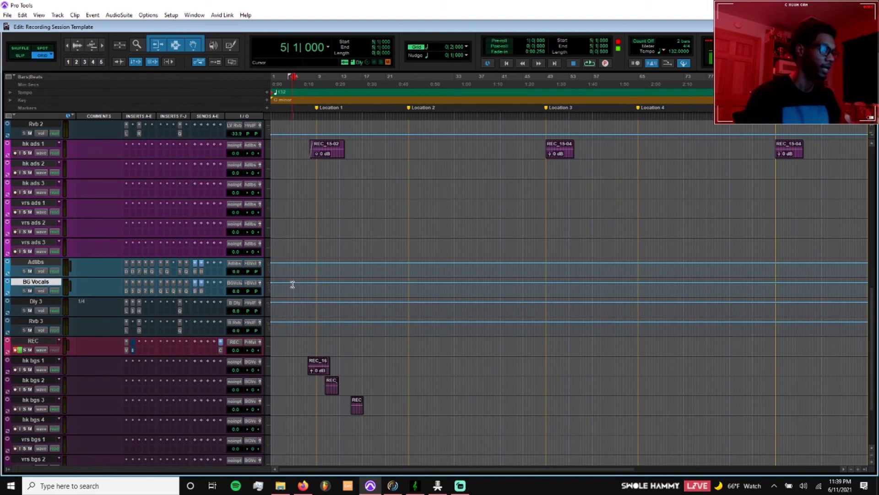
key("ctrl+equal")
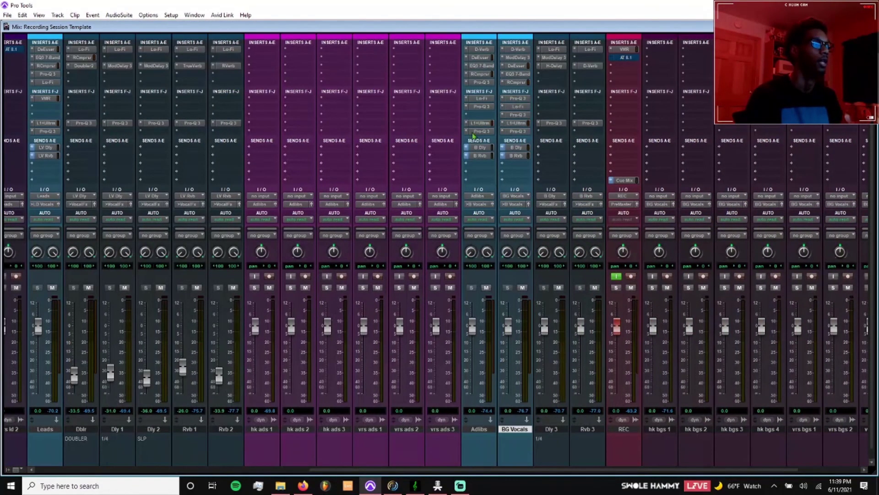
key("ctrl+equal")
left_click_drag(283, 260, 296, 289)
key("super+Up")
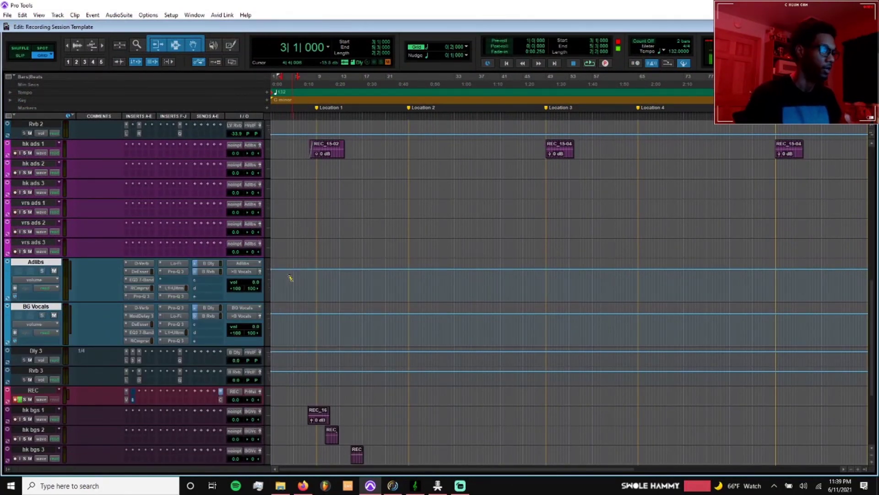
key("super+Down")
key("super+Up")
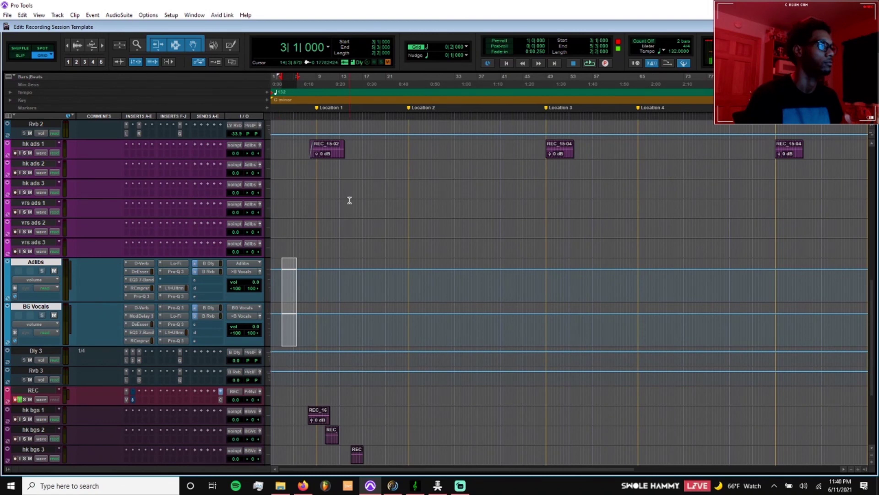
- Increase the Leads track's height to show its insert and send names
scroll(349, 200, "down", 6)
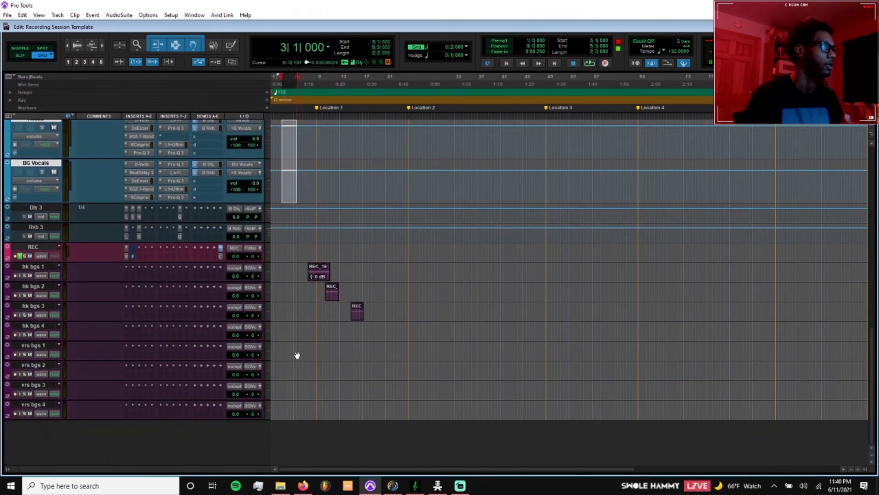
scroll(296, 353, "up", 2)
scroll(290, 287, "up", 3)
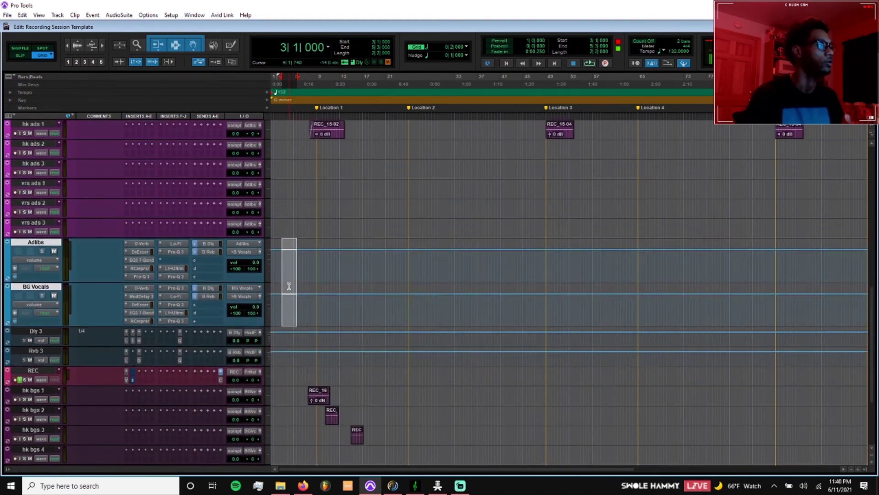
scroll(289, 286, "up", 12)
left_click(273, 291)
key("ctrl+Up")
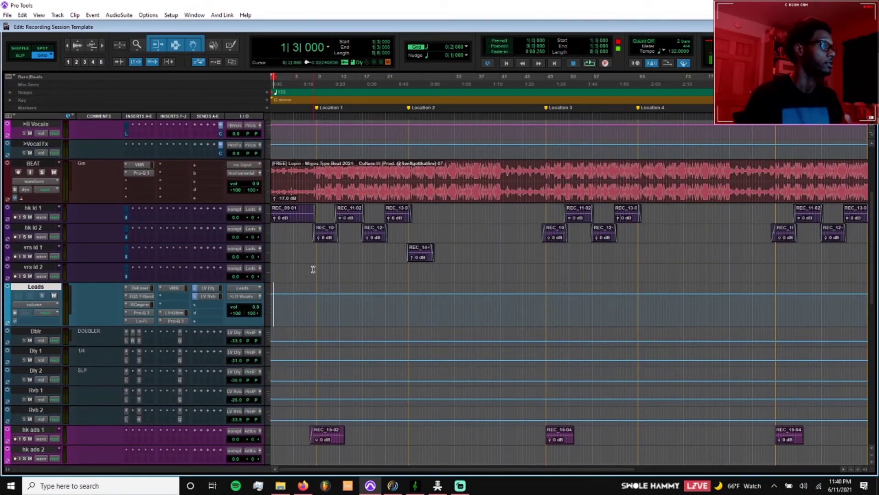
scroll(313, 270, "down", 1)
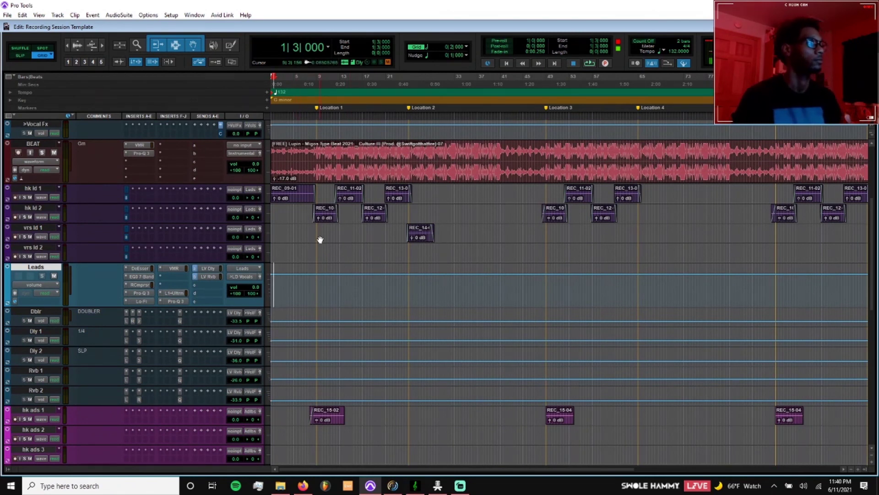
scroll(329, 241, "down", 1)
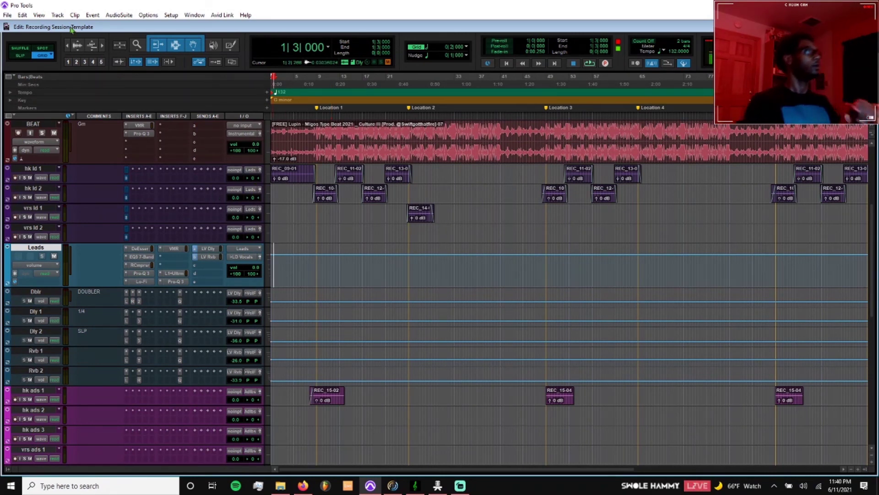
- View the hardware buffer size options in the Playback Engine settings and close the settings without changing the size
left_click(171, 15)
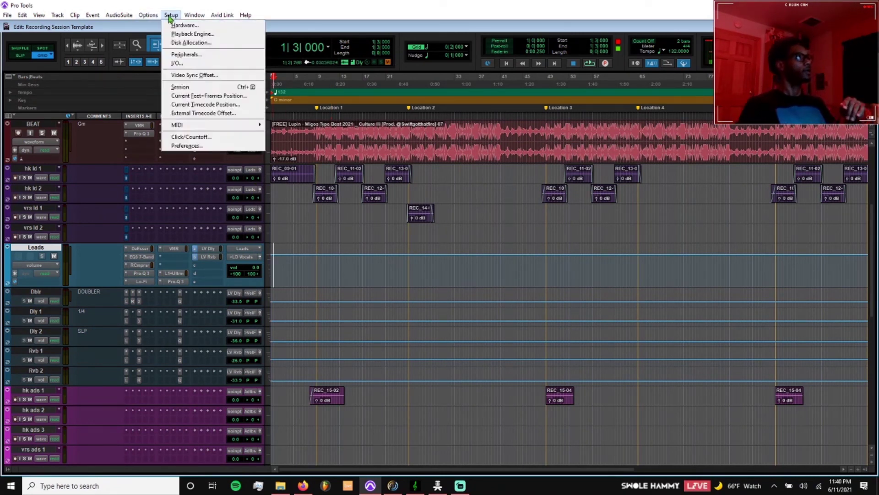
left_click(190, 35)
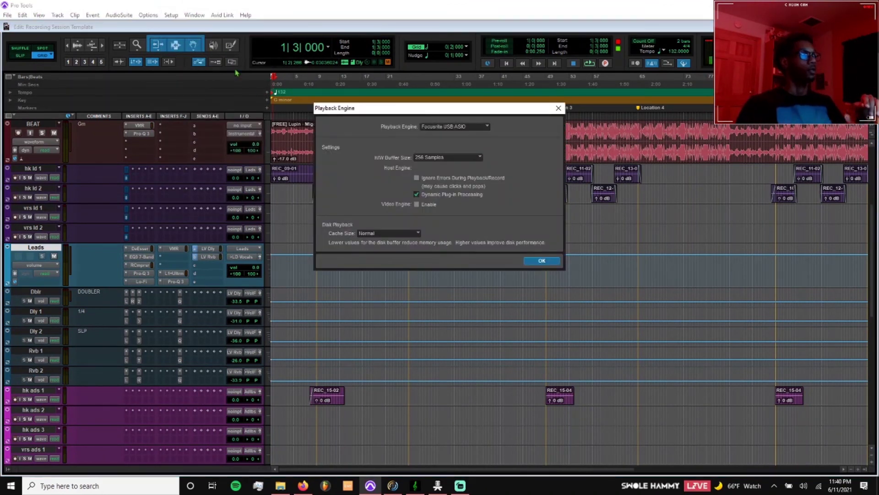
left_click(470, 160)
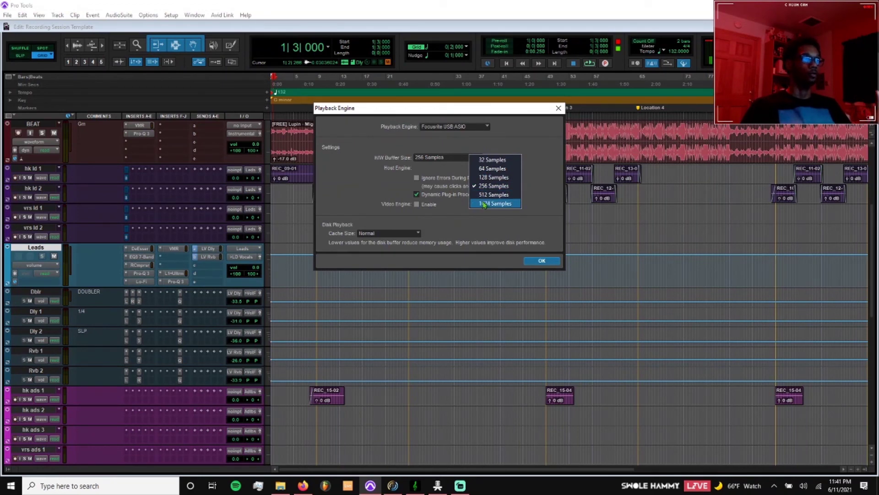
left_click(466, 229)
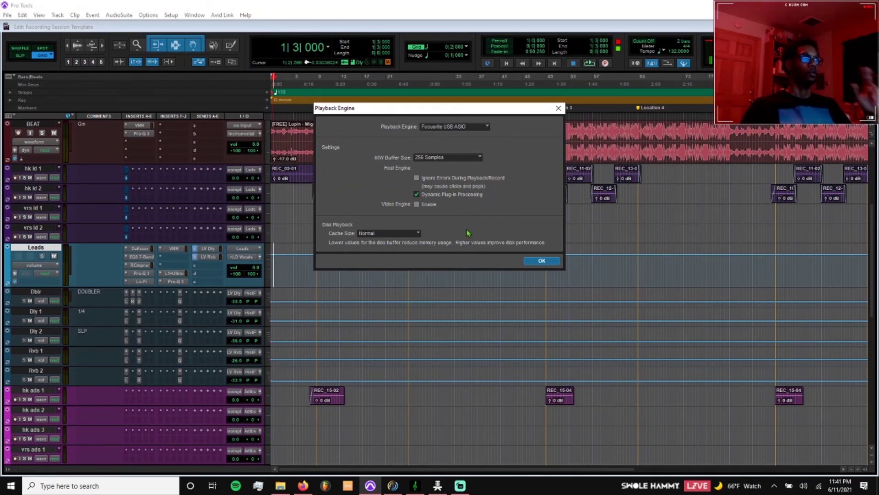
left_click(532, 260)
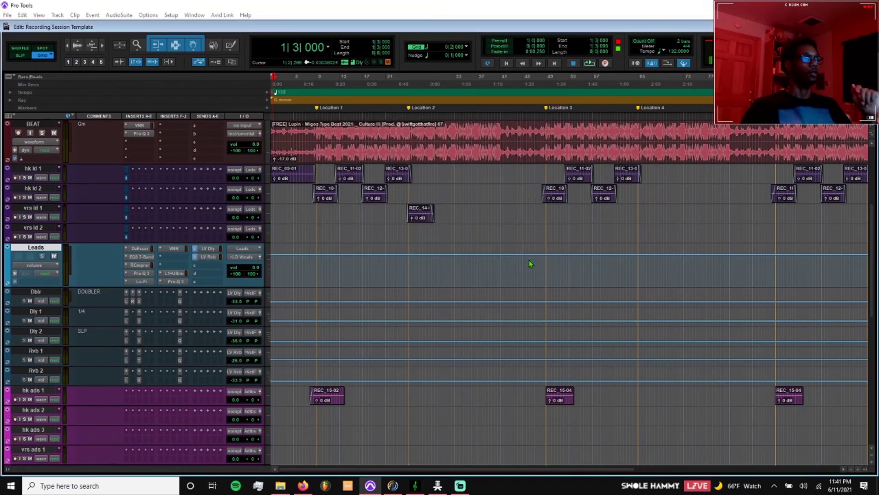
- Open the session's I/O Setup and examine the list of bus paths from MASTER down to the vocal delay and reverb buses
left_click(171, 15)
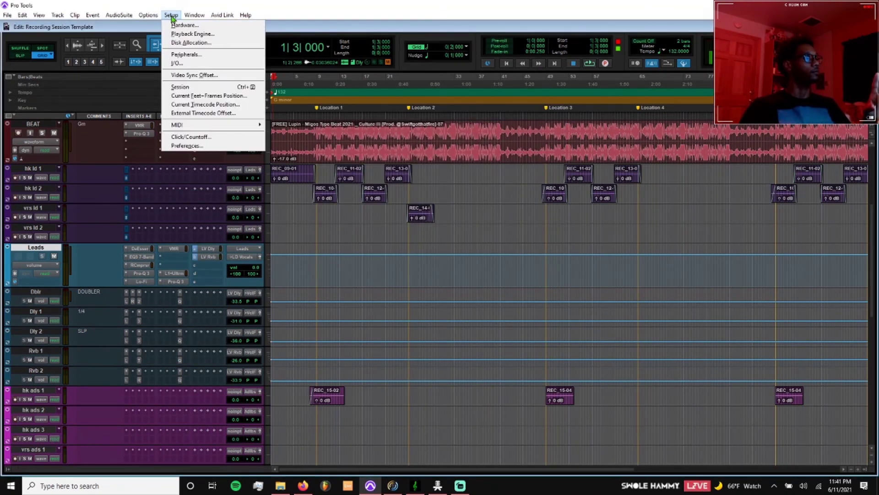
left_click(177, 63)
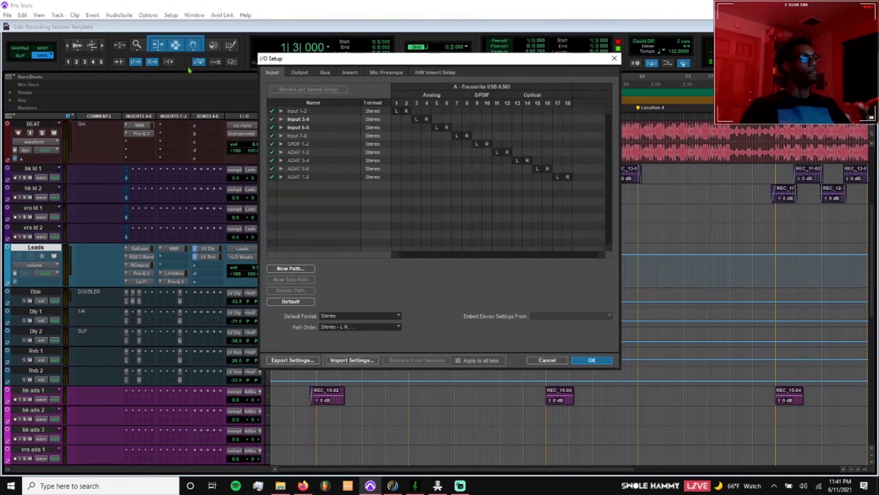
left_click(325, 73)
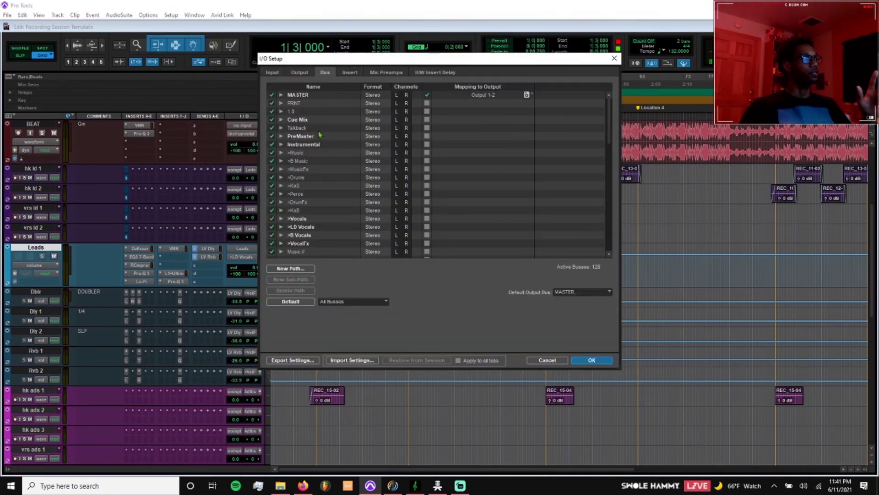
scroll(302, 177, "down", 6)
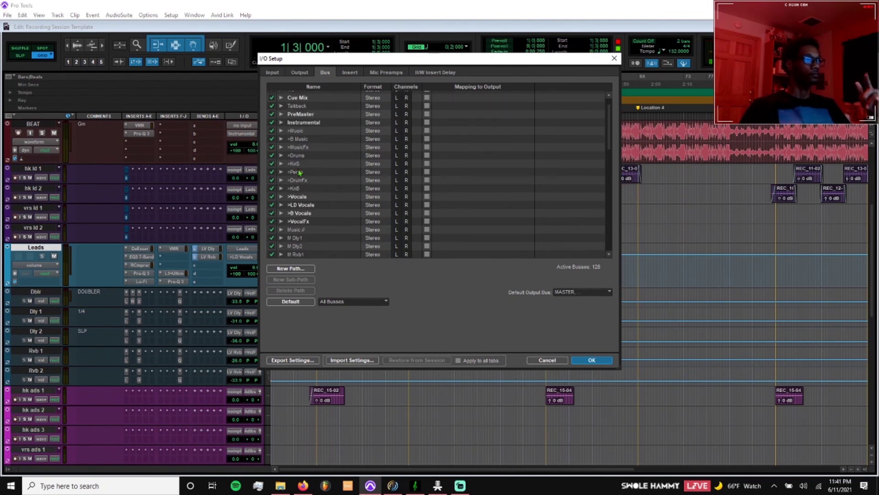
scroll(299, 172, "up", 4)
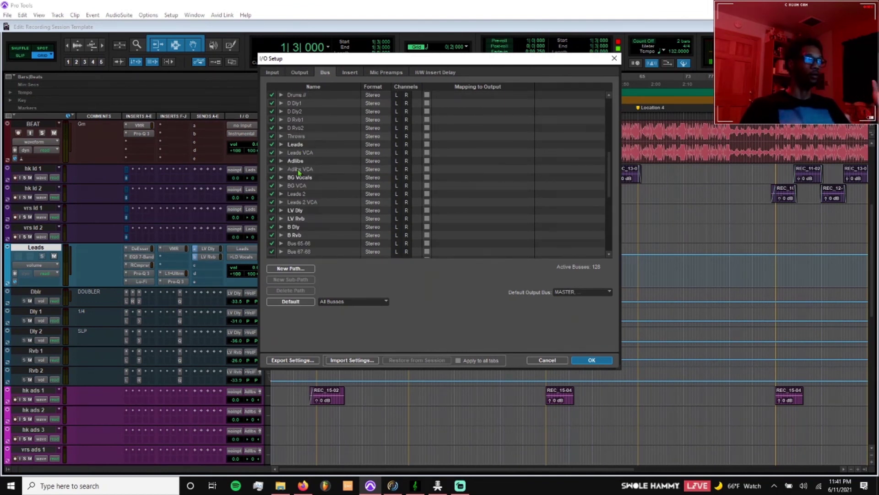
scroll(300, 173, "up", 3)
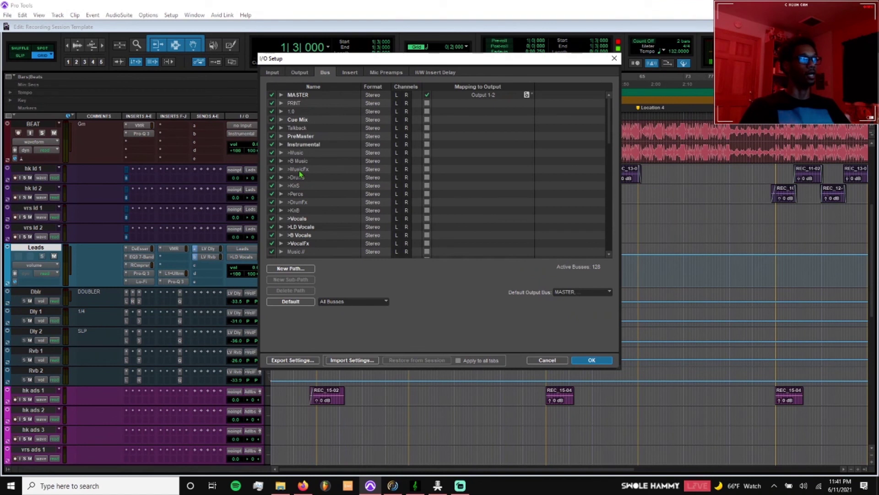
- Rename the >KnS bus path to >CnS in the I/O Setup
mouse_move(301, 152)
left_mouse_down()
mouse_move(304, 195)
mouse_move(300, 152)
left_mouse_up()
mouse_move(300, 187)
left_mouse_down()
mouse_move(303, 221)
mouse_move(304, 174)
mouse_move(305, 183)
left_mouse_up()
scroll(305, 196, "down", 8)
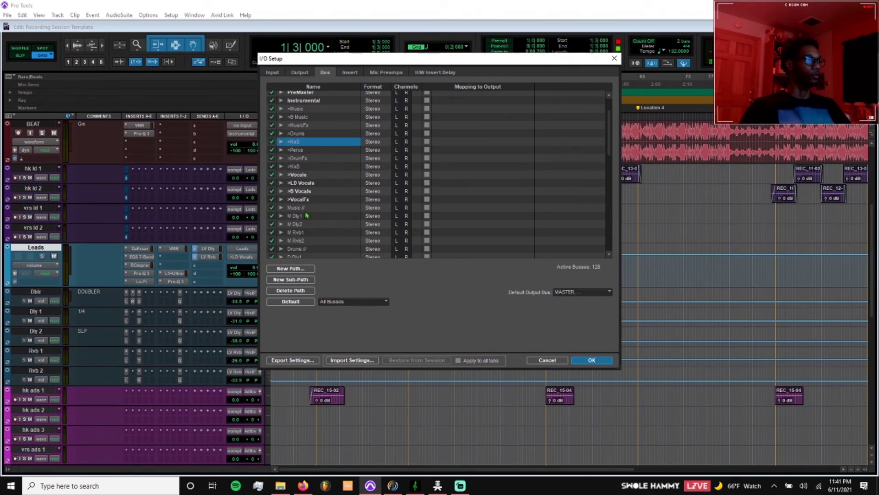
scroll(301, 191, "up", 8)
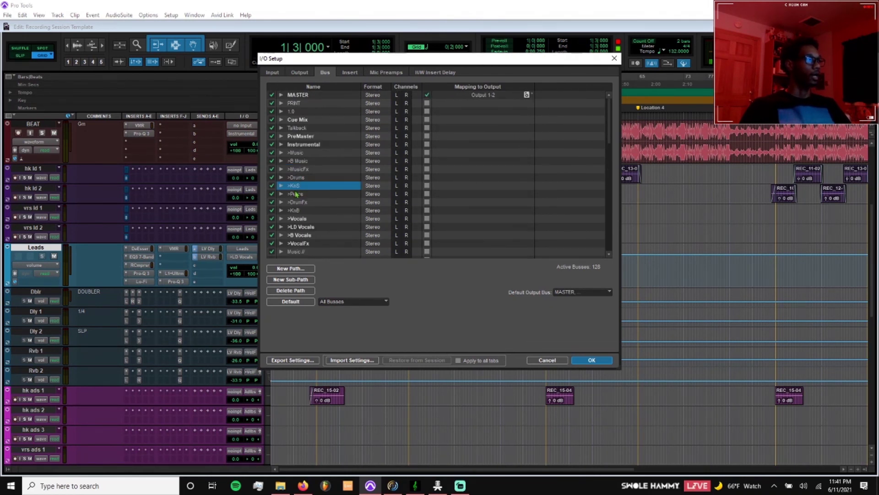
double_click(296, 186)
left_click_drag(295, 185, 283, 183)
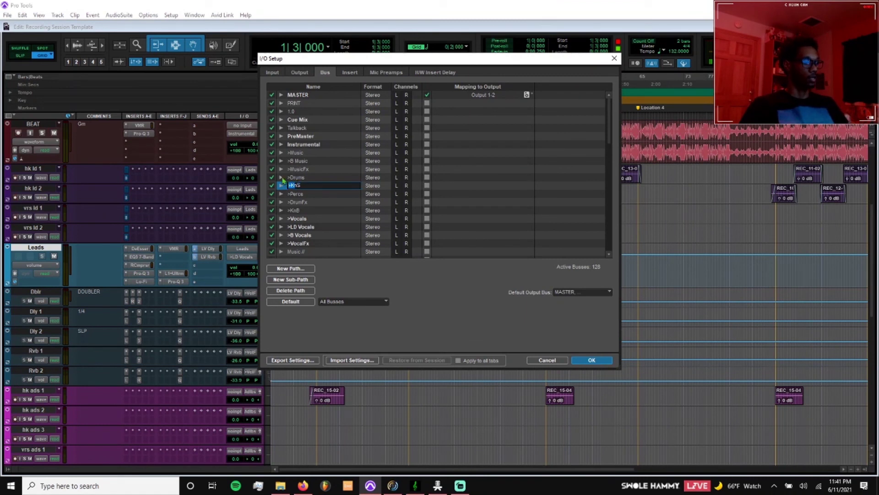
type(">C")
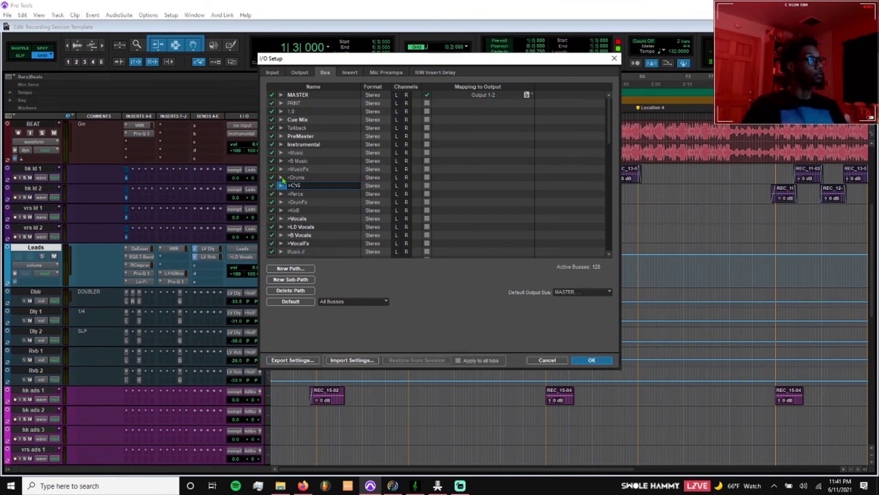
key("Return")
- Review the remaining bus paths and the output paths, and accept the I/O Setup
left_click(312, 210)
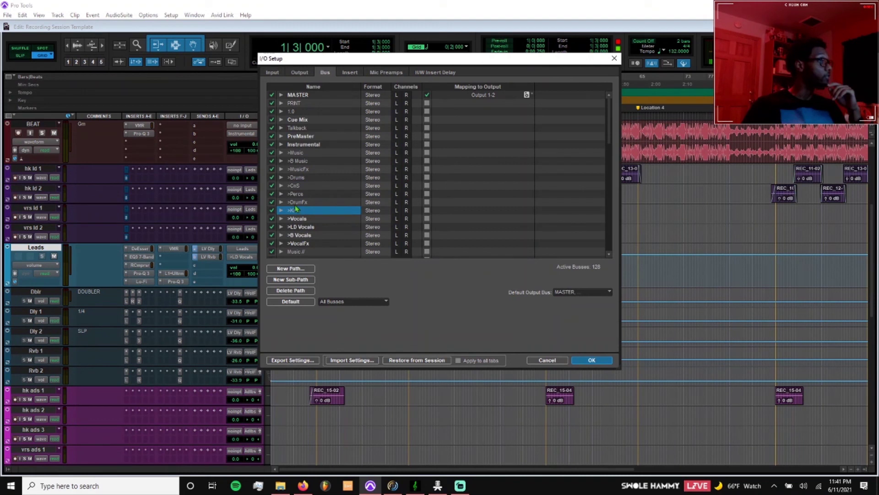
scroll(311, 199, "down", 1)
scroll(310, 190, "up", 1)
scroll(310, 189, "down", 10)
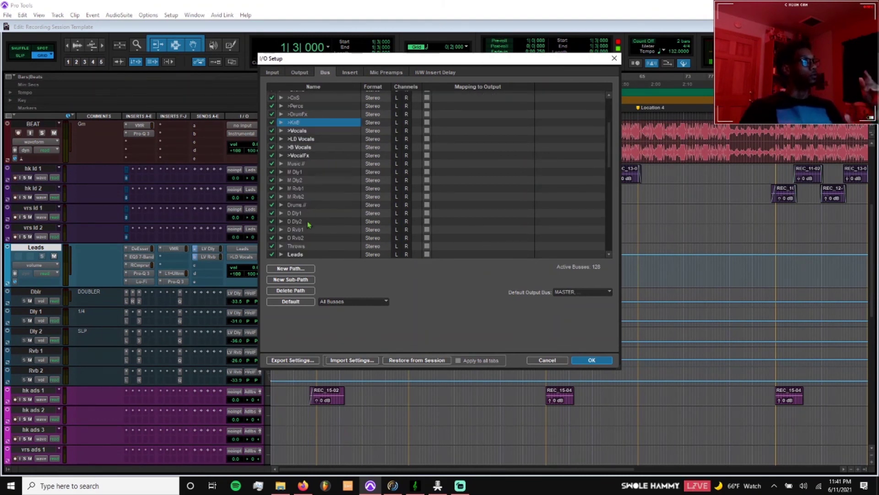
scroll(302, 204, "up", 3)
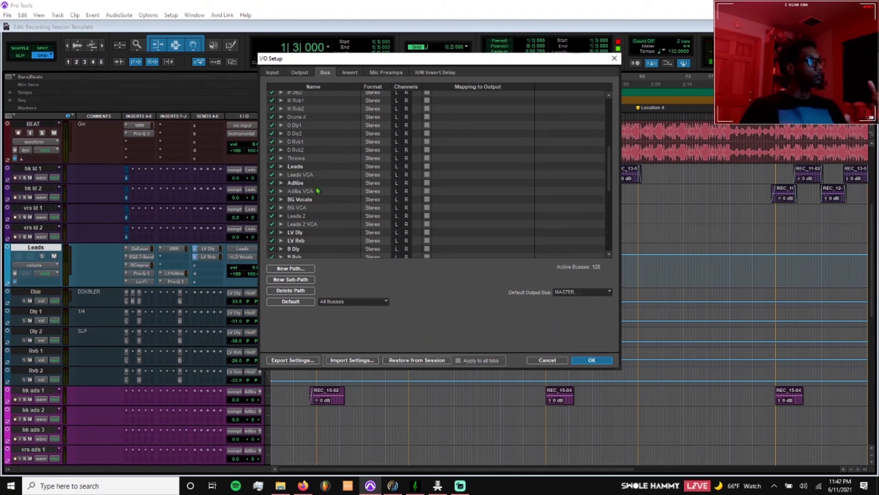
scroll(317, 193, "up", 4)
scroll(307, 124, "down", 5)
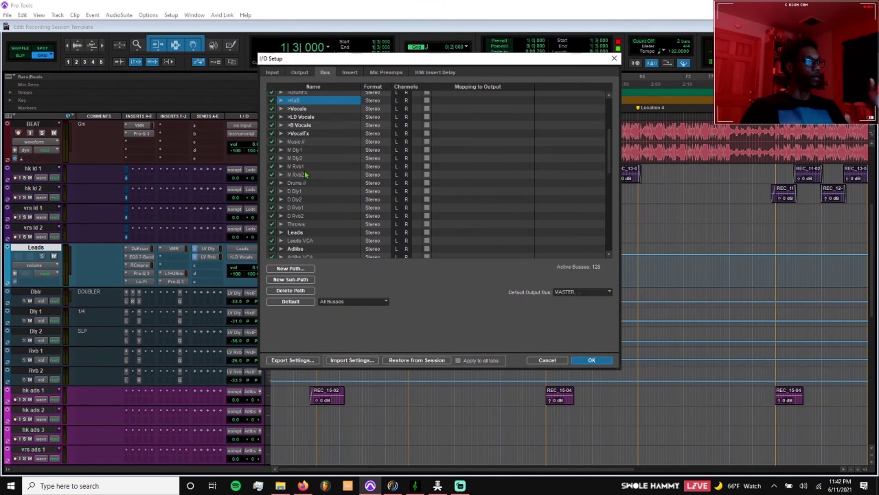
scroll(307, 204, "up", 10)
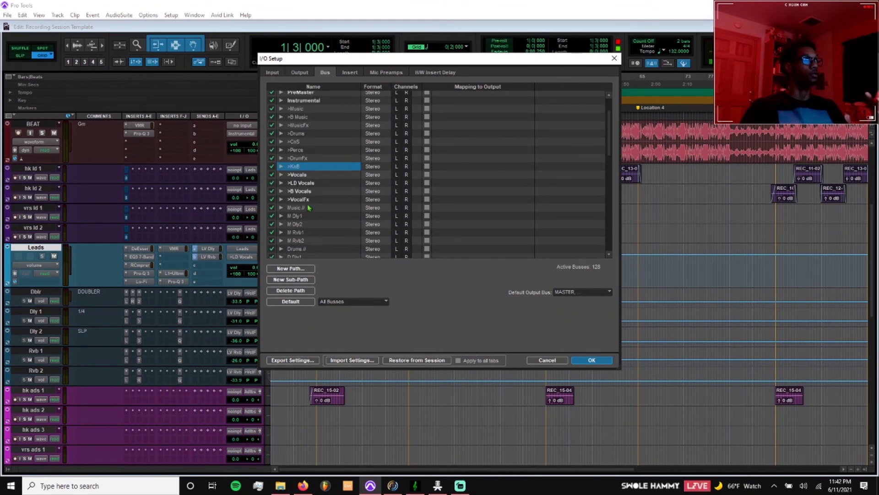
left_click(306, 73)
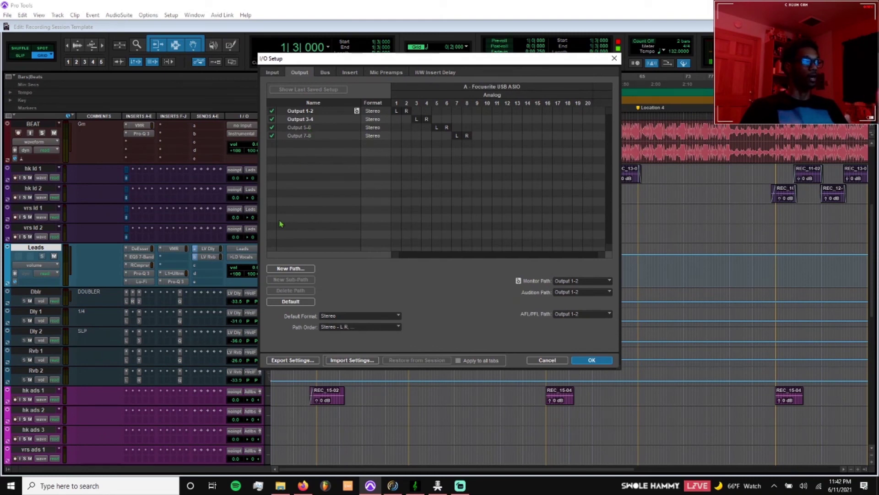
left_click(588, 360)
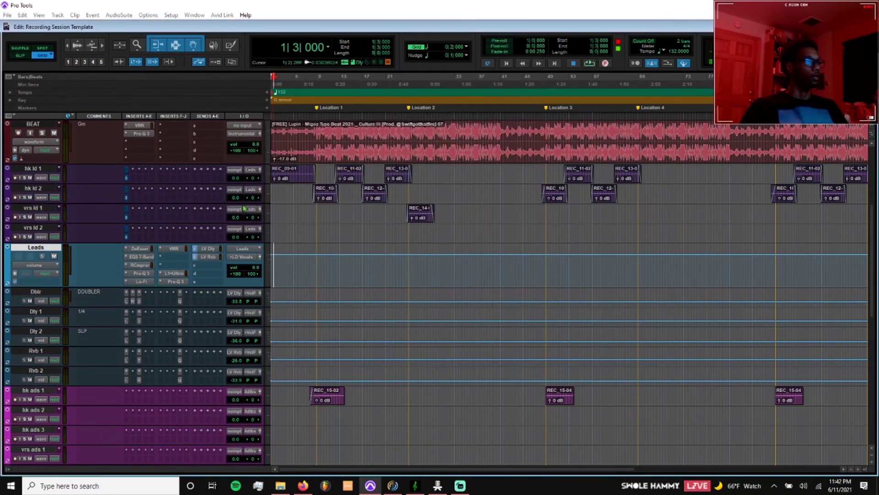
left_click(237, 257)
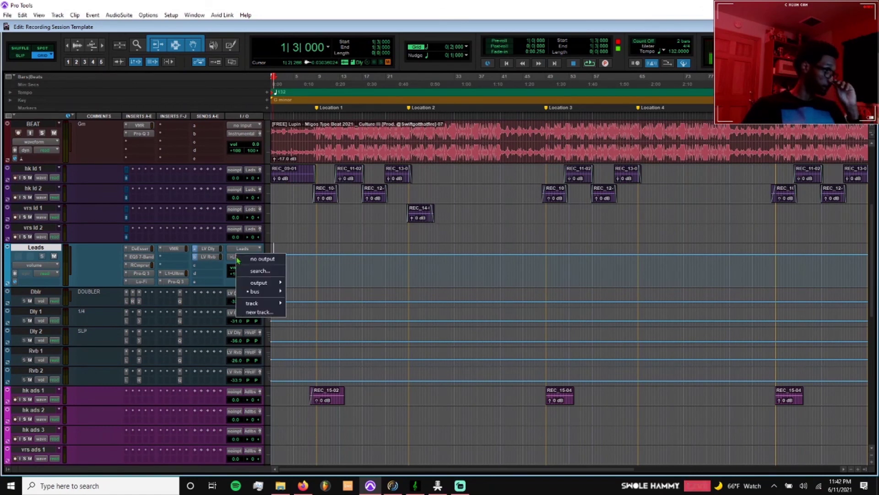
left_click(48, 171)
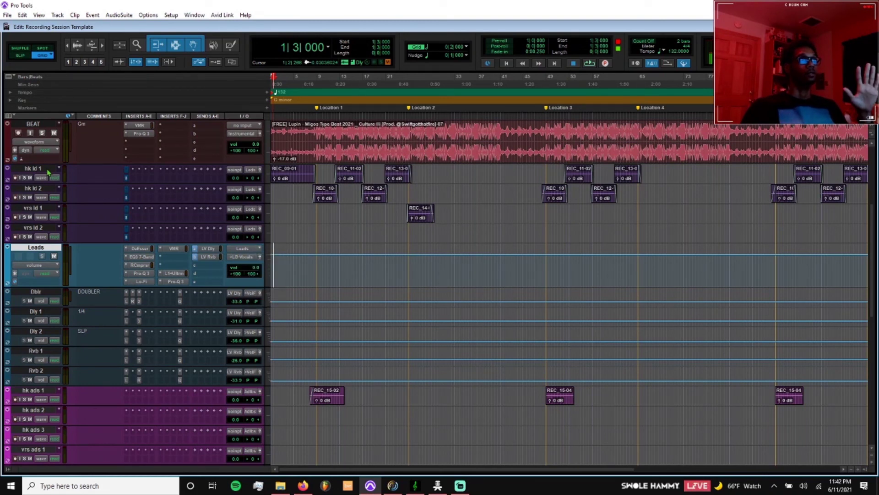
scroll(48, 171, "up", 3)
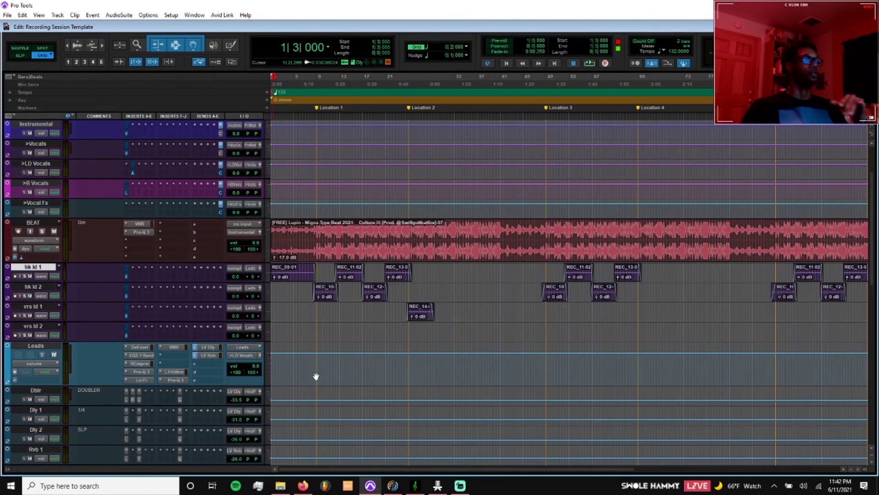
left_click(461, 485)
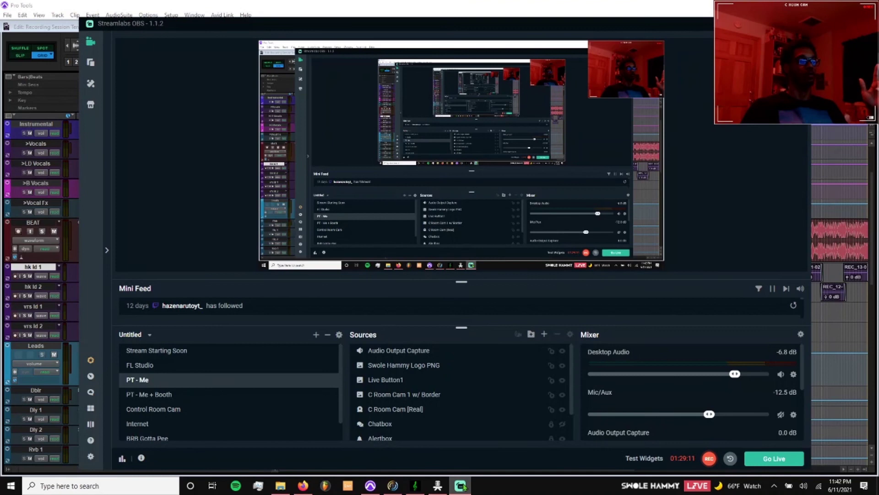
left_click(463, 486)
- View the output path choices available for the Cue Mix track
scroll(185, 204, "up", 4)
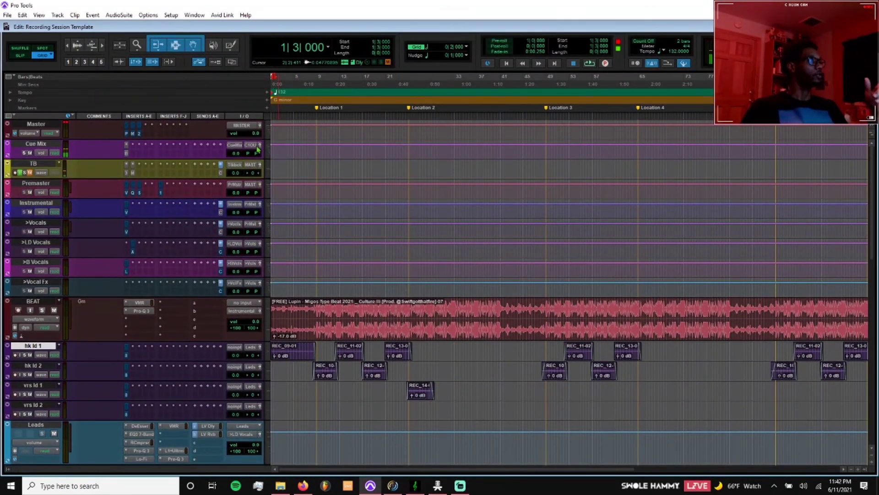
left_click(258, 149)
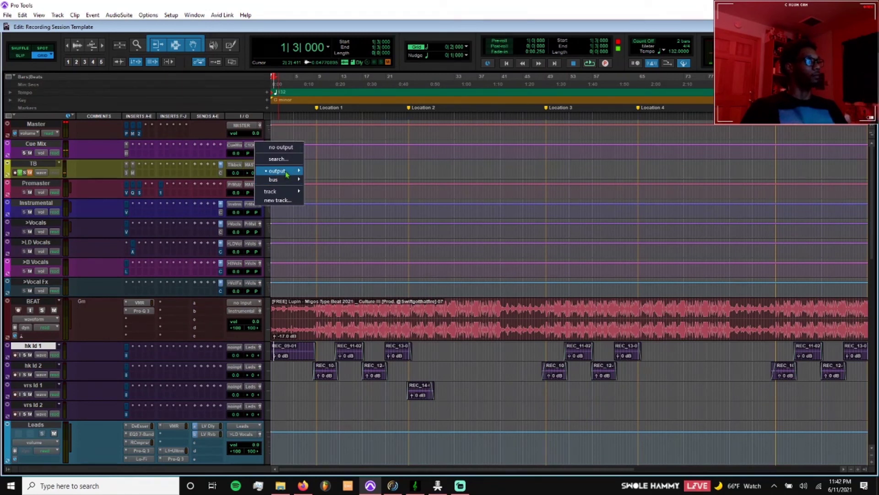
mouse_move(287, 175)
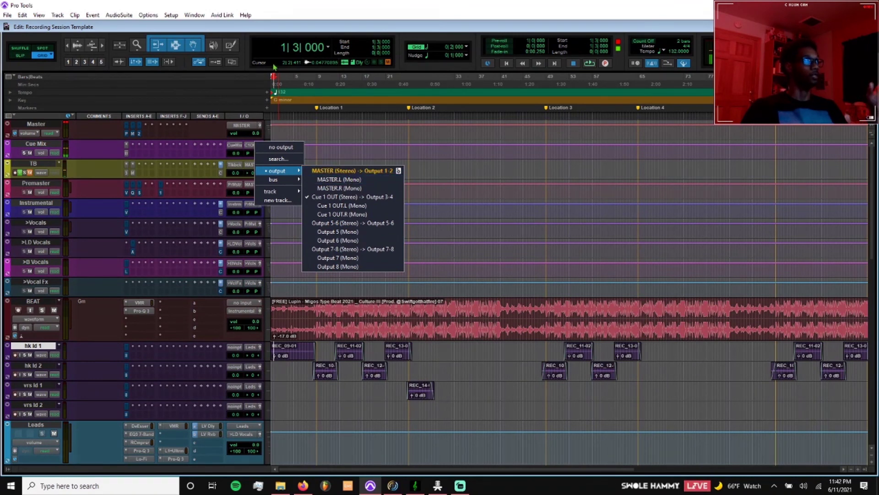
left_click(350, 172)
- Reset the output paths to their defaults in the I/O Setup, check the input paths, and accept the setup
left_click(170, 15)
left_click(177, 63)
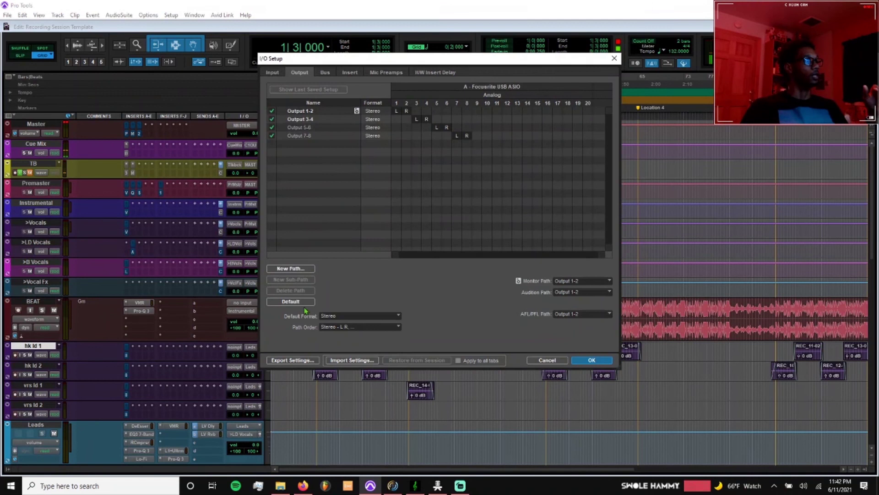
left_click(302, 303)
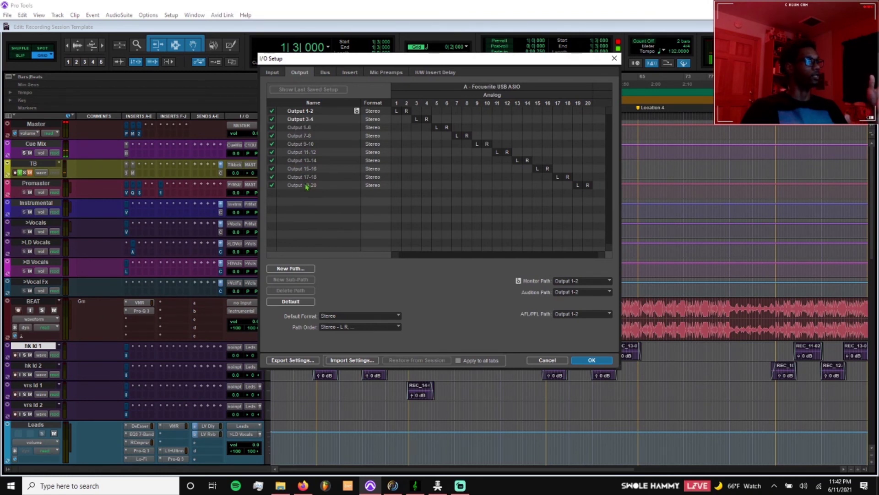
left_click(265, 73)
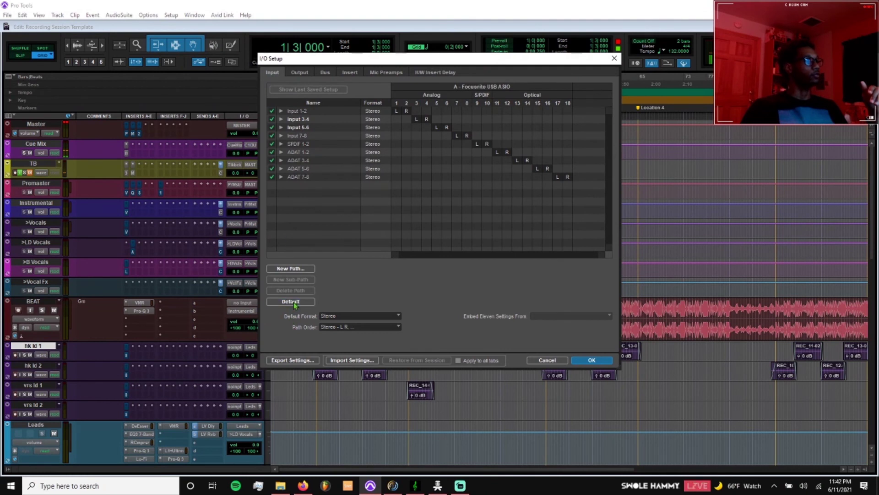
left_click(301, 72)
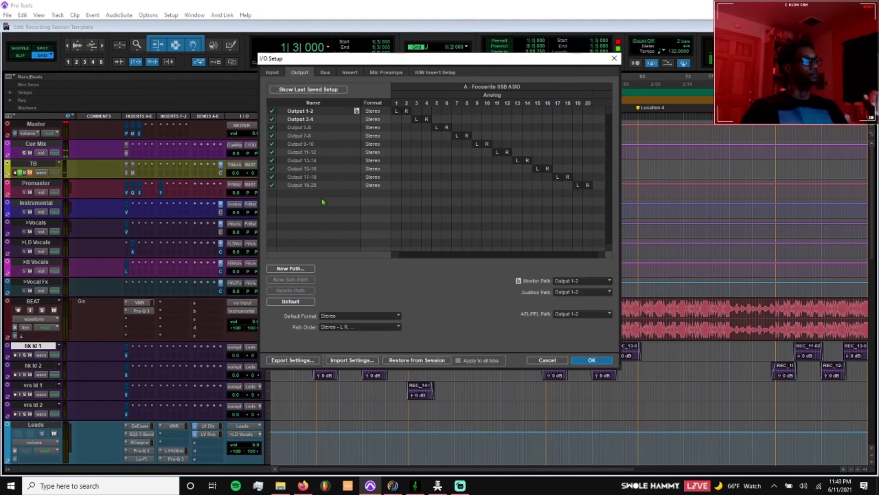
left_click(586, 360)
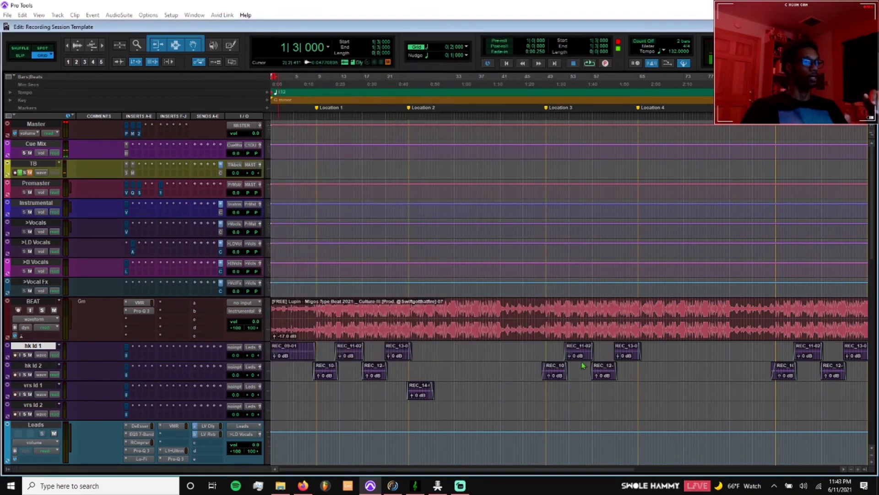
- Check the Cue Mix track's output choices again, keep Cue 1 OUT (Stereo) on Output 3-4, and select the BEAT track
left_click(253, 145)
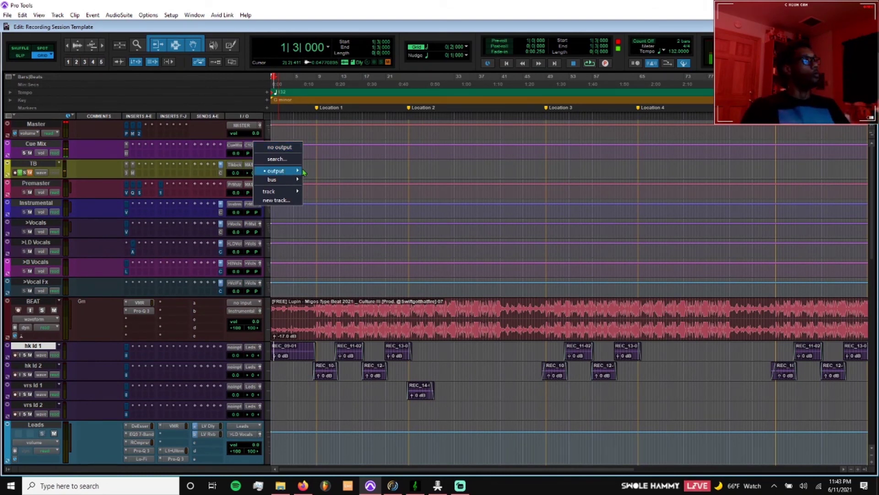
mouse_move(304, 172)
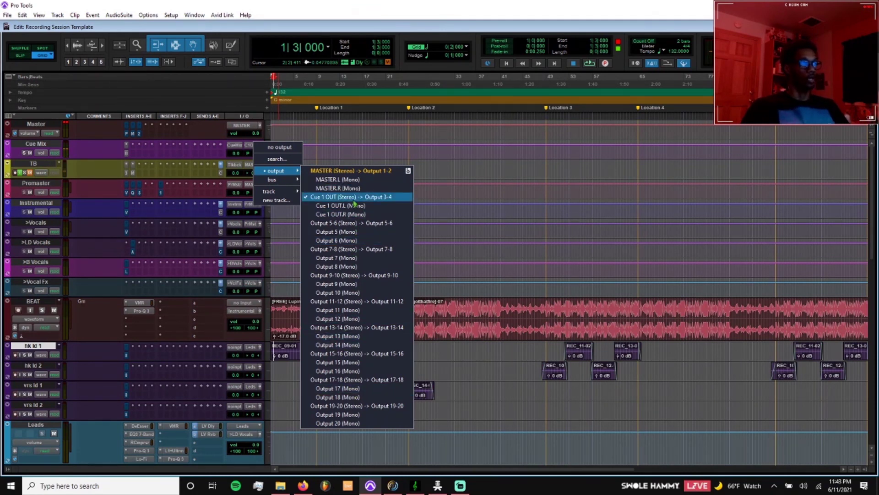
left_click(49, 300)
scroll(277, 258, "down", 2)
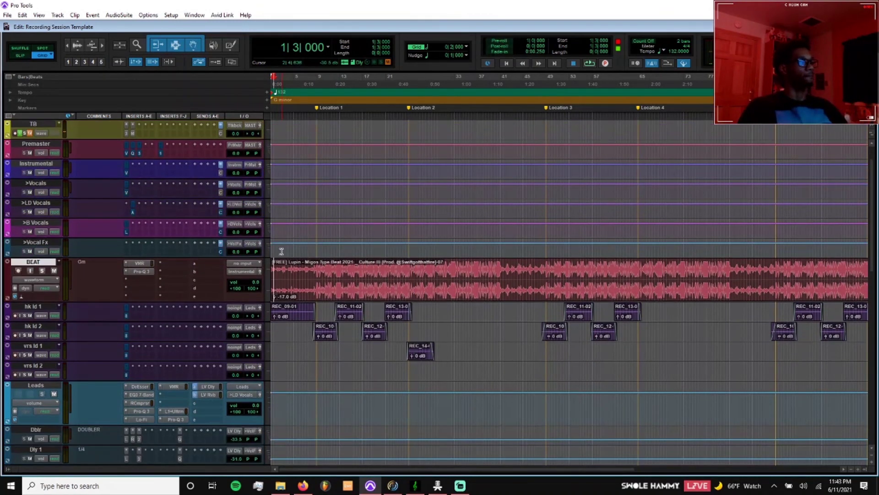